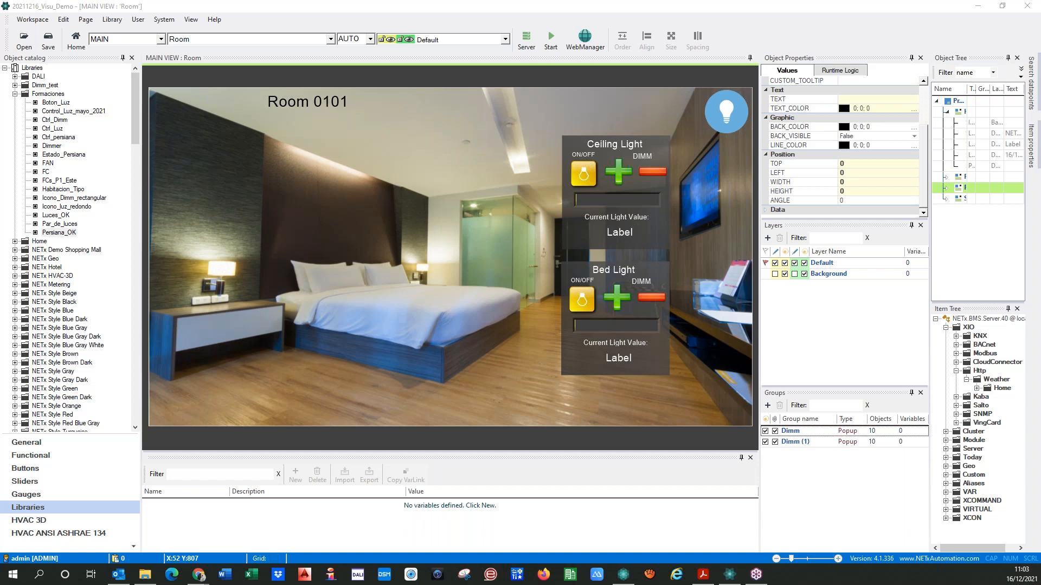
Switch to the NETx knowledge base in the browser, search for "variables" and open the article "Variables in a visualization project"
left_click_drag(59, 233, 305, 279)
left_click_drag(0, 65, 661, 144)
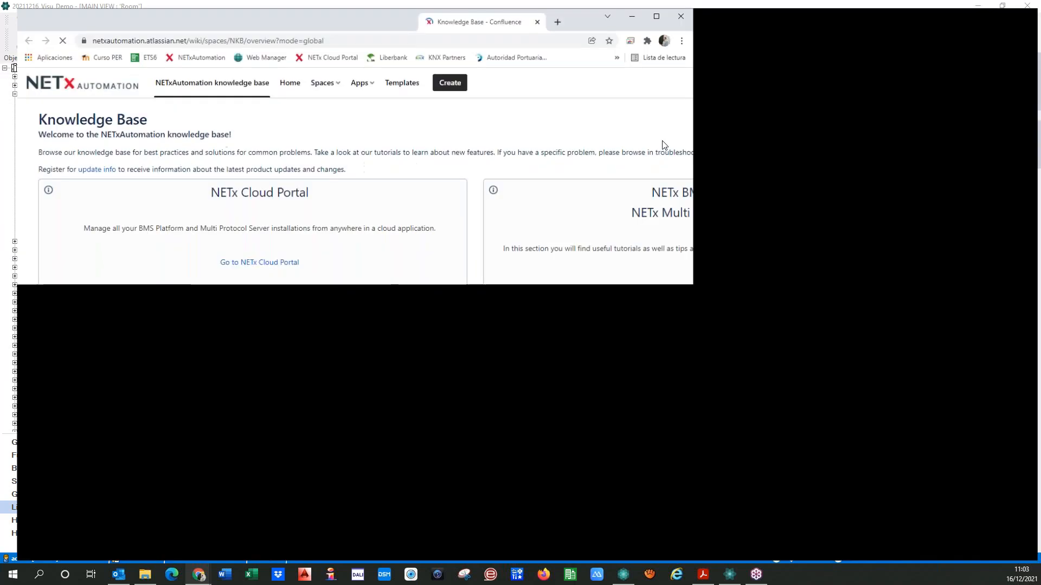
left_click(927, 82)
type("va")
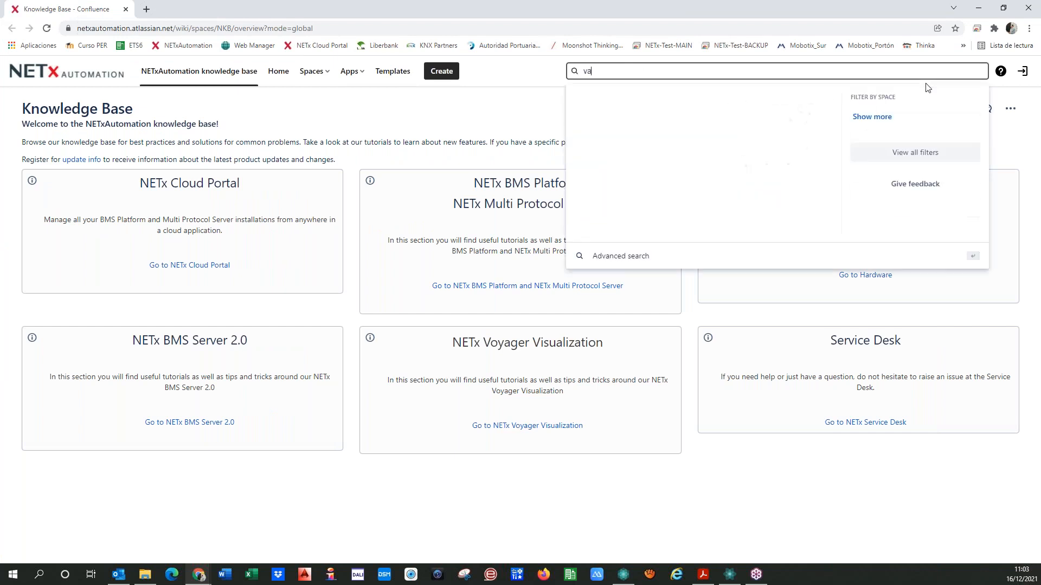
type("riables")
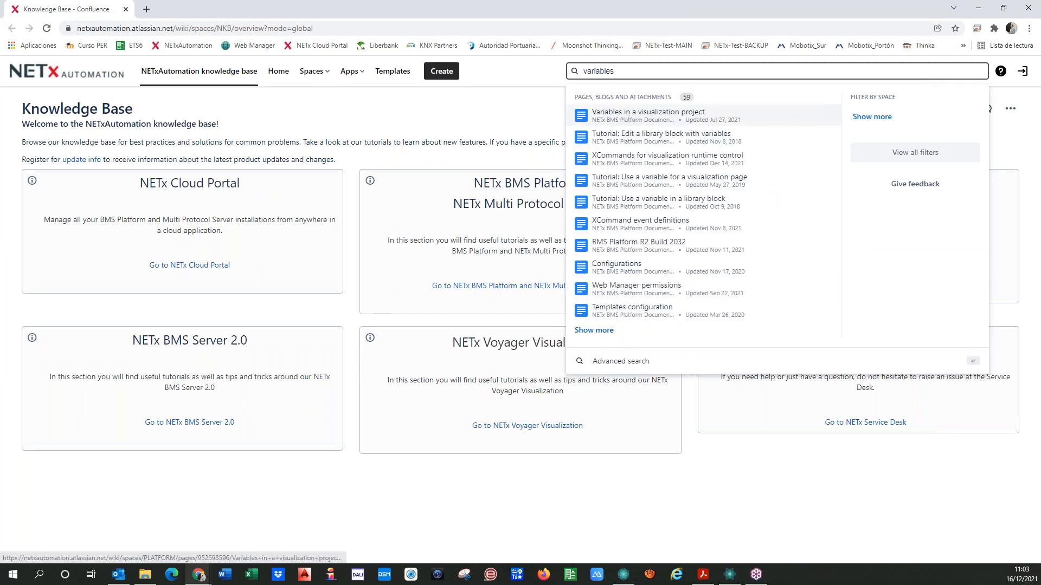
left_click(629, 117)
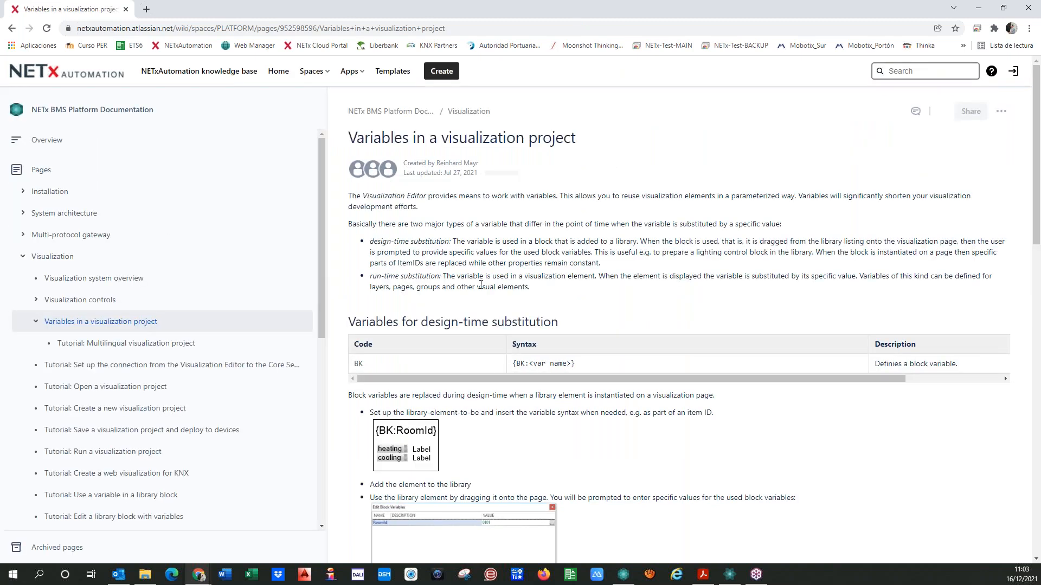
Examine the article's sections on design-time and run-time substitution, including the table of variable codes, syntax and descriptions
scroll(481, 284, "down", 5)
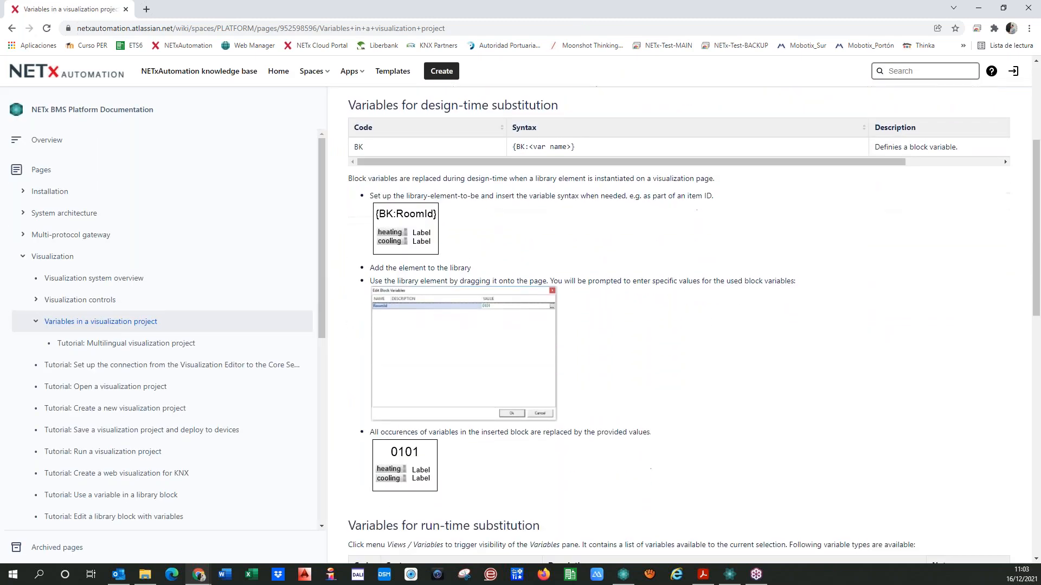
scroll(503, 297, "down", 3)
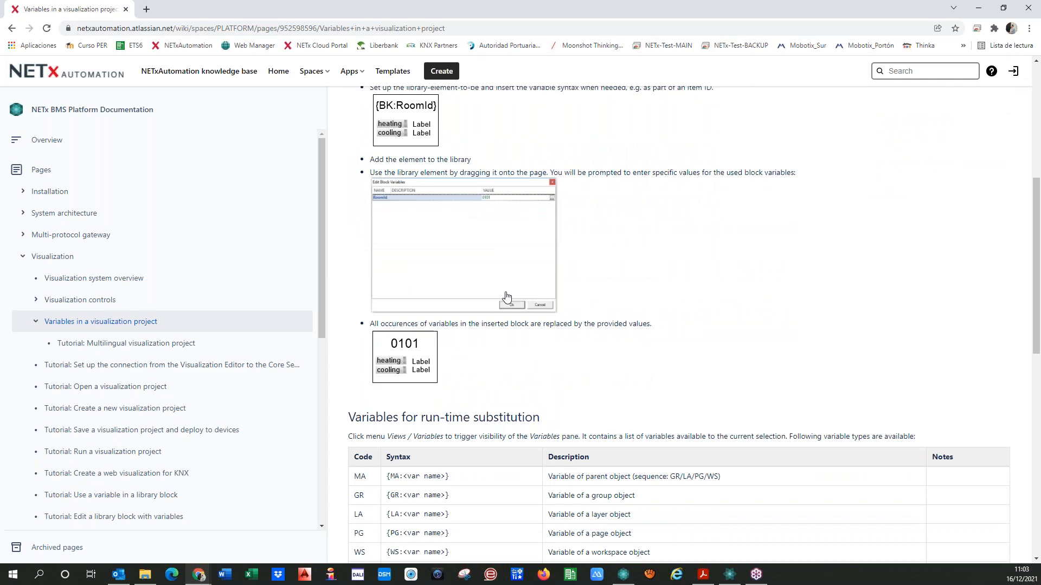
scroll(503, 296, "down", 4)
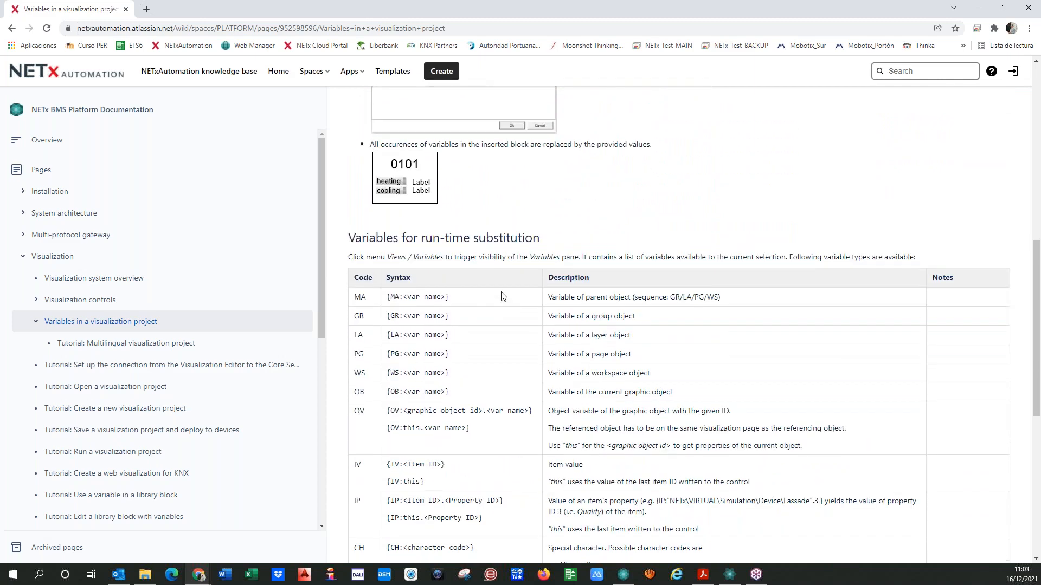
scroll(503, 295, "down", 2)
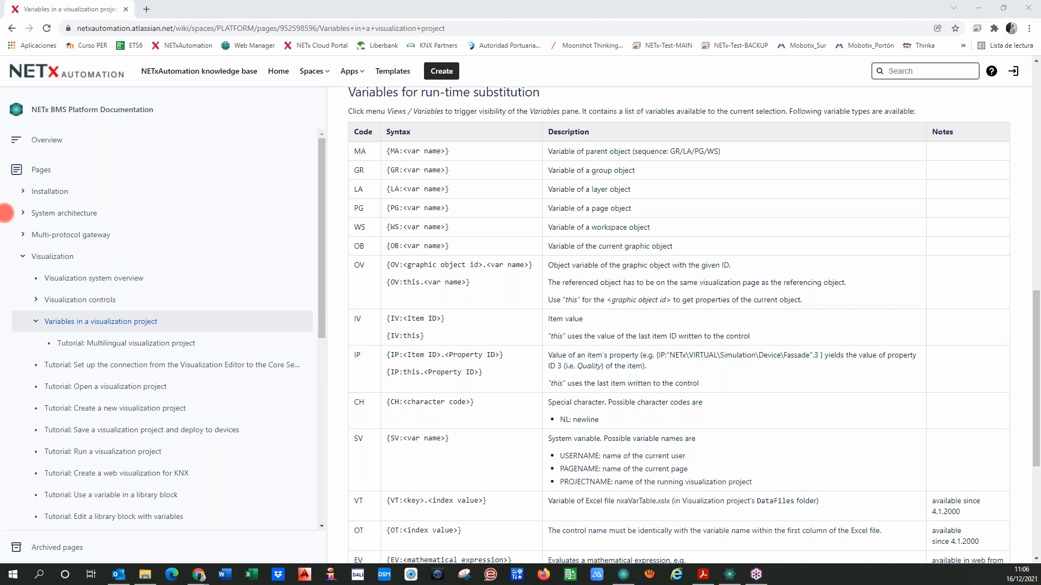
scroll(454, 294, "down", 4)
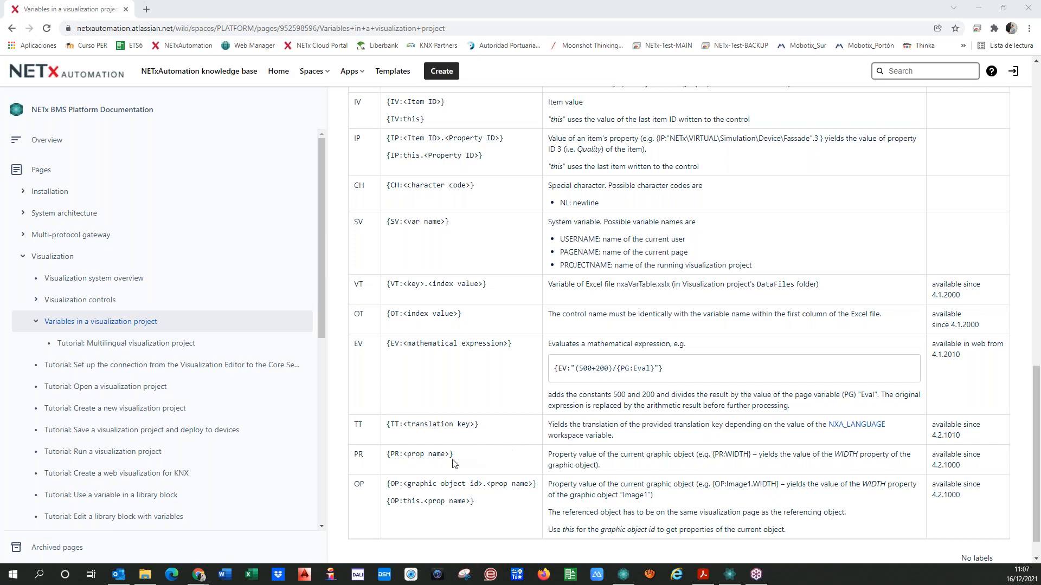
scroll(440, 449, "up", 4)
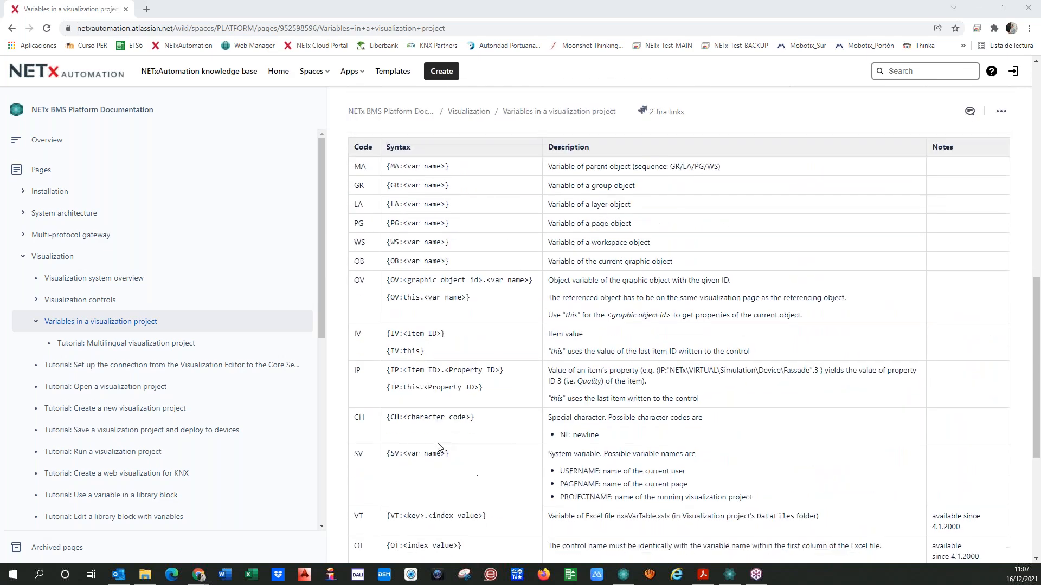
scroll(439, 447, "up", 3)
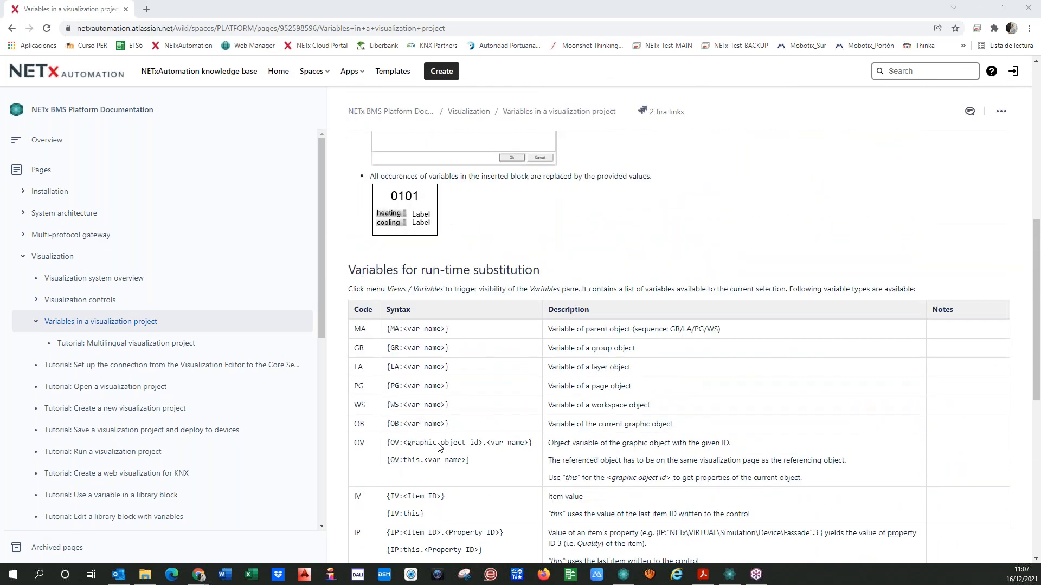
scroll(439, 448, "down", 3)
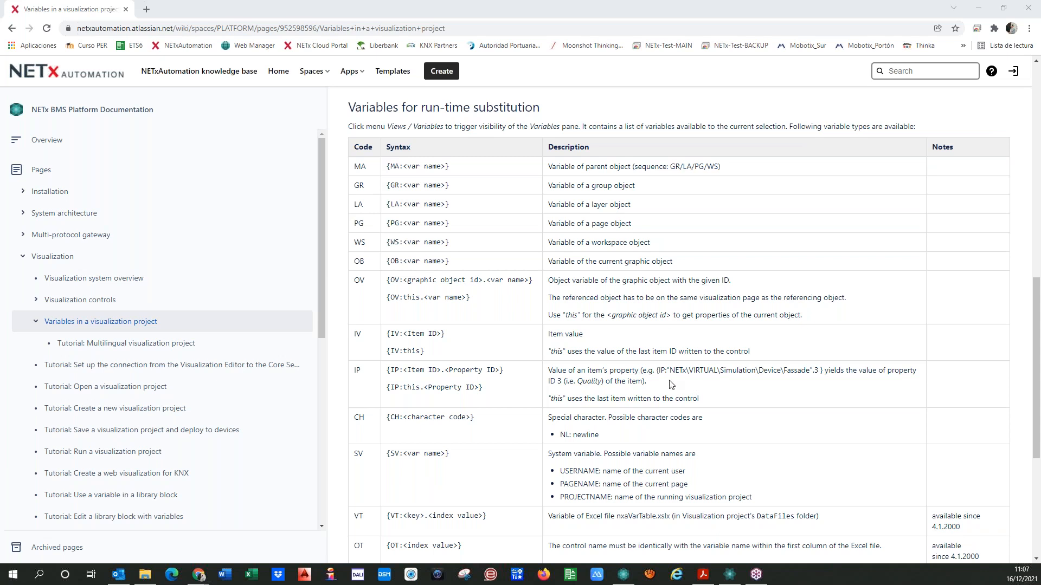
scroll(670, 383, "down", 1)
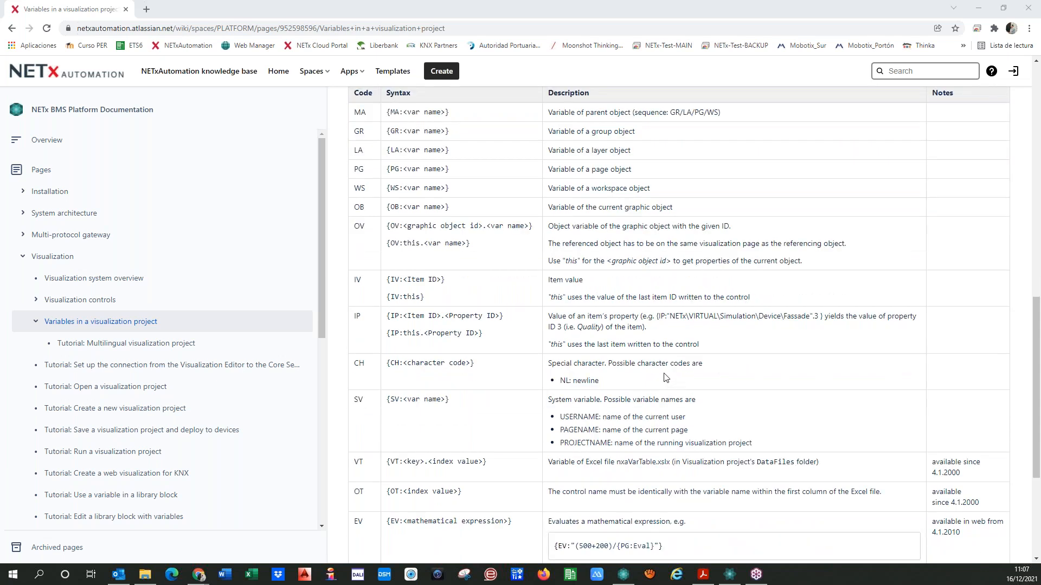
scroll(668, 379, "up", 1)
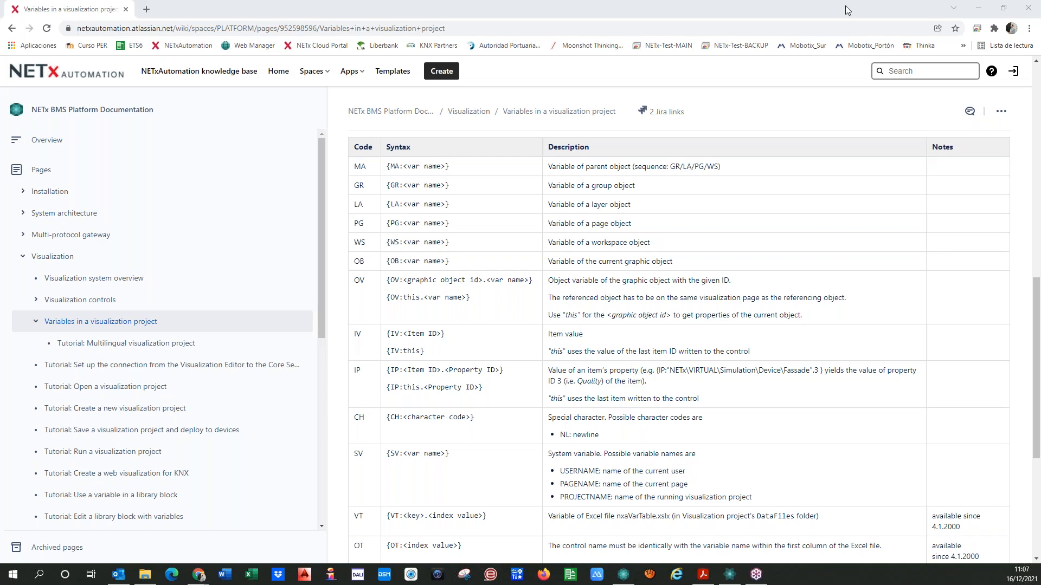
Return to the visualization editor and view the project's Floor page followed by the Home page
left_click_drag(749, 10, 0, 136)
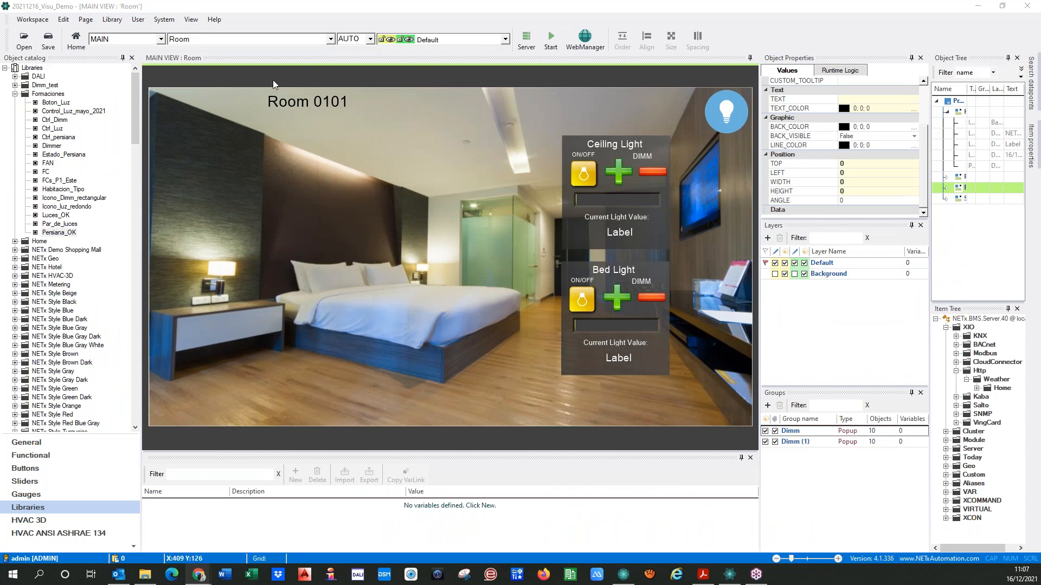
left_click(331, 39)
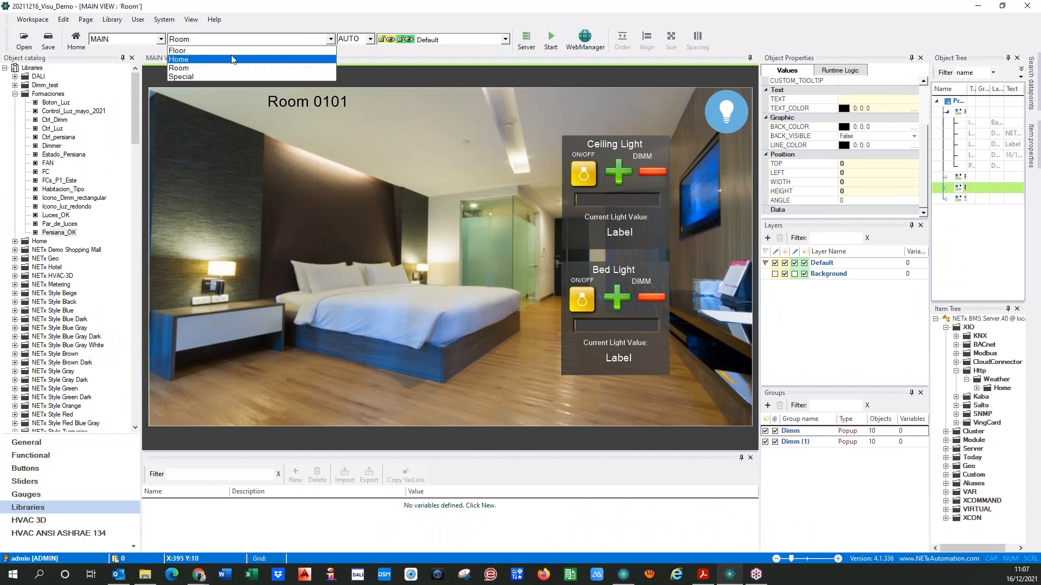
left_click(180, 52)
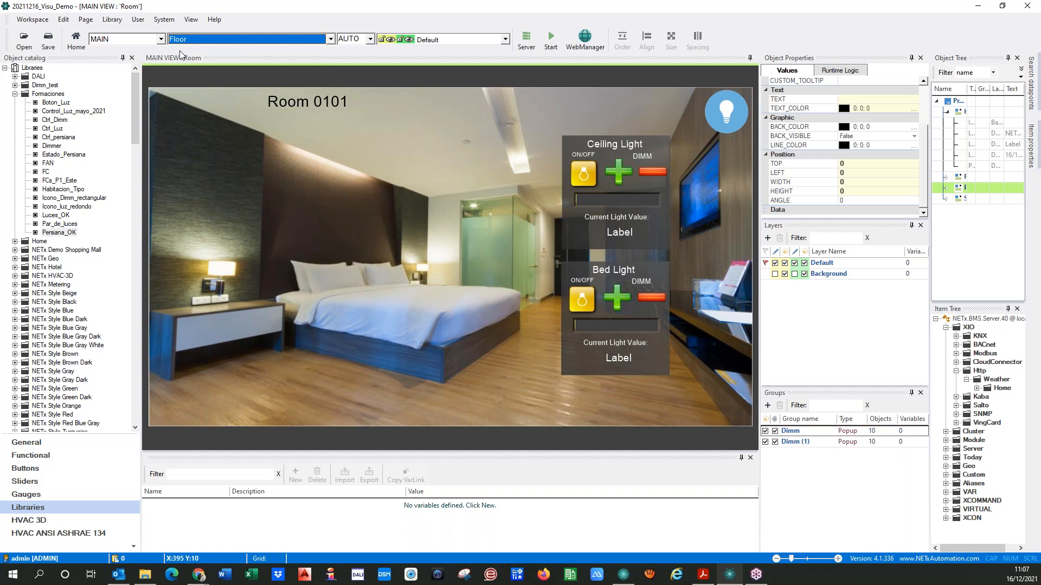
left_click(204, 40)
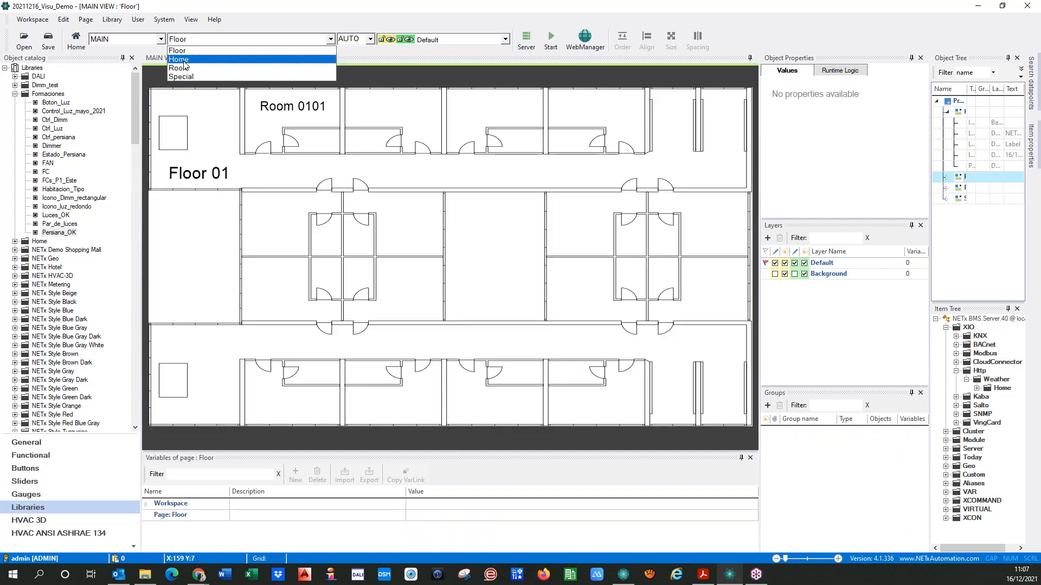
left_click(194, 60)
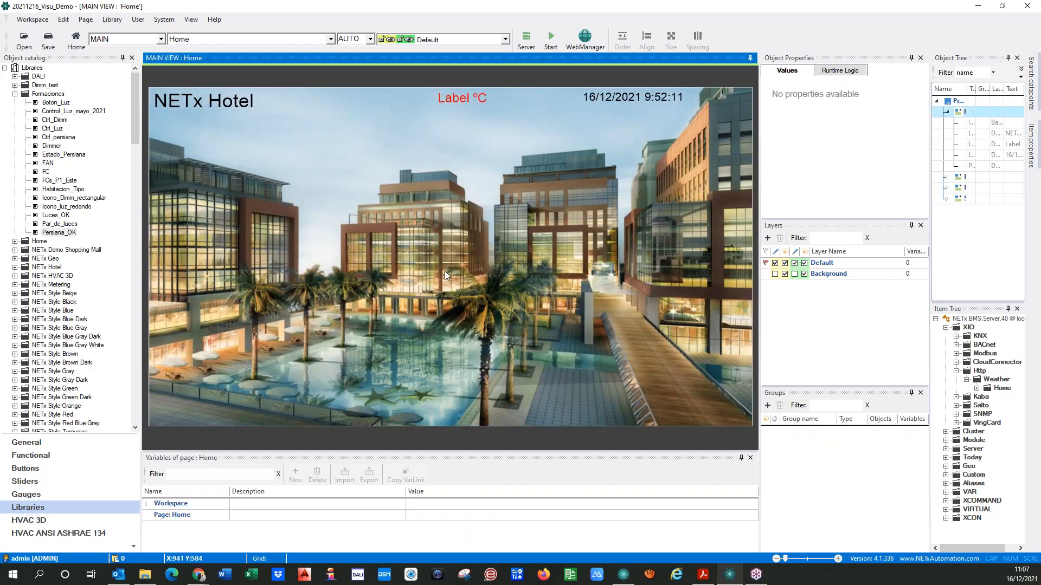
Inspect the variables of the transparent polygon over the Home page building's facade and make the variables pane slightly taller
left_click(196, 284)
left_click(209, 296)
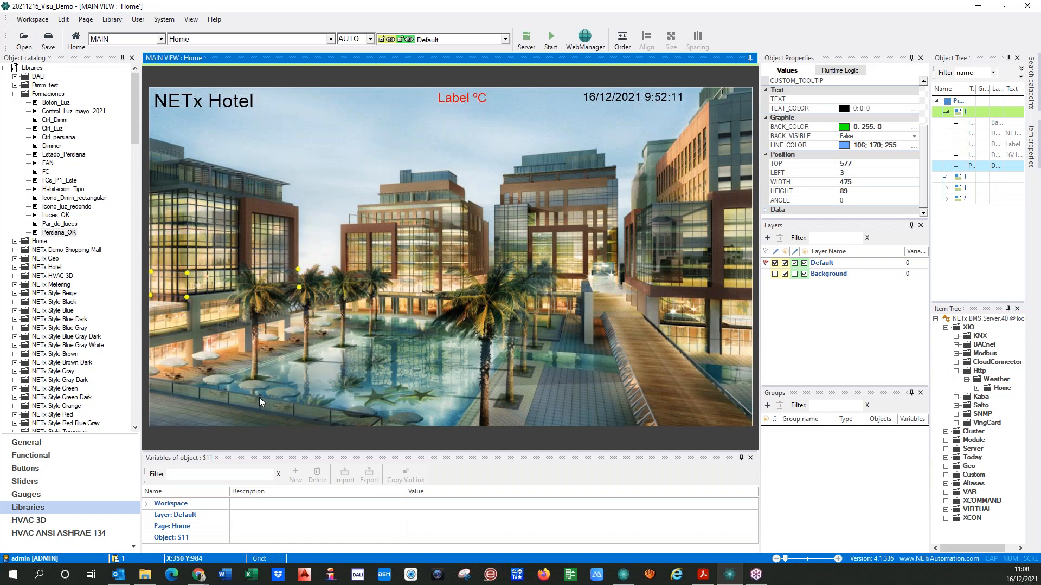
left_click_drag(337, 453, 336, 435)
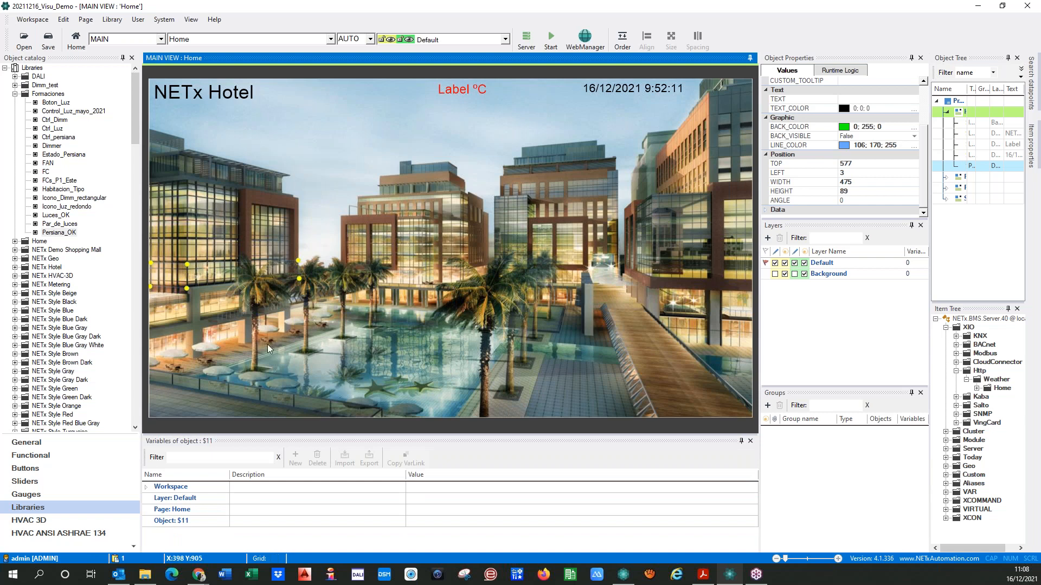
left_click(262, 330)
Open the Floor page and select the "Floor 01" label to show its variable levels
left_click(219, 41)
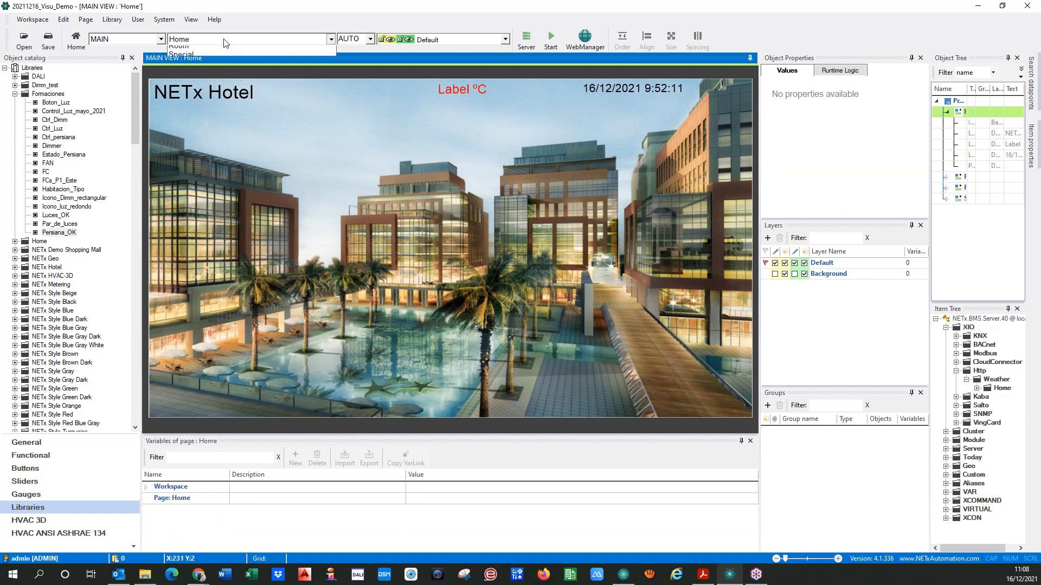
left_click(201, 50)
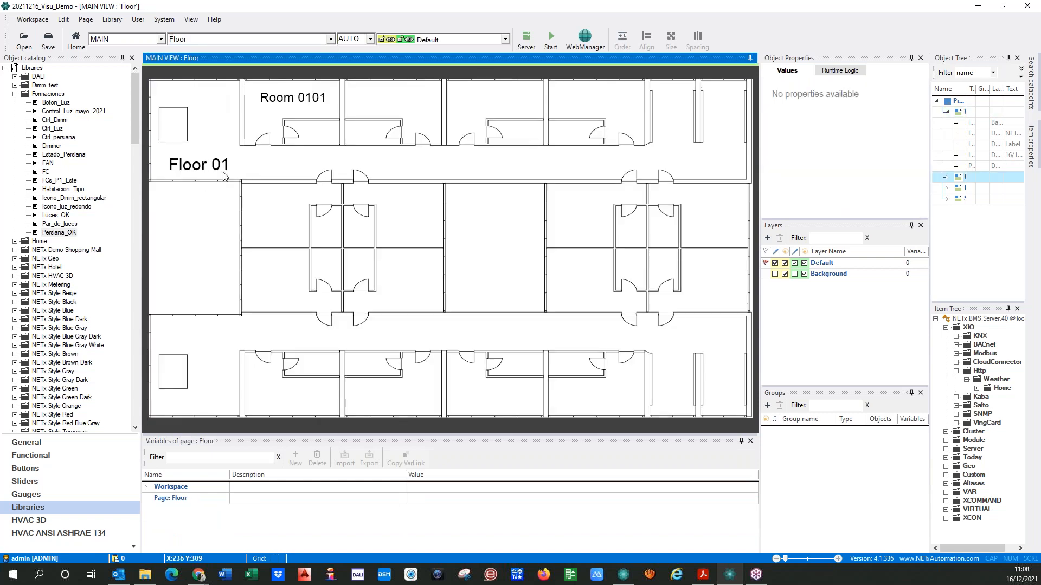
left_click(224, 173)
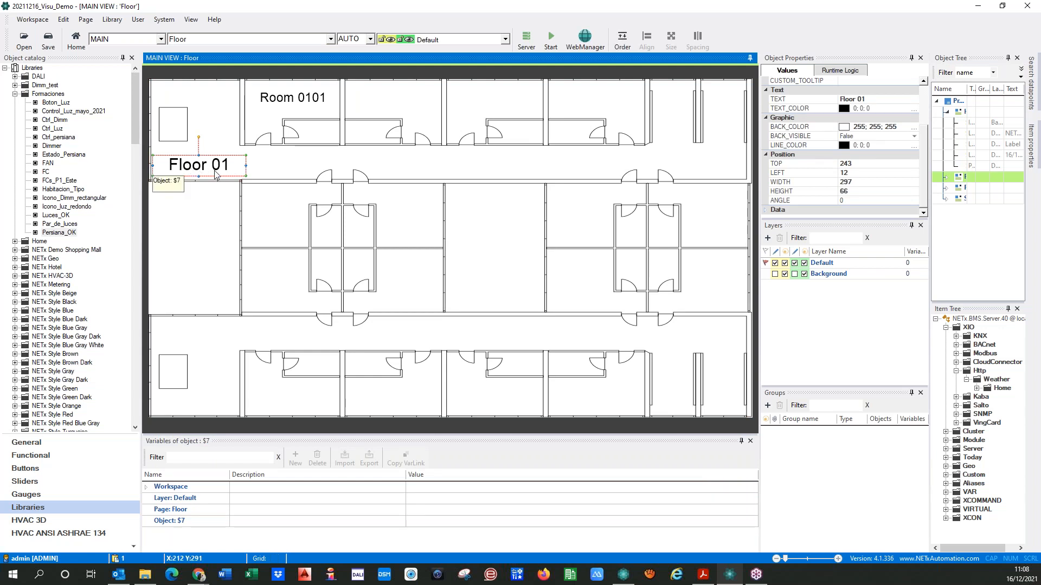
left_click(198, 212)
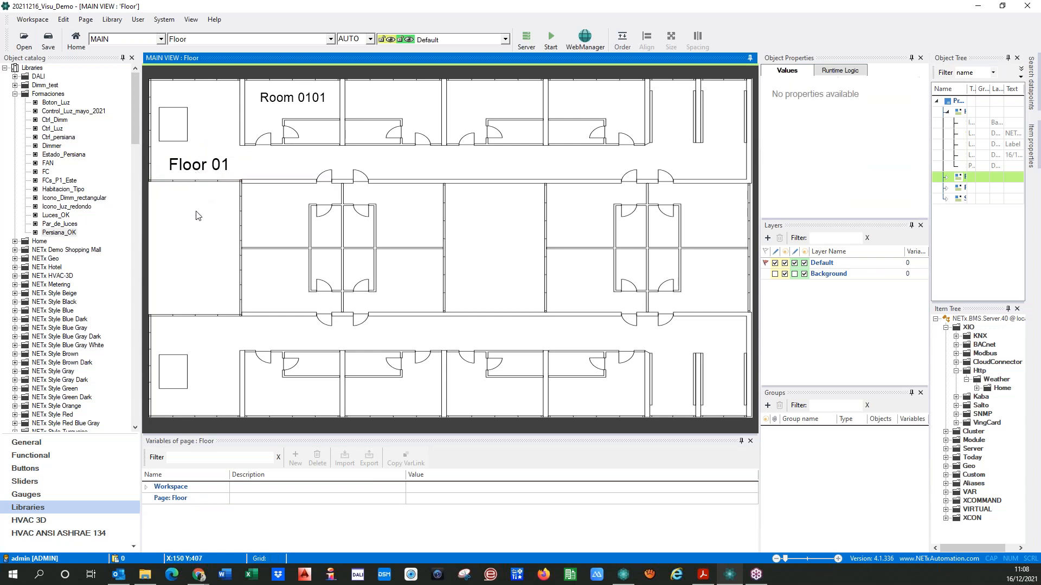
left_click(211, 168)
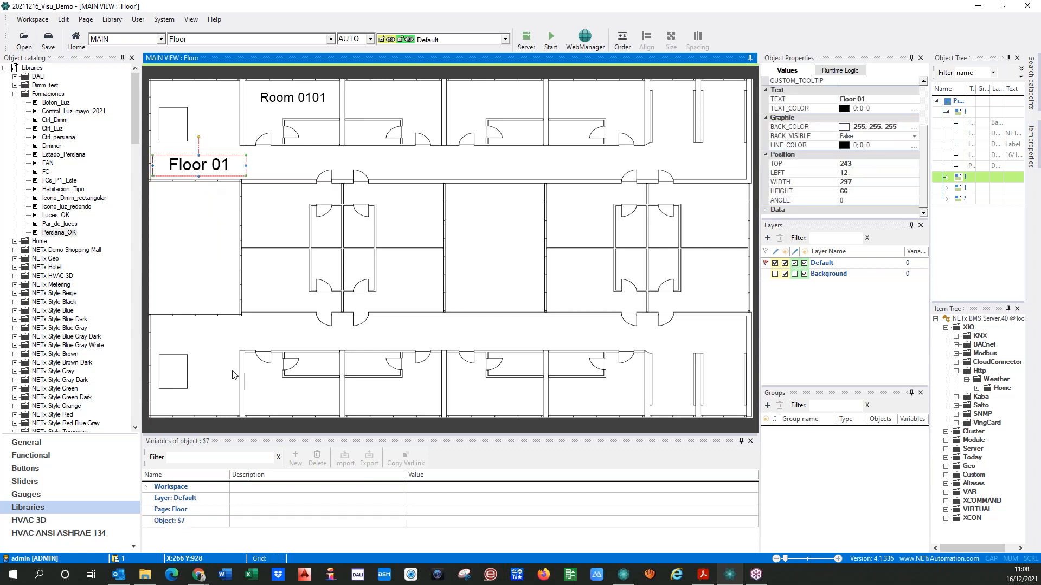
Go through the workspace, layer, page and object levels in the variables list of the "Floor 01" label
left_click(217, 458)
left_click(184, 498)
left_click(160, 511)
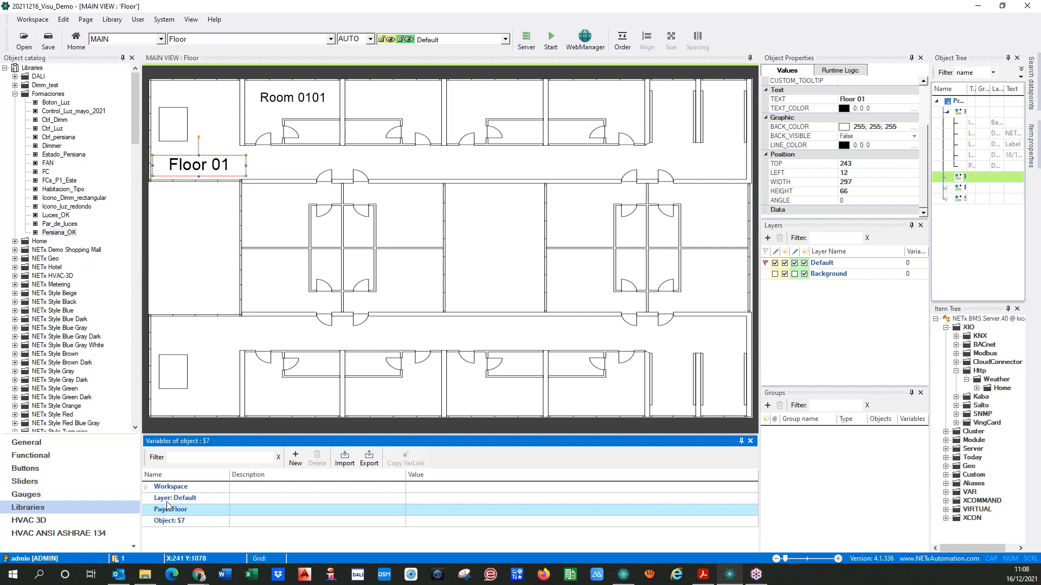
left_click(170, 499)
left_click(169, 512)
left_click(170, 522)
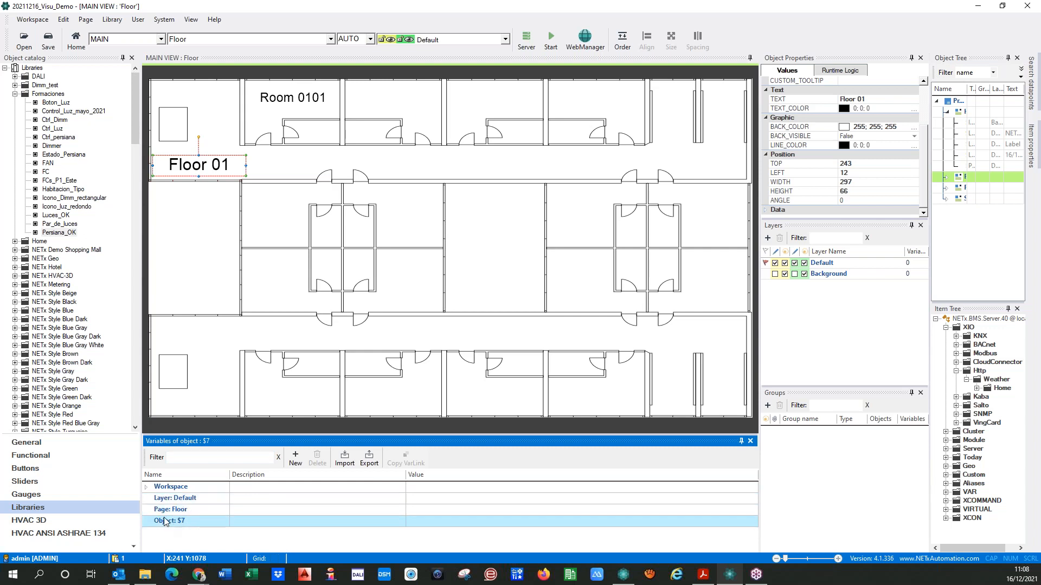
left_click(166, 512)
left_click(164, 500)
left_click(168, 488)
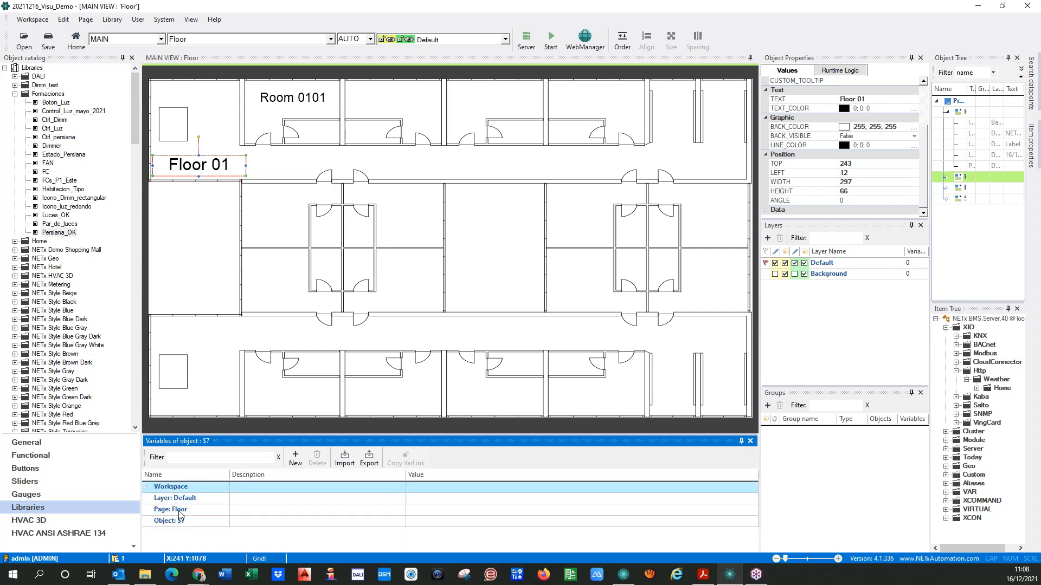
Compare the variable levels offered for the Floor page itself with those offered for its "Floor 01" label
left_click(221, 351)
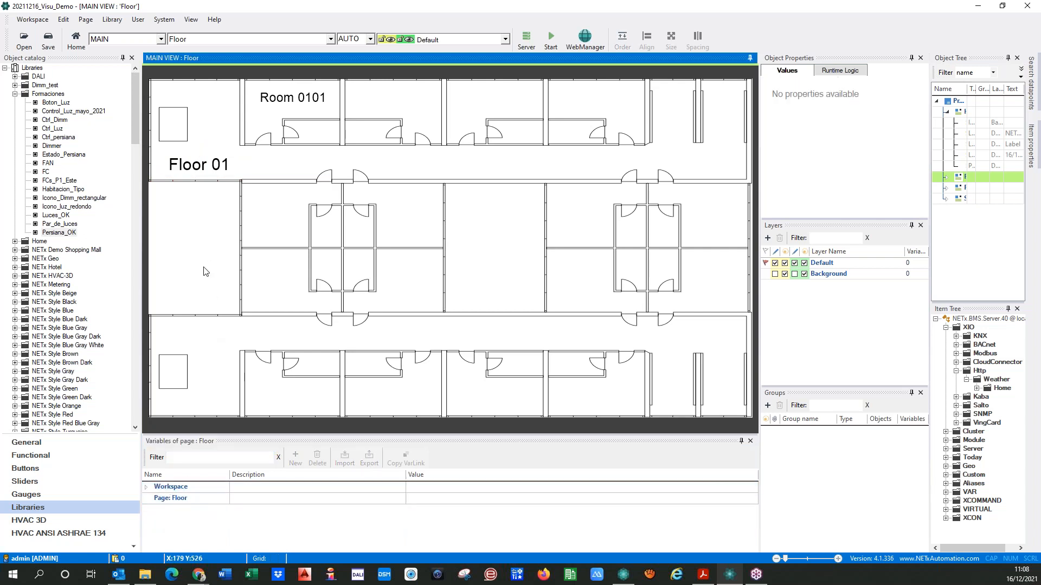
left_click(195, 166)
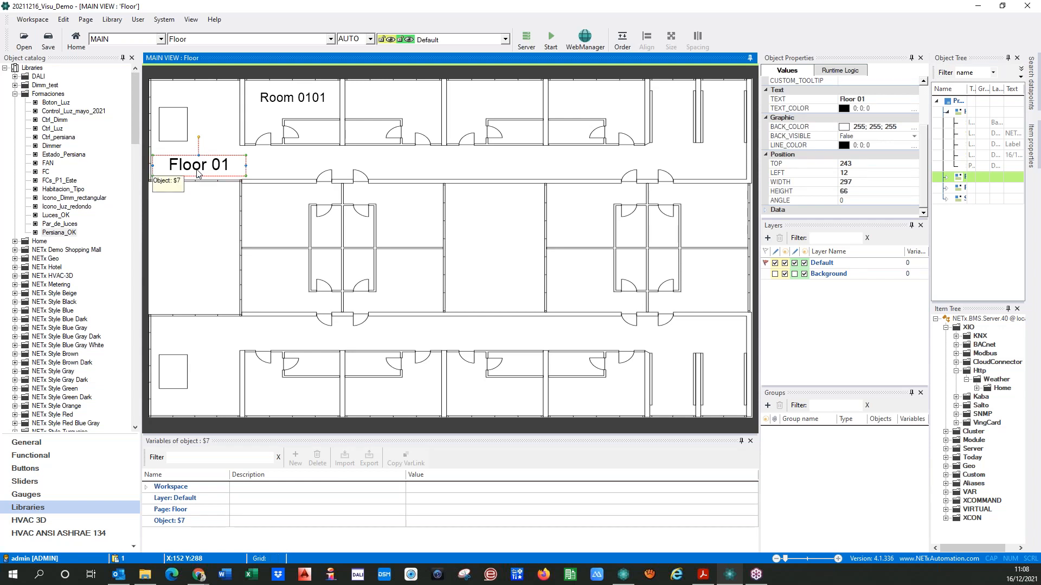
left_click(209, 220)
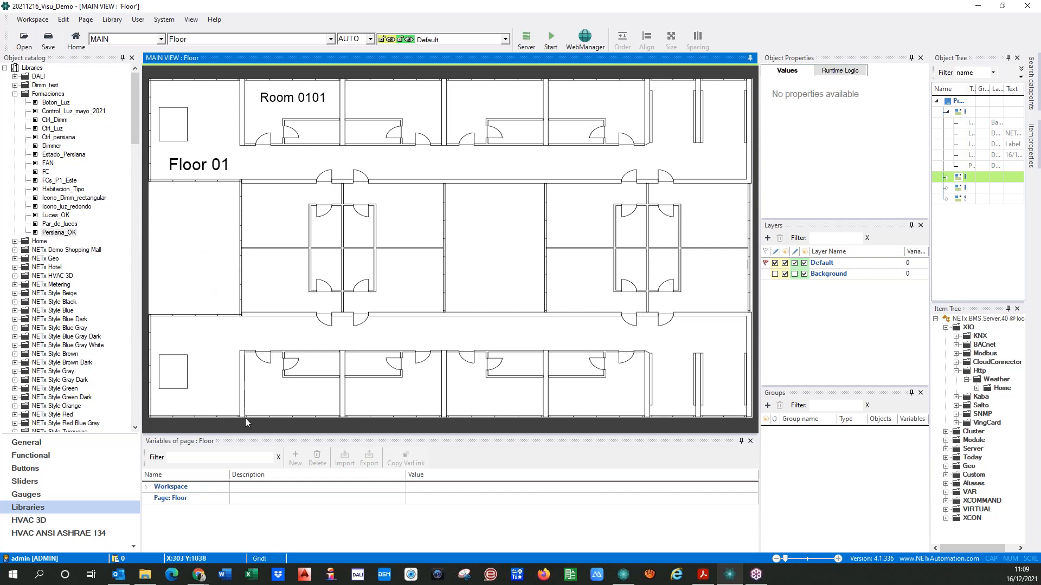
Add a new page variable named Floor_nr to the Floor page, with a capital F
left_click(165, 499)
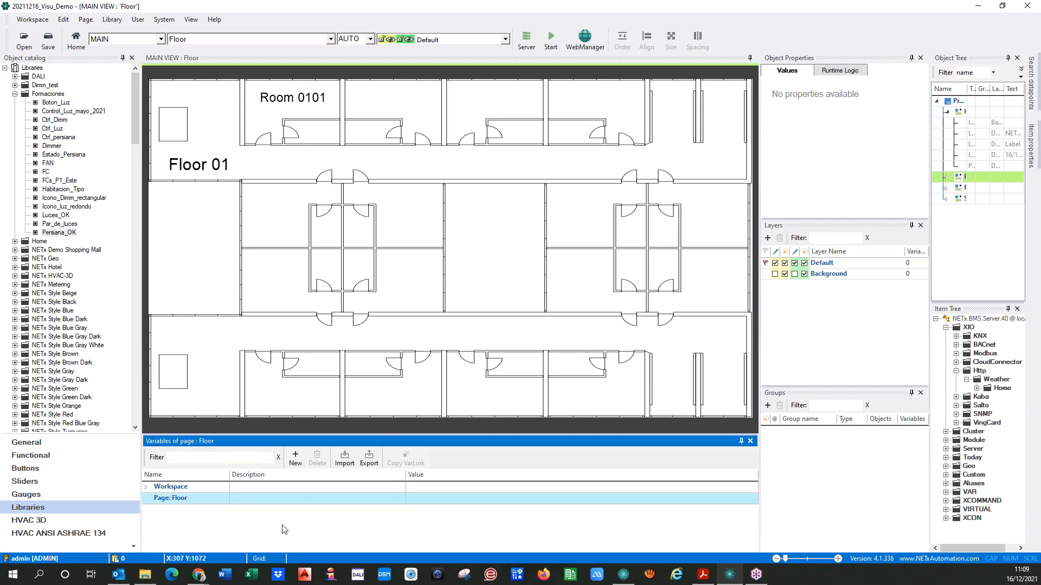
left_click(295, 459)
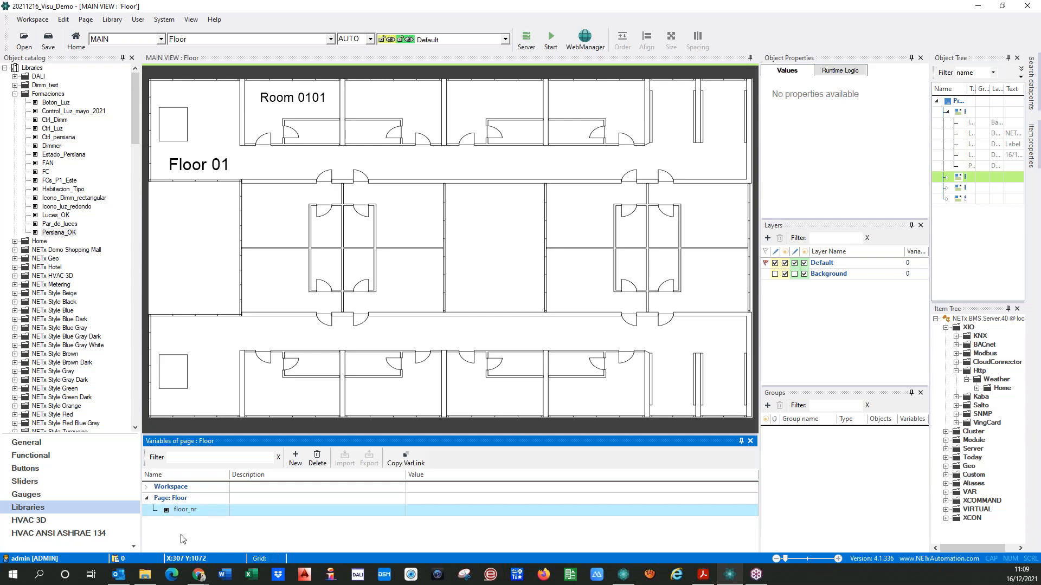
left_click_drag(190, 512, 171, 513)
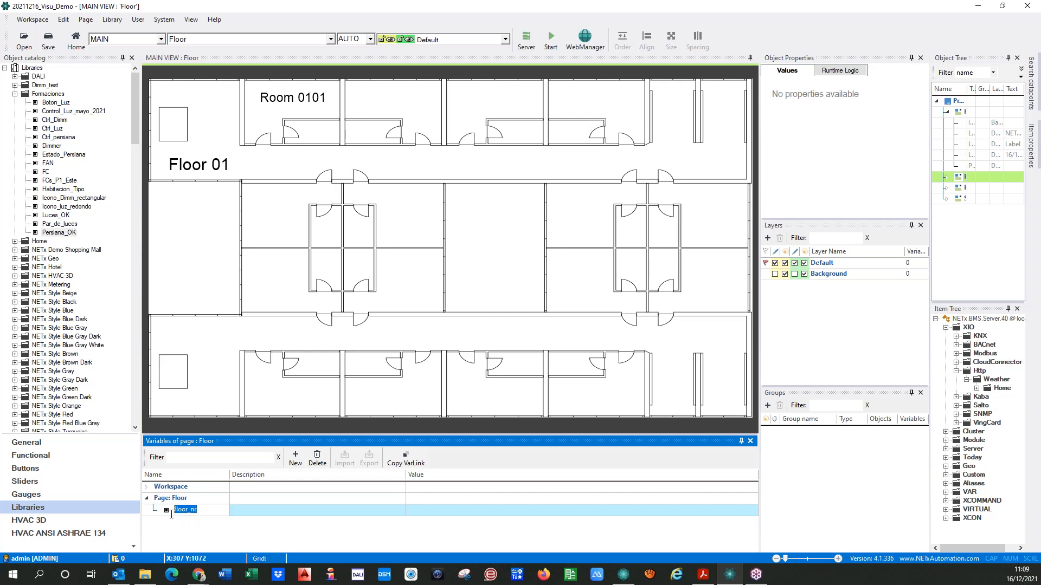
type("F")
type("loor_nr")
left_click(161, 514)
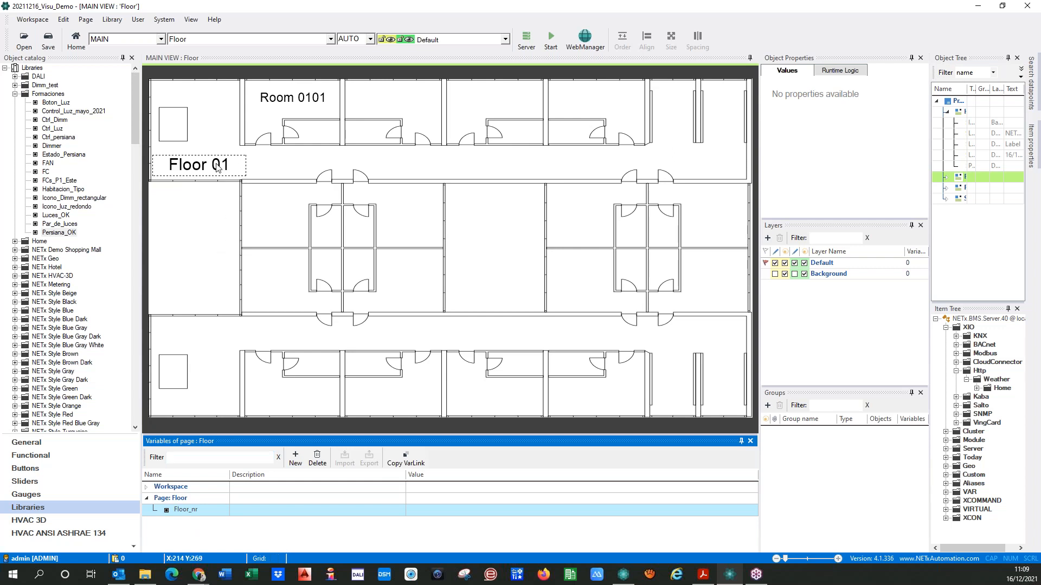
Copy the Floor_nr variable link and replace the number in the "Floor 01" label so its text reads Floor {PG:Floor_nr}
left_click(408, 456)
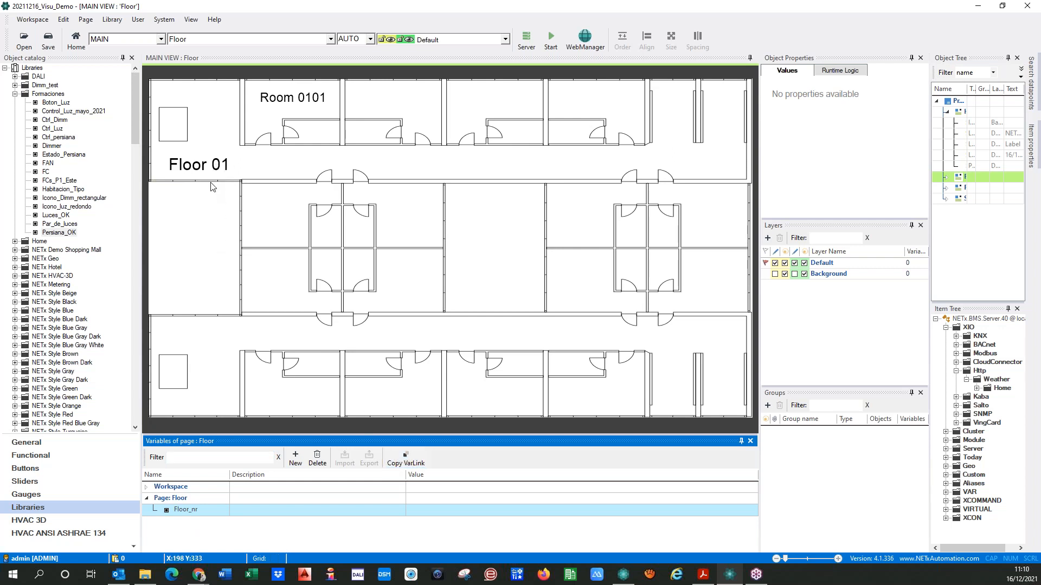
double_click(209, 165)
left_click(457, 137)
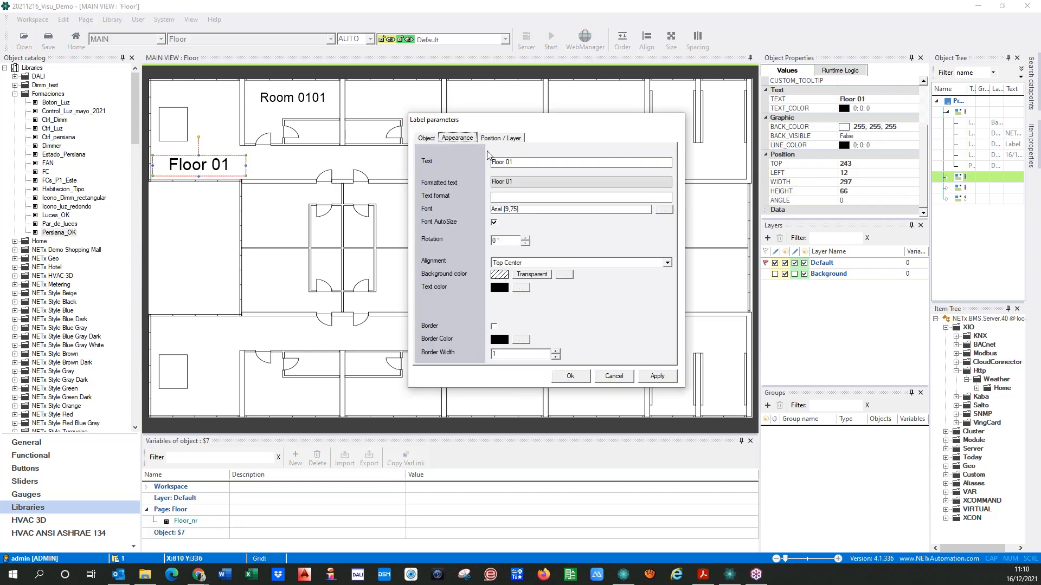
left_click_drag(506, 163, 525, 164)
type("{PG:Floor_nr}")
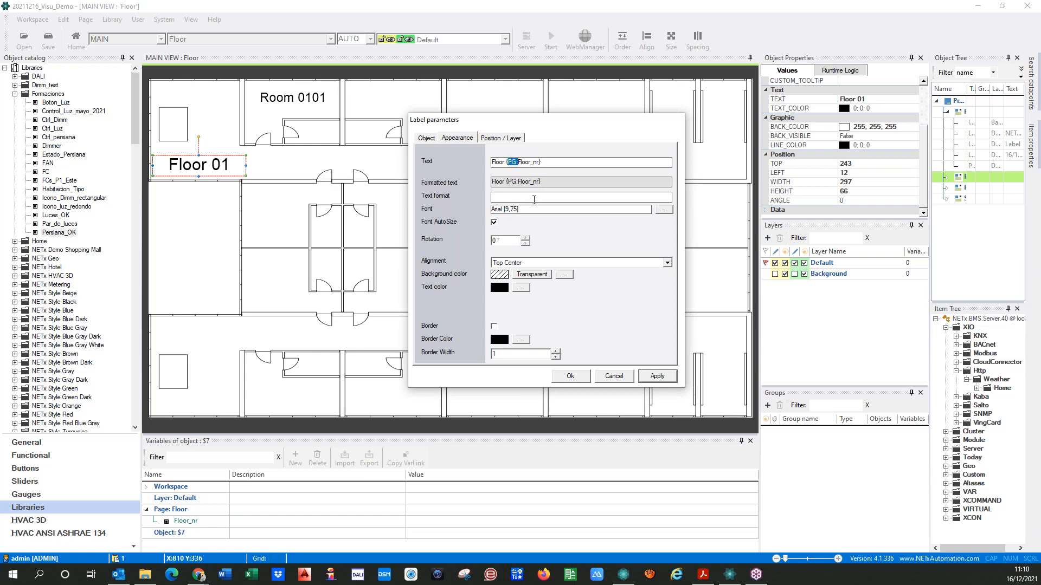
key("Right")
left_click_drag(547, 162, 496, 162)
left_click(496, 163)
left_click(154, 522)
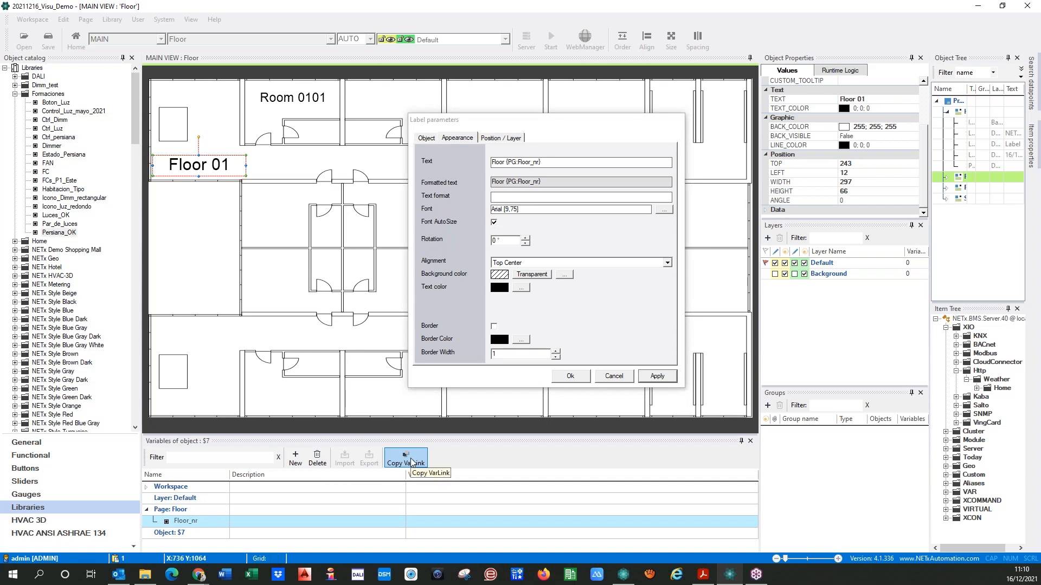
left_click(653, 377)
left_click(569, 377)
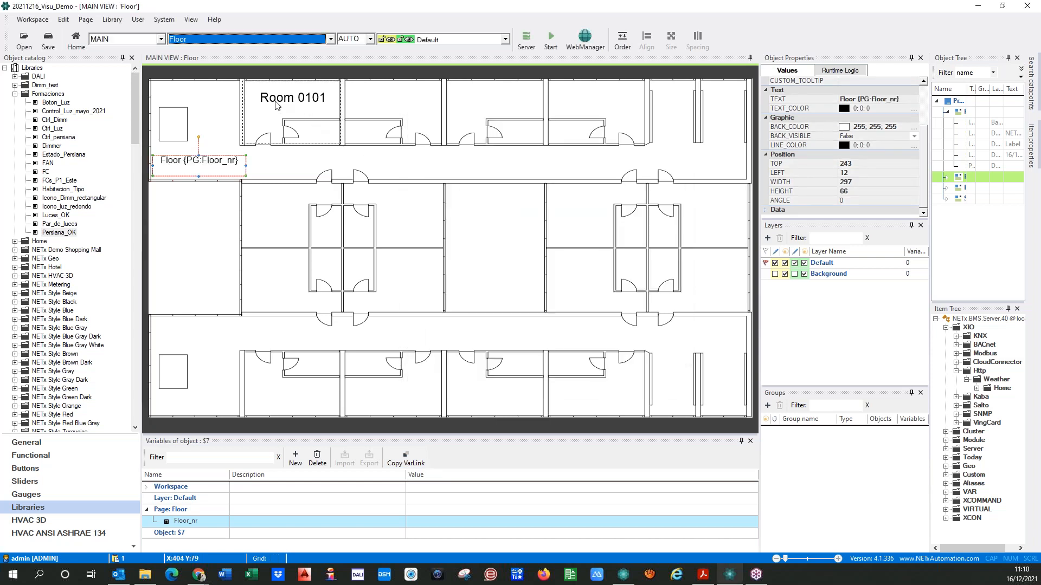
Replace the floor digits in the "Room 0101" label with the Floor_nr variable link so its text reads Room {PG:Floor_nr}01
left_click(276, 103)
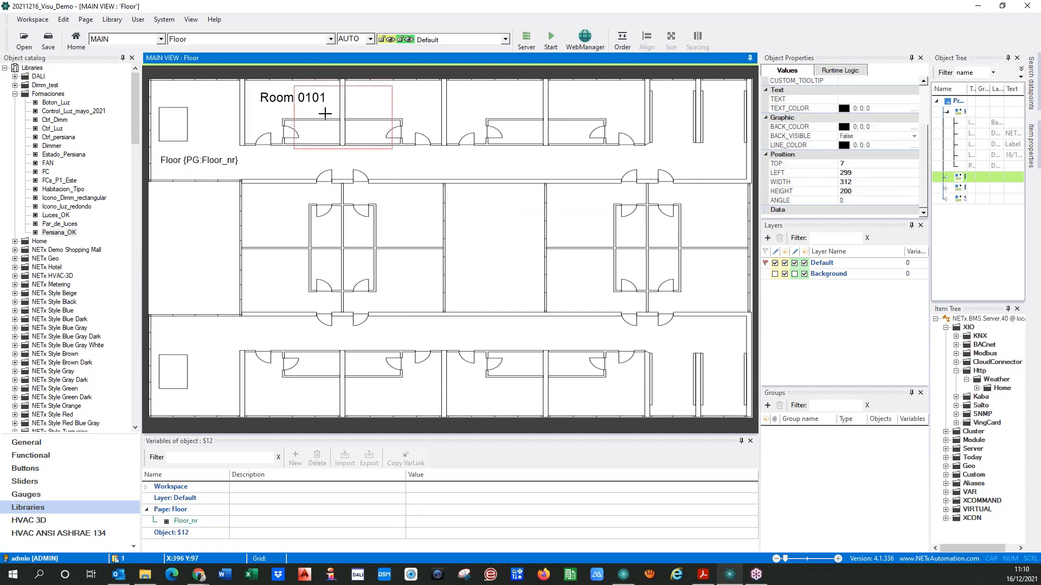
double_click(280, 99)
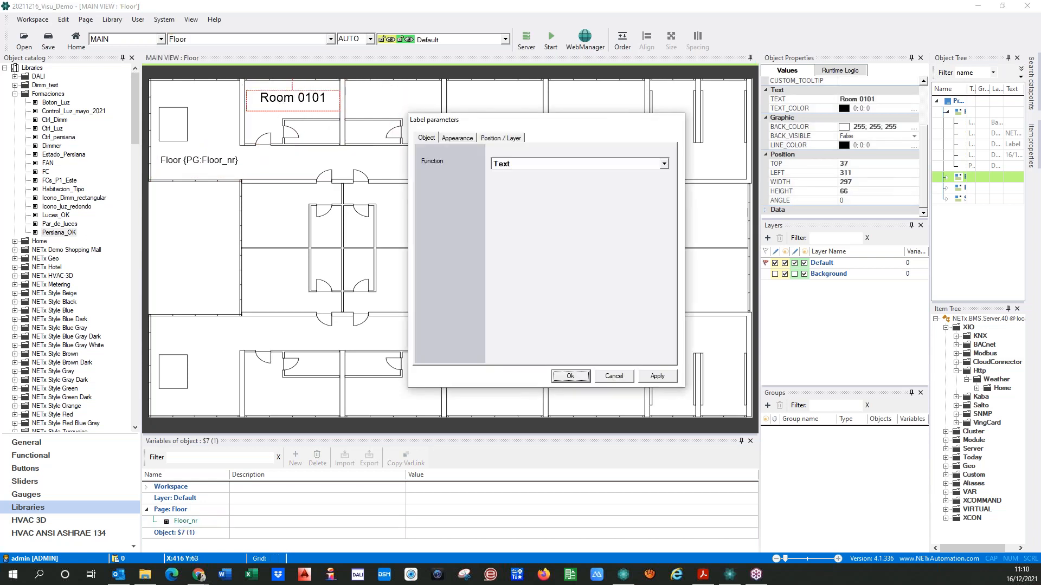
left_click(457, 137)
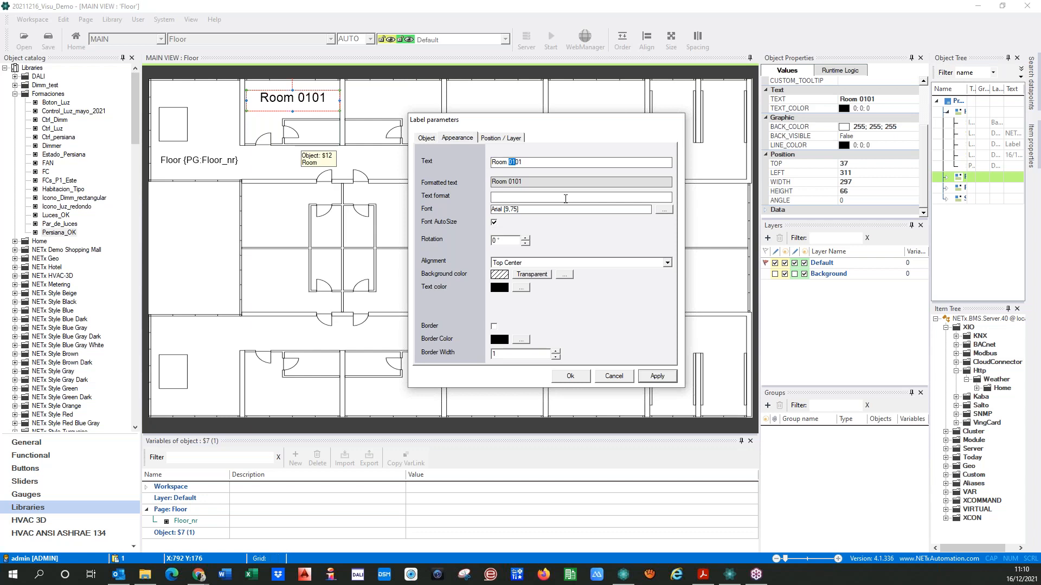
left_click(155, 522)
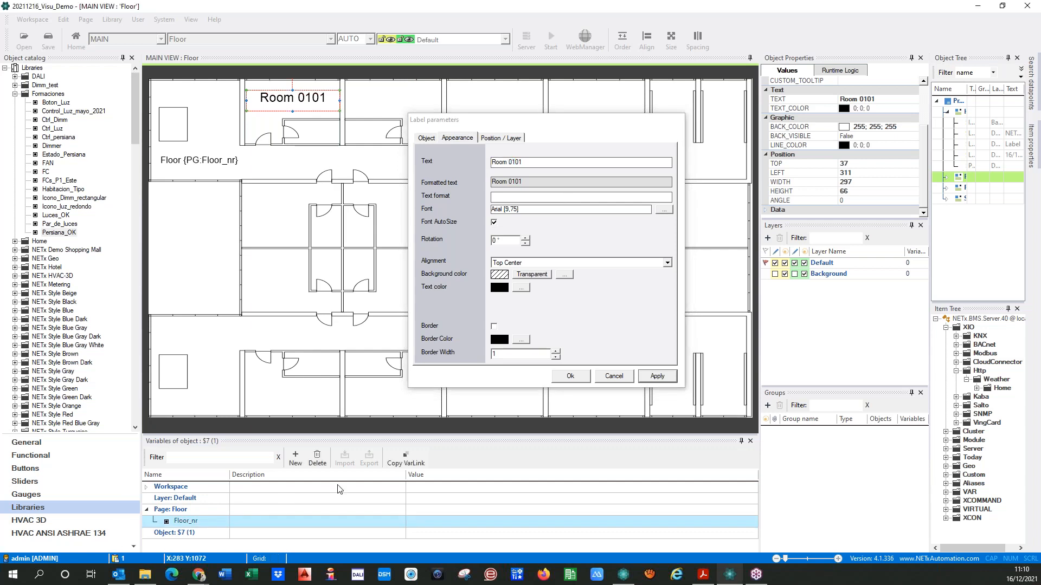
left_click(409, 454)
left_click(509, 161)
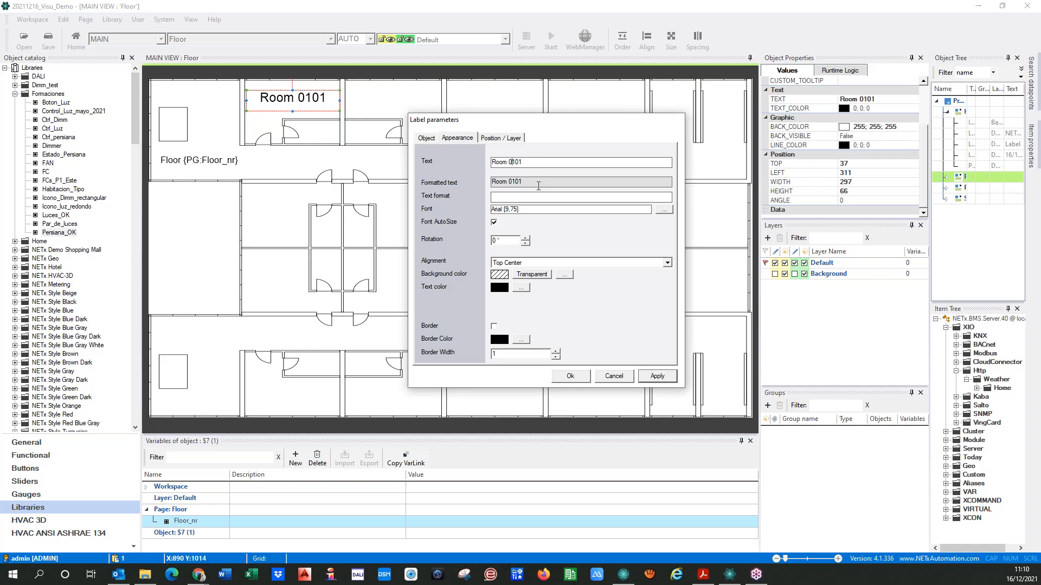
type("{PG:Floor_nr}")
left_click(663, 381)
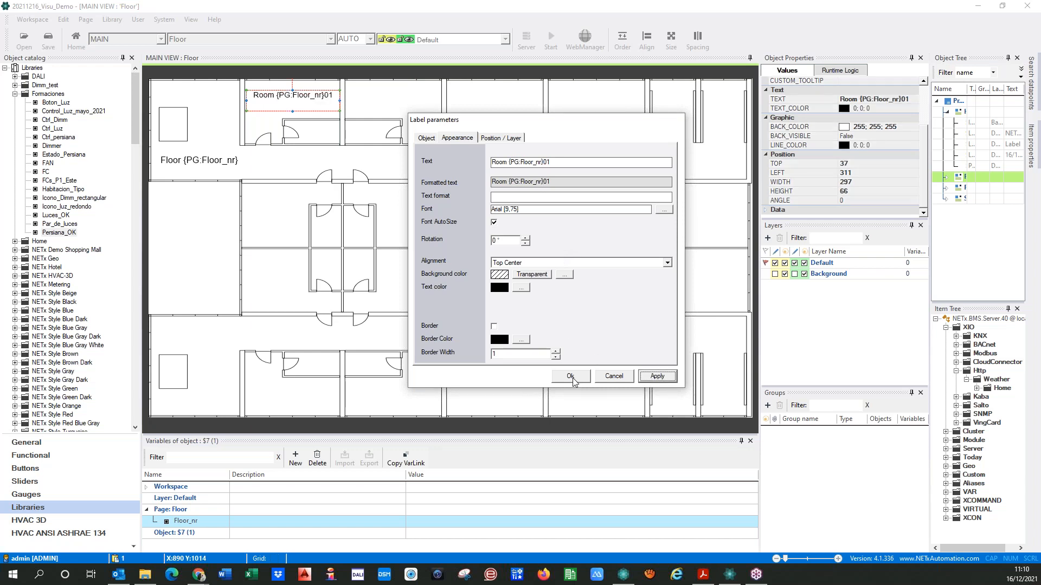
left_click(571, 376)
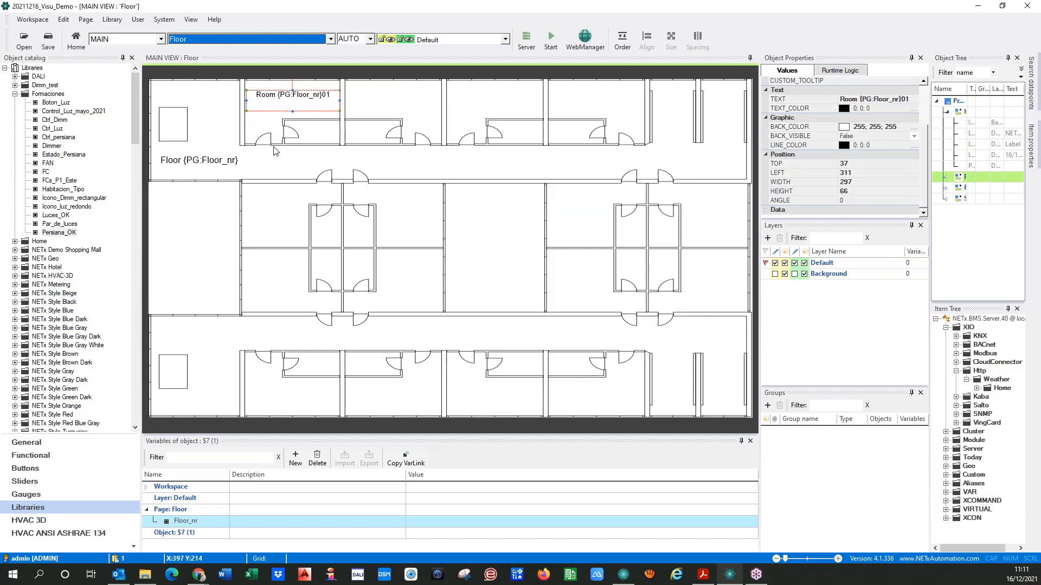
left_click_drag(376, 123, 320, 116)
left_click(187, 245)
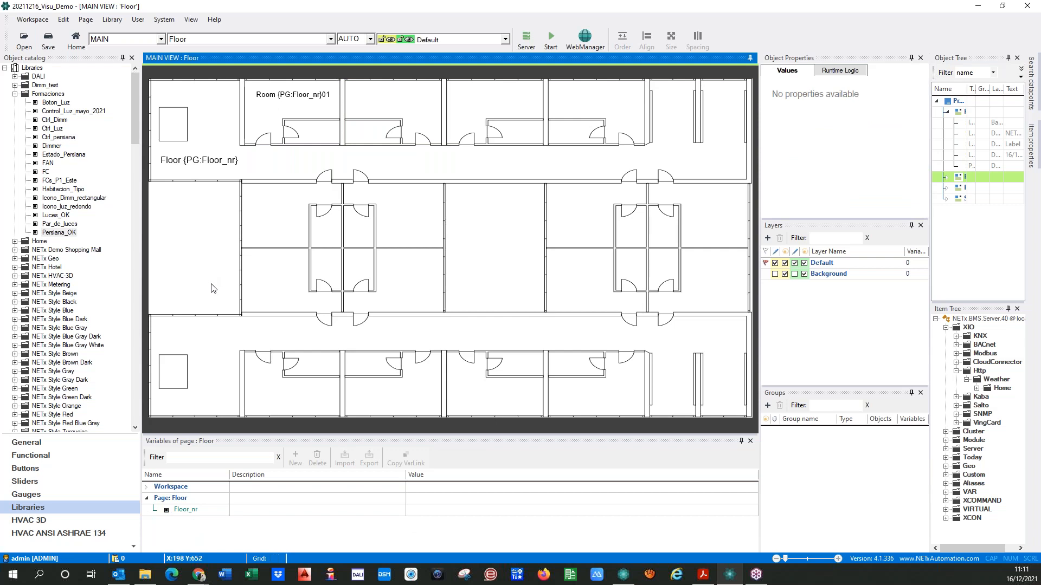
On the Home page, enable the Floor_nr page variable in the facade polygon's Floor page link and set its value to 01
left_click(330, 39)
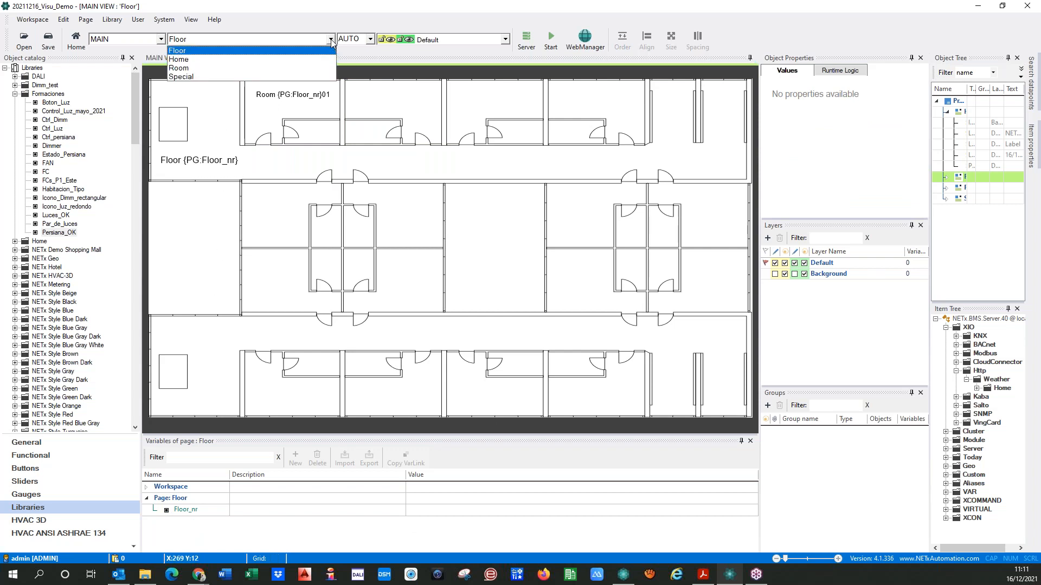
left_click(200, 58)
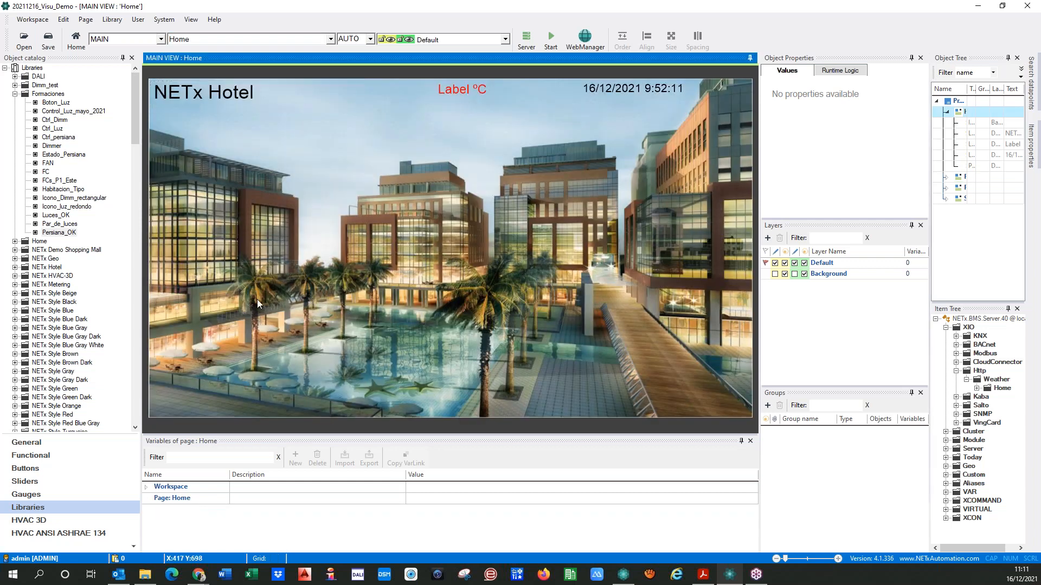
left_click(190, 282)
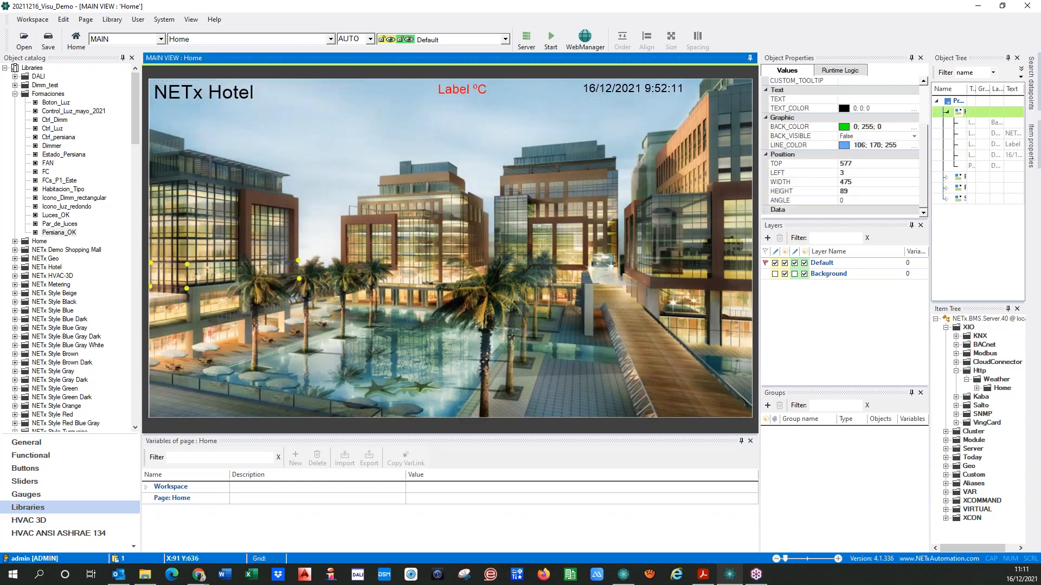
double_click(192, 278)
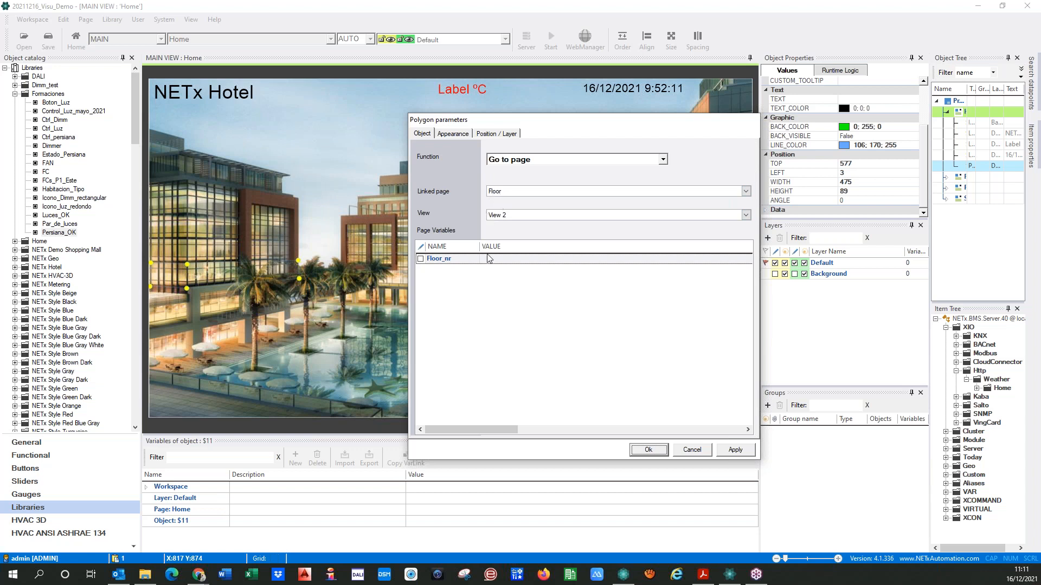
left_click(421, 259)
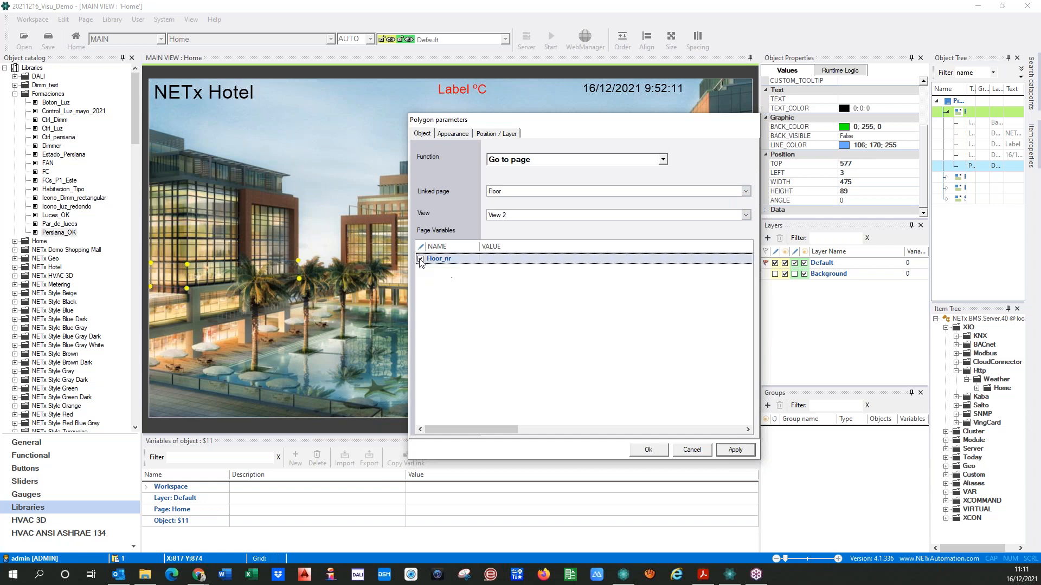
left_click(490, 262)
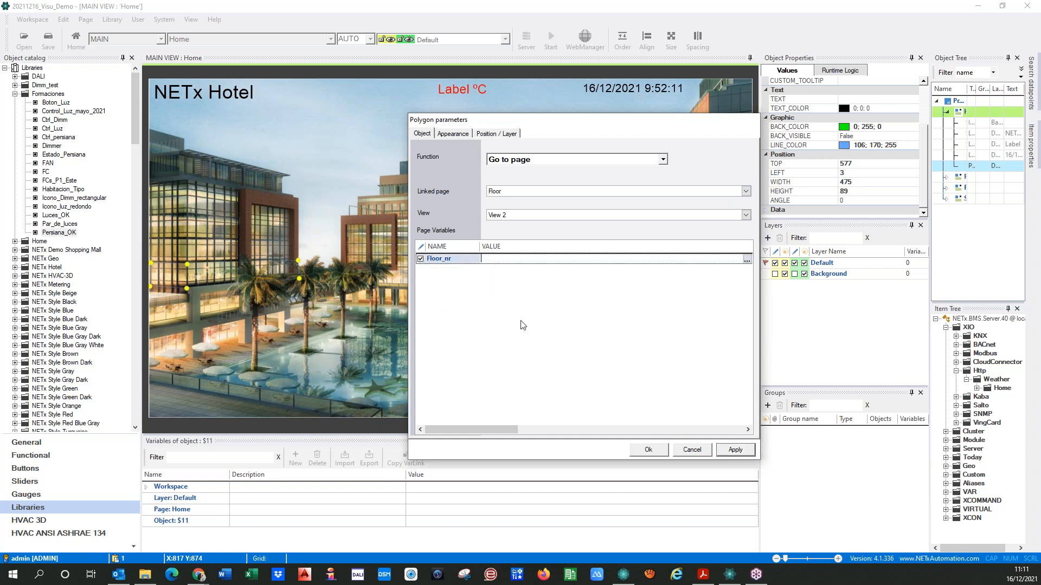
type("01")
left_click(732, 451)
left_click(640, 453)
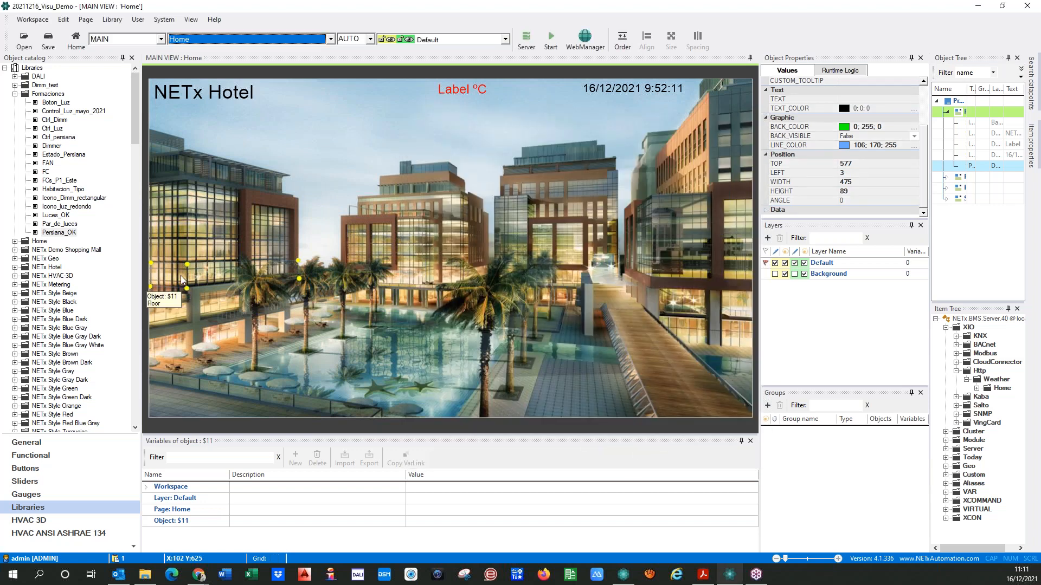
Run the visualization, open the Floor page through the facade polygon to check its labels, and stop the run
left_click(551, 38)
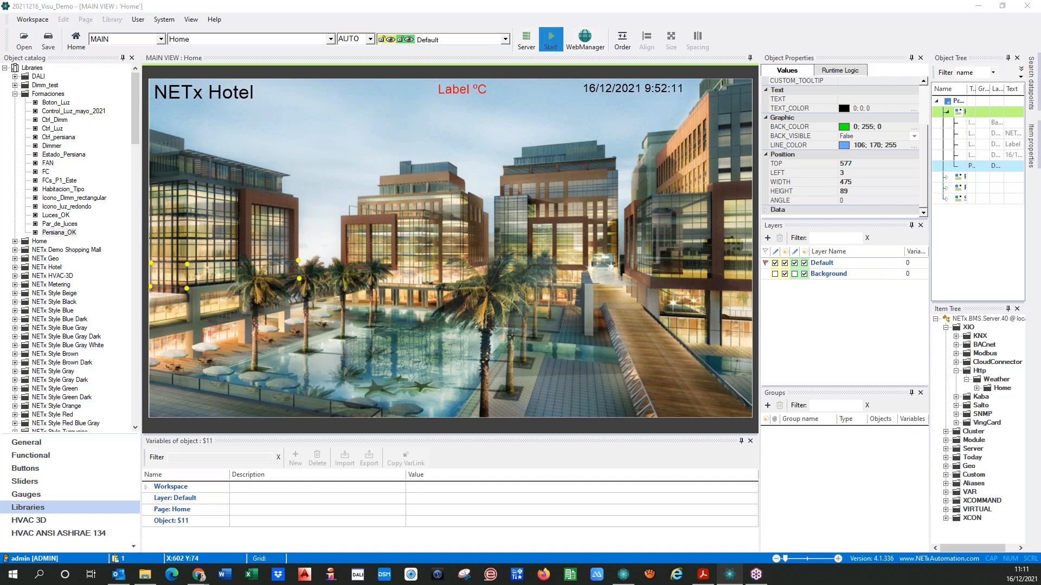
left_click(487, 324)
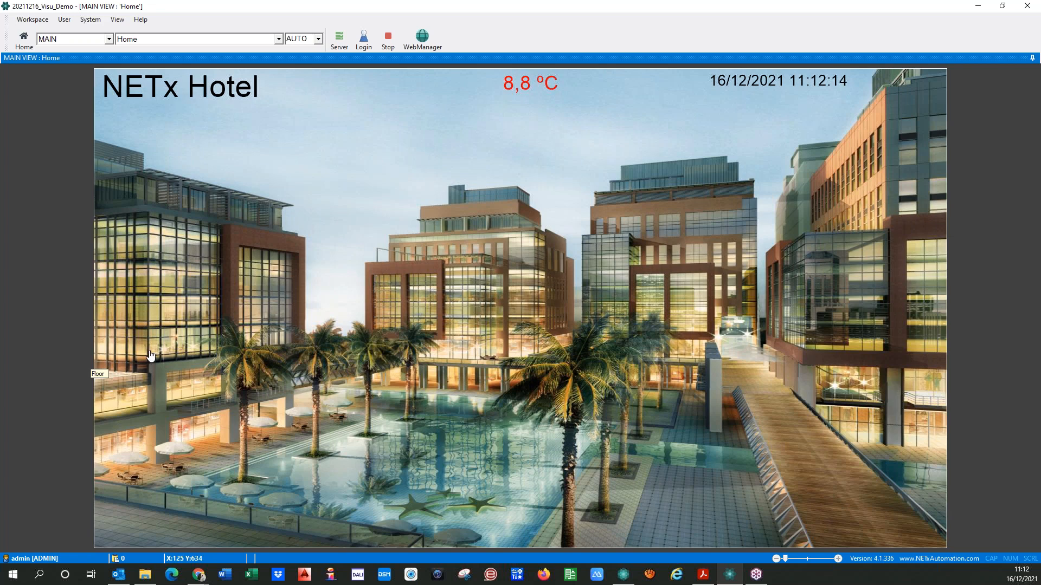
left_click(151, 355)
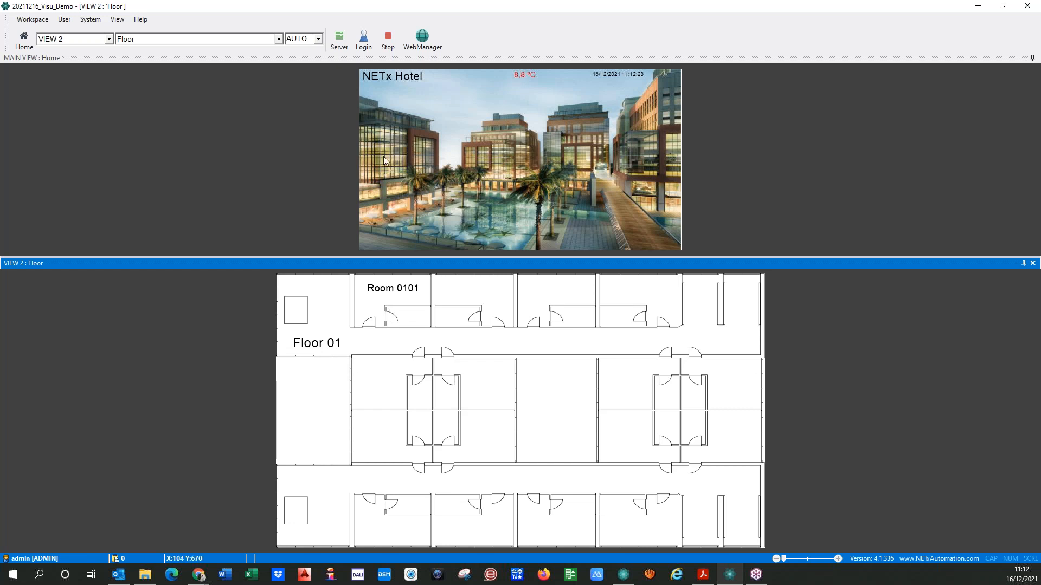
left_click(389, 41)
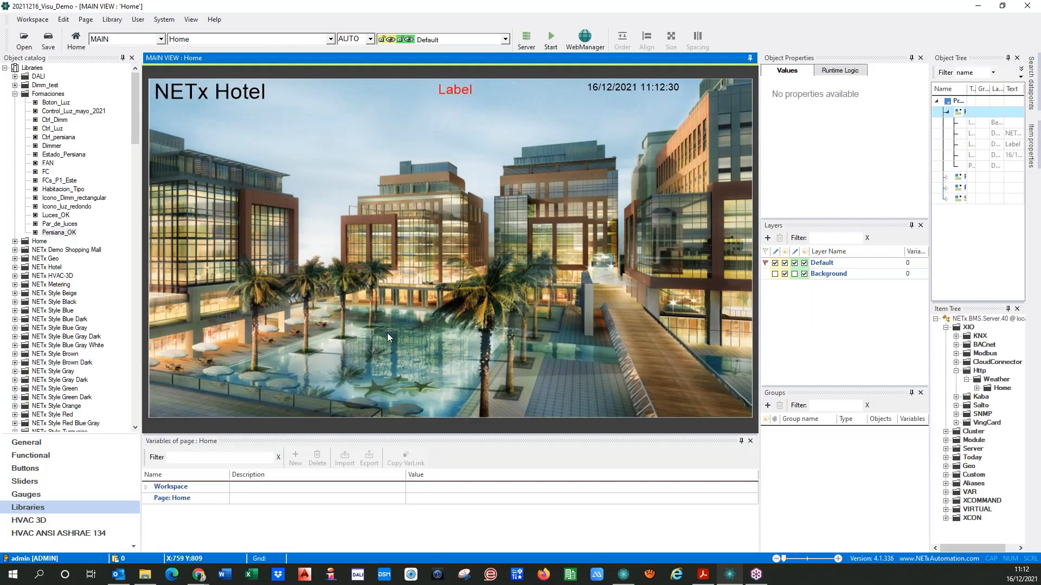
Add an object variable named ref with the value 01 to the Home page's facade polygon
left_click(188, 279)
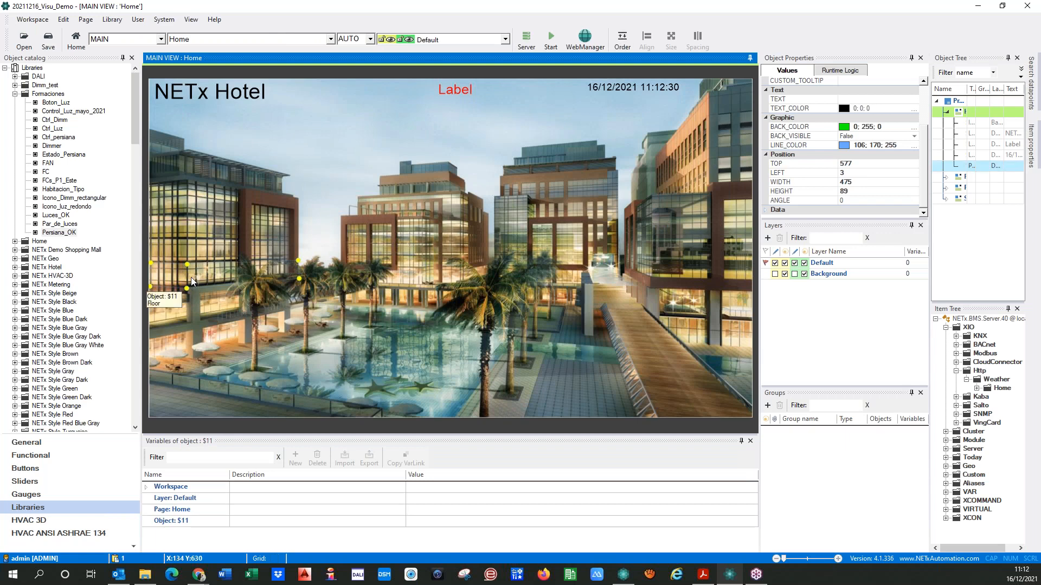
double_click(193, 281)
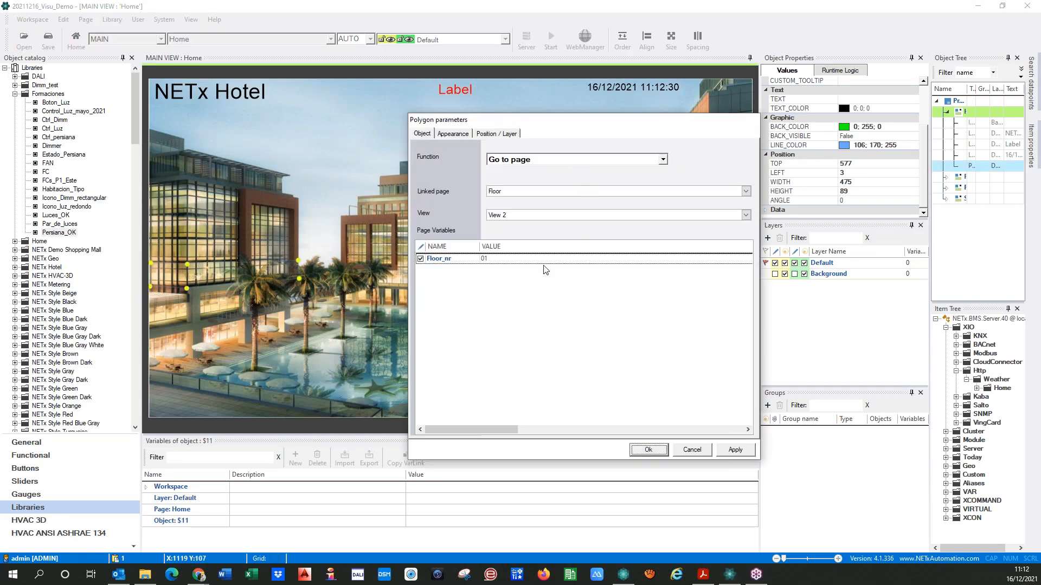
left_click(168, 523)
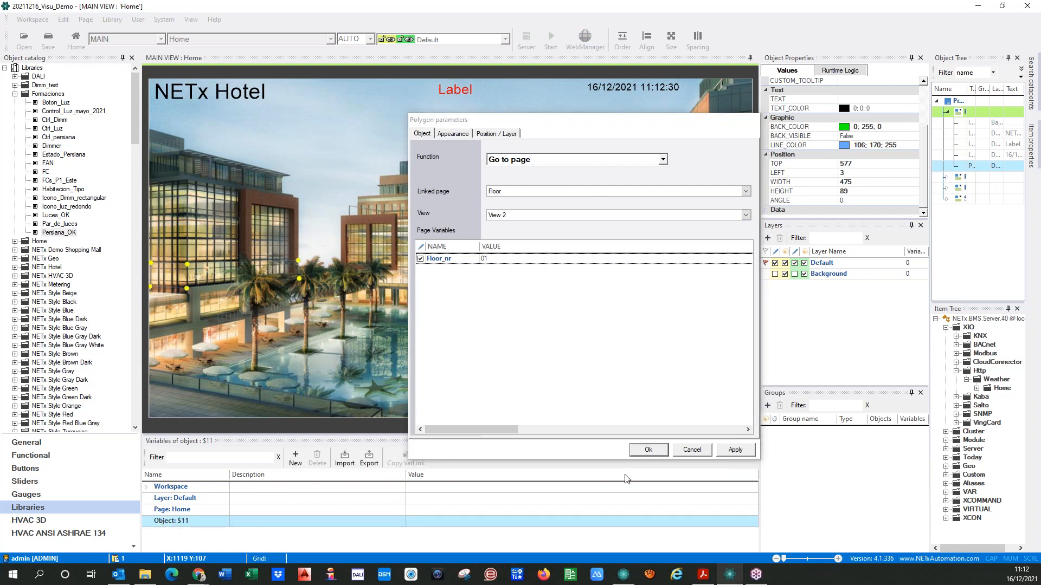
left_click(295, 458)
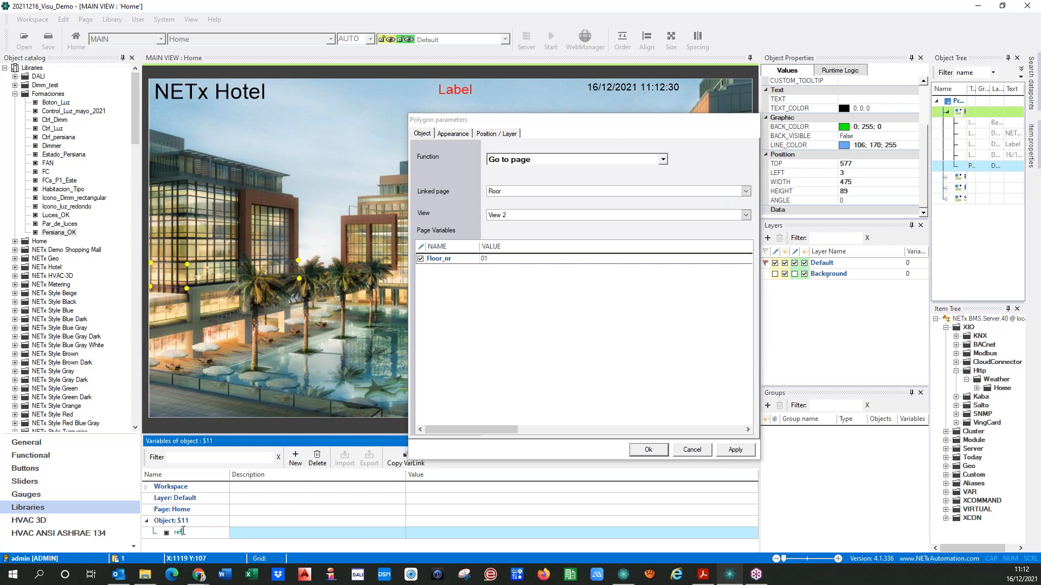
left_click(167, 534)
left_click(149, 535)
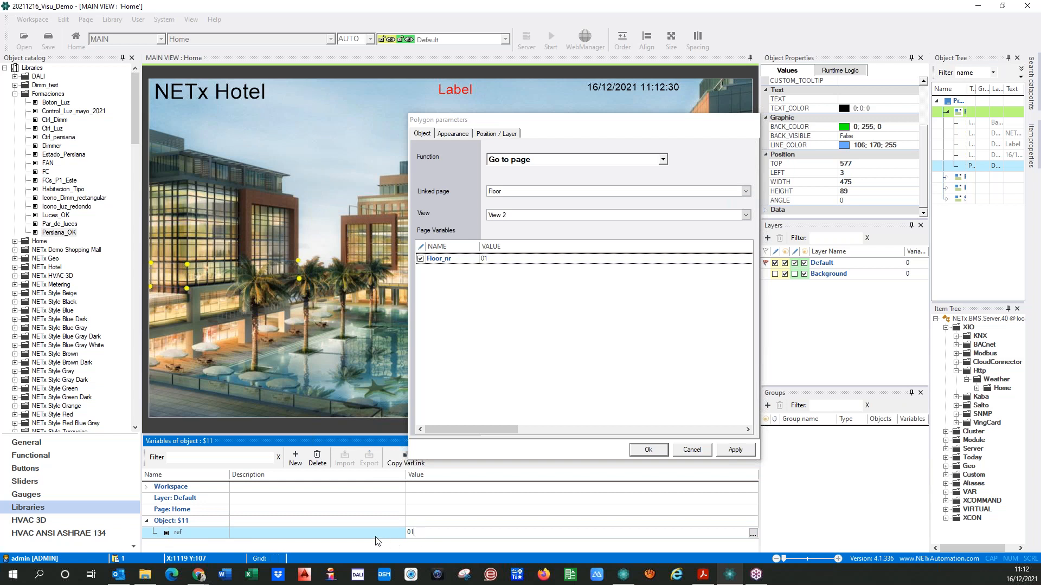
Replace the Floor_nr value in the facade polygon's Floor page link with the ref object variable link {OB:ref} and confirm
left_click(499, 259)
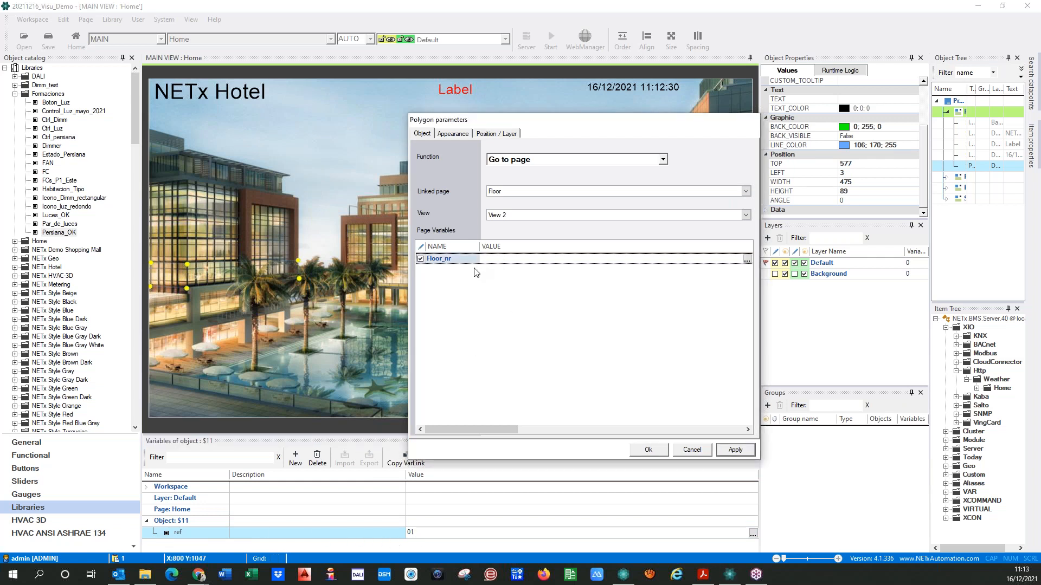
left_click(157, 532)
left_click(405, 462)
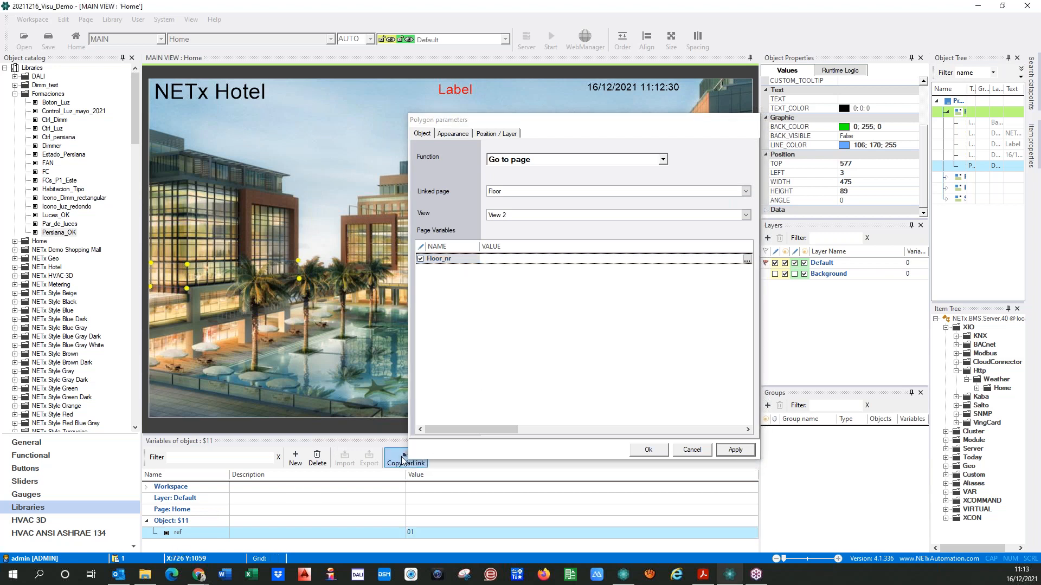
left_click(500, 264)
key("ctrl+v")
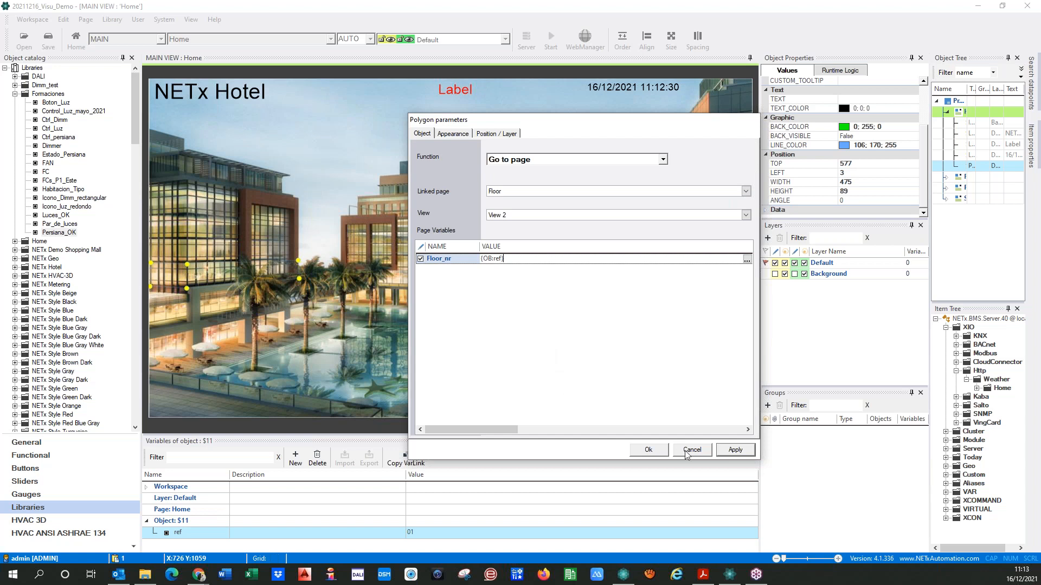
left_click(728, 456)
left_click(649, 452)
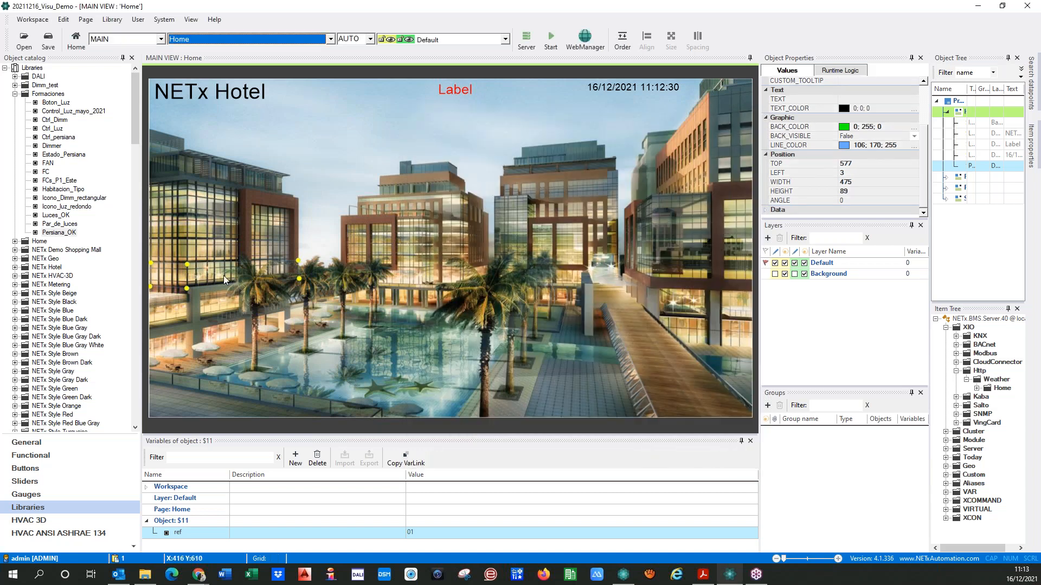
Set the facade polygon's custom tooltip to "Go to Floor {OB:ref}" using the copied variable link
left_click(186, 276)
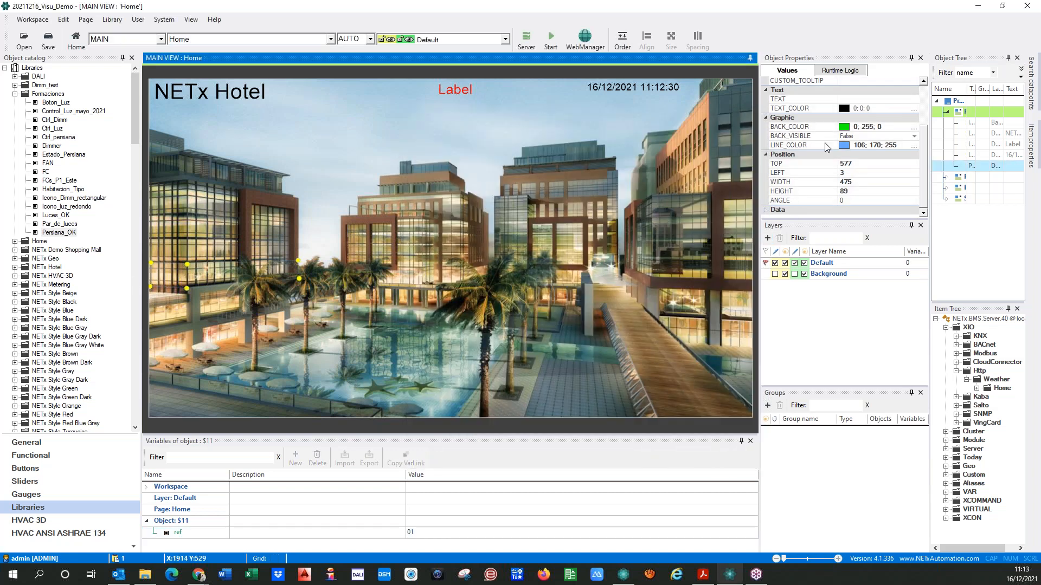
scroll(878, 146, "up", 3)
left_click(863, 146)
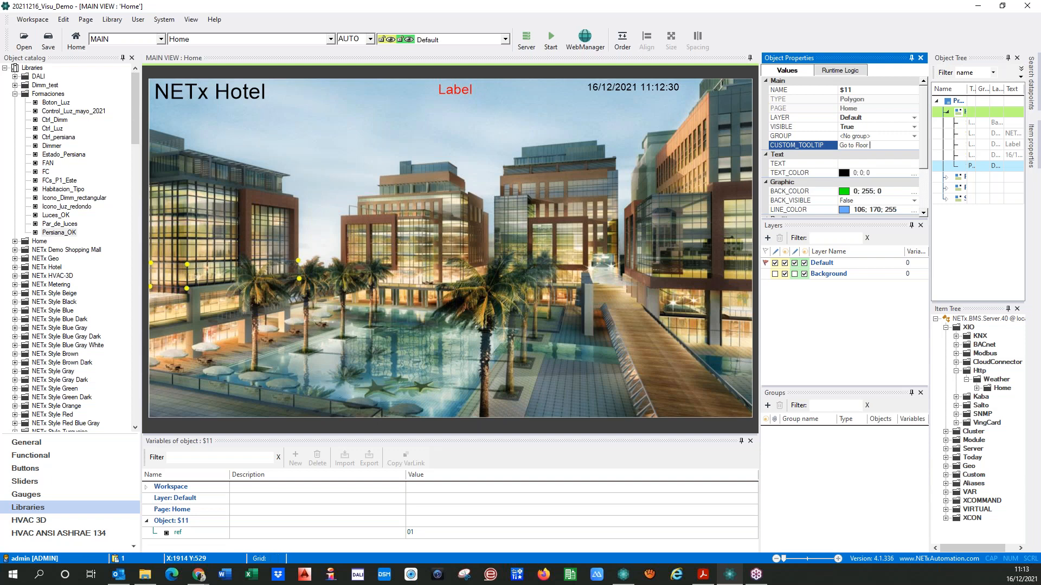
key("ctrl+v")
left_click(398, 324)
Run the visualization, check the facade polygon's tooltip and the Floor page labels it opens, and stop the run
left_click(551, 37)
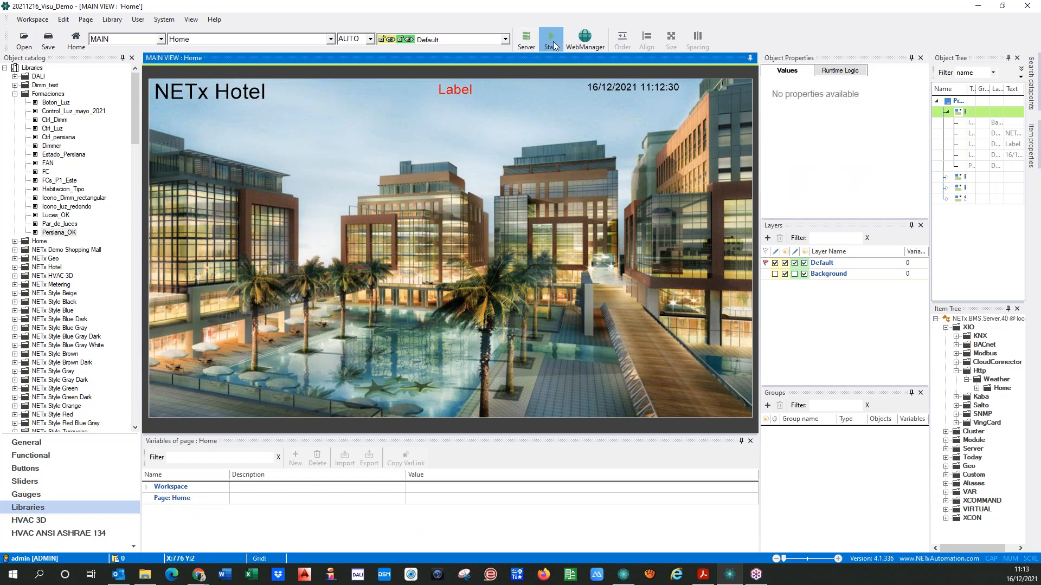
left_click(487, 325)
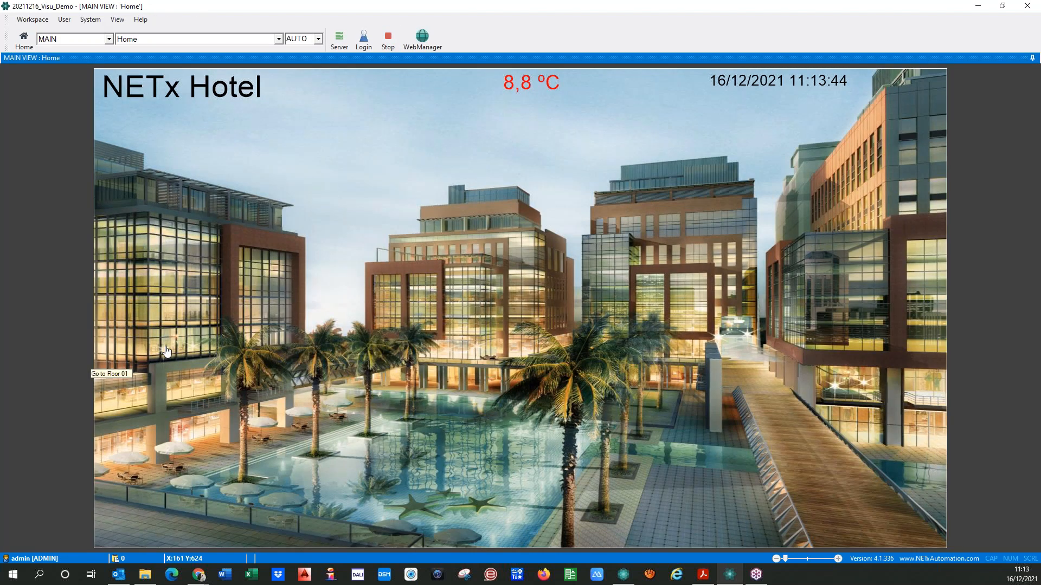
left_click(166, 351)
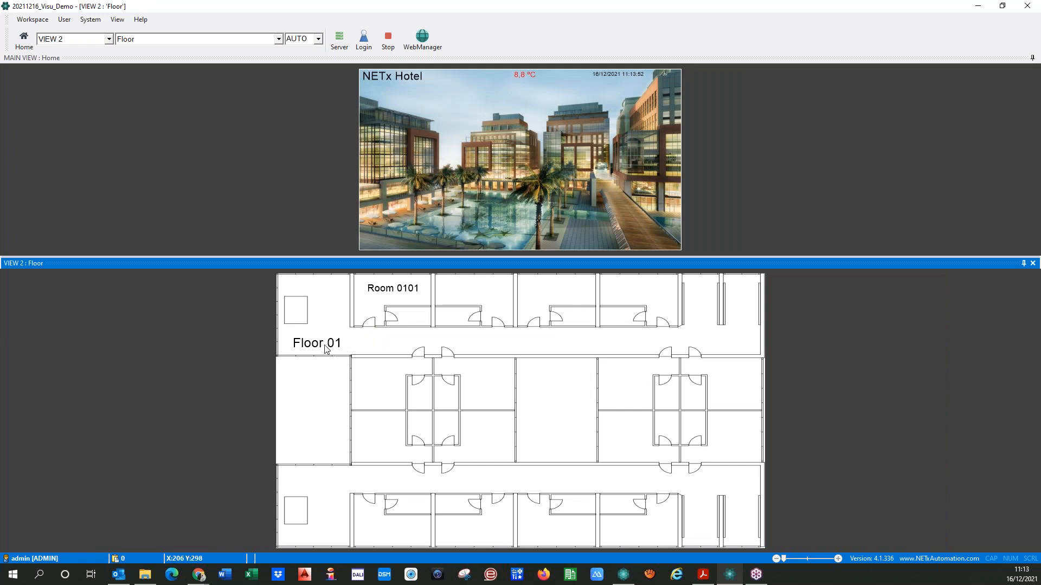
left_click(388, 43)
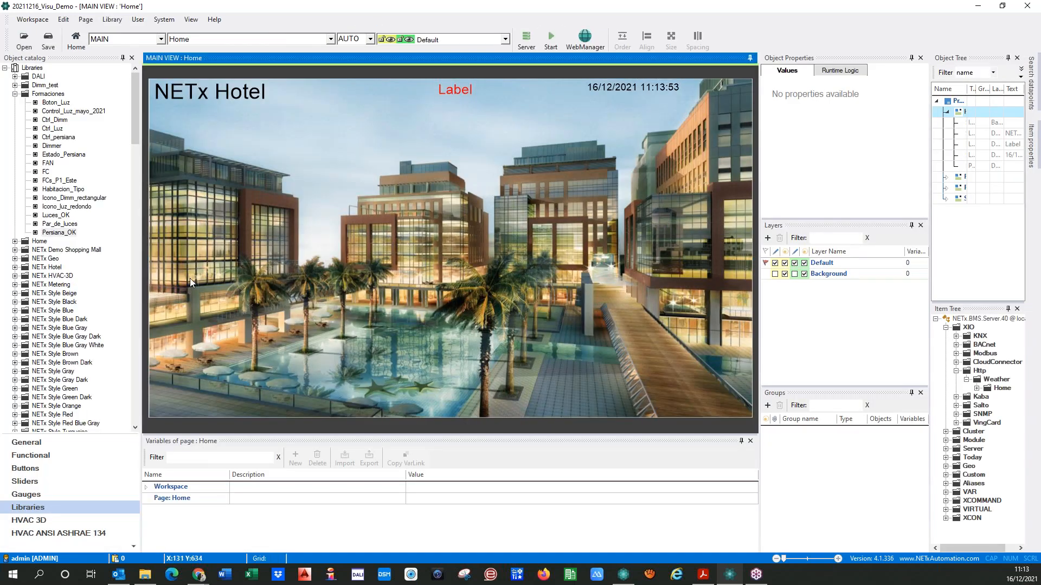
Duplicate the facade polygon, move the copy one floor up, and adjust its outer corners to the building
left_click(190, 278)
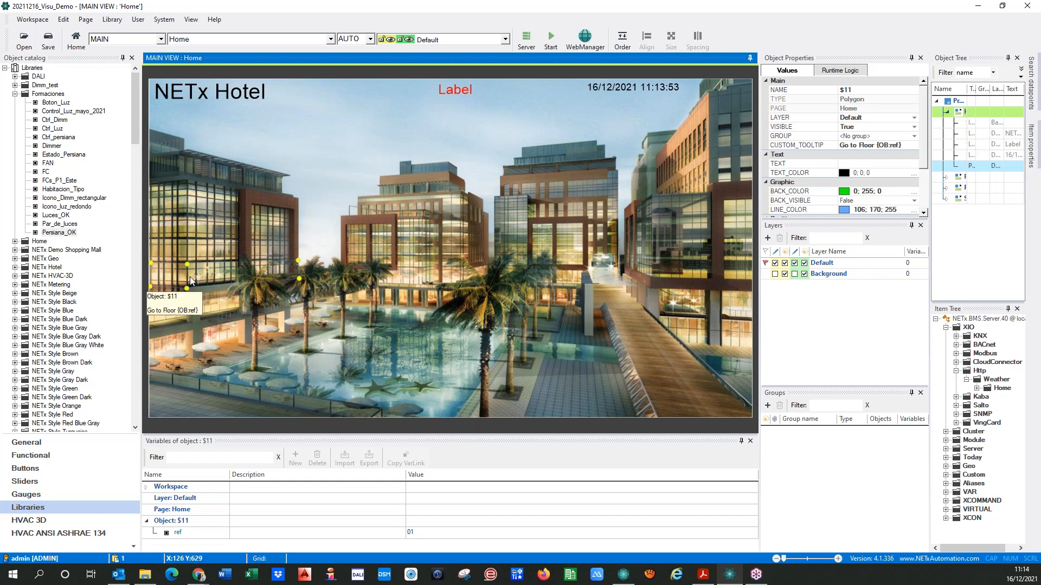
key("ctrl+v")
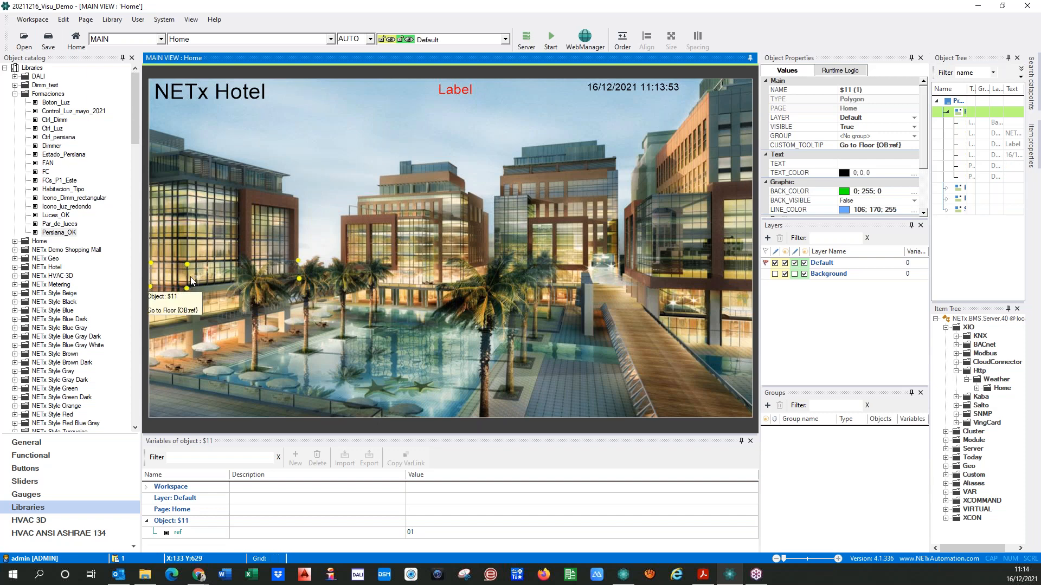
left_click_drag(178, 273, 179, 244)
left_click(187, 275)
left_click(183, 246)
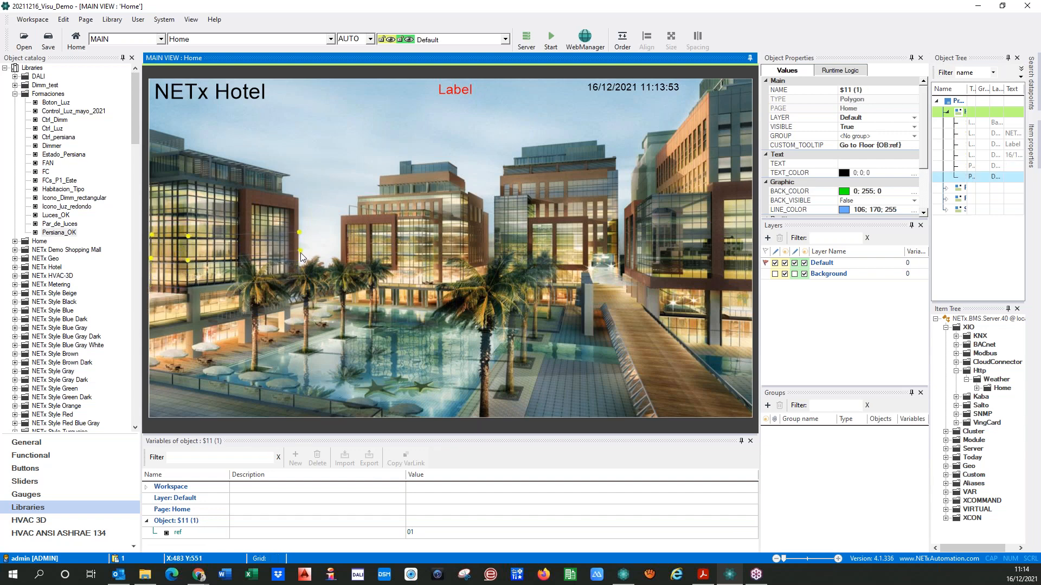
left_click_drag(301, 252, 299, 254)
left_click(305, 253)
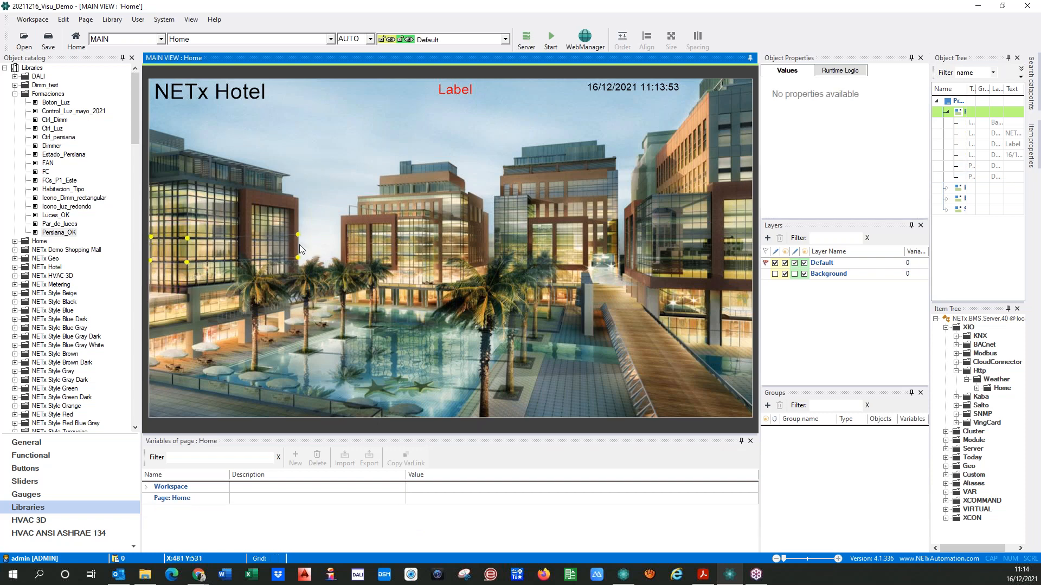
left_click_drag(298, 234, 298, 242)
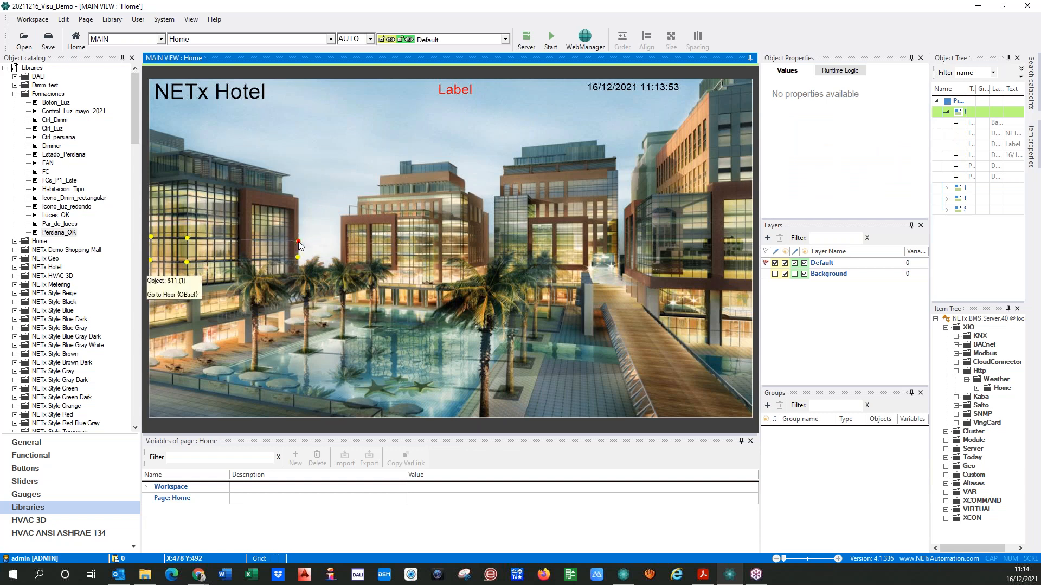
Set the ref variable of the second-floor polygon to 02
left_click(184, 251)
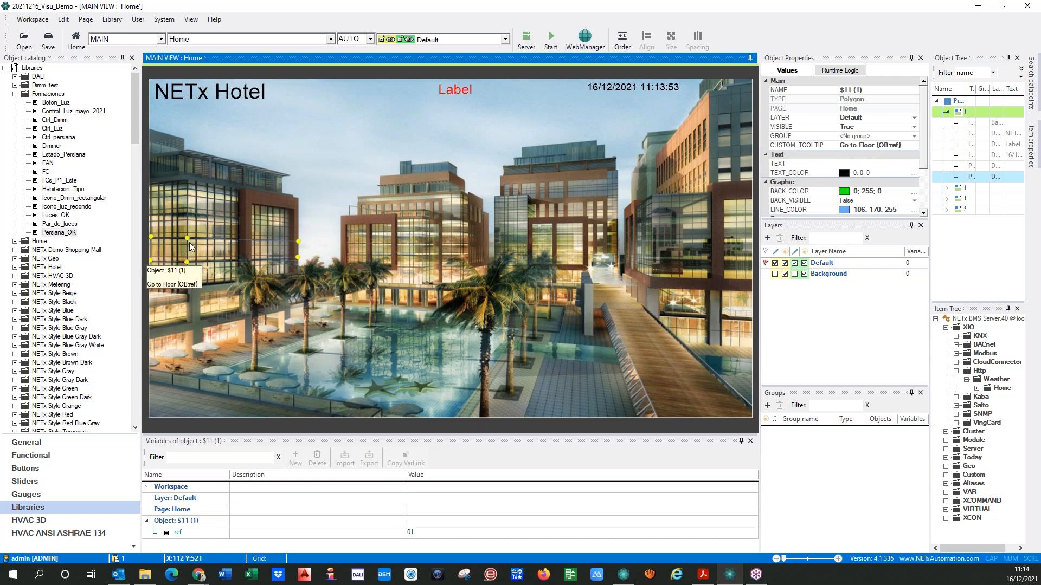
left_click(423, 533)
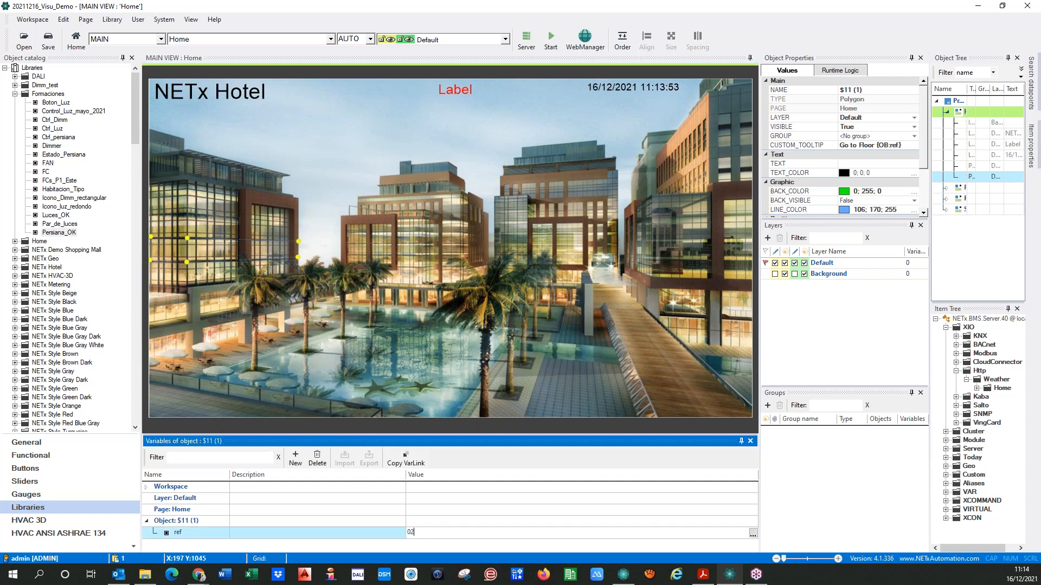
left_click(337, 396)
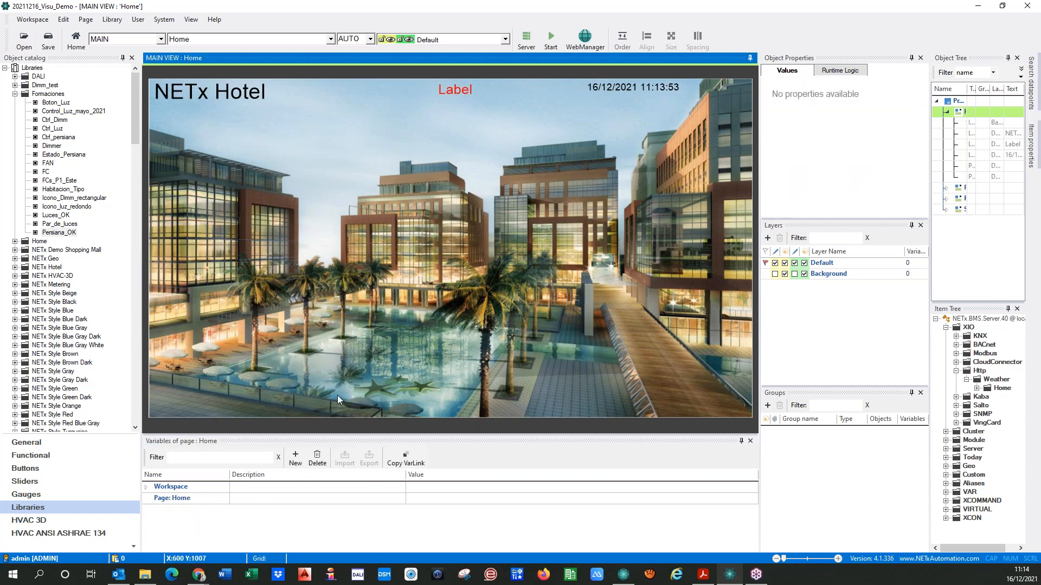
Duplicate the second-floor polygon, move the copy one floor up, and fit its corners to the third floor of the facade
left_click(186, 252)
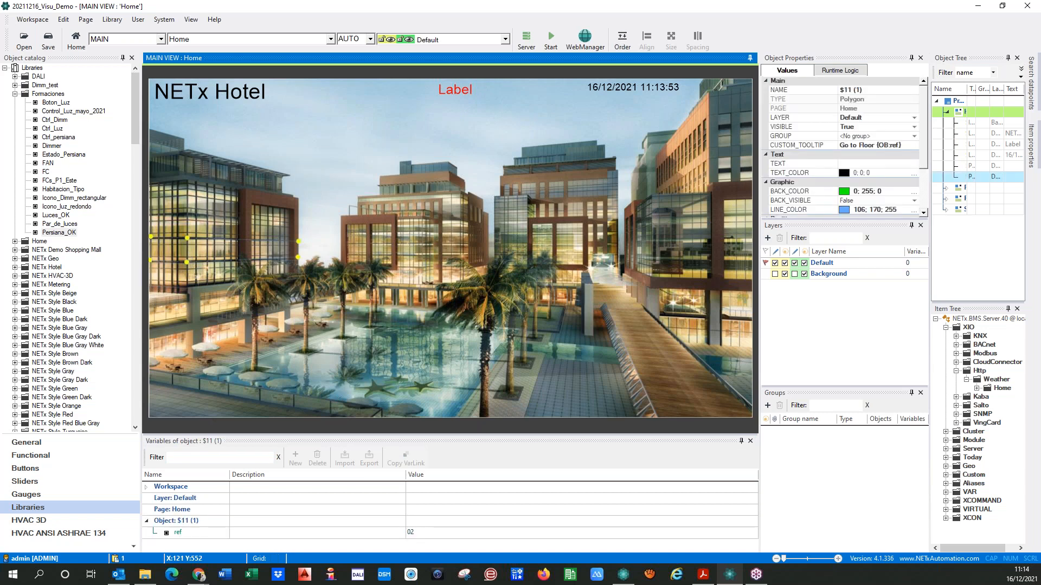
key("ctrl+v")
left_click_drag(188, 253, 187, 222)
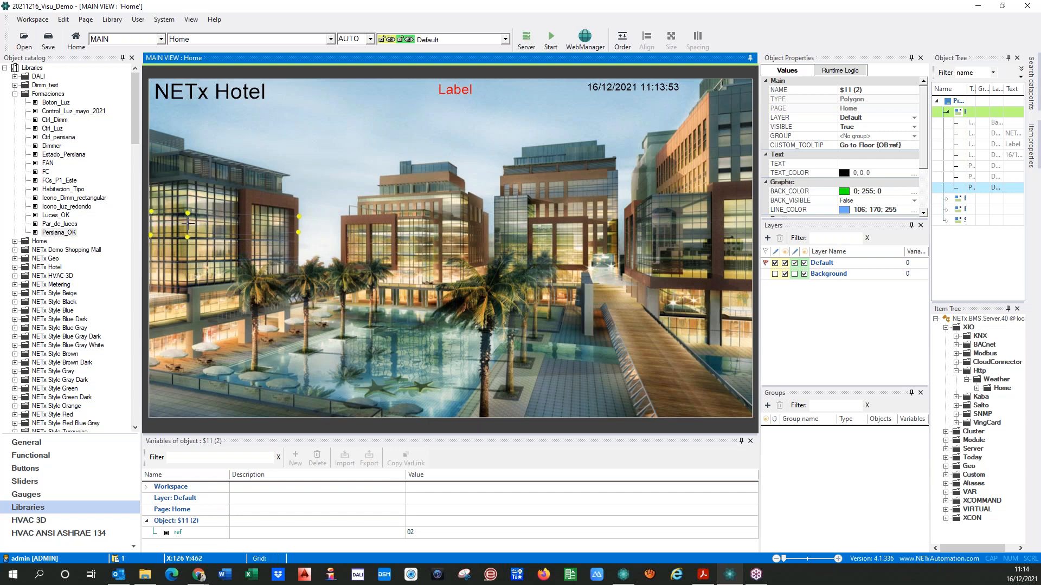
left_click(189, 258)
left_click(183, 228)
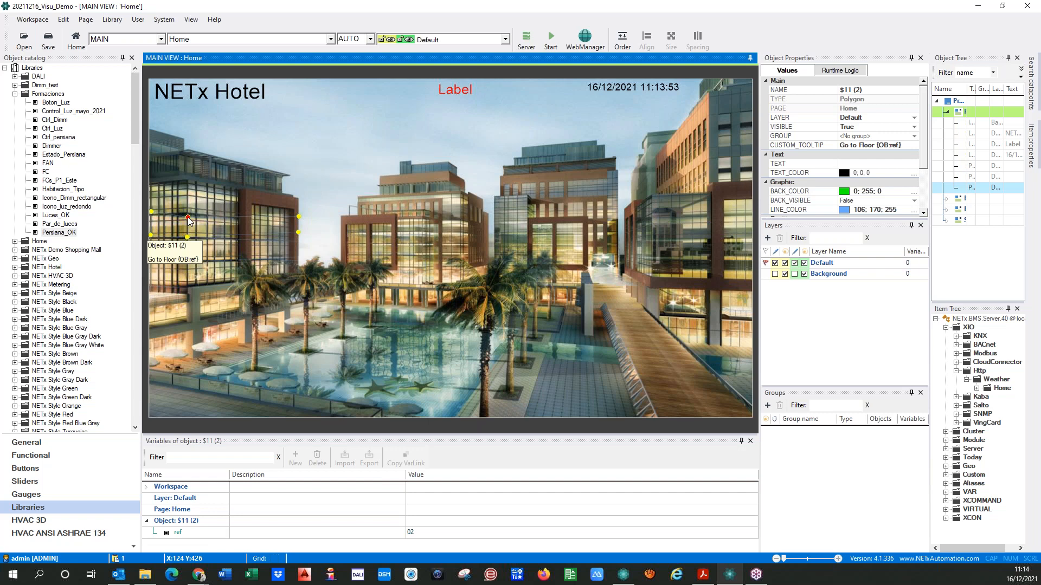
left_click_drag(151, 211, 151, 216)
mouse_move(299, 231)
left_mouse_down()
mouse_move(300, 243)
mouse_move(300, 225)
left_mouse_up()
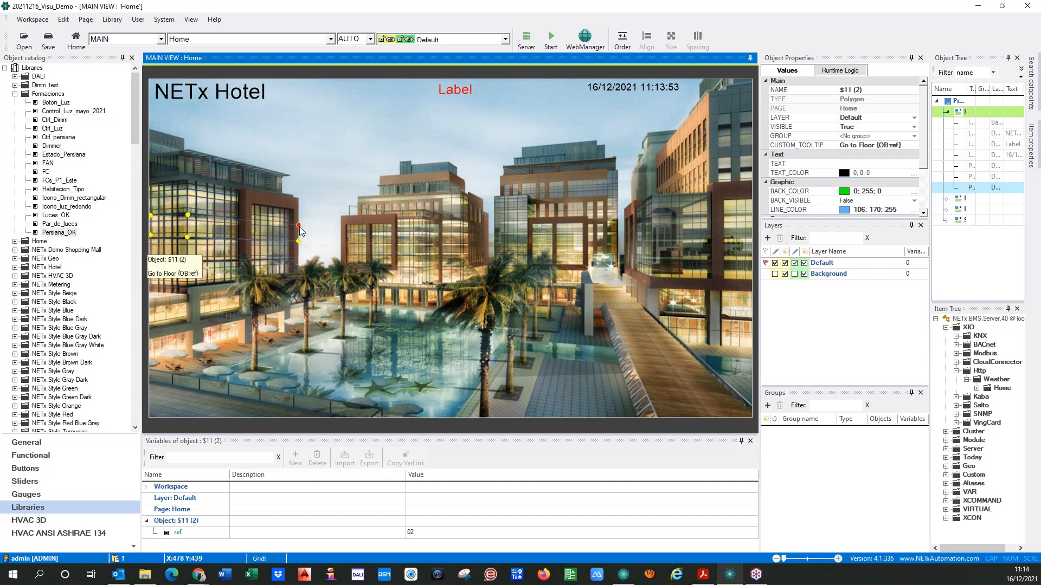
left_click(299, 260)
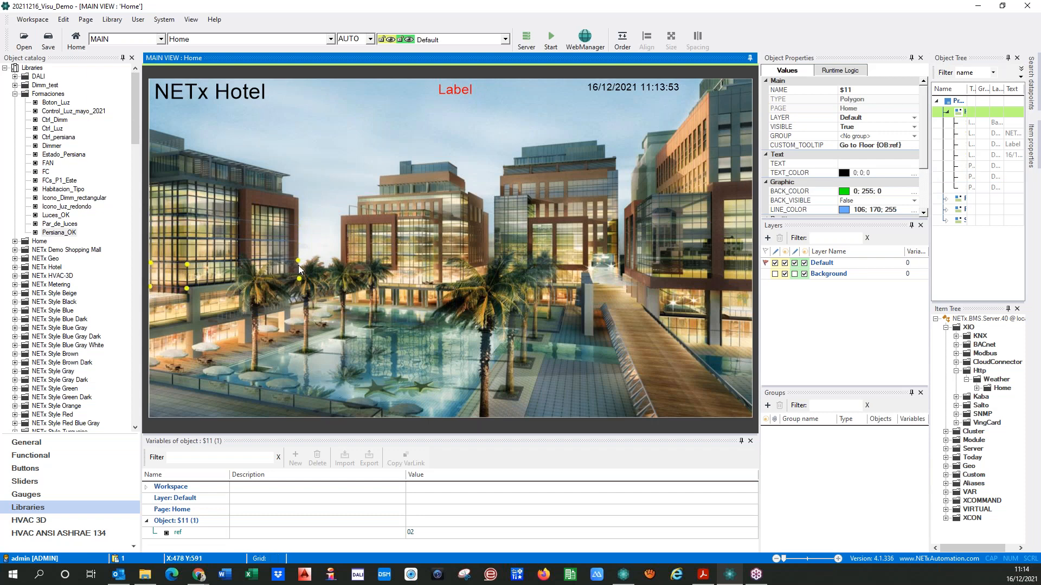
Set the ref variable of the third-floor polygon to 03
left_click(285, 230)
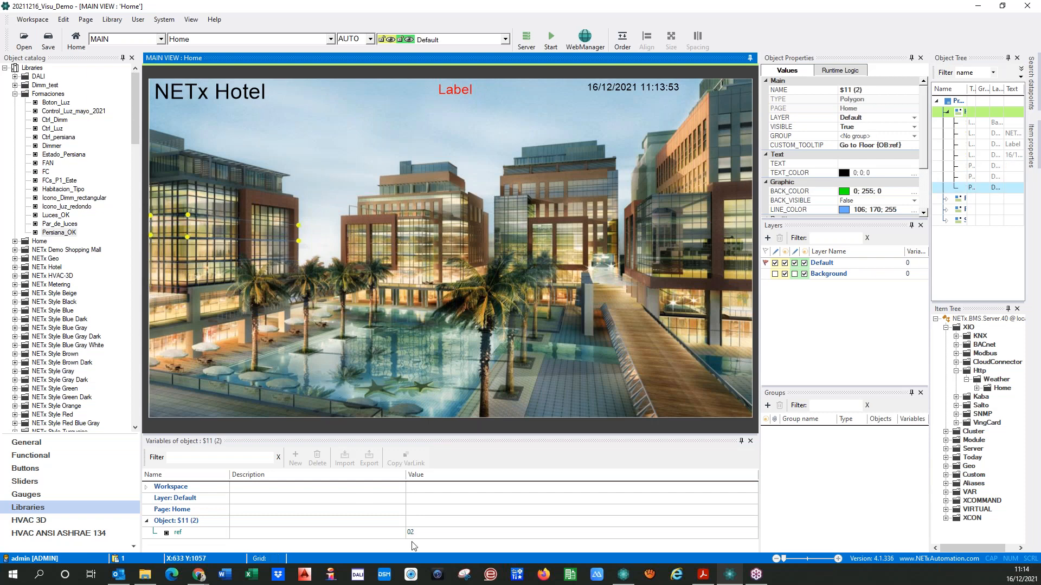
left_click(426, 536)
type("3")
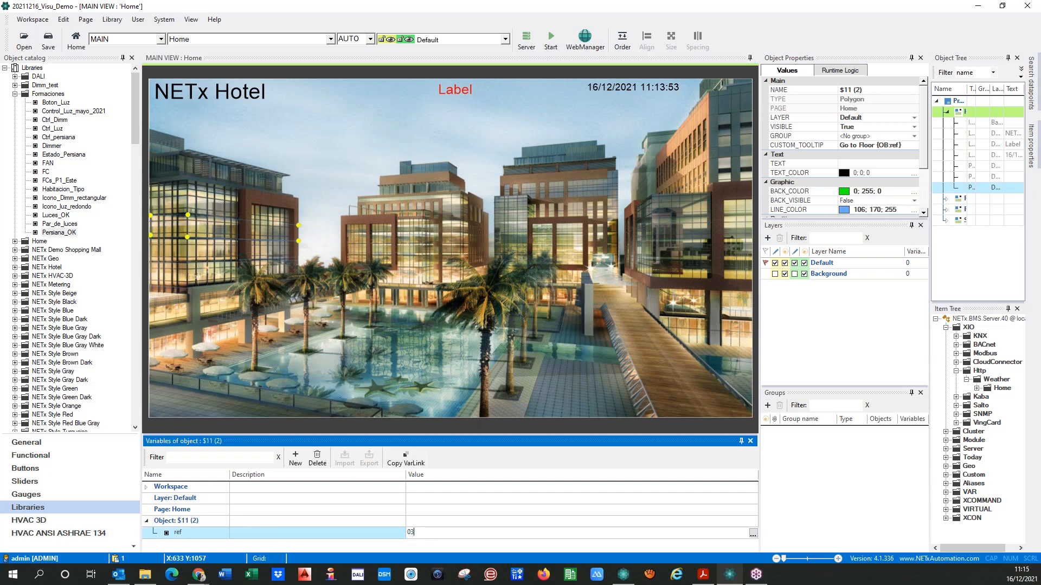
left_click(258, 333)
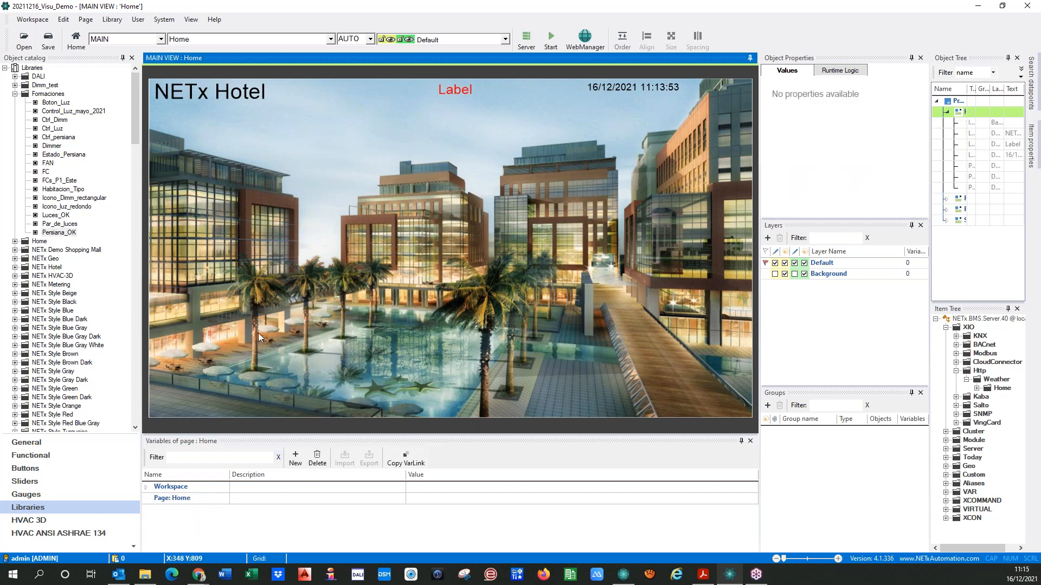
Duplicate the third-floor polygon, move the copy to the top floor of the facade, and reshape its corners to fit
left_click(184, 226)
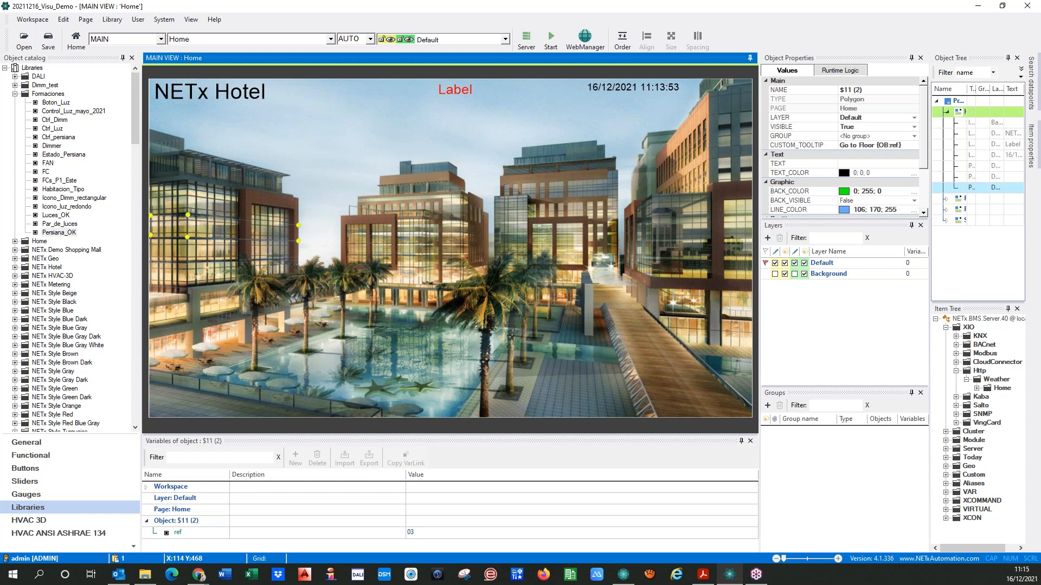
key("ctrl+v")
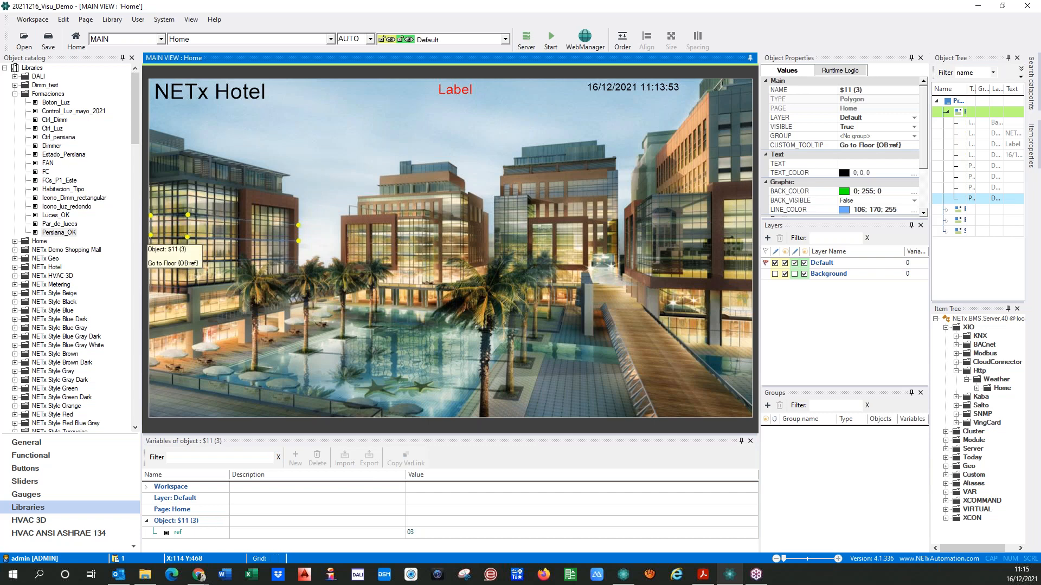
left_click_drag(185, 226, 186, 196)
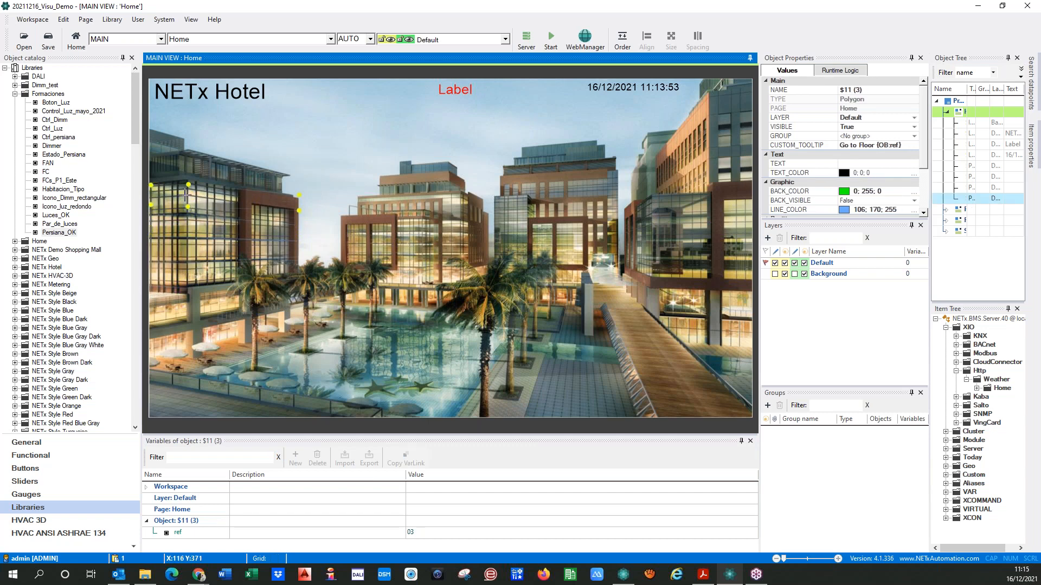
left_click(187, 226)
left_click(185, 252)
left_click(184, 276)
left_click(185, 201)
left_click_drag(299, 210, 299, 223)
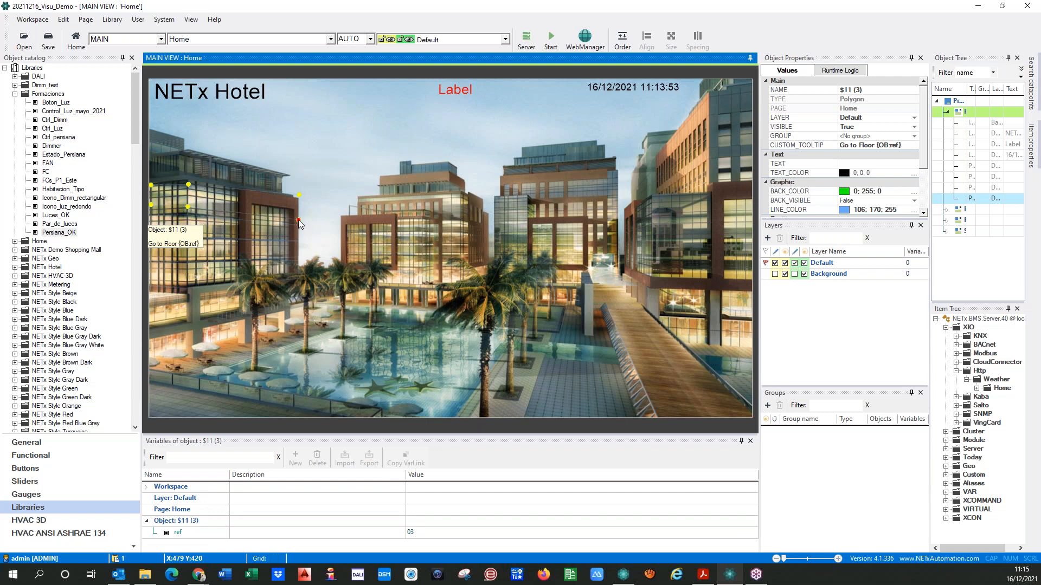
left_click_drag(299, 222, 300, 224)
left_click_drag(187, 207, 188, 184)
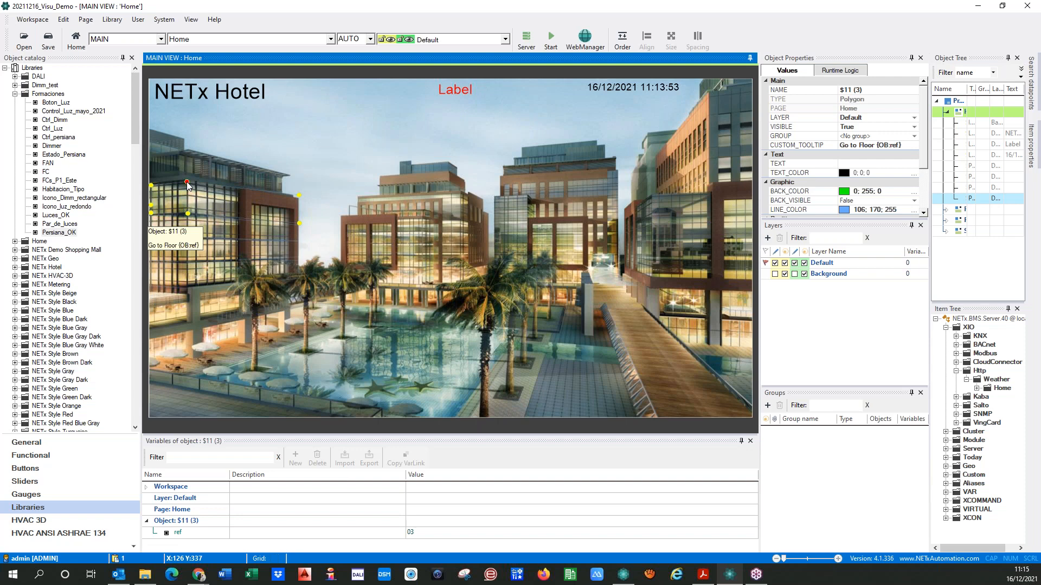
left_click_drag(298, 195, 298, 200)
left_click(324, 251)
Set the ref variable of the top-floor polygon to 04
left_click(205, 200)
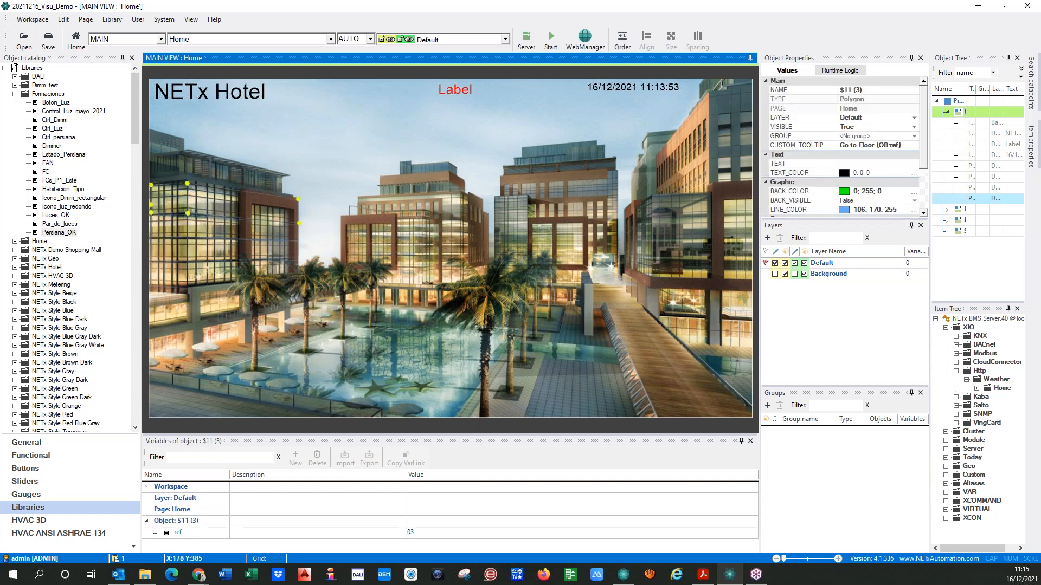
left_click(421, 533)
type("4")
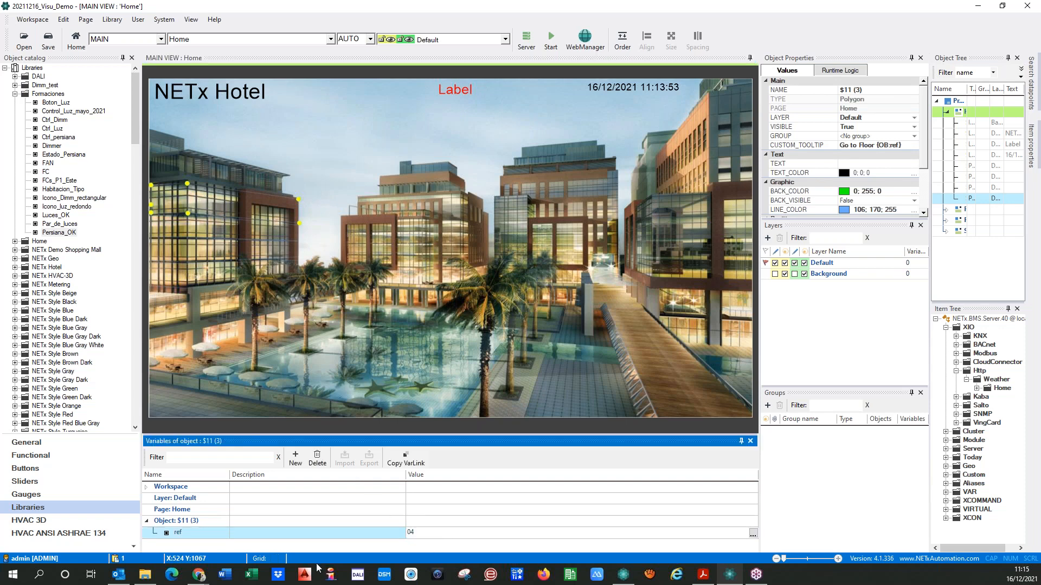
key("Return")
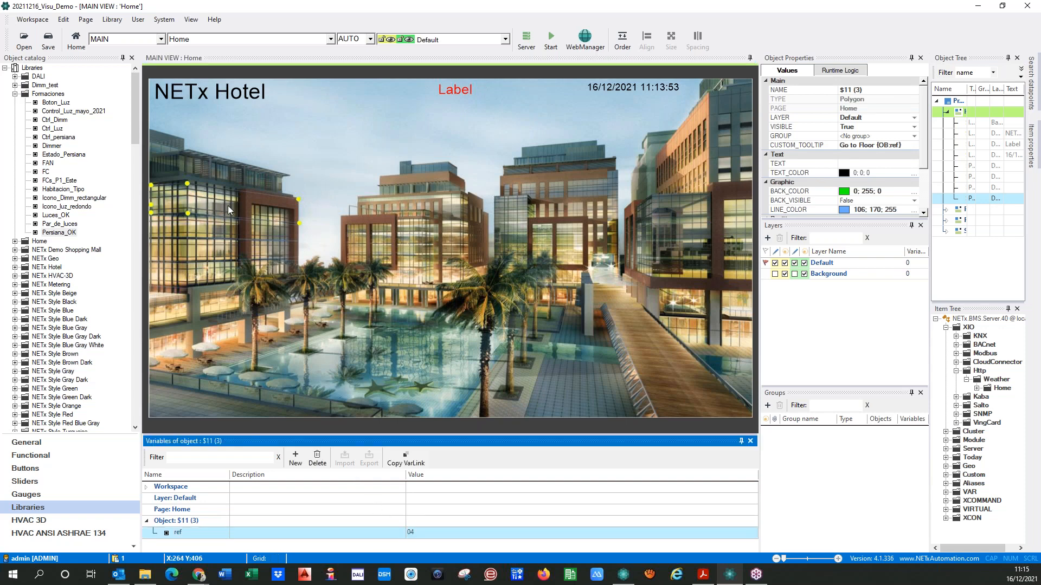
Select the facade's floor polygons in turn to check their outlines and ref values
left_click(150, 202)
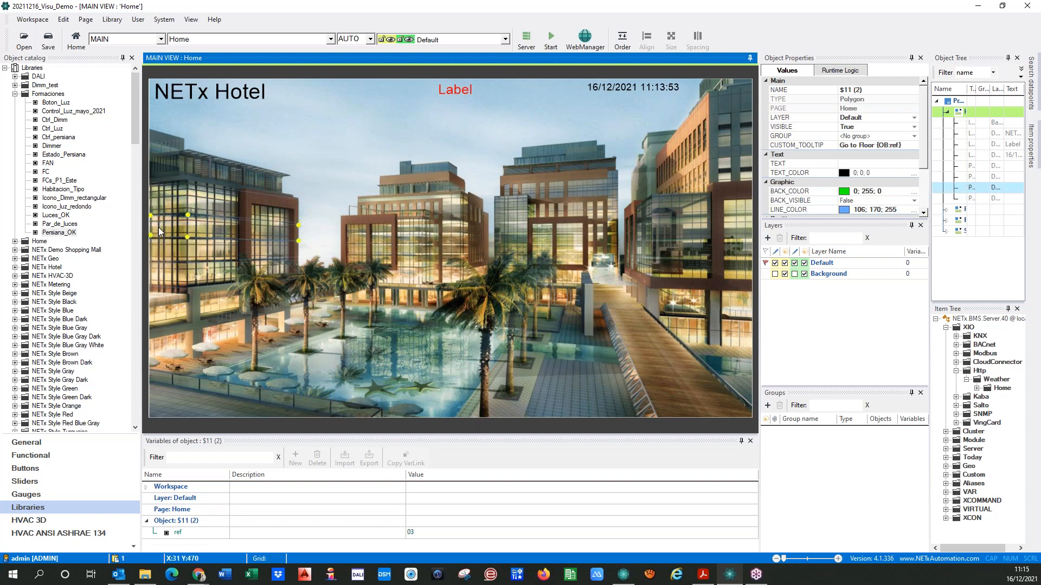
left_click(167, 275)
left_click(164, 203)
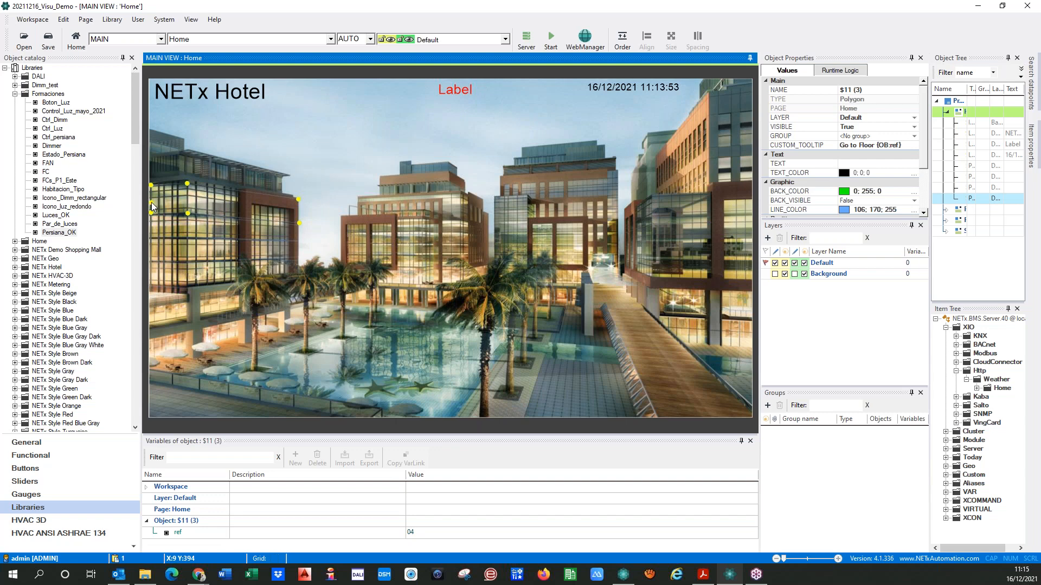
Check the top-floor polygon's linked page and its Floor_nr page variable
double_click(151, 203)
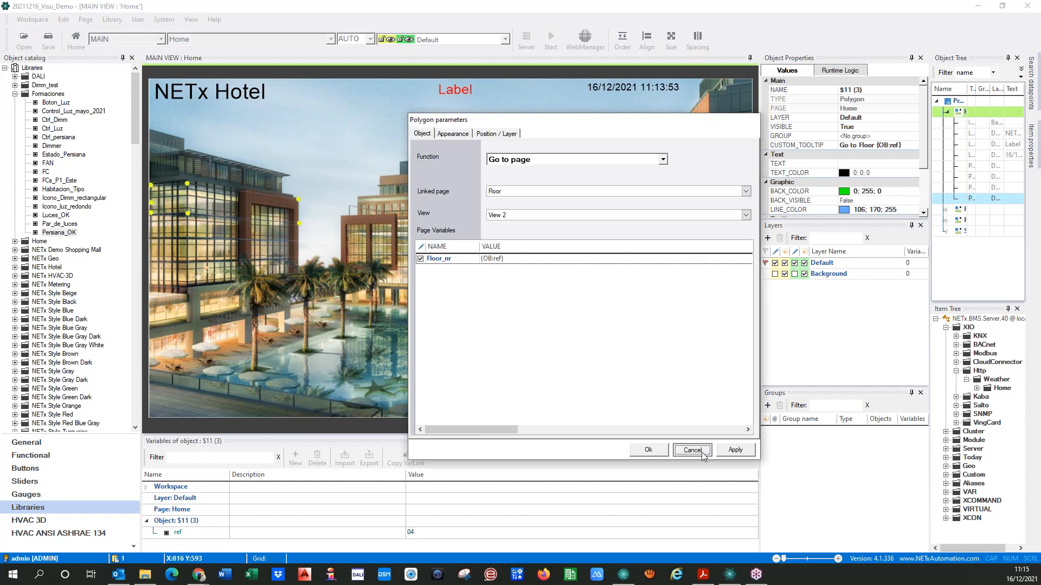
left_click(693, 451)
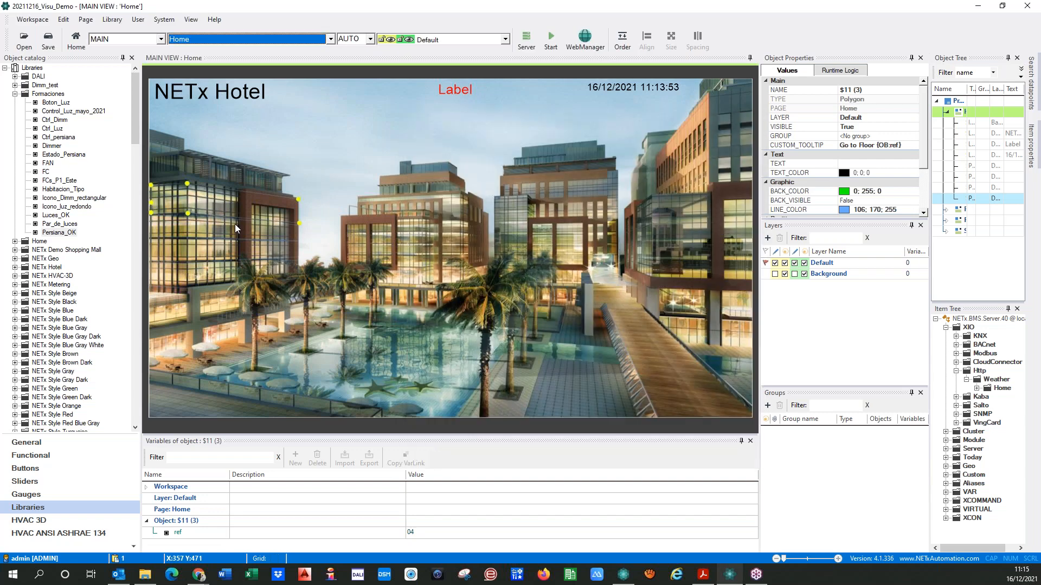
left_click(333, 135)
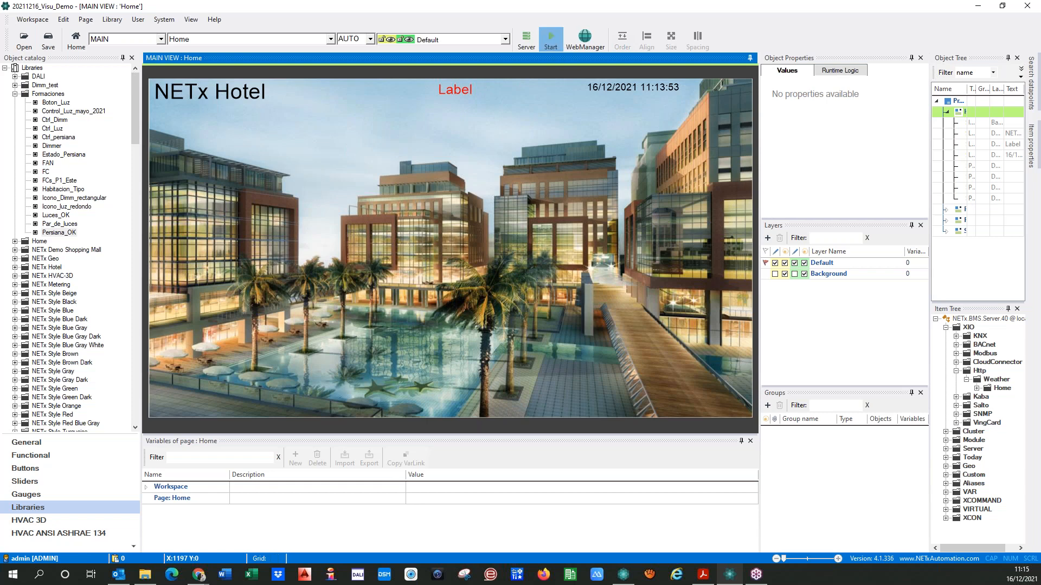
Save the workspace and run the visualization, opening the facade's top floor from the Home page
left_click(550, 38)
left_click(495, 323)
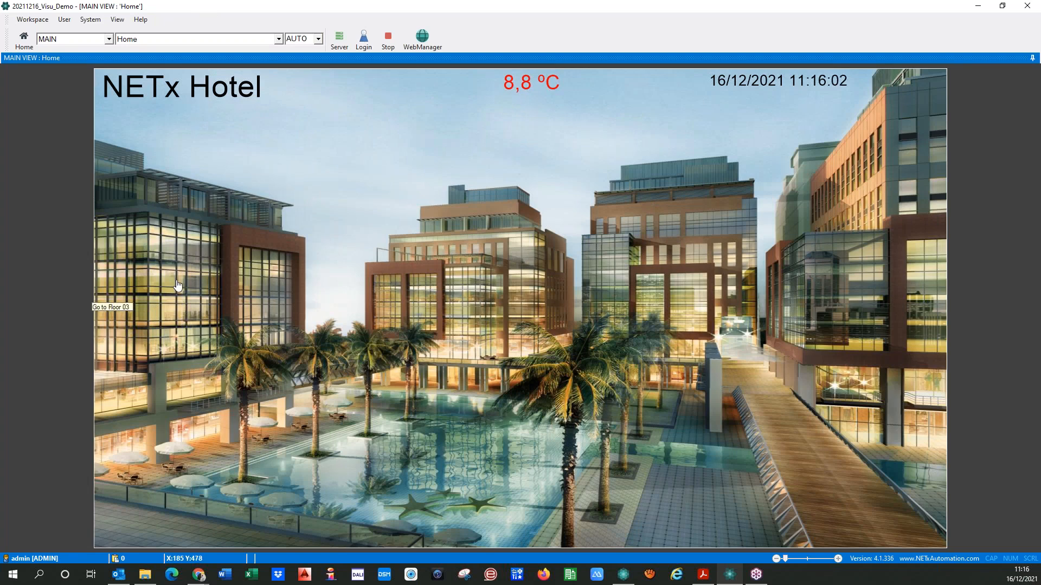
left_click(182, 249)
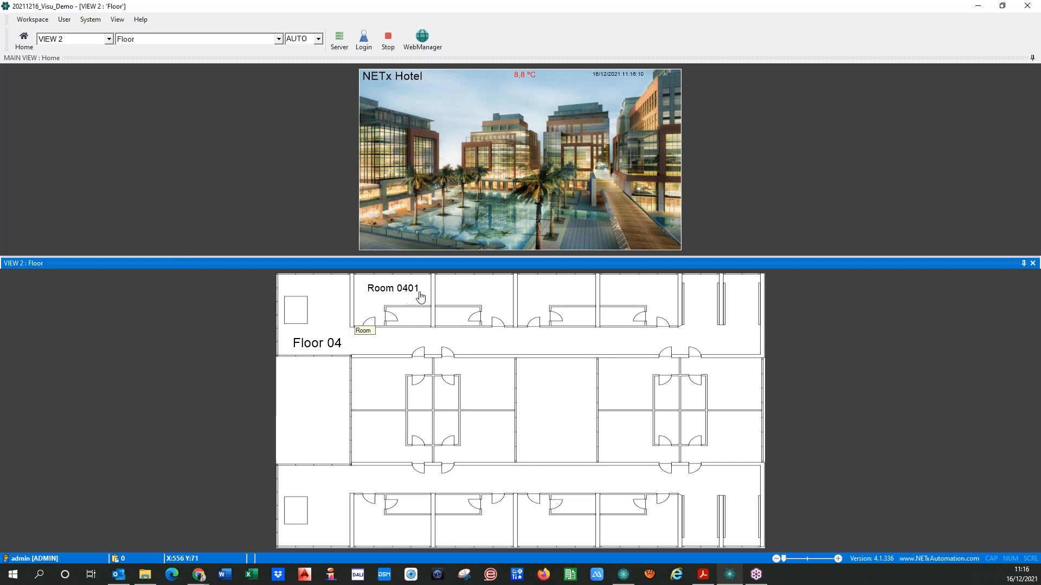
Open the facade's floors in turn to check the floor and room numbers shown on the Floor page
left_click(386, 158)
left_click(386, 166)
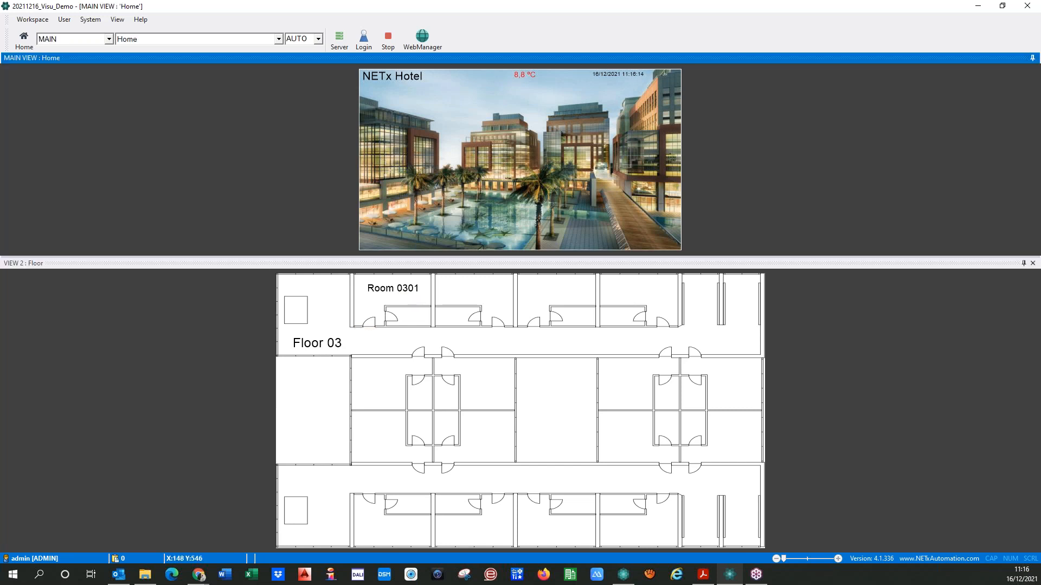
left_click(385, 176)
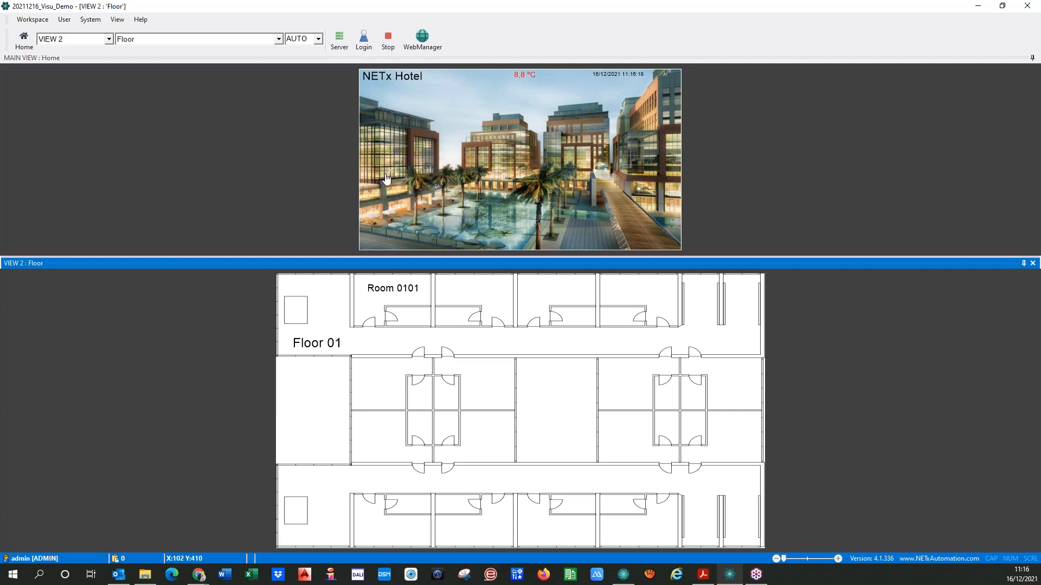
left_click(386, 164)
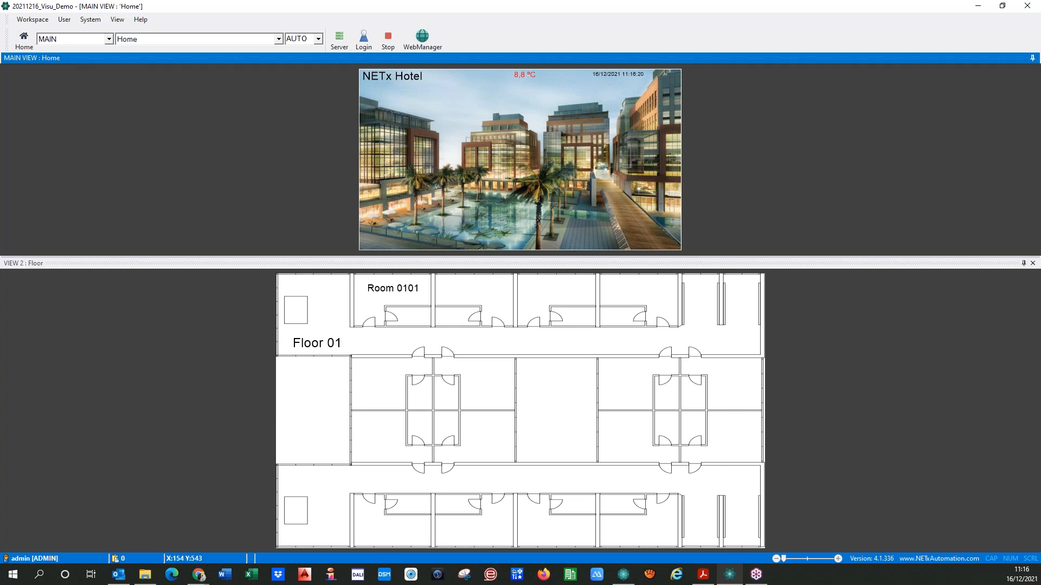
left_click(384, 150)
left_click(385, 146)
left_click(391, 167)
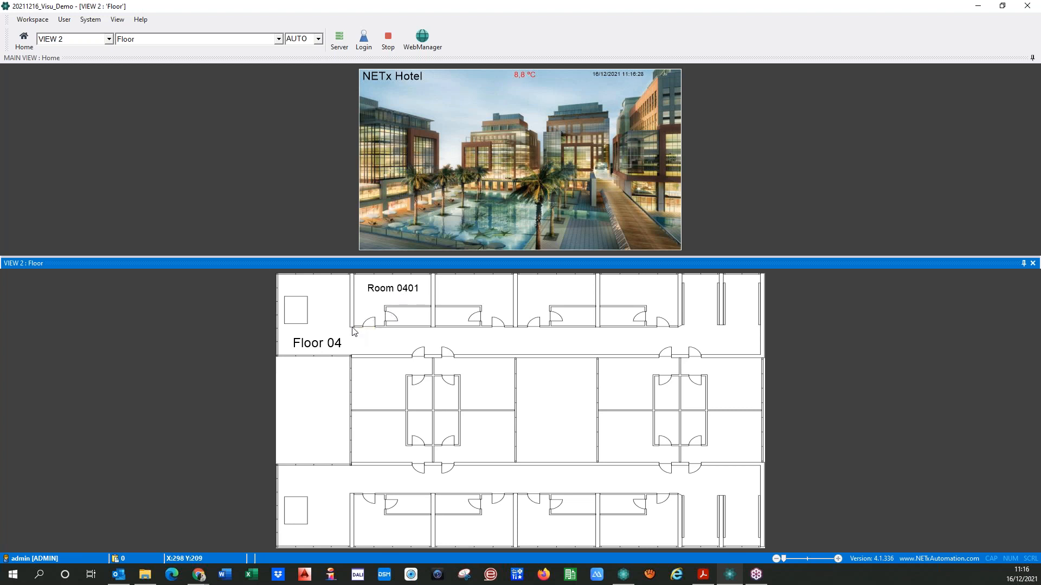
left_click(383, 172)
left_click(383, 159)
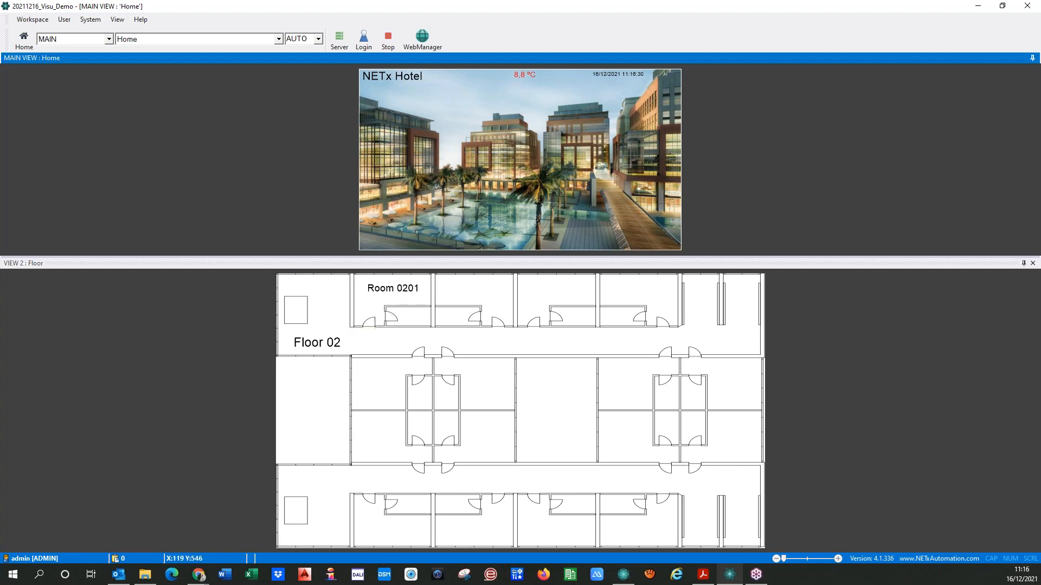
left_click(382, 151)
left_click(382, 135)
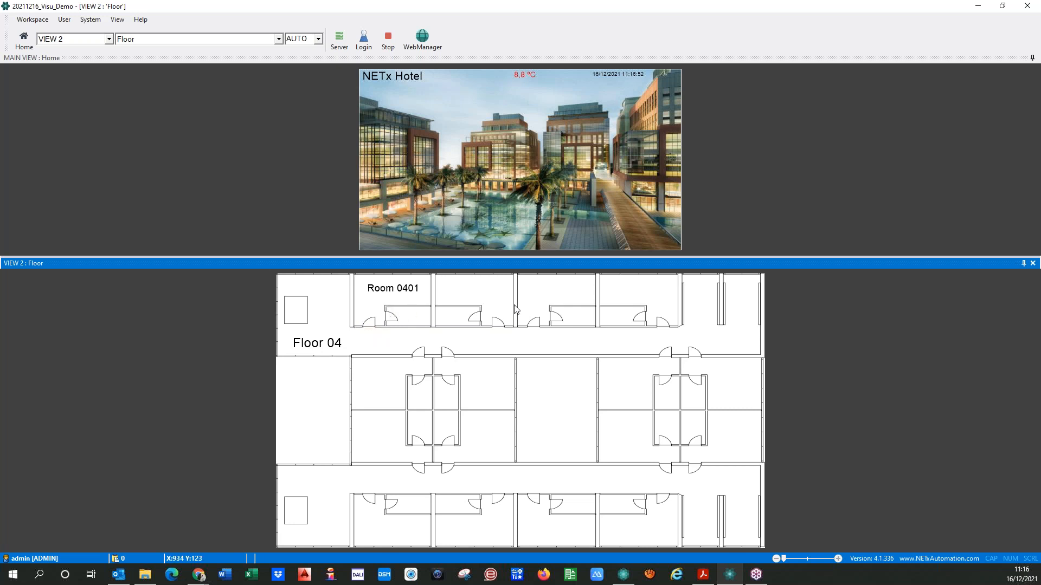
Stop the visualization and open the Floor page for editing
left_click(387, 72)
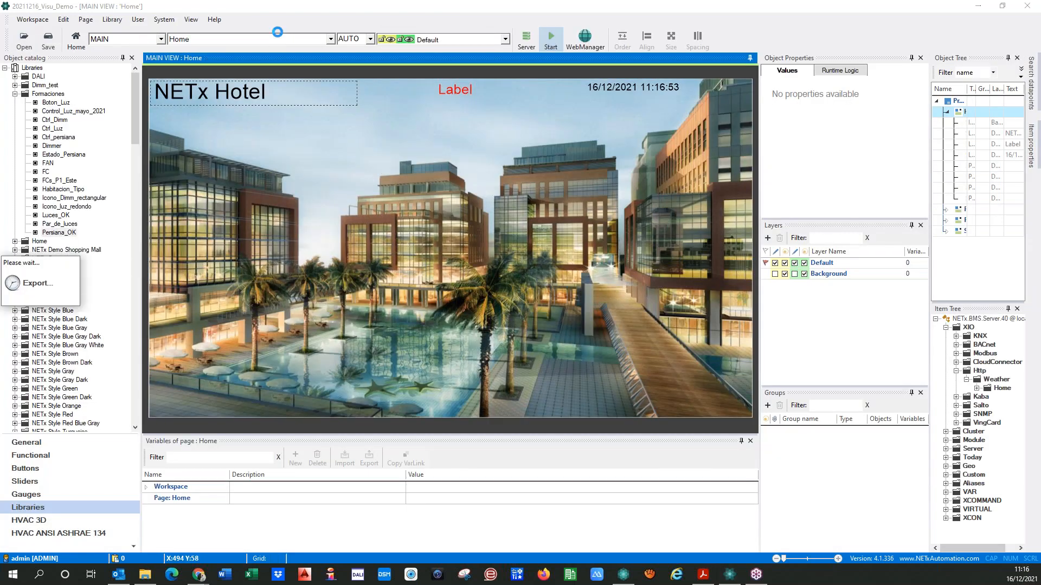
left_click(330, 39)
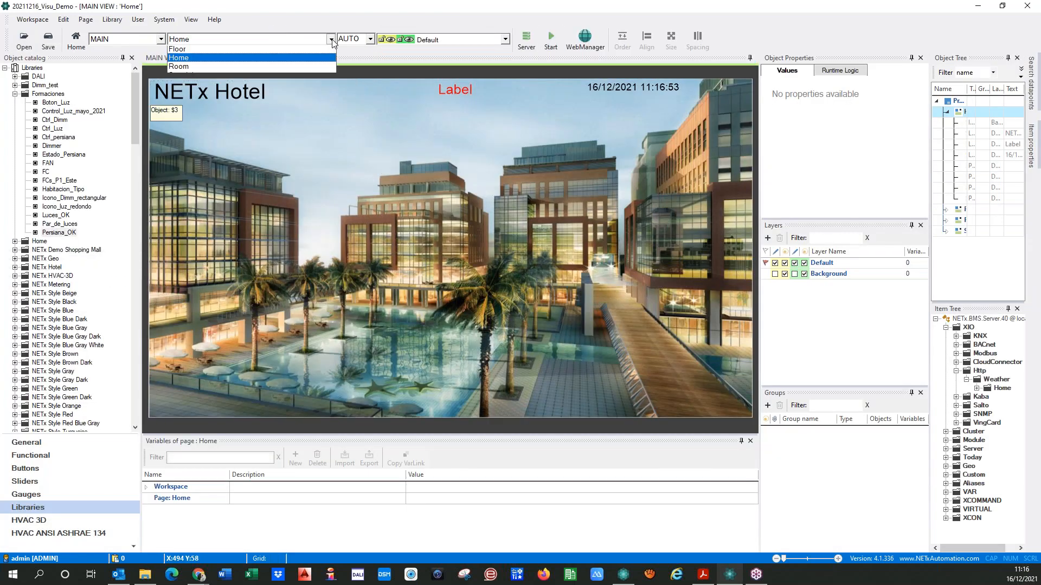
left_click(211, 61)
Set the room label's custom tooltip to "Go to Room {PG:Floor_nr}", using the copied link of the page variable
left_click(275, 102)
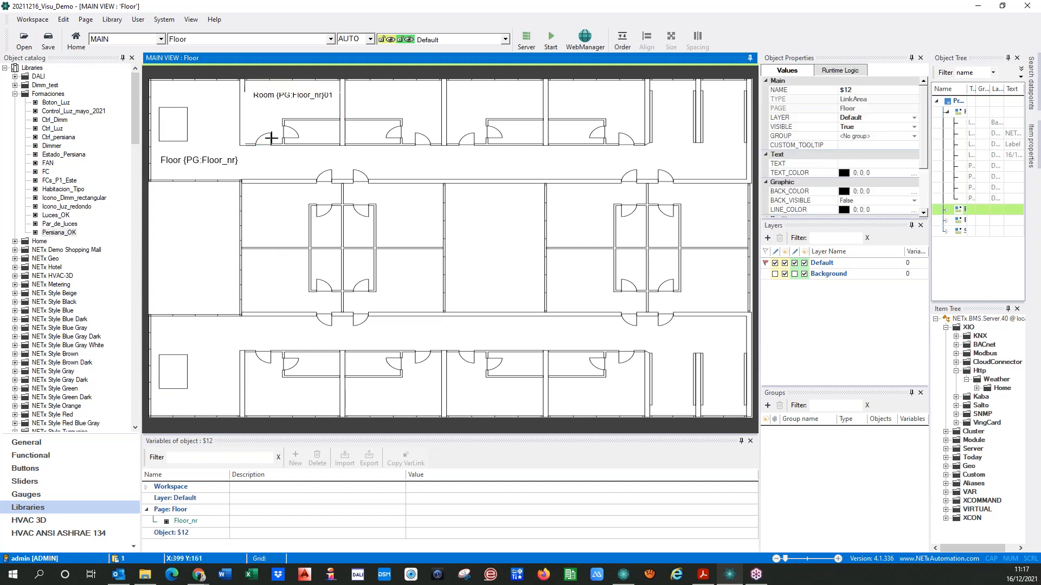
left_click(271, 101)
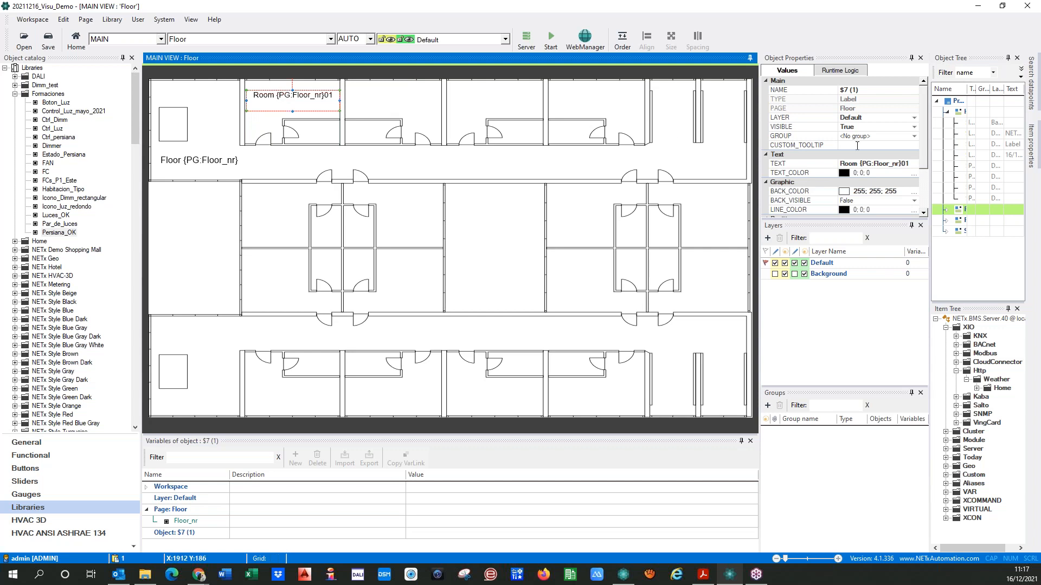
left_click(857, 146)
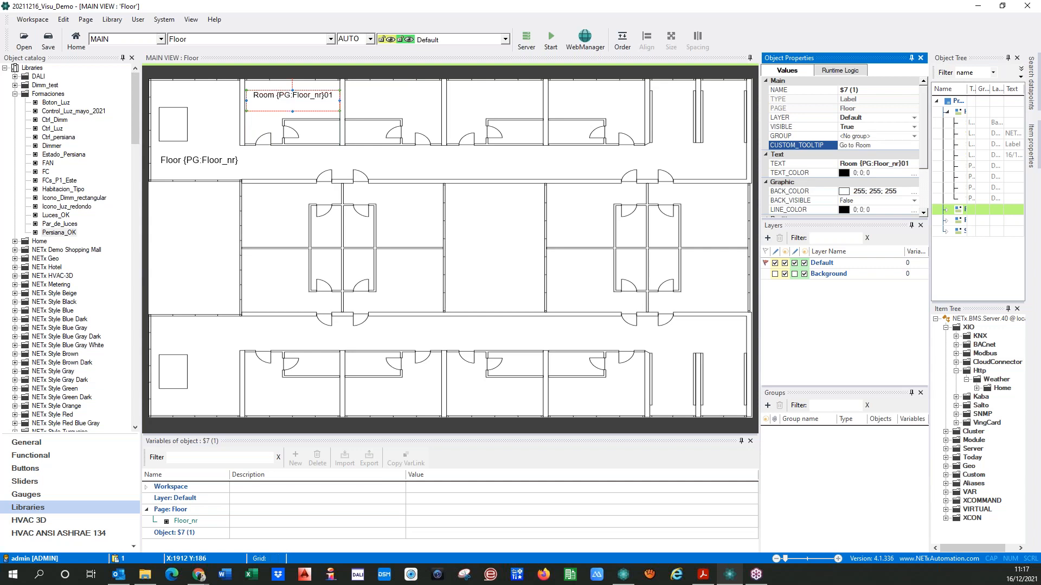
left_click(174, 522)
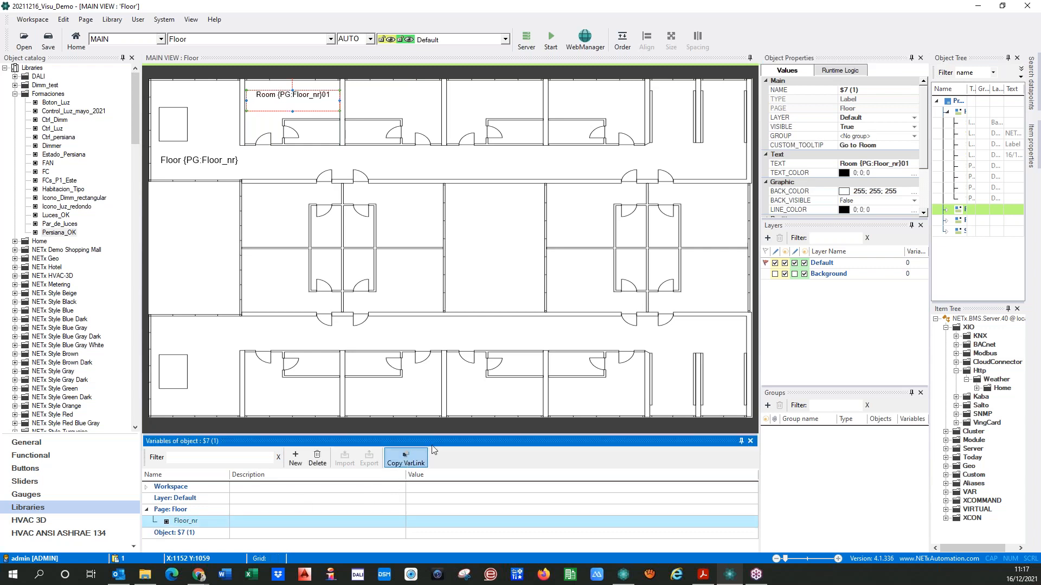
left_click(890, 146)
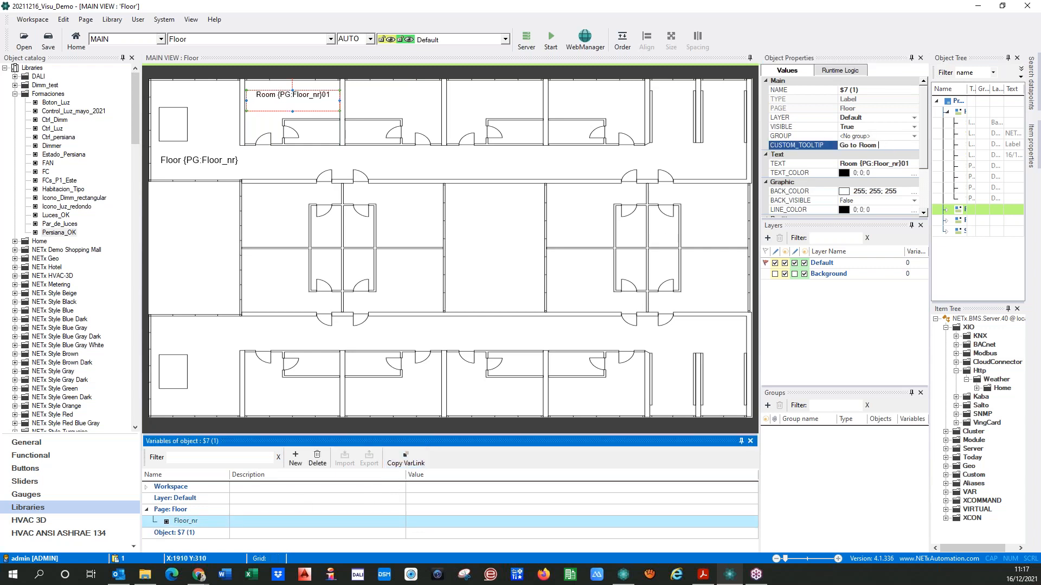
type("{PG:Floor_nr}")
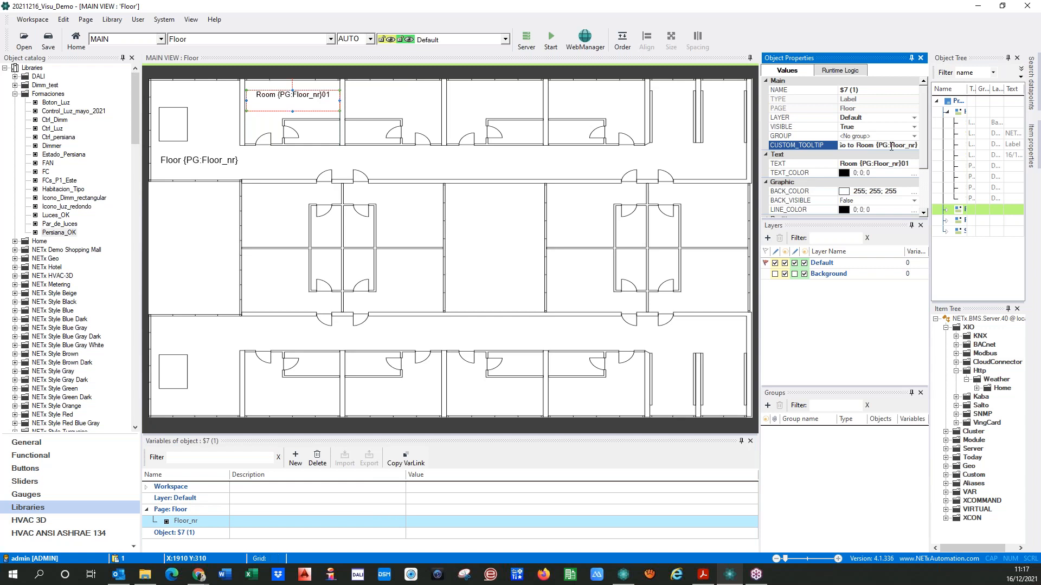
Add an object variable named num to the room label and set its value to 01
left_click(175, 534)
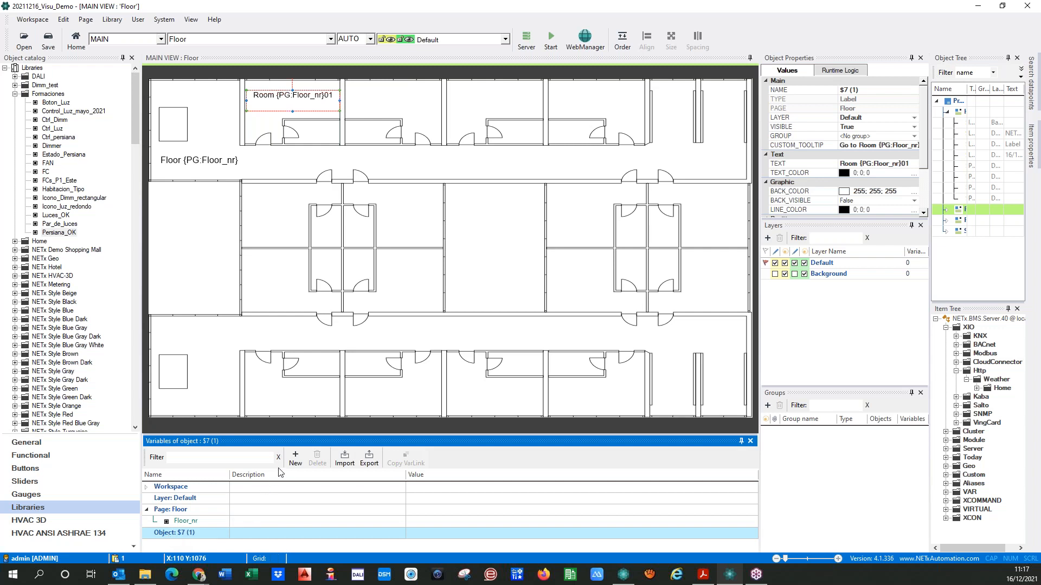
left_click(295, 461)
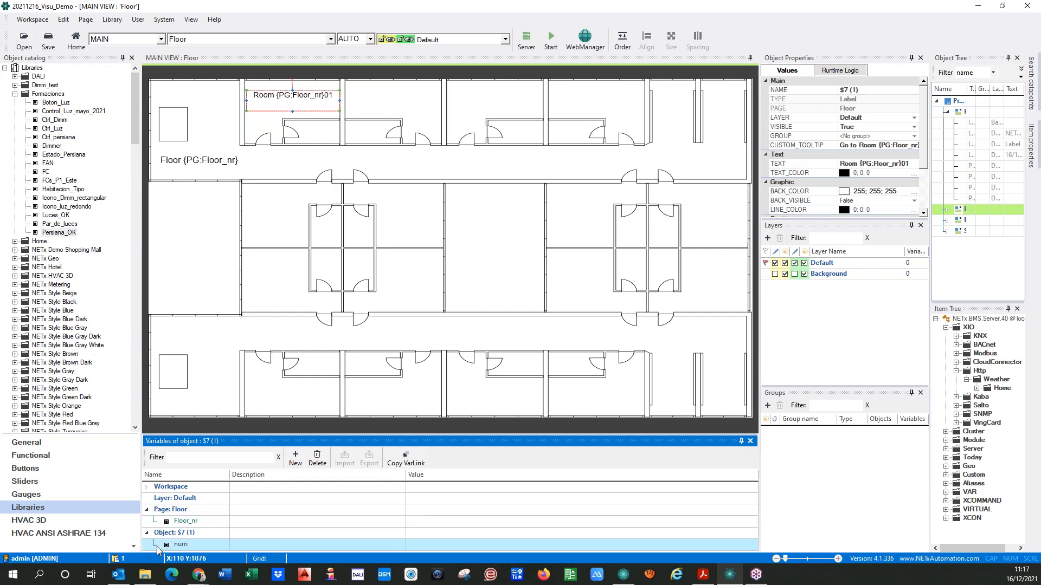
left_click(428, 550)
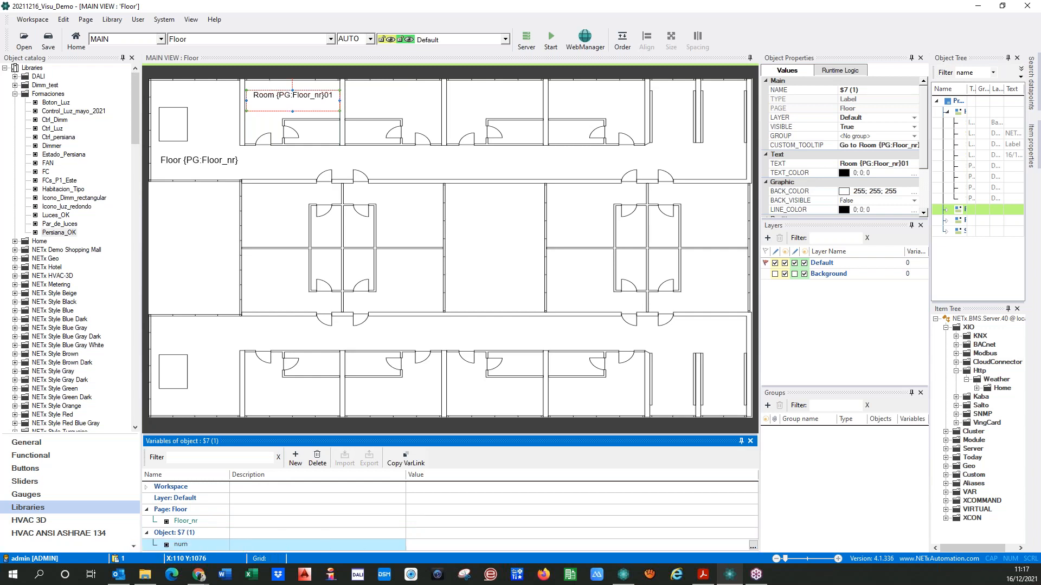
Append the link of the label's num variable to the end of its custom tooltip
left_click(163, 546)
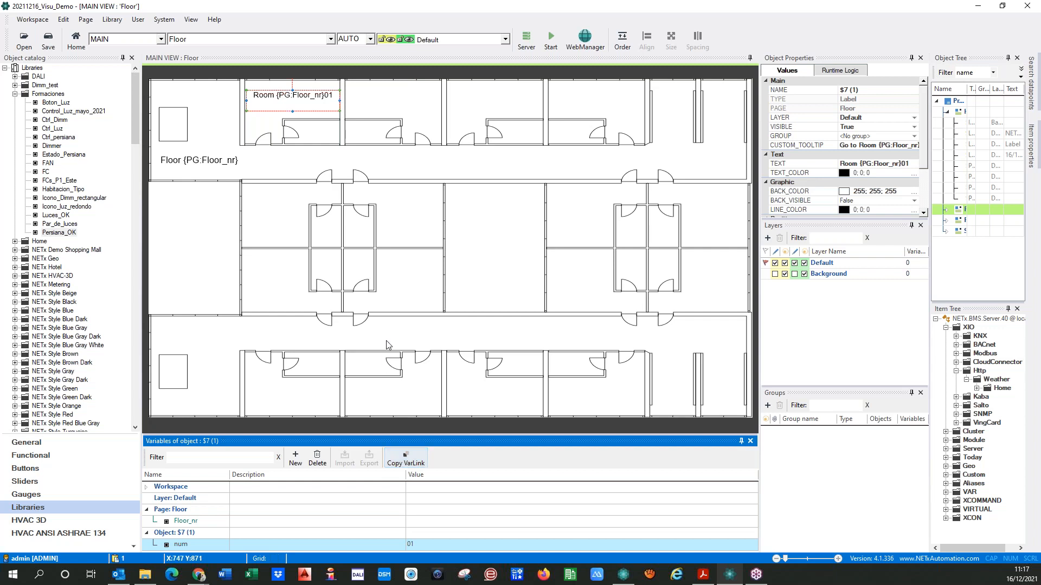
left_click(909, 148)
key("End")
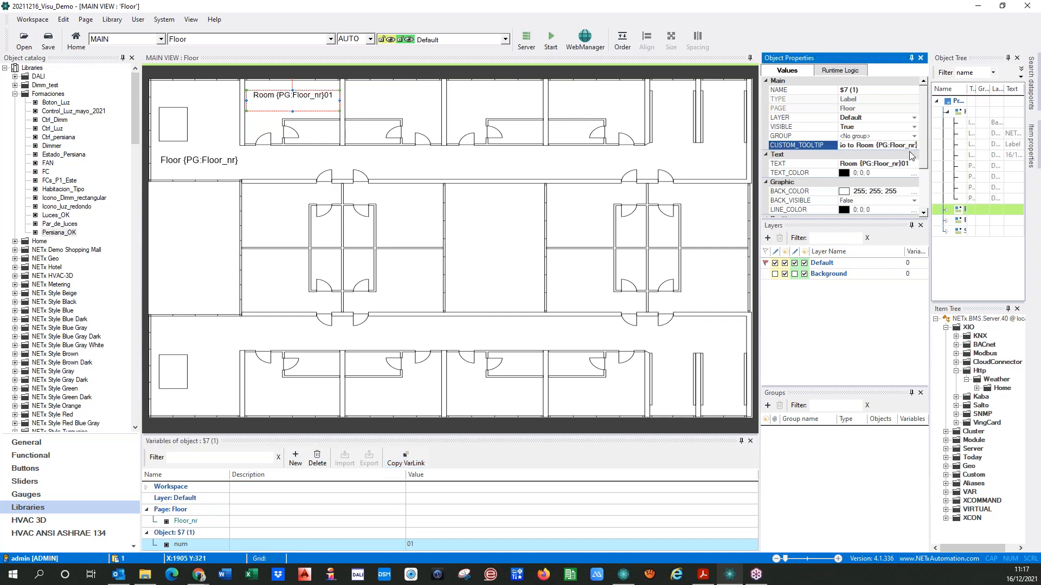
type("{OB:num}")
Replace the fixed 01 in the room label's text with the num variable, making it Room {PG:Floor_nr}{OB:num}
double_click(310, 100)
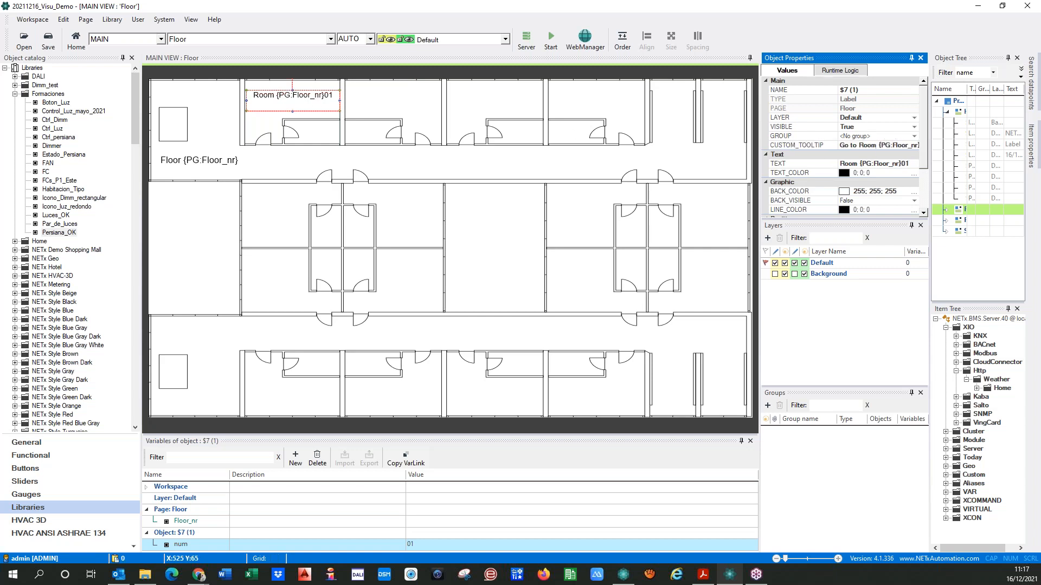
left_click(458, 138)
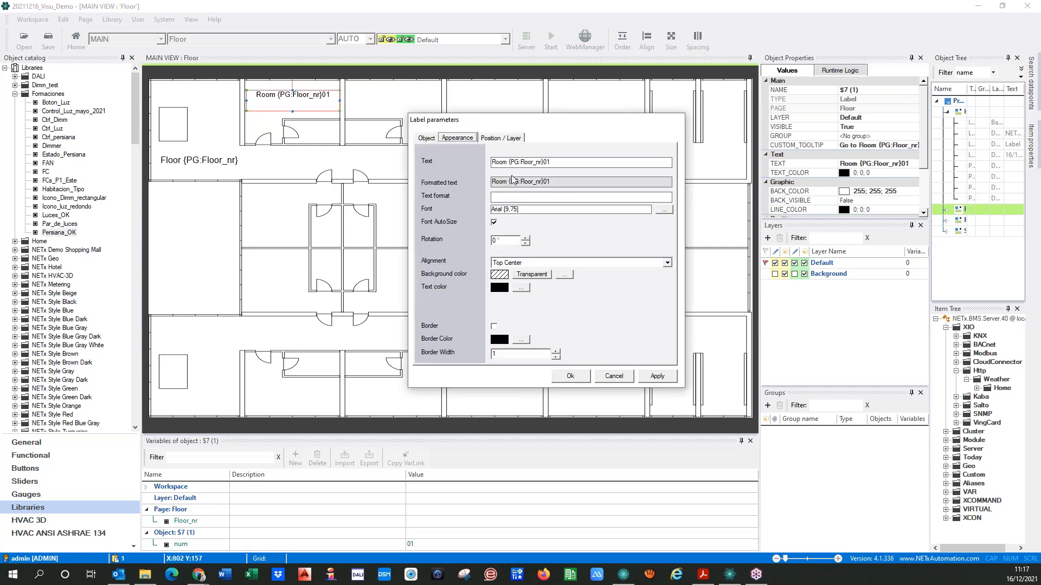
left_click(578, 162)
type("{OB:num}")
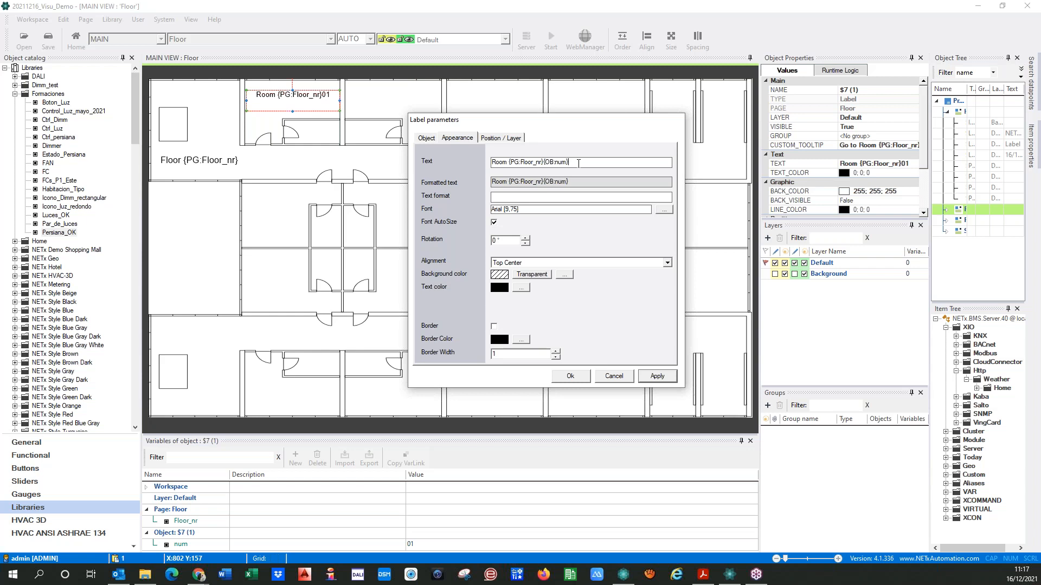
left_click(570, 376)
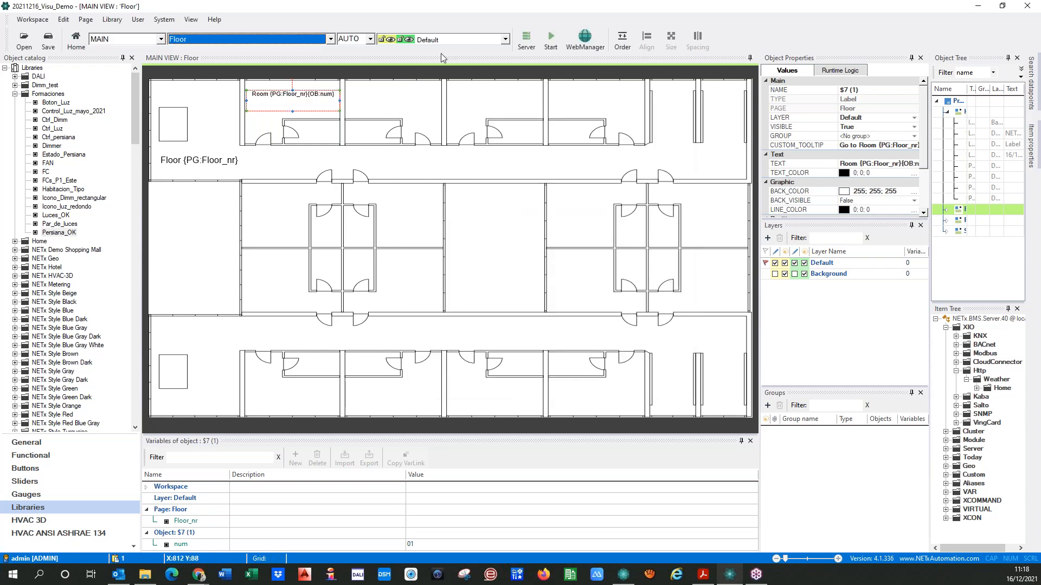
Save the workspace and run the visualization on the Home page
left_click(551, 38)
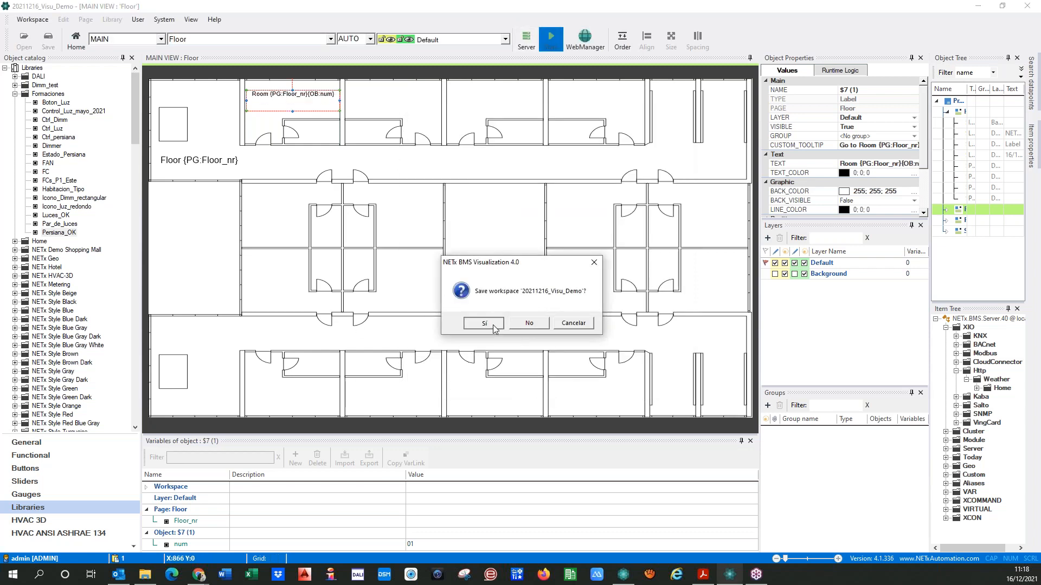
left_click(483, 323)
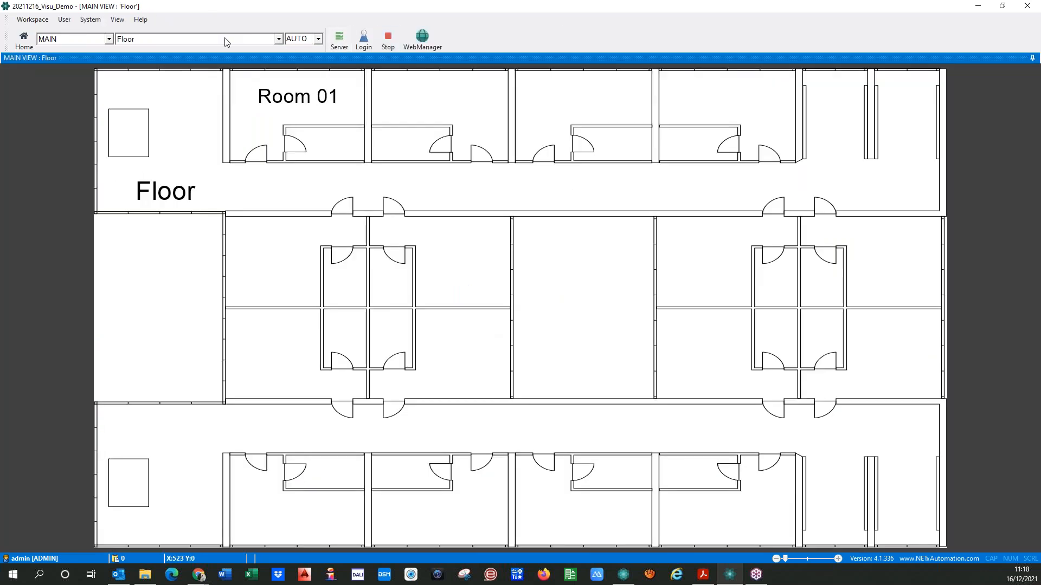
left_click(214, 41)
left_click(146, 56)
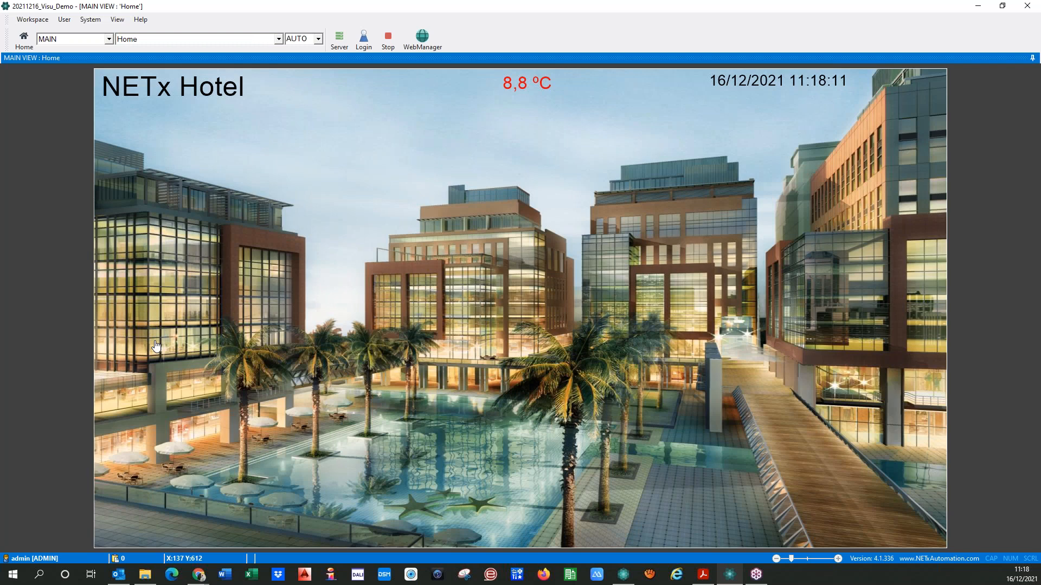
Open several floors from the facade to check the room label's combined floor and room number
left_click(154, 342)
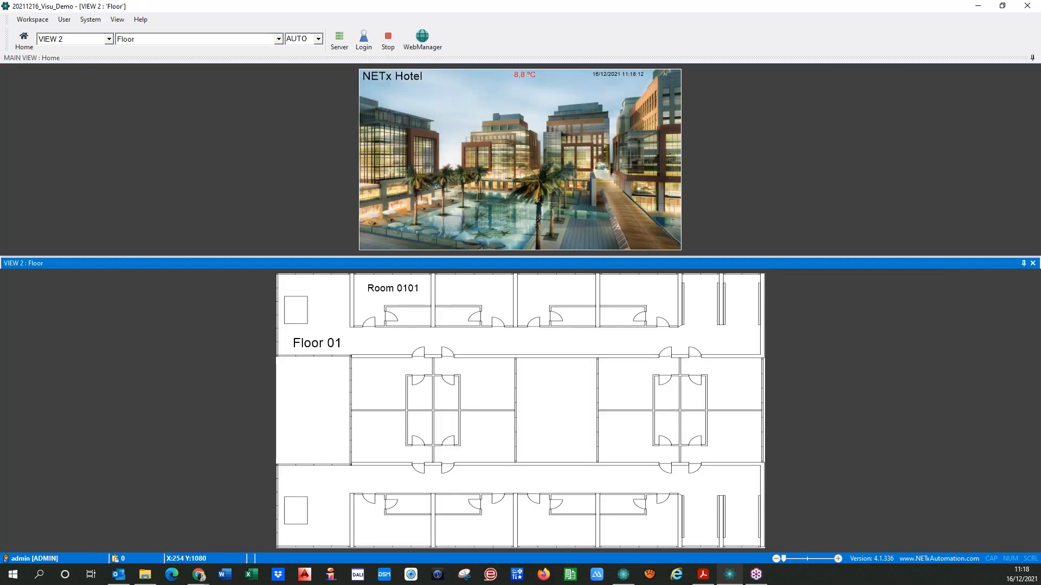
left_click(385, 160)
left_click(383, 150)
left_click(381, 142)
Stop the visualization and select the room label on the Floor page
left_click(388, 39)
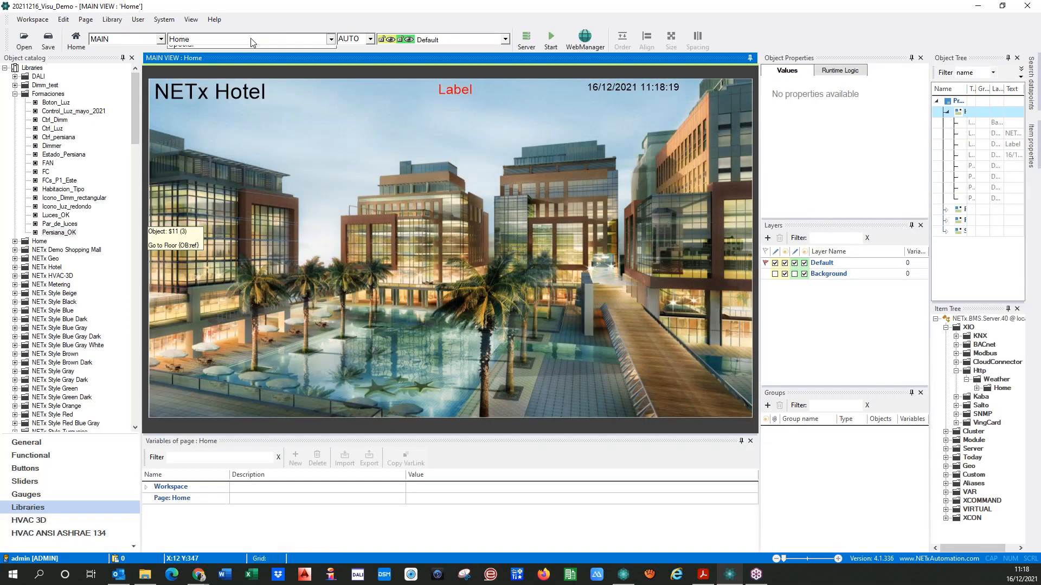
left_click(250, 39)
left_click(184, 51)
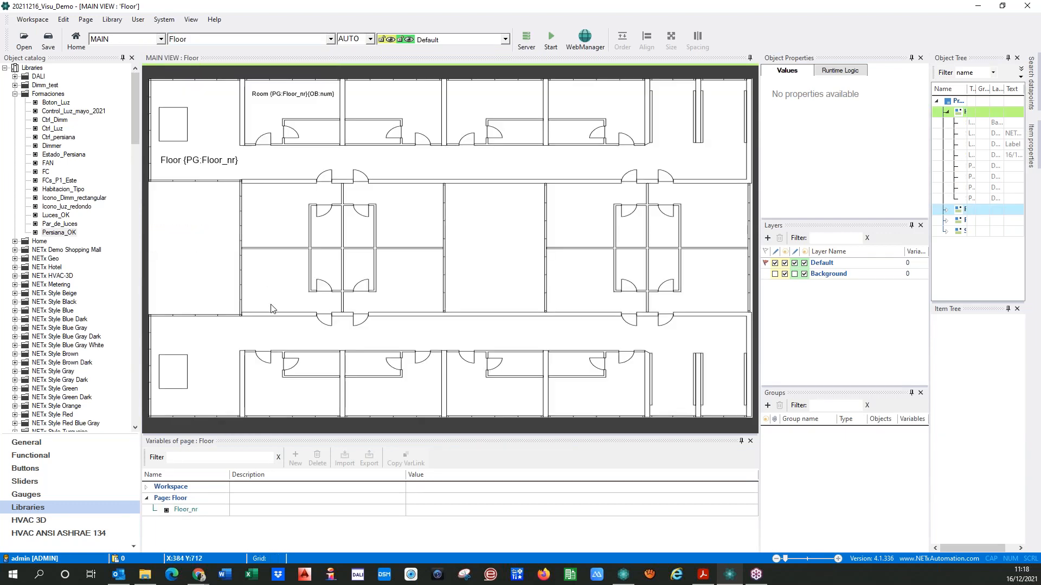
left_click(276, 98)
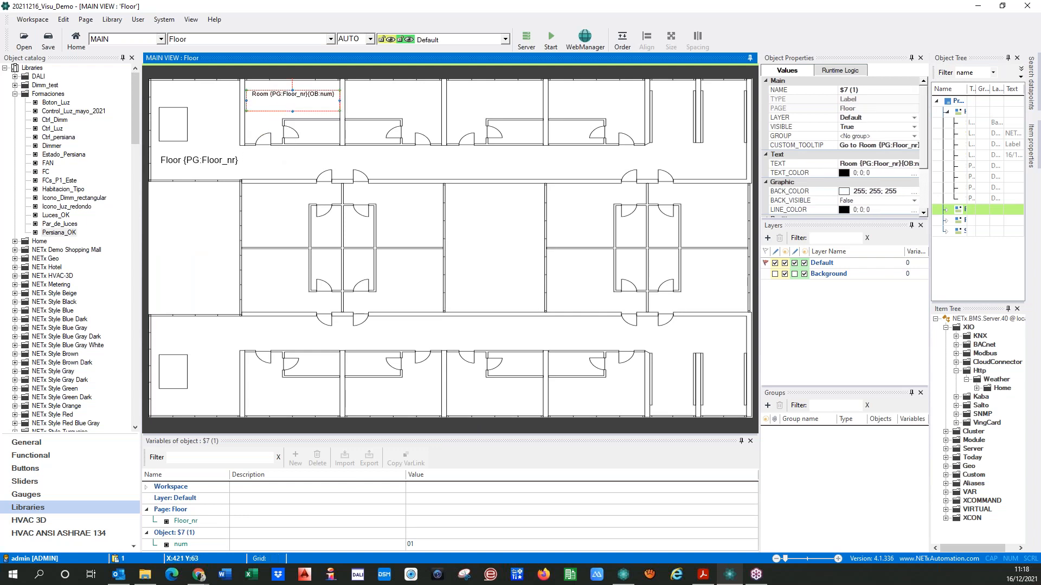
Paste three copies of the room label and place one in each of the next three rooms along the upper row
key("ctrl+v")
left_click_drag(281, 98, 381, 99)
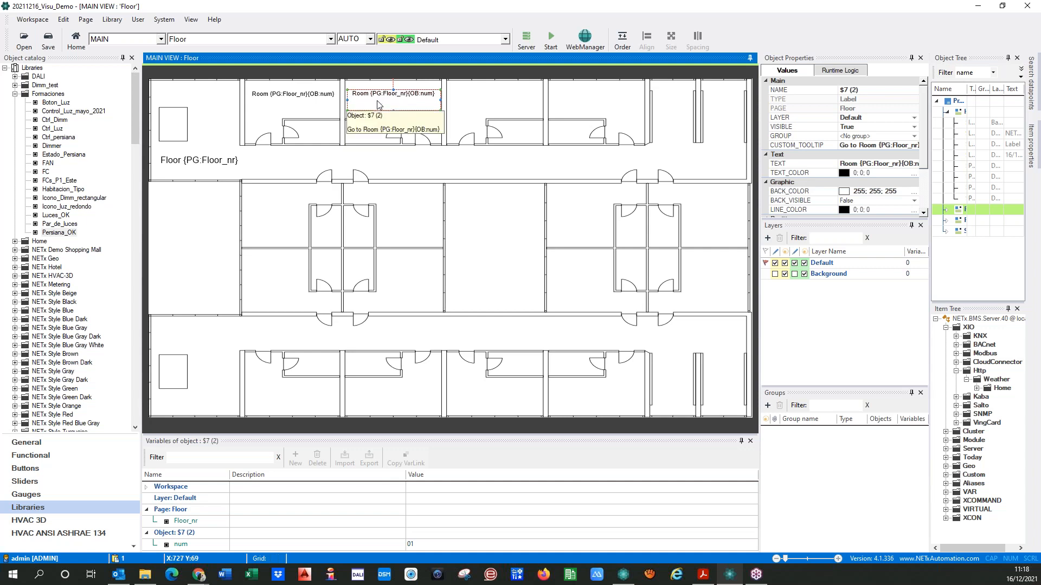
left_click_drag(307, 100, 508, 97)
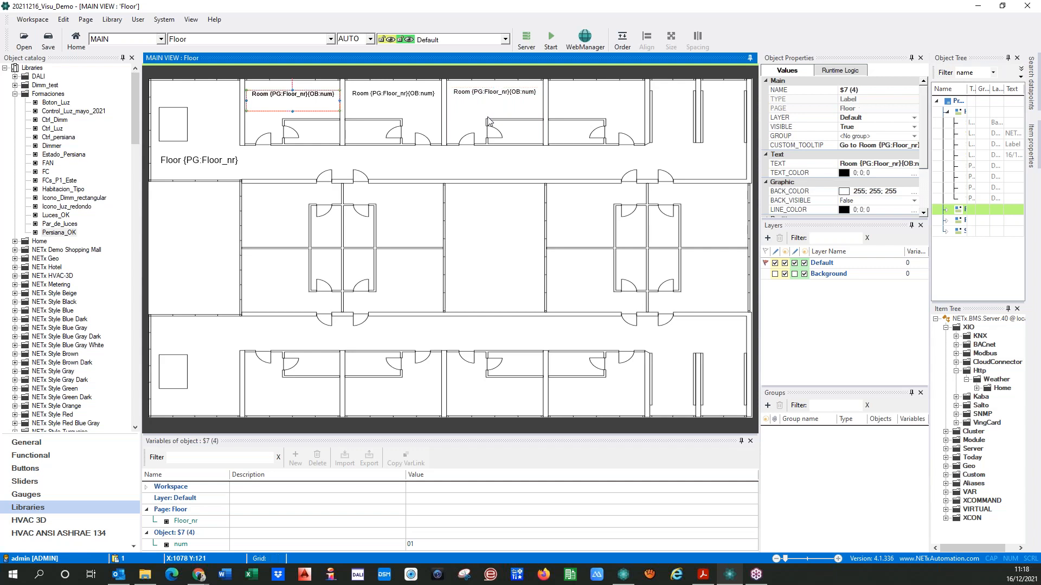
left_click_drag(307, 100, 610, 100)
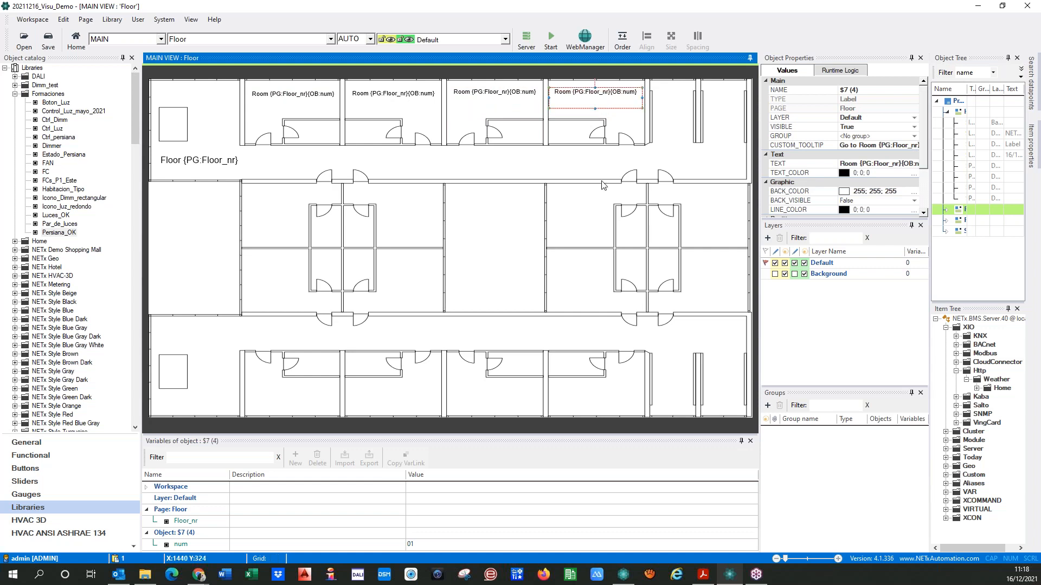
Align the four room labels in the upper row by their top edges
left_click(278, 99)
left_click(380, 102, "ctrl")
left_click(494, 101, "ctrl")
left_click(587, 106, "ctrl")
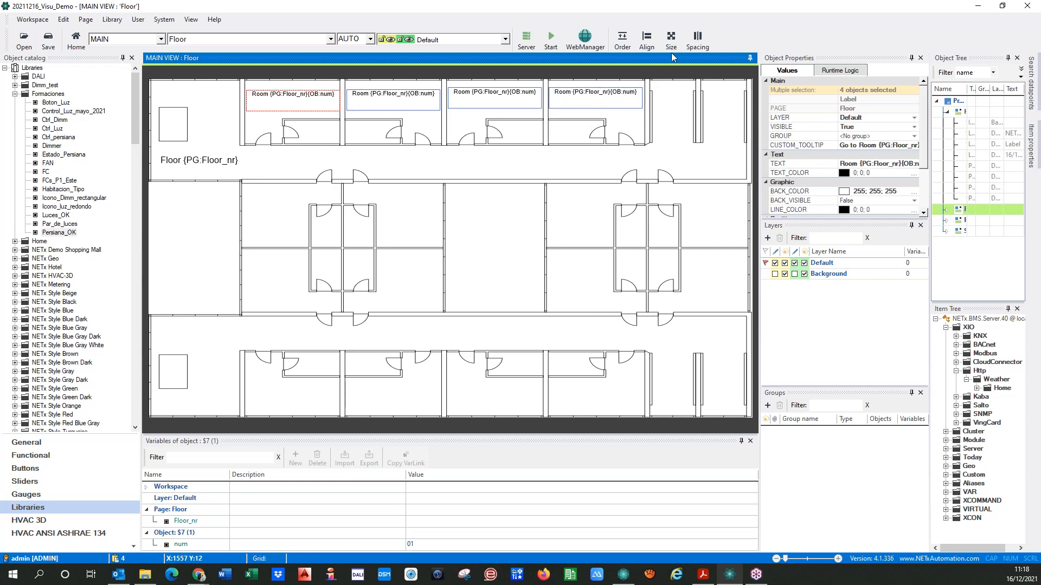
left_click(647, 39)
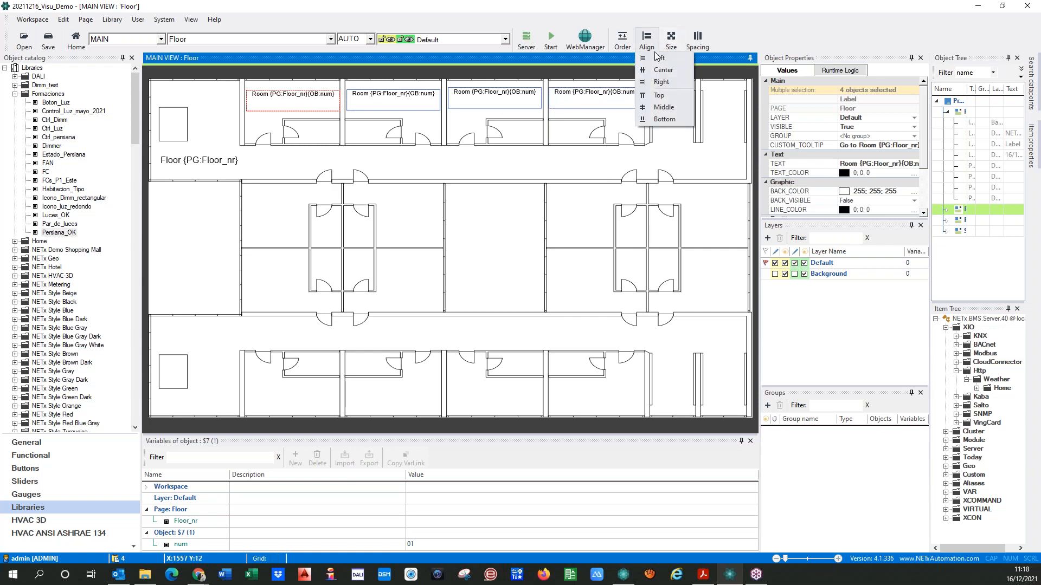
left_click(659, 97)
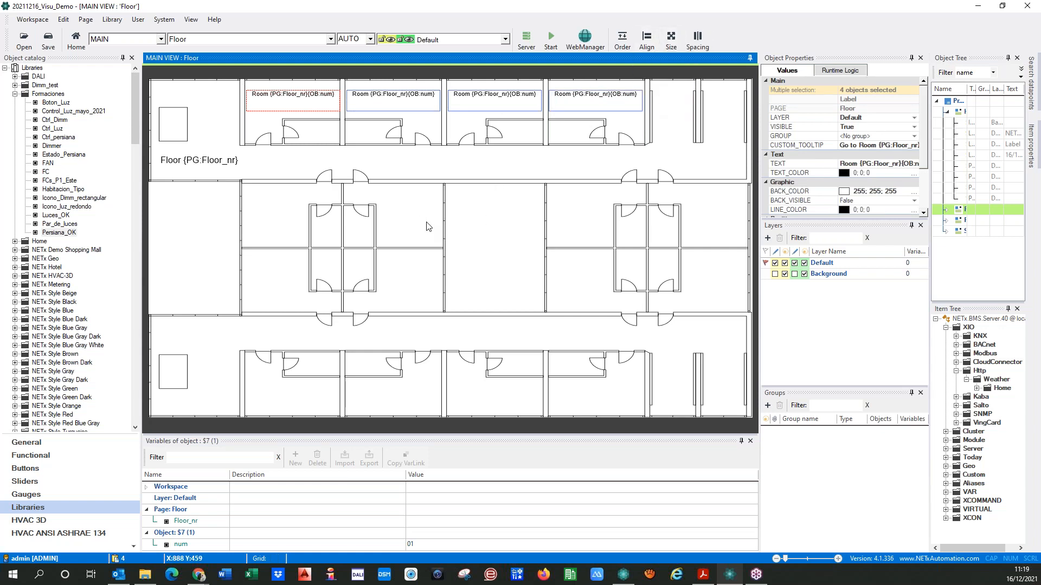
Set the num variable of the second, third and fourth room labels to 02, 03 and 04
left_click(400, 171)
left_click(393, 102)
left_click(435, 539)
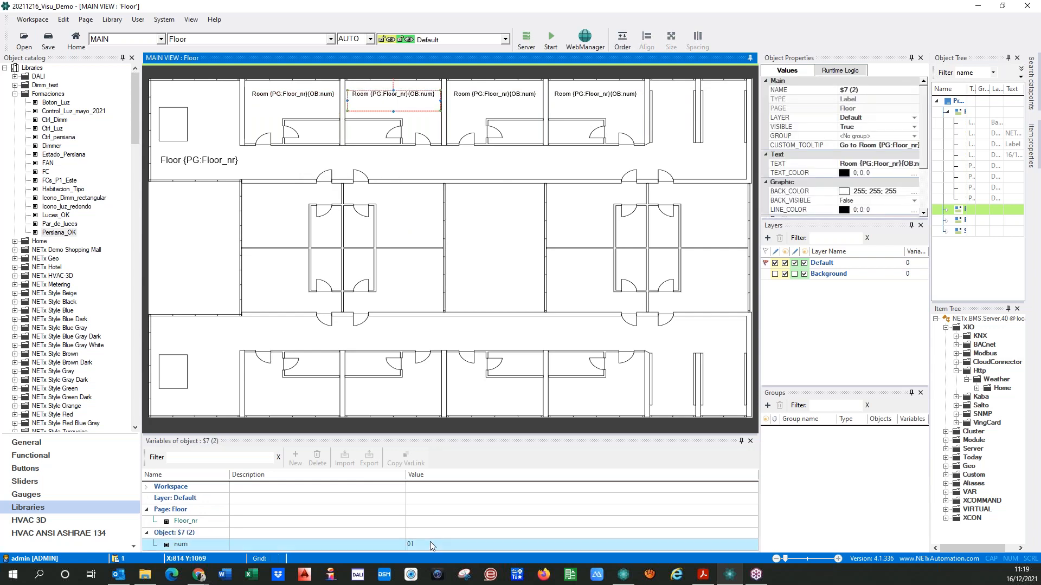
key("BackSpace")
left_click(477, 107)
left_click(435, 544)
key("BackSpace")
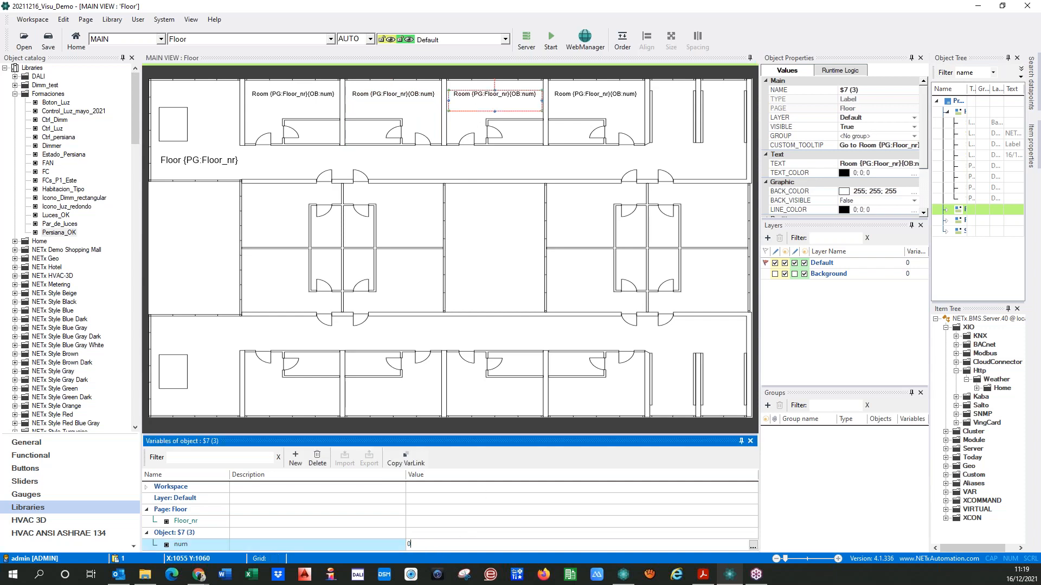
type("3")
left_click(580, 106)
left_click(422, 547)
key("BackSpace")
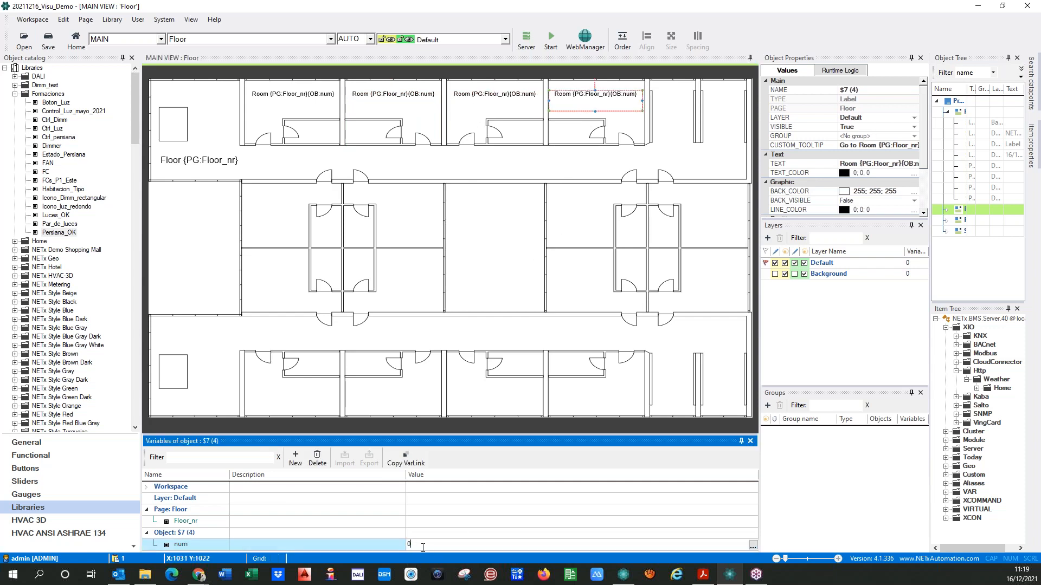
left_click(390, 168)
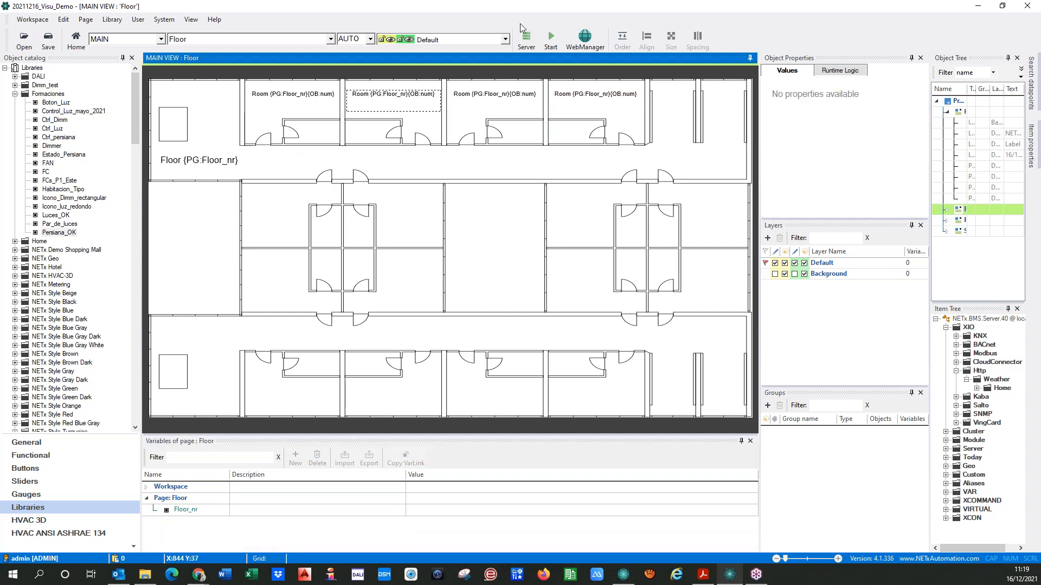
Switch to the Home page and run the visualization, saving the workspace
left_click(226, 41)
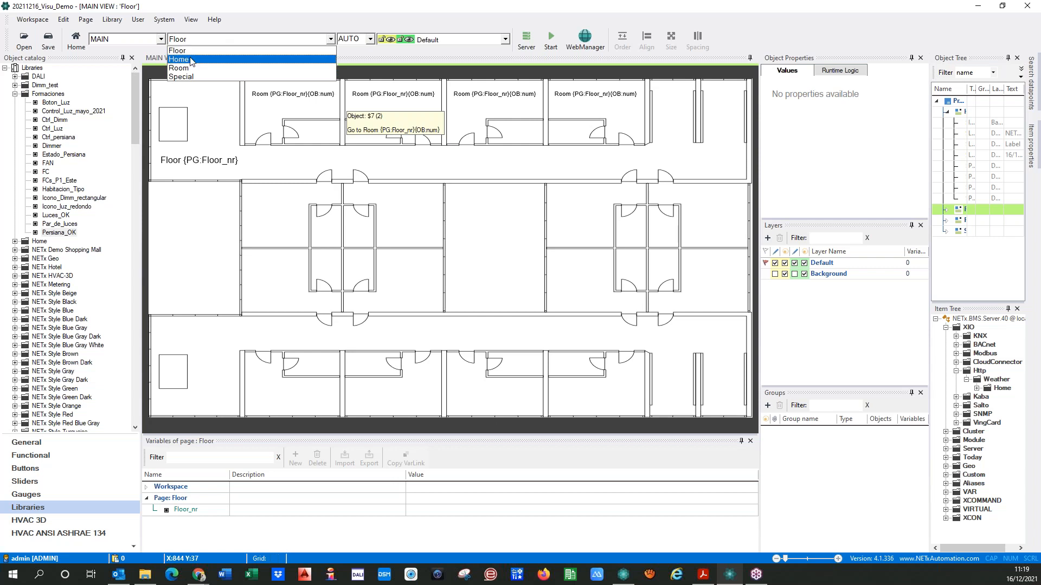
left_click(194, 53)
left_click(551, 37)
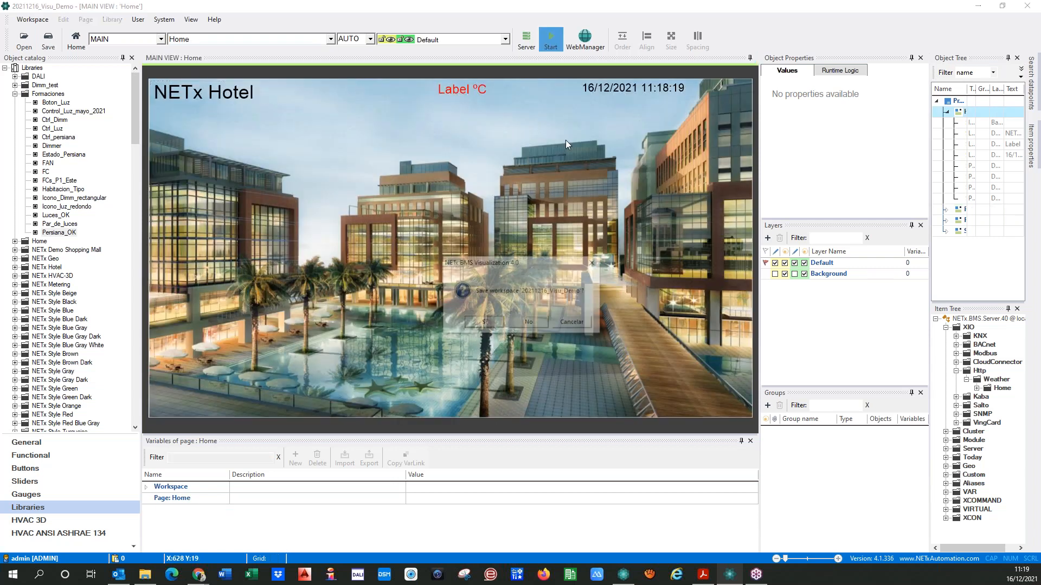
left_click(468, 329)
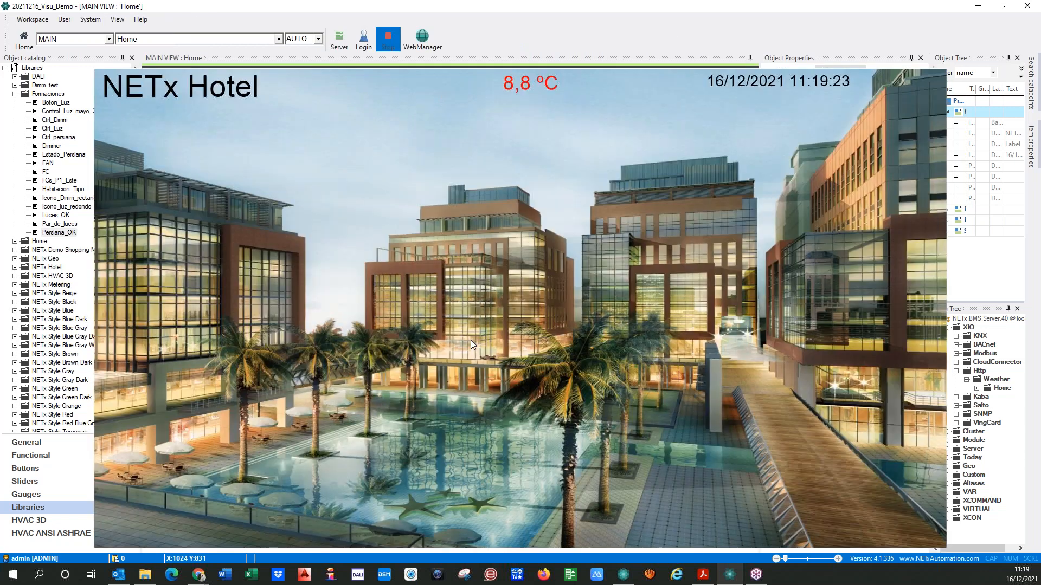
Open several floors from the facade to check the numbering of the four room labels, and stop the visualization
left_click(185, 382)
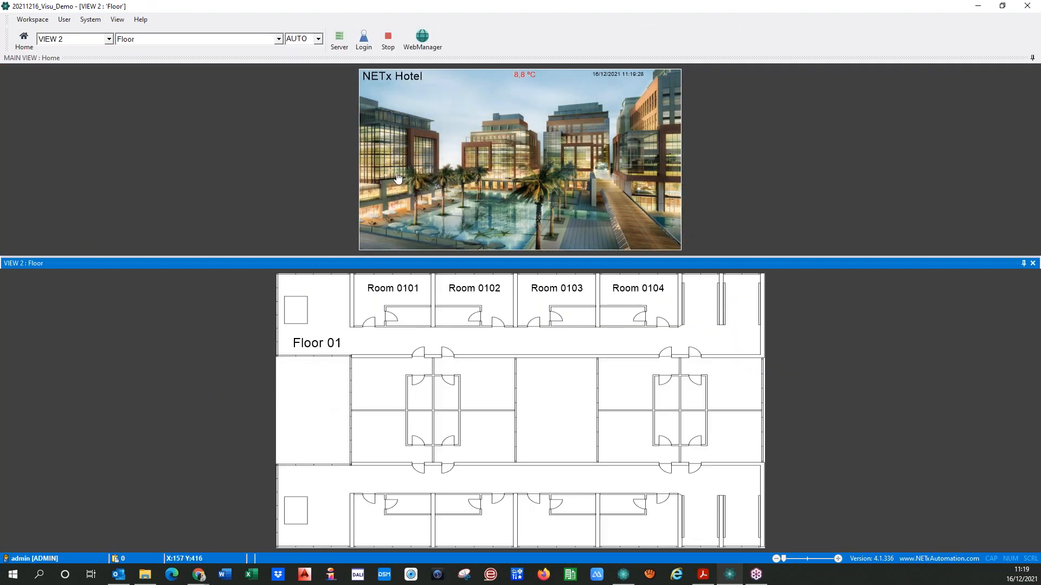
left_click(381, 162)
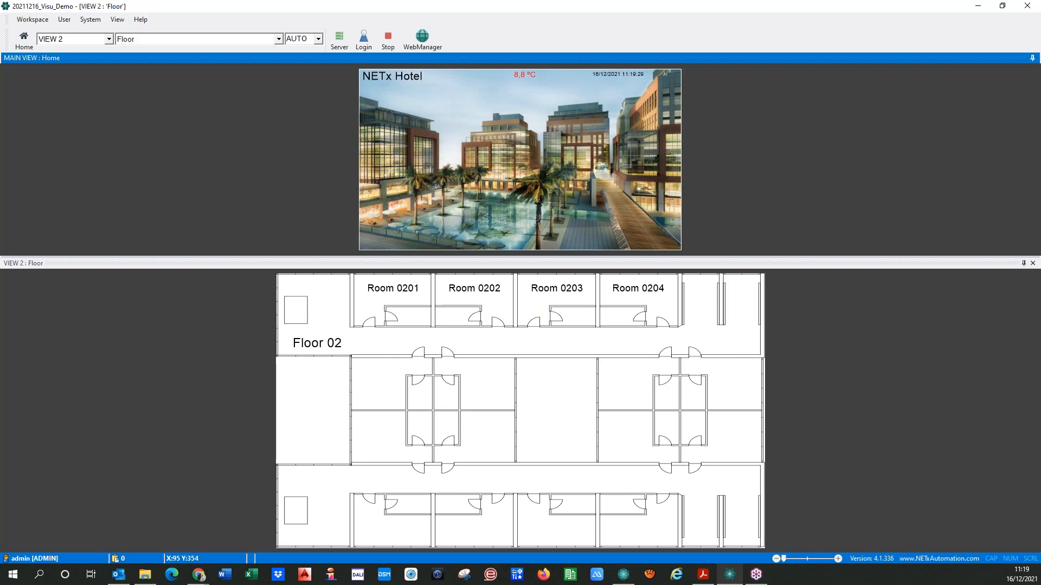
left_click(379, 150)
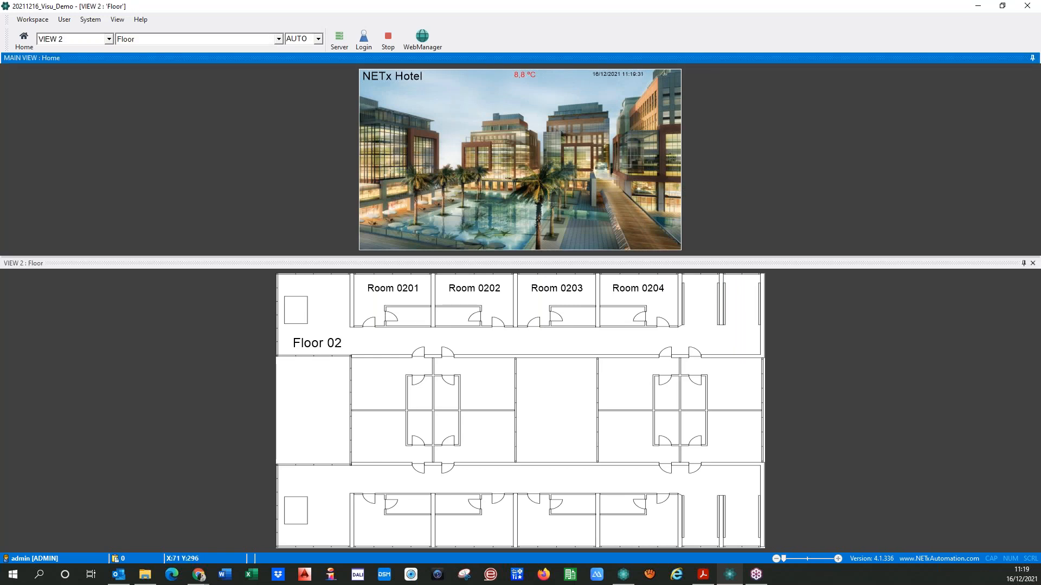
left_click(382, 139)
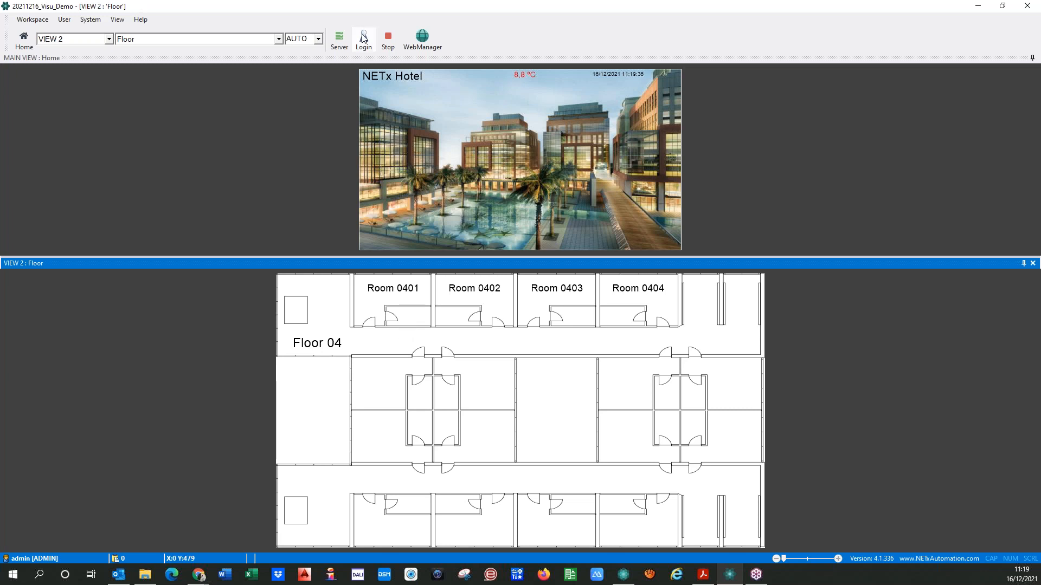
left_click(388, 39)
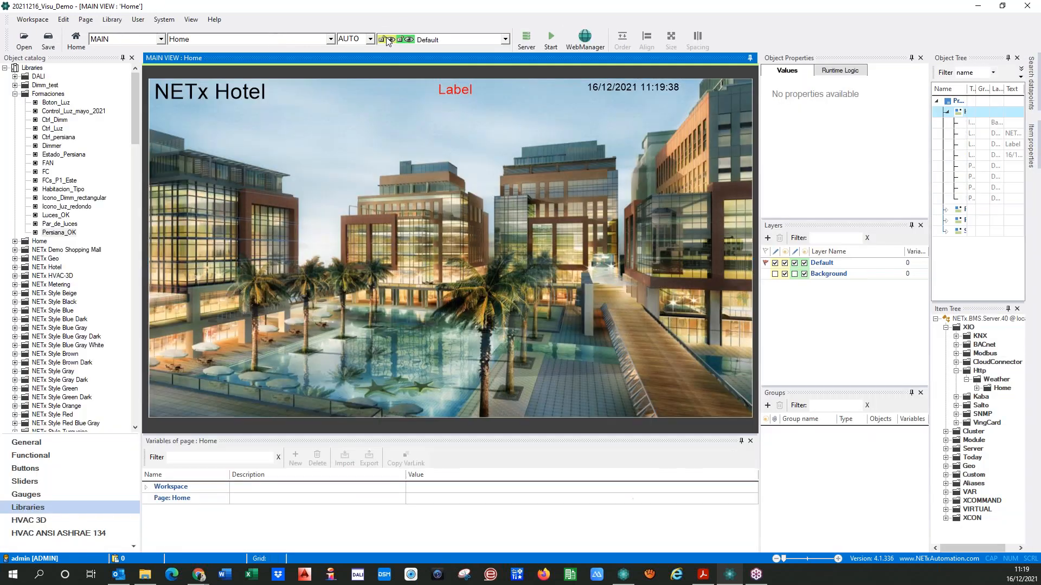
On the Floor page, move the link area over the first upper room and narrow it to fit within the room's walls
left_click(330, 39)
left_click(183, 52)
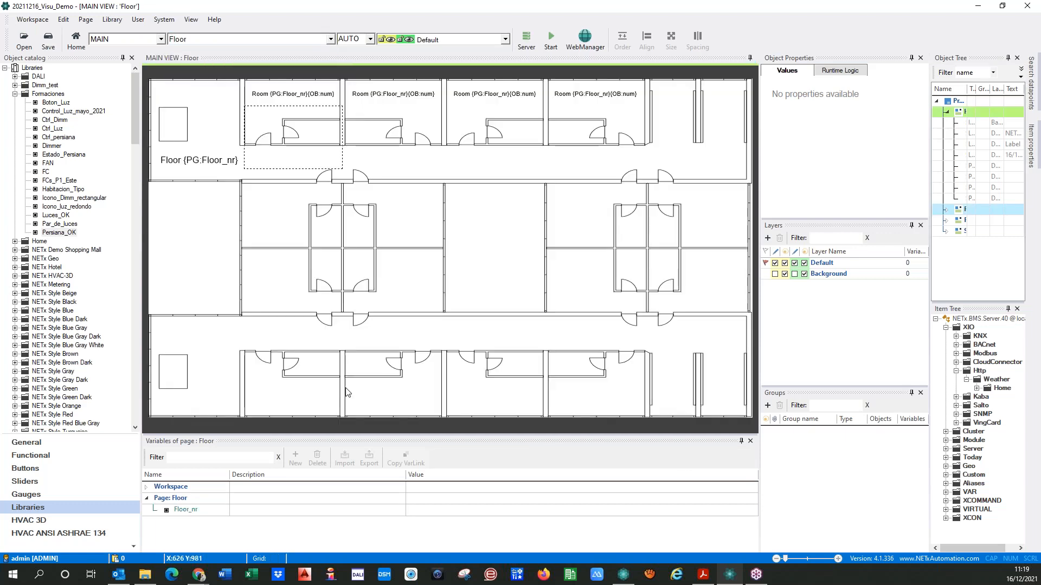
left_click(284, 143)
left_click_drag(284, 143, 287, 132)
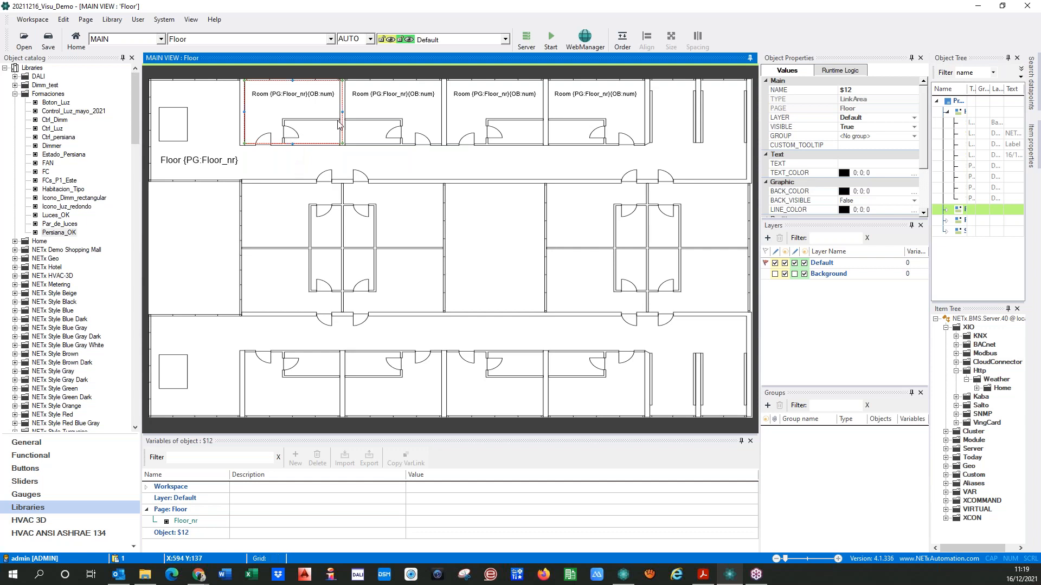
left_click_drag(341, 112, 339, 112)
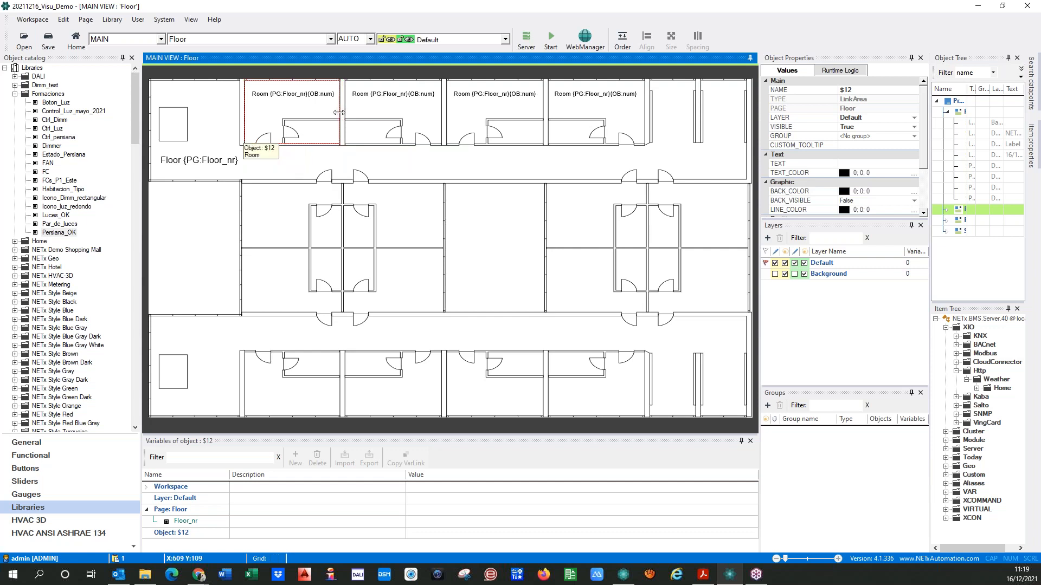
left_click(288, 158)
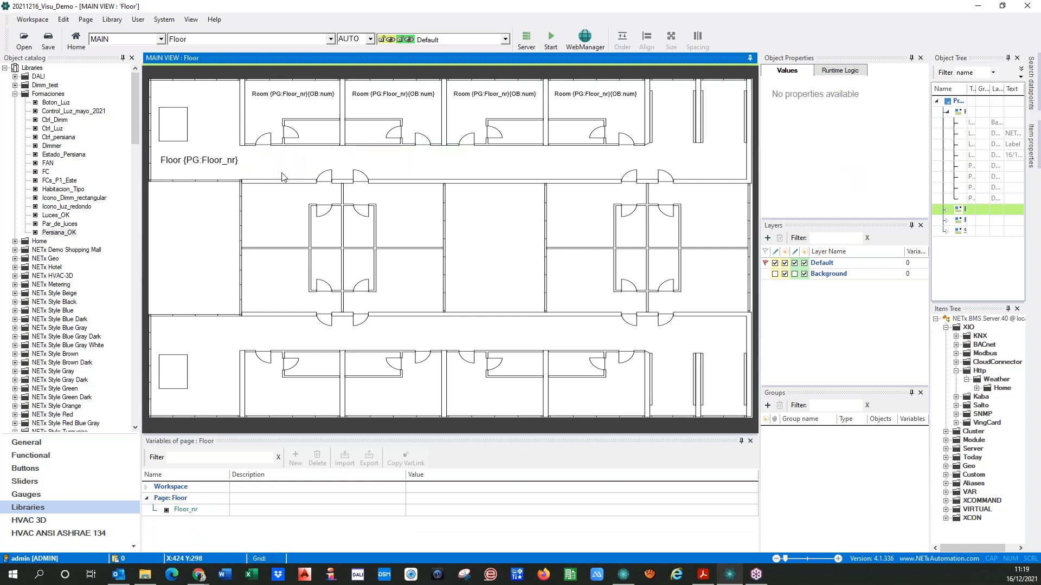
Add two page variables named F and R to the Room page
left_click(330, 39)
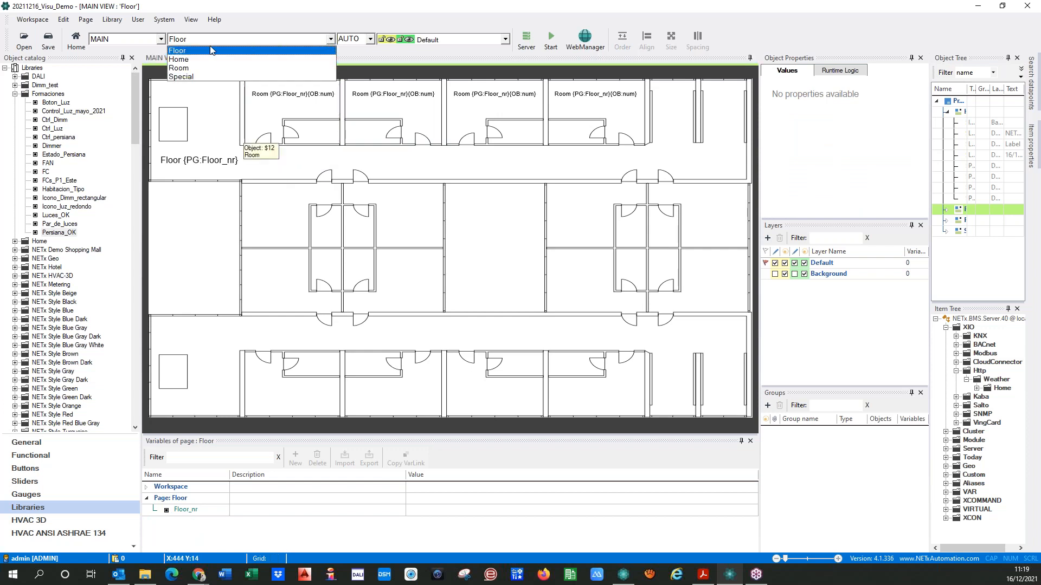
left_click(181, 68)
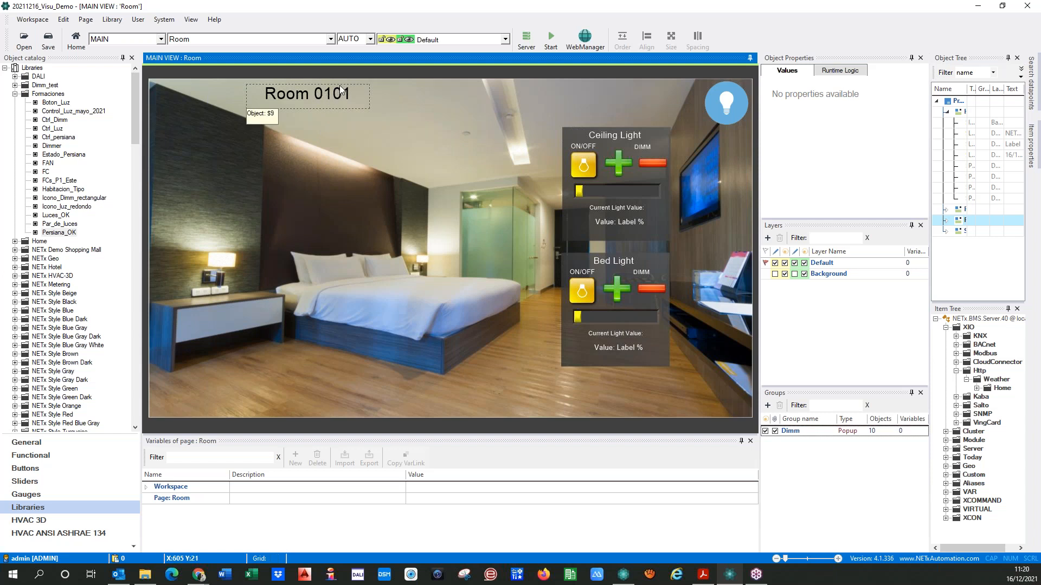
left_click(164, 499)
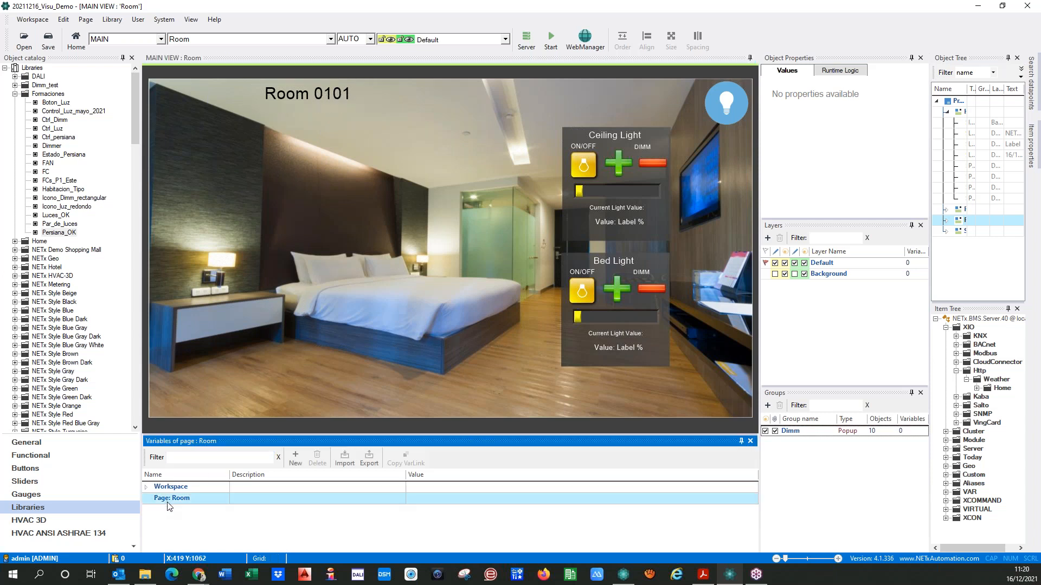
left_click(298, 459)
left_click(298, 459)
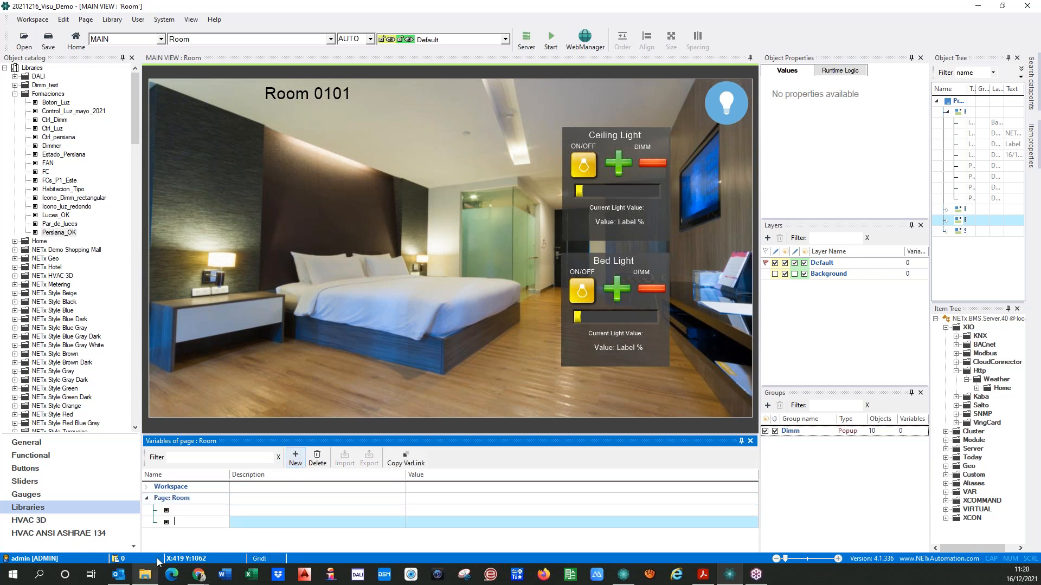
left_click(185, 515)
type("F")
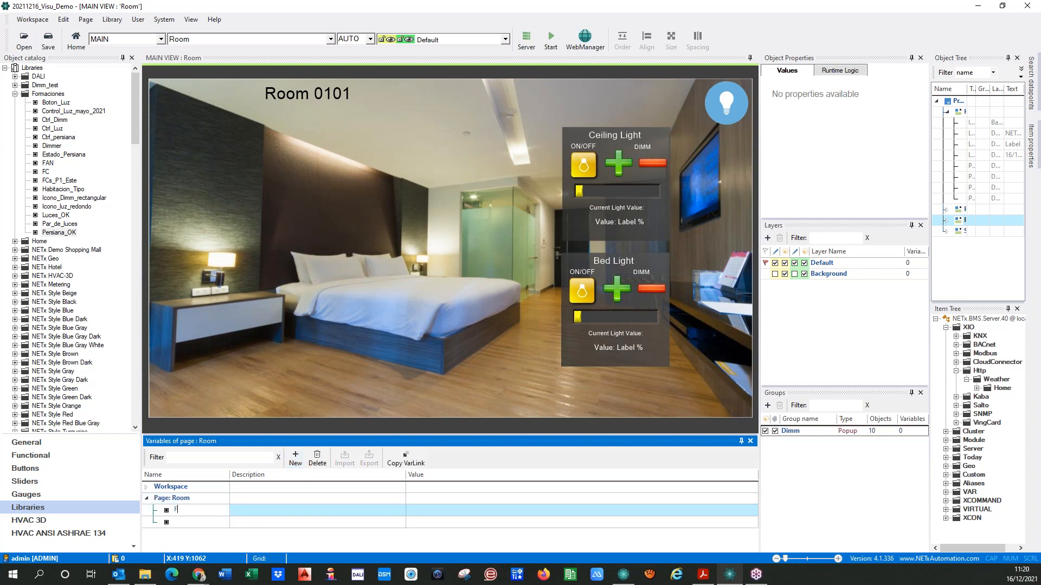
left_click(179, 523)
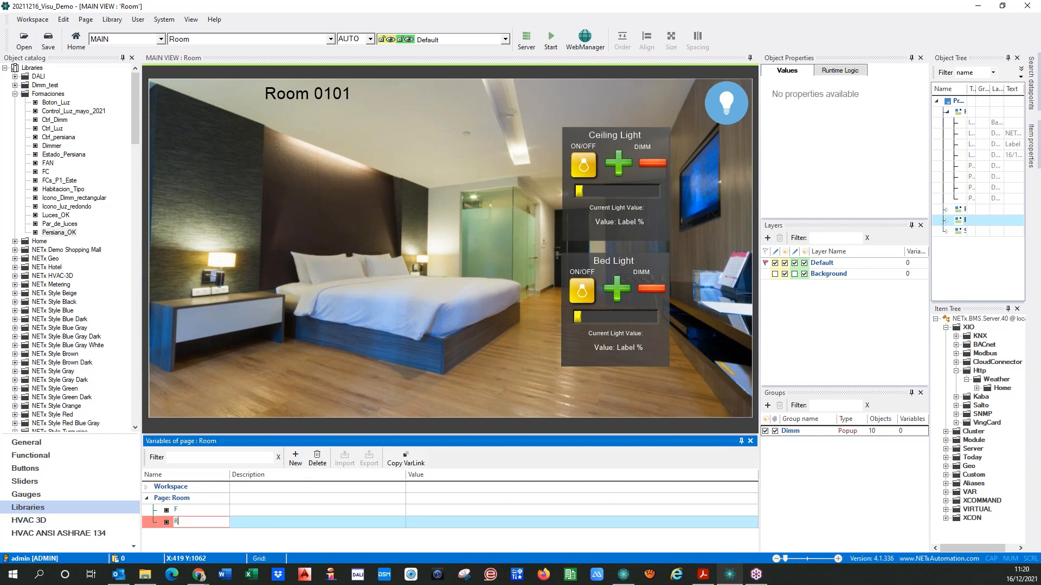
left_click(156, 523)
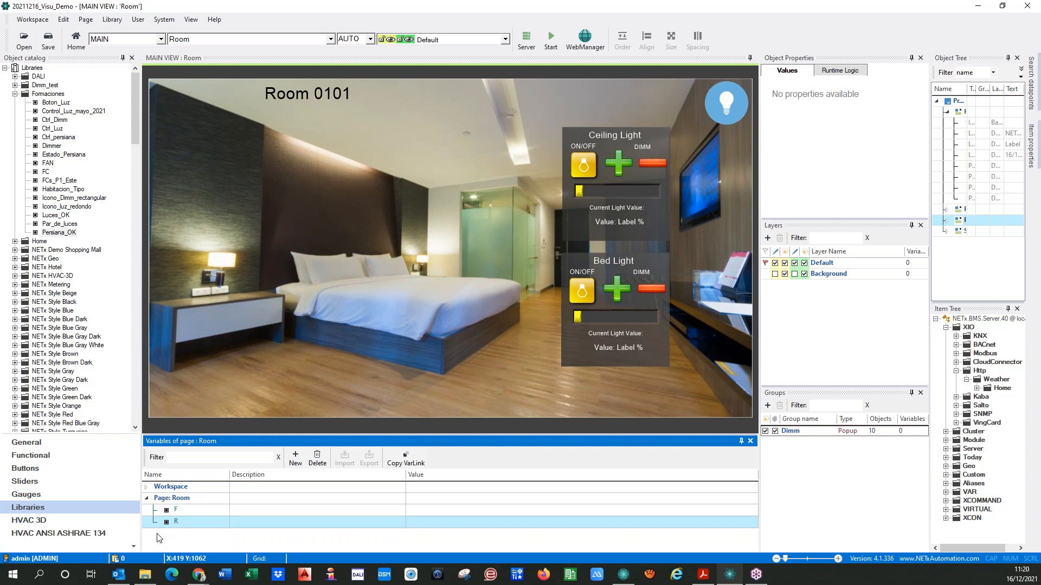
left_click(161, 510)
left_click(162, 523)
Replace the fixed 0101 in the Room page's title label with the page variables, making the text Room {PG:F}{PG:R}
double_click(303, 100)
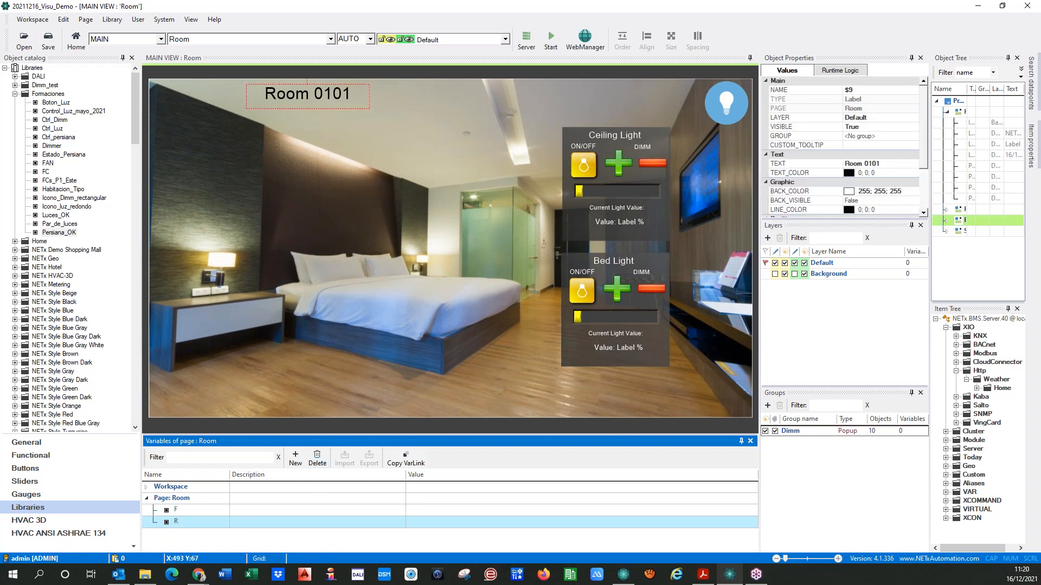
left_click(457, 141)
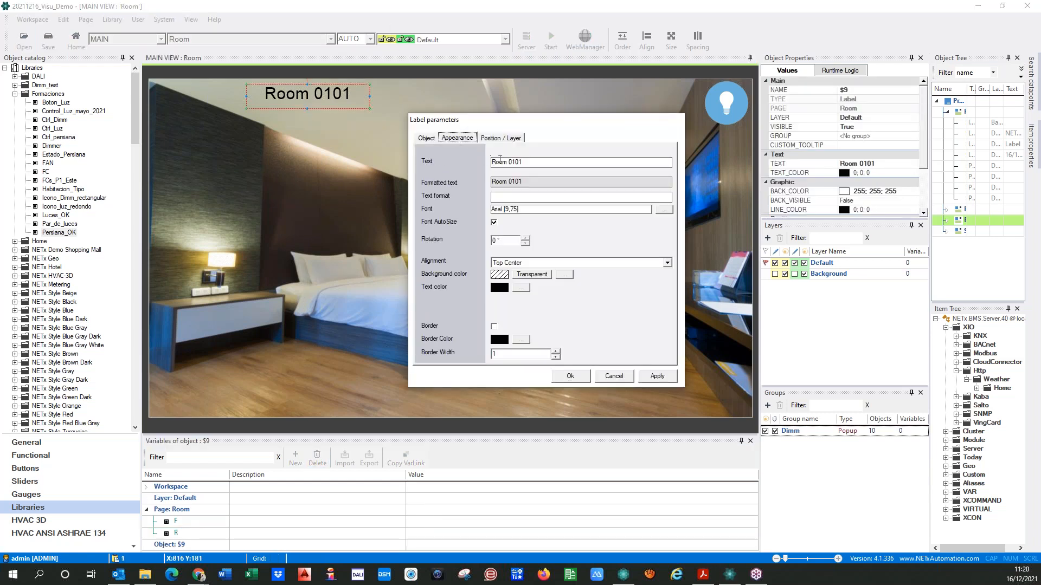
double_click(514, 162)
key("BackSpace")
left_click(165, 522)
left_click(527, 175)
type("{PG:F}")
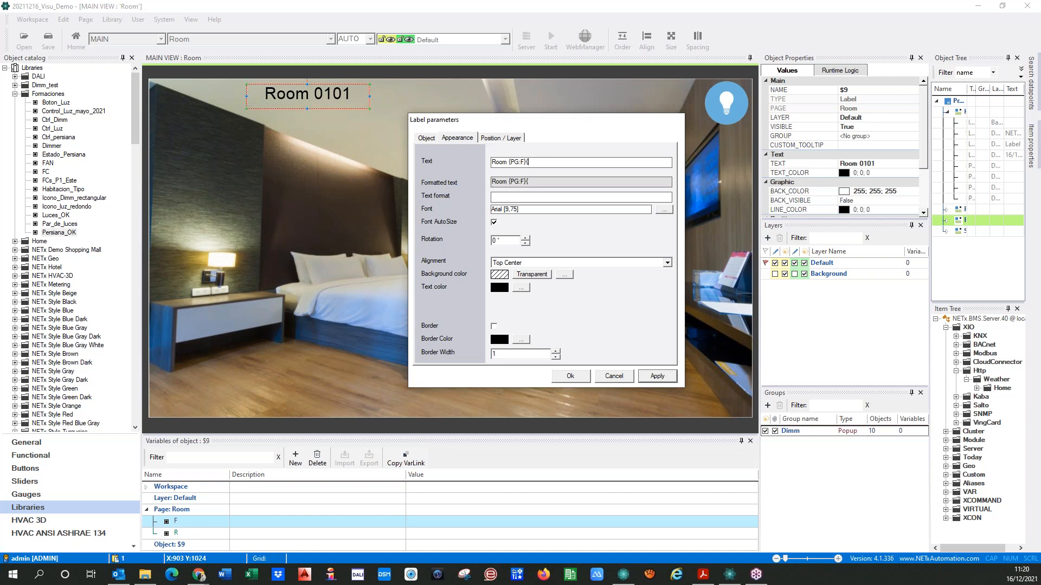
type("{PG:R")
double_click(512, 162)
left_click(518, 163)
left_click(657, 380)
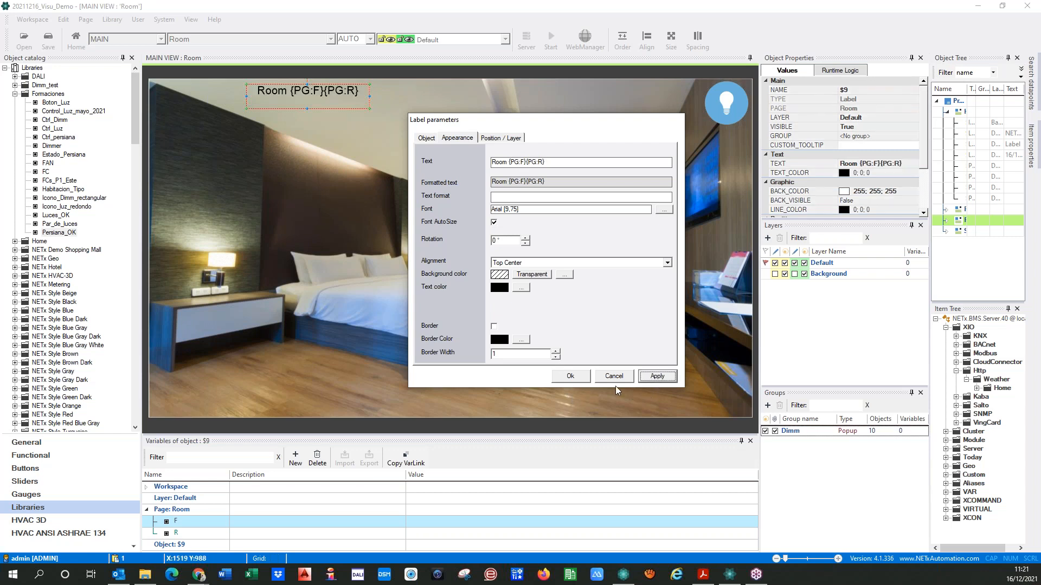
left_click(571, 376)
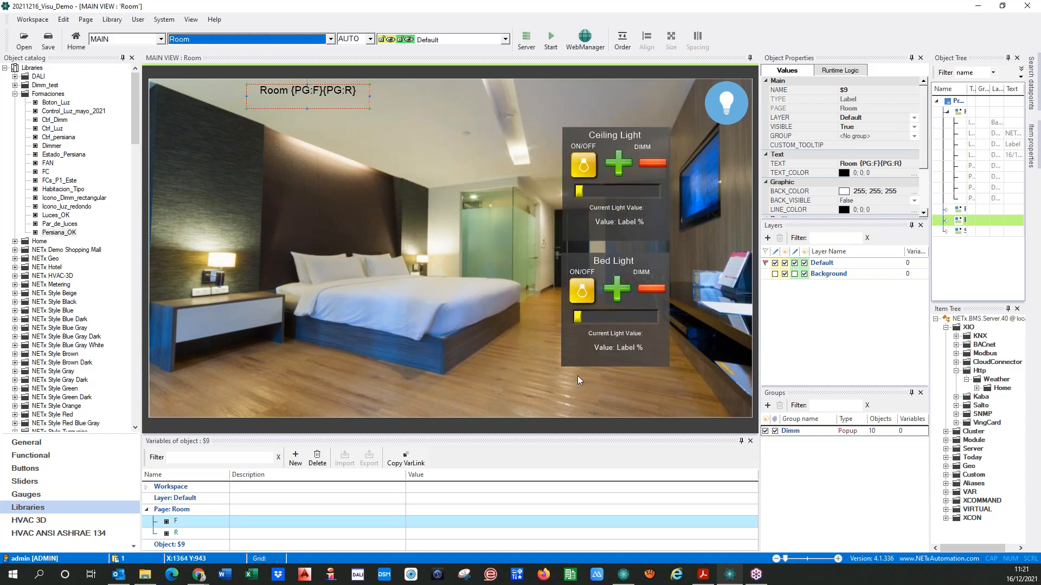
On the Floor page, open the upper room's link area parameters and enable passing of page variables F and R
left_click(330, 39)
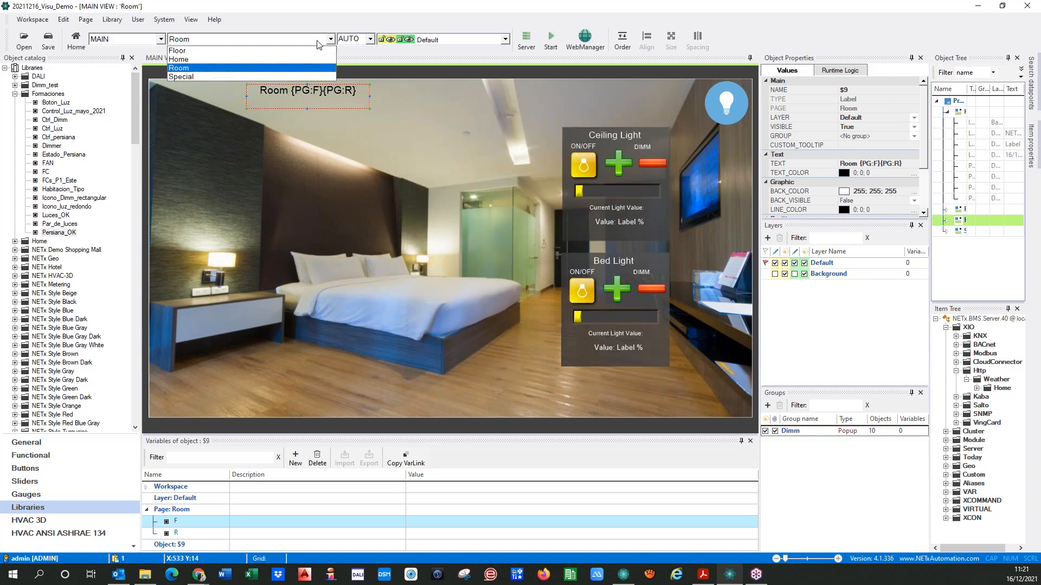
left_click(181, 50)
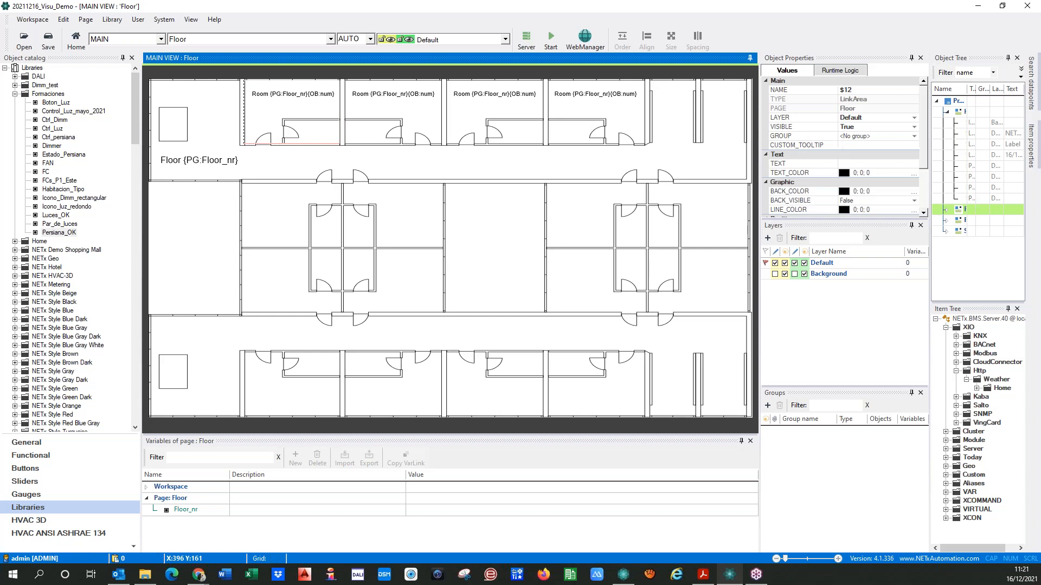
left_click(274, 139)
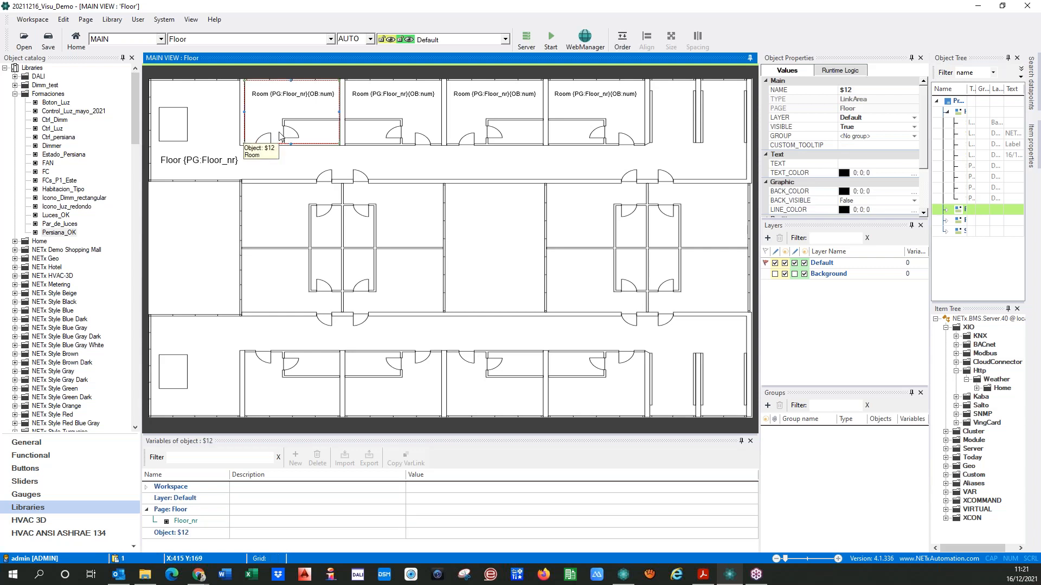
double_click(280, 135)
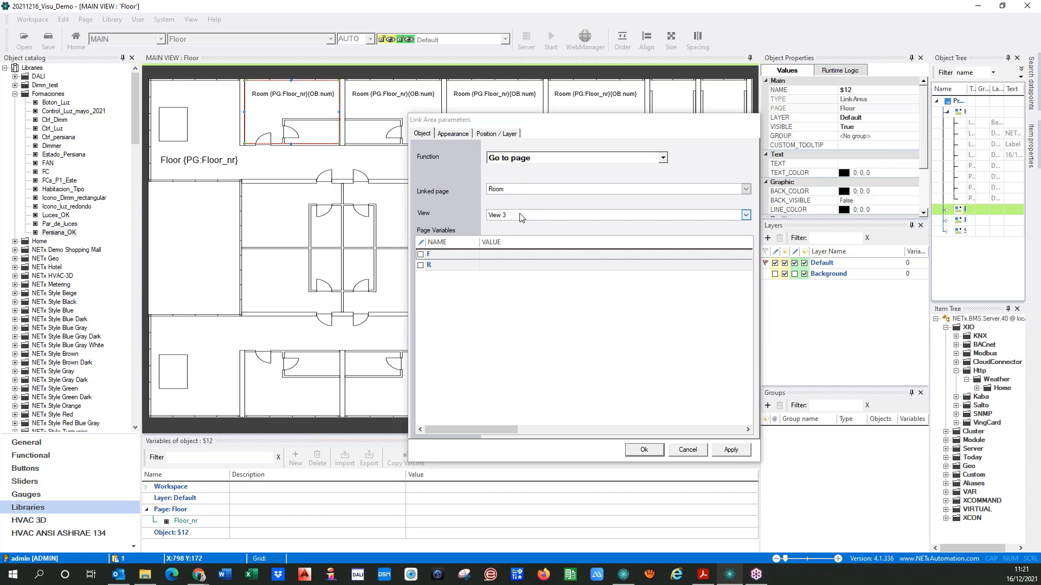
left_click(420, 254)
left_click(420, 265)
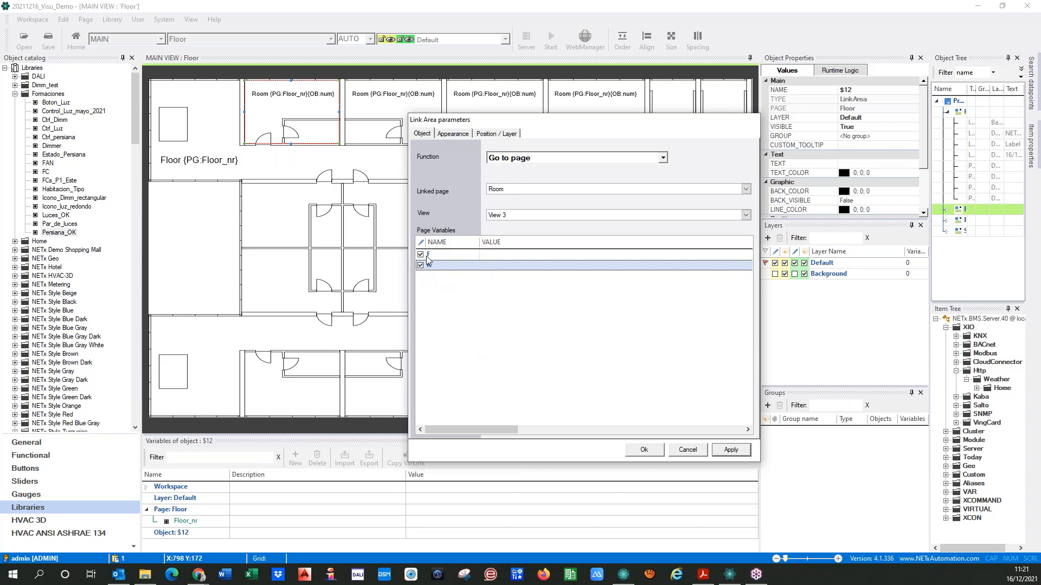
Set the link's page variable F to the Floor page variable {PG:Floor_nr}
left_click(150, 524)
left_click(400, 462)
left_click(499, 257)
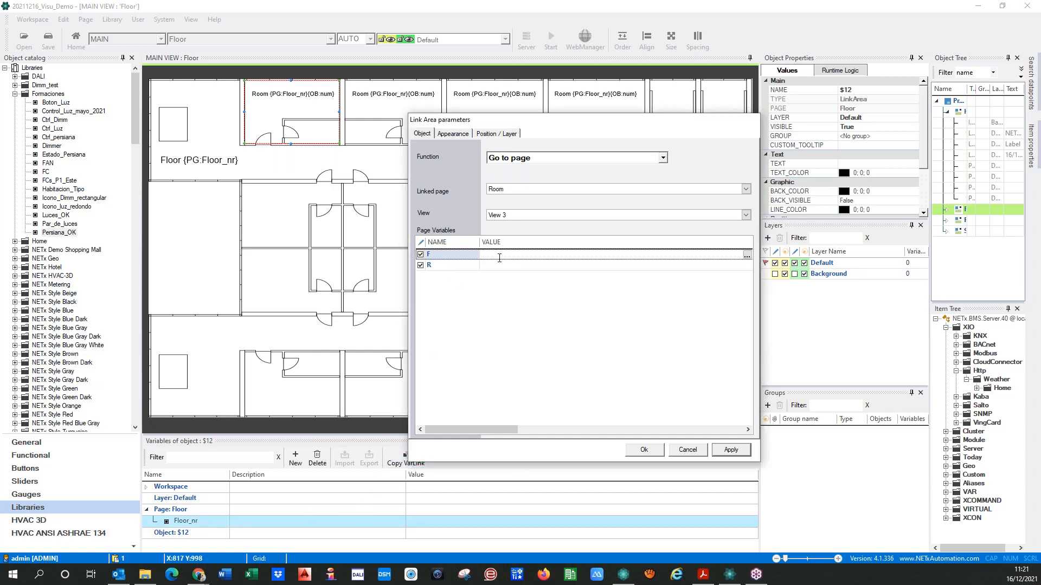
type("{PG:Floor_nr}")
key("Return")
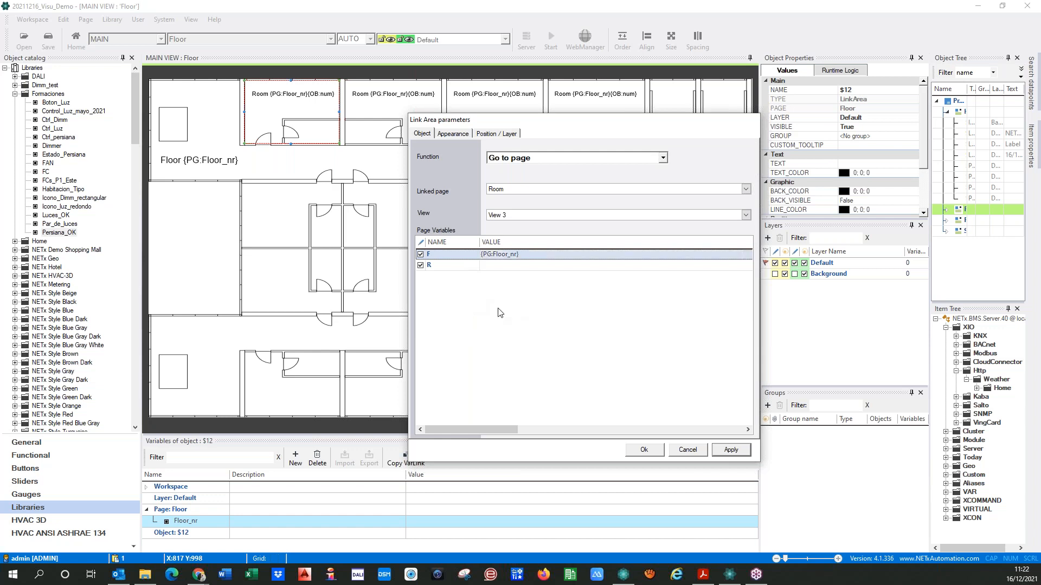
left_click(499, 266)
type("01")
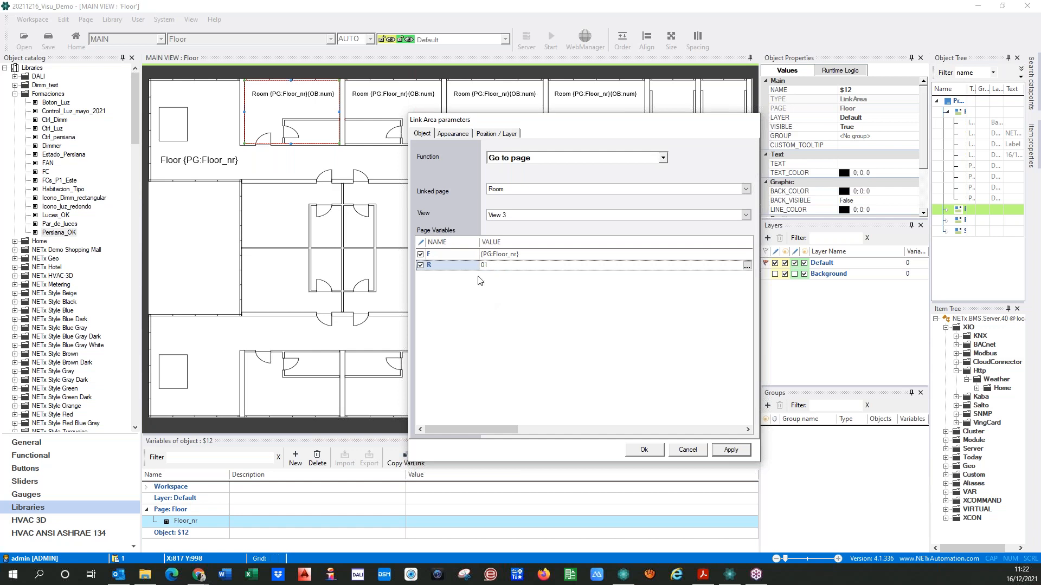
left_click(731, 452)
left_click(267, 121)
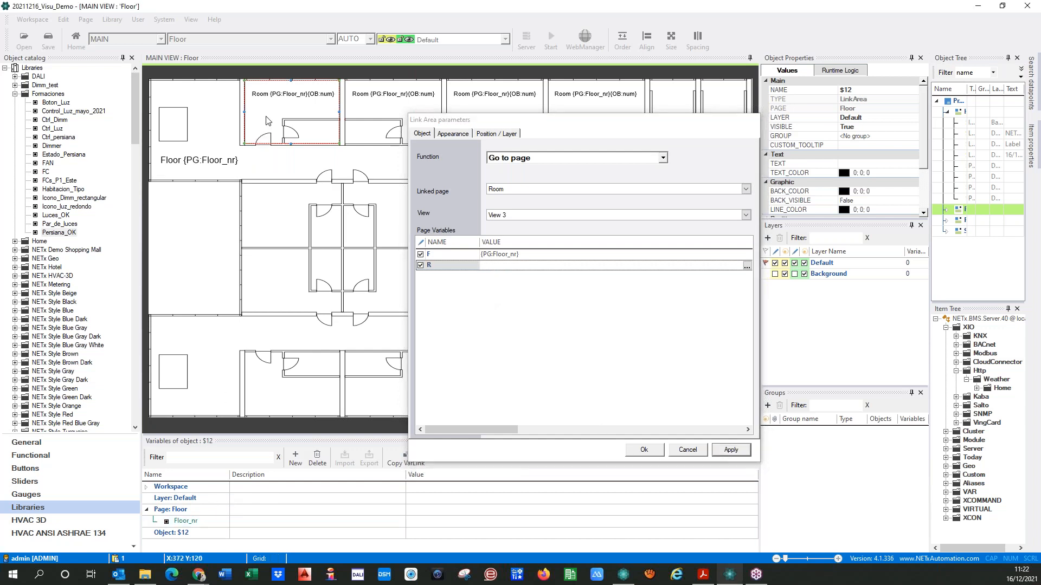
Add an object variable named Room_nr with the value 01 to the link area
left_click(171, 532)
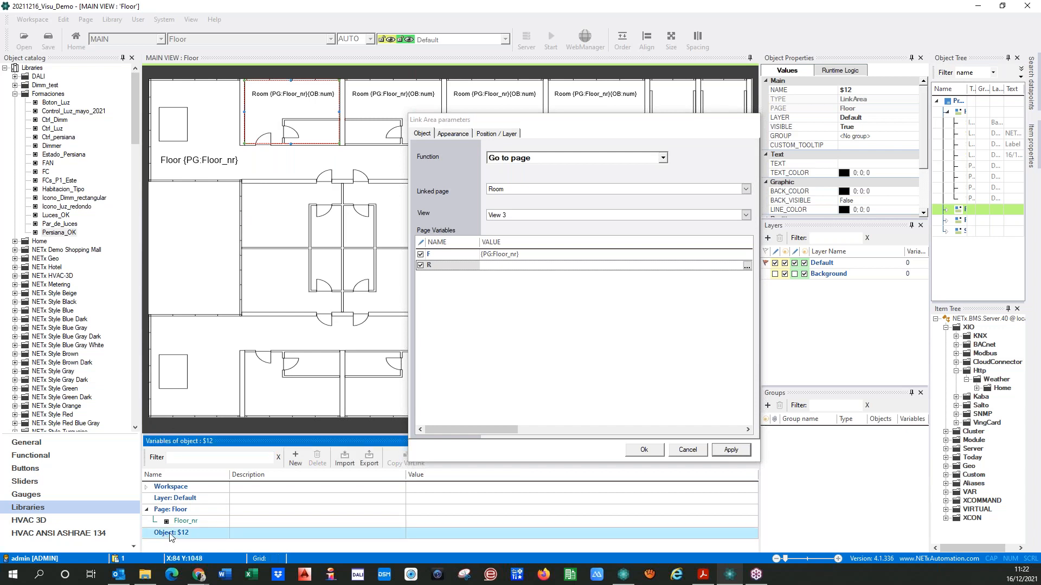
left_click(295, 458)
type("room_nr")
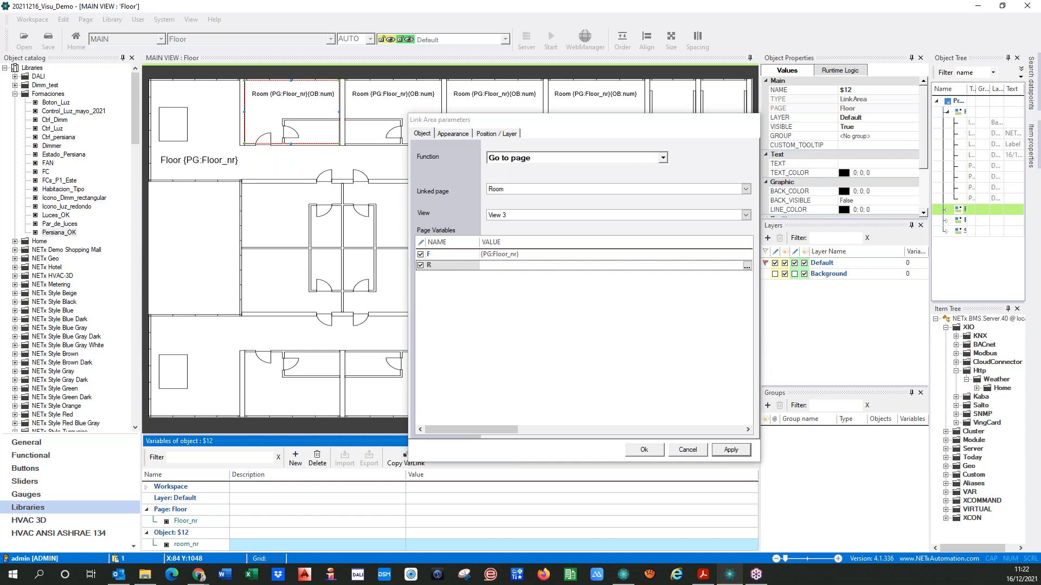
key("Delete")
type("R")
left_click(428, 545)
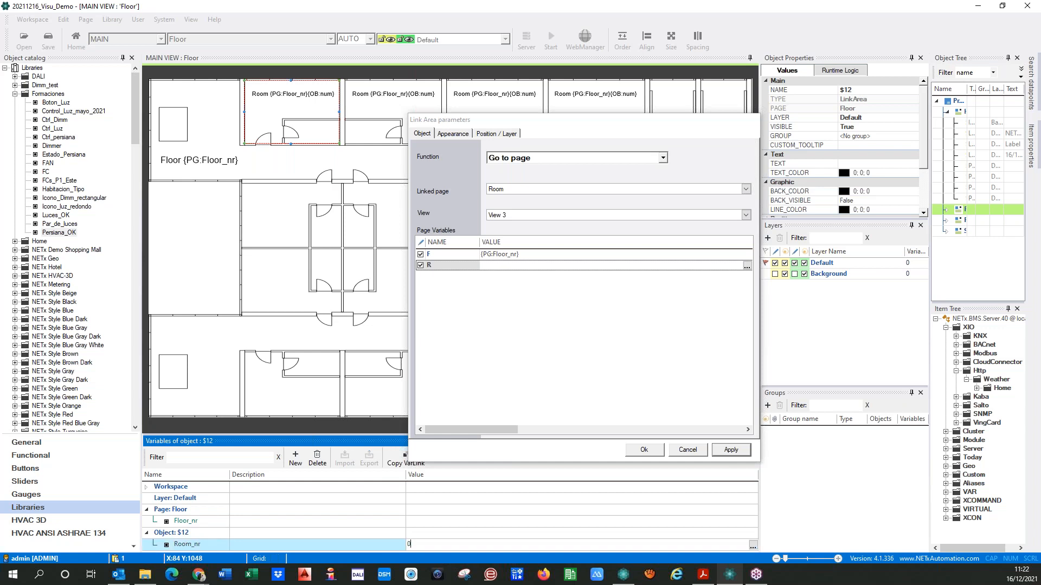
Set the link's page variable R to {OB:Room_nr} and accept the link area parameters
left_click(159, 547)
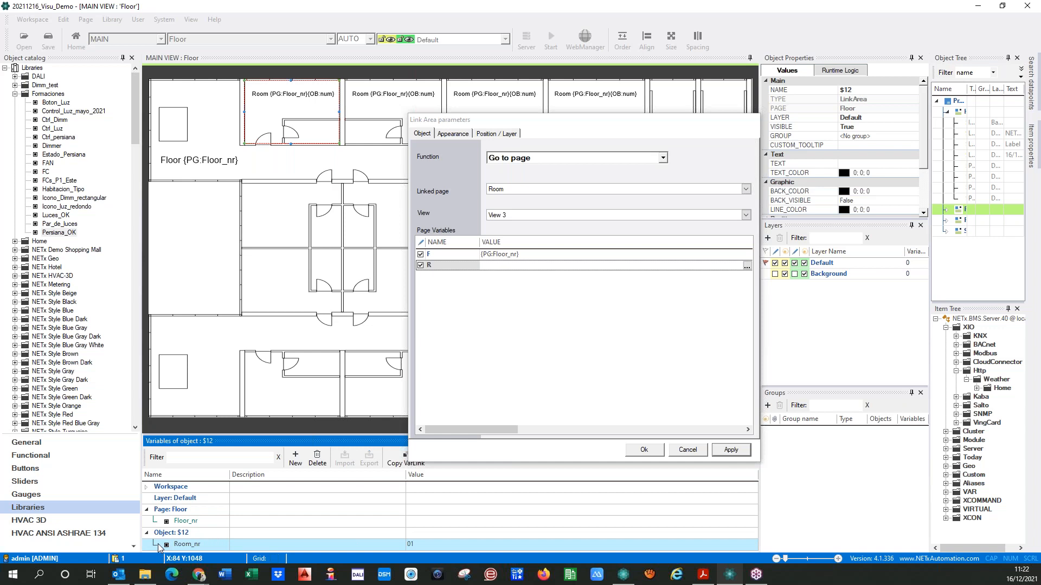
left_click(505, 281)
type("{OB:Room_nr}")
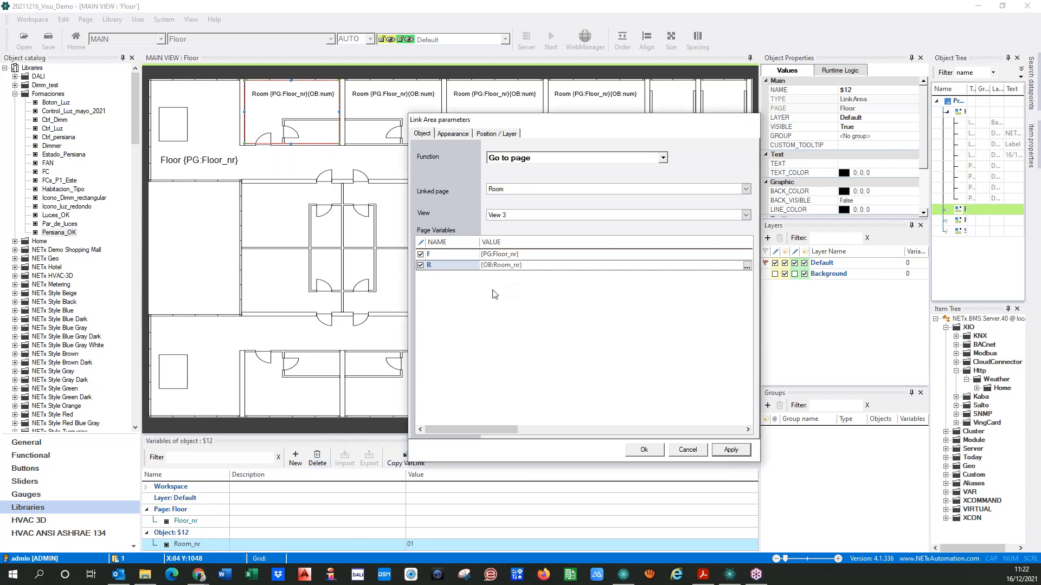
left_click(500, 305)
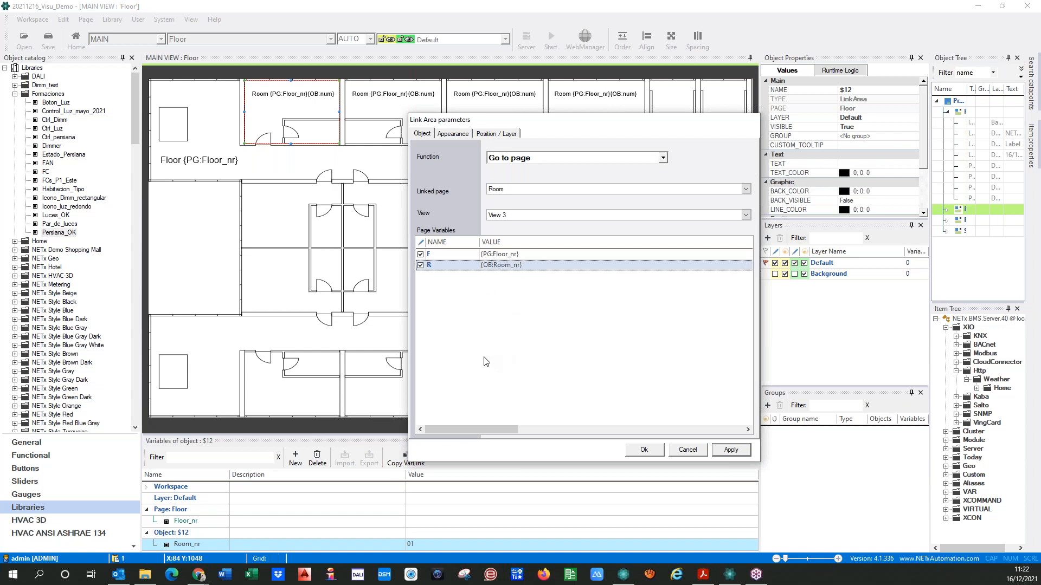
left_click(731, 451)
left_click(644, 450)
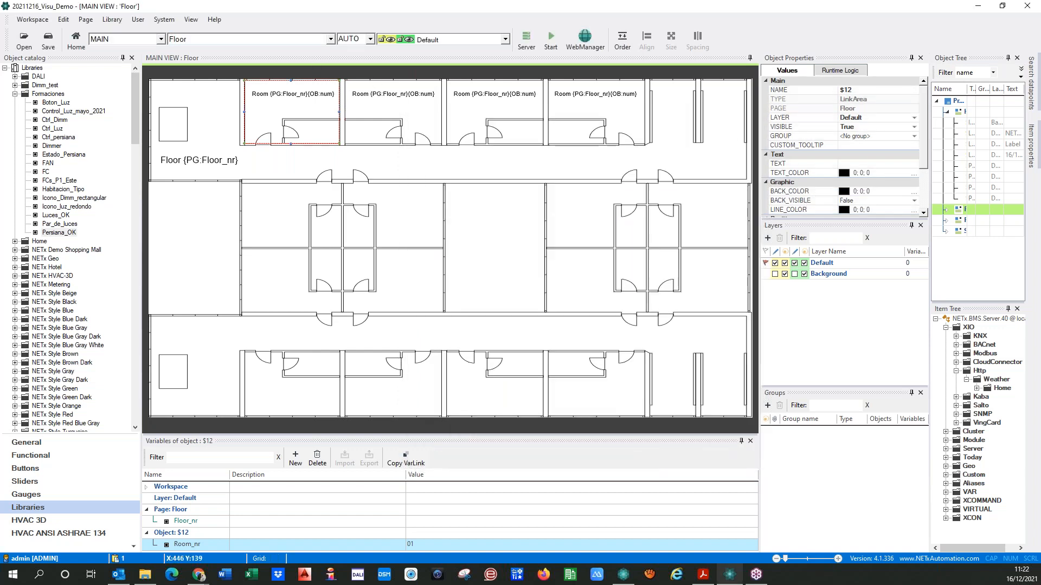
Set the link area's custom tooltip to Go to Room {PG:Floor_nr}
left_click(860, 145)
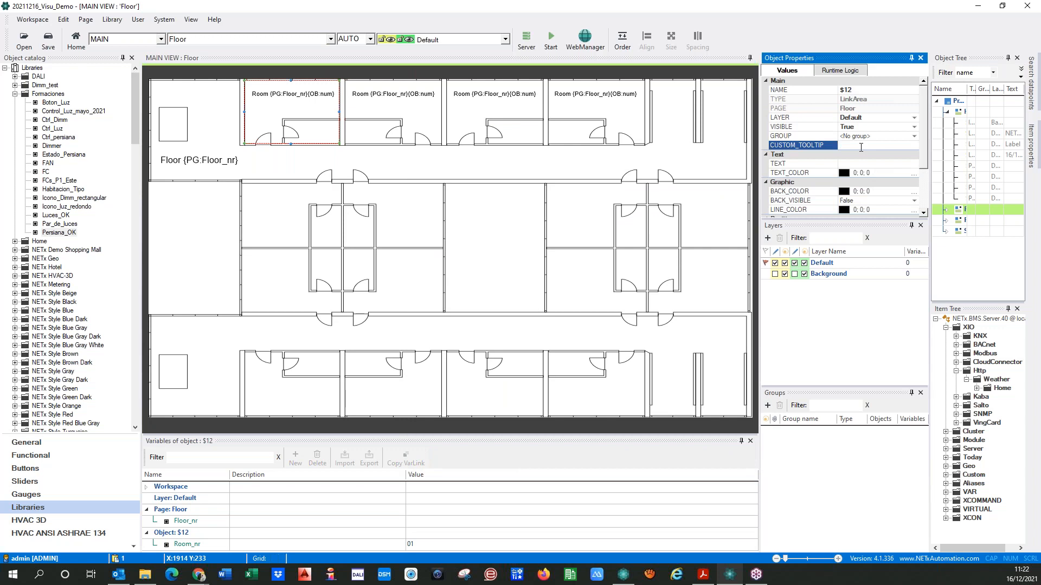
type("Go to Room")
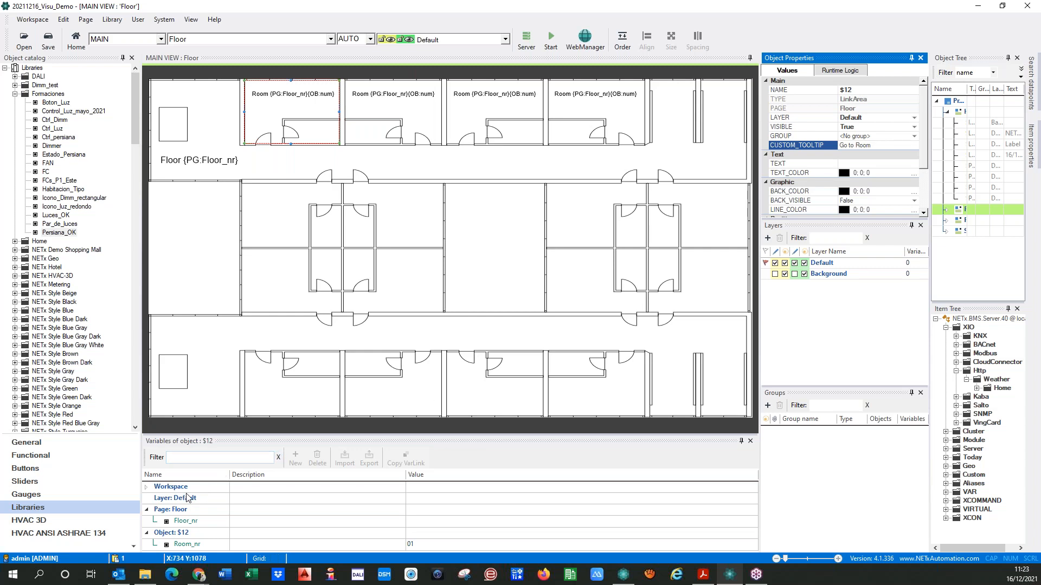
left_click(163, 522)
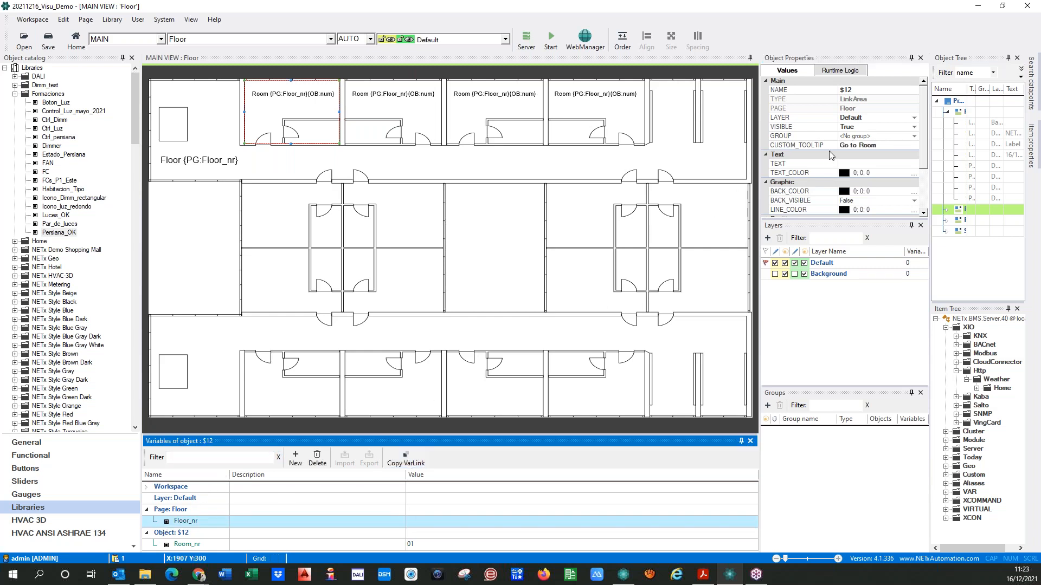
left_click(892, 146)
type("{PG:Floor_nr}")
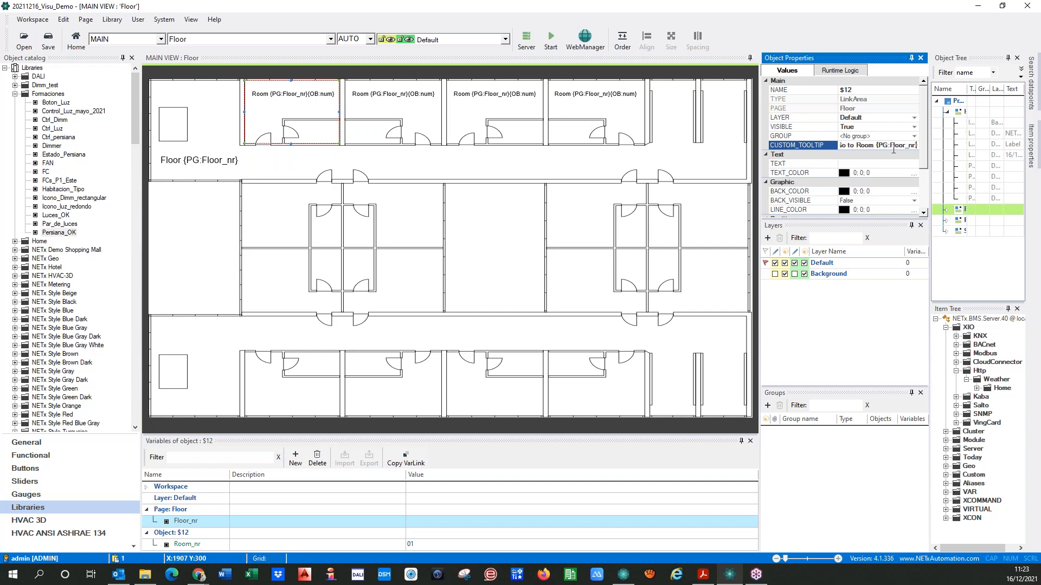
Append the object variable Room_nr to the end of the link area's custom tooltip
left_click(153, 544)
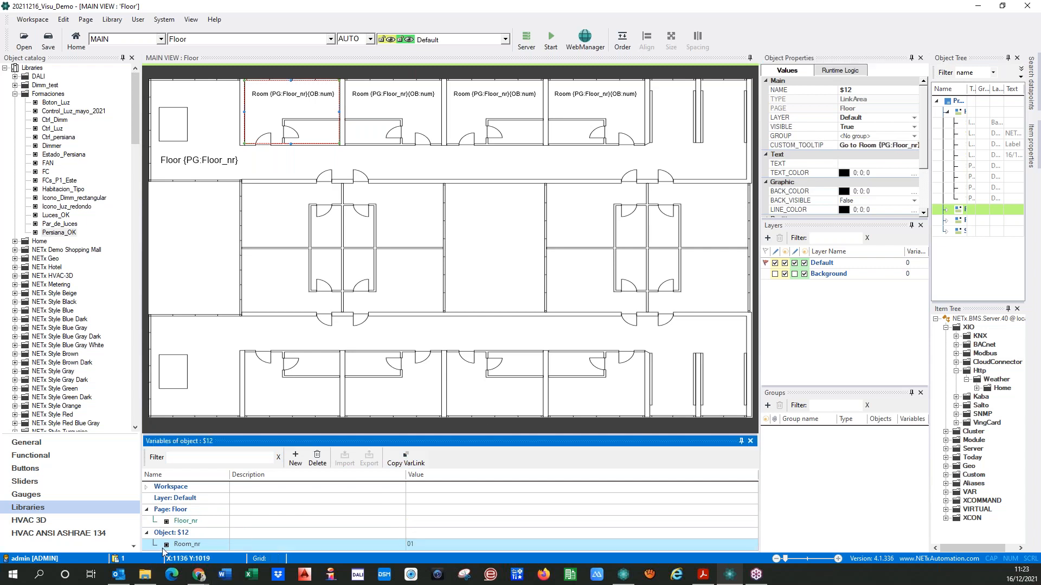
left_click(909, 147)
key("End")
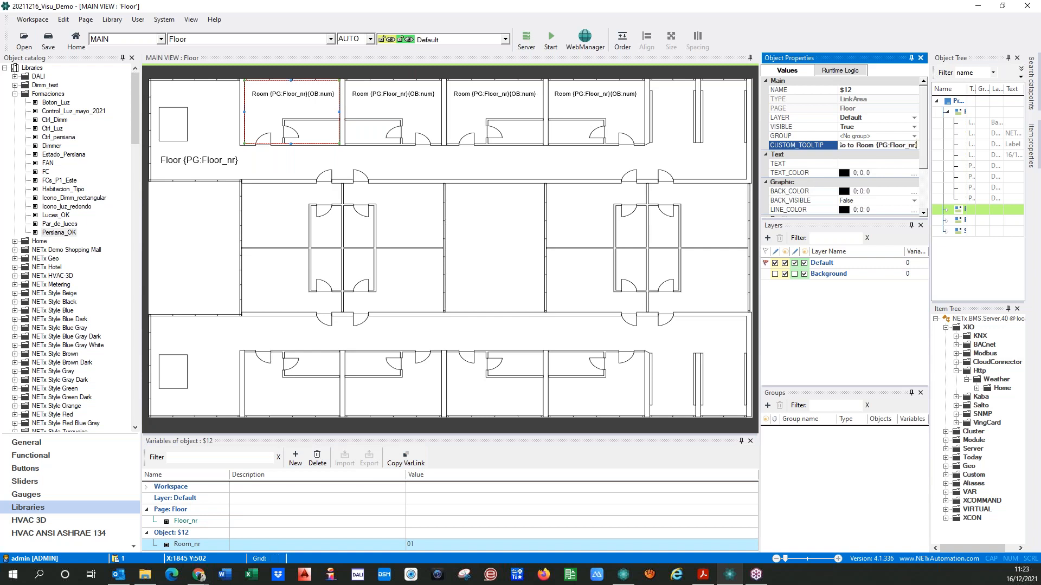
type("{OB:Room_nr}")
Extend the custom tooltip with the line break code {CH:NL} and begin an item value placeholder with {IV
type("{CH:NL}{IV")
Switch to NETx Core Server Studio and expand the item tree to Room 0101 under Module, GRMS, Hotel
left_click(630, 576)
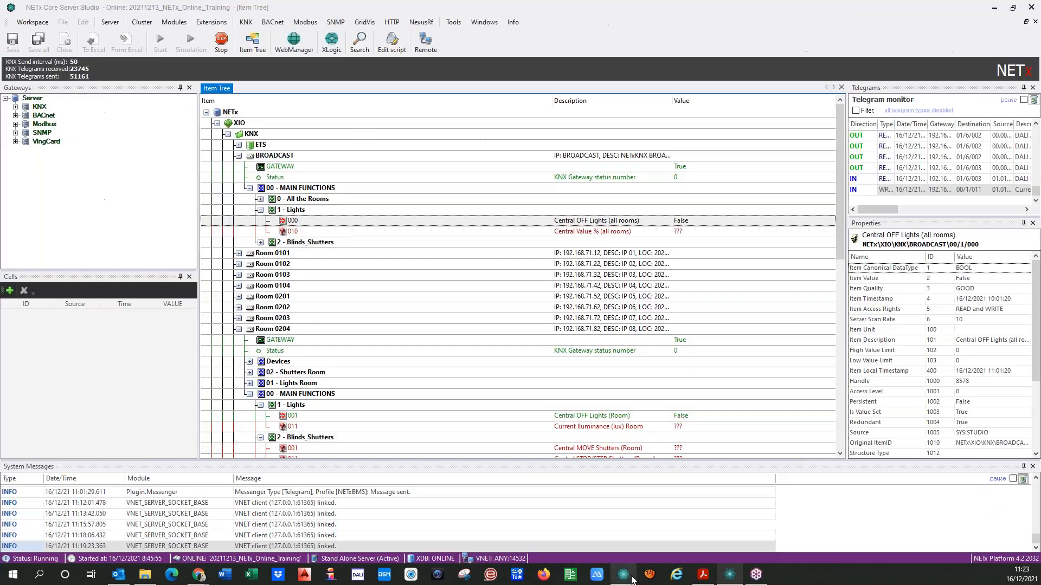
left_click(228, 133)
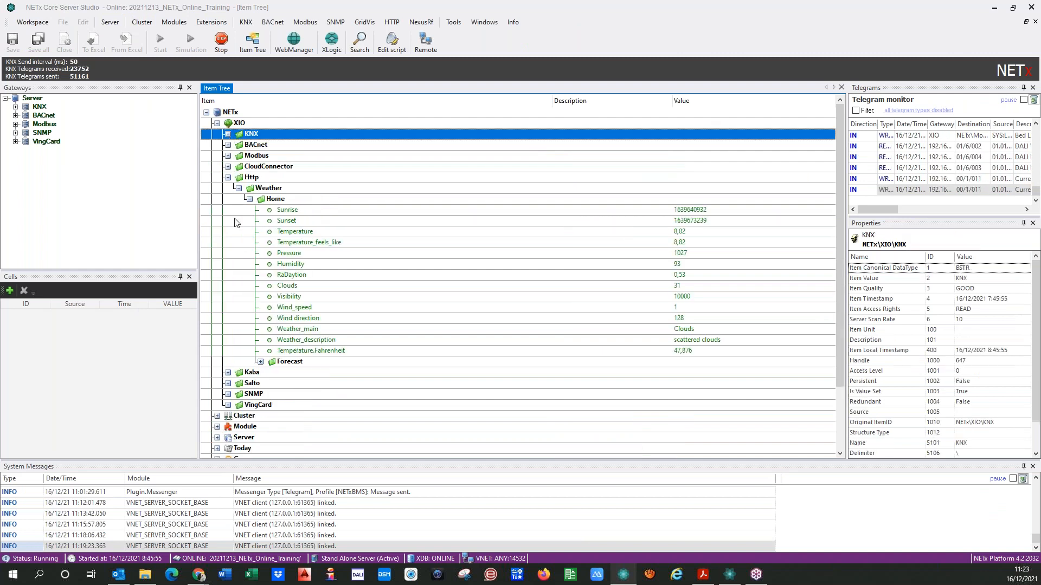
left_click(227, 177)
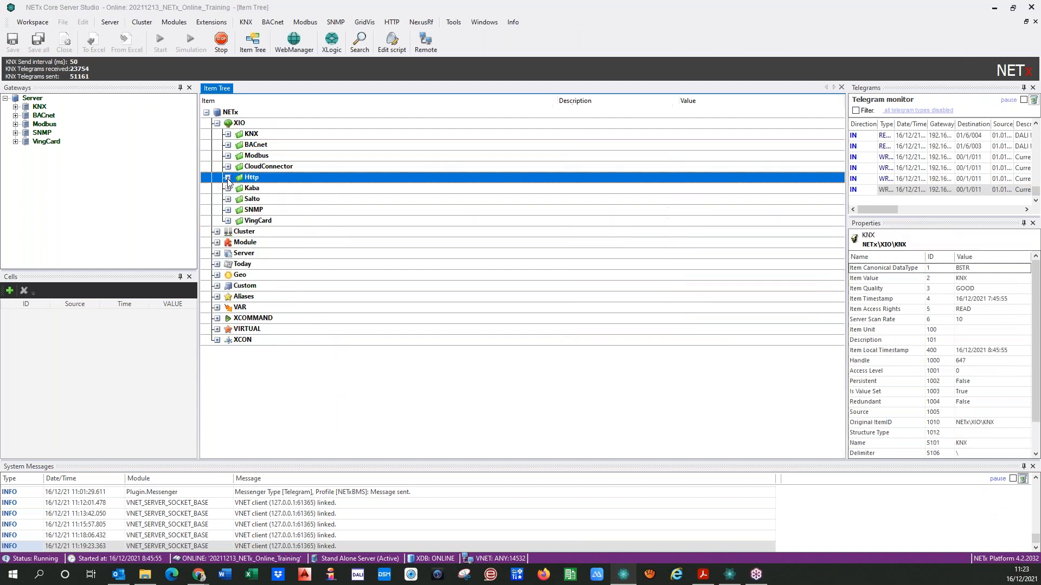
left_click(216, 242)
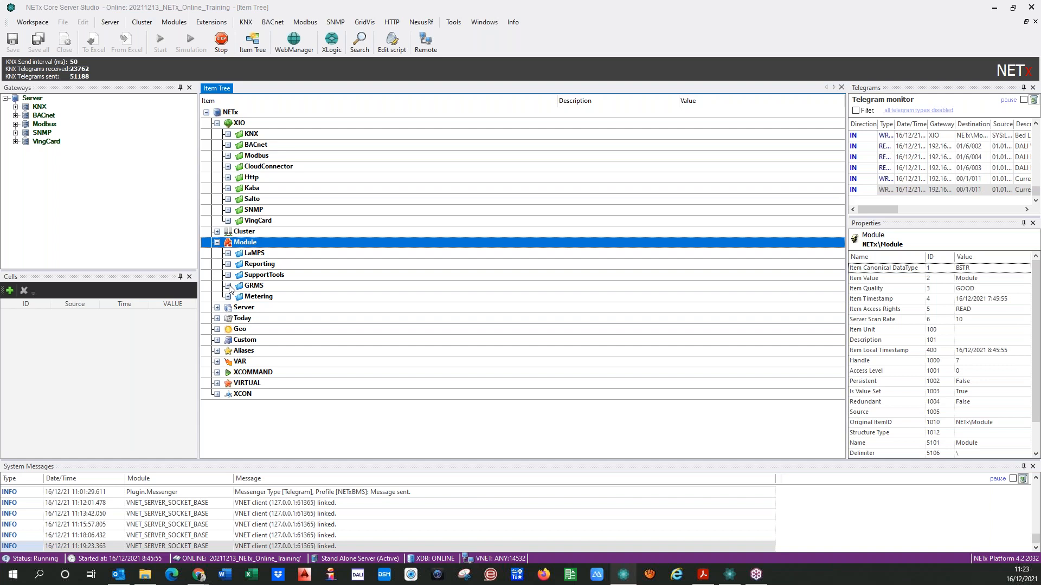
left_click(227, 285)
left_click(239, 297)
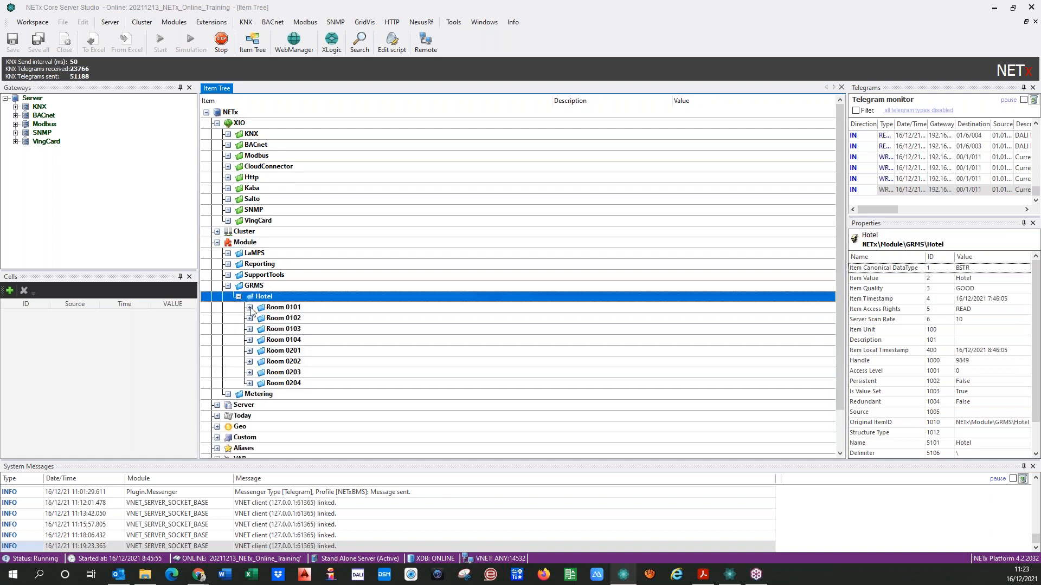
left_click(249, 307)
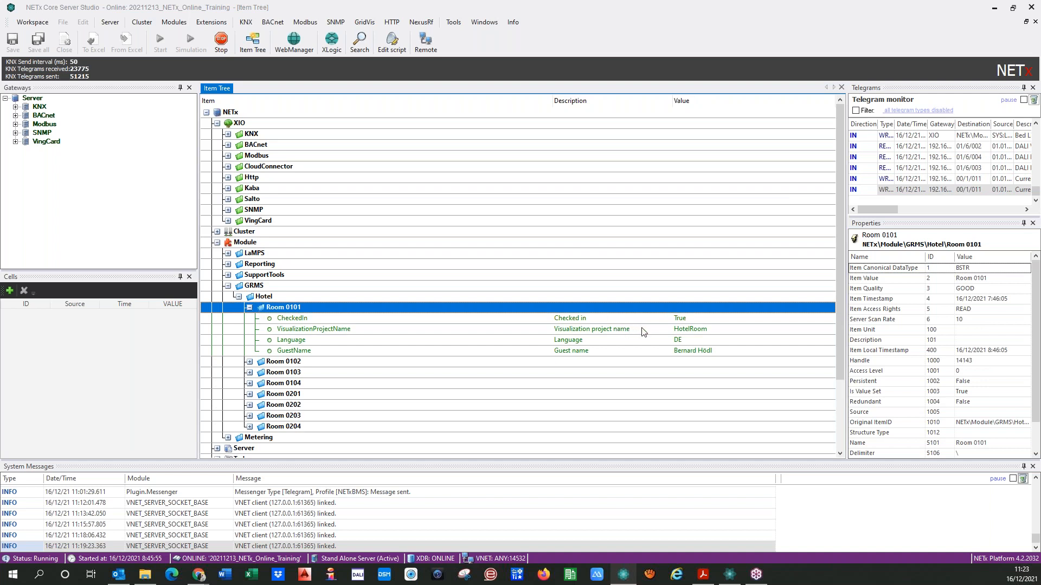
Look through Room 0101's items and copy the full item path of GuestName
left_click(655, 320)
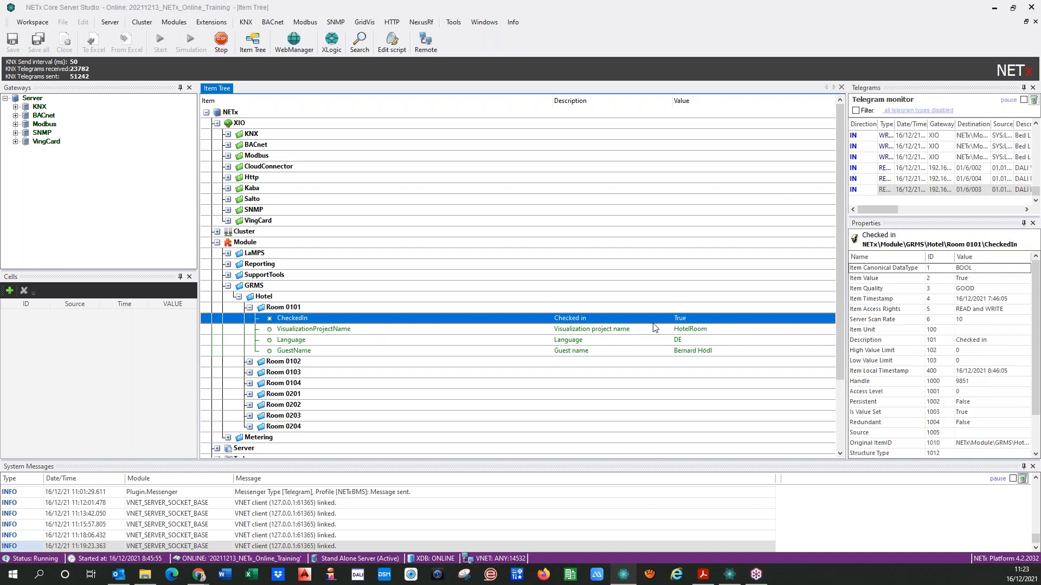
left_click(606, 331)
left_click(613, 351)
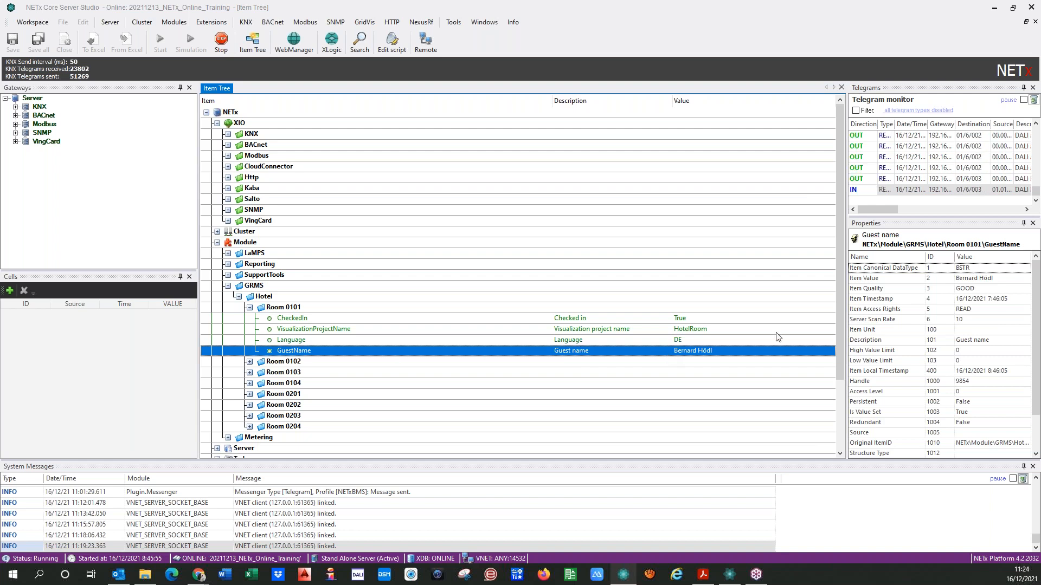
left_click_drag(1026, 244, 862, 245)
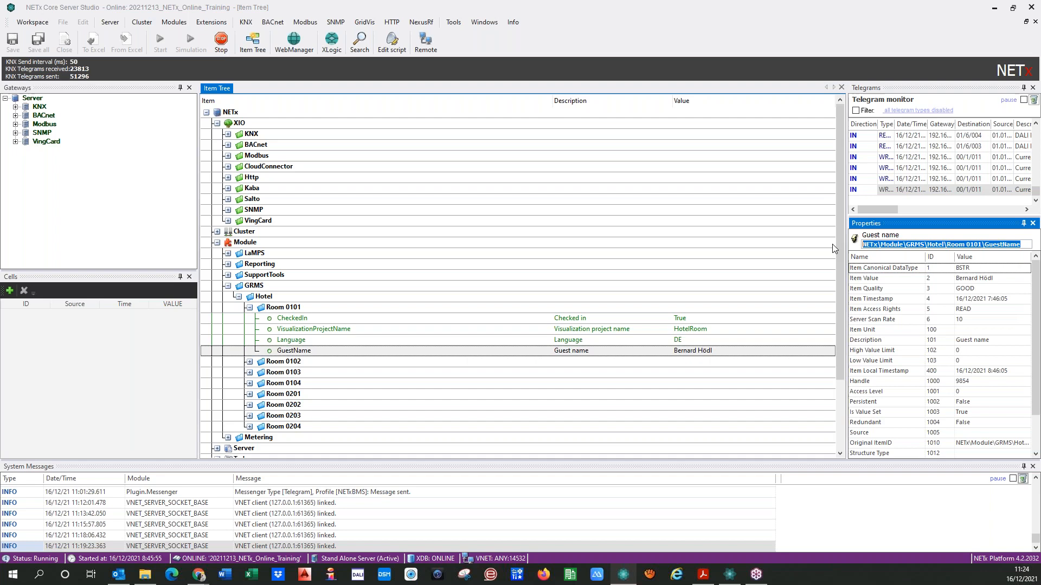
Switch back to the visualization editor and paste the GuestName item path at the end of the link area's custom tooltip
left_click(729, 574)
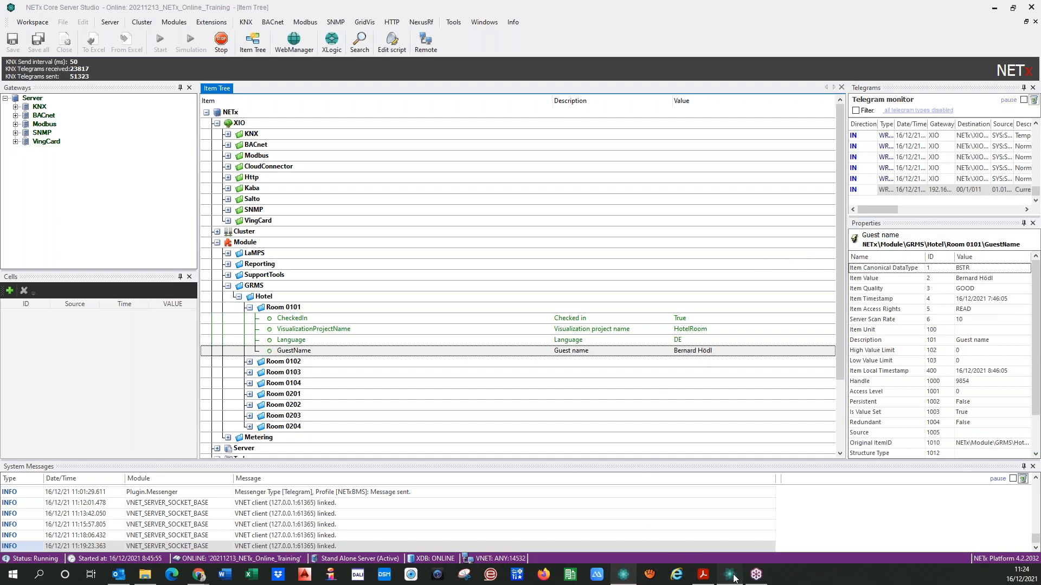
left_click(914, 146)
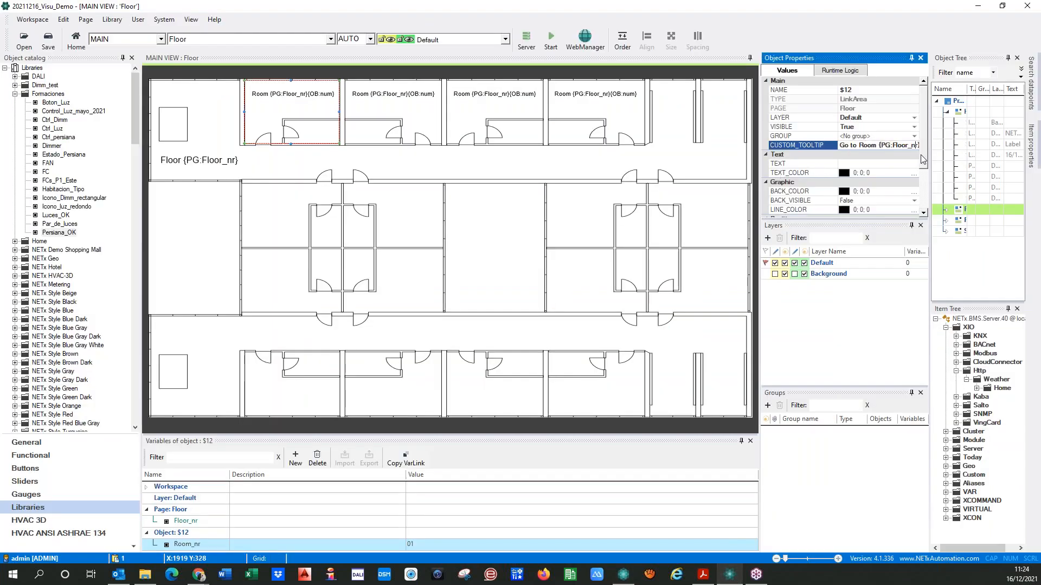
key("Right")
key("Right")
key("Right")
key("Right")
key("Right")
key("Right")
key("Right")
key("Right")
key("Right")
key("Right")
key("Right")
key("Right")
key("Right")
key("Right")
key("Right")
key("Right")
key("Right")
key("Right")
key("Right")
key("Right")
key("ctrl+v")
Try to copy the variable link of the Floor page's Floor_nr variable for use in the link area's custom tooltip
left_click(162, 525)
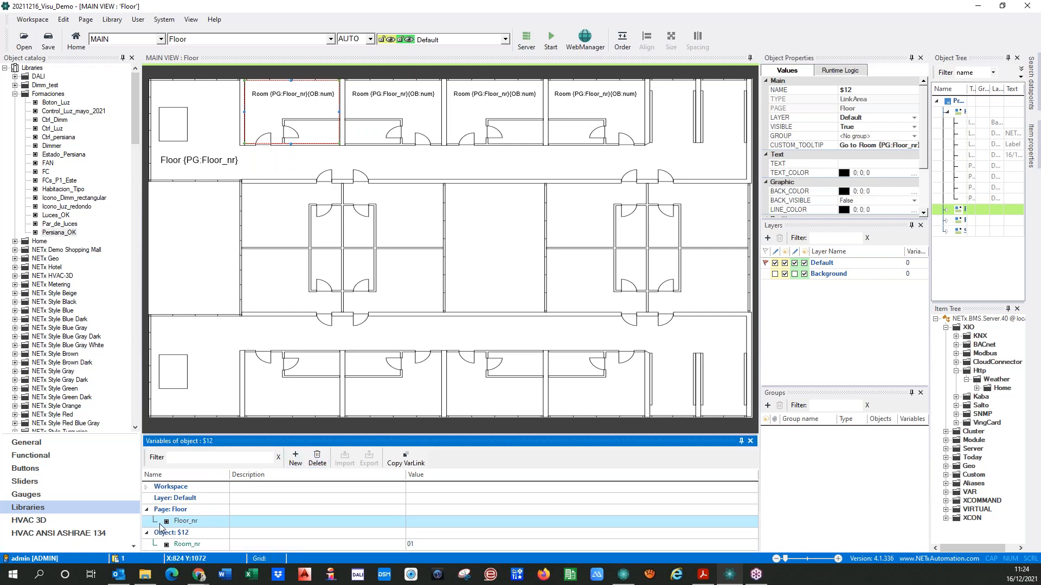
left_click(403, 462)
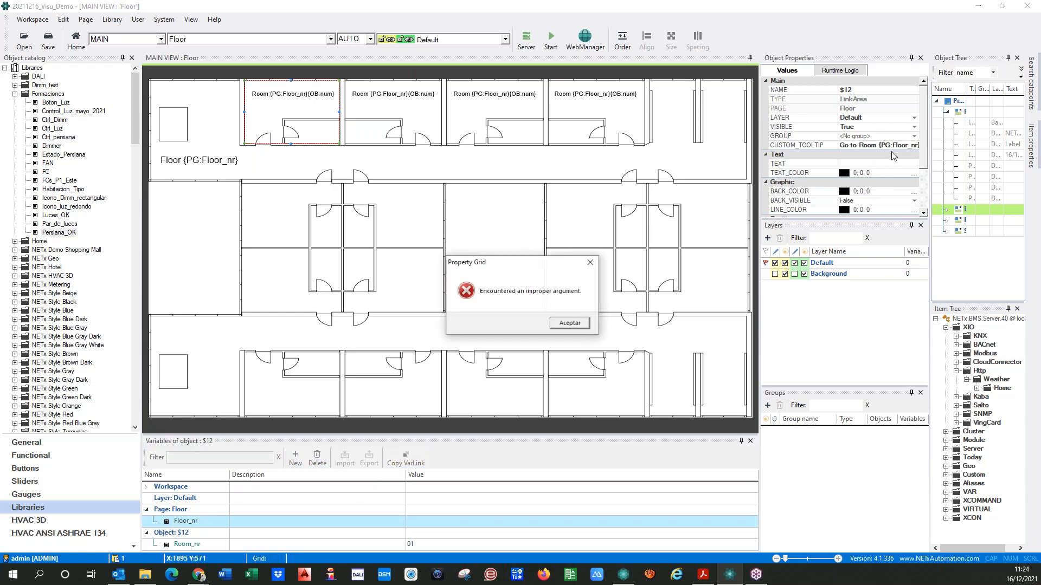
left_click(570, 323)
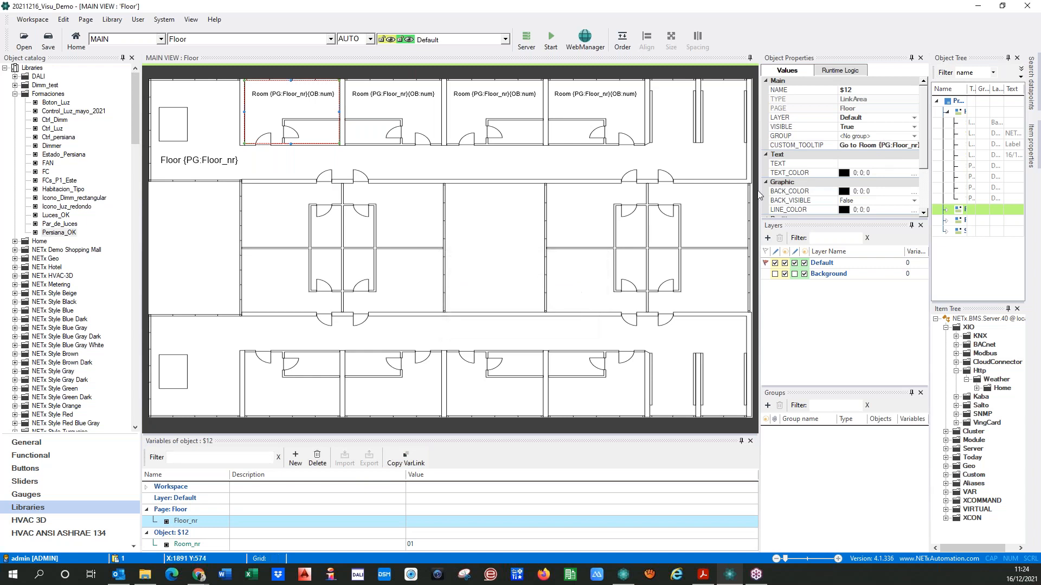
Widen the object properties and replace the first 01 of the room number in the tooltip's GuestName path with {PG:
left_click_drag(758, 194, 307, 194)
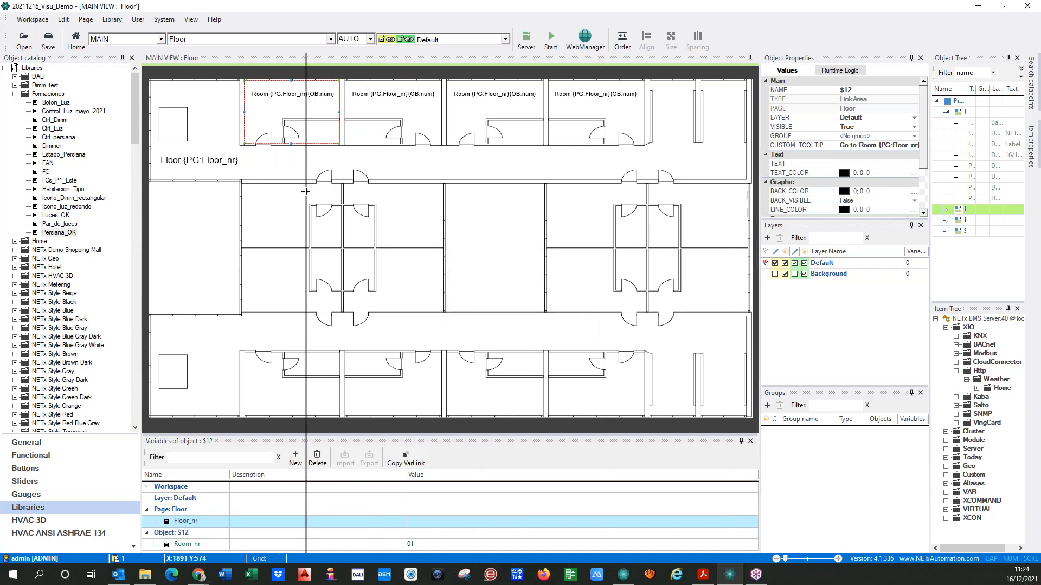
left_click(883, 145)
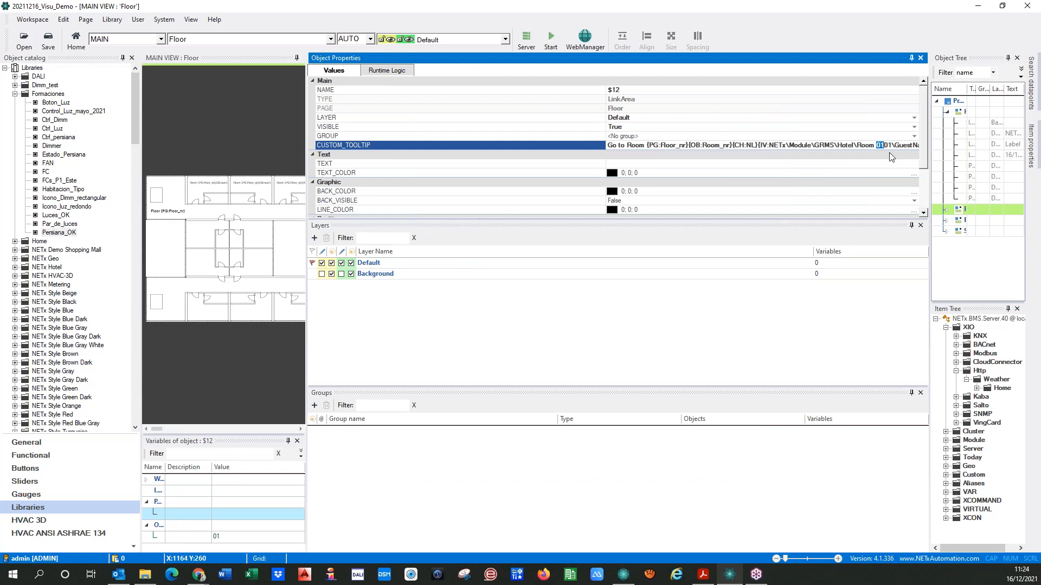
type("{PG:")
Widen the name column of the variables list to read the page and object variable names, and restore the page view's width
left_click_drag(166, 468, 255, 468)
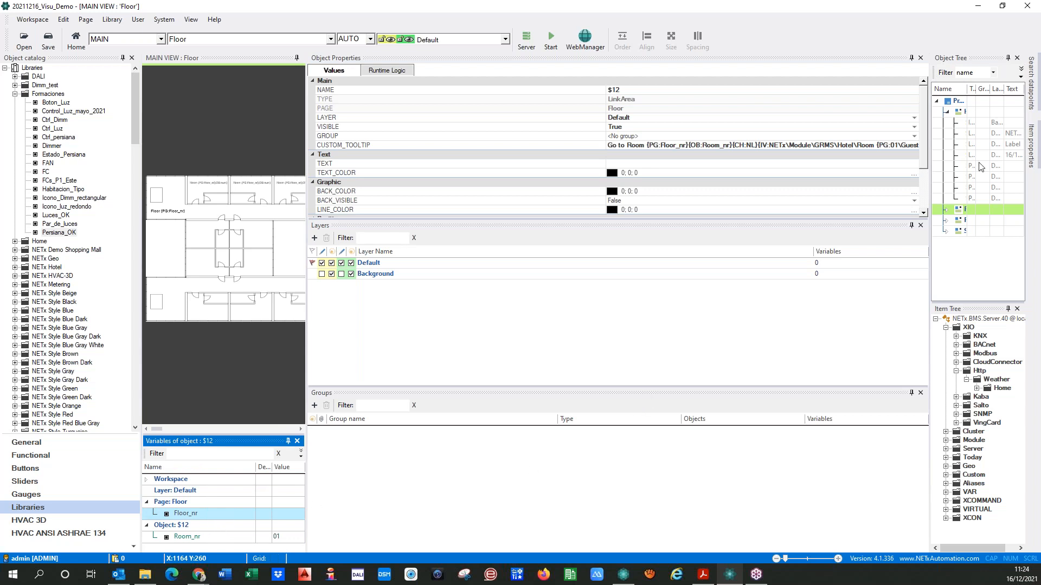
left_click(910, 149)
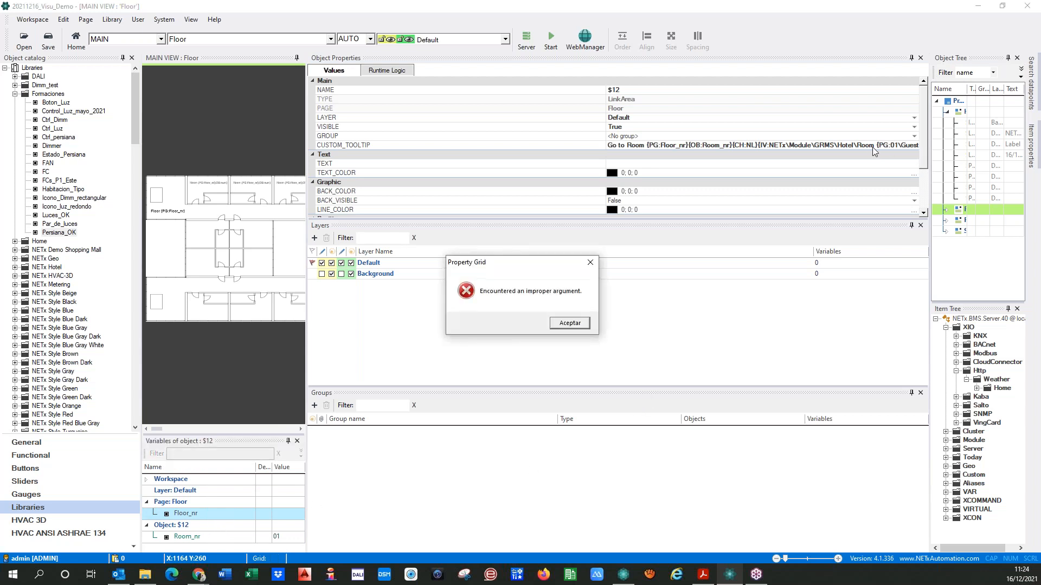
left_click(566, 324)
left_click(562, 329)
left_click(587, 266)
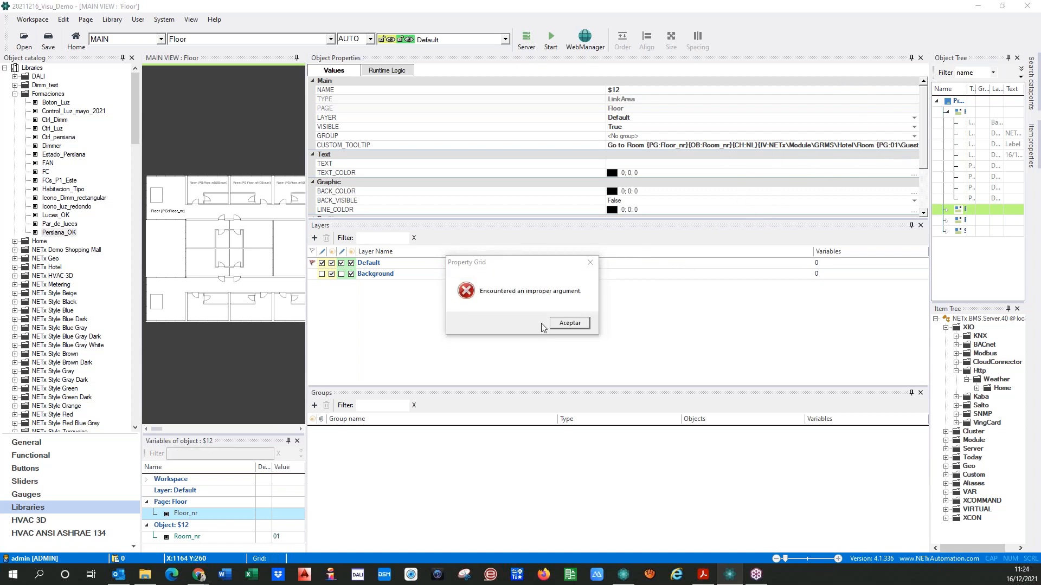
left_click(562, 327)
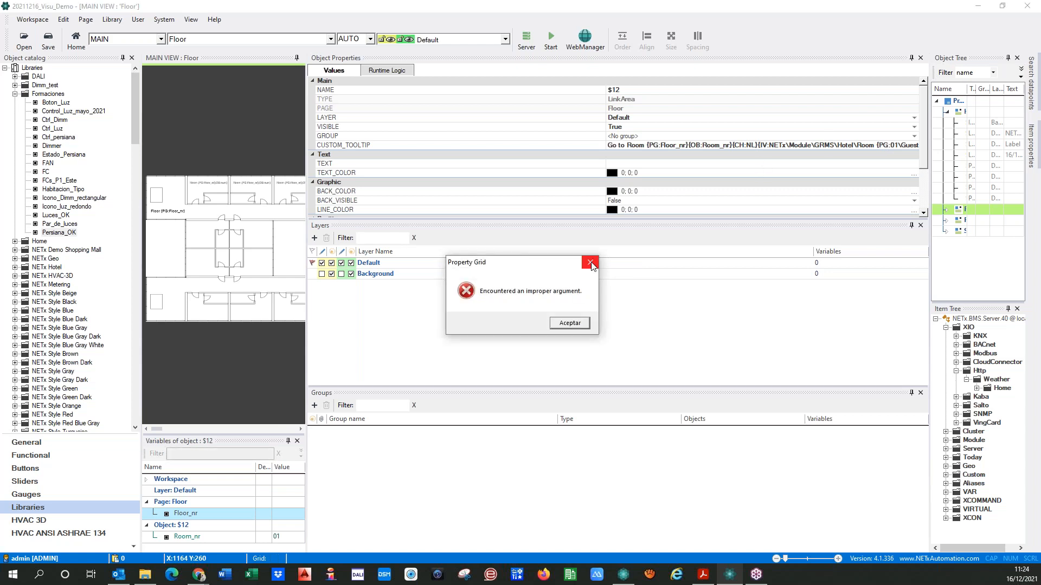
left_click(590, 263)
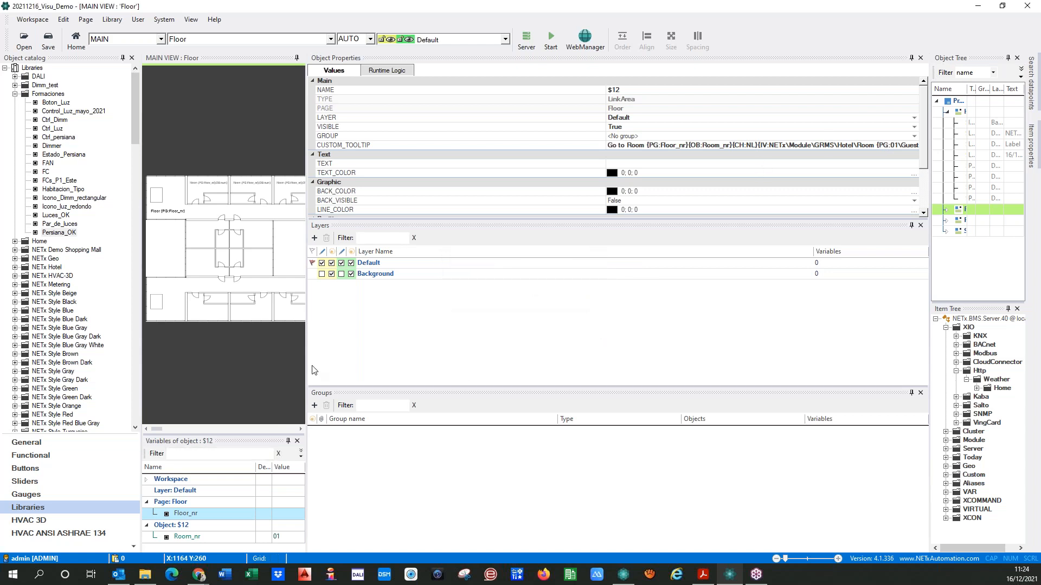
left_click_drag(309, 361, 708, 359)
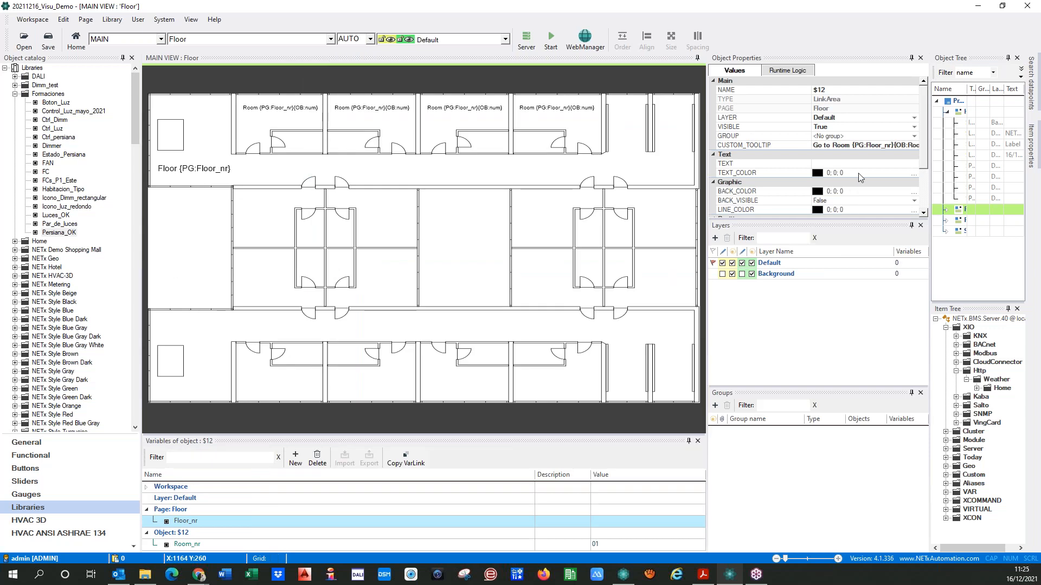
Complete the floor placeholder in the custom tooltip's GuestName path as {PG:Floor_nr}
left_click(892, 145)
key("Right")
key("Right")
key("Right")
key("Right")
key("Right")
key("Right")
key("Right")
key("Right")
key("Right")
key("Right")
key("Right")
key("Right")
key("Right")
key("Right")
key("Right")
key("Right")
key("Right")
key("Right")
key("Right")
key("Right")
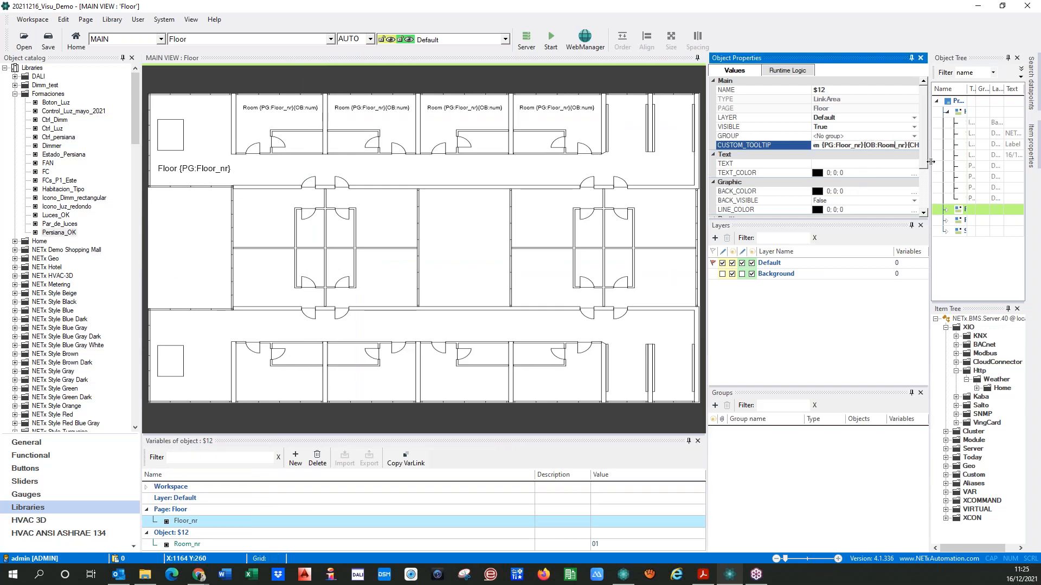
key("Right")
key("Right")
key("Right")
key("Right")
key("Right")
key("Right")
key("Right")
key("Right")
key("Right")
key("Right")
key("Right")
key("Right")
key("Right")
key("Right")
key("Right")
key("Right")
key("Right")
key("Right")
key("Right")
key("Right")
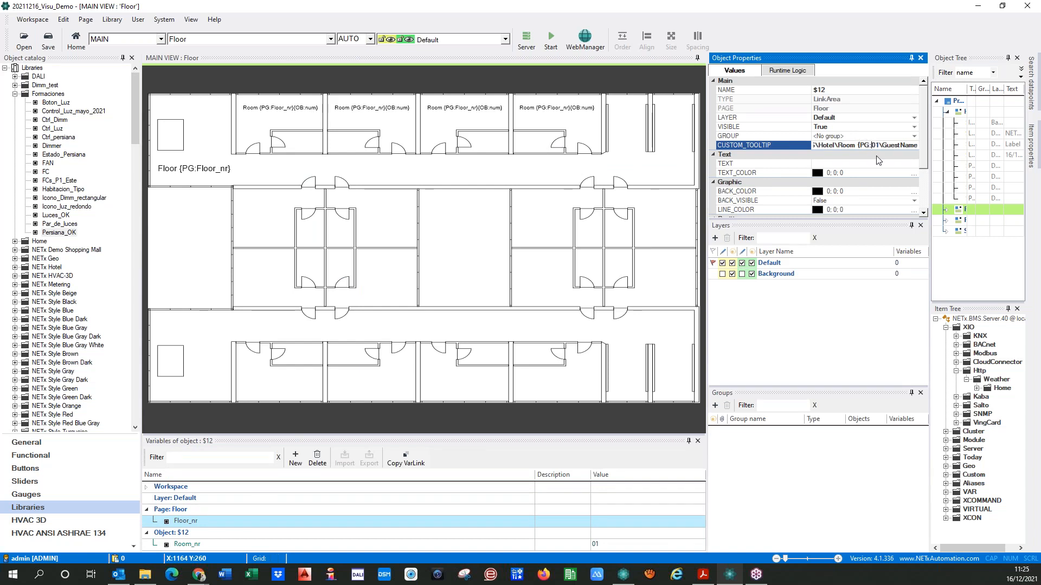
type("Floo")
type("r_")
type("nr")
type("}")
type("{PG")
type(":Room_")
Replace the remaining 01 in the GuestName path with {PG:Room_nr} and close the item value placeholder after GuestName with }
key("Right")
key("Right")
key("Right")
key("Right")
key("Right")
type("{")
key("Left")
key("Left")
key("Left")
key("Left")
key("Left")
key("Left")
key("Left")
key("Left")
key("Left")
key("Left")
key("Left")
key("Left")
key("Left")
key("Left")
key("Left")
key("Left")
key("Left")
key("Left")
key("Left")
key("Left")
key("Left")
key("Left")
key("Left")
key("Left")
key("Left")
key("Left")
key("Left")
key("Left")
key("Left")
key("Left")
key("Left")
key("Left")
key("Left")
key("Left")
key("Left")
key("Left")
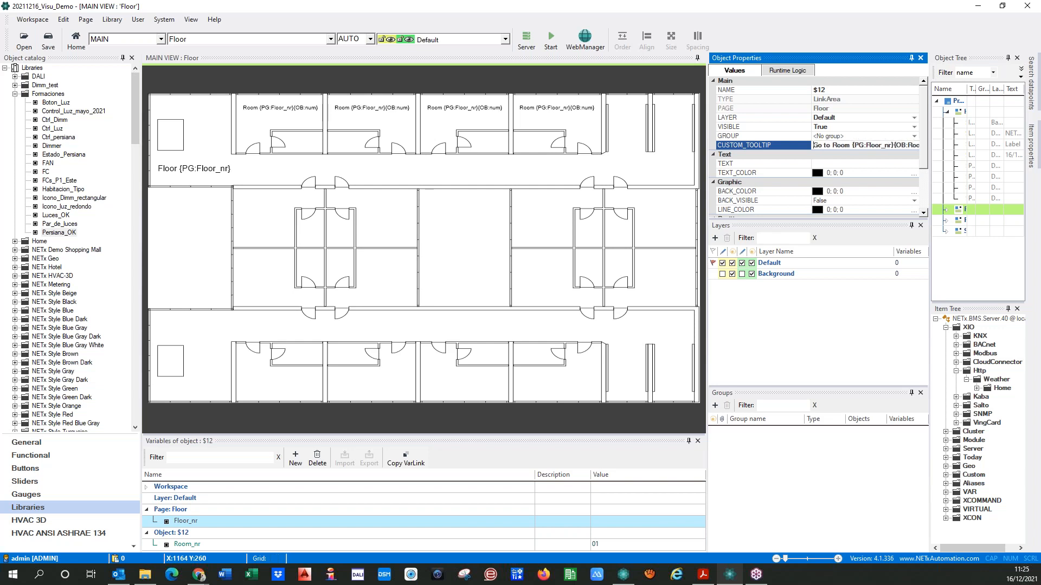
left_click(858, 337)
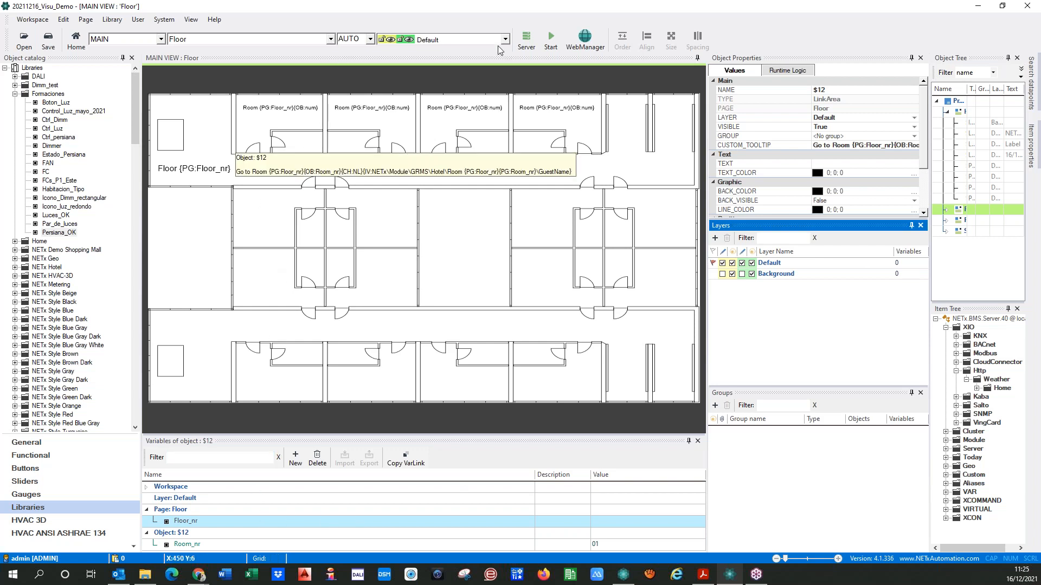
Start the visualization and save the 20211216_Visu_Demo workspace
left_click(551, 39)
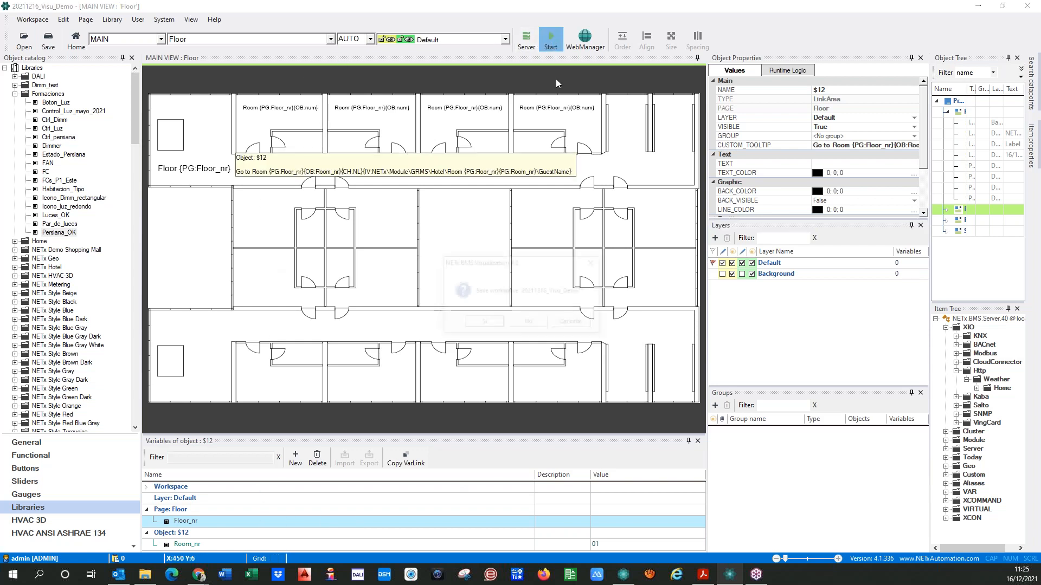
left_click(484, 323)
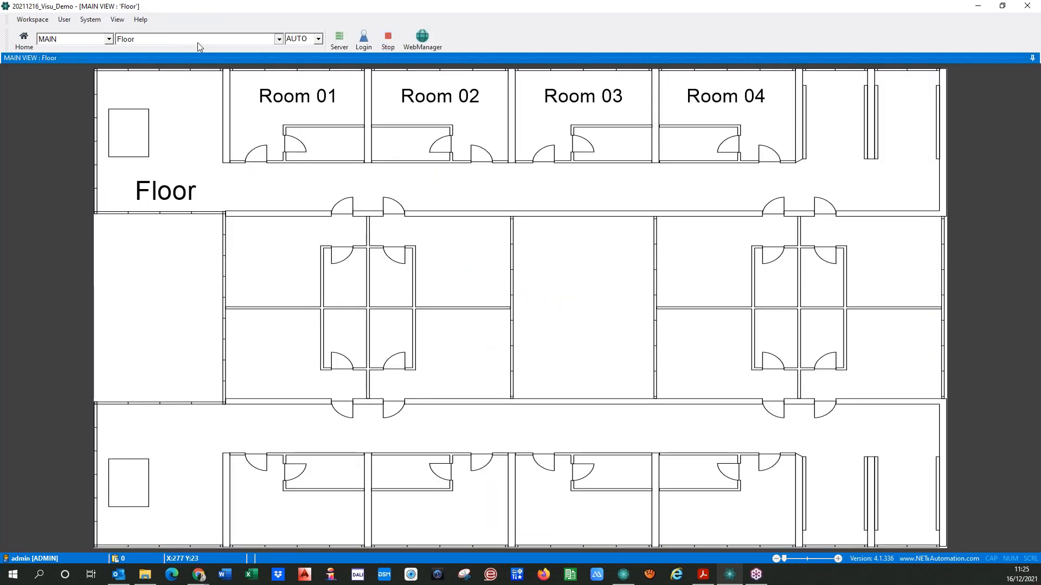
From the Home page, open Floor 01 and test the Room 0101 link's tooltip and target page
left_click(197, 40)
left_click(131, 59)
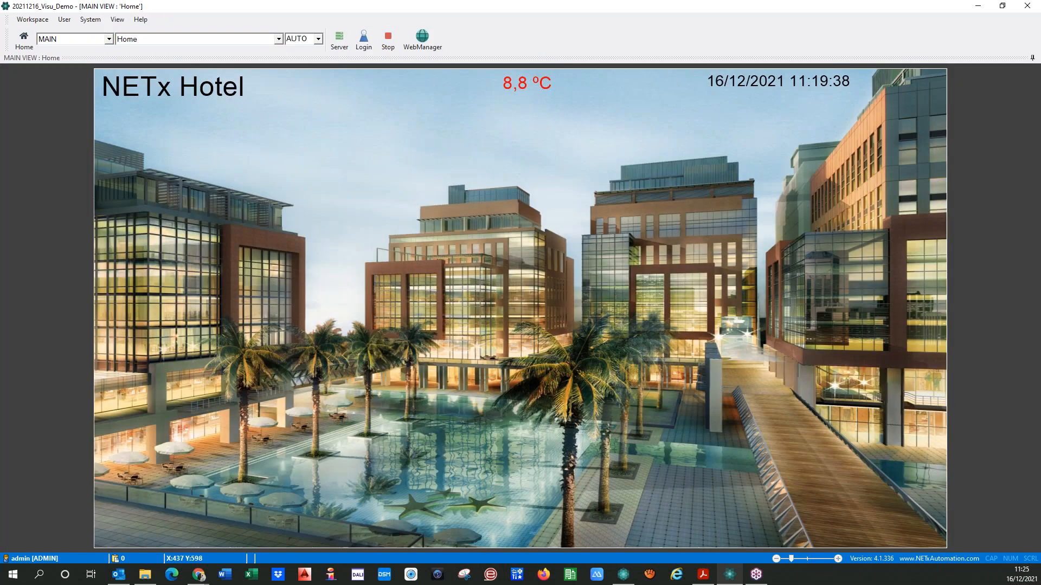
left_click(146, 353)
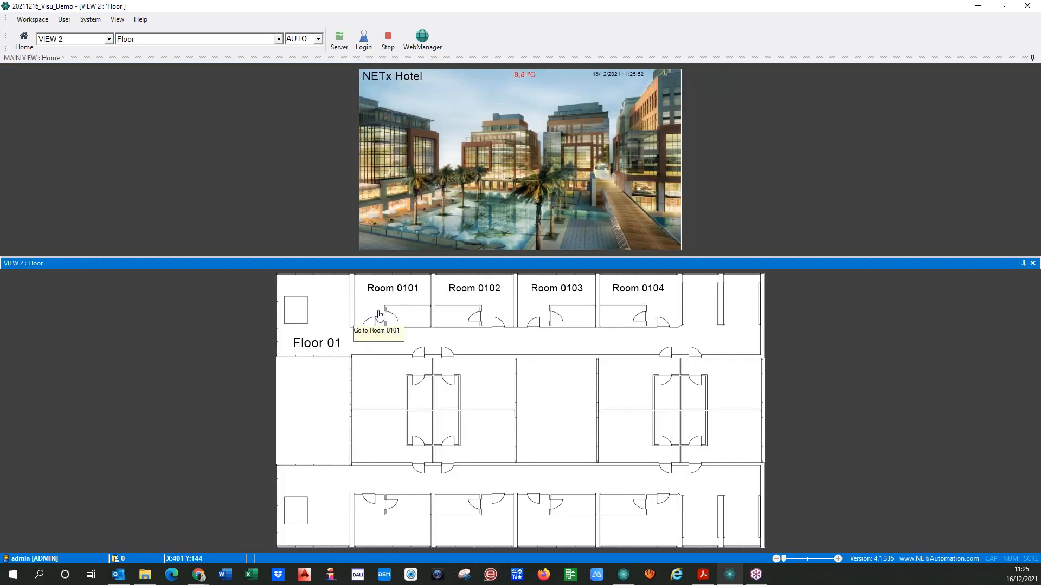
left_click(404, 311)
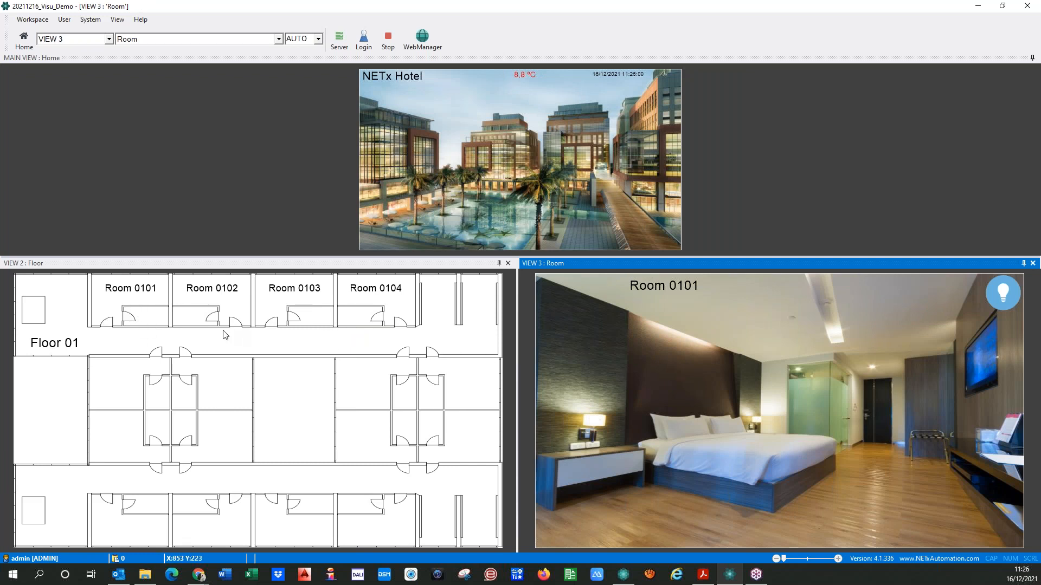
Test the Room 0101 link and switch floors from the Home page, including Floor 02, before stopping the visualization
left_click(124, 308)
left_click(430, 186)
left_click(104, 298)
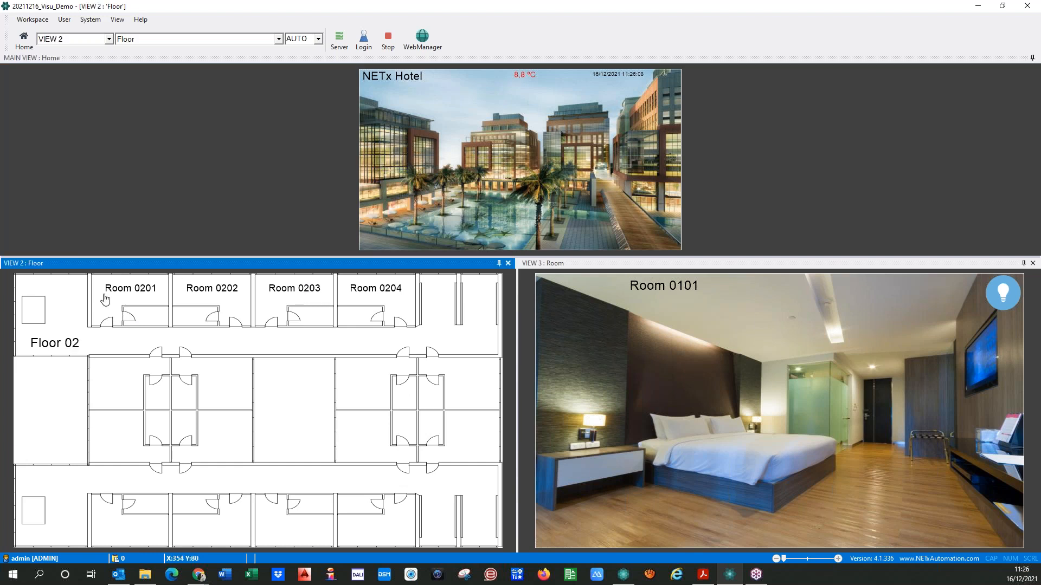
left_click(381, 179)
left_click(165, 356)
left_click(387, 37)
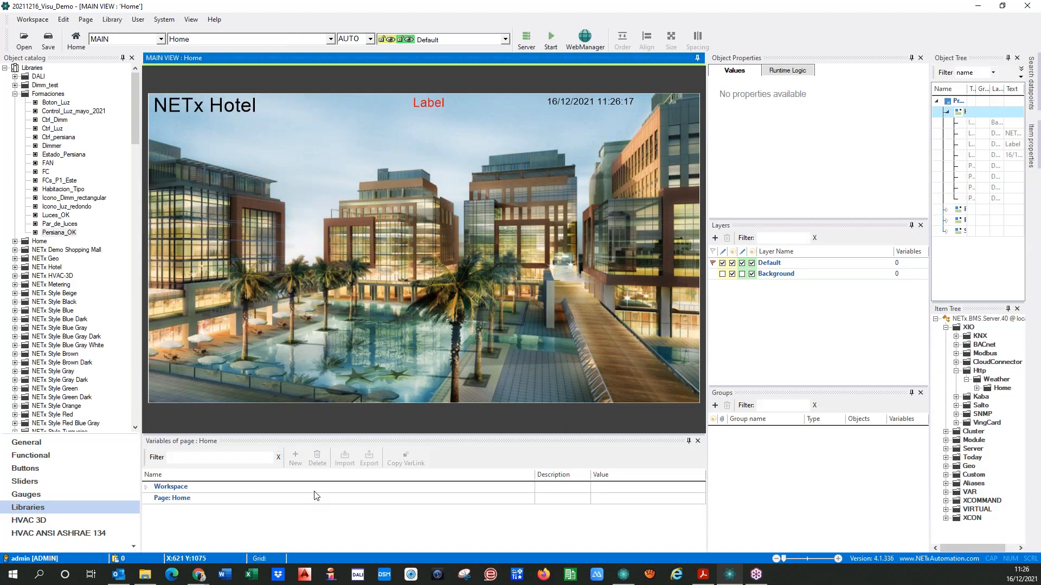
On the Floor page, move the first room label up against the top wall and align all four room labels to the top
left_click(244, 39)
left_click(182, 50)
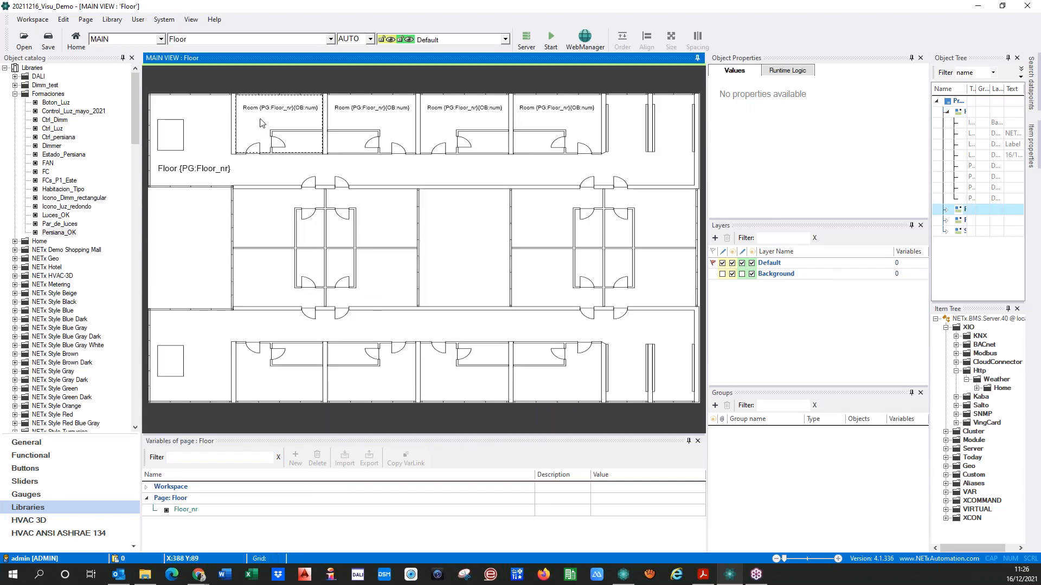
left_click(263, 126)
left_click_drag(262, 123, 262, 101)
left_click(408, 113, "ctrl")
left_click(466, 114, "ctrl")
left_click(572, 121, "ctrl")
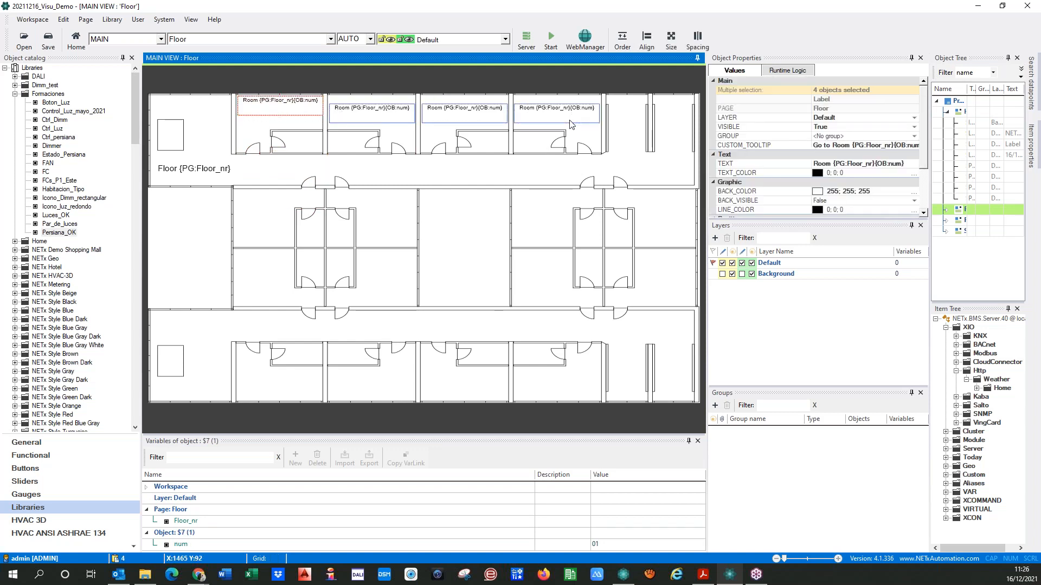
left_click(647, 39)
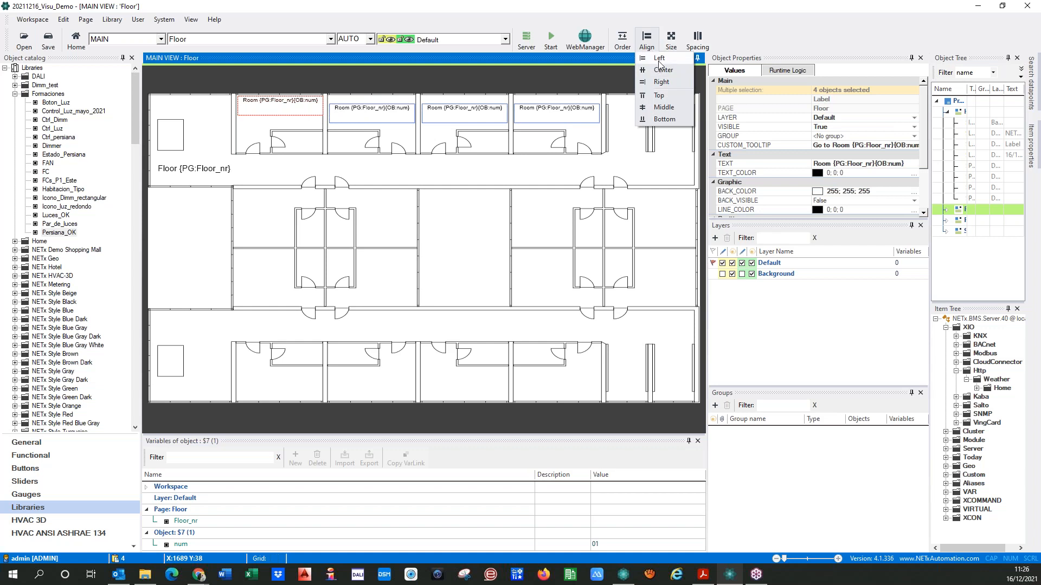
left_click(660, 96)
left_click(253, 124)
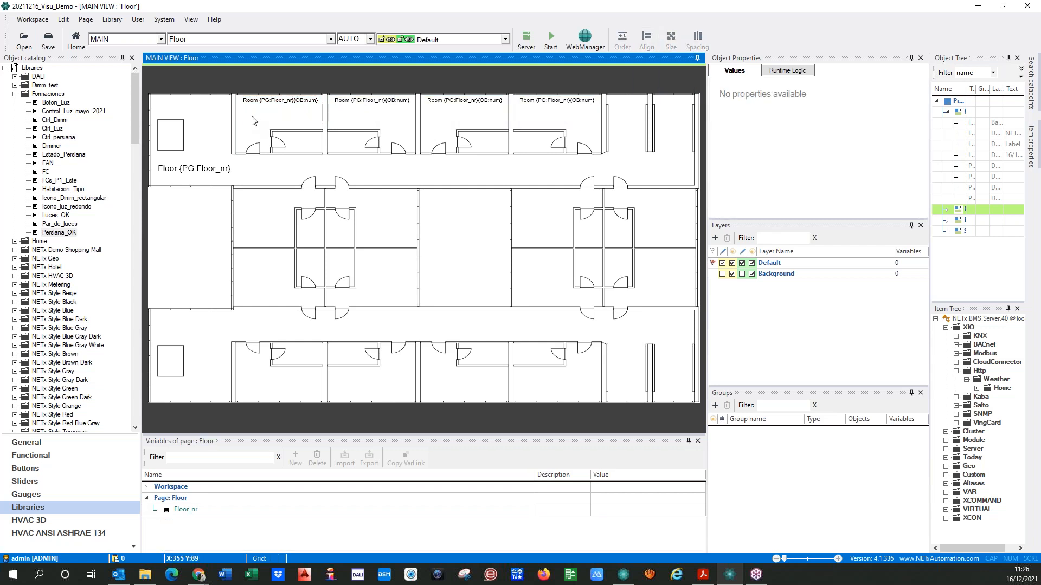
Duplicate the first room label and place the copy just below the original
left_click(249, 100)
key("ctrl+v")
left_click_drag(264, 107, 264, 124)
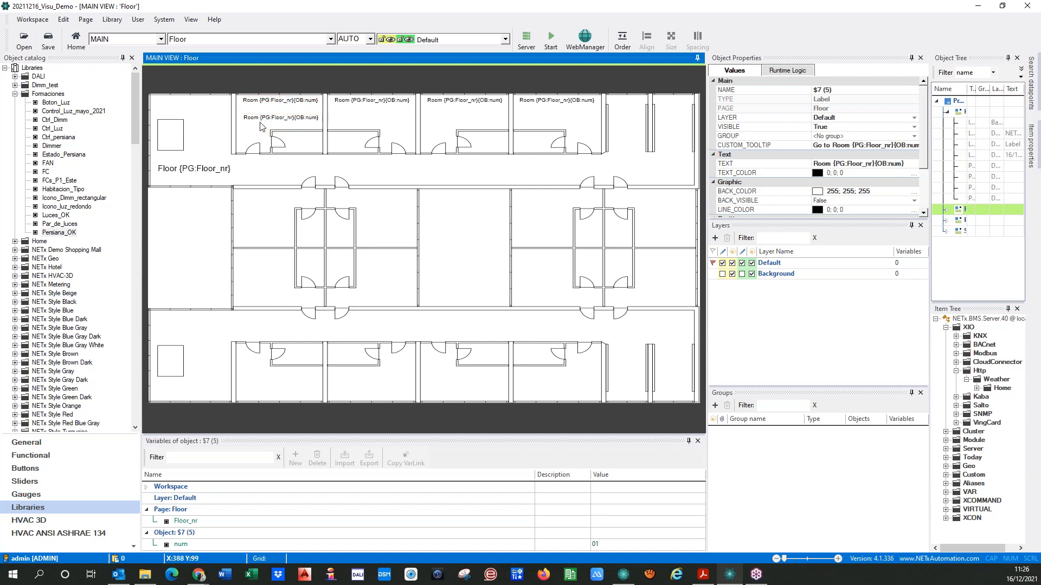
Replace the word Room with Guest: in the copied label's text
double_click(264, 125)
left_click(463, 140)
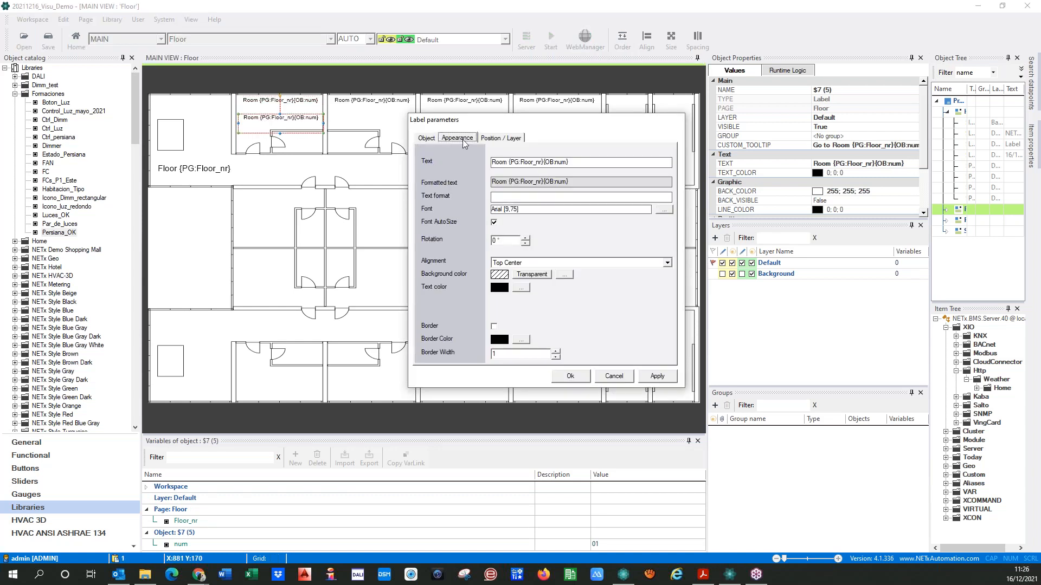
key("Tab")
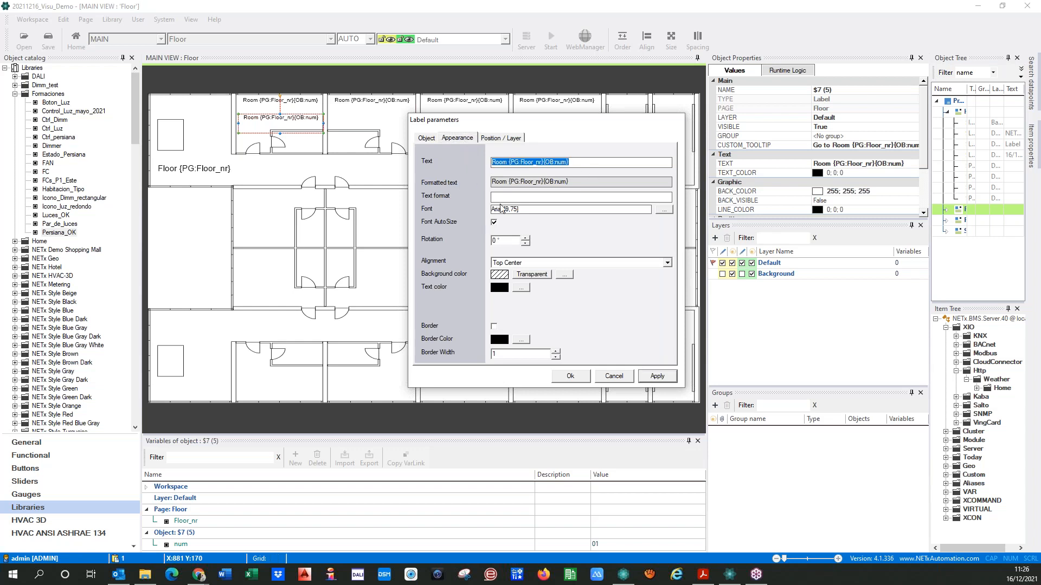
left_click(523, 163)
type("Guest:")
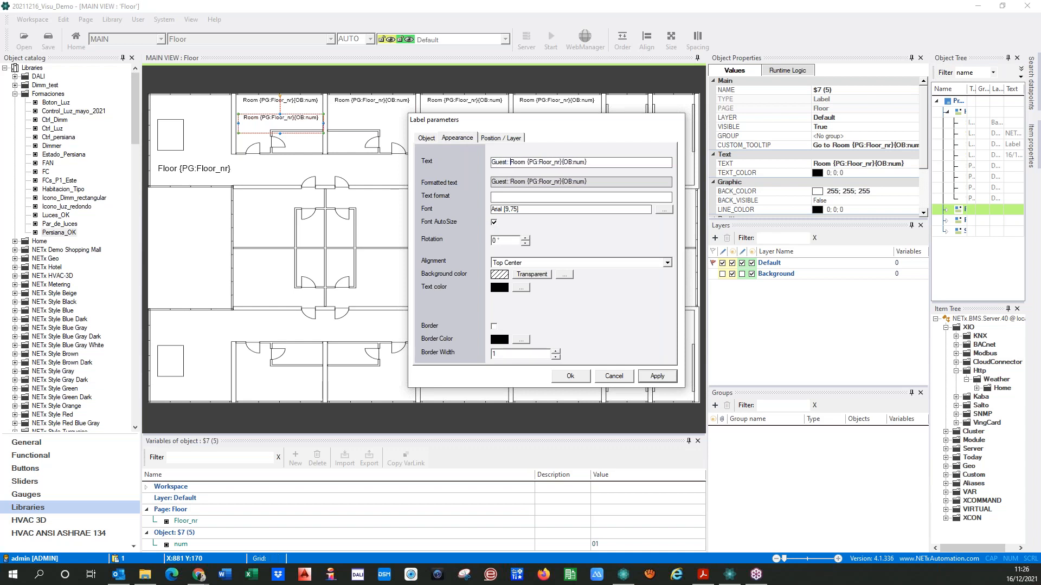
key("shift+Right")
key("shift+Right")
key("shift+Right")
key("shift+Right")
key("Delete")
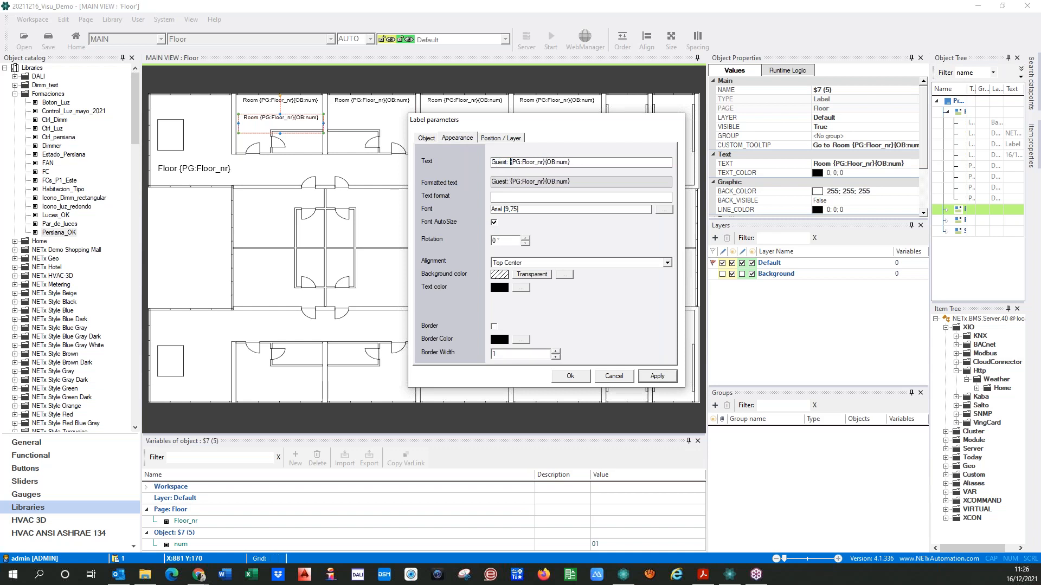
Replace the PG: prefix of the floor placeholder with IV in the Guest label's text
key("Right")
type("IV")
key("Delete")
key("Delete")
key("Delete")
Check the Guest label's custom tooltip for a reusable guest name expression and confirm the label parameters
left_click(880, 145)
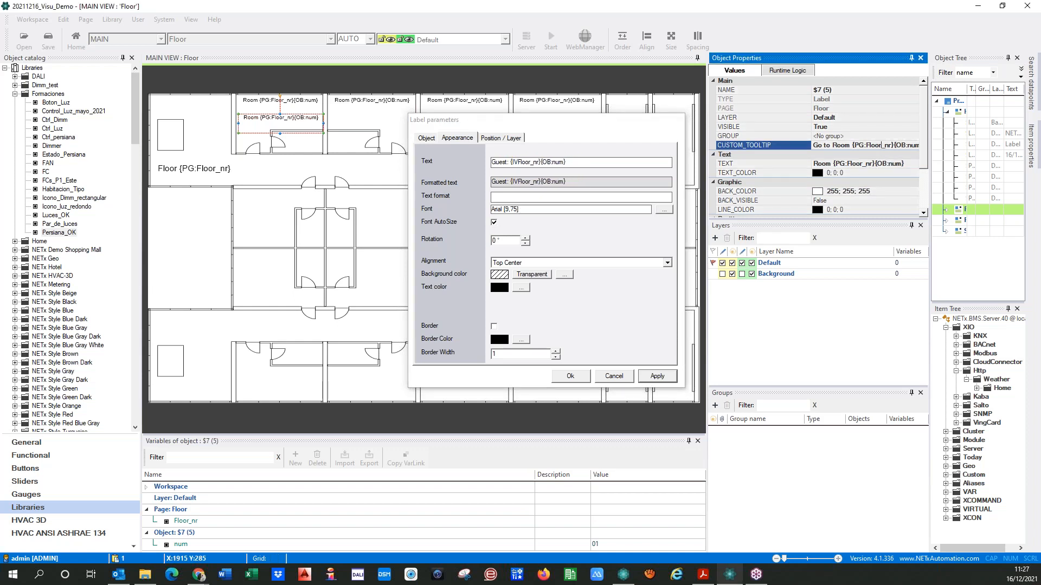
left_click_drag(876, 145, 898, 147)
key("Home")
key("shift+End")
key("Delete")
key("ctrl+v")
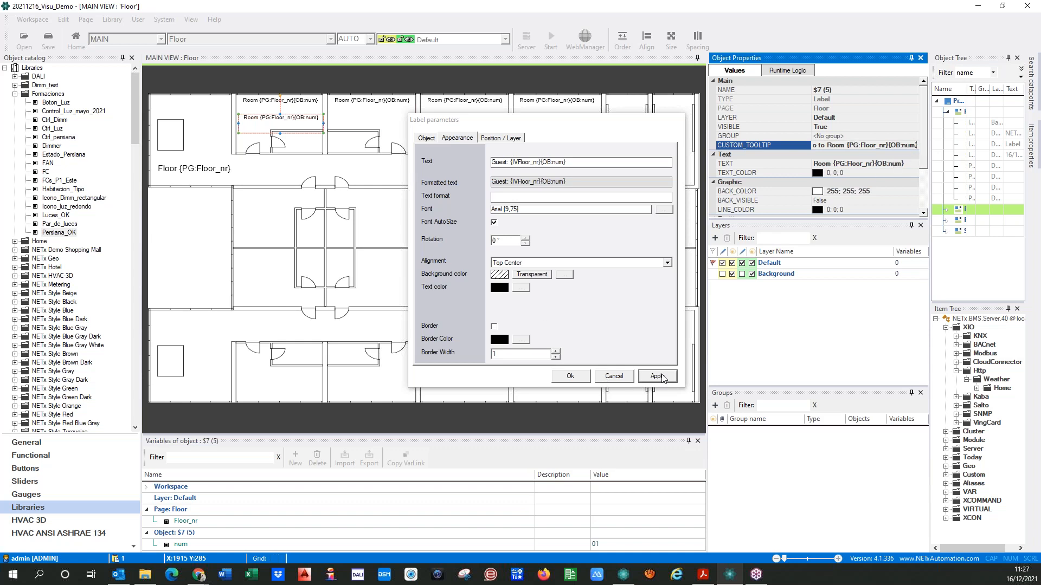
left_click(570, 376)
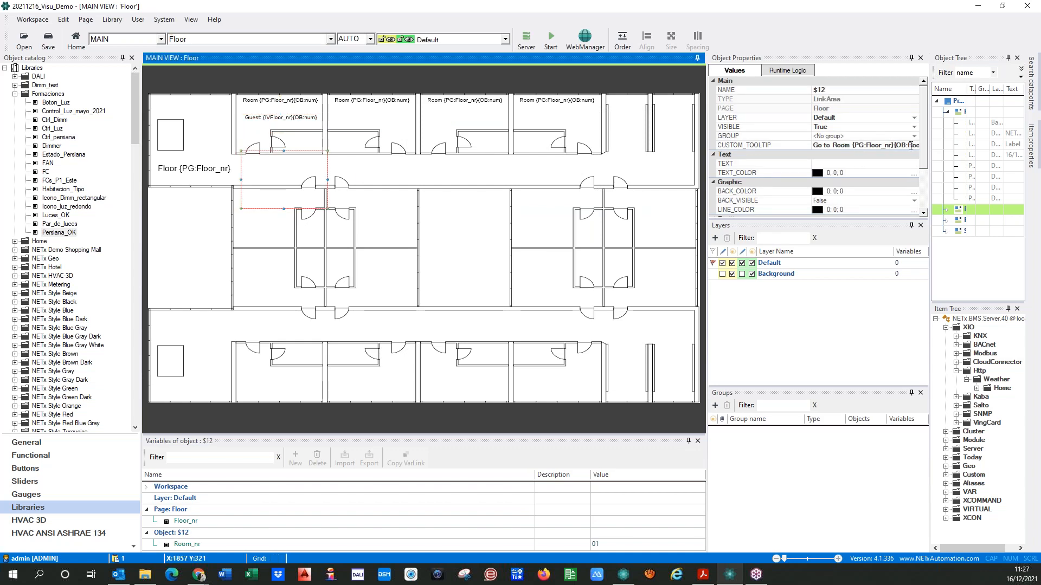
Cut the part from {CH:NL} through the GuestName item value placeholder out of the link area's custom tooltip
left_click(910, 146)
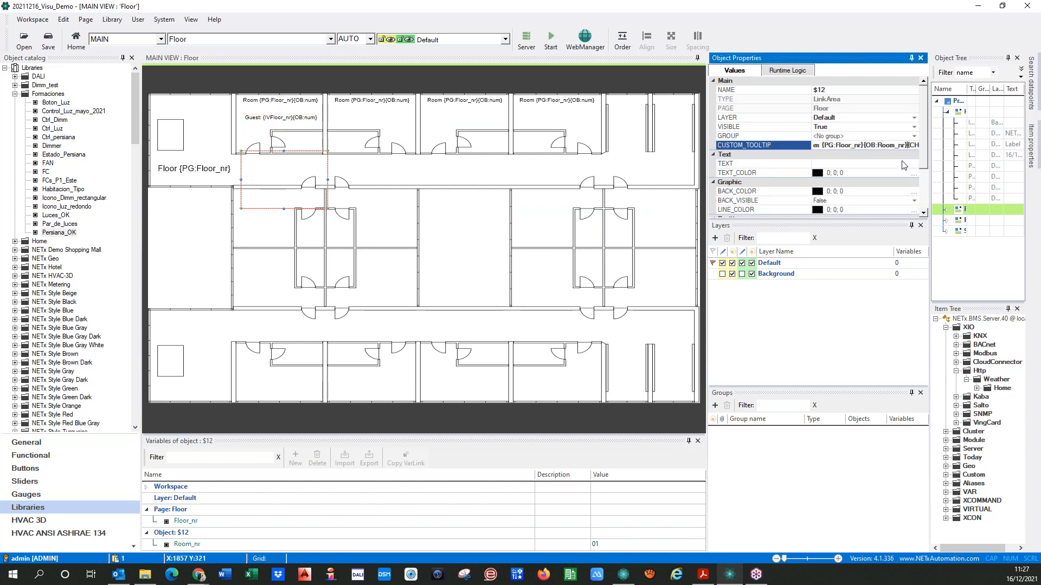
key("shift+Right")
key("shift+Right")
key("shift+Right")
key("shift+Right")
key("shift+Right")
key("shift+Right")
key("shift+Right")
key("shift+Right")
key("shift+Right")
key("shift+Right")
key("shift+Right")
key("shift+Right")
key("shift+Right")
key("shift+Right")
key("shift+Right")
key("shift+Right")
key("shift+Right")
key("shift+Right")
key("shift+Right")
key("shift+Right")
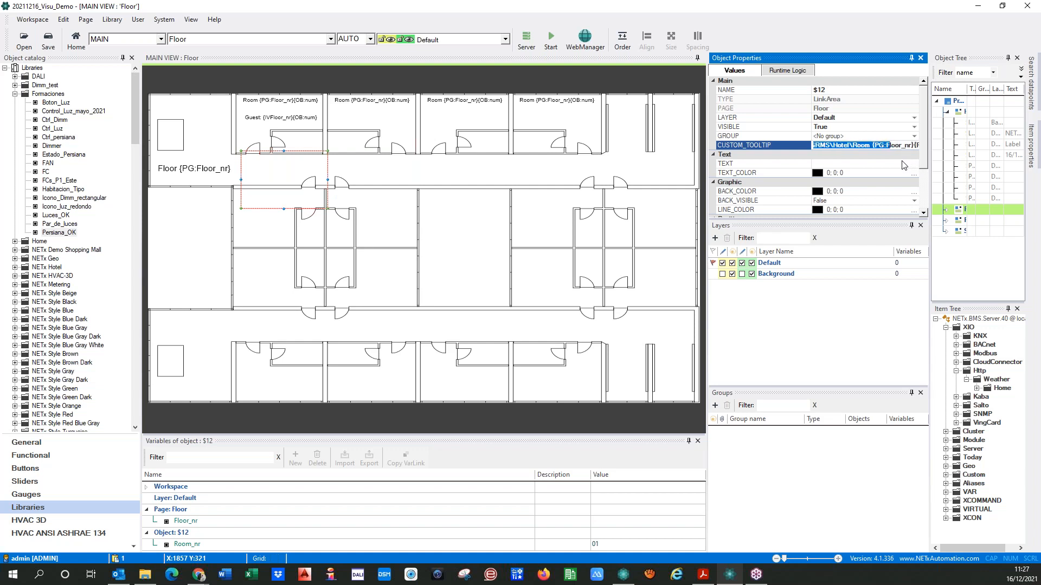
key("shift+Right")
key("shift+Right")
key("shift+Right")
key("shift+Right")
key("shift+Right")
key("shift+Right")
key("shift+Right")
key("shift+Right")
key("shift+Right")
key("shift+Right")
key("shift+Right")
key("shift+Right")
key("shift+Right")
key("shift+Right")
key("shift+Right")
key("shift+Right")
key("shift+Right")
key("Delete")
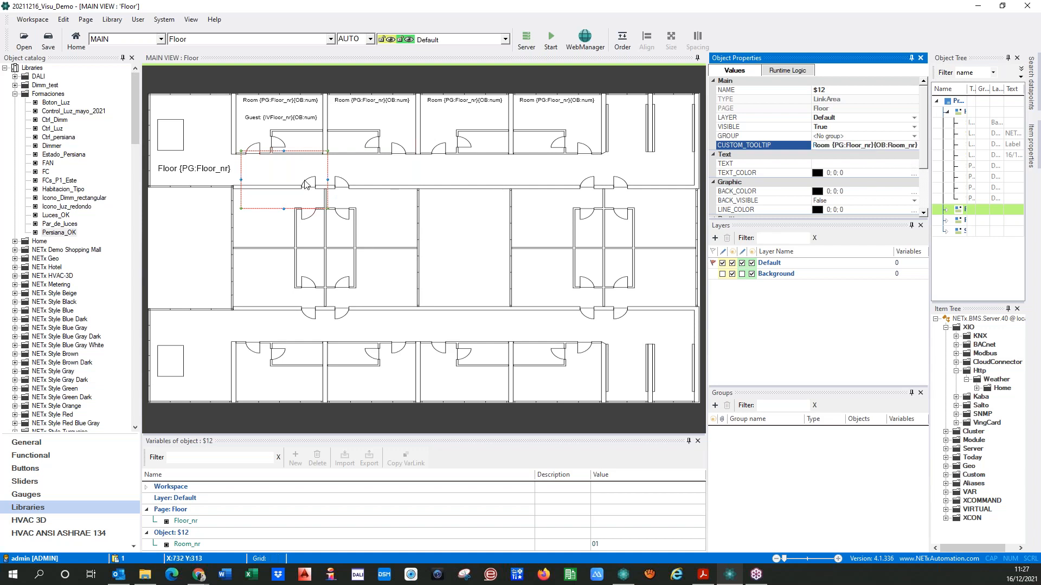
Replace everything after Guest: in the label's text with {CH:NL}{IV:NETx\Module\GRMS\Hotel\Room {PG:Floor_nr}{PG:Room_nr}\GuestName}
double_click(281, 118)
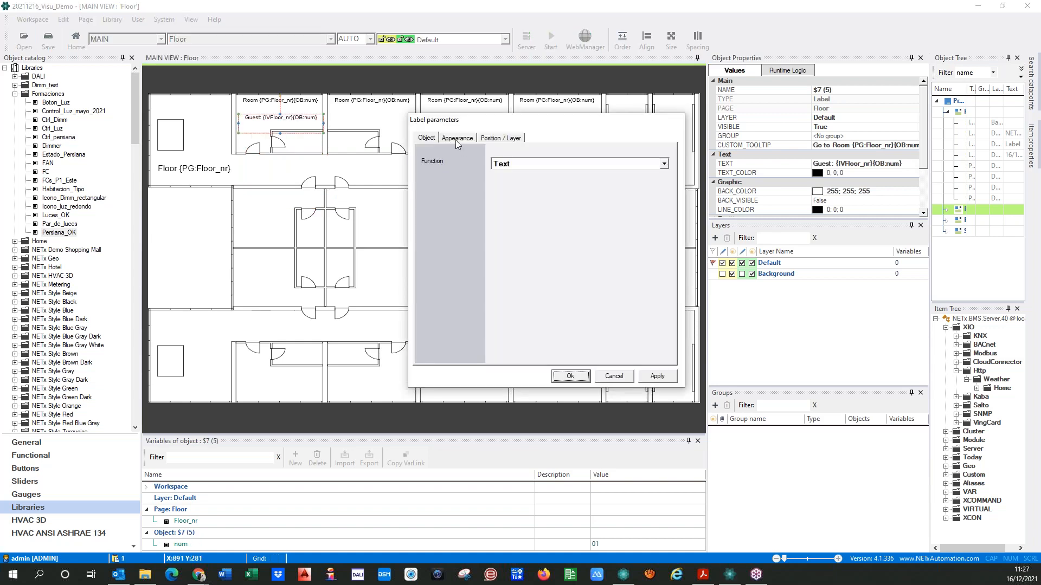
left_click(456, 138)
key("BackSpace")
key("BackSpace")
key("BackSpace")
key("BackSpace")
key("BackSpace")
key("BackSpace")
key("BackSpace")
key("BackSpace")
key("BackSpace")
key("BackSpace")
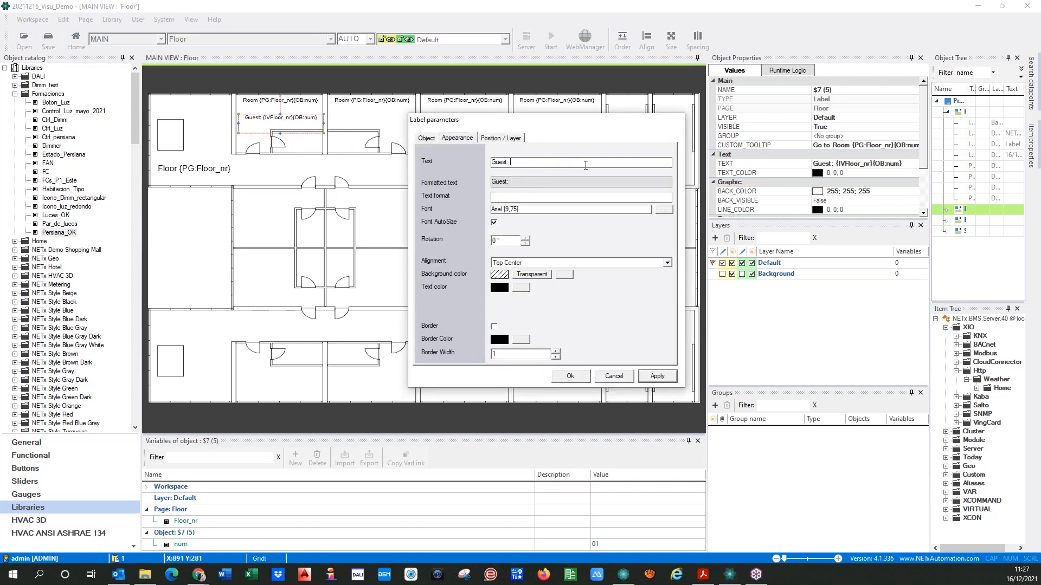
type("{CH:NL}{IV:NETx\\Module\\GRMS\\Hotel\\Room {PG:Floor_nr}{PG:Room_nr}\\GuestName}")
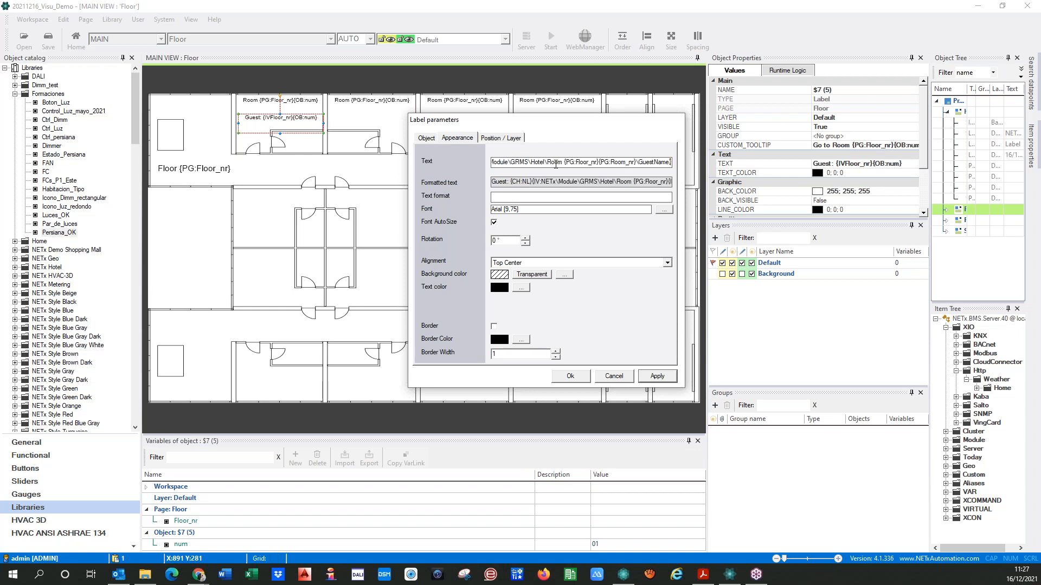
Remove the {CH:NL} placeholder after Guest: in the label's text and apply the label parameters
key("Left")
key("Left")
key("Left")
key("Left")
key("Left")
key("Left")
key("Left")
key("Left")
key("Left")
key("Left")
key("Left")
key("Left")
key("Left")
key("Left")
key("Left")
key("Left")
key("Left")
key("Left")
key("Left")
key("Left")
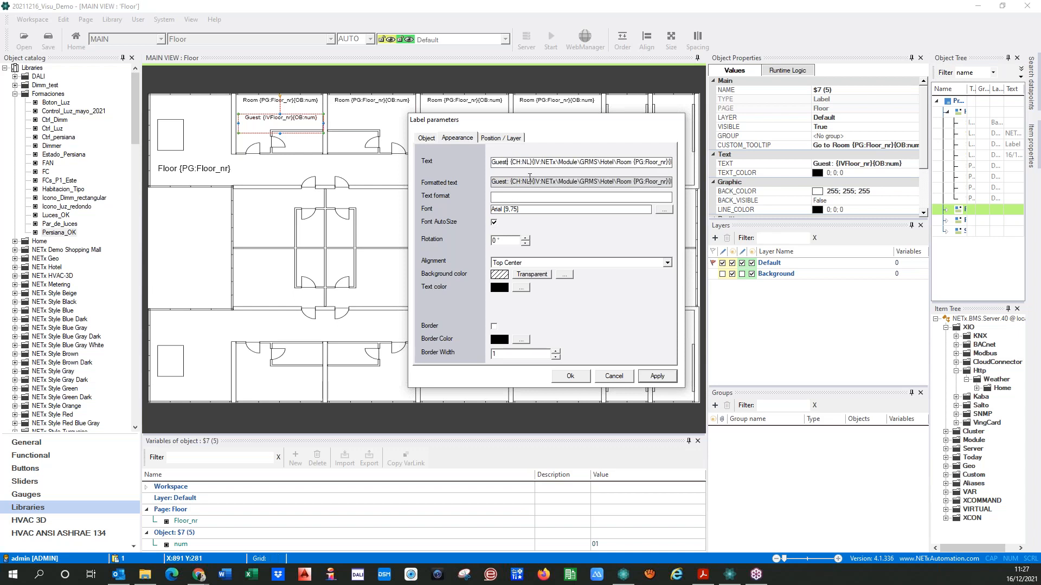
key("Delete")
key("Delete")
key("Delete")
key("Delete")
key("Delete")
key("Delete")
key("Delete")
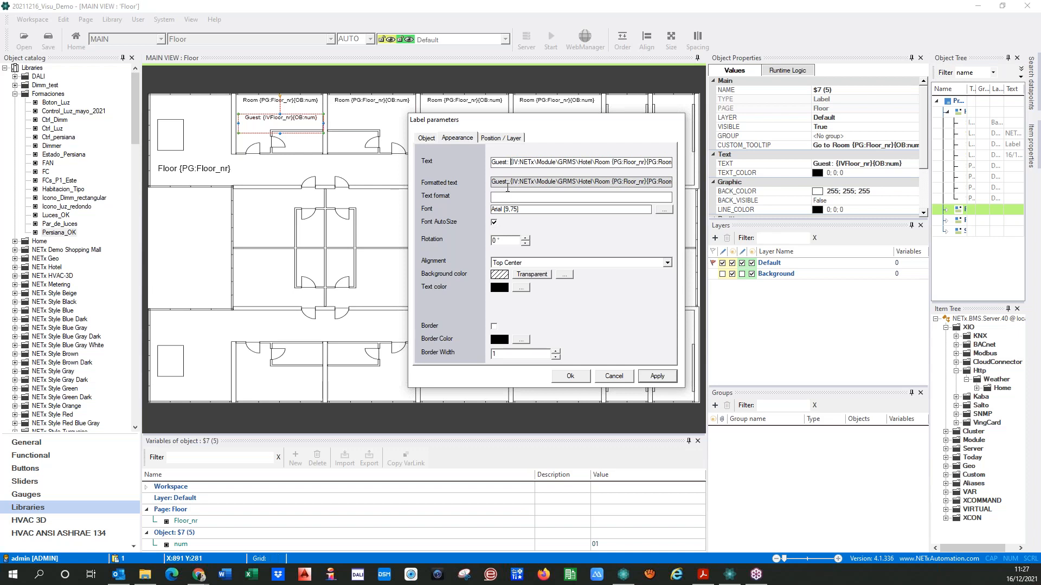
key("Right")
key("Right")
key("Right")
key("Right")
key("Right")
key("Right")
key("Right")
key("Right")
key("Right")
key("Right")
key("Right")
key("Right")
key("Right")
key("Right")
key("Right")
key("Right")
key("Right")
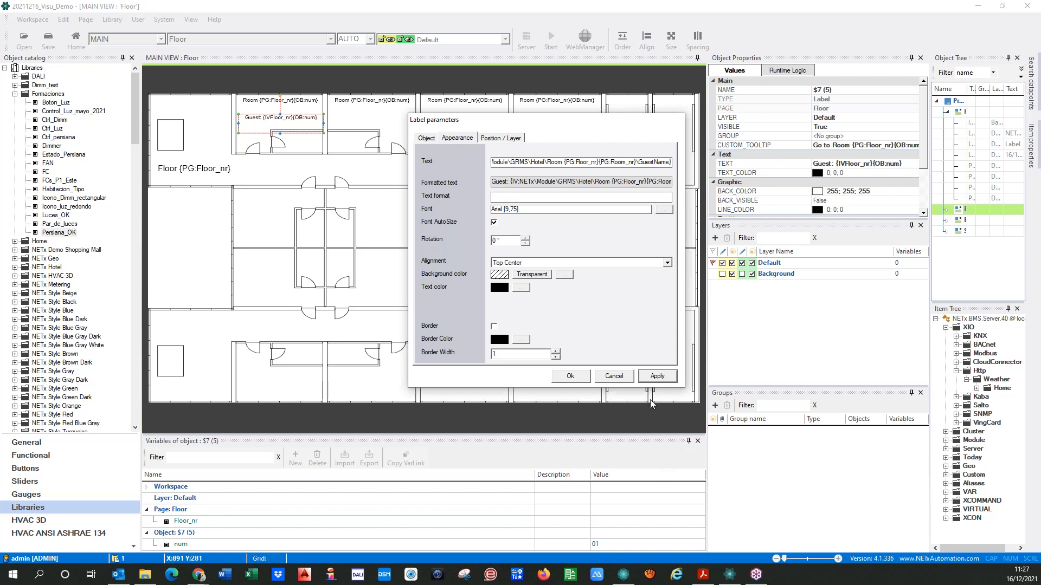
left_click(656, 376)
left_click(564, 380)
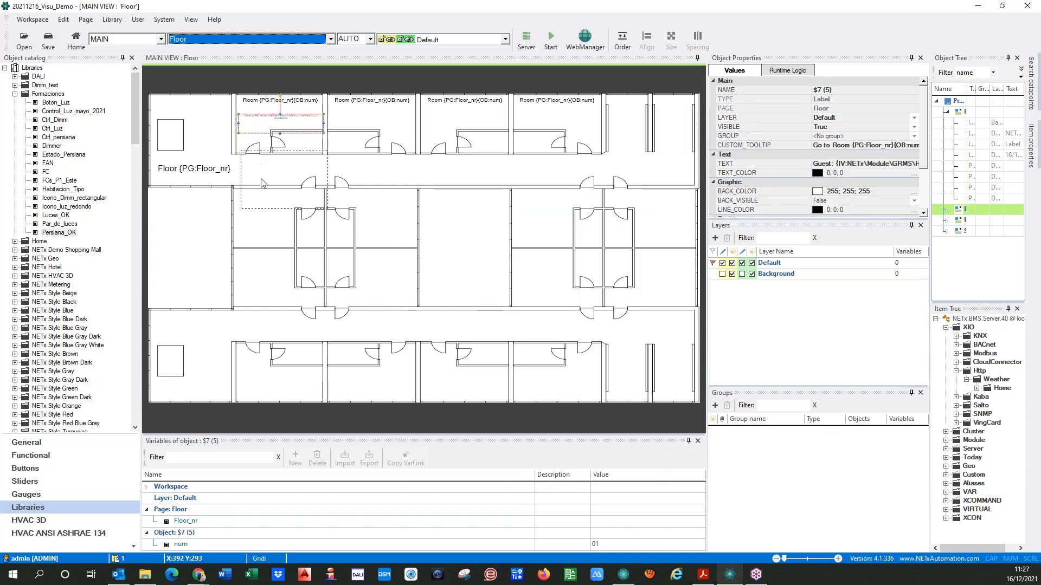
Start the visualization and open a floor from the Home page to check the Guest label
left_click(551, 39)
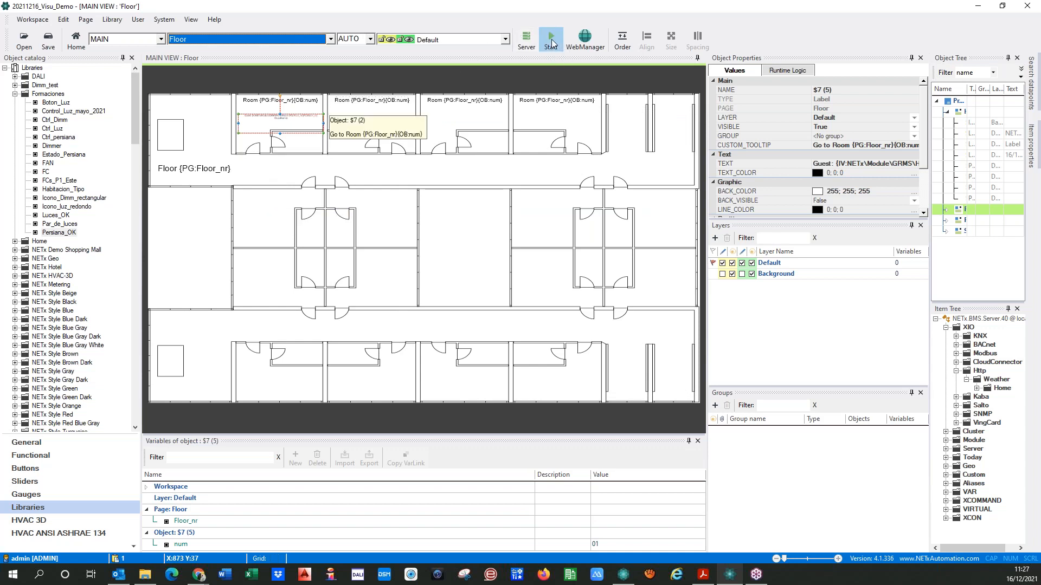
left_click(481, 324)
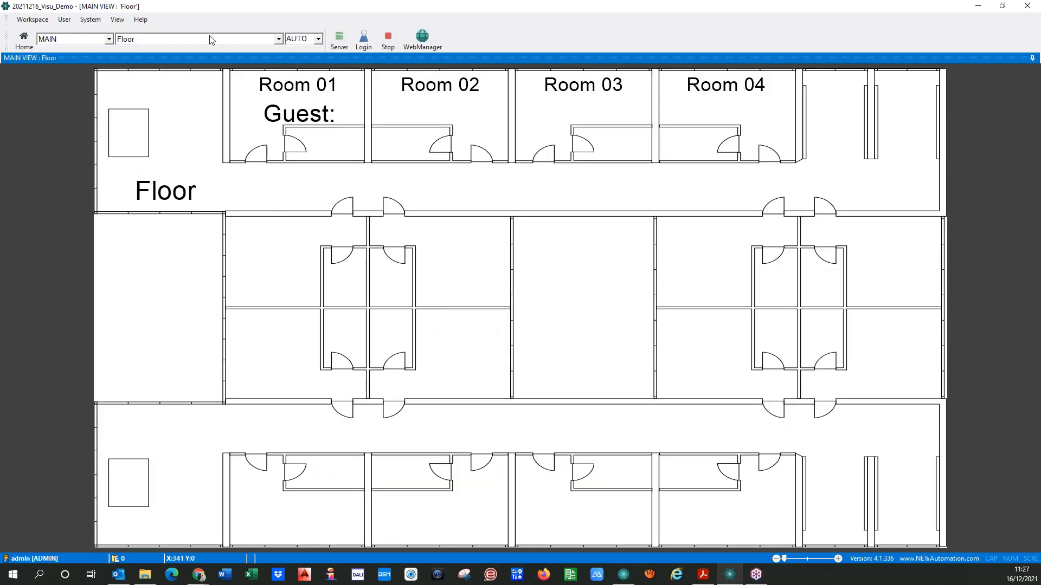
left_click(205, 41)
left_click(123, 60)
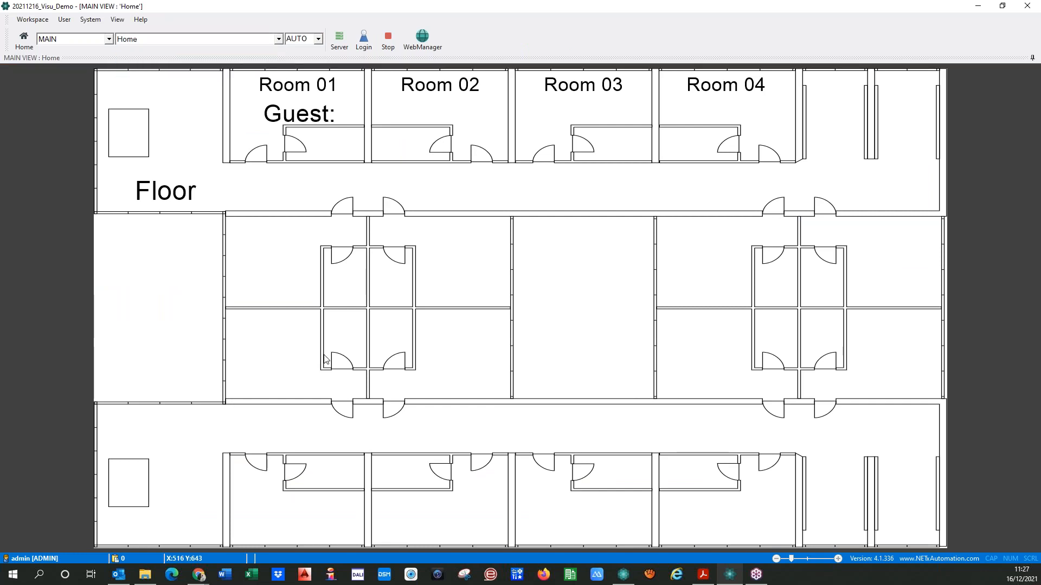
left_click(142, 353)
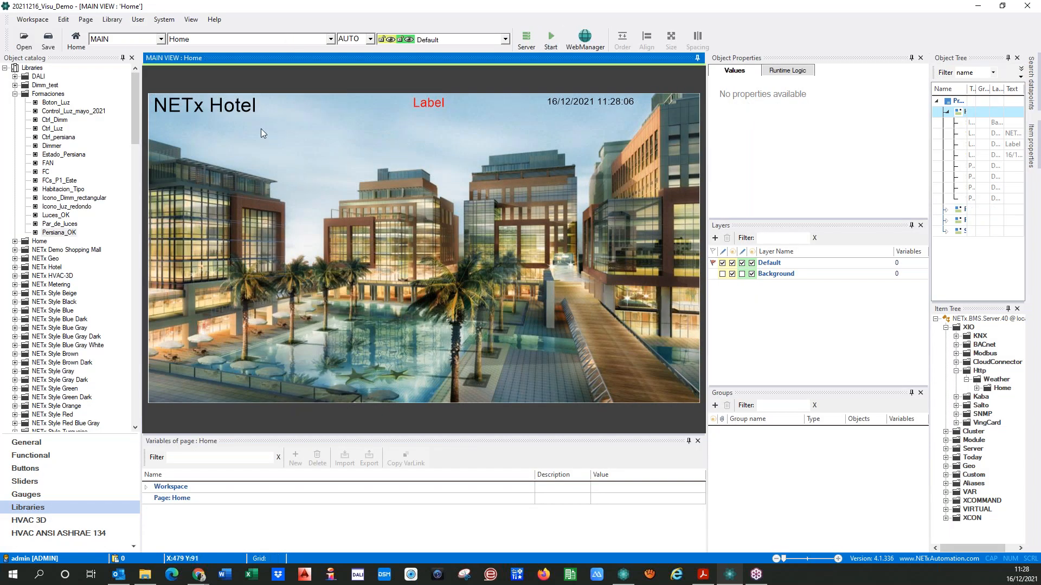
Return to the Floor page in the editor and clear the Guest label's custom tooltip, dismissing the property errors
left_click(226, 41)
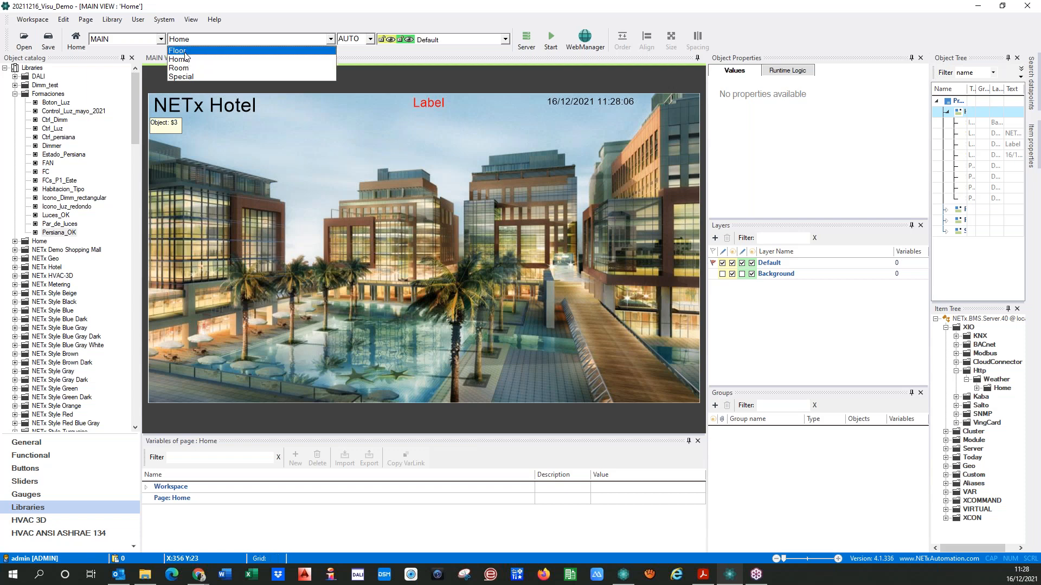
left_click(197, 52)
left_click(282, 120)
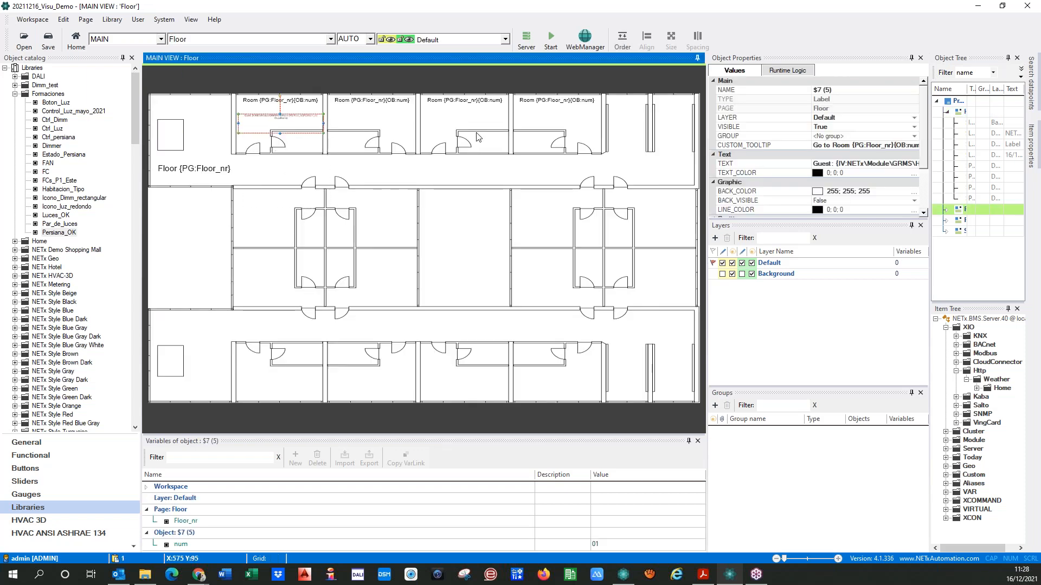
left_click(578, 322)
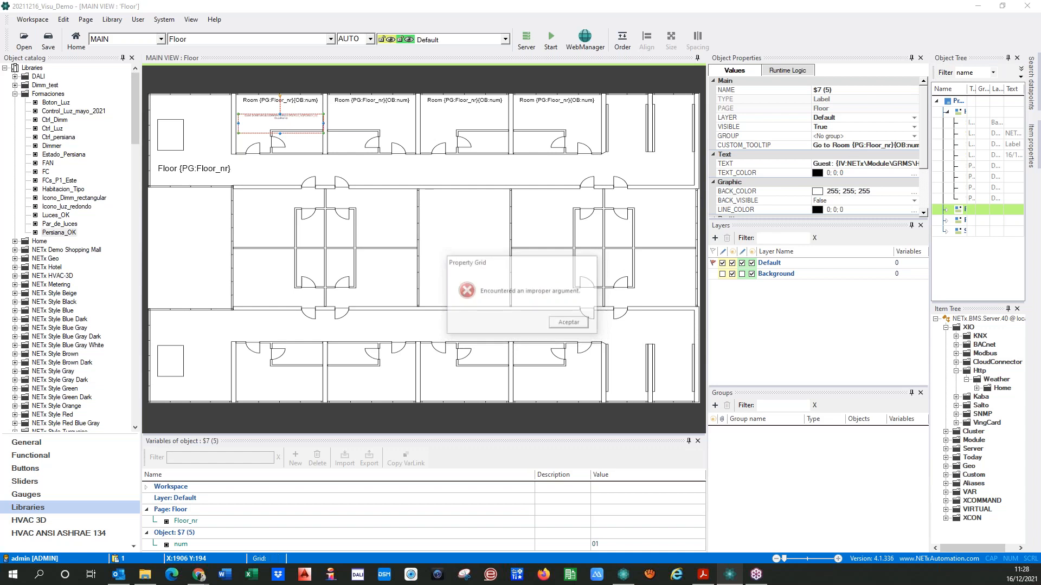
left_click(590, 262)
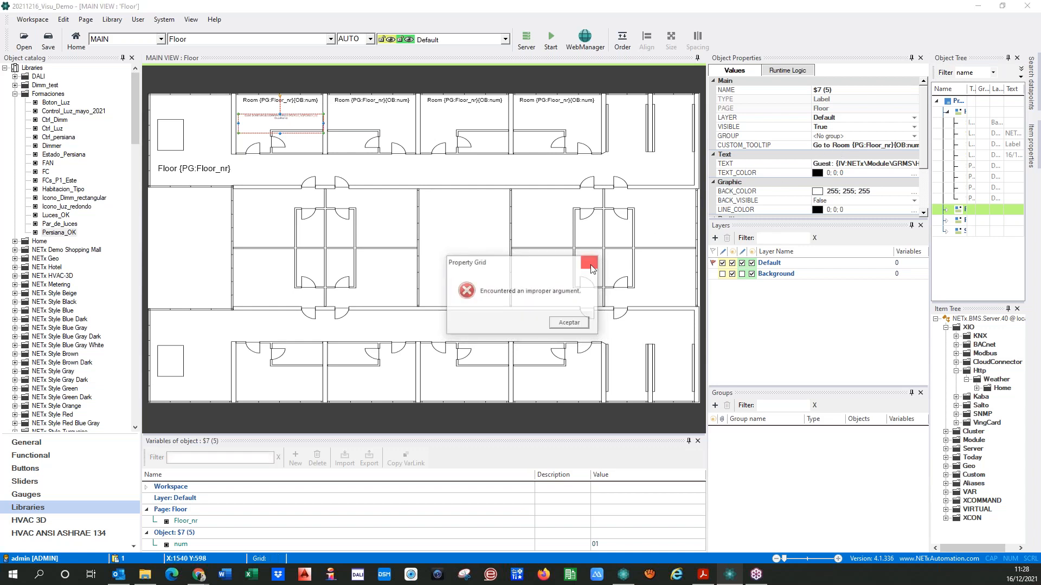
left_click(832, 145)
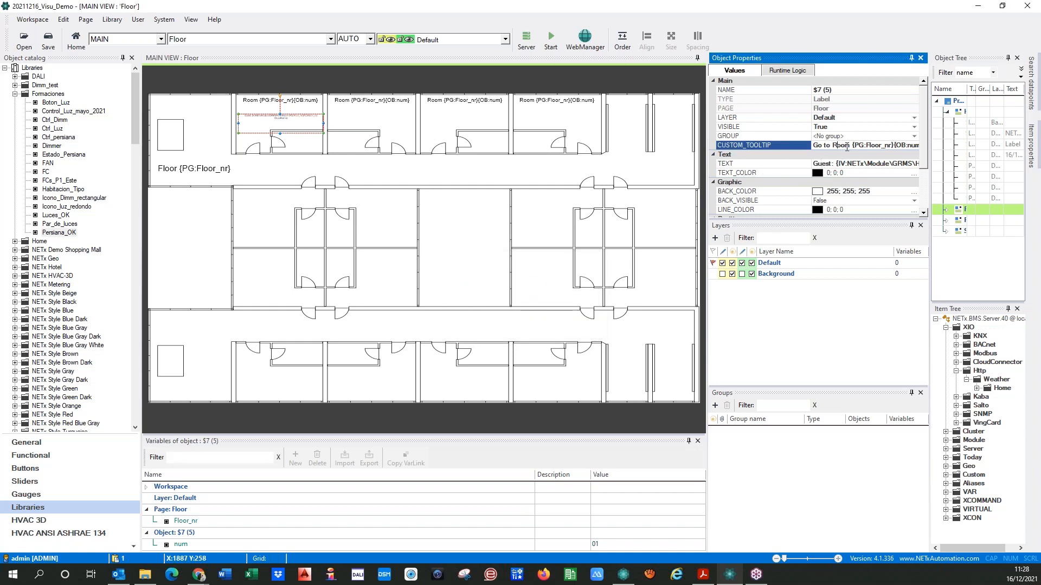
left_click_drag(813, 145, 960, 154)
key("Delete")
key("Return")
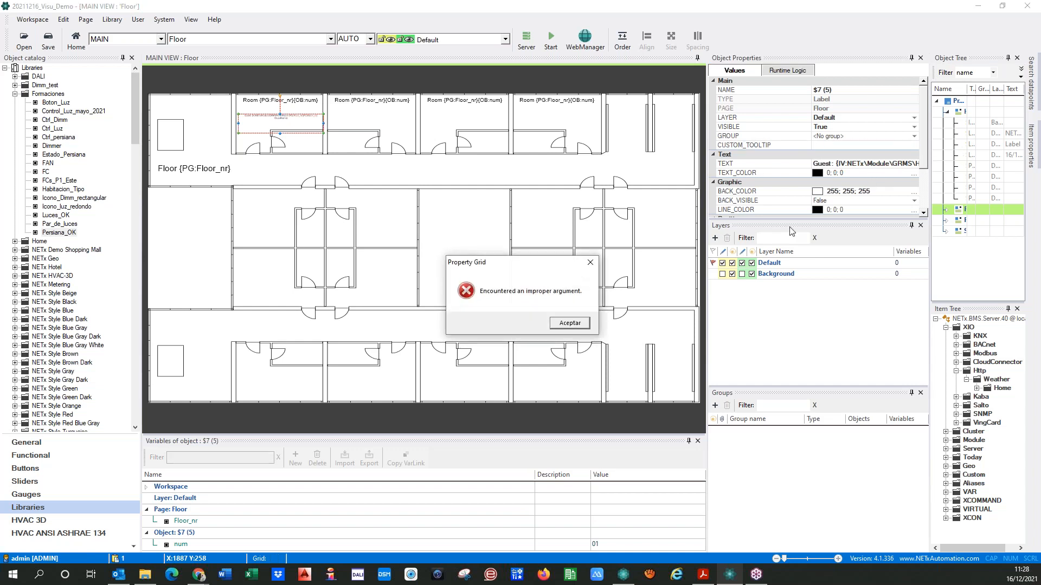
left_click(573, 324)
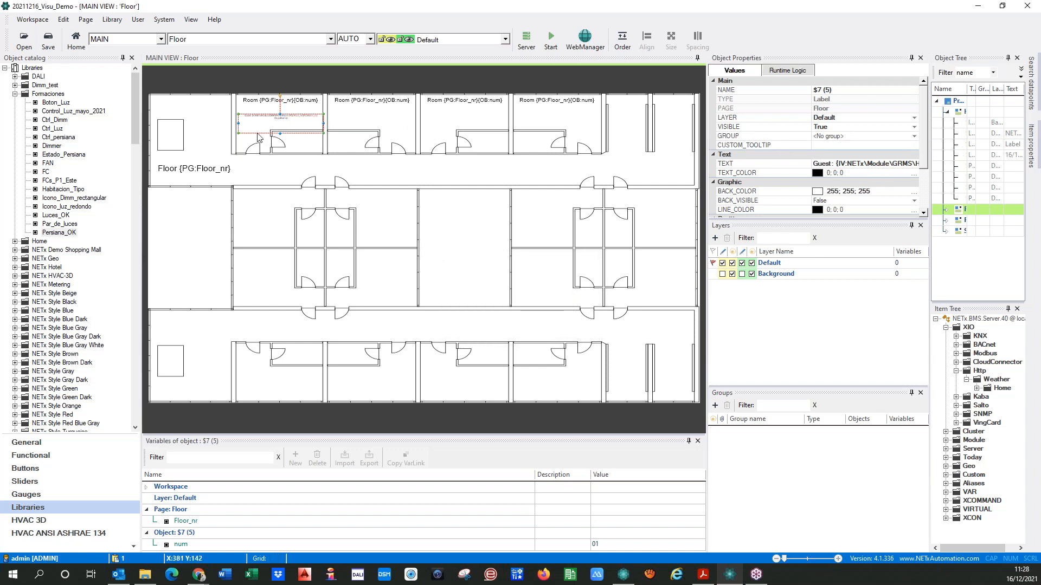
Set the first room's guest label custom tooltip to Guest, remove the Guest: prefix from its text, and apply the label parameters
left_click(788, 145)
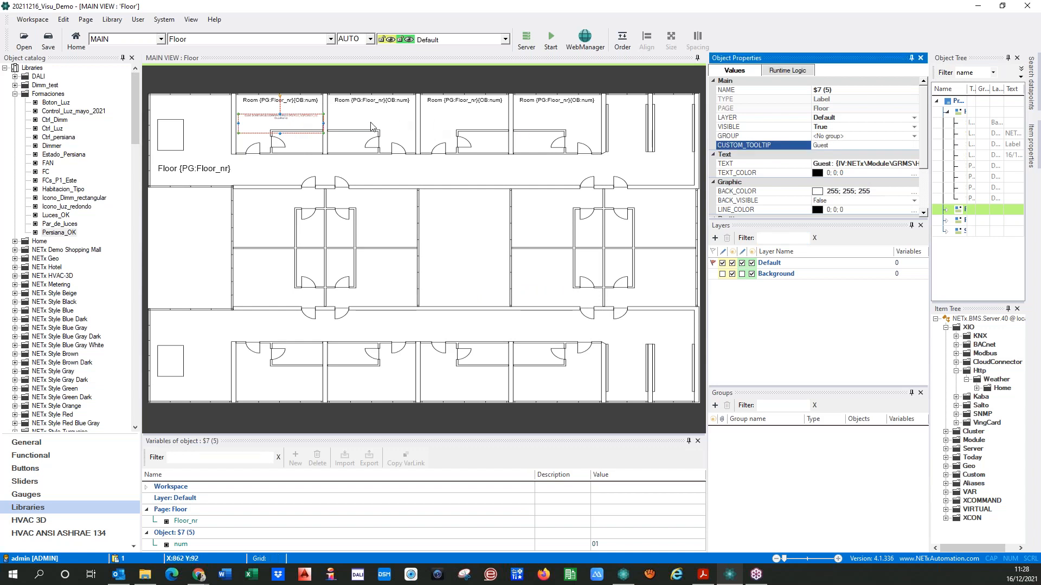
double_click(288, 125)
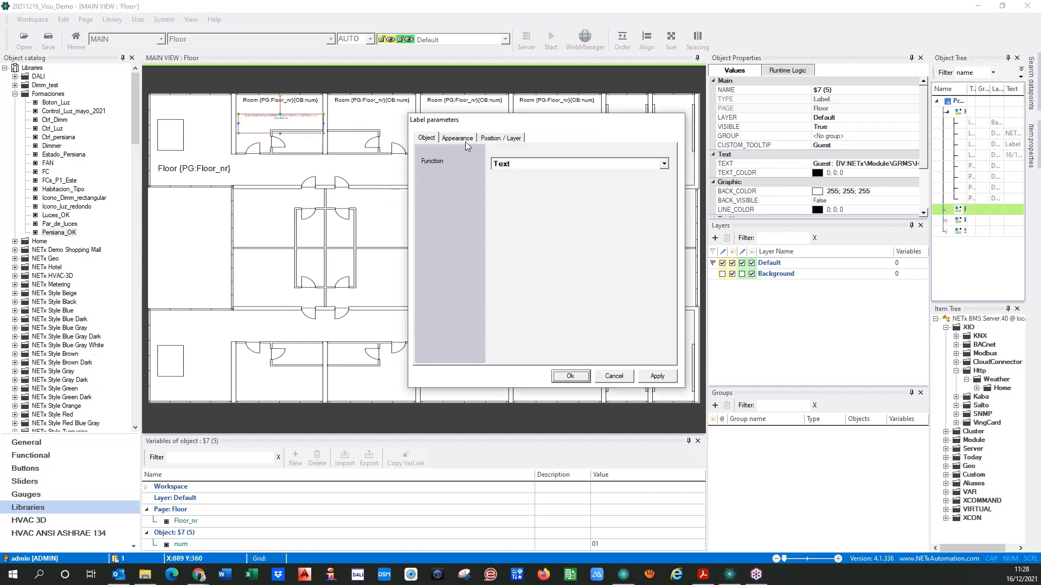
left_click(464, 139)
left_click(512, 165)
key("Home")
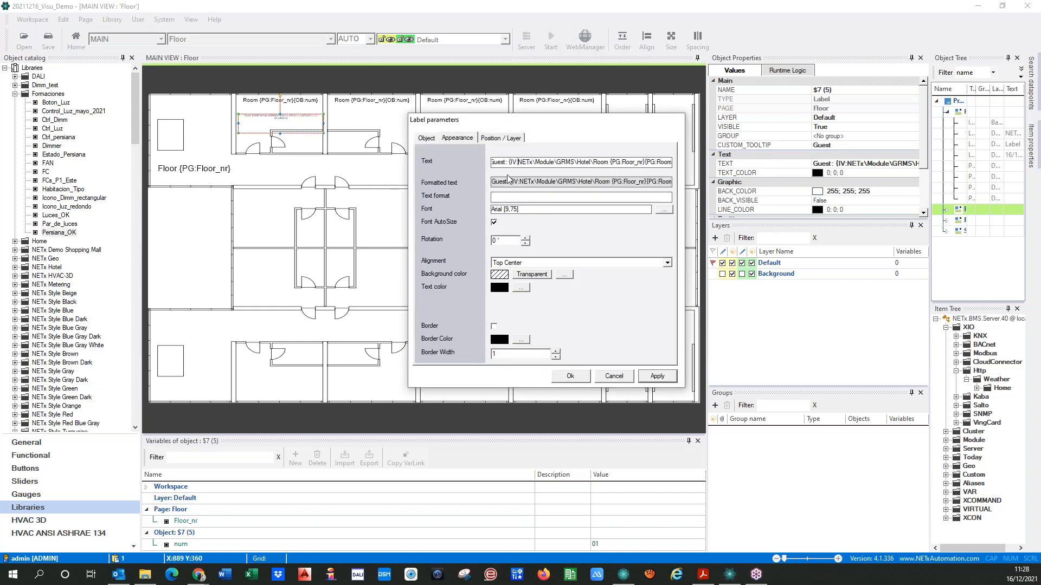
key("BackSpace")
key("BackSpace")
key("BackSpace")
key("BackSpace")
key("BackSpace")
key("BackSpace")
key("BackSpace")
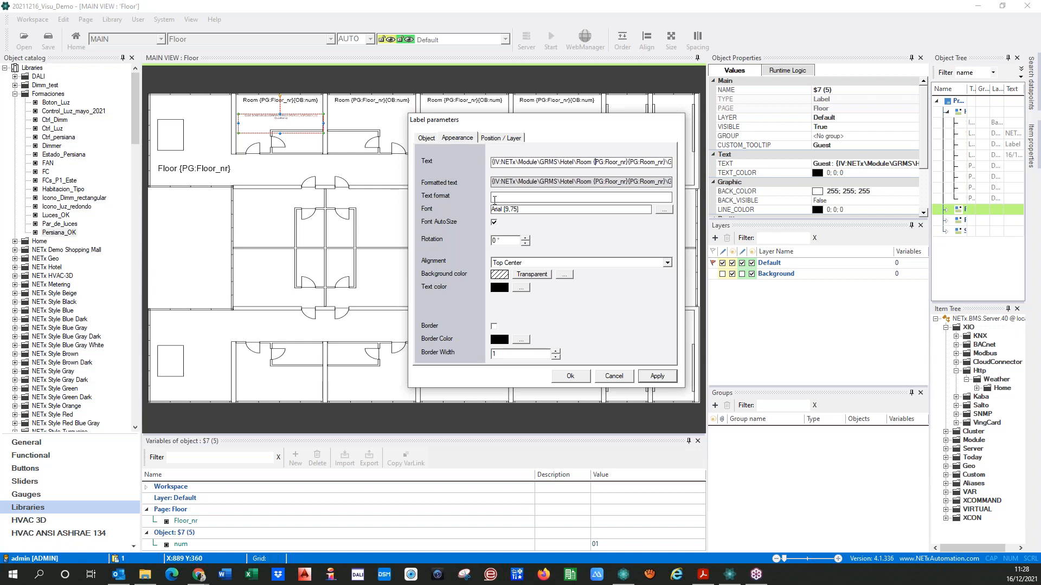
key("End")
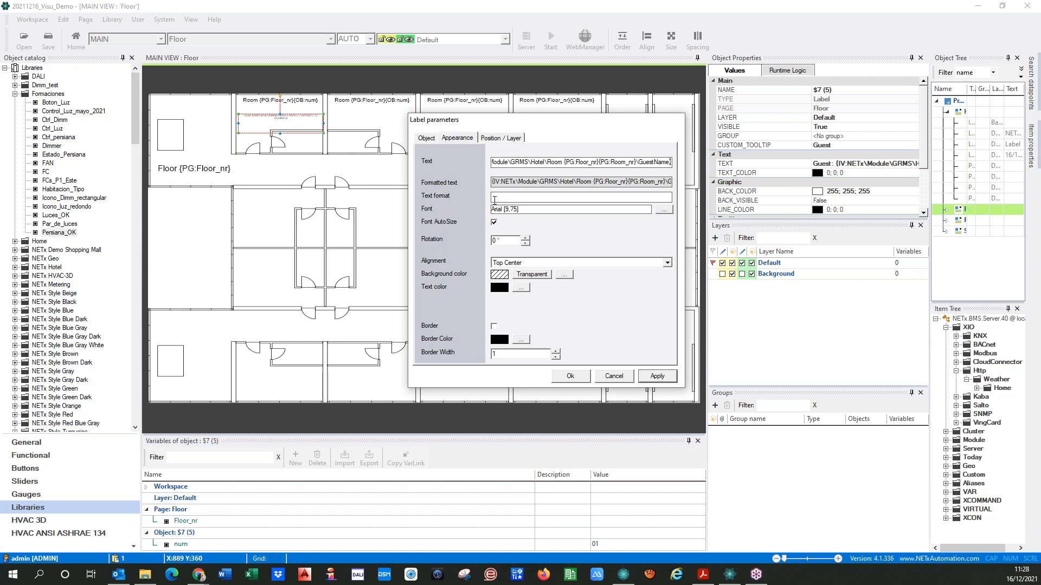
left_click(656, 377)
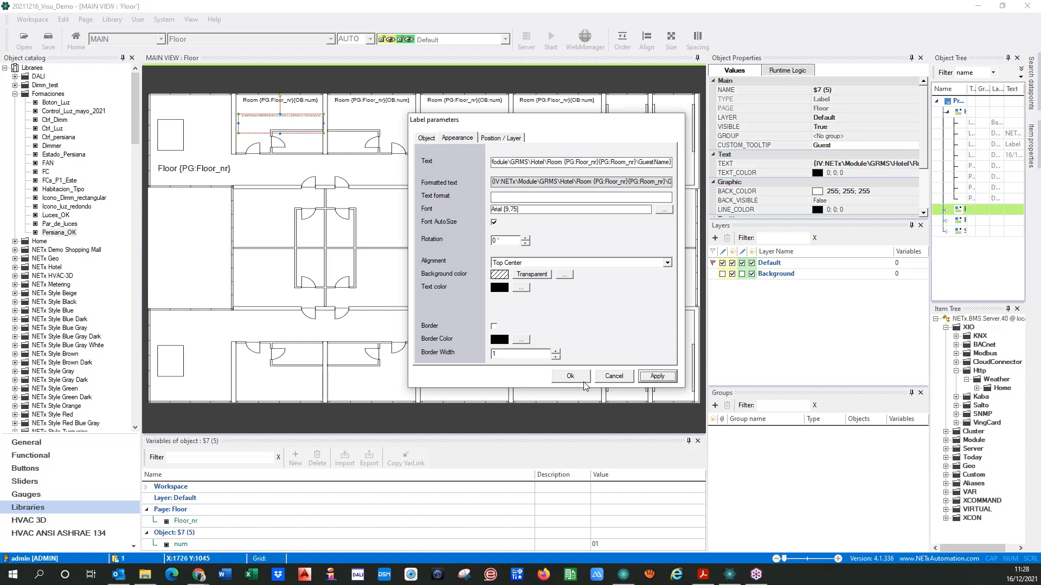
left_click(571, 376)
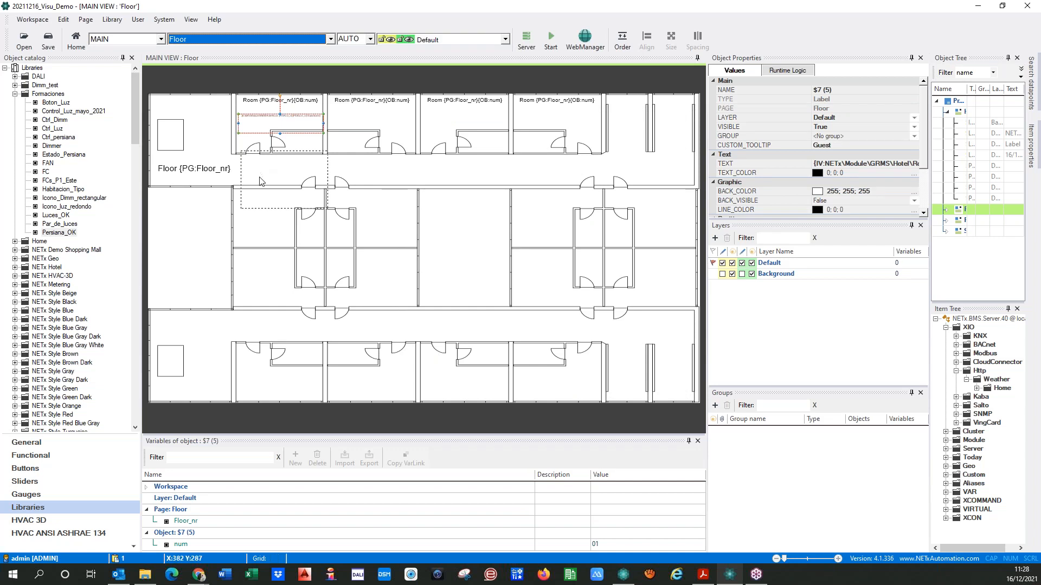
Save the workspace, run the visualization from the Home page, open Floor 01 to check the guest label, and stop the run
left_click(230, 40)
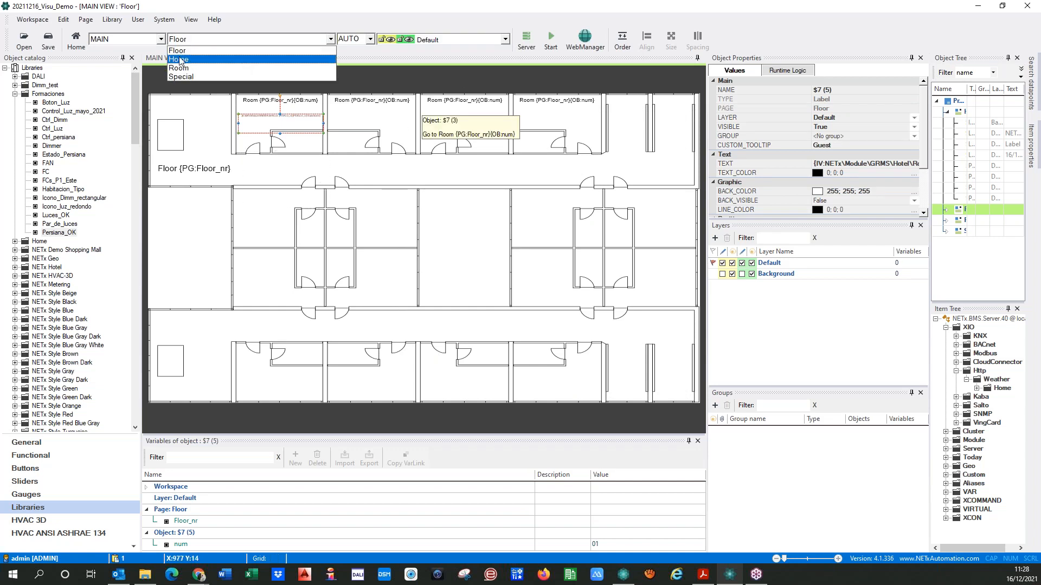
left_click(184, 50)
left_click(549, 44)
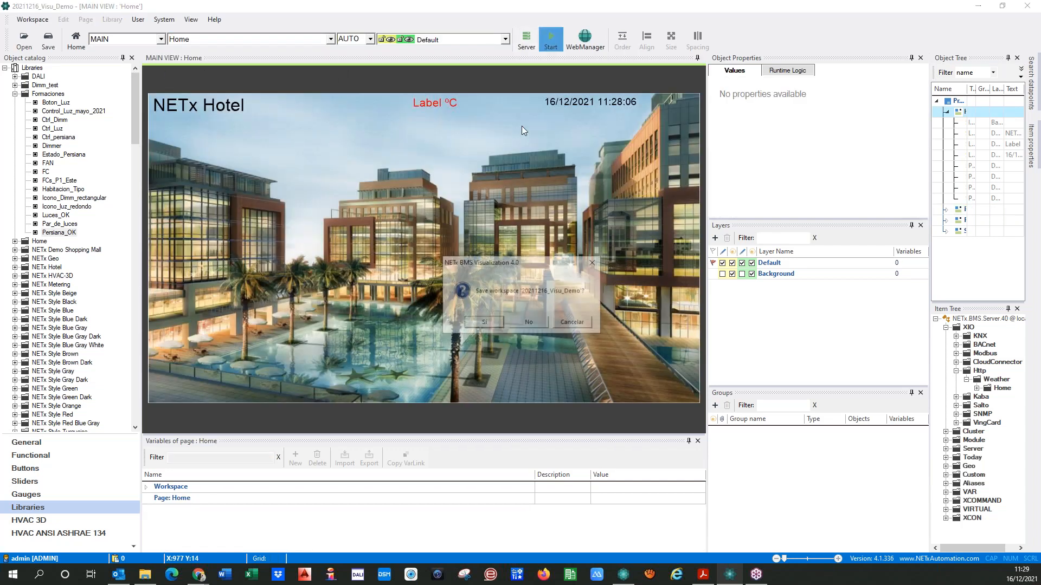
left_click(496, 324)
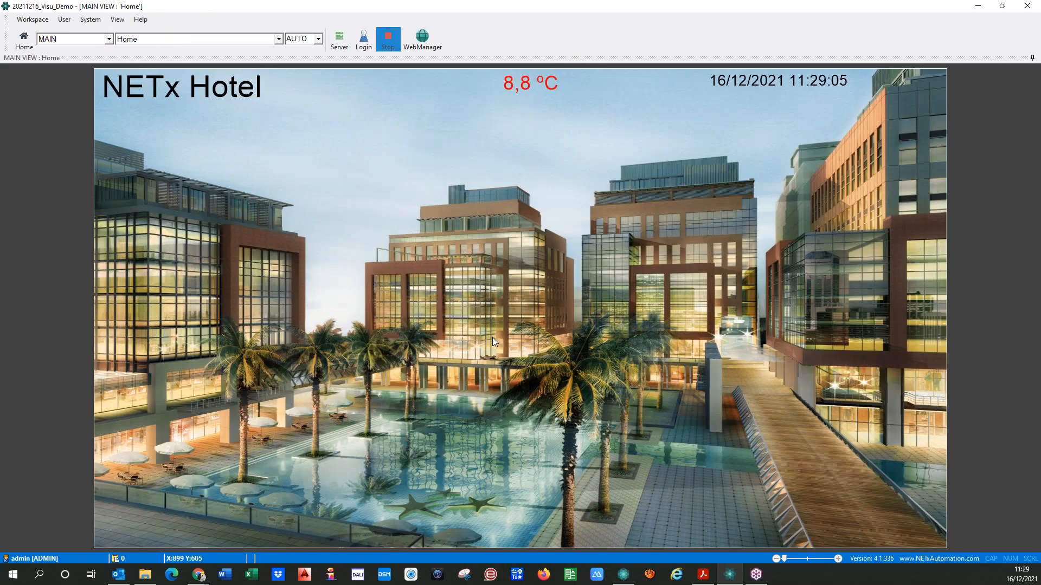
left_click(154, 353)
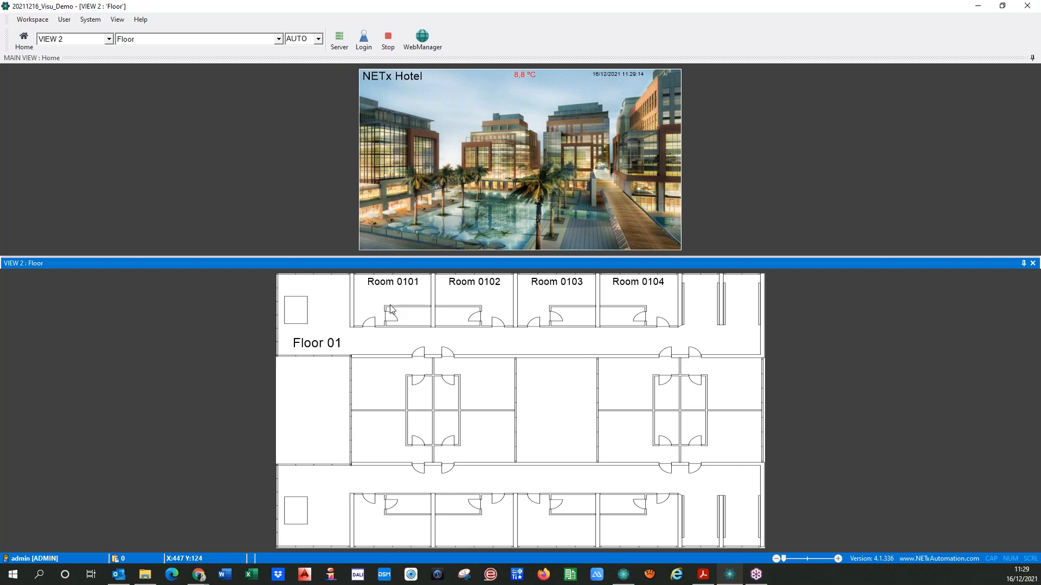
left_click(388, 39)
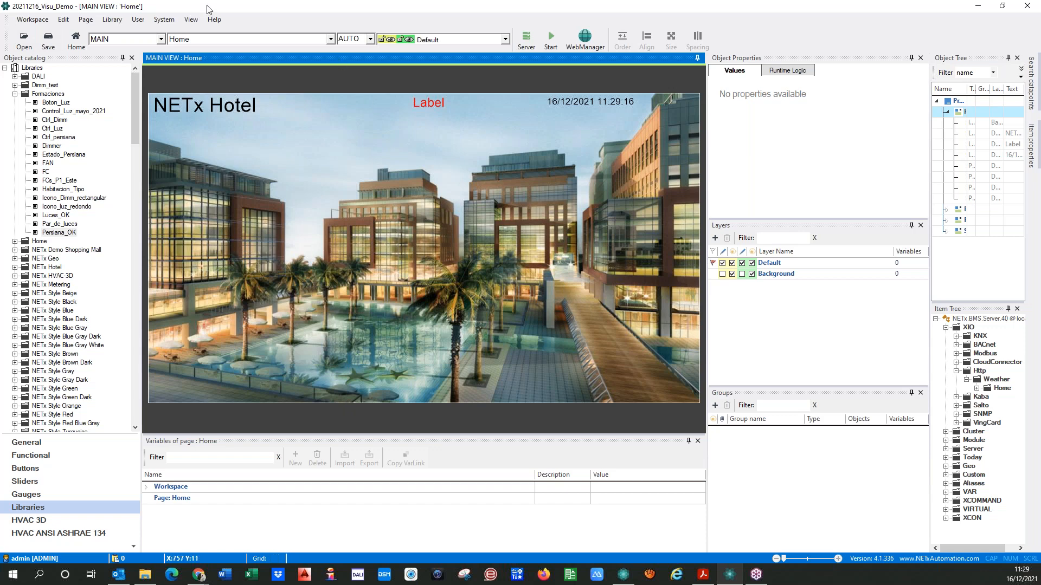
Return to the Floor page and delete the {PG:Room_nr} placeholder from the guest label's text
left_click(228, 39)
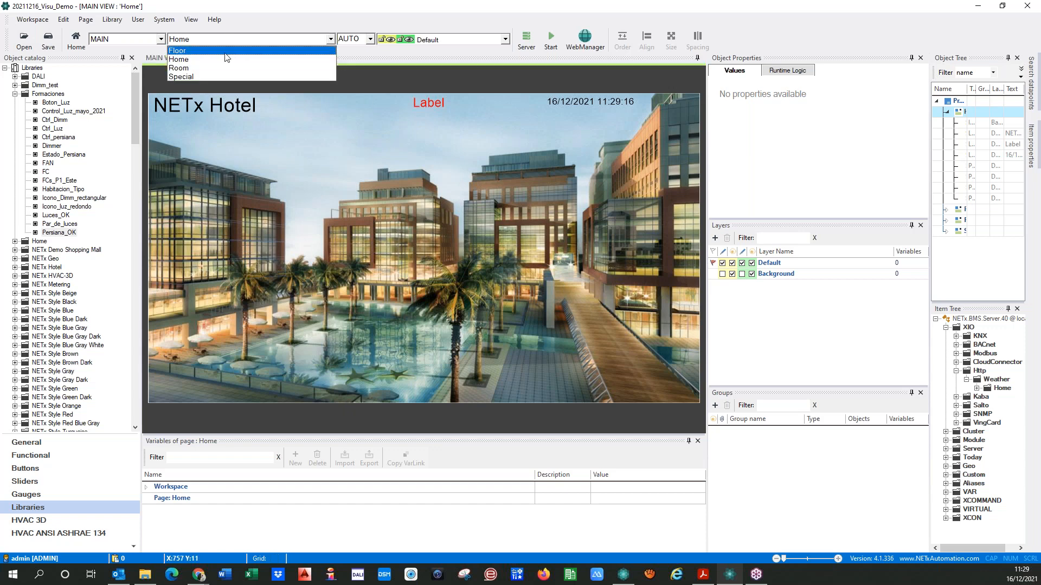
left_click(178, 50)
double_click(280, 115)
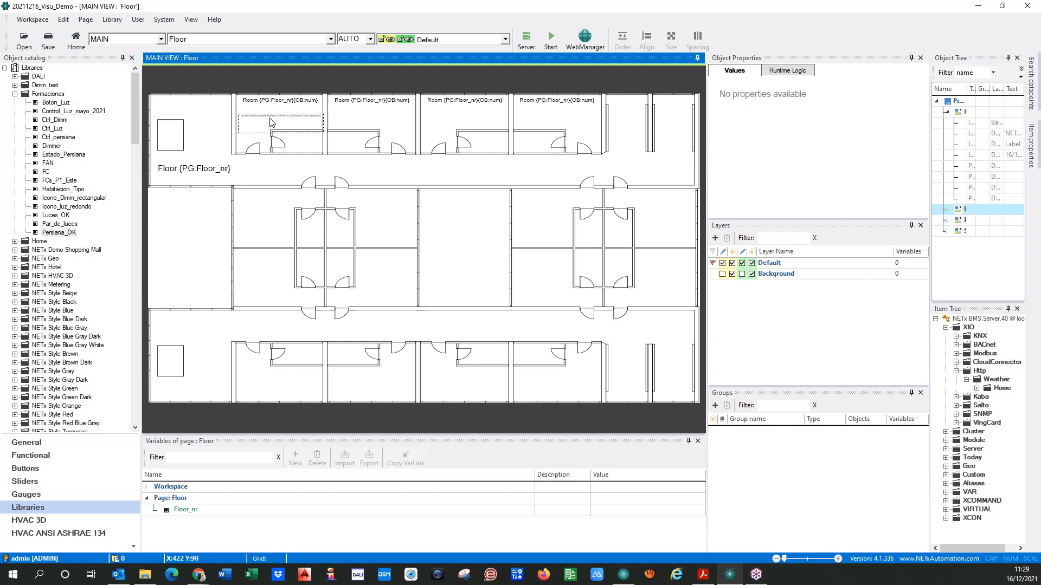
left_click(470, 138)
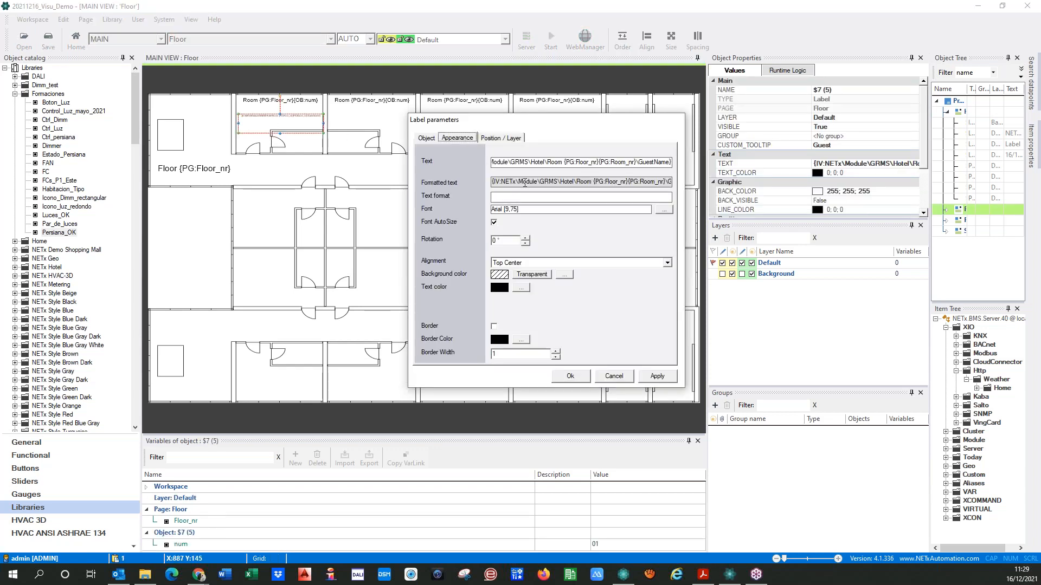
left_click(597, 162)
key("Delete")
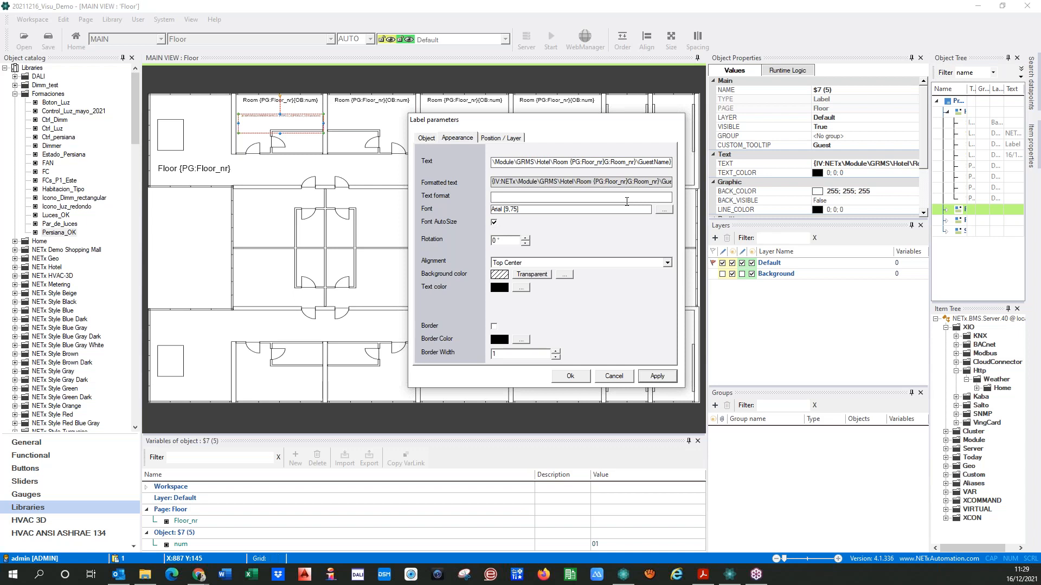
key("Delete")
key("Delete")
key("Delete")
key("Delete")
key("Delete")
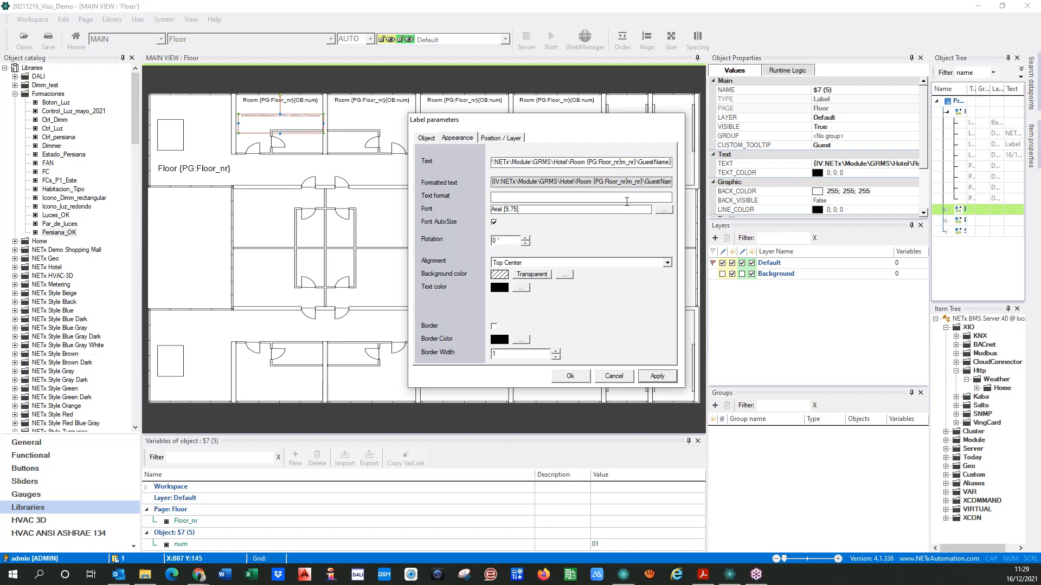
key("Delete")
key("Delete")
key("Delete")
key("Delete")
key("Delete")
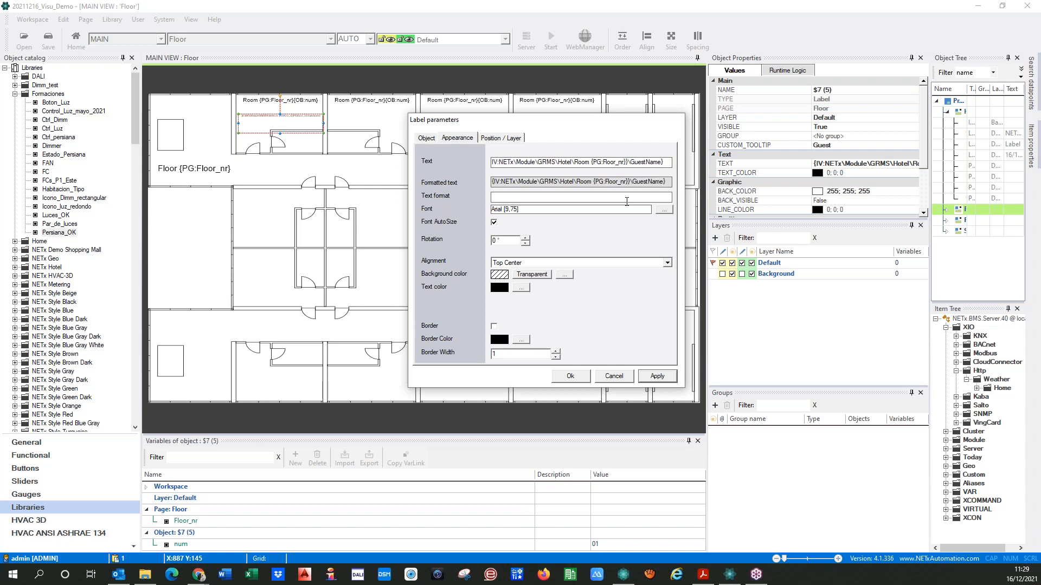
Insert {OB:num} directly after {PG:Floor_nr} in the guest label's text and apply the label parameters
type("{}")
key("Left")
type("O")
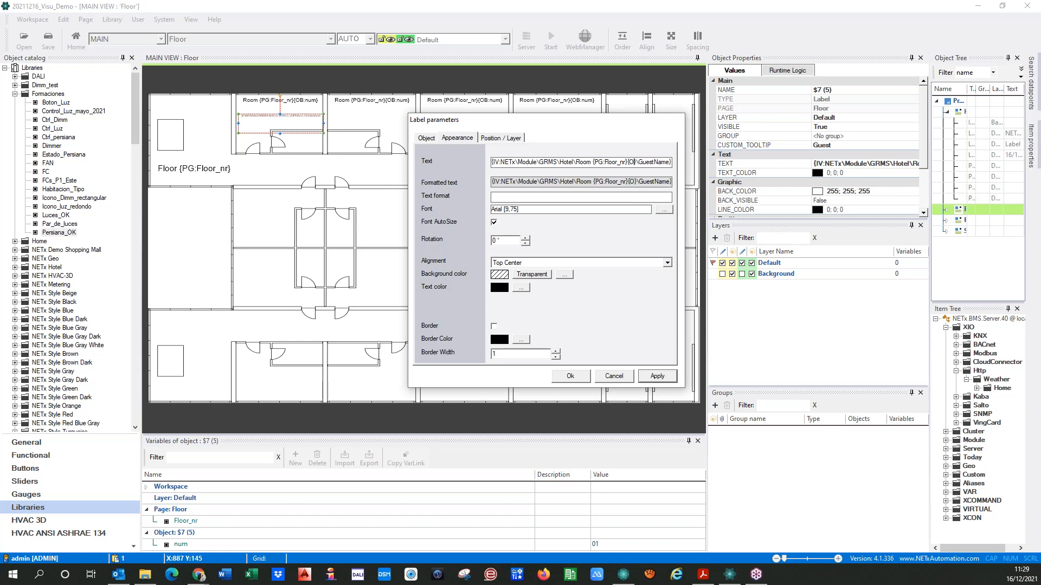
type("G:")
key("BackSpace")
key("BackSpace")
type("B:num")
left_click(656, 376)
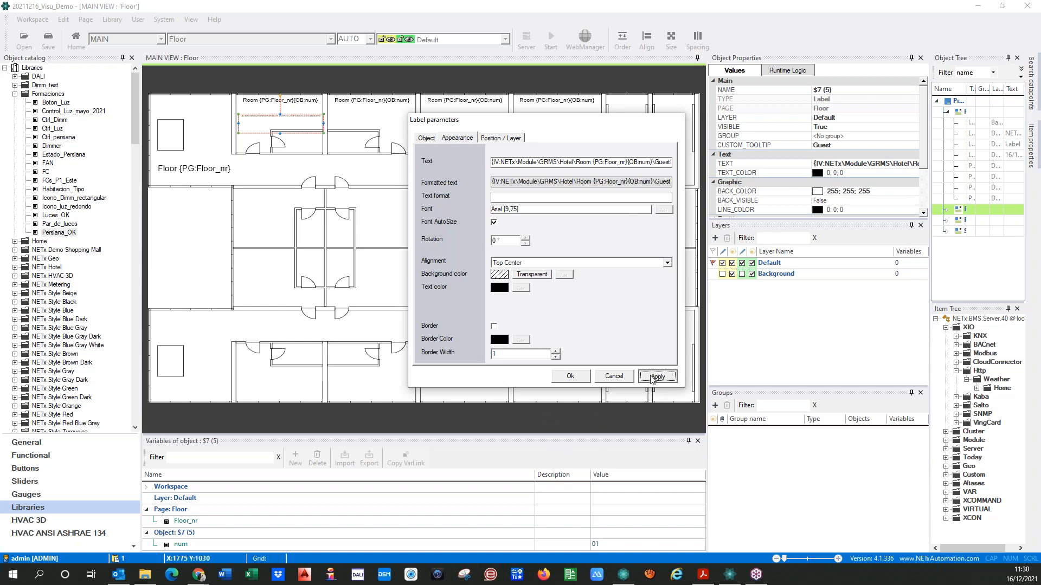
left_click(571, 377)
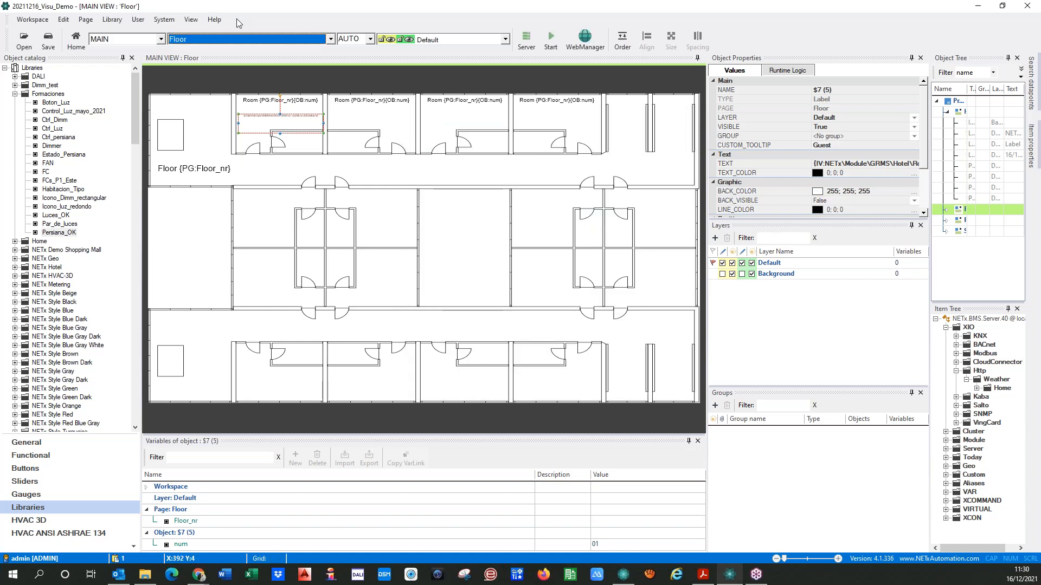
Save the workspace and run the visualization from Home again to check Room 0101's guest name on Floor 01, ending by stopping it
left_click(209, 42)
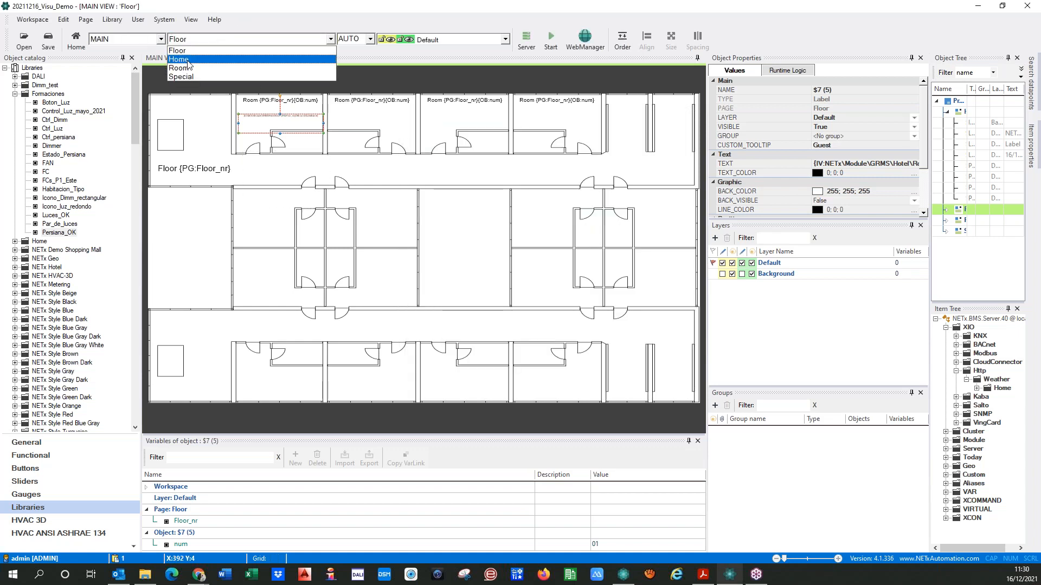
left_click(206, 48)
left_click(551, 40)
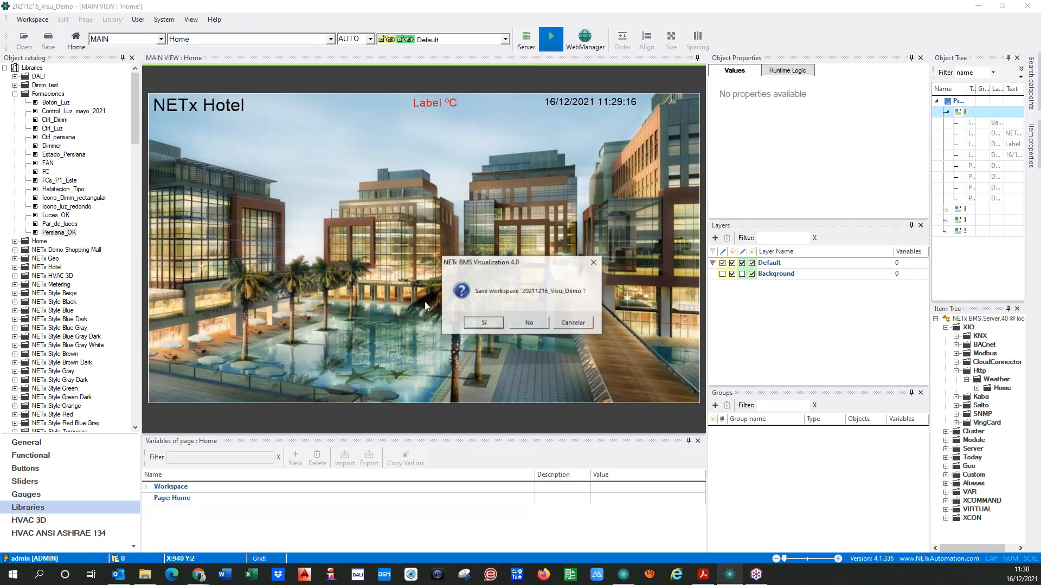
left_click(479, 323)
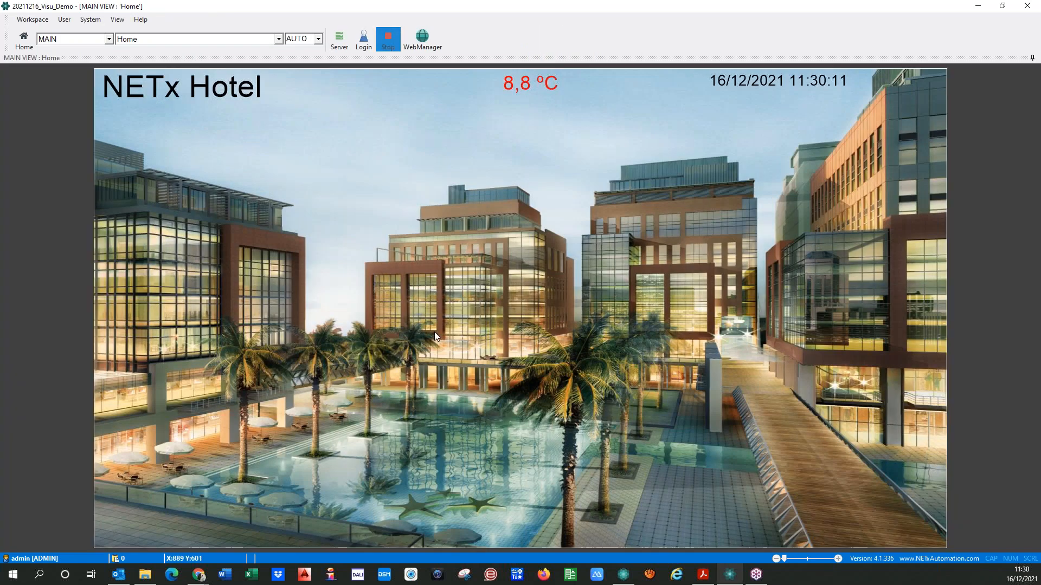
left_click(140, 361)
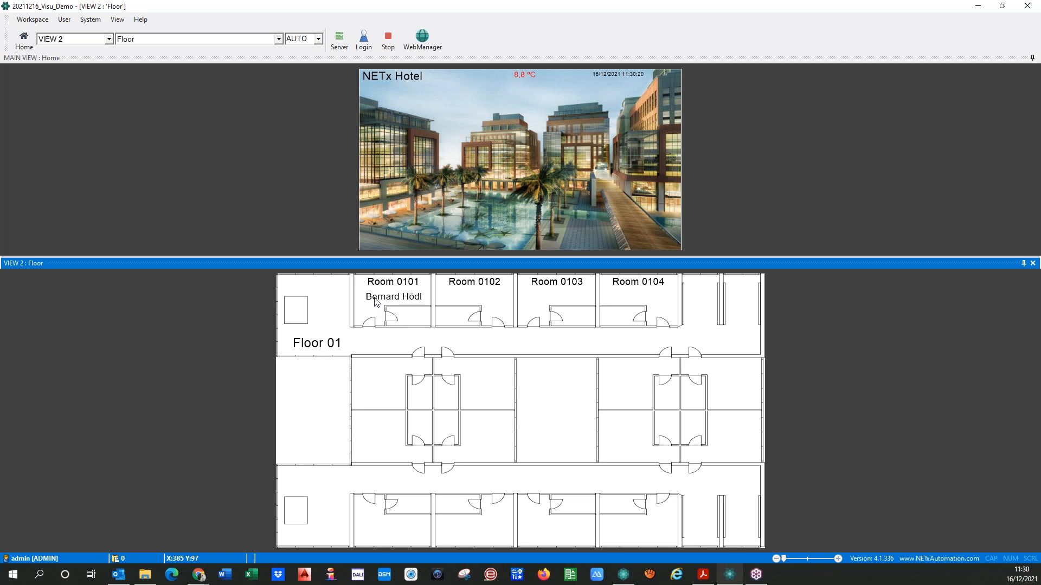
left_click(392, 45)
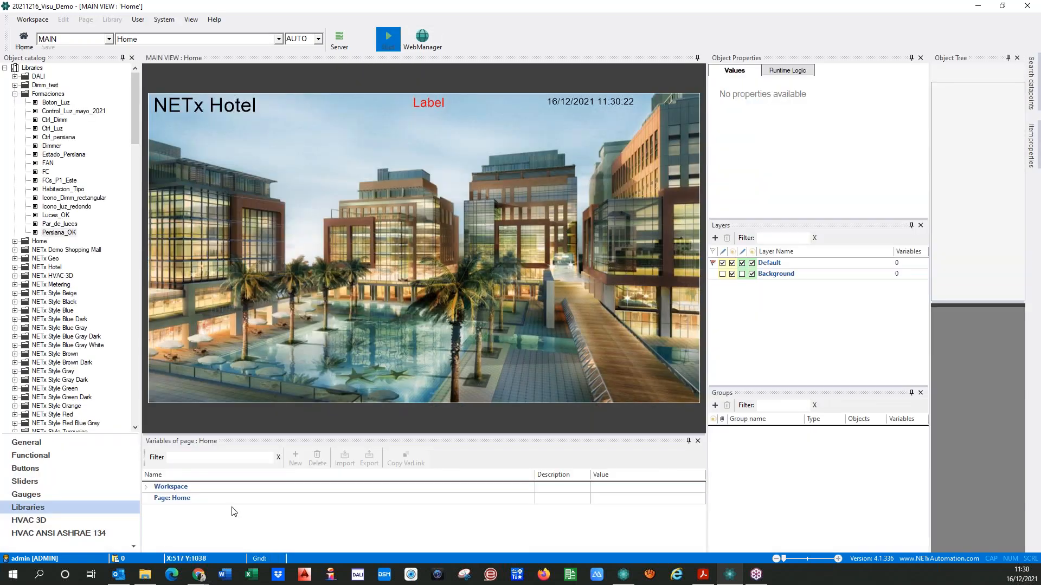
On the Floor page, copy the guest label into the second room and set the copy's num variable to 02
left_click(185, 39)
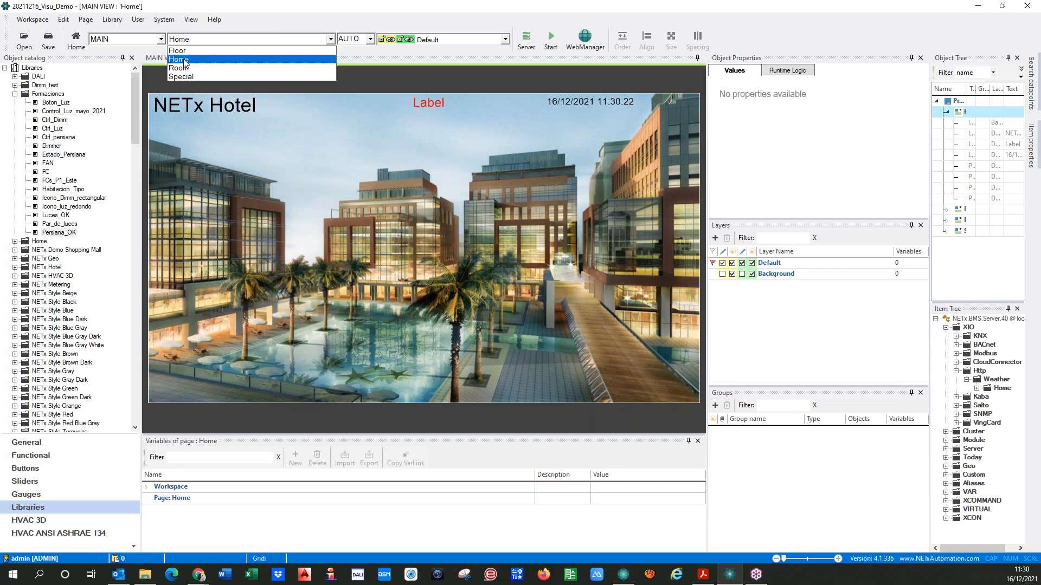
left_click(190, 40)
left_click(191, 42)
left_click(187, 48)
left_click(260, 126)
left_click_drag(259, 120, 257, 117)
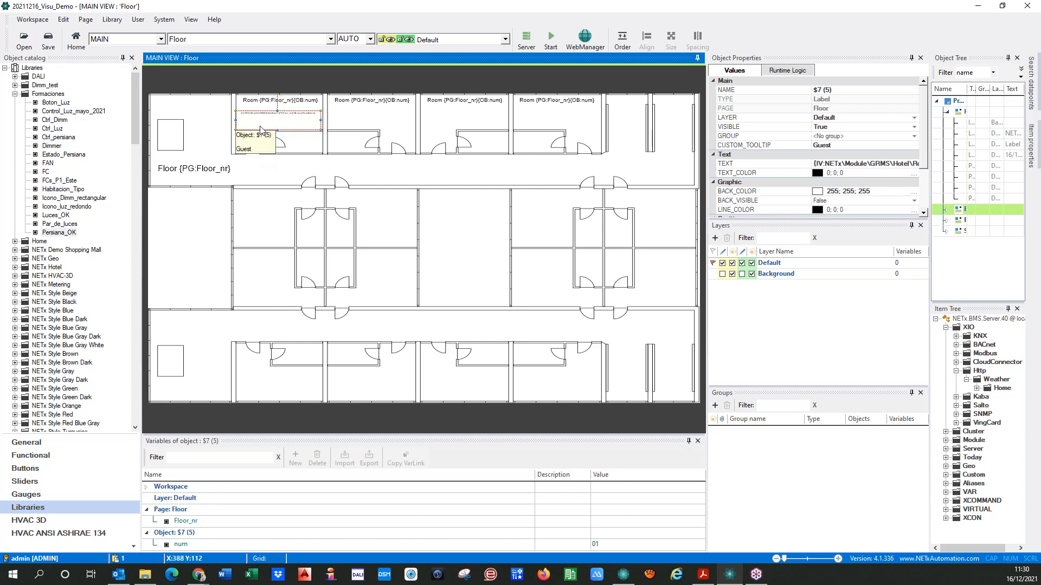
key("ctrl+v")
left_click_drag(262, 132, 353, 124)
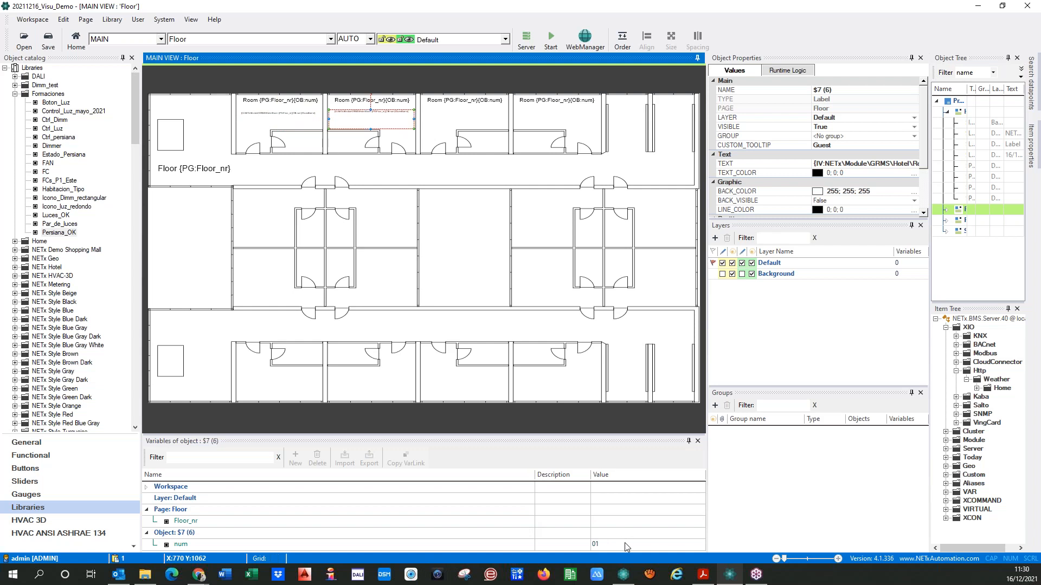
left_click(606, 546)
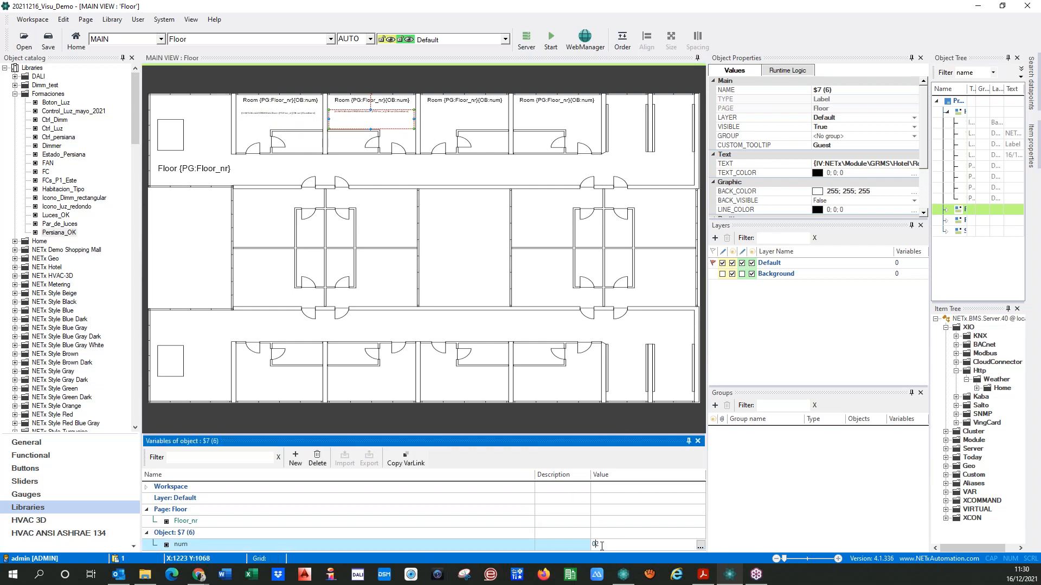
Copy the second room's guest label into the third room and set its num variable to 03
left_click(361, 121)
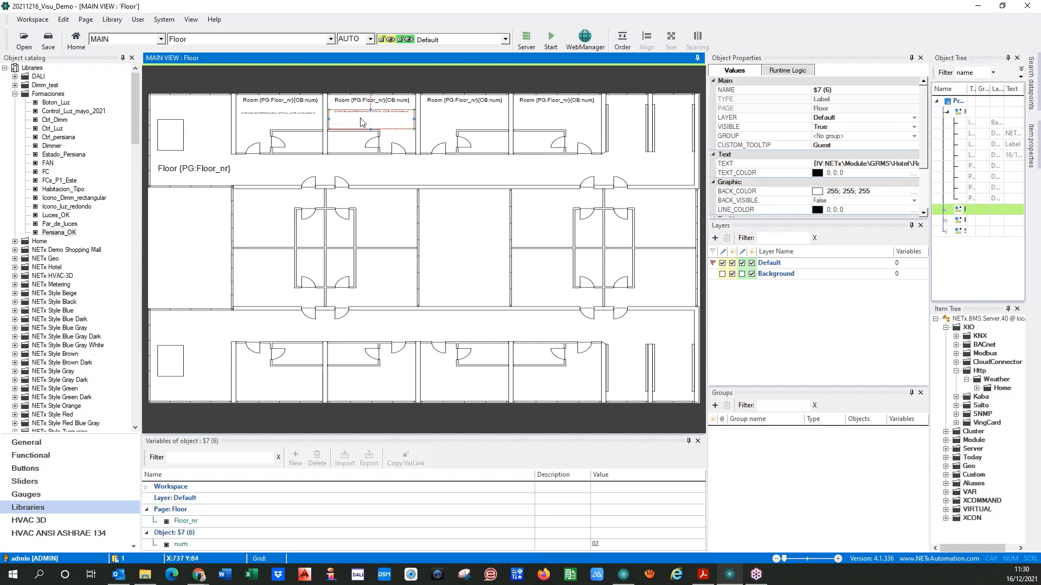
key("ctrl+c")
key("ctrl+v")
left_click_drag(360, 118, 452, 117)
left_click(606, 546)
key("BackSpace")
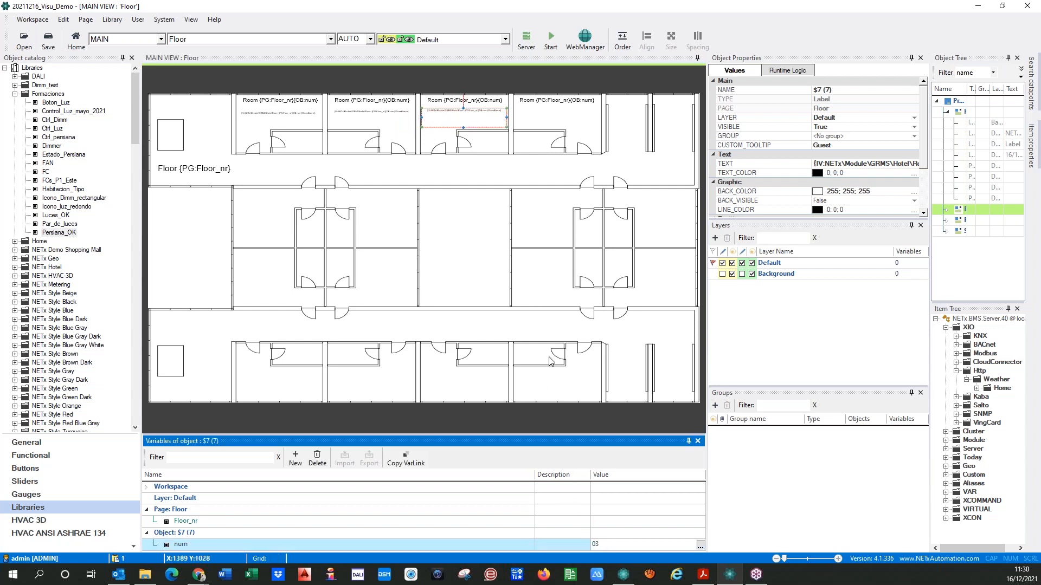
left_click(443, 158)
Place a guest label copy in the fourth room and set its num variable to 04
left_click(433, 125)
key("ctrl+v")
left_click_drag(433, 123, 527, 121)
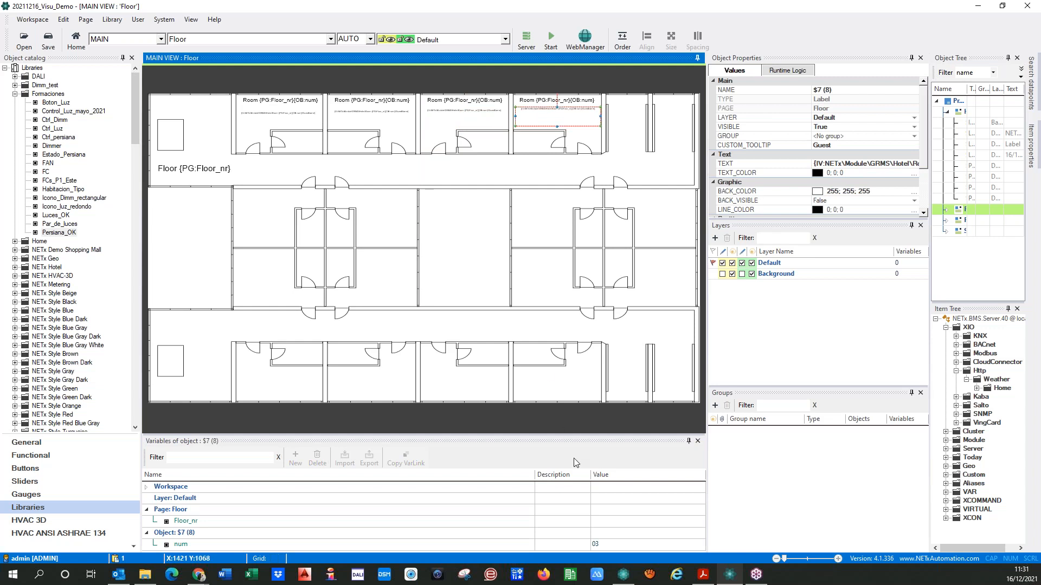
left_click(607, 547)
key("BackSpace")
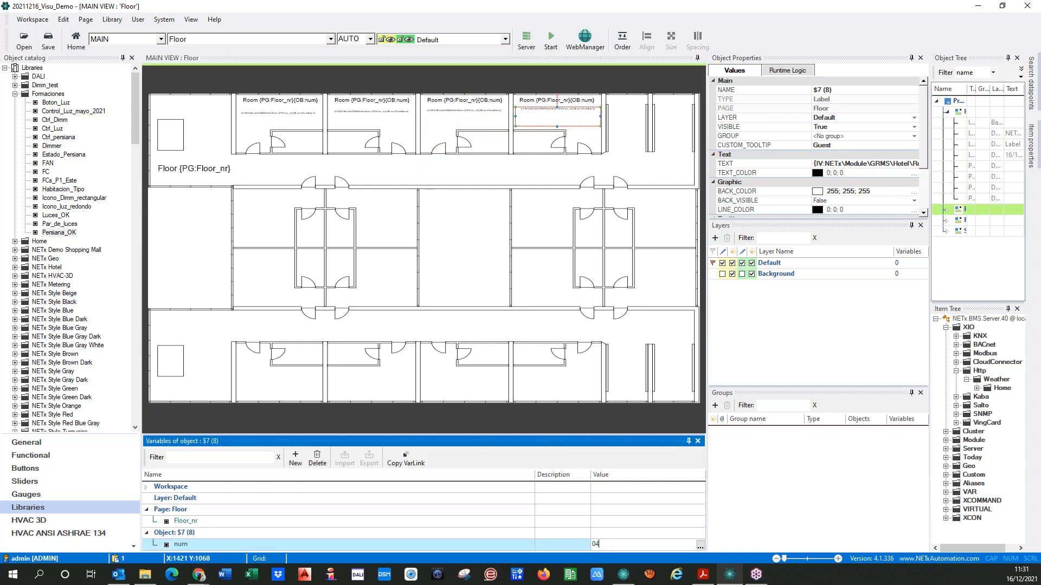
left_click(388, 179)
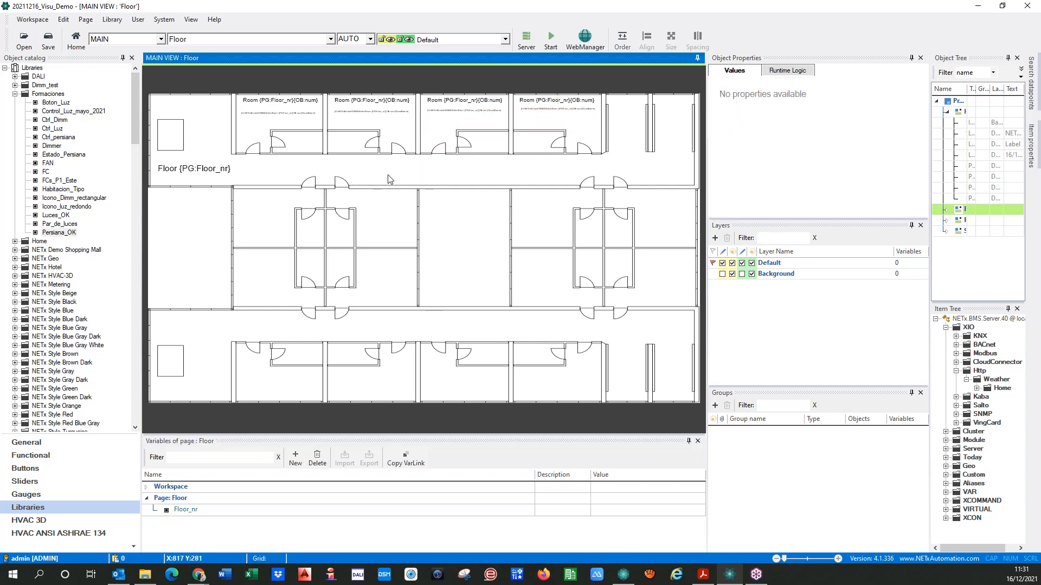
Save the workspace and run the visualization from Home to check all four guest names on Floor 01, ending by stopping it
left_click(330, 39)
left_click(303, 59)
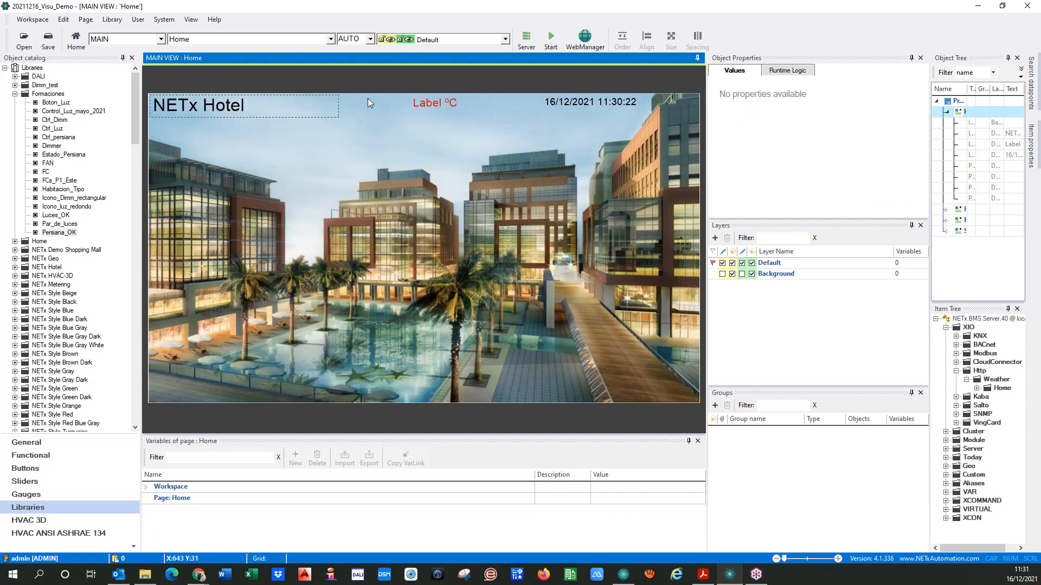
left_click(550, 38)
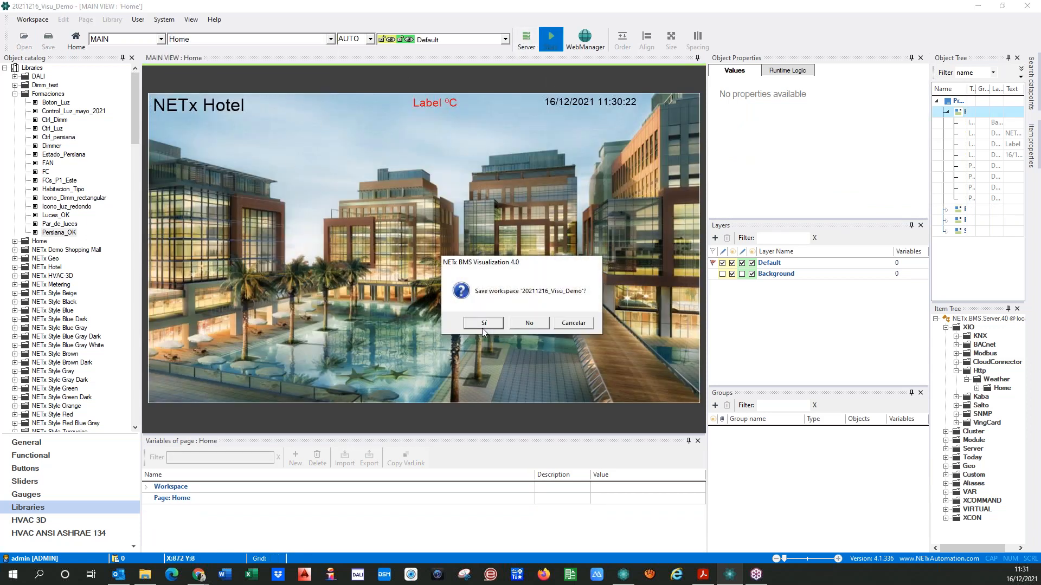
left_click(482, 323)
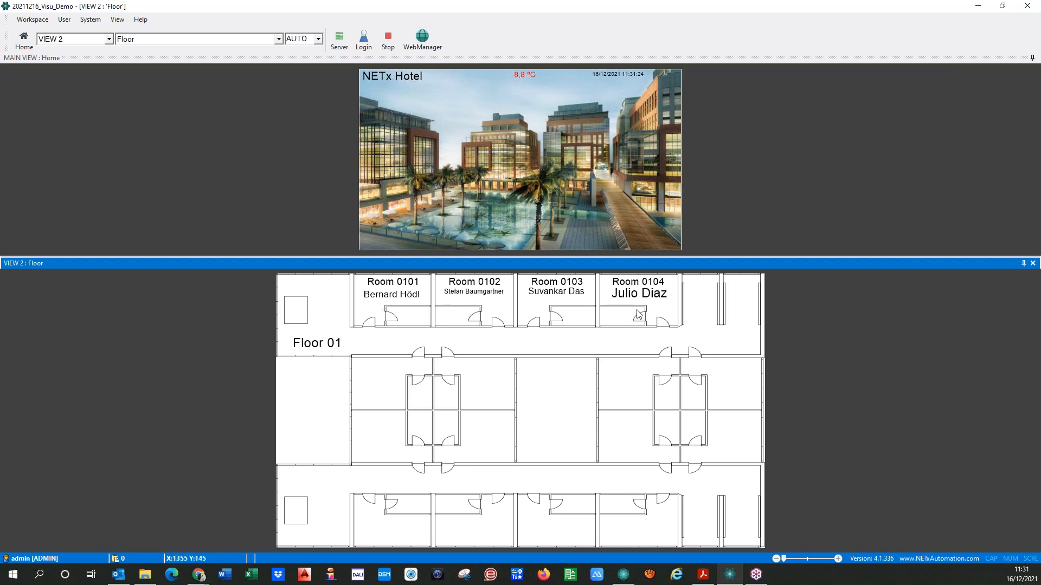
left_click(388, 39)
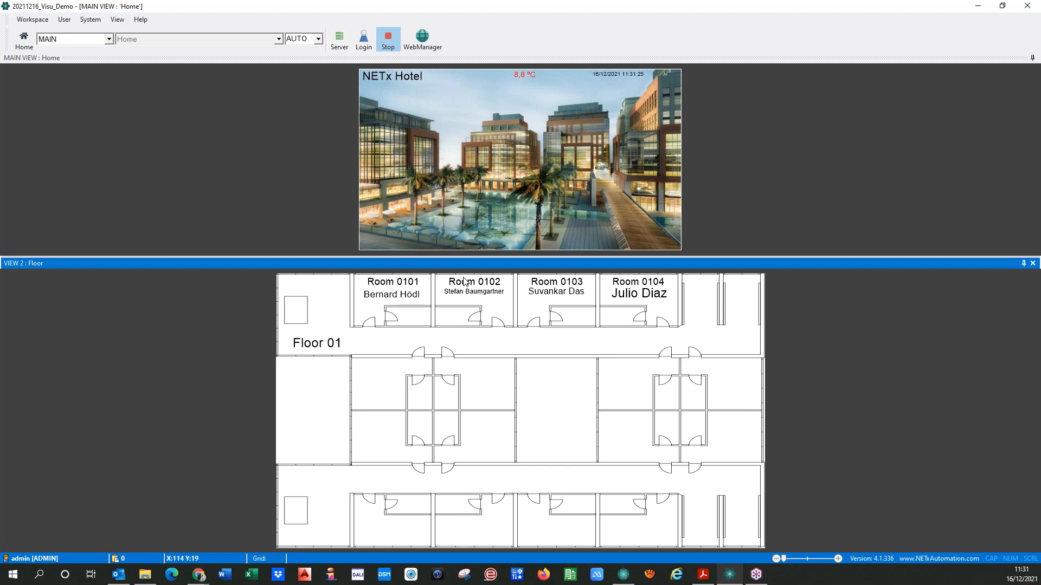
On the Floor page, bring the first room's link area in front of its labels
left_click(217, 39)
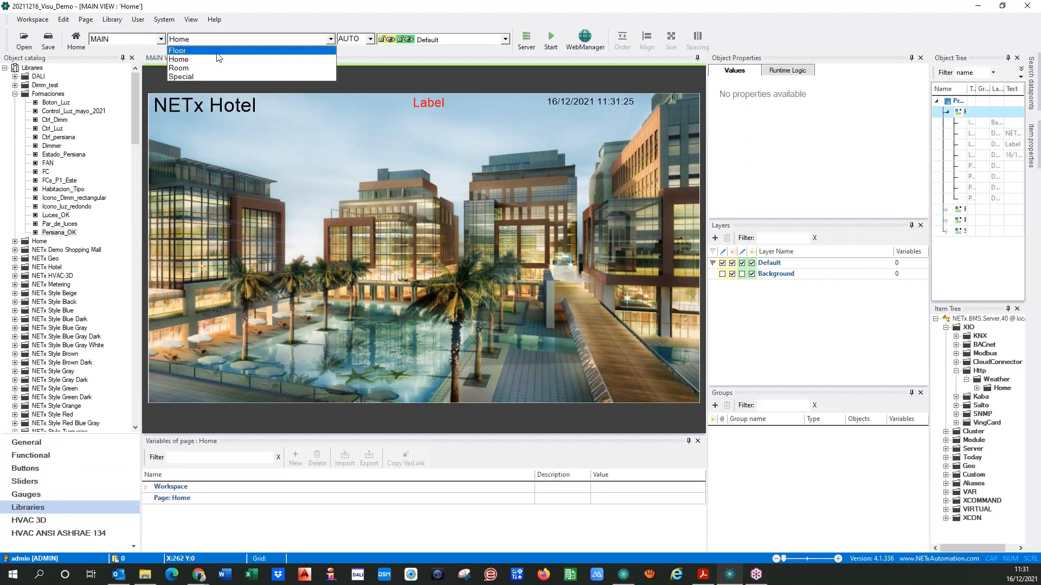
left_click(191, 60)
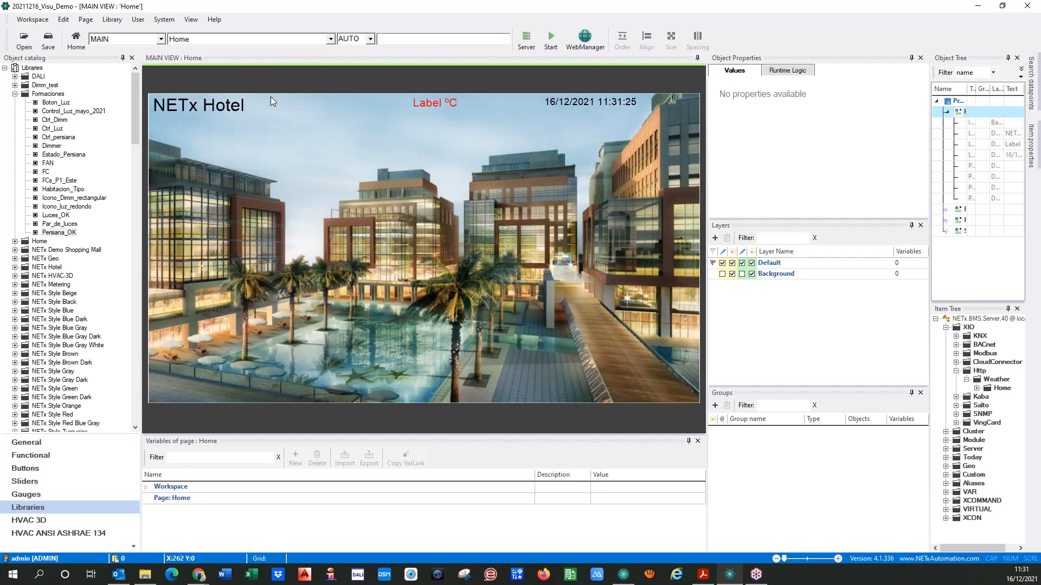
left_click(219, 43)
left_click(179, 51)
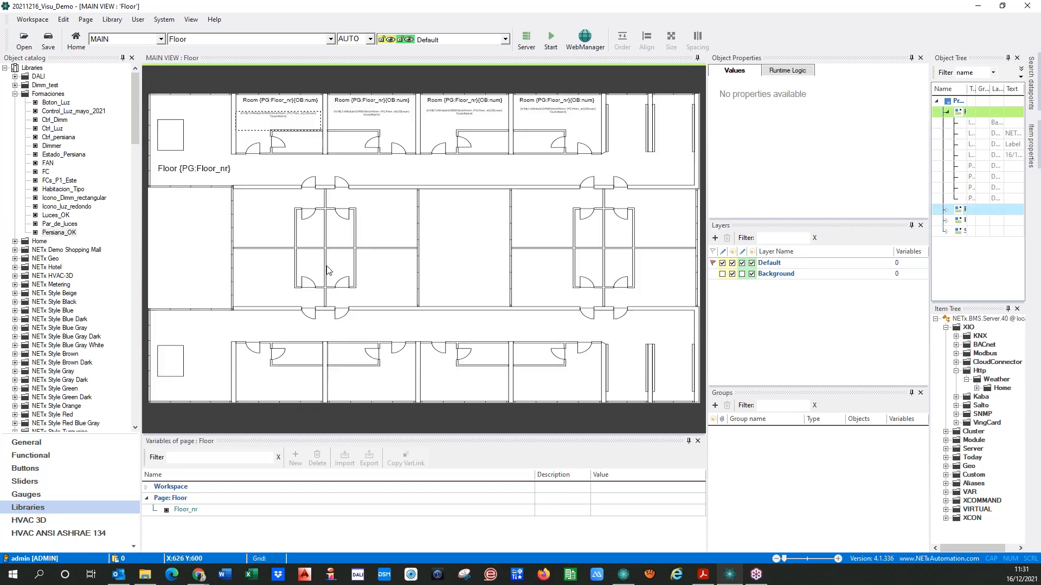
left_click(288, 185)
left_click_drag(274, 179, 269, 124)
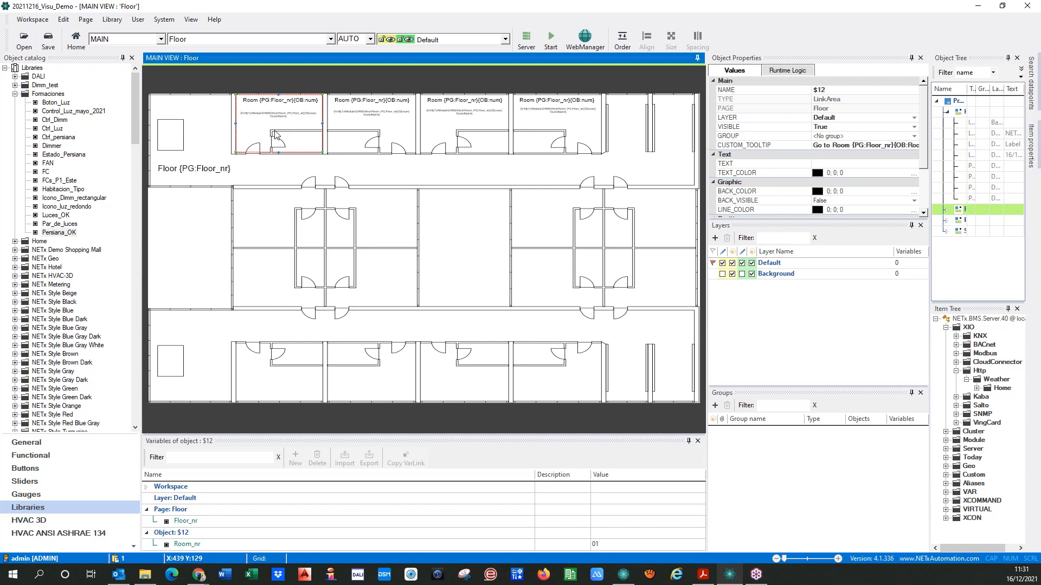
right_click(301, 155)
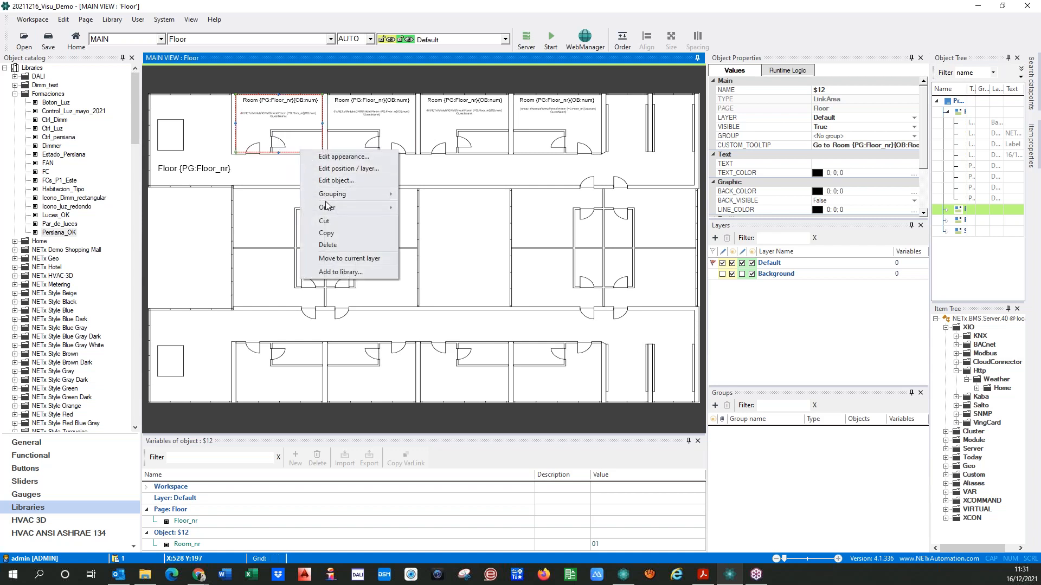
mouse_move(328, 210)
left_click(446, 208)
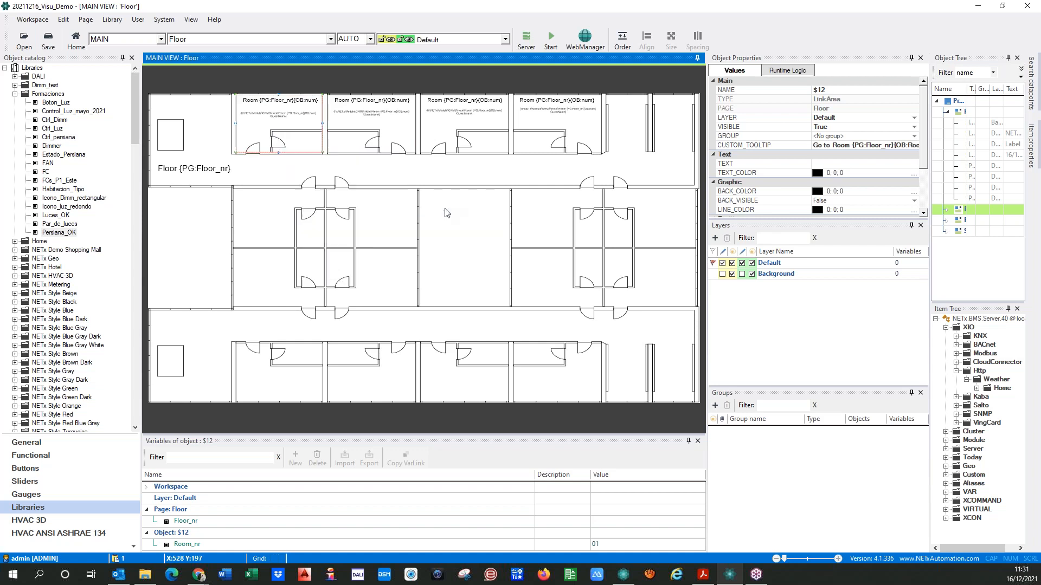
left_click(291, 174)
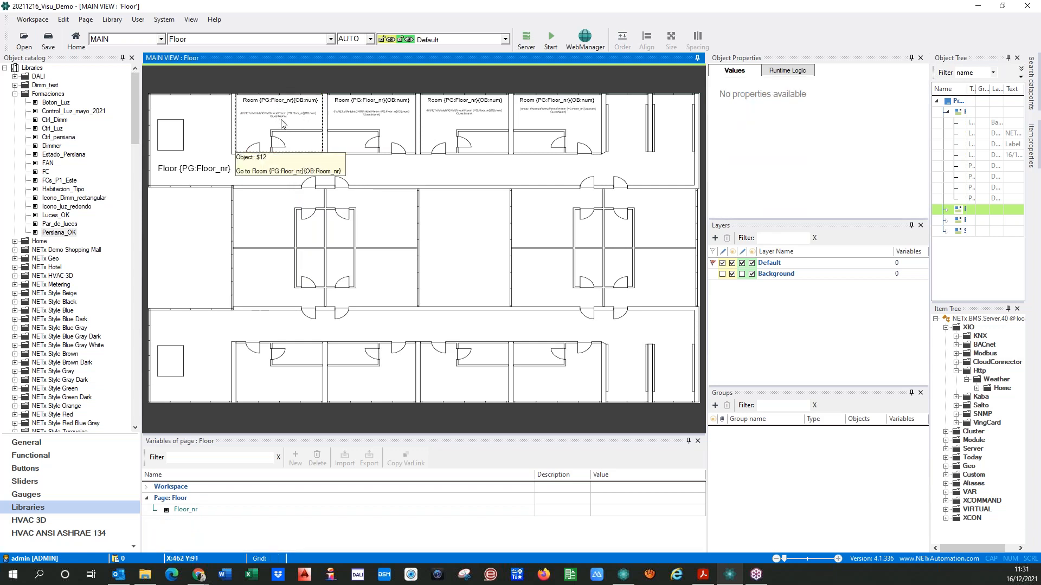
Review the first room link area's custom tooltip and its linked page, view and page variable settings
left_click(301, 144)
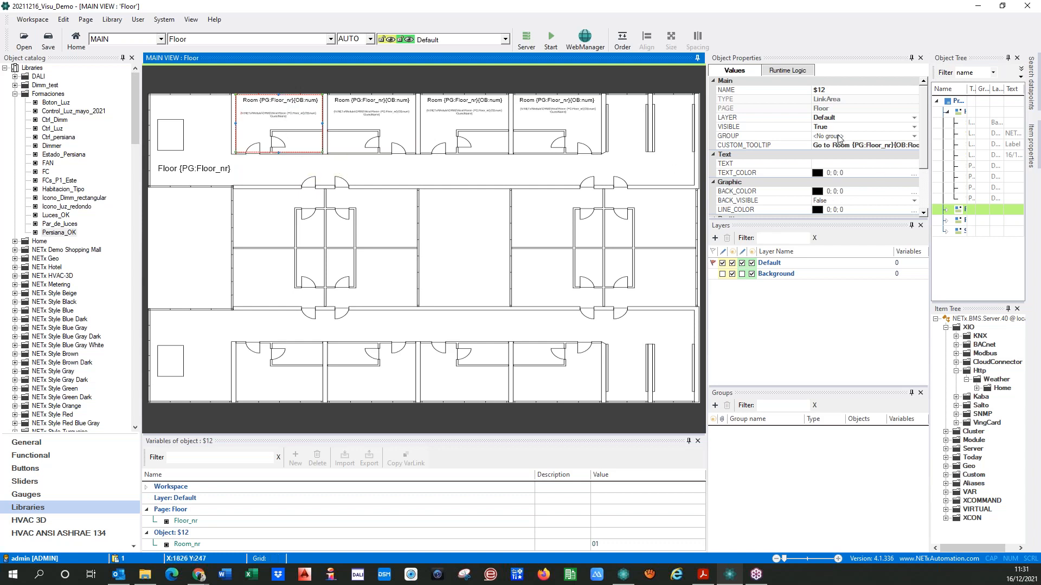
left_click(904, 148)
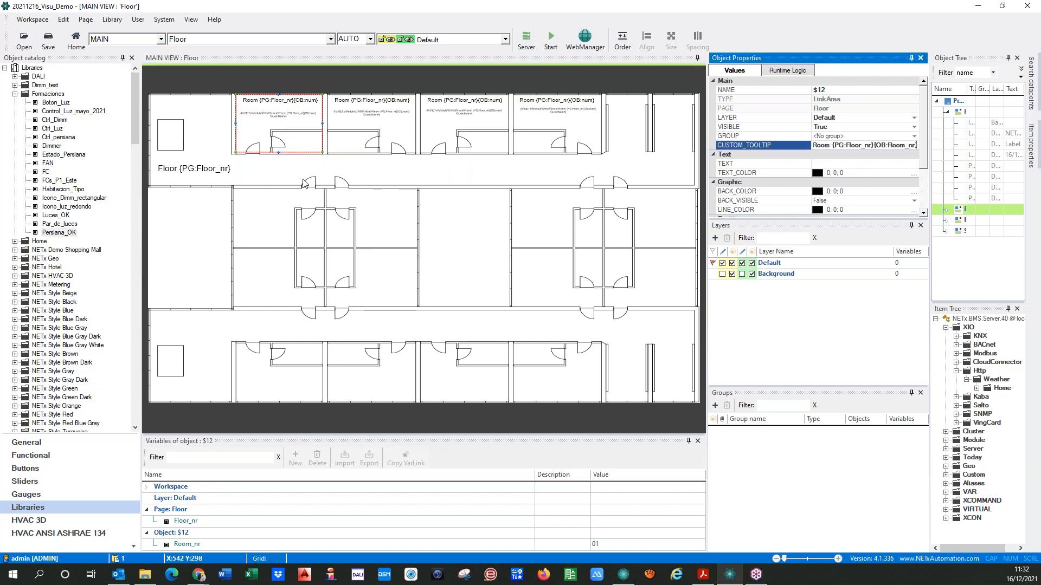
double_click(274, 148)
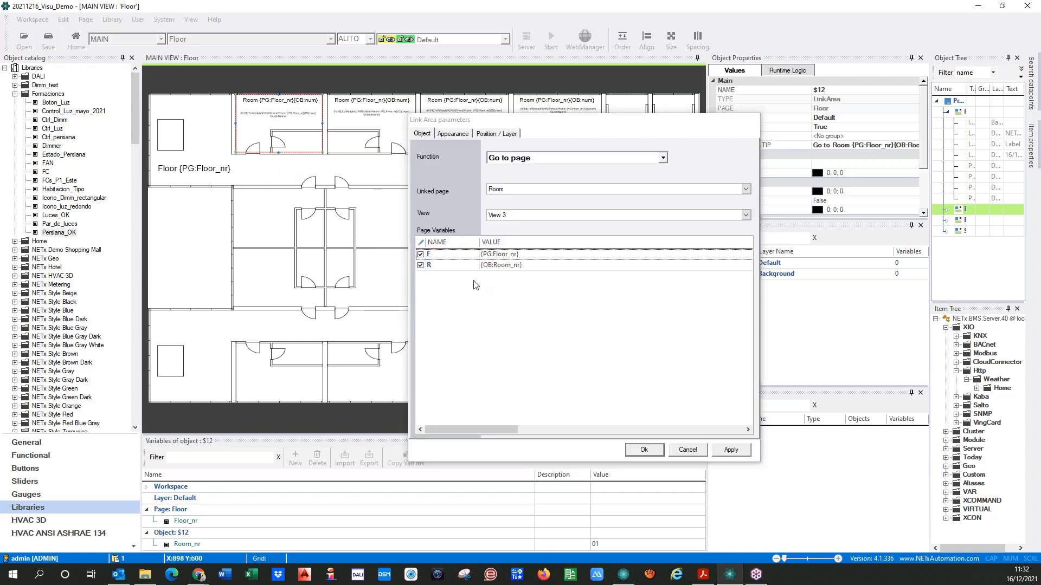
left_click(644, 451)
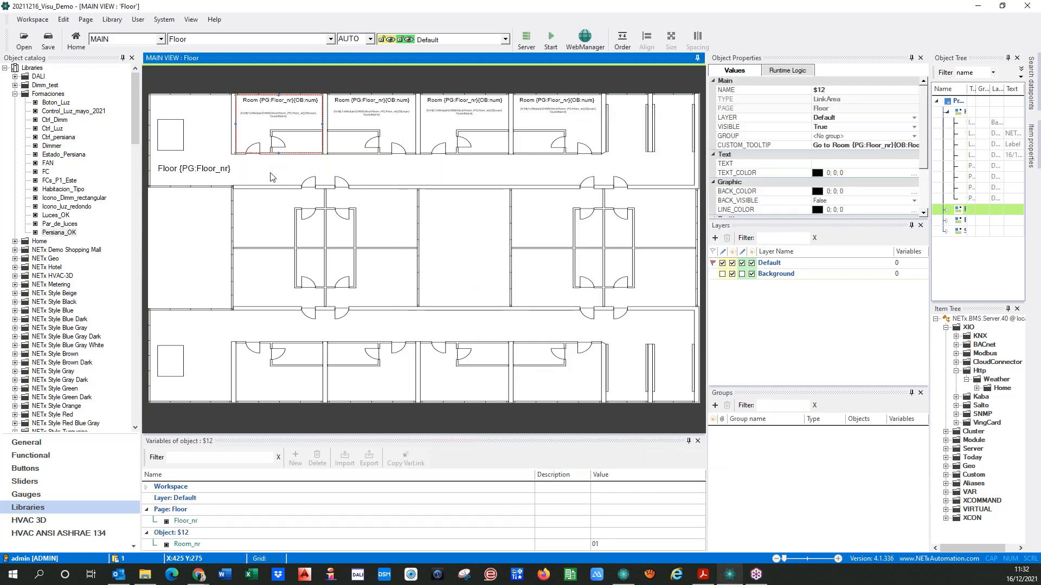
Place a copy of the first room's link area over the second room and set its Room_nr variable to 02
key("ctrl+v")
left_click_drag(281, 147, 375, 146)
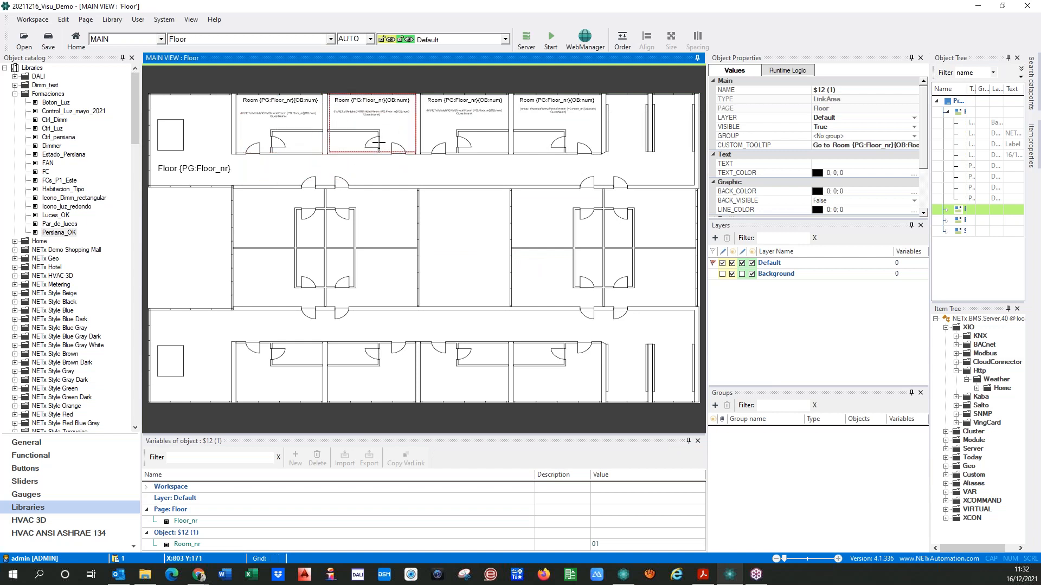
left_click(288, 147)
left_click(342, 150)
left_click(594, 544)
left_click(595, 544)
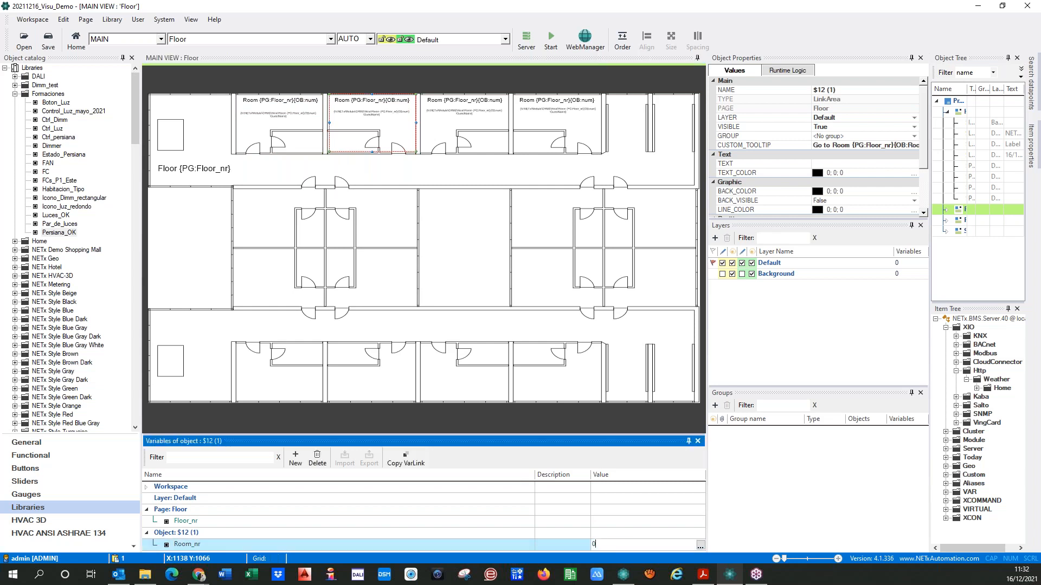
left_click(389, 173)
Place another link area copy over the third room and set its Room_nr variable to 03
key("ctrl+v")
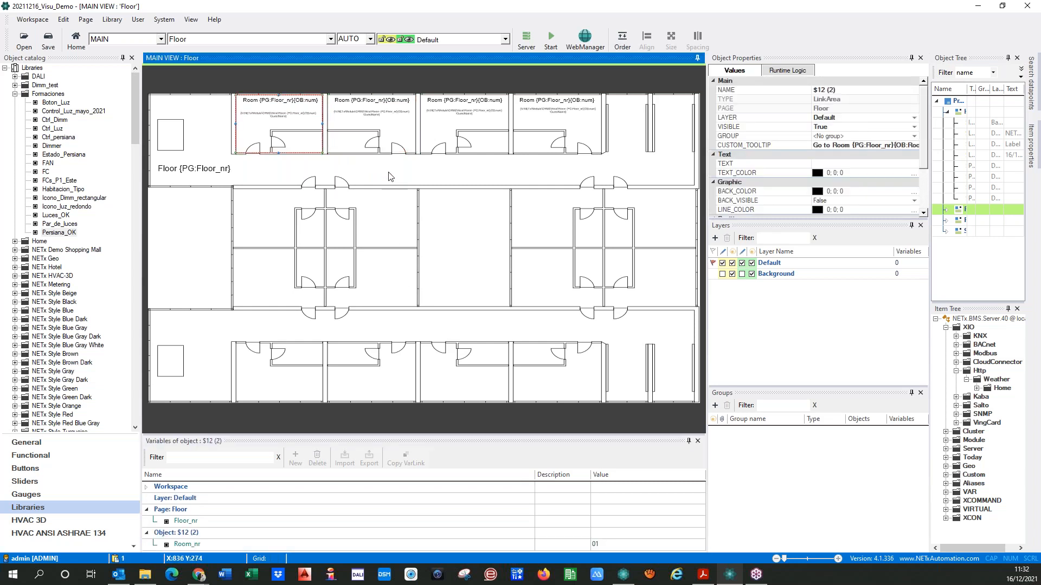
left_click_drag(270, 152, 452, 148)
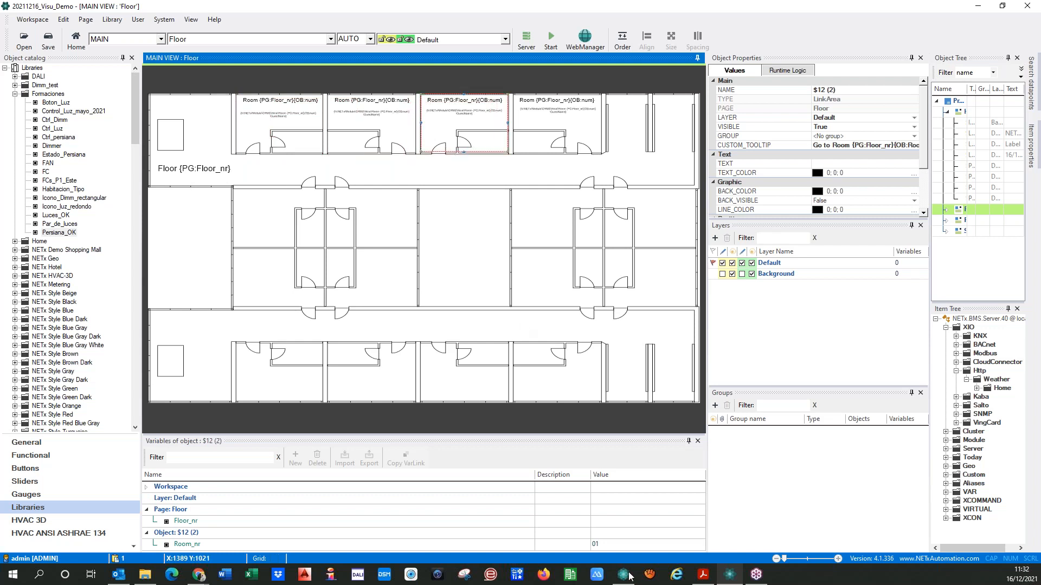
left_click(612, 545)
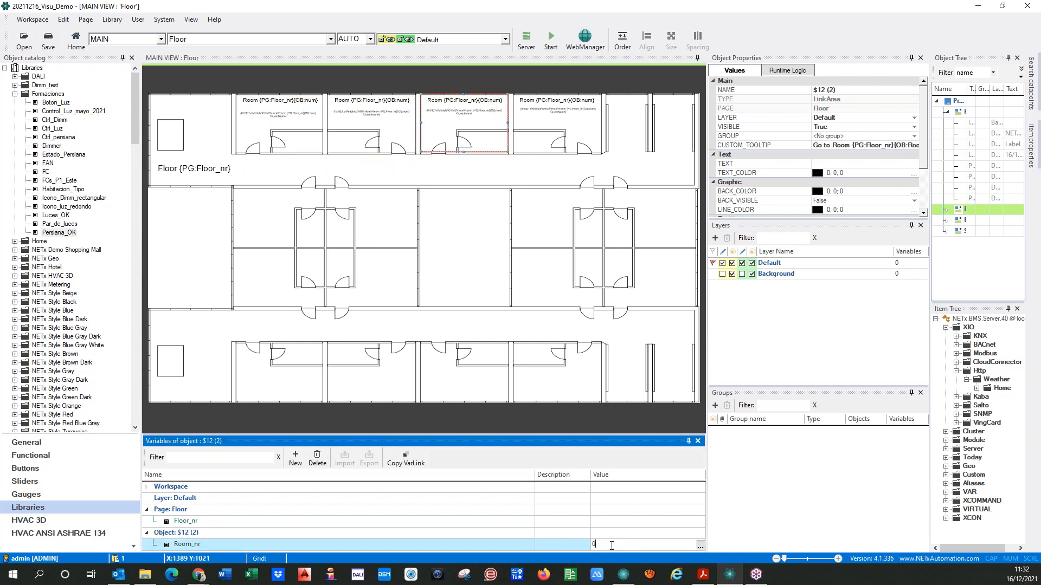
left_click(464, 180)
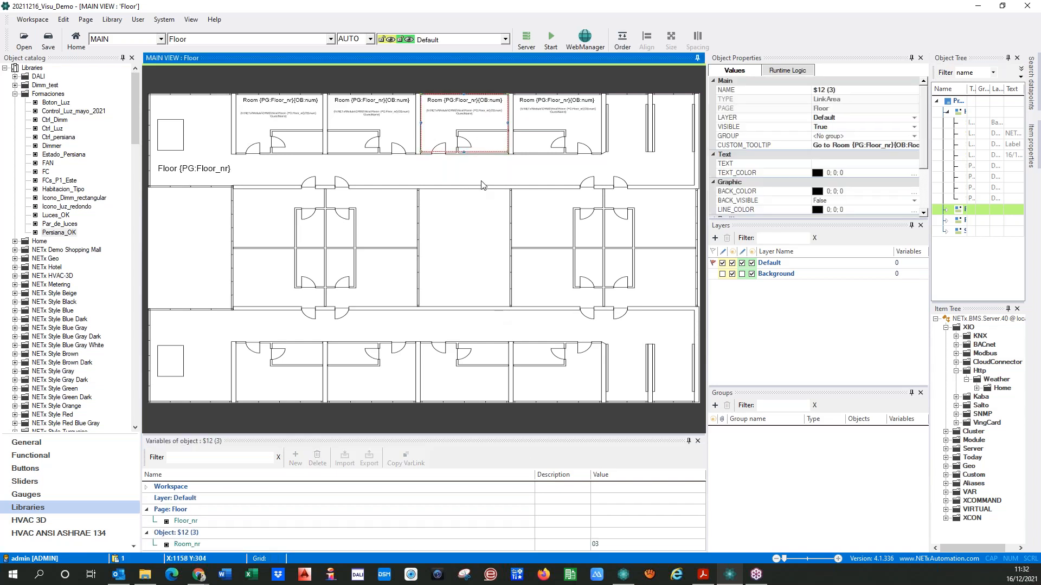
Position a link area copy over the fourth room and set its Room_nr variable to 04
left_click_drag(455, 143, 546, 140)
left_click(492, 138)
left_click(534, 138)
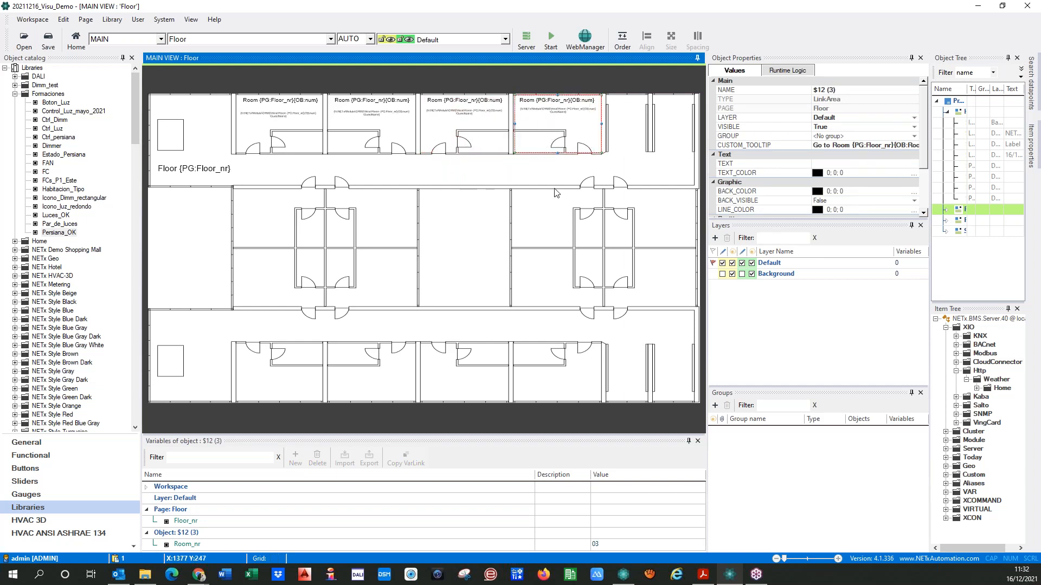
left_click(623, 546)
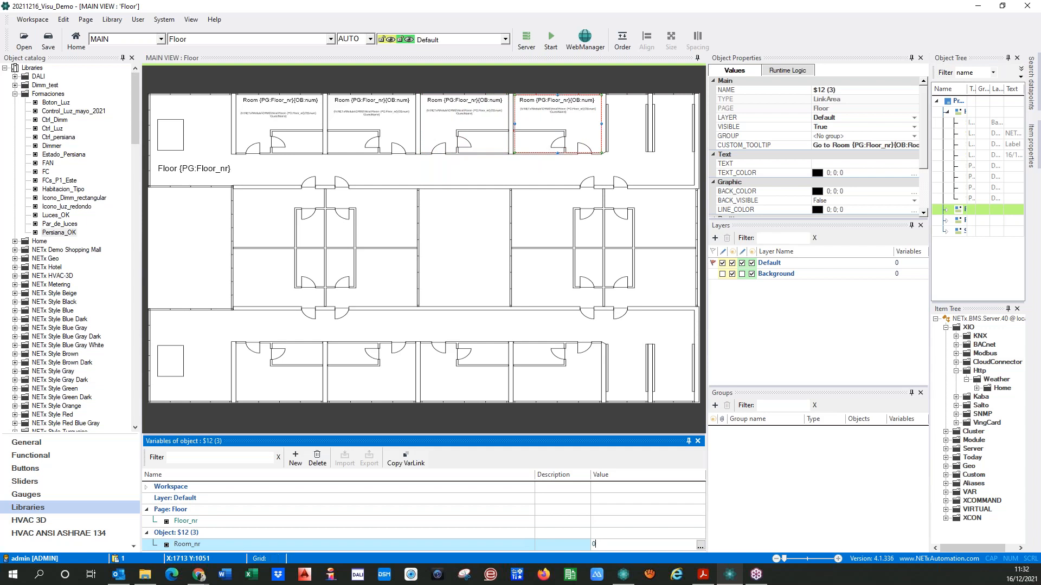
left_click(434, 180)
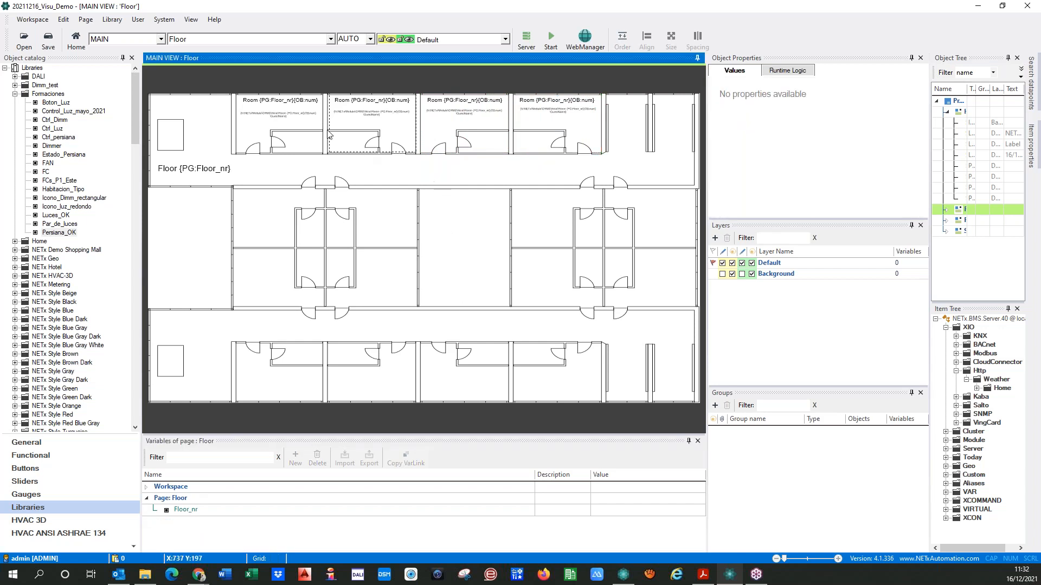
Return to the Home page, save the workspace, run the visualization and open Floor 01
left_click(188, 41)
left_click(187, 61)
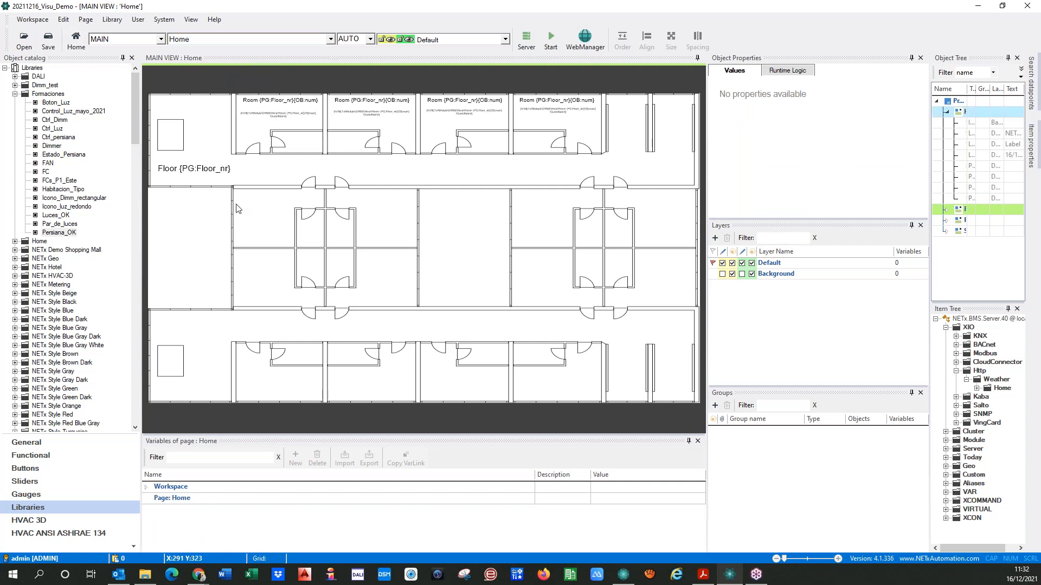
left_click(551, 38)
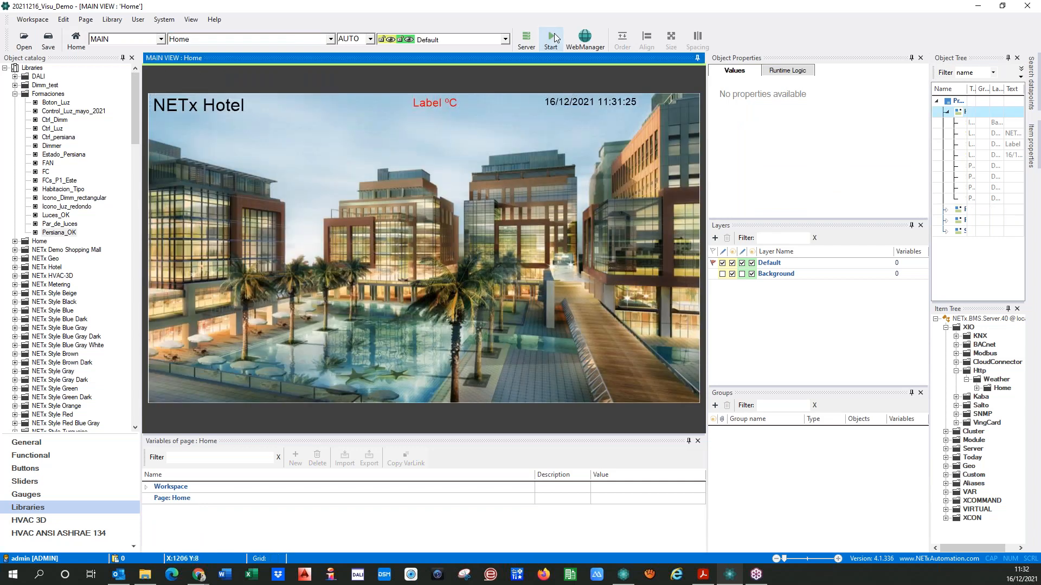
left_click(484, 323)
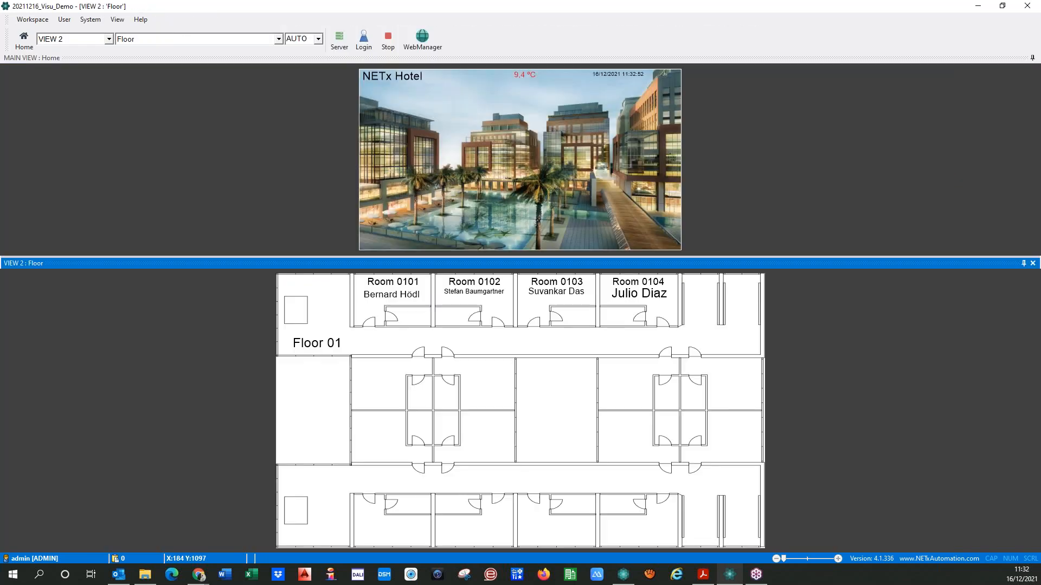
Open Rooms 0101 to 0104 one after another from the Floor 01 plan, going through them twice, to test their links
left_click(372, 315)
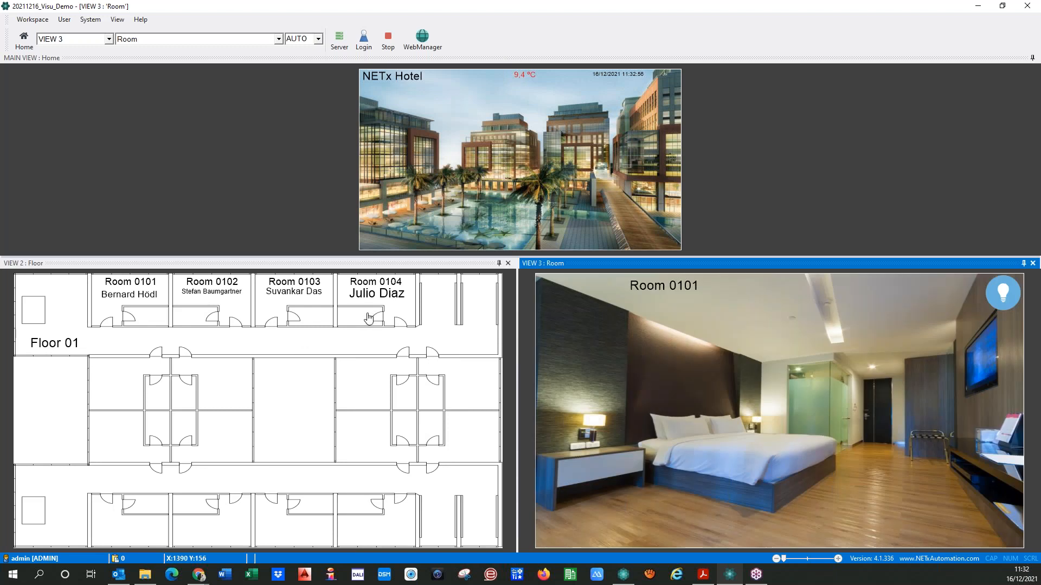
left_click(209, 314)
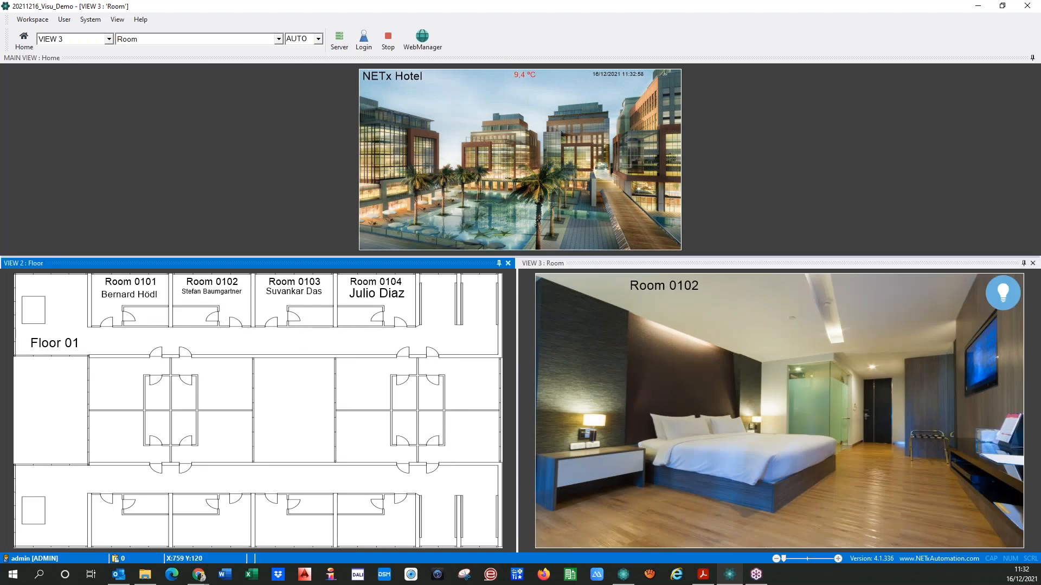
left_click(266, 311)
left_click(355, 313)
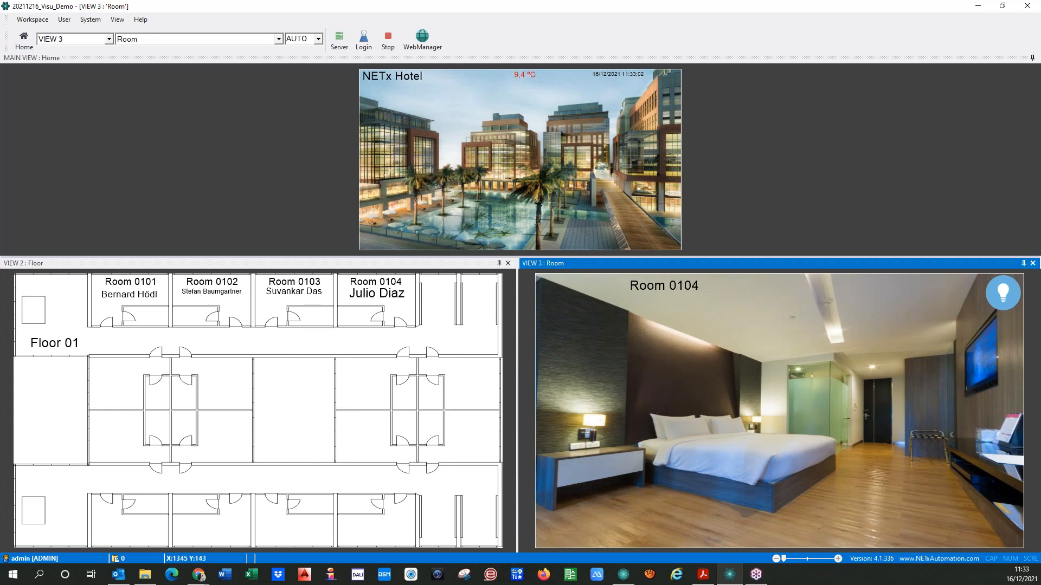
left_click(130, 316)
left_click(226, 320)
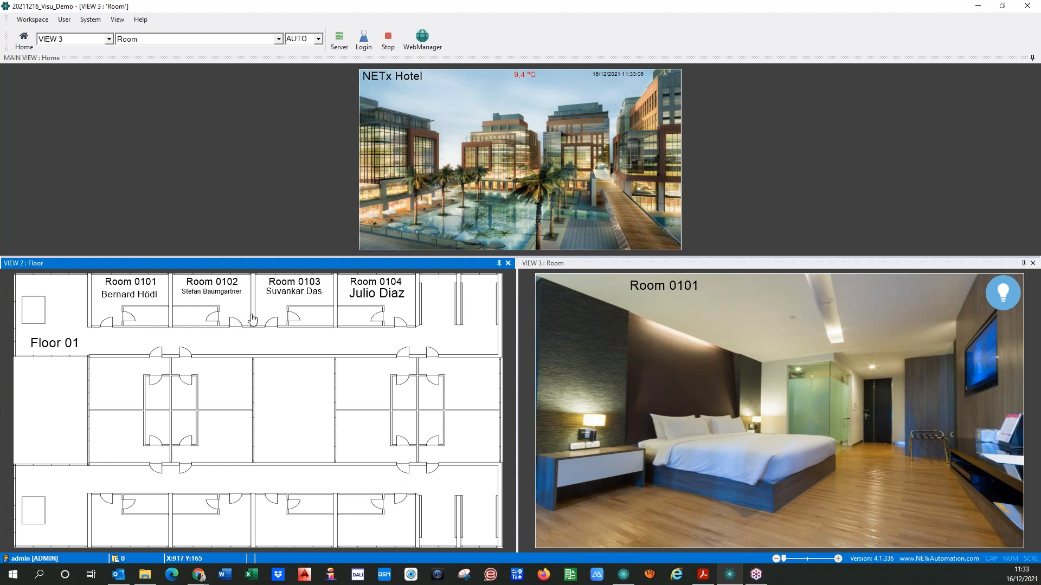
left_click(269, 316)
left_click(384, 330)
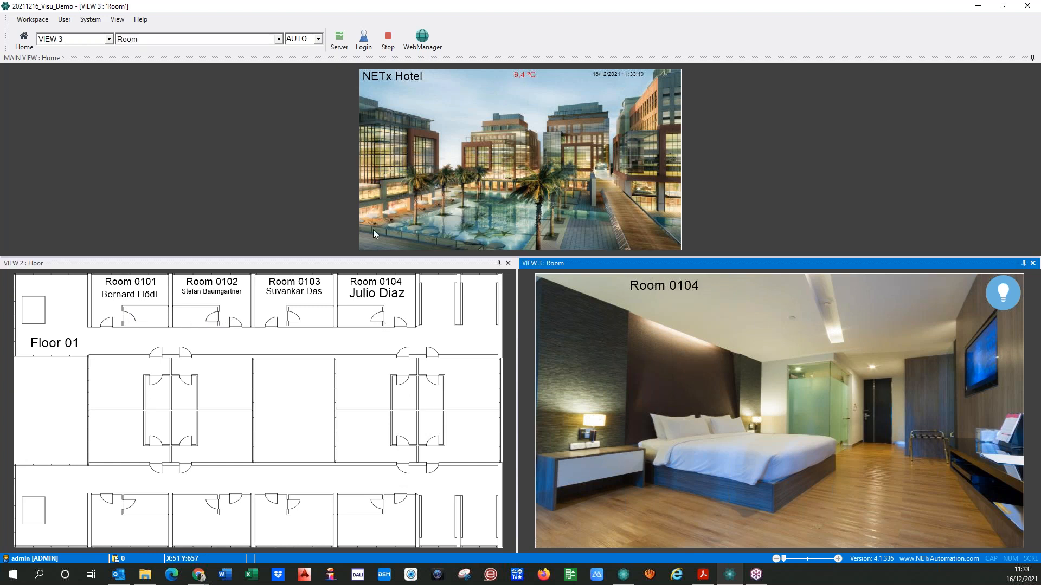
Switch to Floor 02 and open Rooms 0201 to 0204 in turn to test their links
left_click(374, 162)
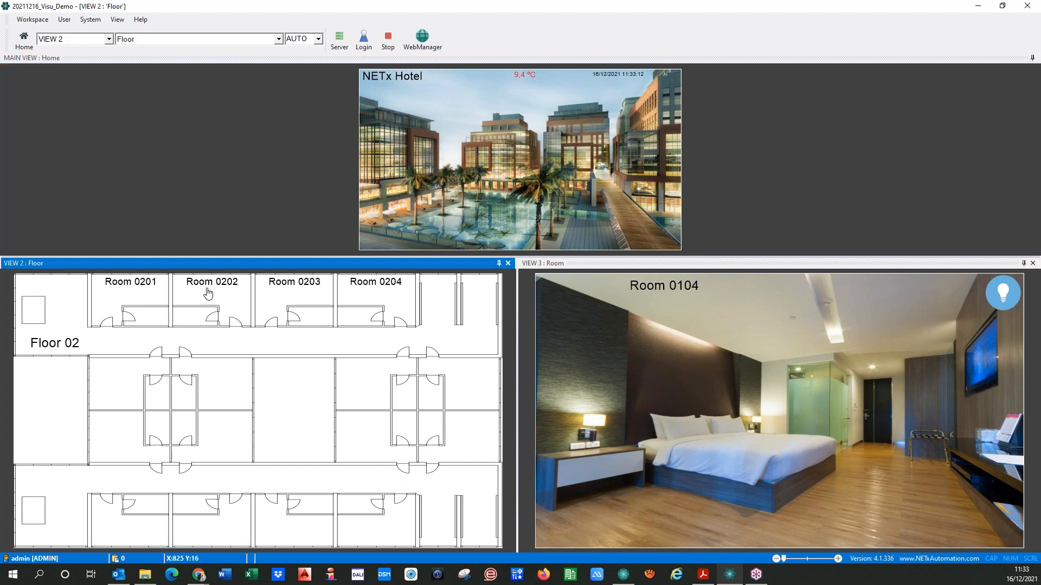
left_click(129, 310)
left_click(204, 306)
left_click(278, 308)
left_click(338, 318)
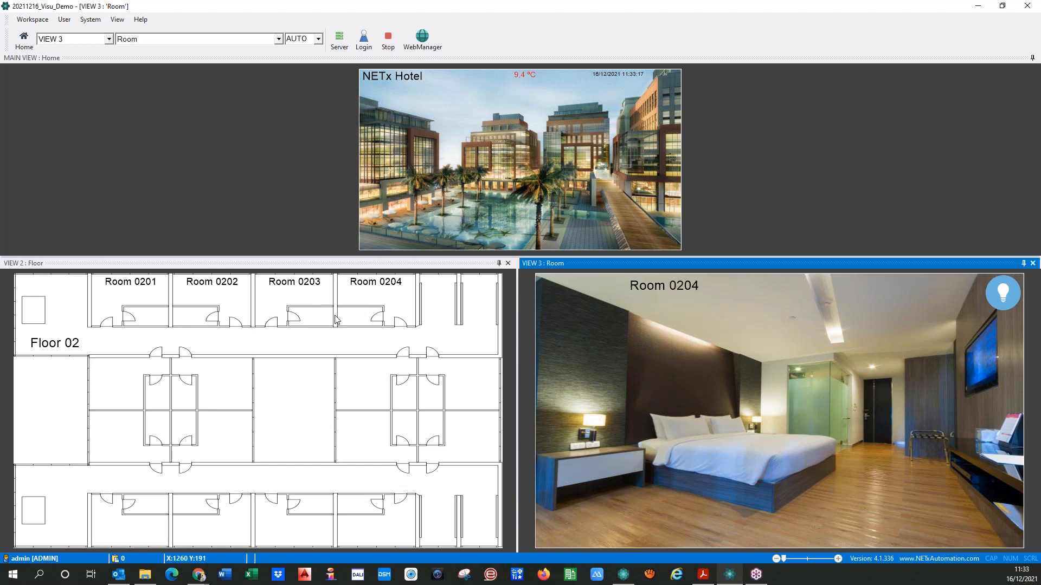
Switch to Floor 03 and open Rooms 0301 to 0304 in turn to test their links
left_click(383, 157)
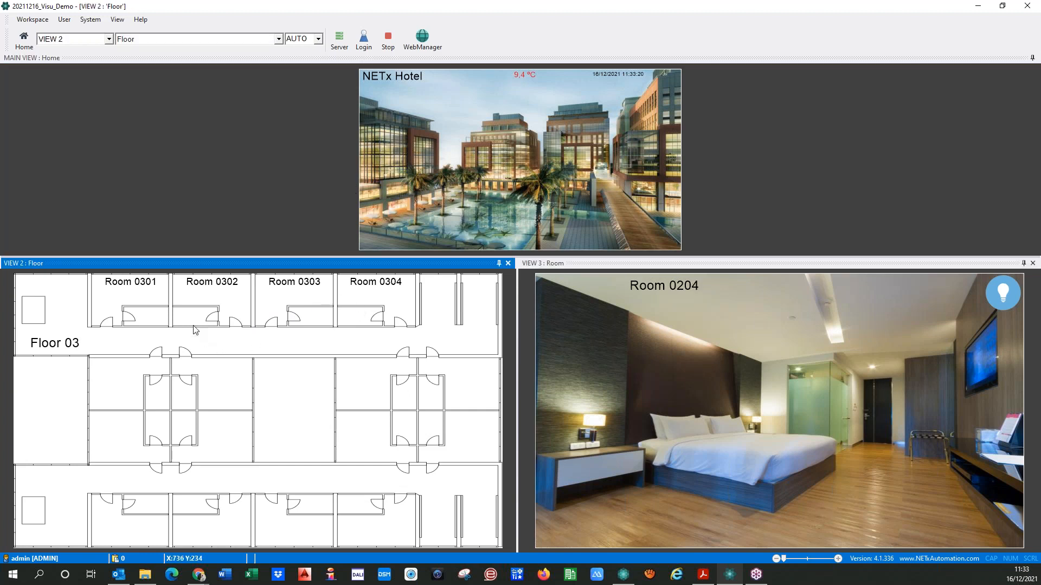
left_click(122, 313)
left_click(202, 315)
left_click(286, 319)
left_click(373, 325)
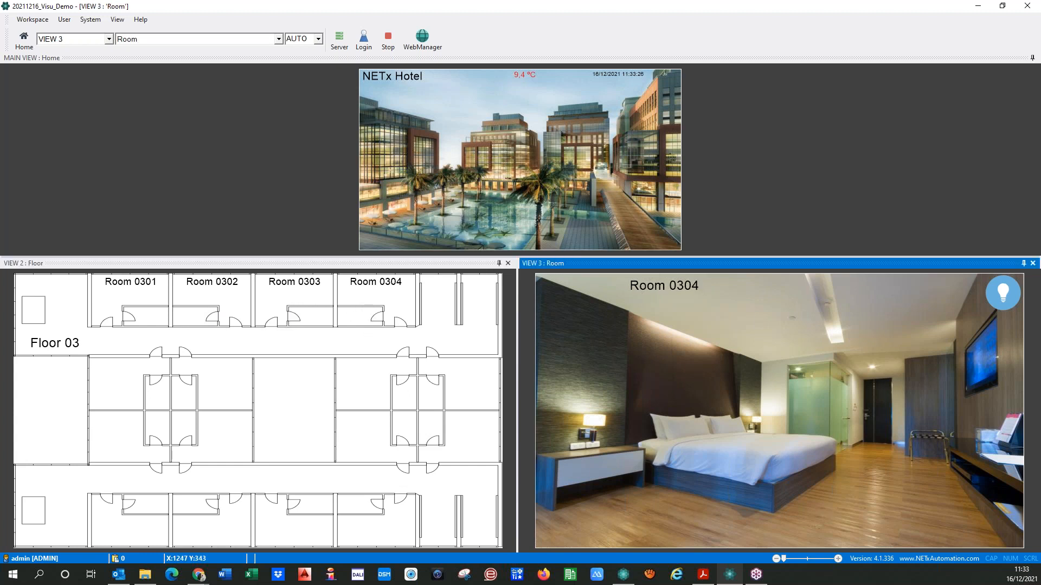
Stop the running visualization and open the Room page in the main view for editing
left_click(434, 215)
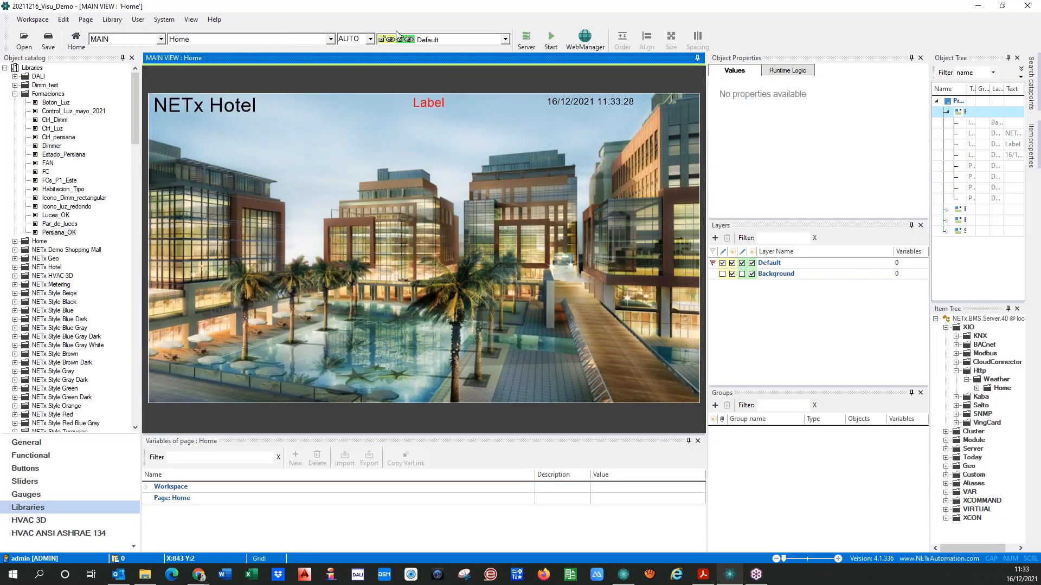
left_click(330, 39)
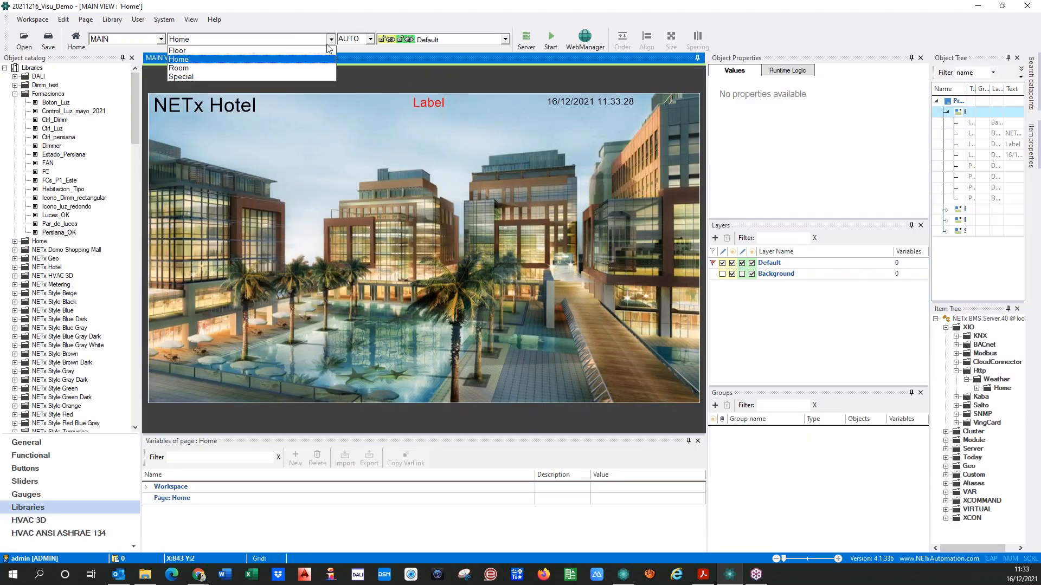
left_click(186, 68)
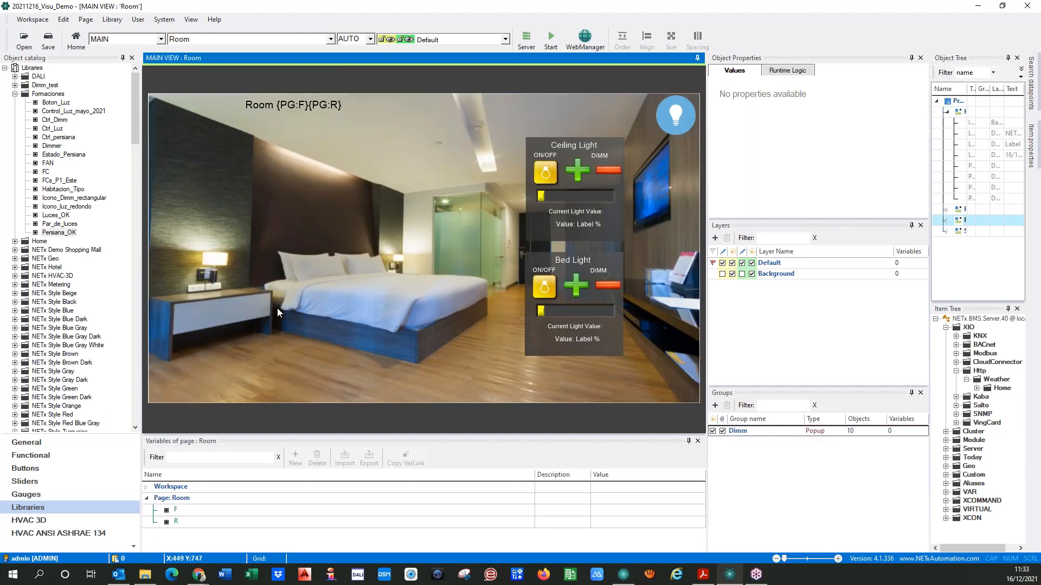
Switch to NETx Core Server Studio and examine the Room 0101 items of the Hotel in the GRMS module
left_click(624, 576)
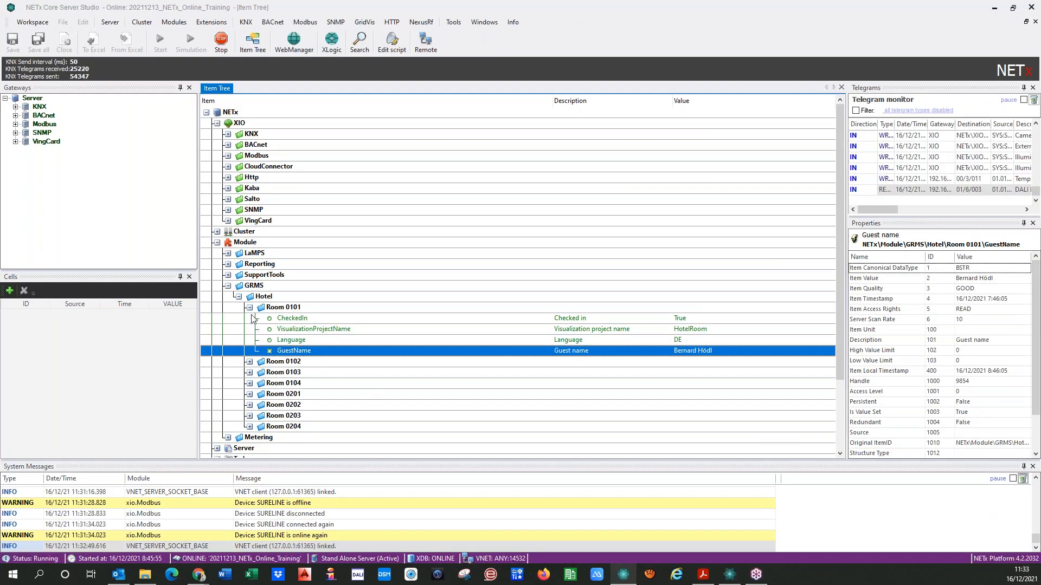
left_click(284, 308)
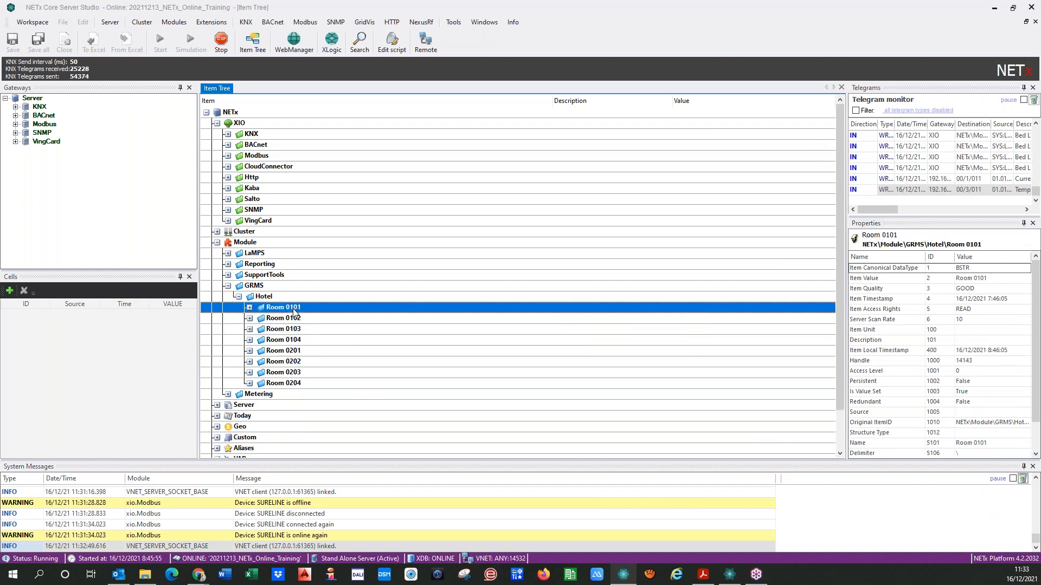
left_click(249, 308)
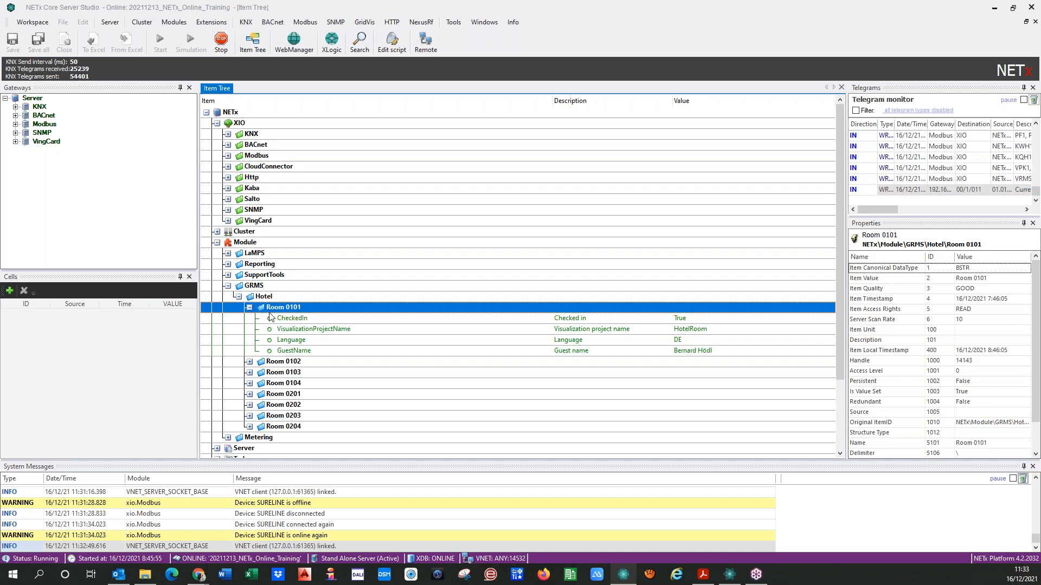
left_click(239, 297)
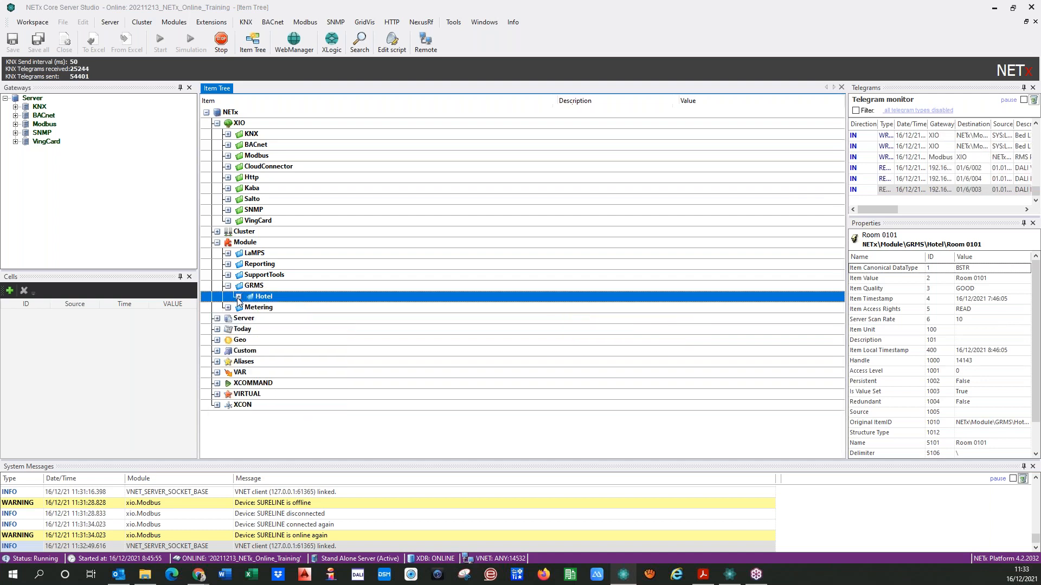
Examine the alias items of Room 0101, including its Lights folder
left_click(217, 361)
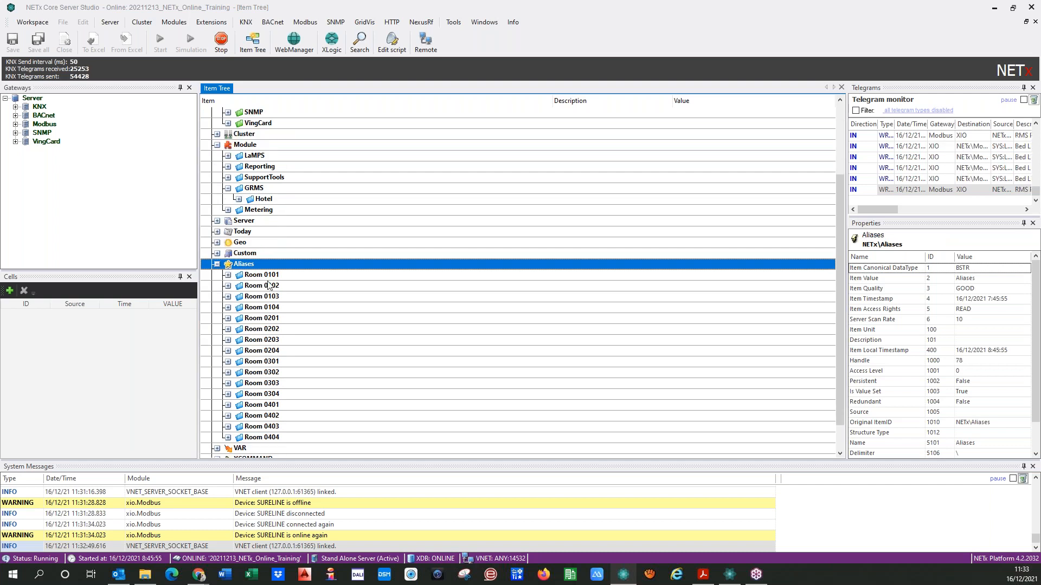
left_click(228, 275)
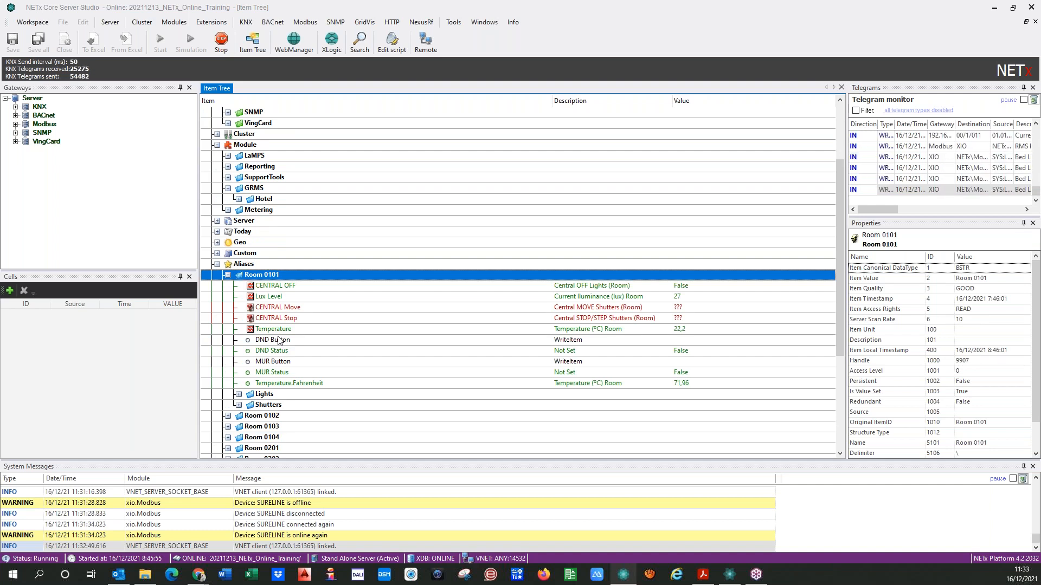
double_click(245, 394)
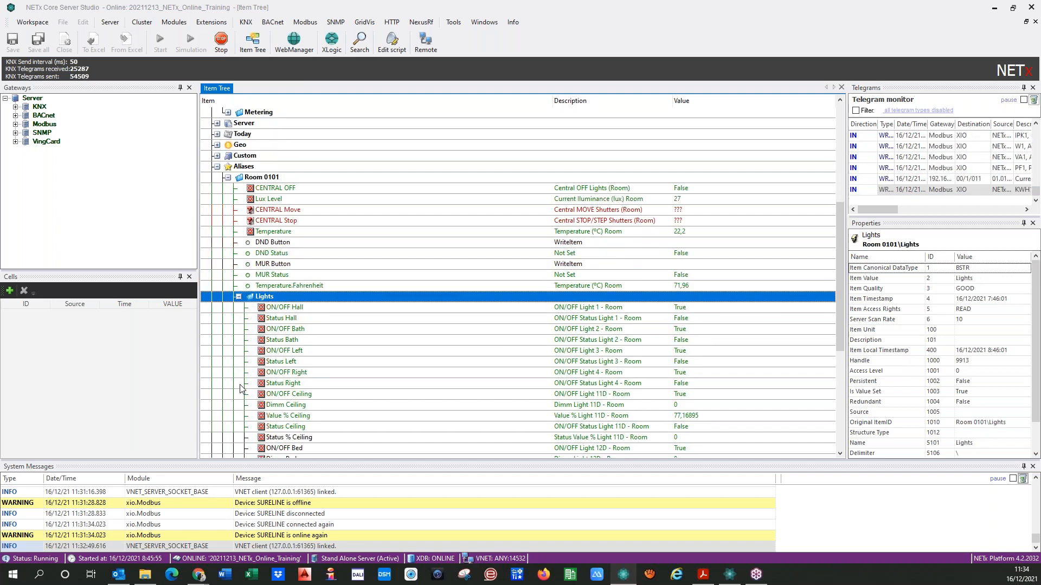
scroll(238, 303, "up", 3)
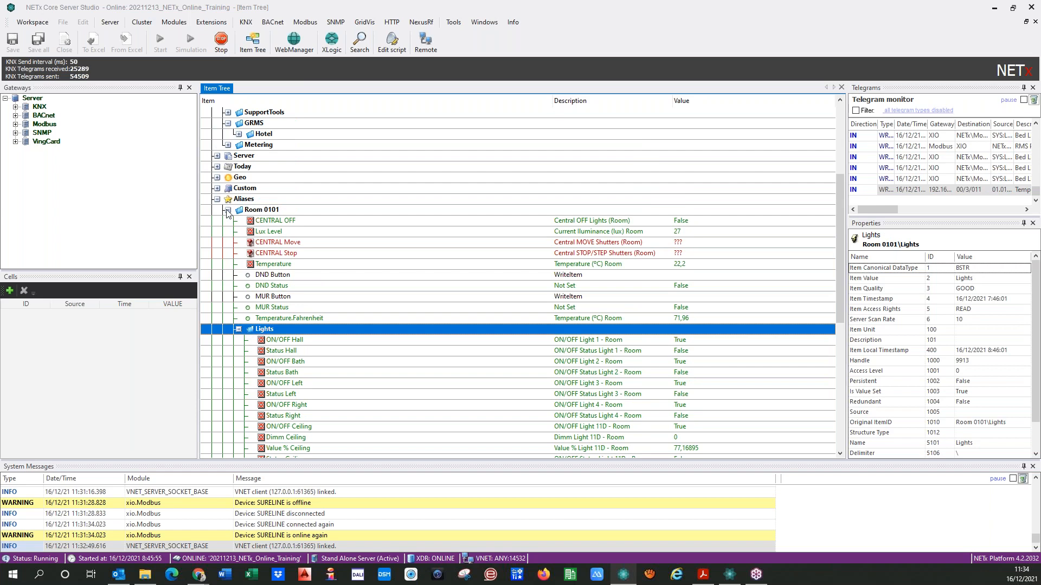
left_click(228, 212)
Switch back to the visualization editor and delete the Ceiling Light control group from the Room page
left_click(729, 576)
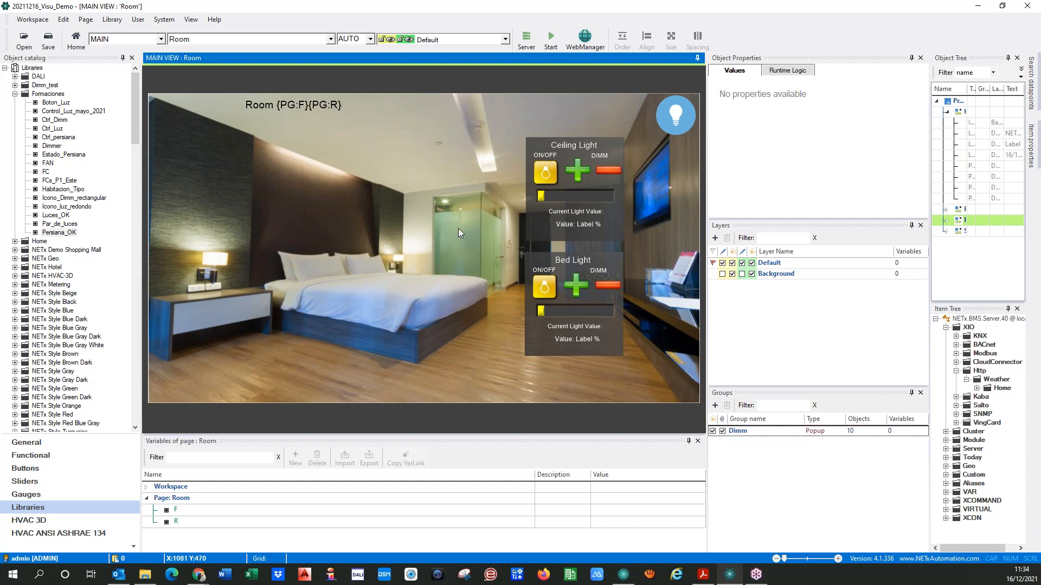
left_click(531, 228)
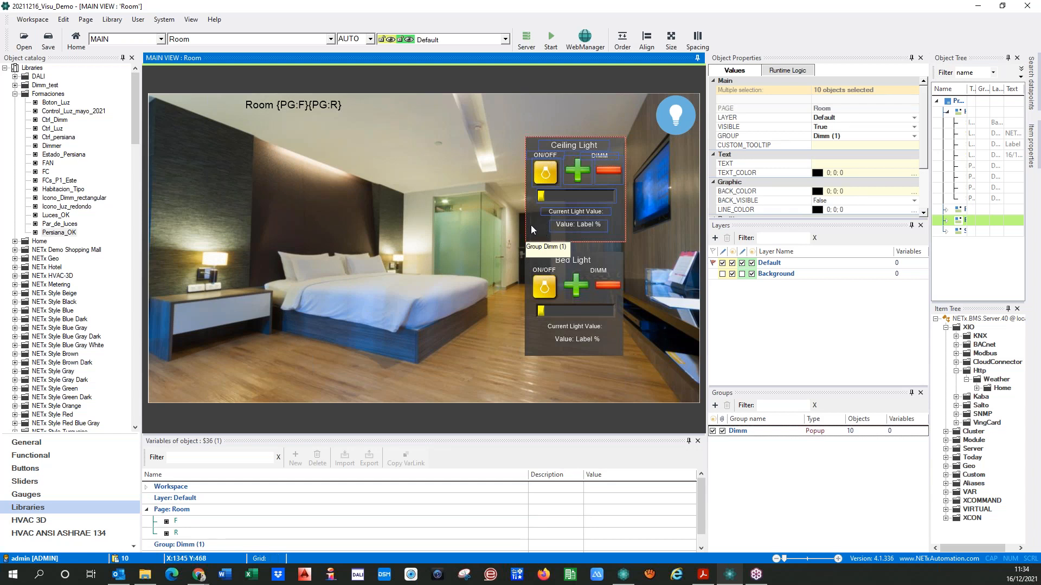
key("Delete")
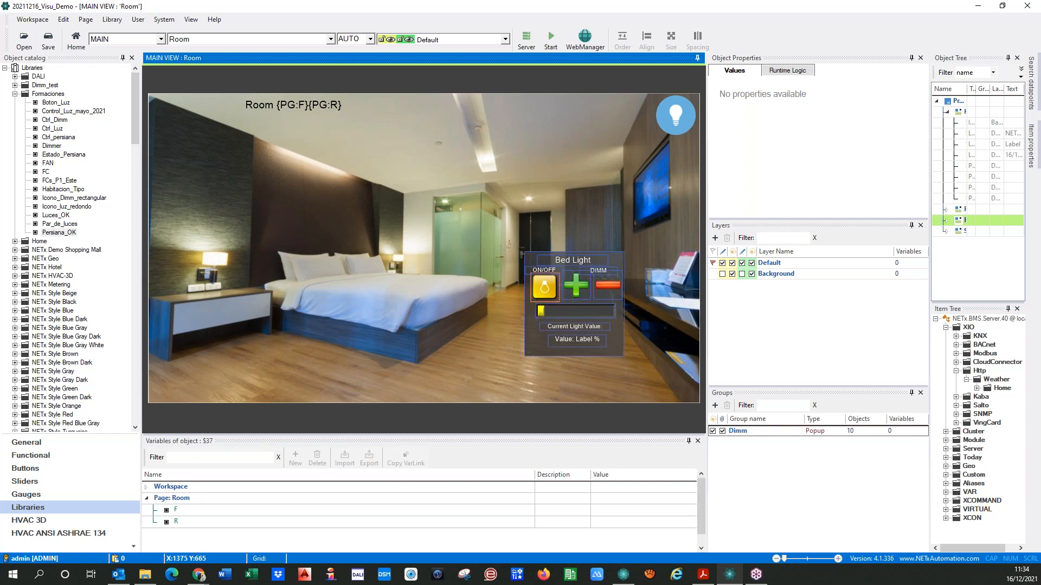
Check the parameters of the Bed Light on/off button and of the link area over the bed
double_click(545, 288)
left_click(688, 488)
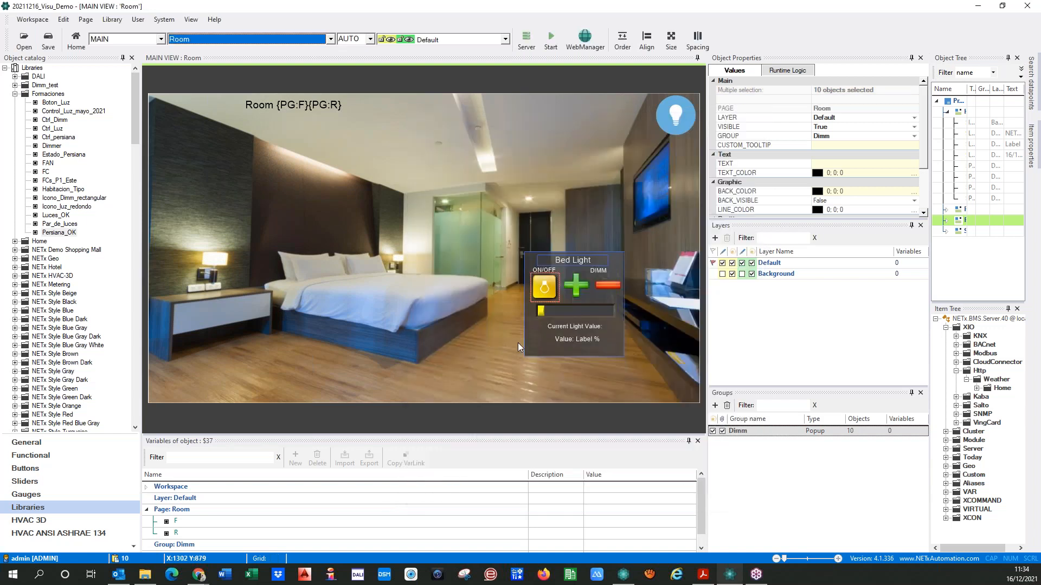
right_click(529, 332)
left_click(500, 337)
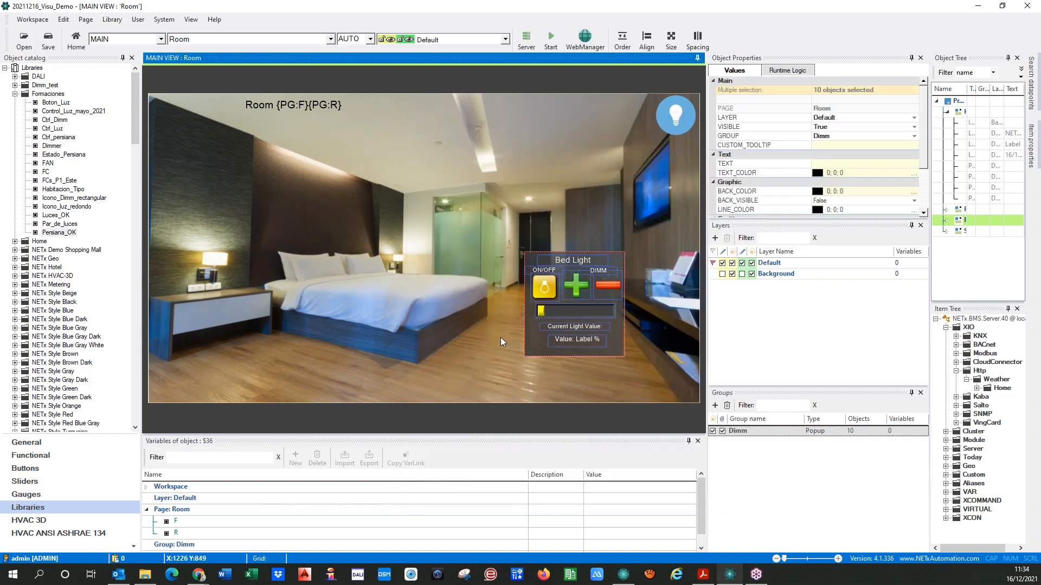
left_click(393, 298)
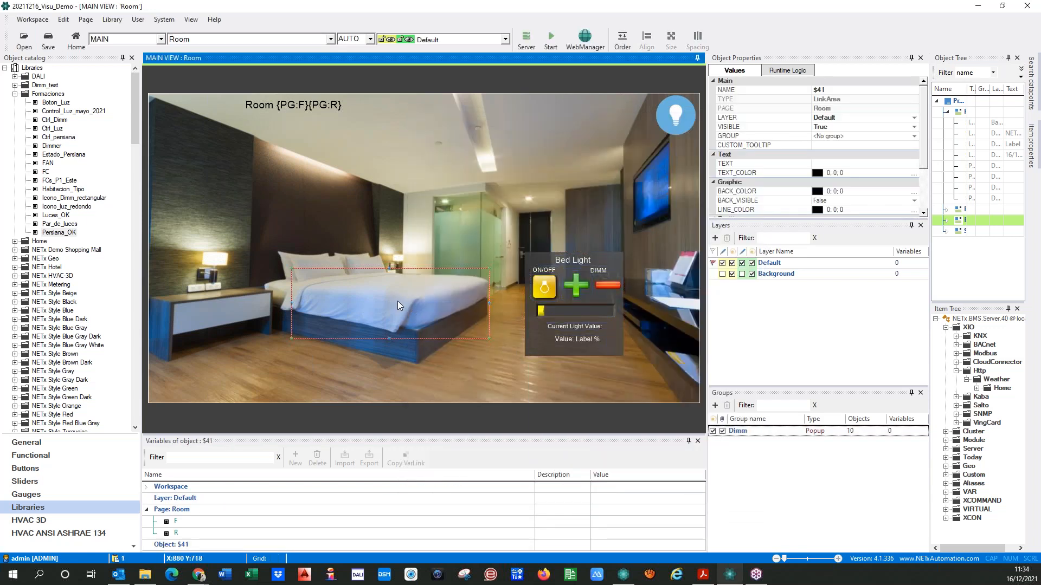
double_click(398, 301)
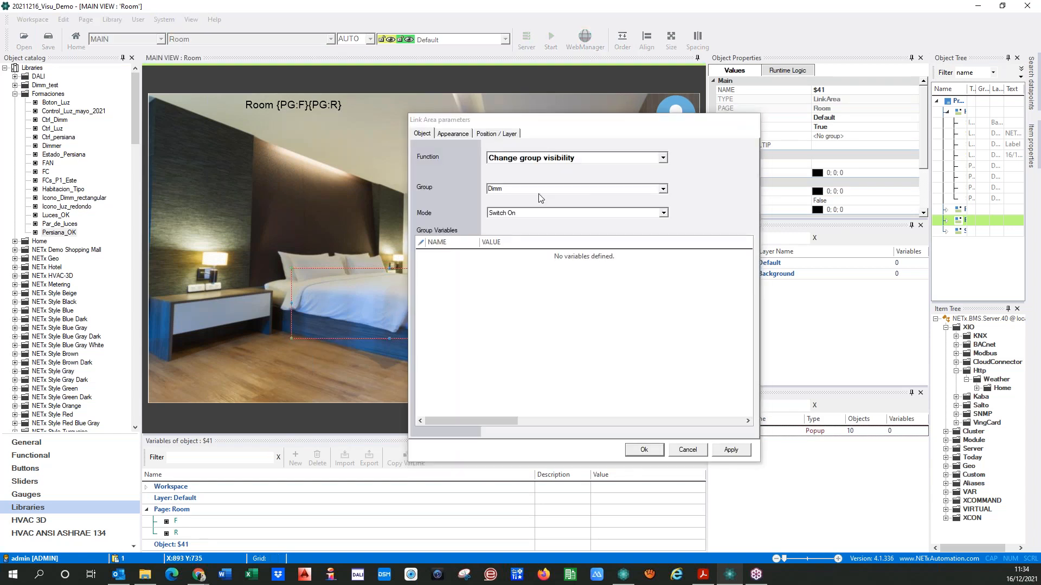
left_click(635, 452)
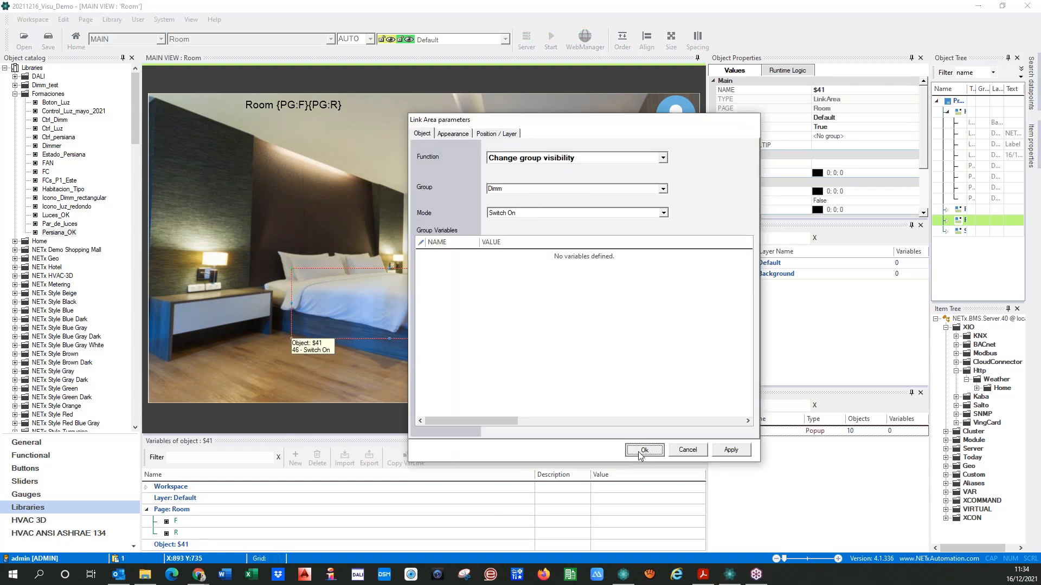
In the Bed Light on/off button's ON/OFF Bed item, replace the room number 0101 with {PG:F}{PG:R}
double_click(542, 291)
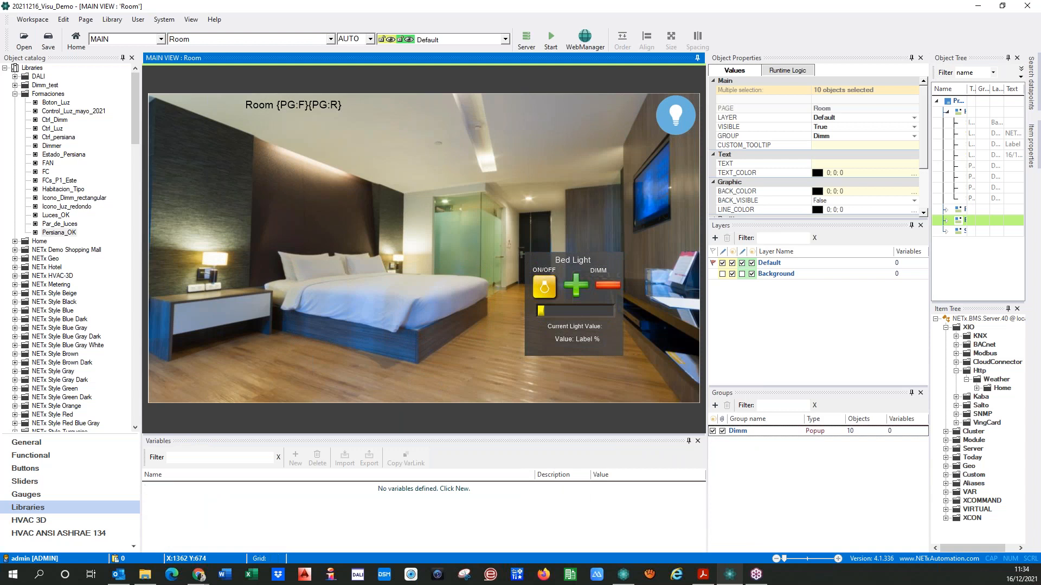
left_click(441, 310)
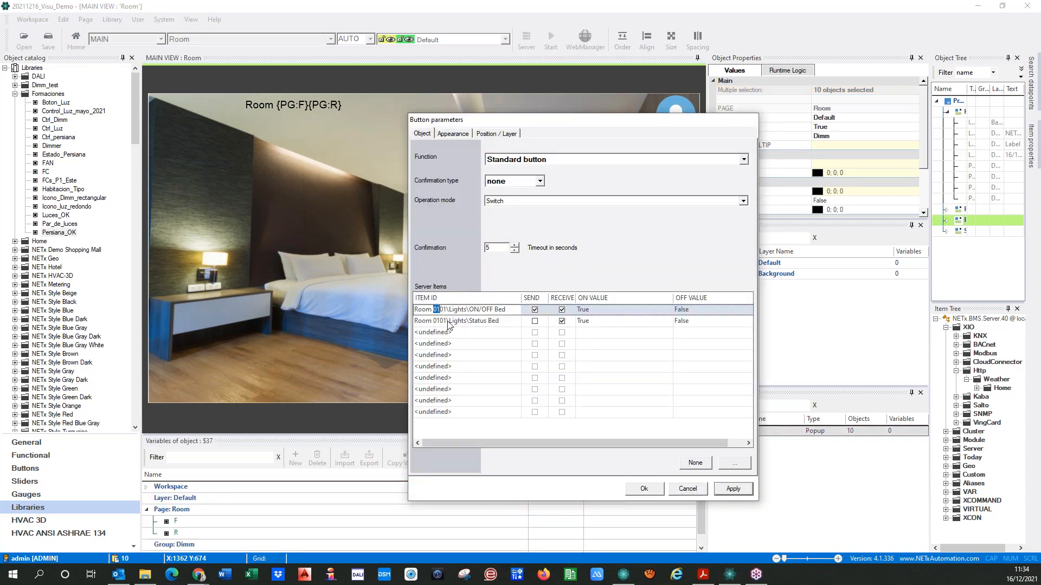
key("Left")
left_click(162, 523)
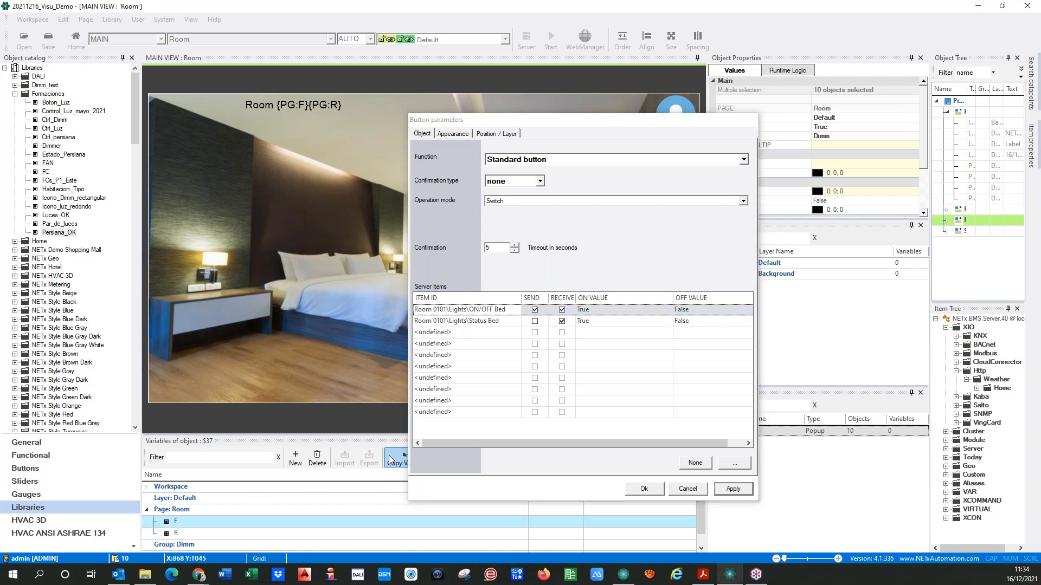
left_click(434, 311)
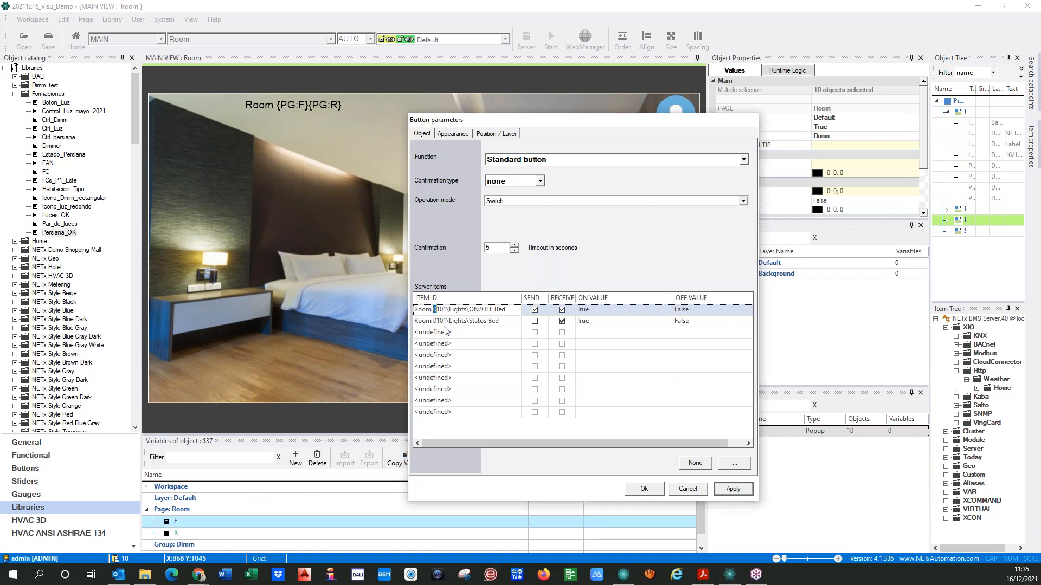
type("{PG:F}")
left_click(158, 535)
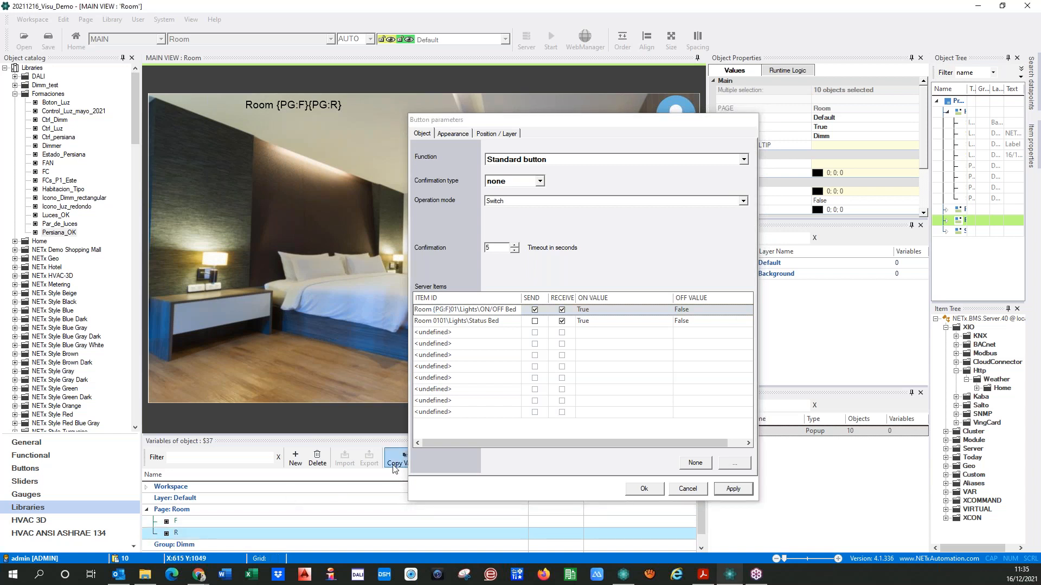
left_click(450, 310)
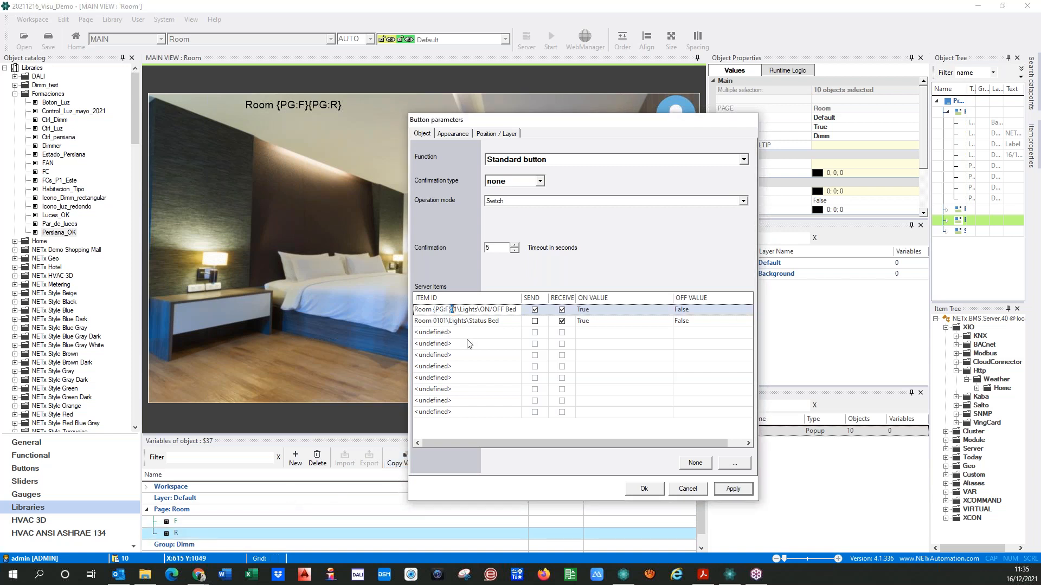
key("ctrl+v")
Copy the Room {PG:F}{PG:R} prefix into the button's Status Bed item and apply the parameters
key("ctrl+shift+Left")
key("ctrl+shift+Left")
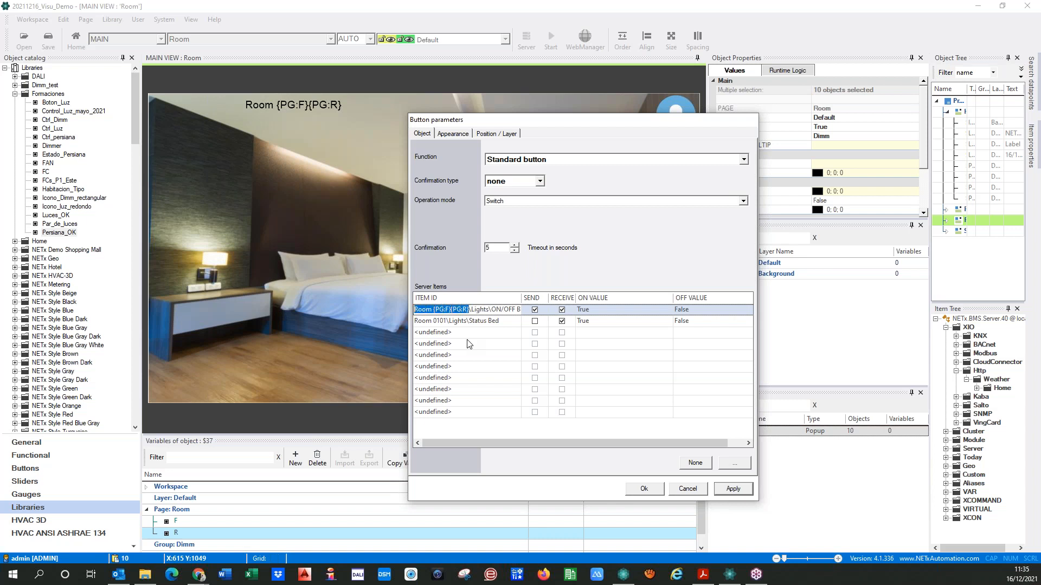
left_click(443, 321)
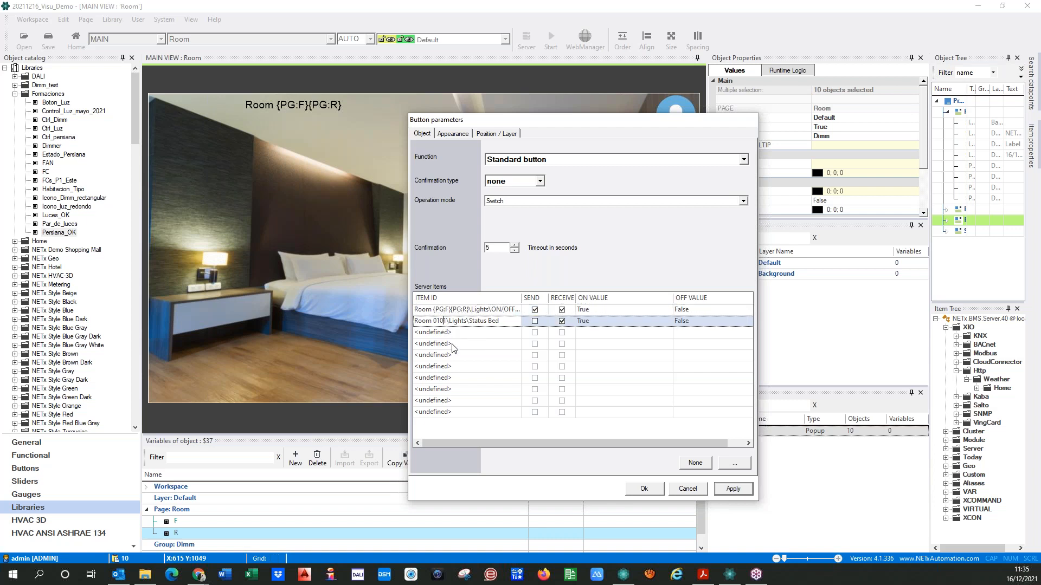
key("ctrl+shift+Left")
key("ctrl+shift+Left")
key("ctrl+v")
left_click(728, 491)
left_click(645, 489)
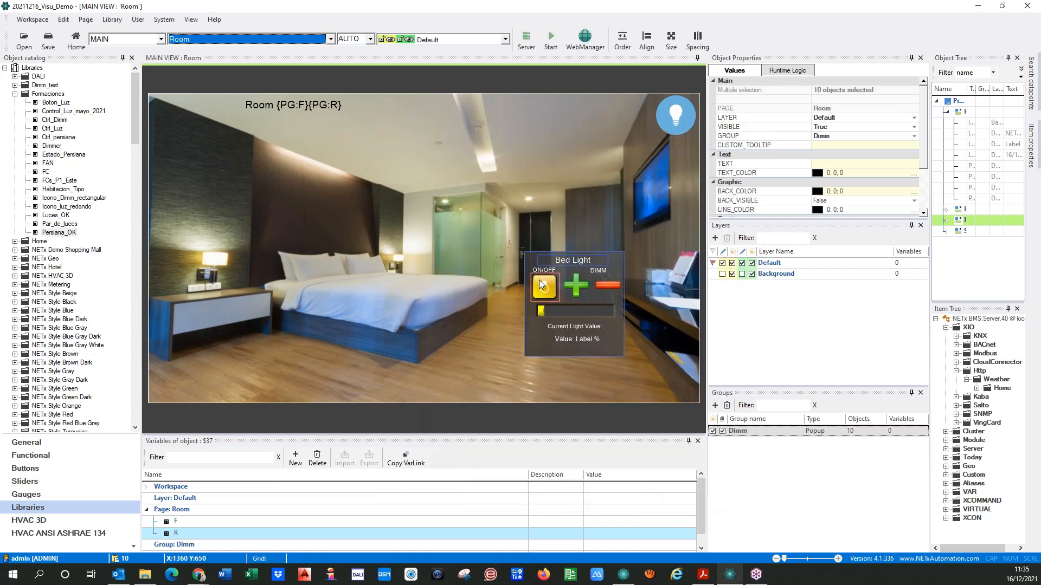
In the Bed Light slider's Value % Bed item, replace Room 0101 with Room {PG:F}{PG:R}
double_click(552, 309)
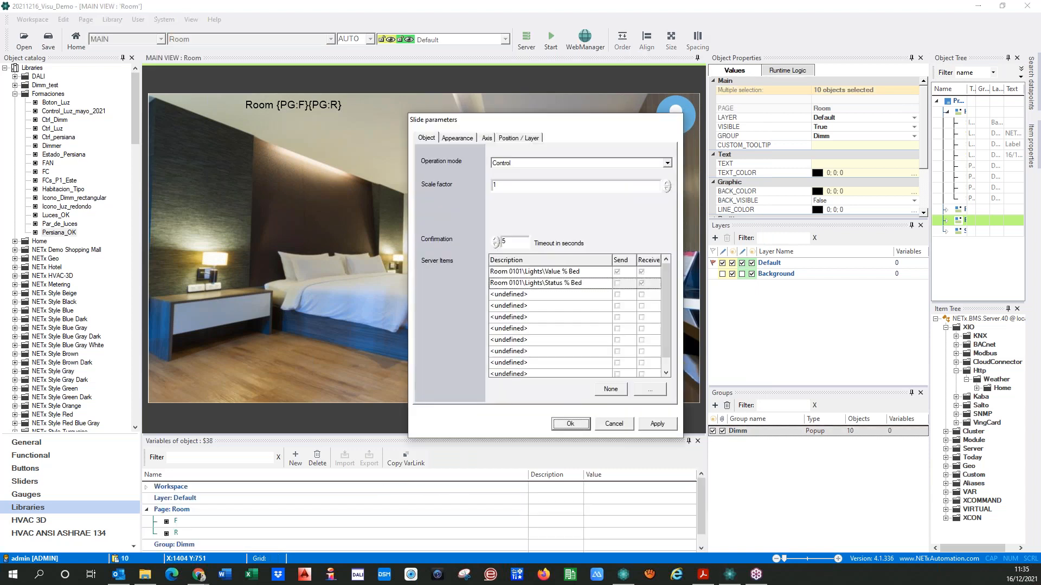
double_click(523, 272)
key("shift+Left")
key("shift+Left")
key("shift+Left")
key("shift+Left")
key("shift+Left")
key("shift+Left")
key("shift+Left")
key("shift+Left")
key("shift+Left")
key("ctrl+v")
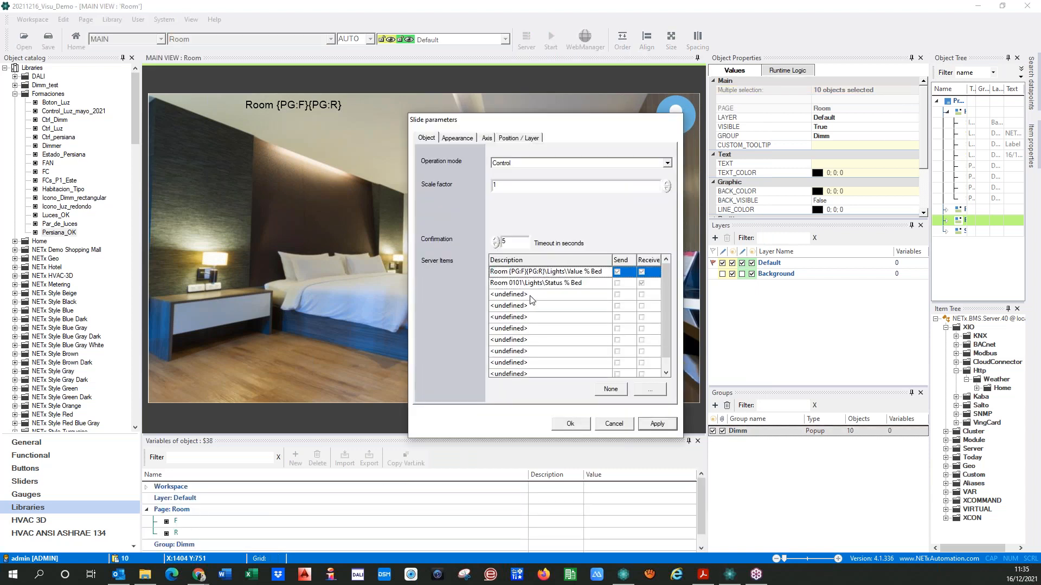
Replace Room 0101 with Room {PG:F}{PG:R} in the slider's Status % Bed item and apply the parameters
left_click(525, 284)
key("shift+Left")
key("shift+Left")
key("shift+Left")
key("shift+Left")
key("shift+Left")
key("shift+Left")
key("shift+Left")
key("shift+Left")
key("ctrl+v")
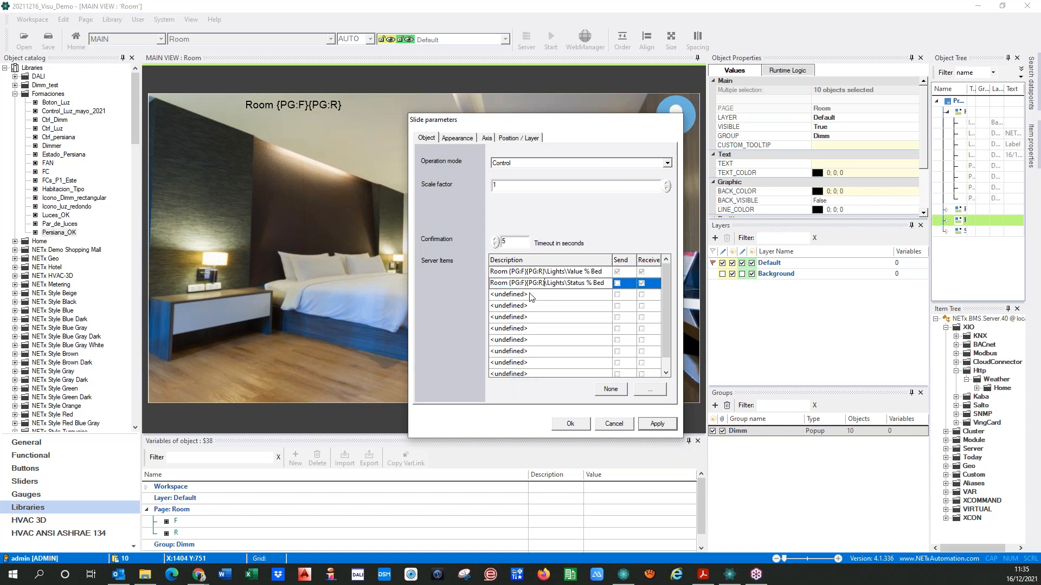
left_click(671, 424)
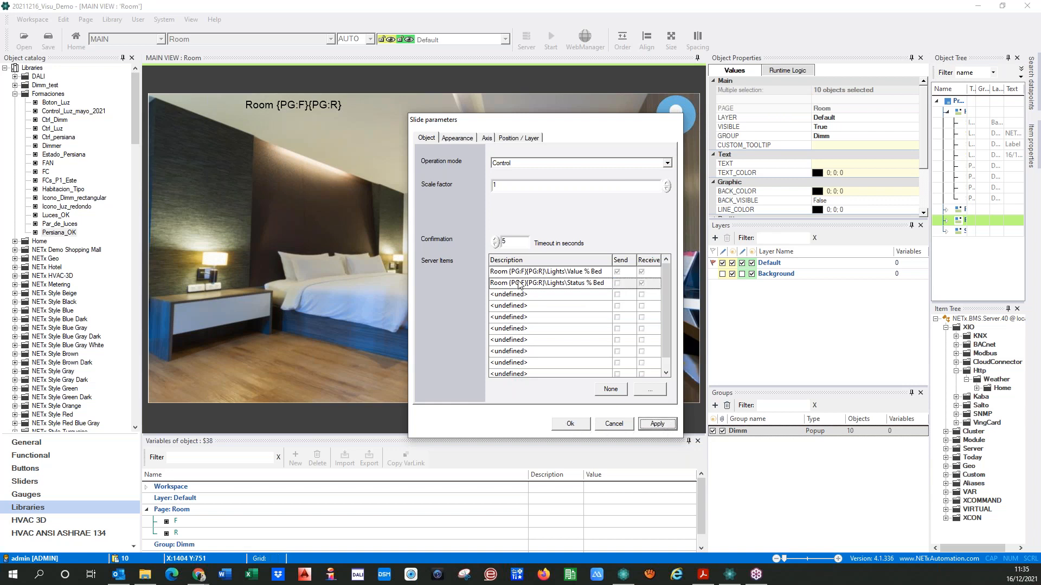
left_click(564, 425)
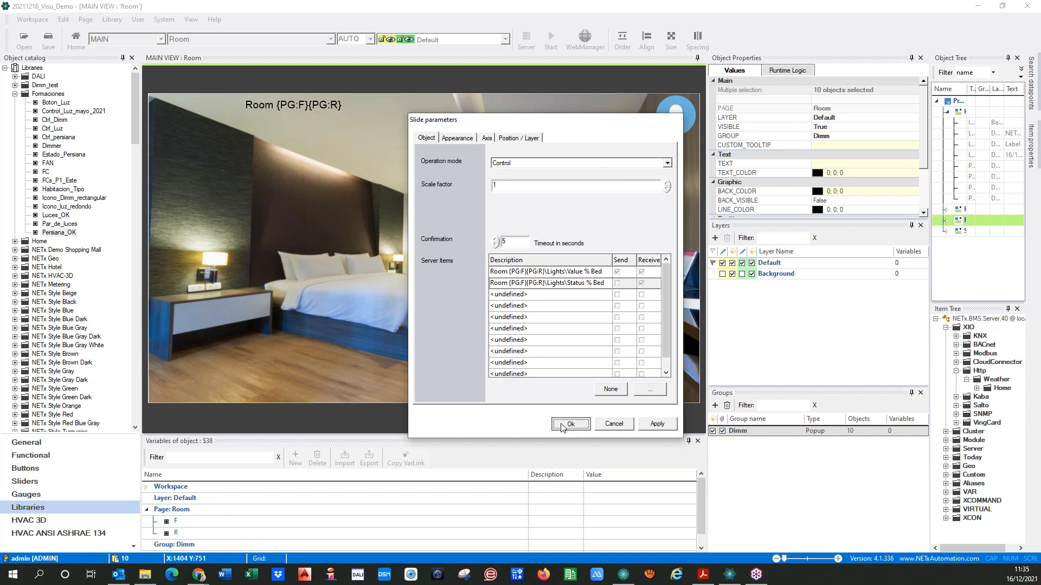
Replace Room 0101 with Room {PG:F}{PG:R} in the light value label's Status % Bed item and accept the label parameters
double_click(568, 339)
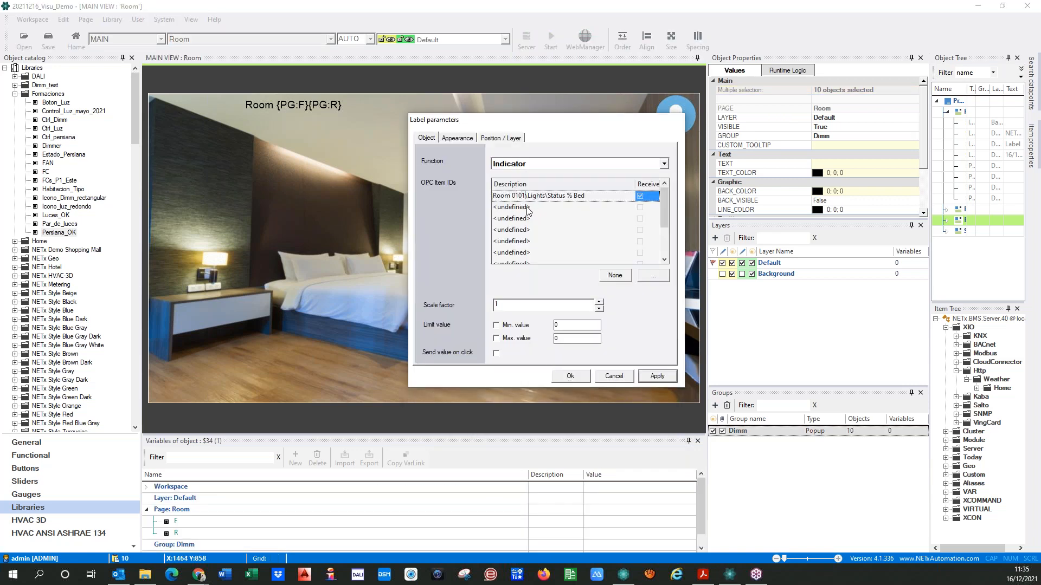
key("shift+Left")
key("shift+Left")
key("shift+Left")
key("shift+Left")
key("shift+Left")
key("shift+Left")
key("shift+Left")
key("ctrl+v")
left_click(657, 376)
left_click(571, 379)
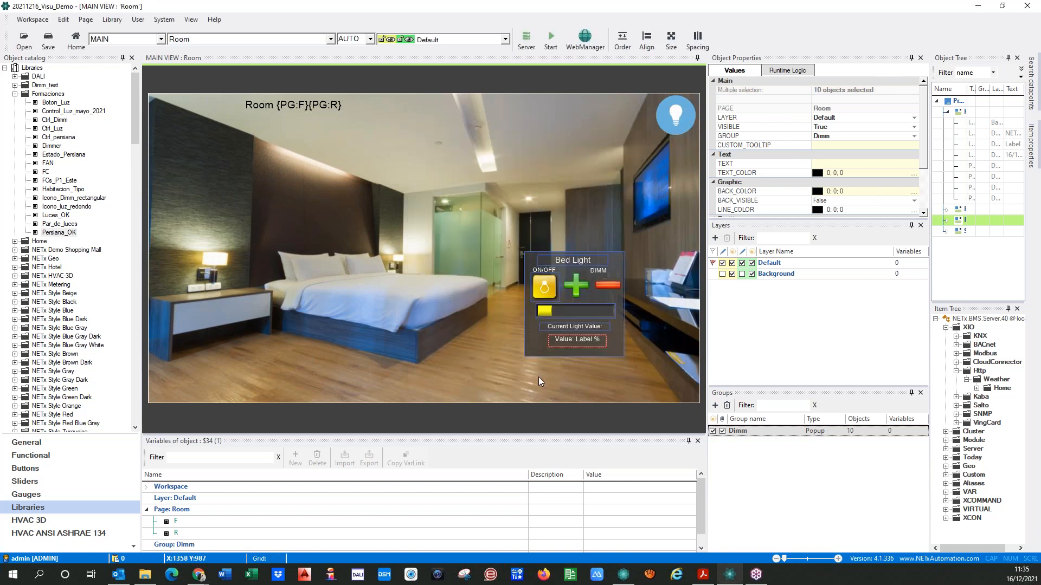
In the green plus dimming button's Short Click WRITE command, replace Room 0101 with Room {PG:F}{PG:R}
double_click(581, 293)
left_click(654, 261)
key("Left")
key("Left")
key("Left")
key("Left")
key("Left")
key("Left")
key("Left")
key("Left")
key("Left")
key("Left")
key("Left")
key("Left")
key("Left")
key("Left")
key("Left")
key("Left")
key("Left")
key("Left")
key("Left")
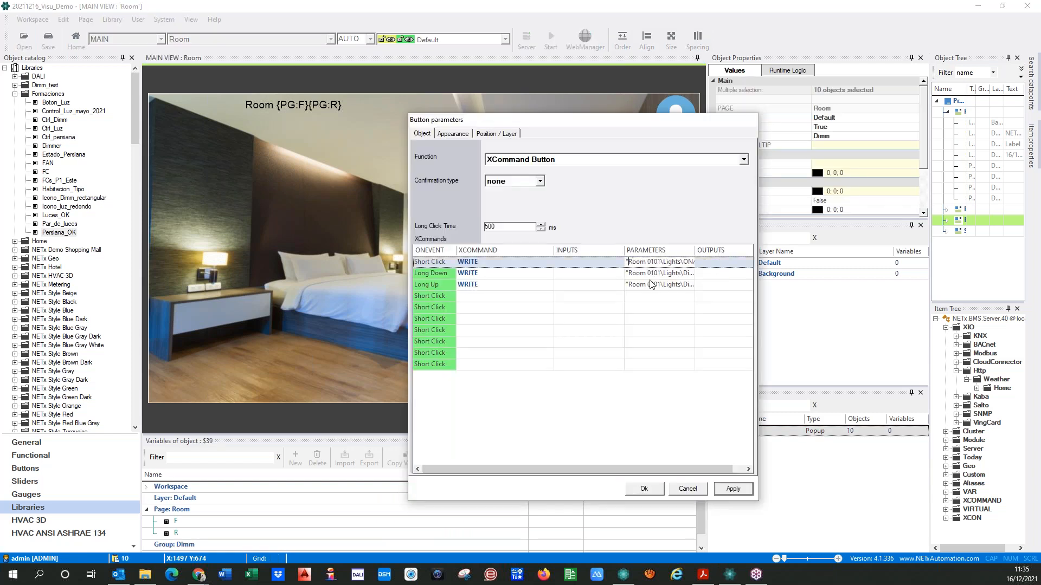
key("shift+Right")
key("shift+Right")
key("shift+Right")
key("shift+Right")
key("shift+Right")
key("shift+Right")
key("shift+Right")
key("ctrl+v")
Replace Room 0101 with Room {PG:F}{PG:R} in the plus button's Long Down WRITE command
left_click(635, 276)
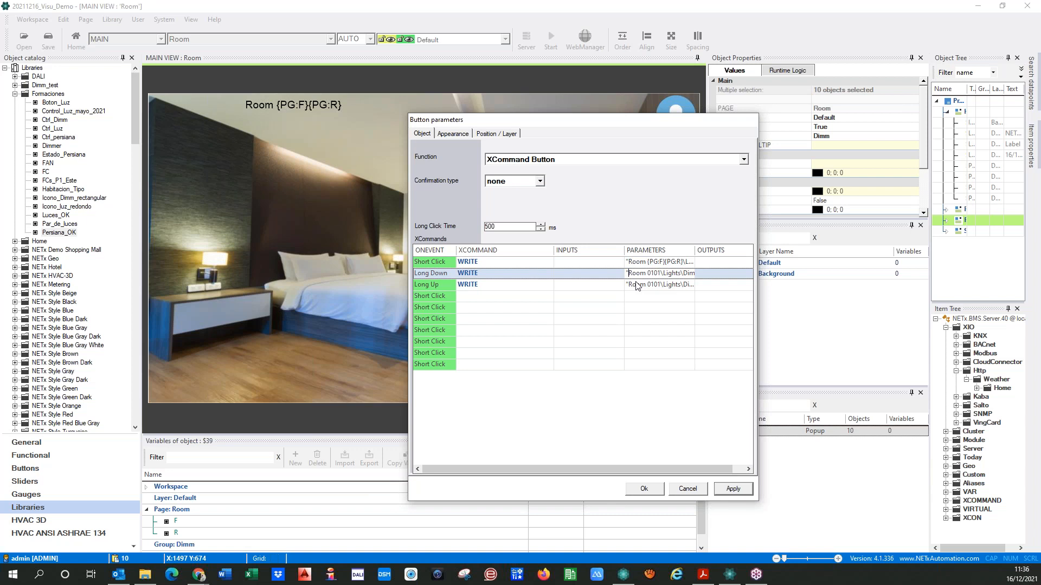
key("shift+Right")
key("shift+Right")
key("shift+Right")
key("shift+Right")
key("shift+Right")
key("shift+Right")
key("ctrl+v")
Replace Room 0101 with Room {PG:F}{PG:R} in the plus button's Long Up WRITE command and accept the button parameters
left_click(636, 286)
key("Left")
key("Left")
key("Left")
key("Left")
key("Left")
key("Left")
key("Left")
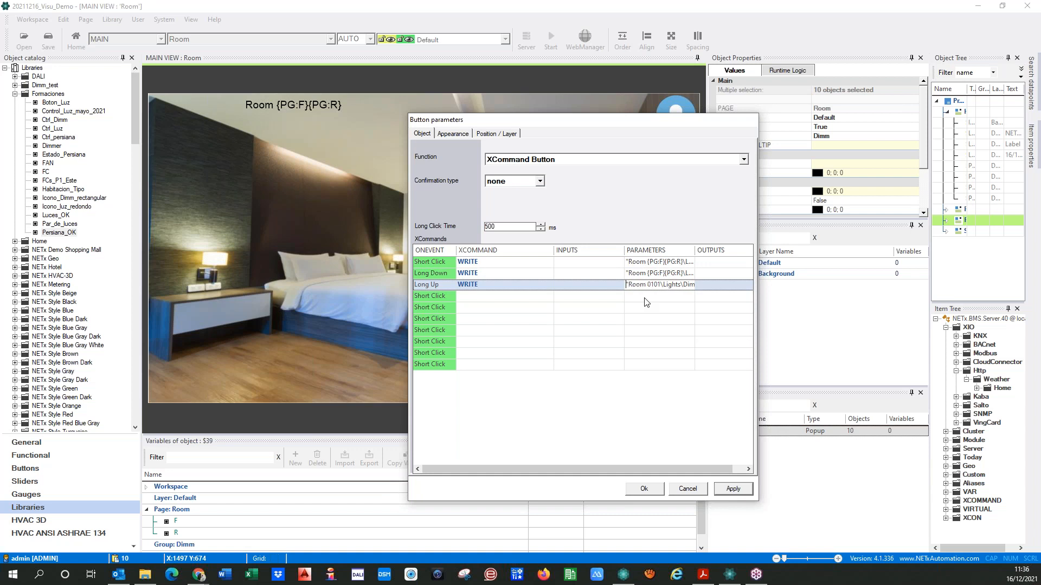
key("shift+Right")
key("shift+Right")
key("shift+Right")
key("shift+Right")
key("shift+Right")
key("shift+Right")
key("shift+Right")
key("ctrl+v")
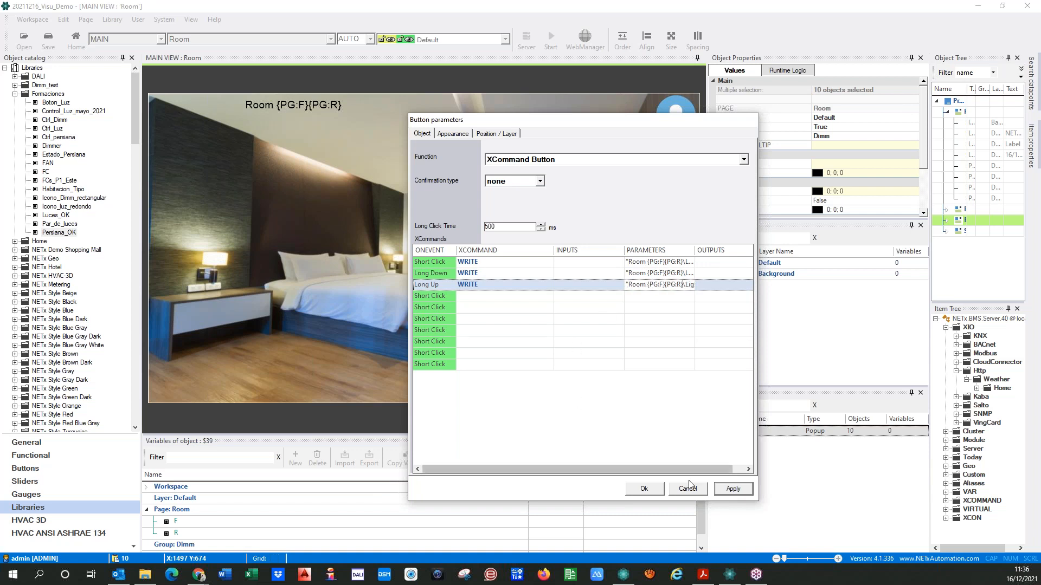
left_click(643, 493)
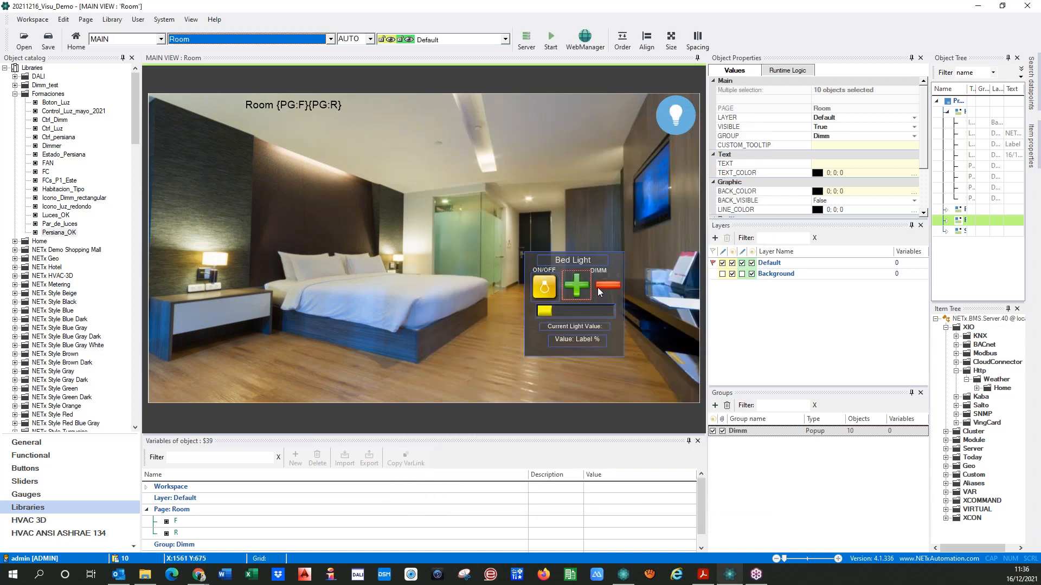
In the red minus dimming button's Short Click WRITE command, replace Room 0101 with Room {PG:F}{PG:R}
left_click(643, 262)
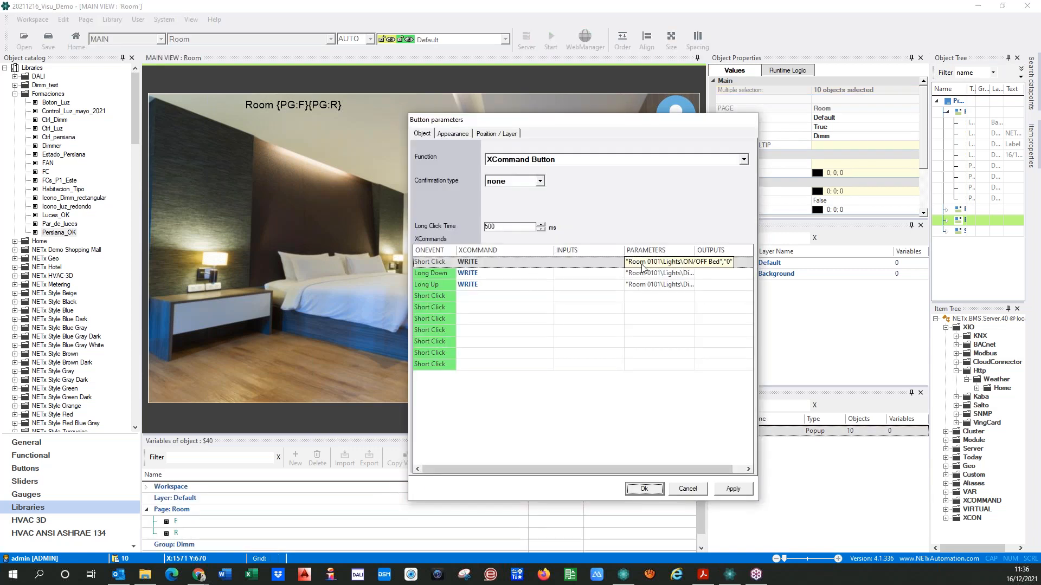
key("Home")
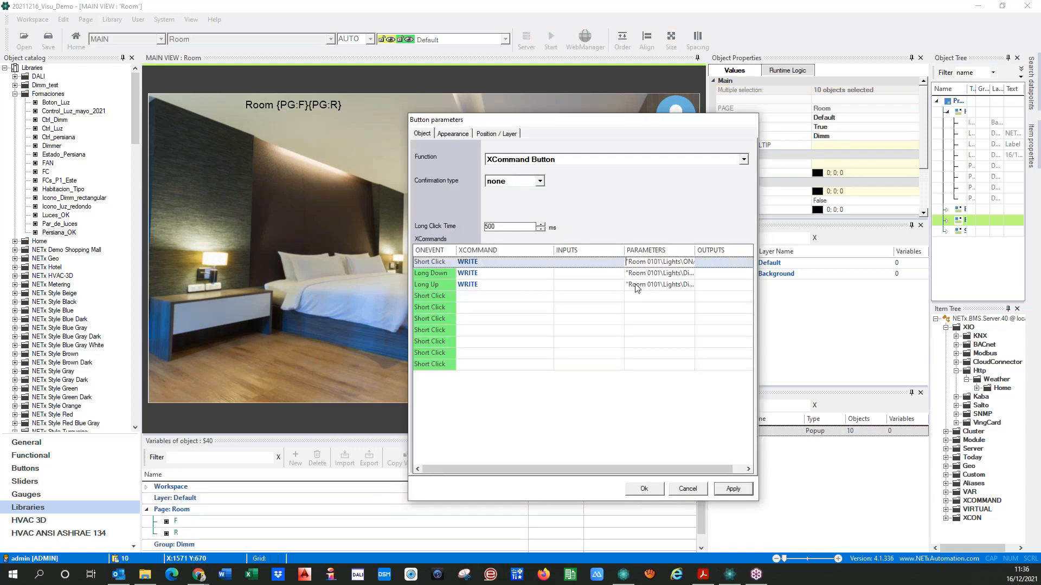
key("shift+Right")
key("shift+Right")
key("shift+Right")
key("shift+Right")
key("shift+Right")
key("shift+Right")
key("shift+Right")
type("Room {PG:F}{PG:R}")
Replace Room 0101 with Room {PG:F}{PG:R} in the minus button's Long Down WRITE command
left_click(634, 273)
key("Home")
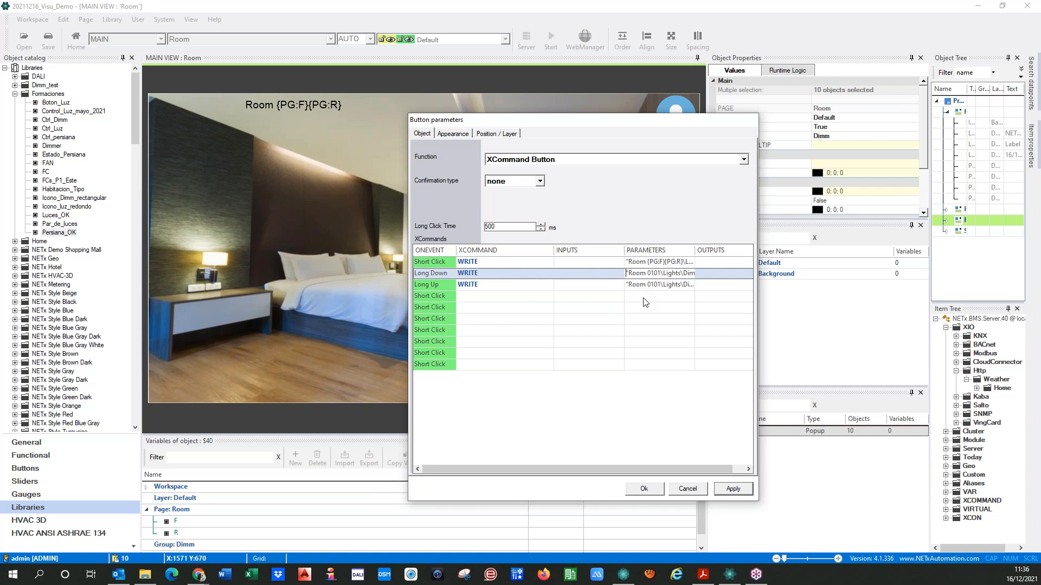
key("shift+Right")
key("shift+Right")
key("shift+Right")
key("shift+Right")
key("shift+Right")
key("shift+Right")
key("shift+Right")
key("shift+Right")
type("Room {PG:F}{PG:R}")
Replace Room 0101 with Room {PG:F}{PG:R} in the minus button's Long Up WRITE command, accept the parameters and clear the selection
left_click(641, 285)
key("Home")
key("shift+Right")
key("shift+Right")
key("shift+Right")
key("shift+Right")
key("shift+Right")
key("shift+Right")
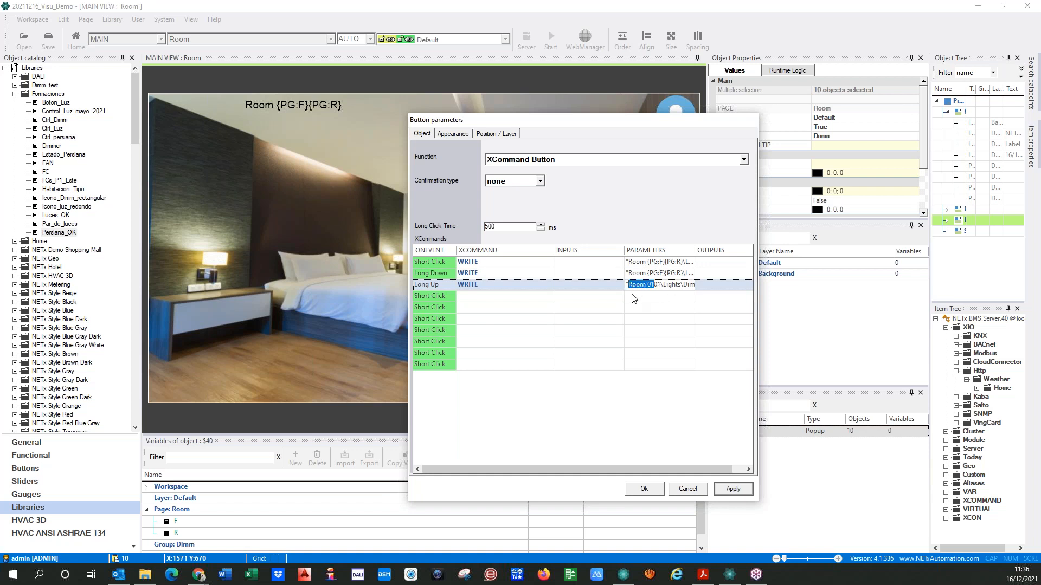
type("Room {PG:F}{PG:R}")
left_click(732, 490)
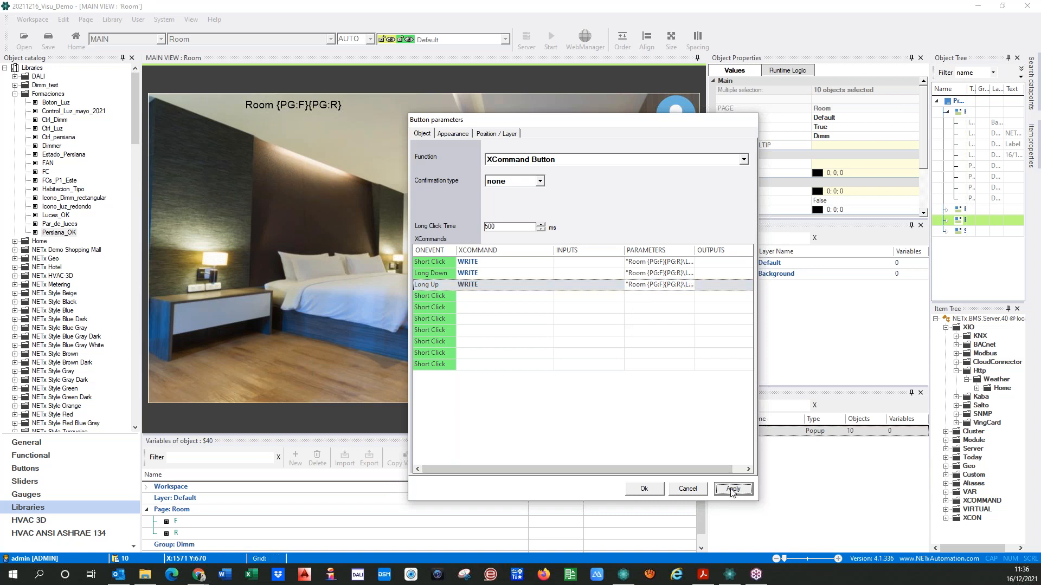
left_click(652, 490)
left_click(516, 375)
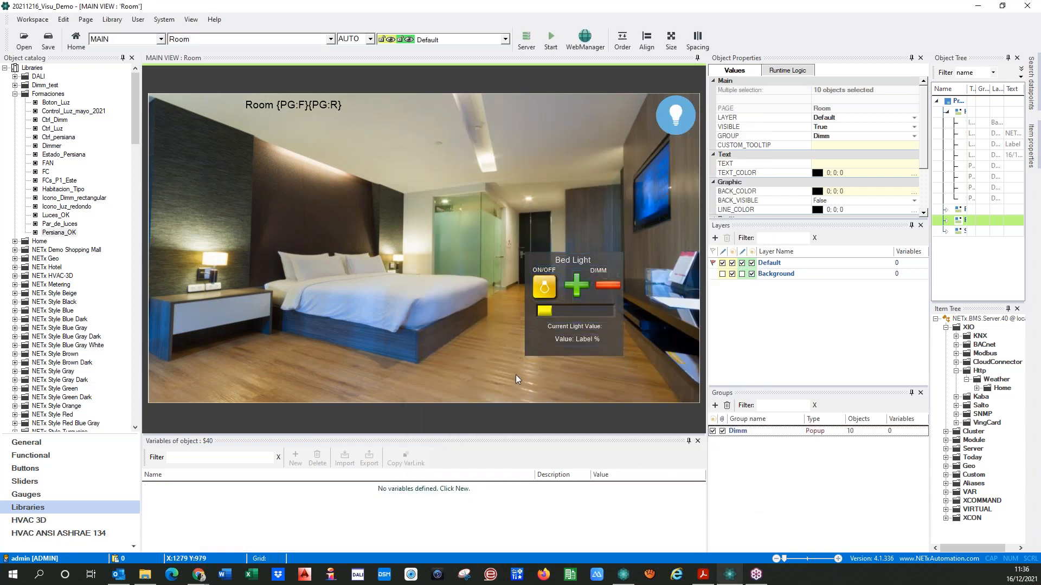
Go to the Home page and start the visualization in runtime mode
left_click(330, 40)
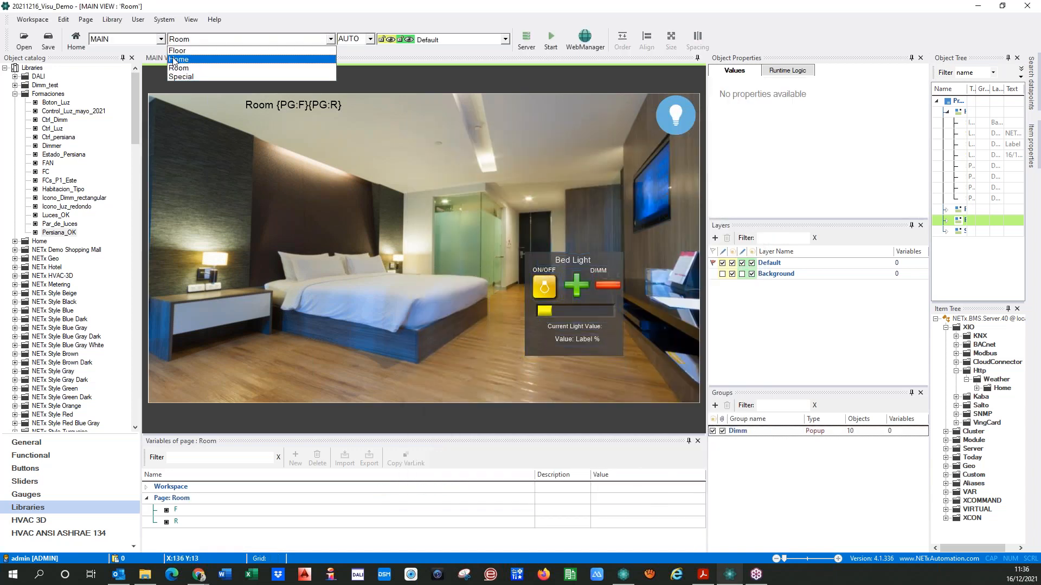
left_click(177, 60)
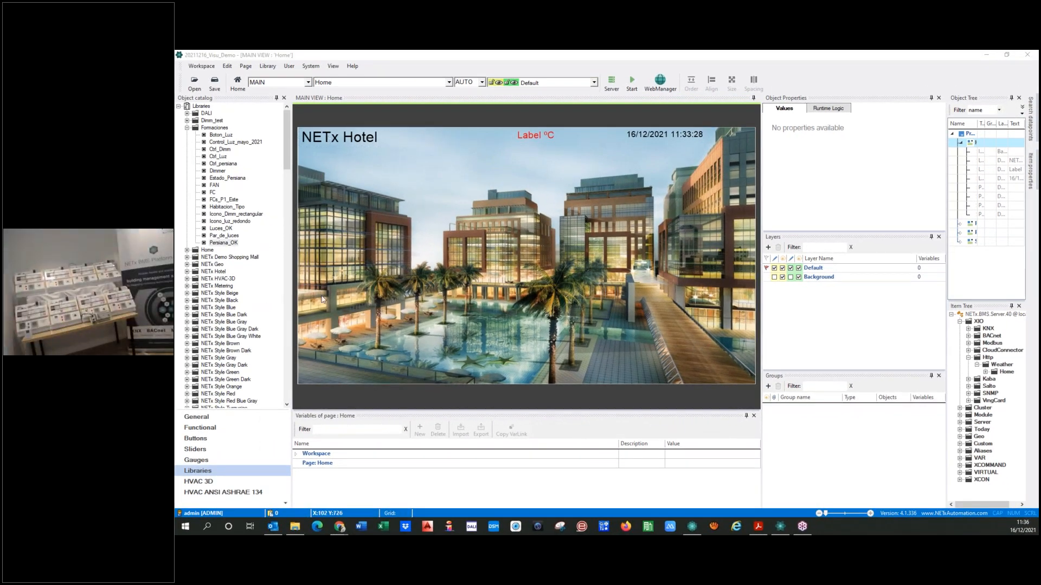
left_click(631, 80)
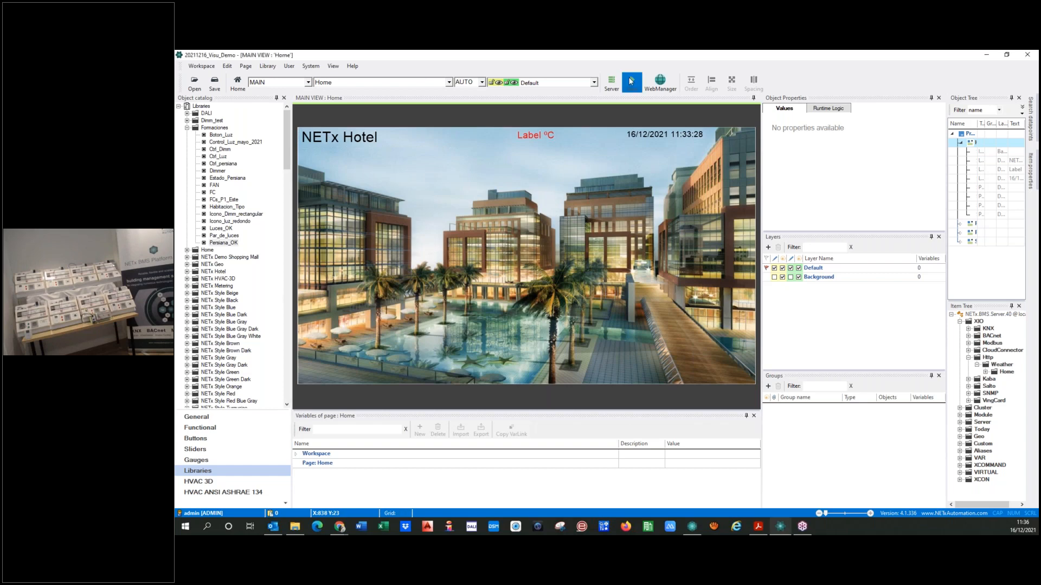
left_click(575, 320)
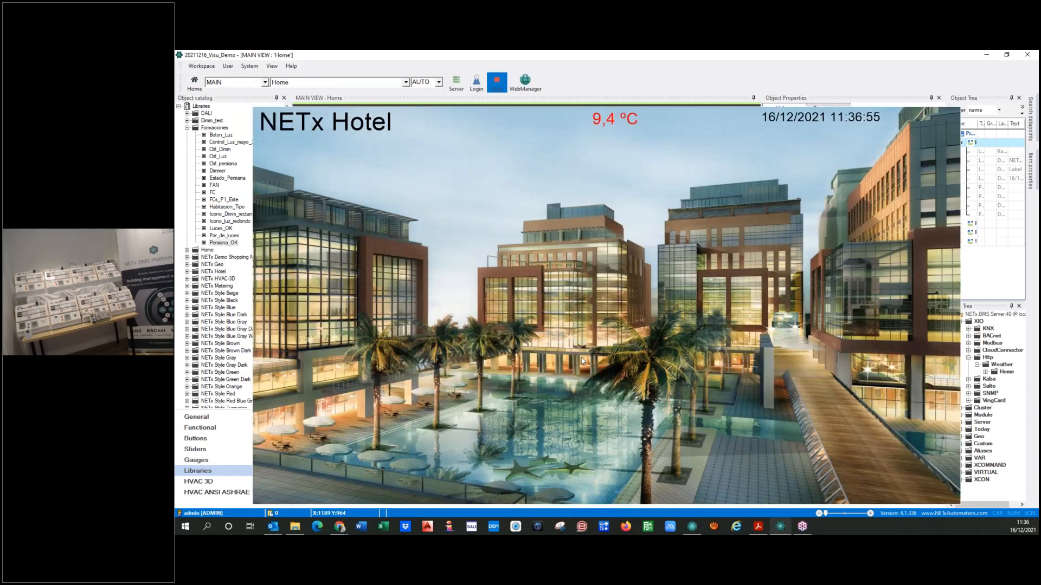
Open Room 0101 from the Floor 01 plan and test its Bed Light by switching it on and off
left_click(582, 361)
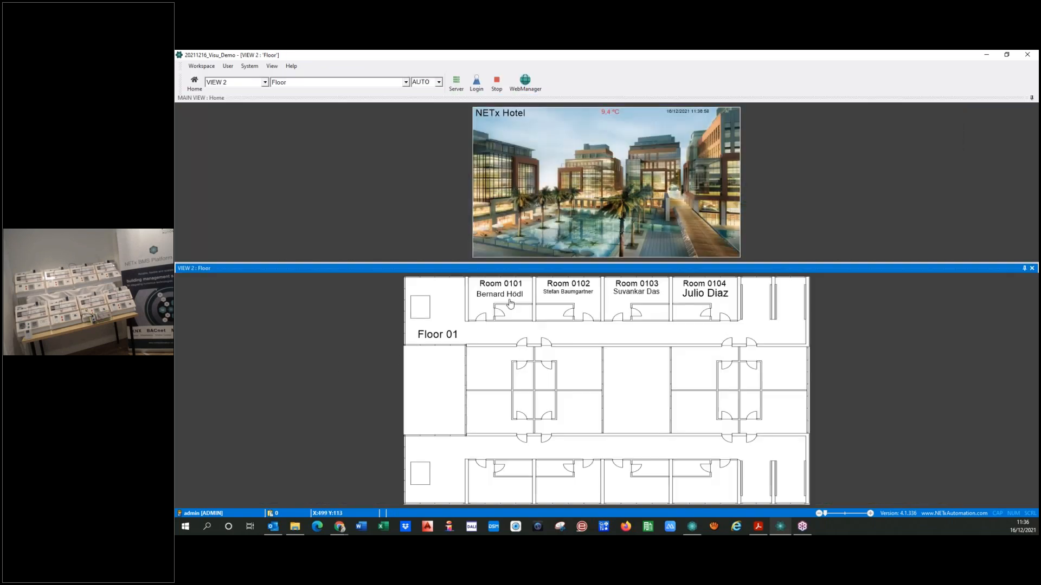
left_click(508, 298)
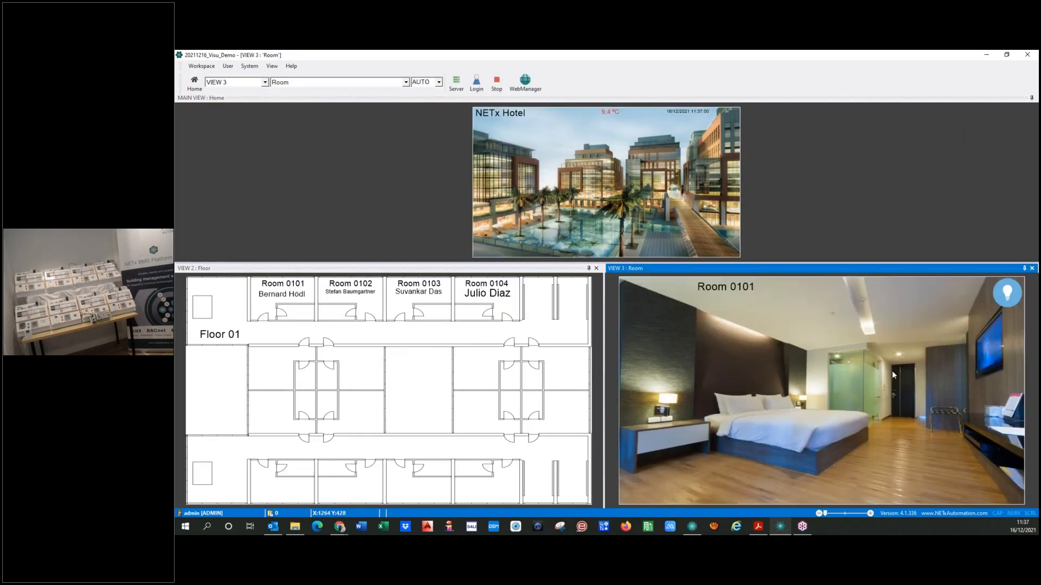
left_click(793, 432)
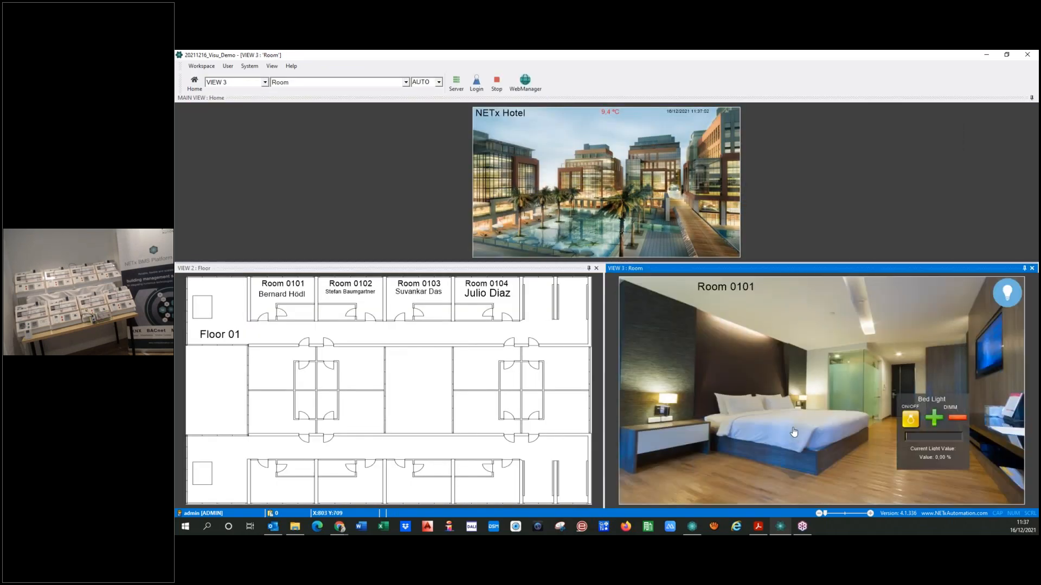
left_click(911, 420)
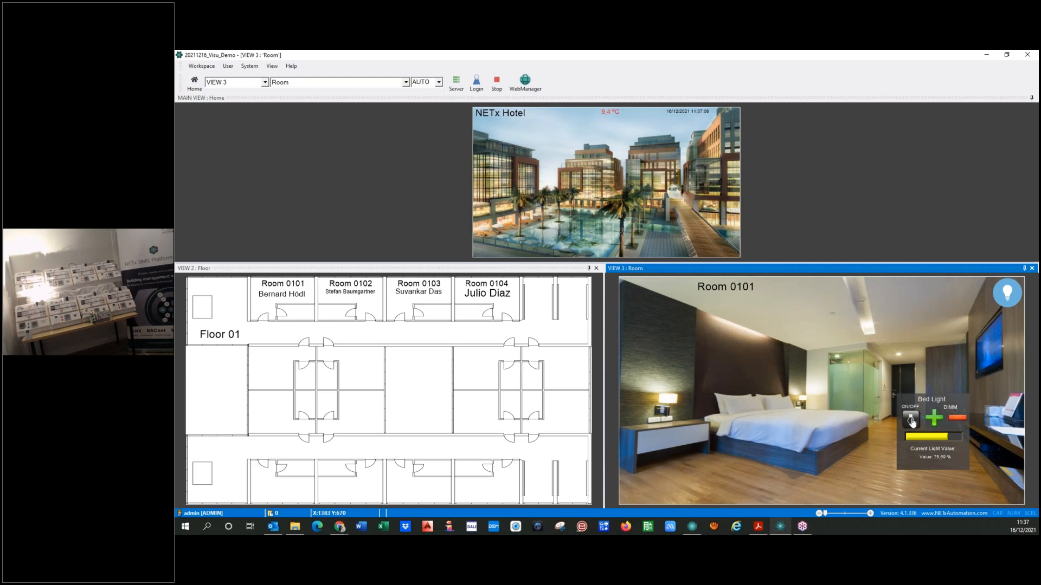
left_click(910, 420)
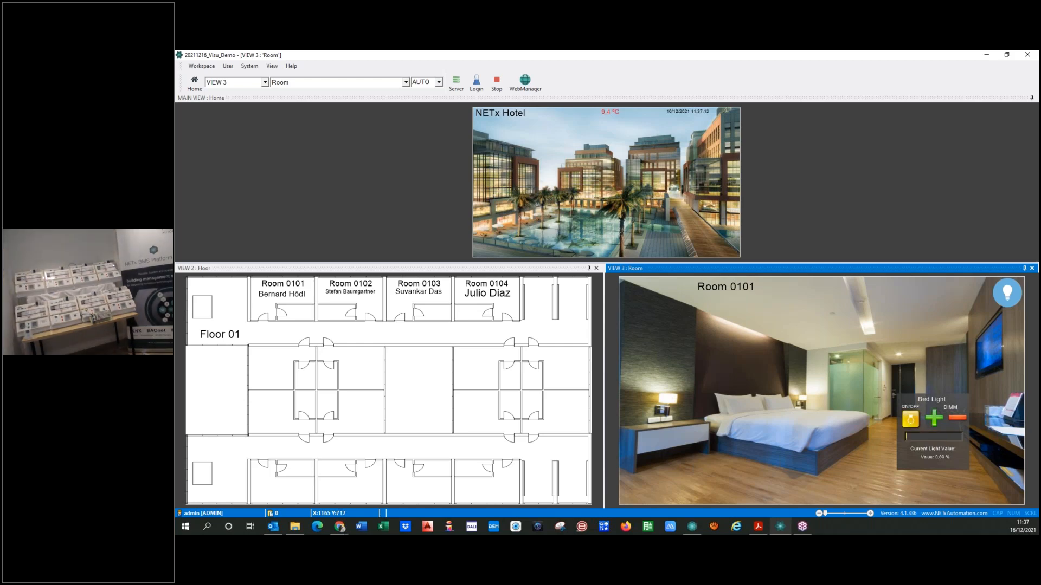
Open Room 0104 from the floor plan and switch on its Bed Light
left_click(480, 298)
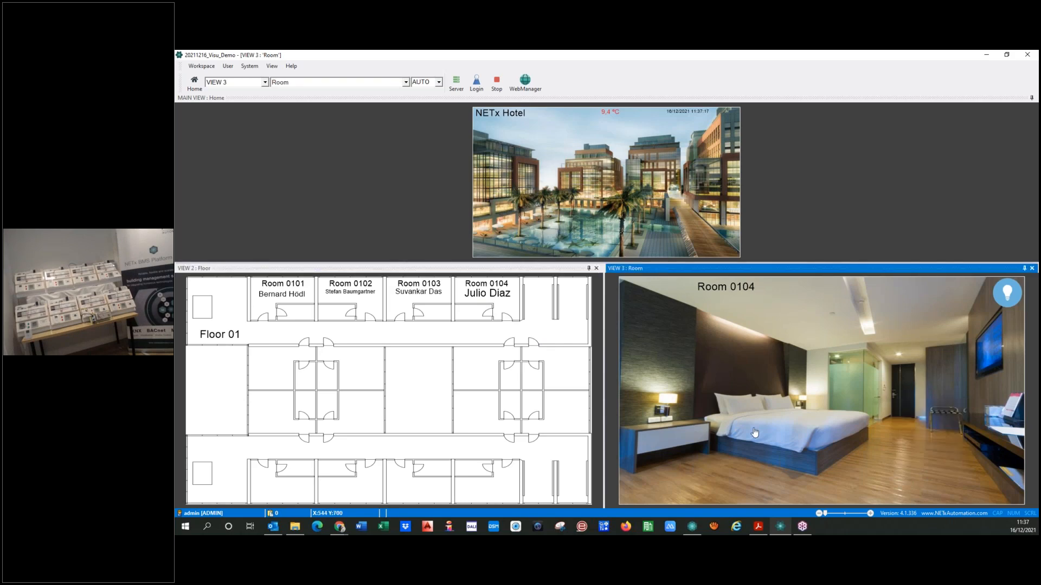
left_click(782, 430)
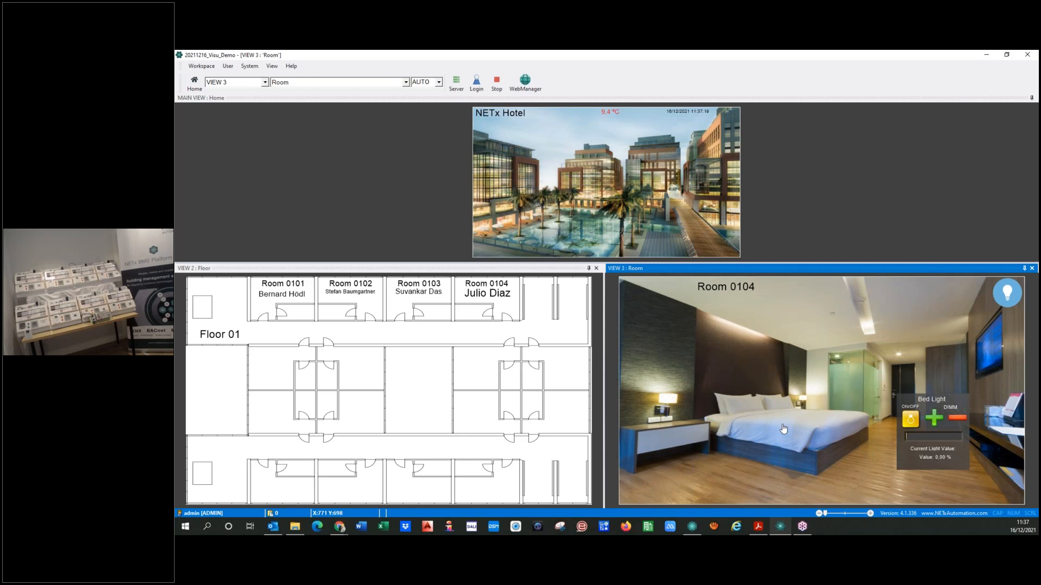
left_click(910, 420)
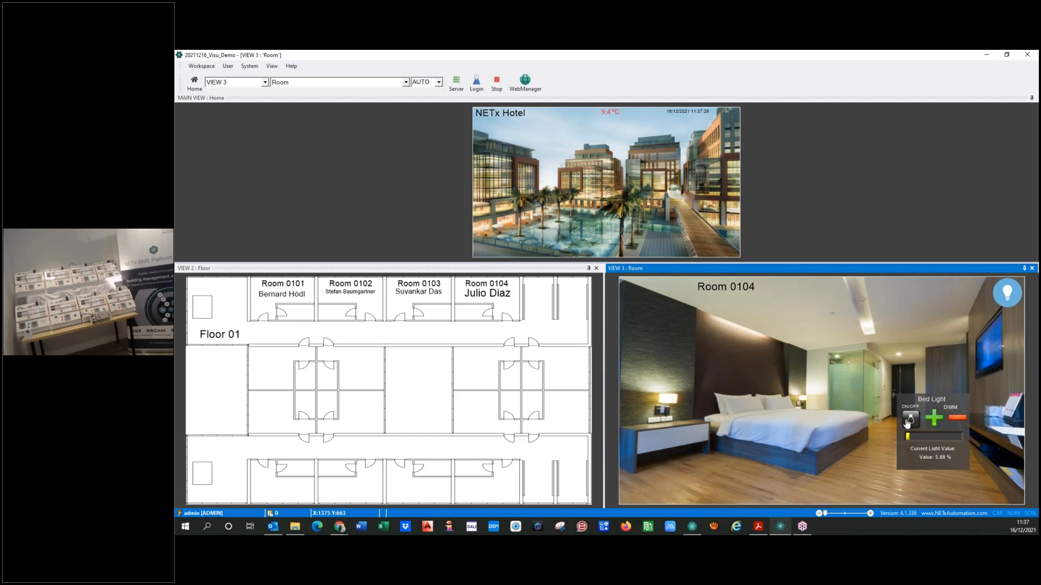
Open Room 0202 from the Floor 02 plan and test its Bed Light by switching it on and off
left_click(487, 183)
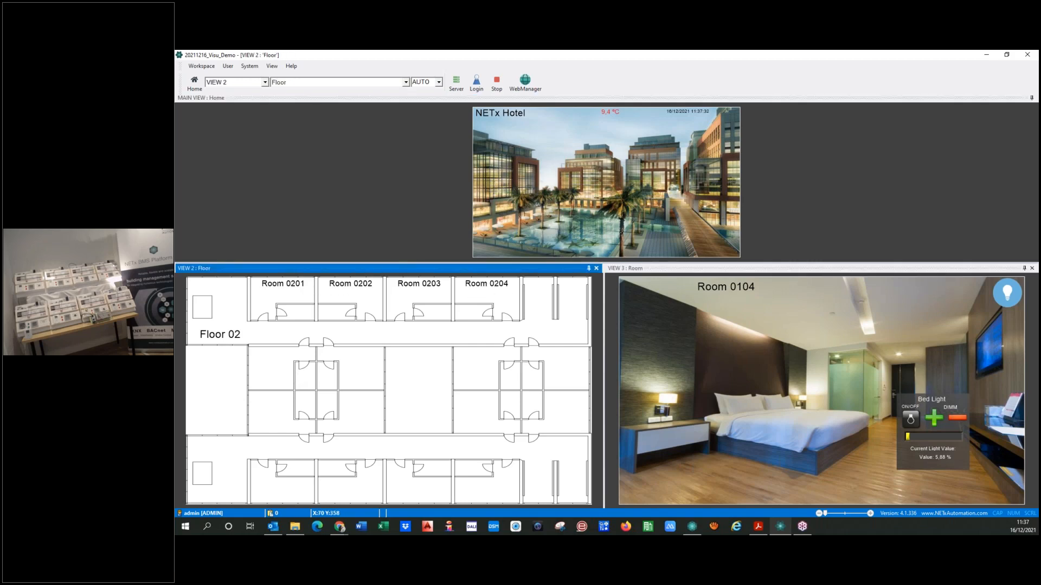
left_click(357, 296)
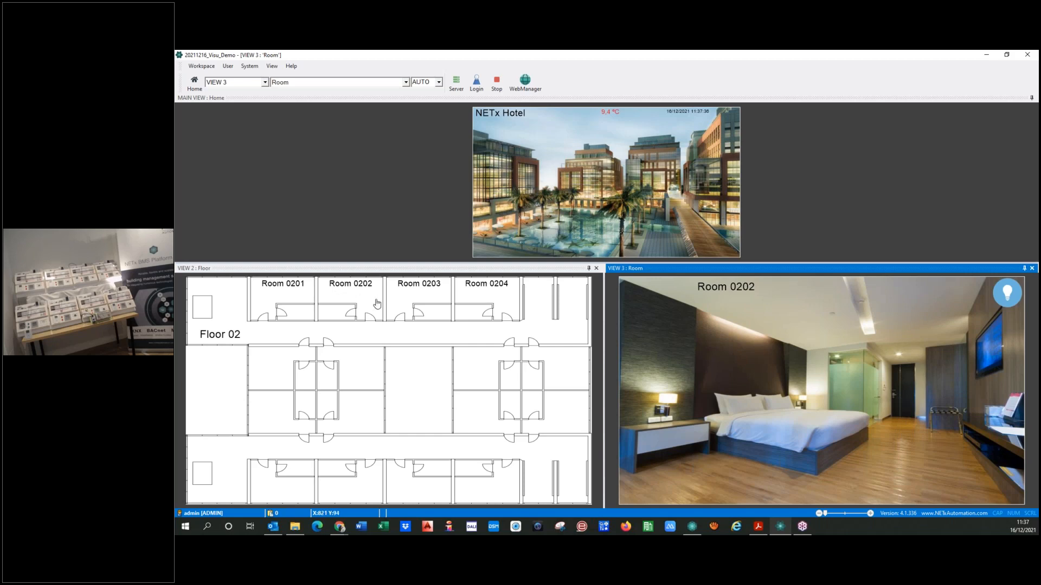
left_click(799, 426)
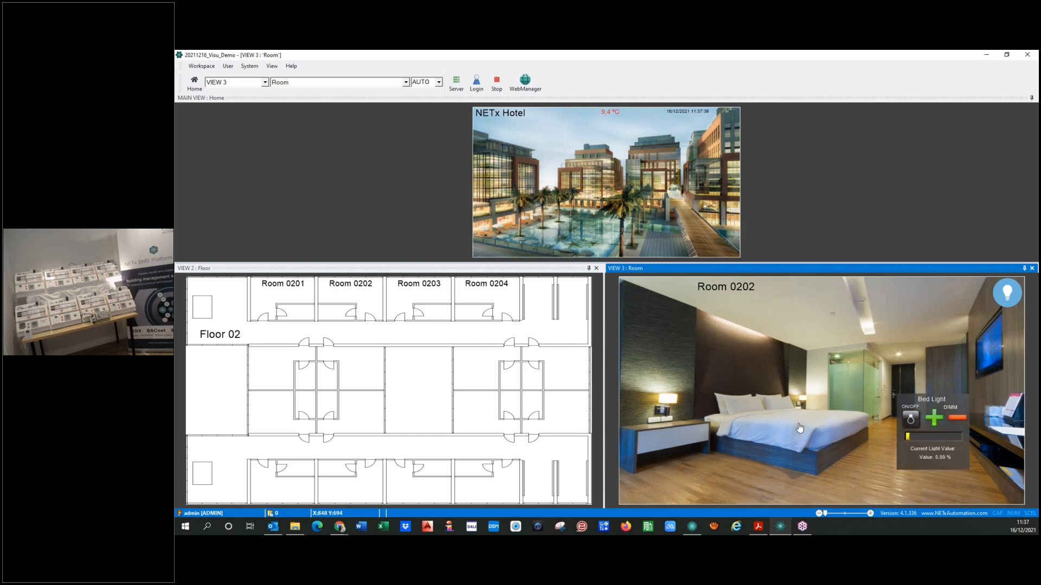
left_click(911, 419)
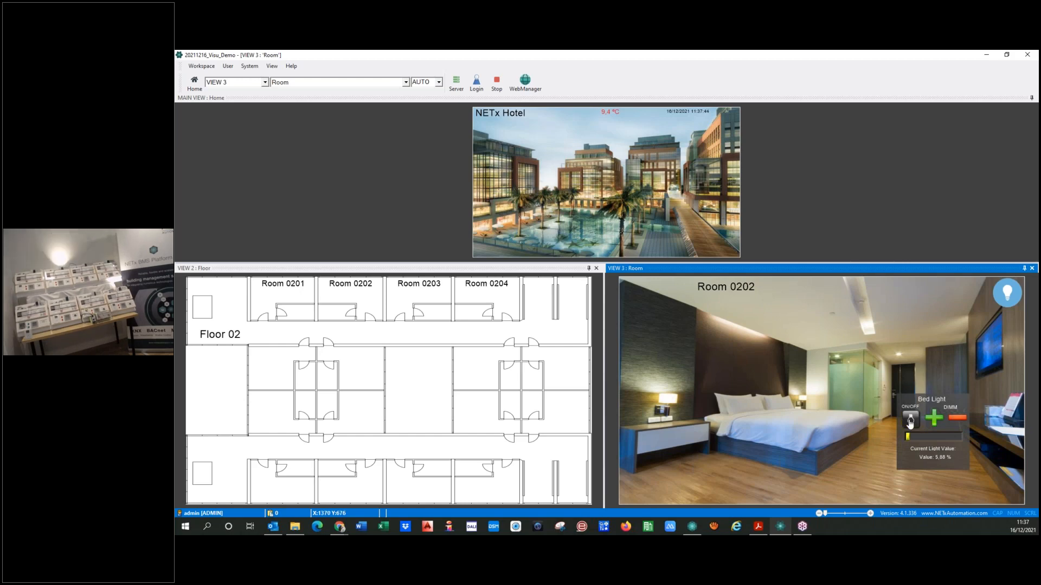
left_click(910, 422)
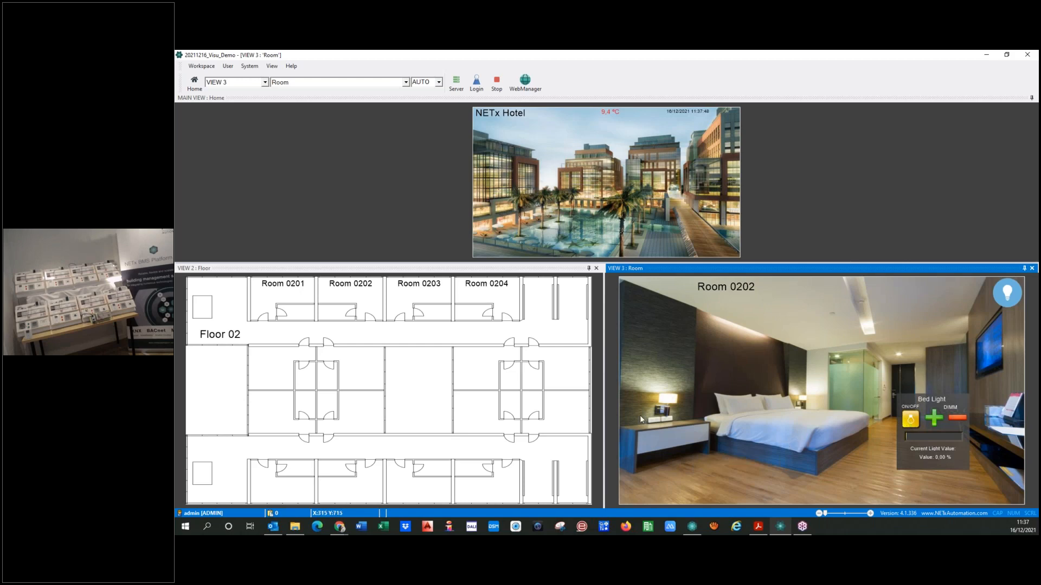
Return to Room 0104 through the Floor 01 plan and switch off its Bed Light
left_click(492, 197)
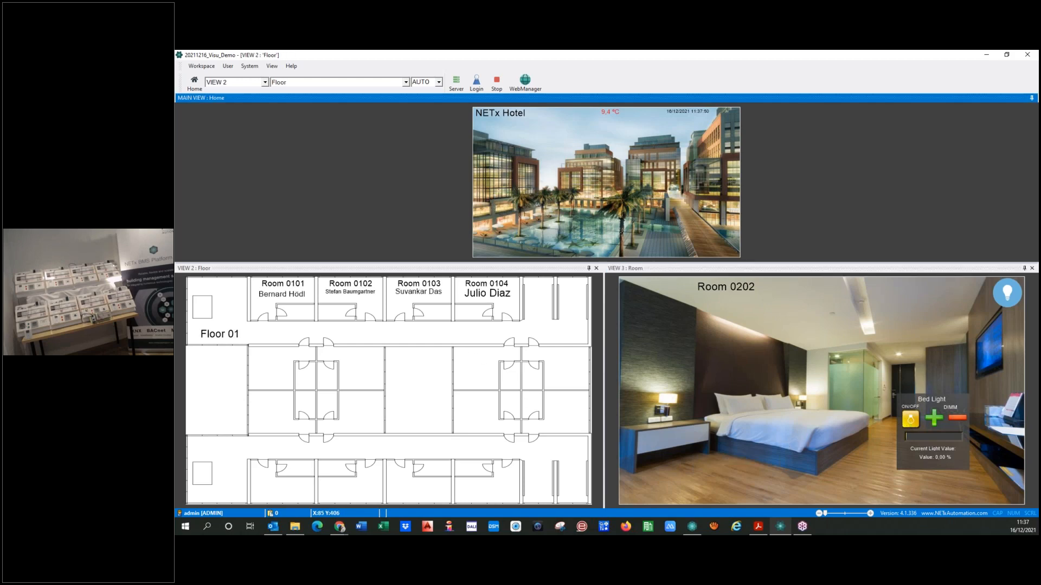
left_click(485, 285)
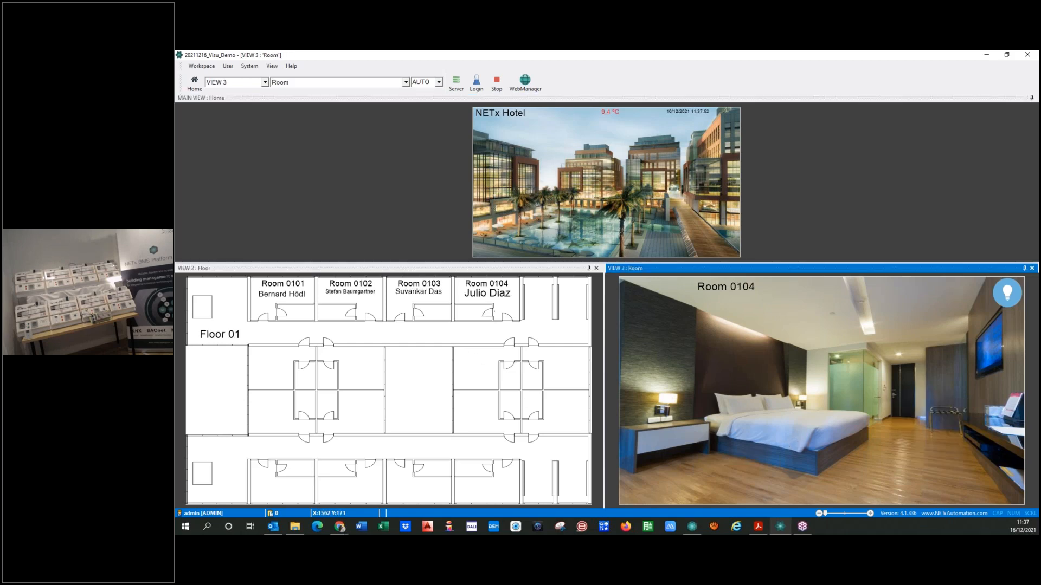
left_click(804, 435)
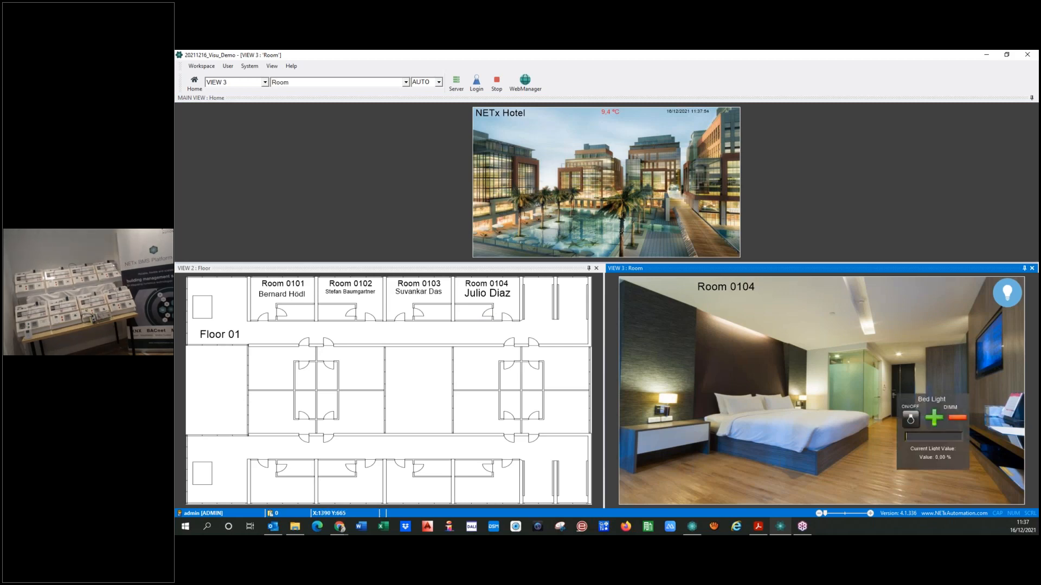
left_click(911, 417)
Open Room 0101 from the Floor 01 plan and test its Bed Light by switching it on and off
left_click(277, 304)
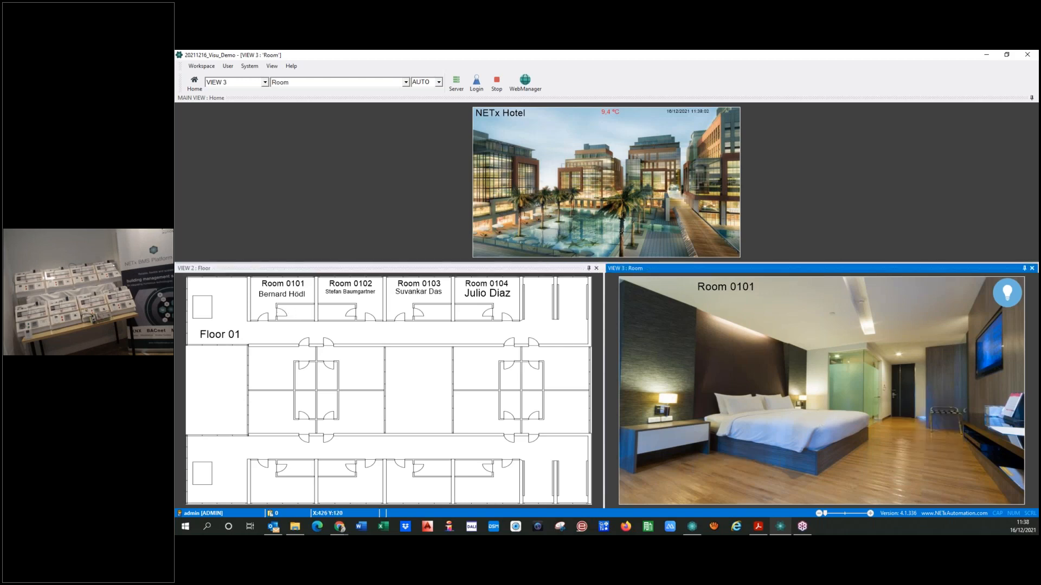
left_click(821, 417)
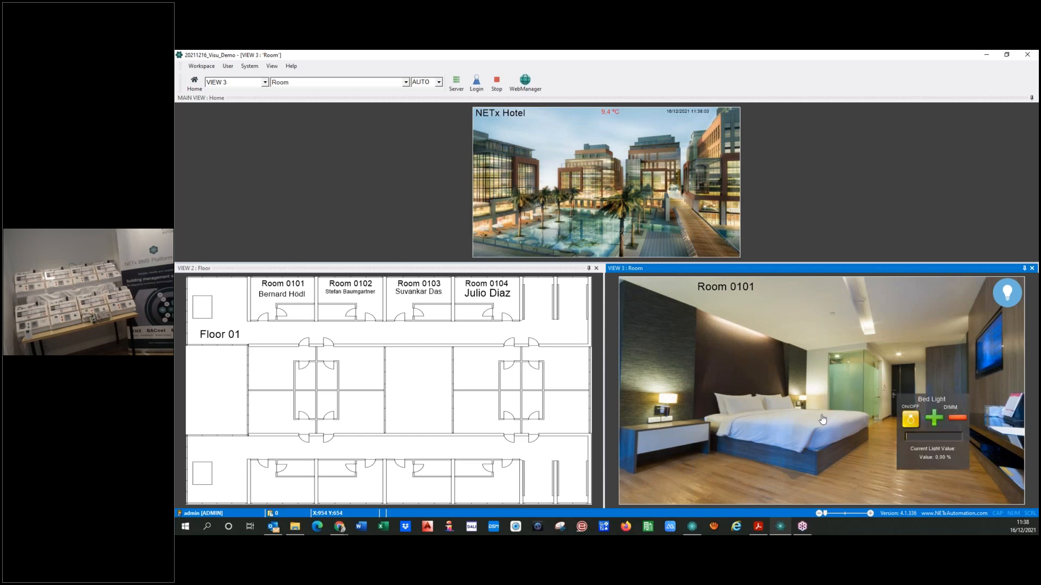
left_click(908, 420)
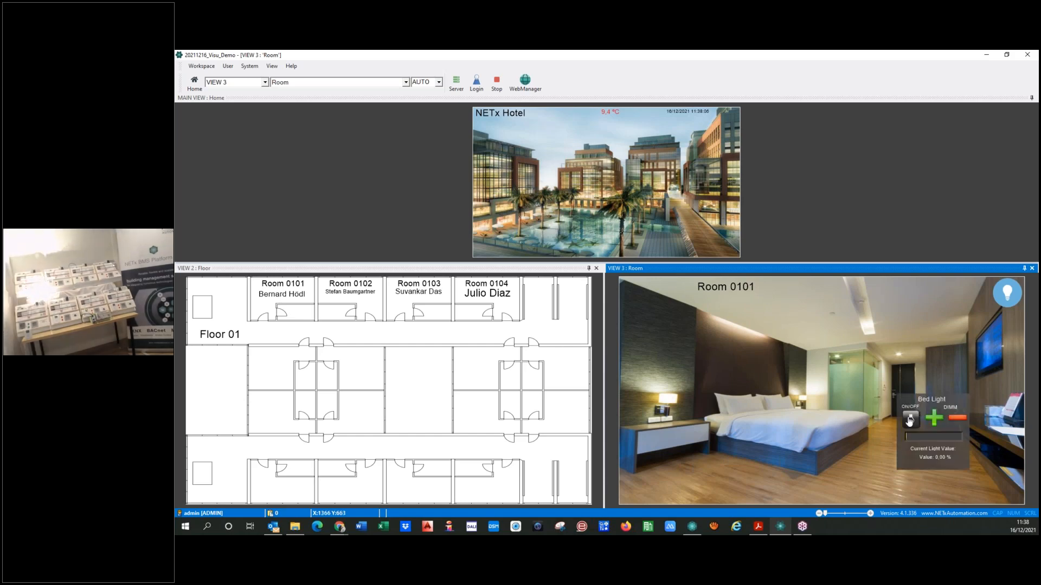
left_click(909, 420)
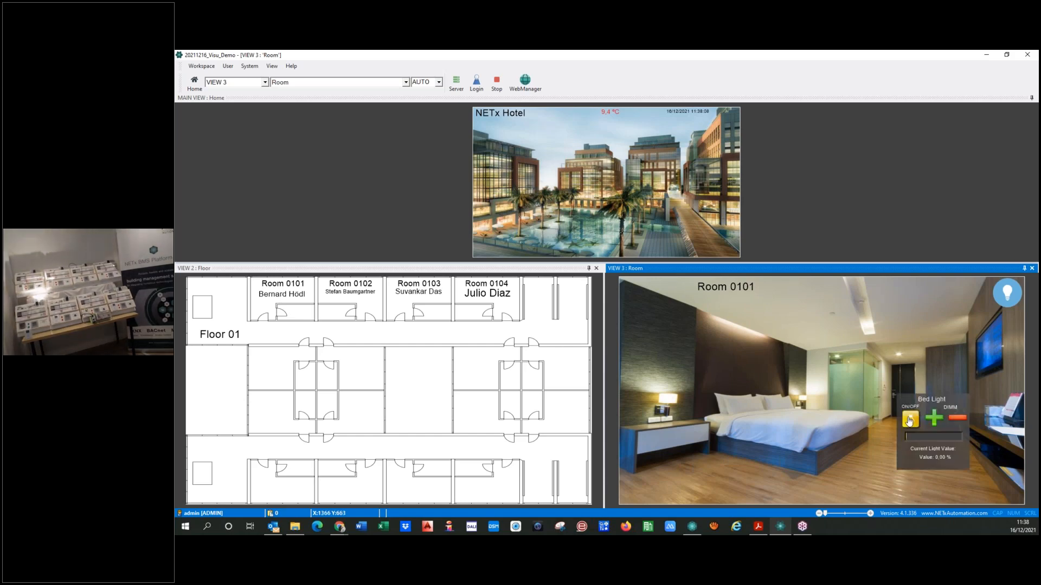
Test the Bed Light of Room 0102 by switching it on and off, and stop the runtime
left_click(342, 308)
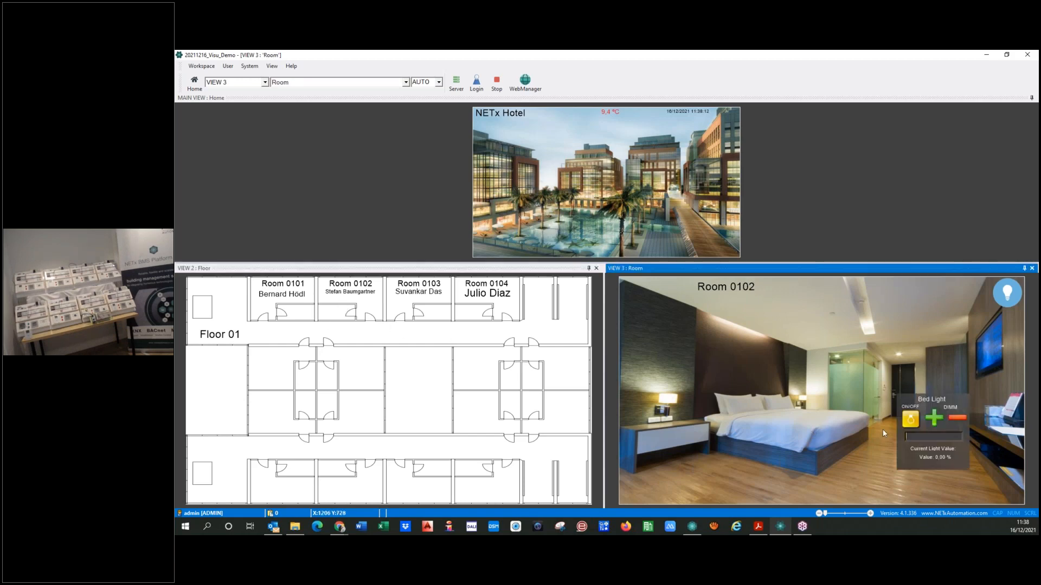
left_click(912, 423)
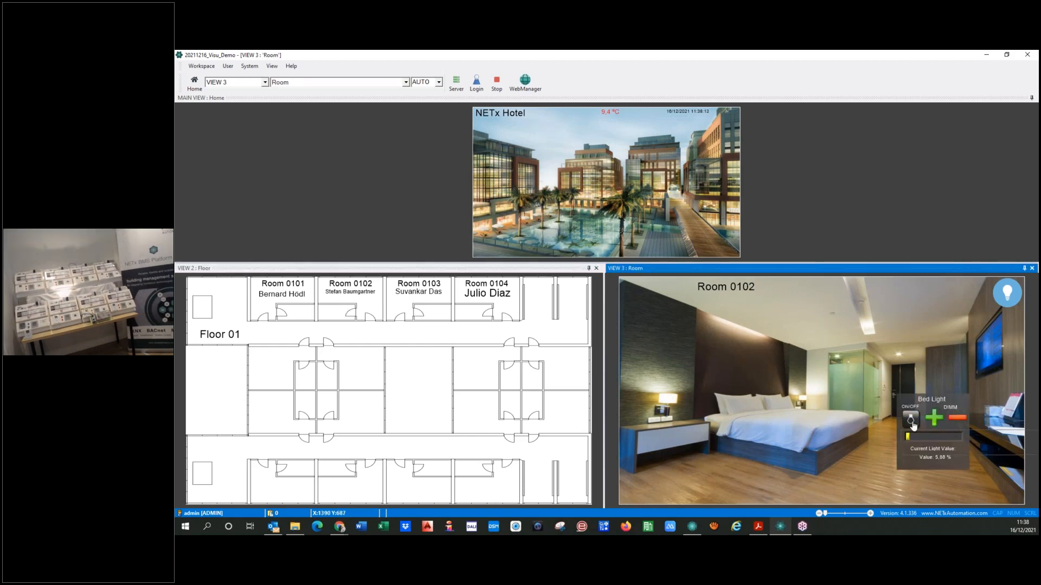
left_click(911, 423)
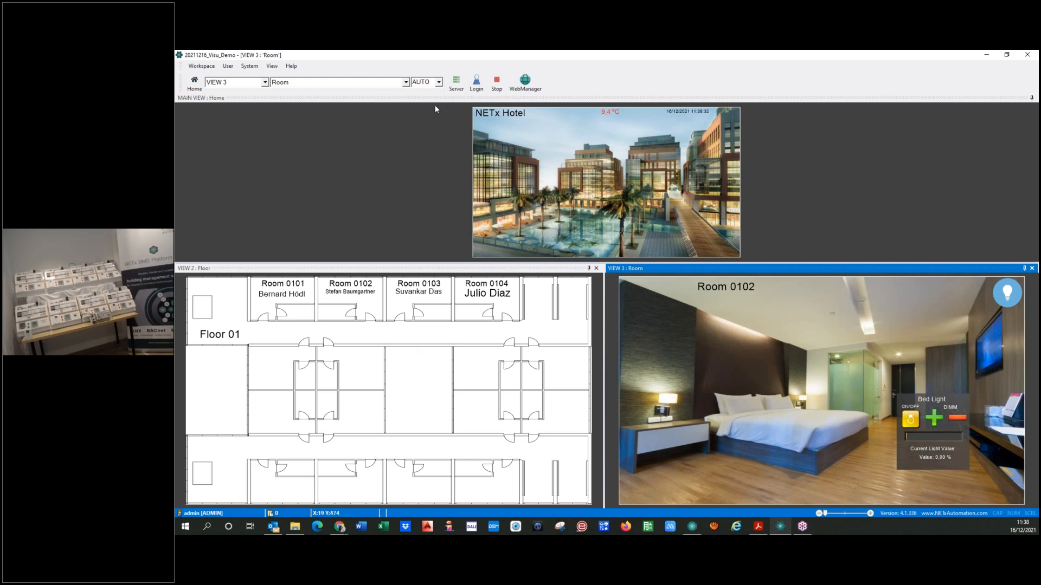
left_click(497, 84)
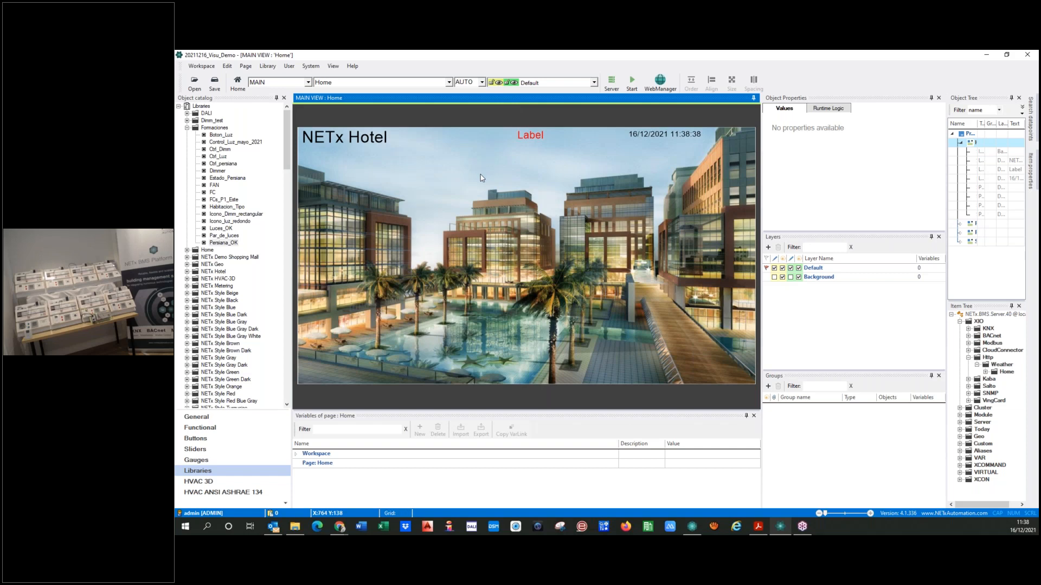
Switch to NETx Core Server Studio and examine the items of Room 0101 under Aliases
left_click(691, 530)
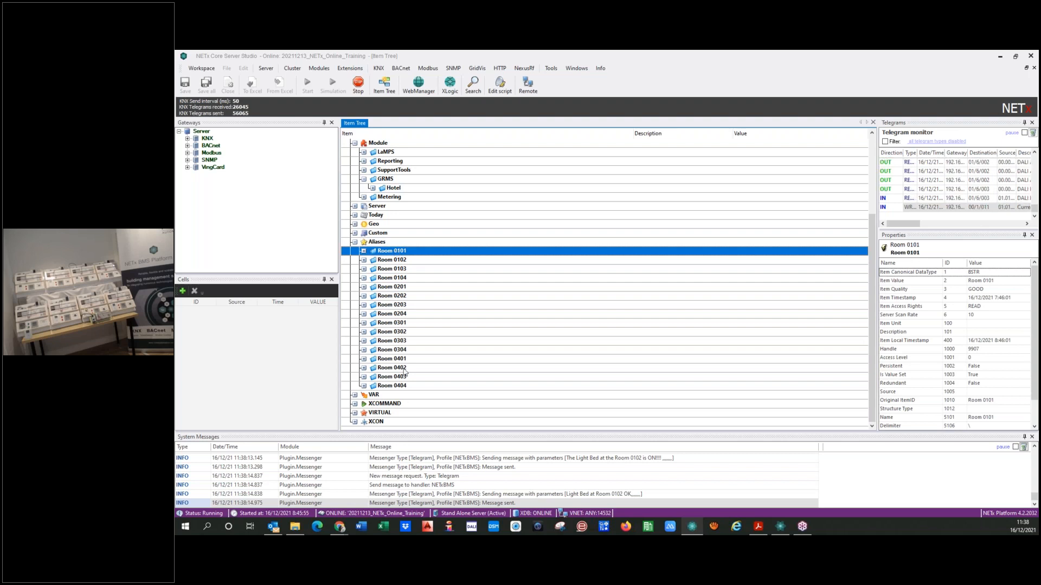
left_click(363, 251)
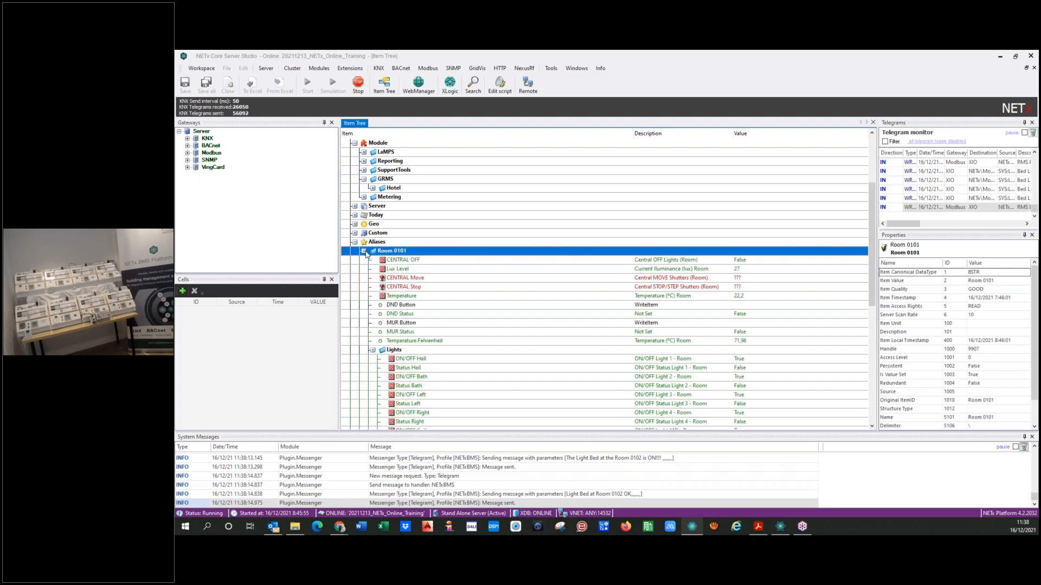
left_click(364, 251)
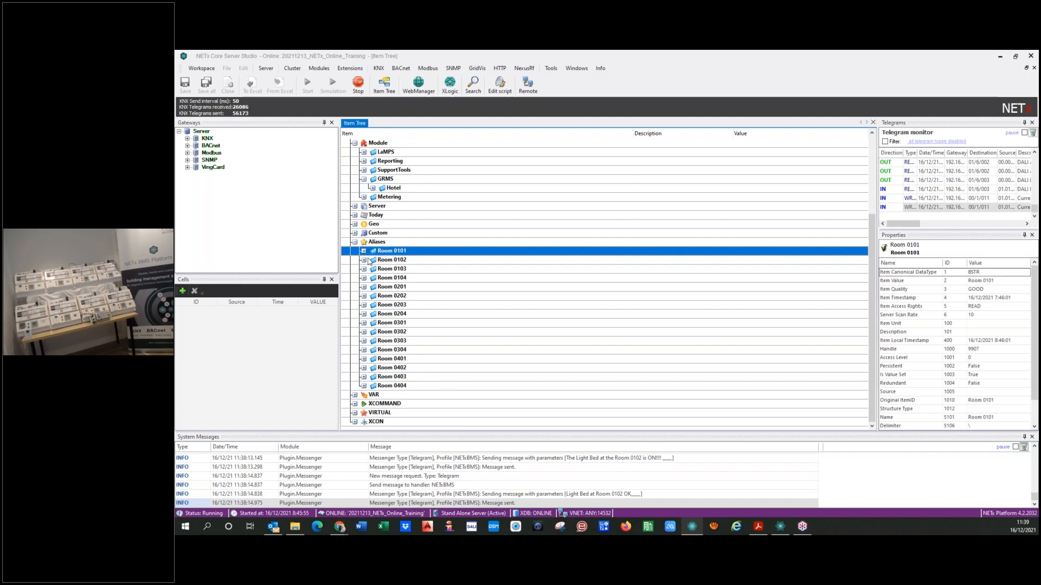
double_click(376, 241)
Return to the visualization editor, open the Room page and select the link areas over the ceiling light and the bed
left_click(779, 527)
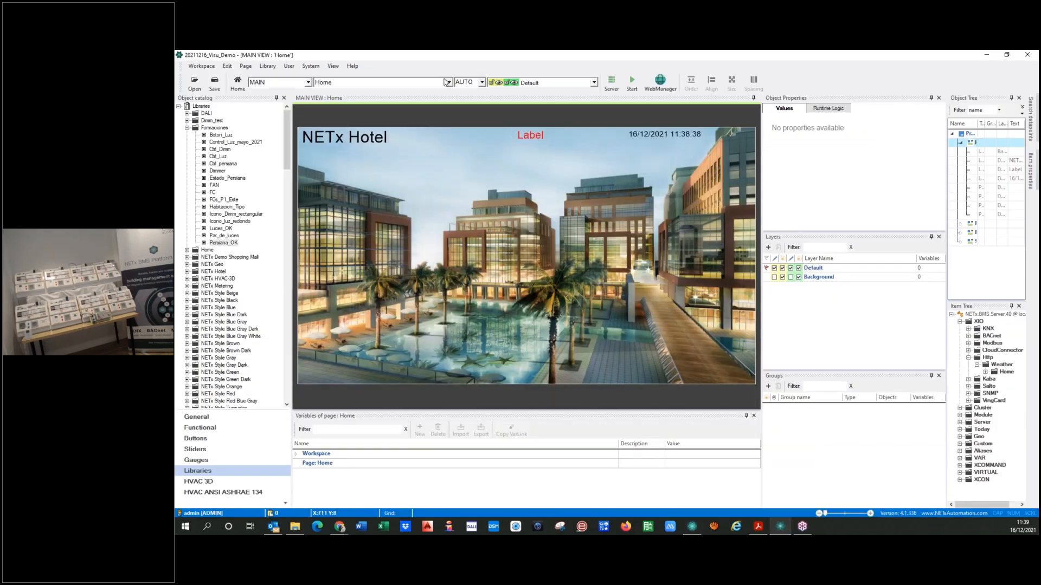
left_click(447, 82)
left_click(336, 102)
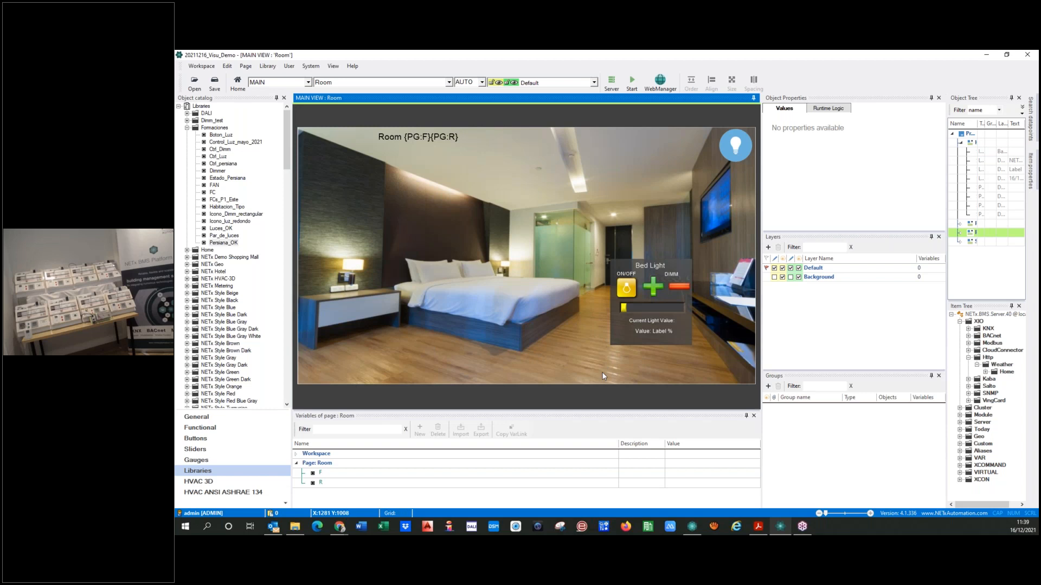
left_click(497, 297)
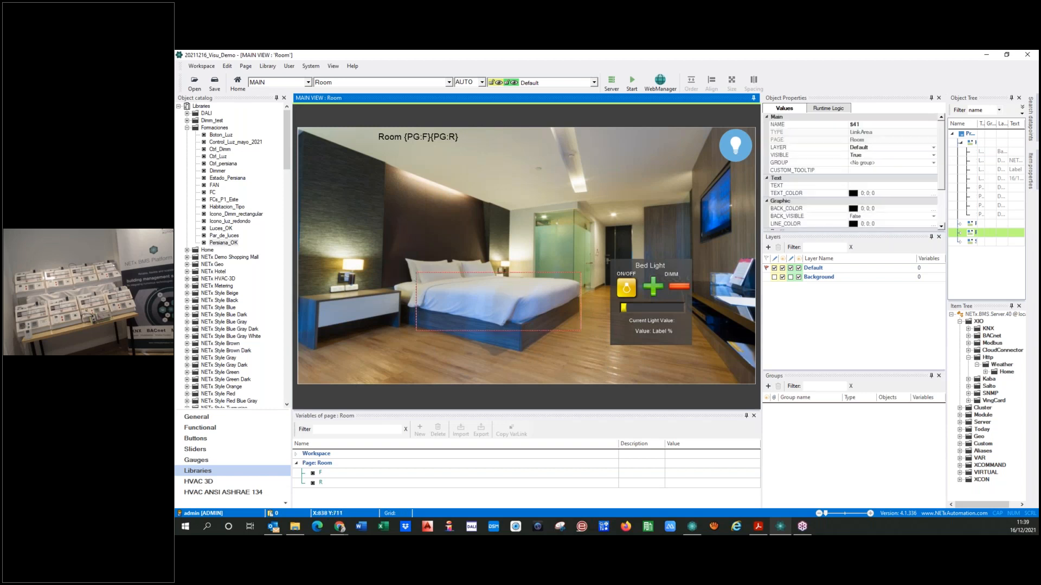
left_click(569, 161)
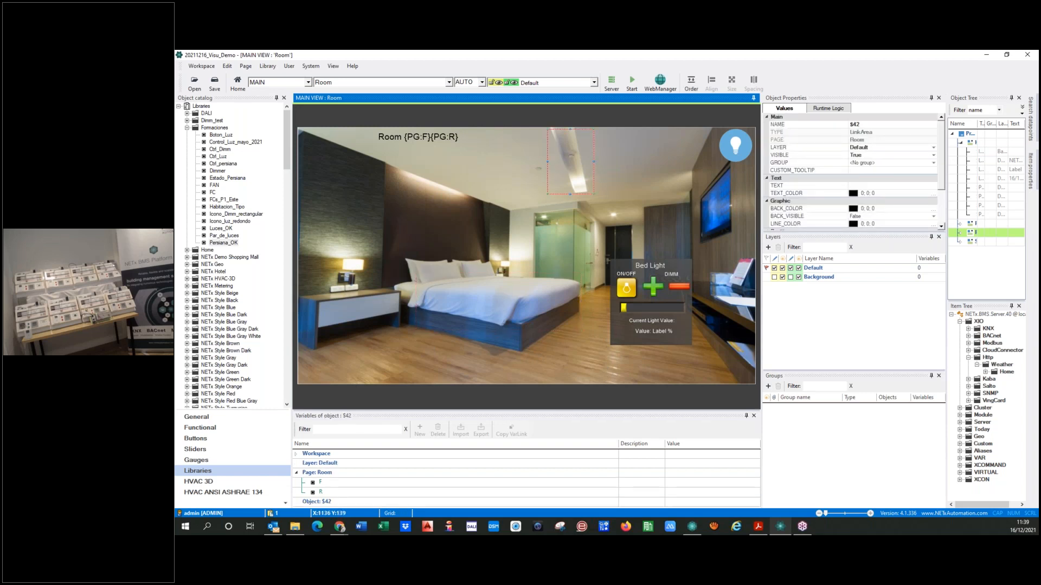
left_click(523, 309)
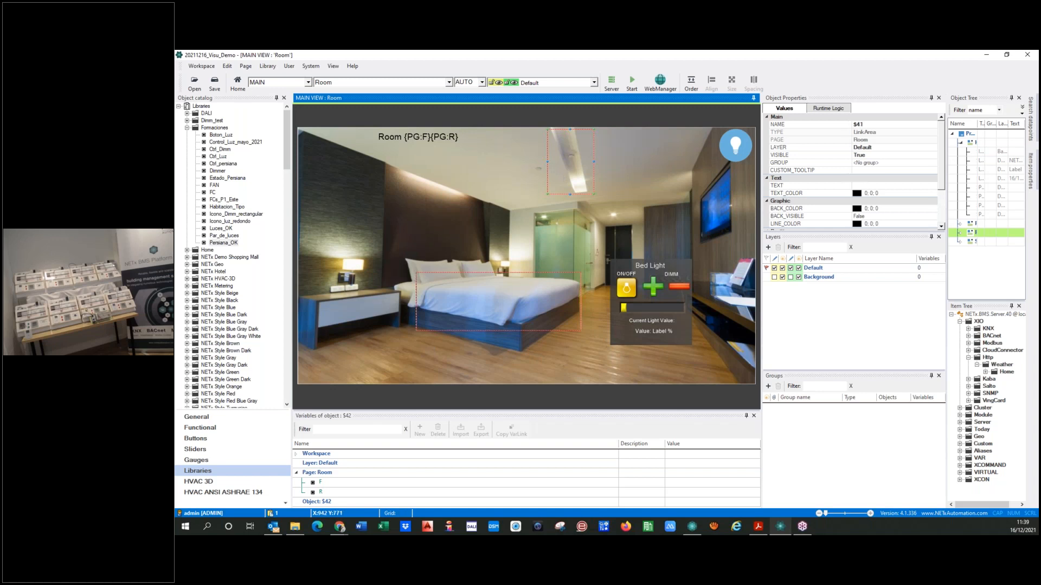
Examine the group properties of the Bed Light controls on the Room page
left_click(637, 307)
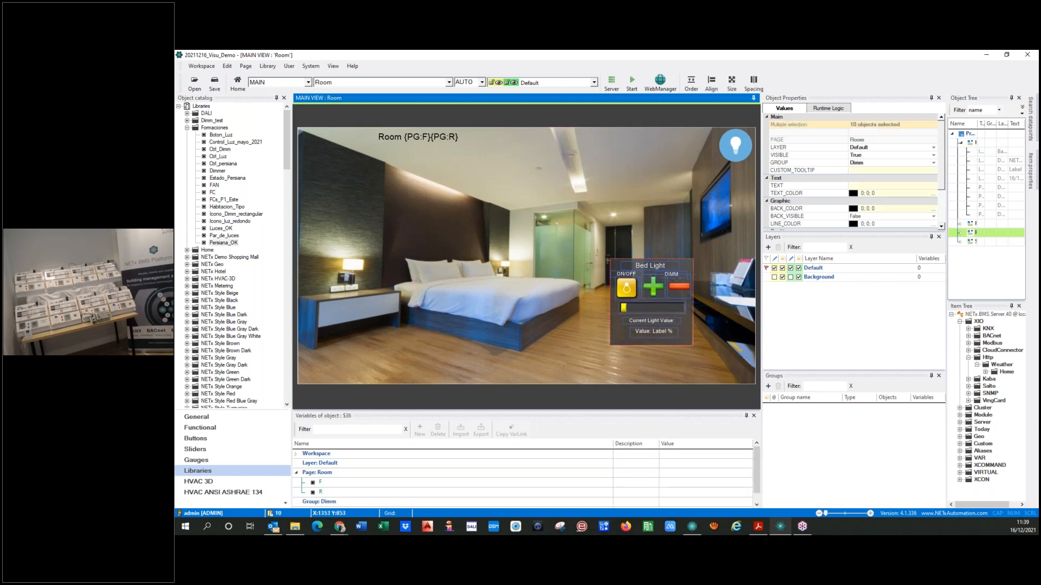
right_click(619, 333)
mouse_move(689, 368)
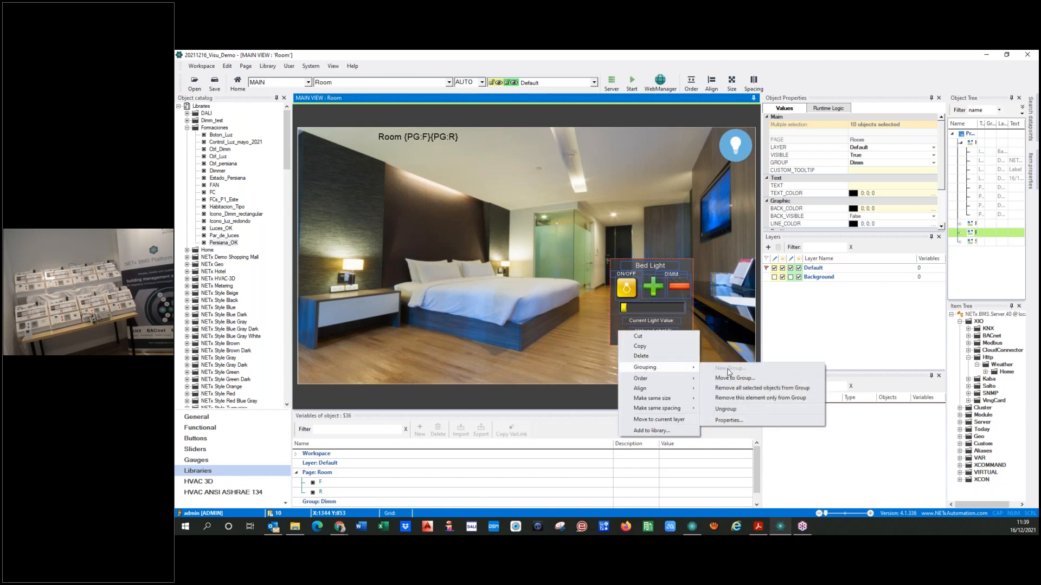
left_click(730, 420)
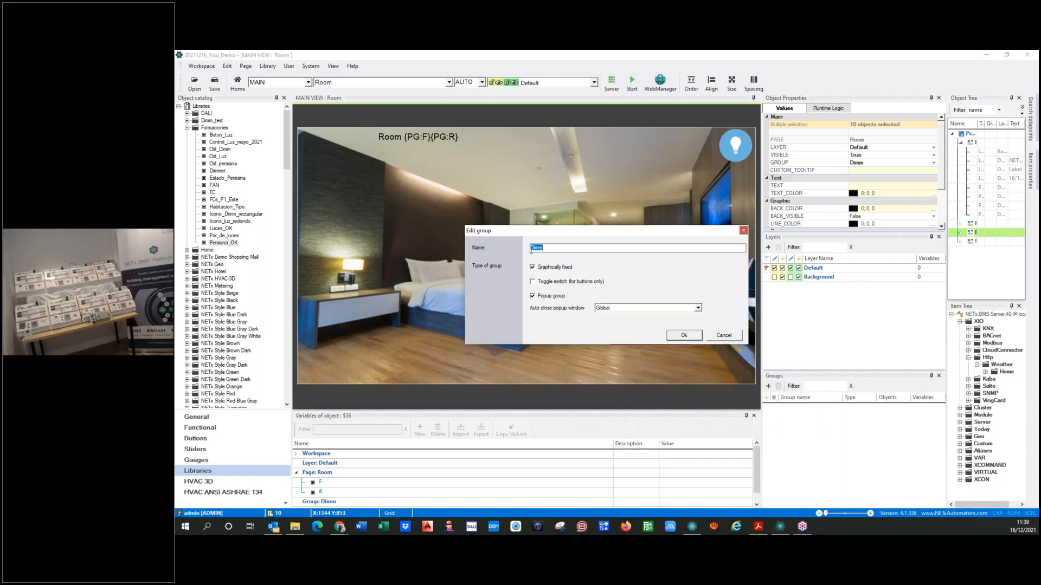
left_click(725, 337)
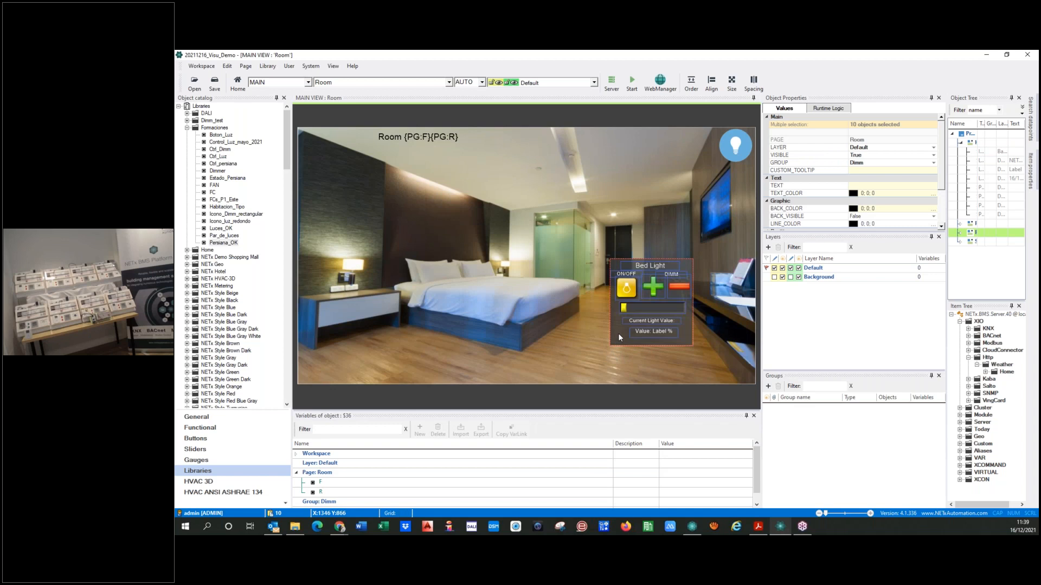
Create a new variable named circuit in the Dimm group
left_click(297, 474)
left_click(327, 482)
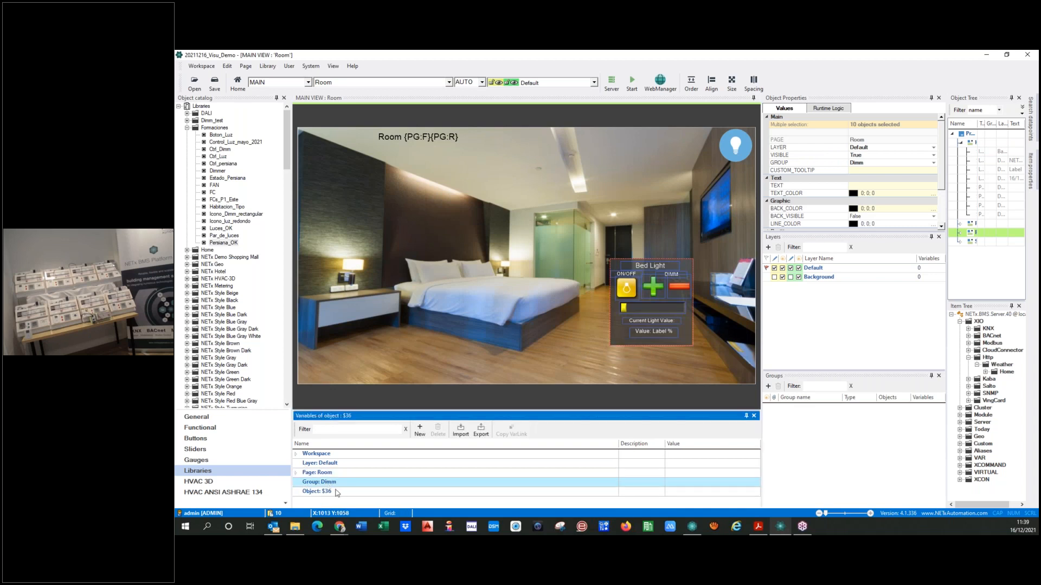
left_click(420, 429)
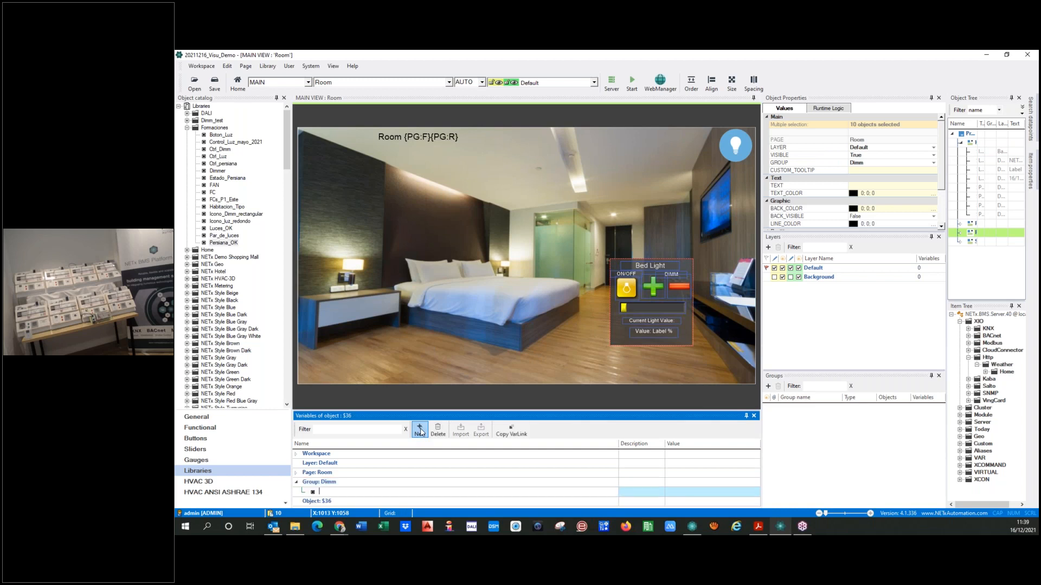
left_click(323, 492)
type("circuit")
key("Return")
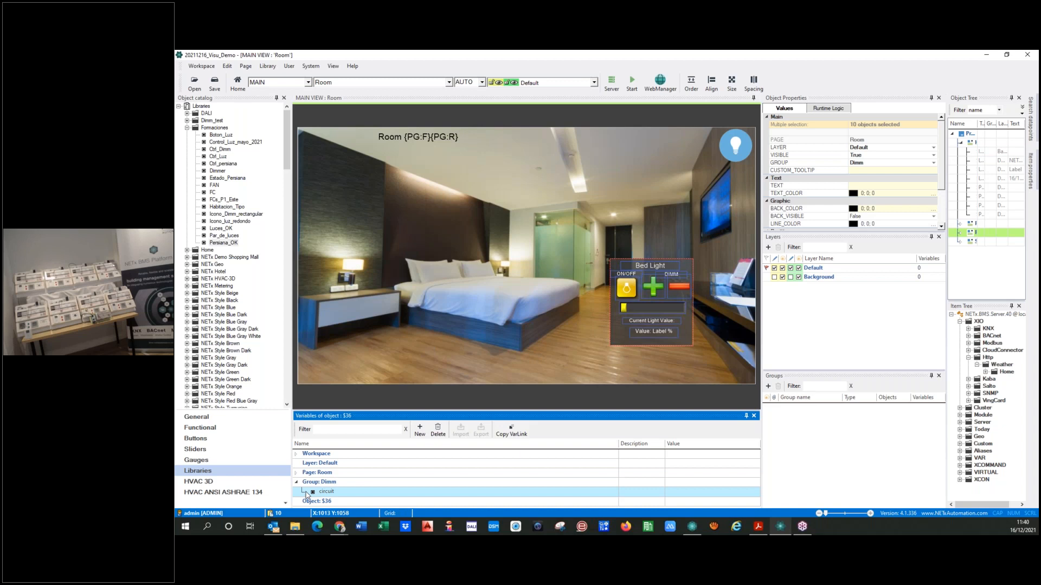
Rename the Dimm group's circuit variable to name
left_click(342, 493)
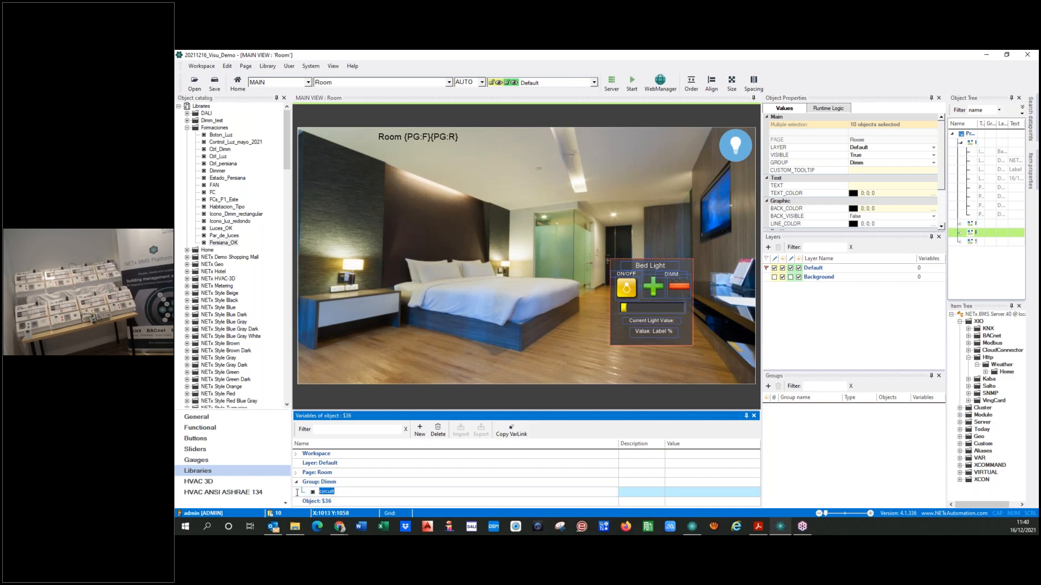
type("name")
left_click(311, 493)
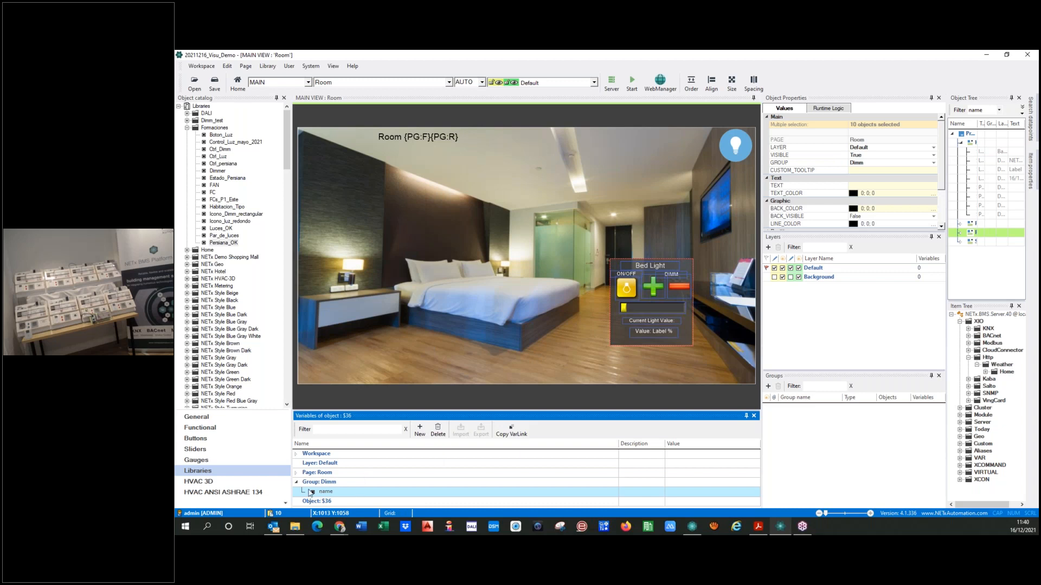
Copy the name variable's link and replace Bed with {GR:name} in the ON/OFF item ID of the Bed Light switch button
left_click(515, 431)
double_click(626, 288)
double_click(595, 307)
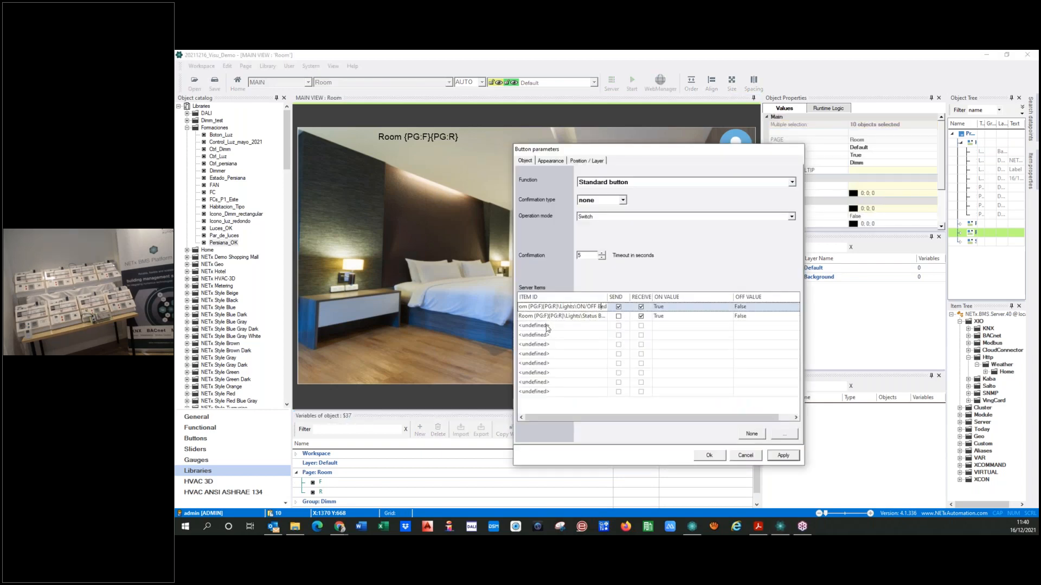
key("shift+Right")
key("shift+Right")
key("shift+Right")
type("{GR:name}")
Replace Bed with {GR:name} in the switch button's Status item ID and apply the button parameters
left_click(588, 318)
left_click_drag(630, 298, 658, 303)
left_click(616, 318)
key("BackSpace")
key("BackSpace")
key("BackSpace")
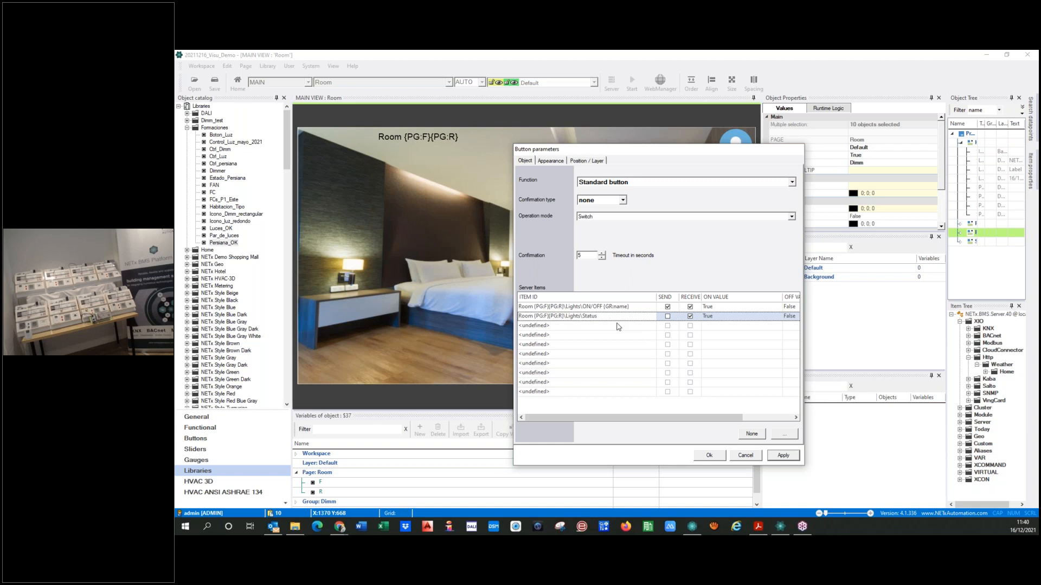
type("{GR:name}")
left_click(785, 456)
Switch to NETx Core Server Studio and show the Lights items of Room 0101 under Aliases
left_click(692, 527)
left_click(360, 350)
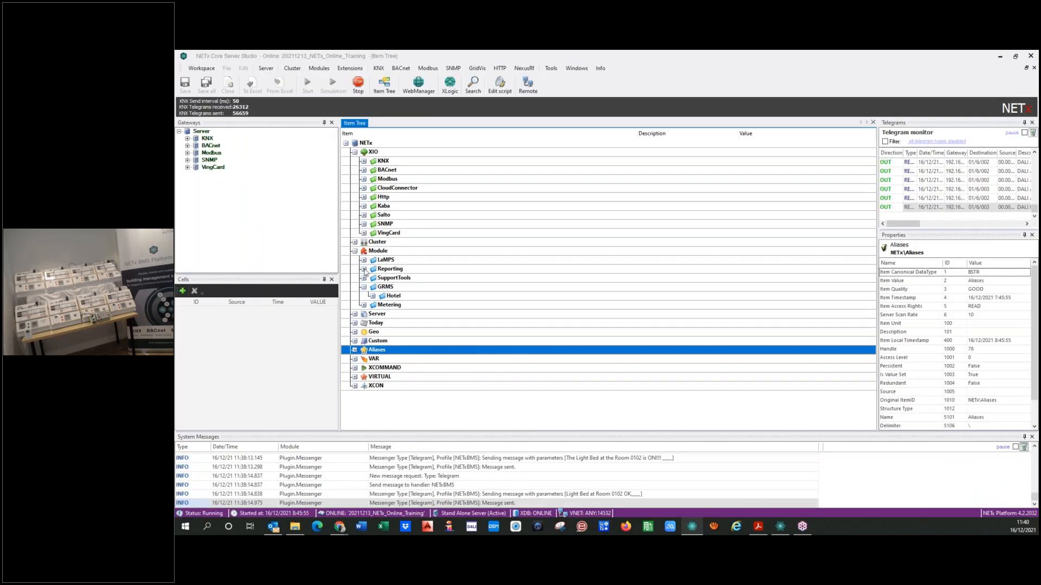
left_click(354, 349)
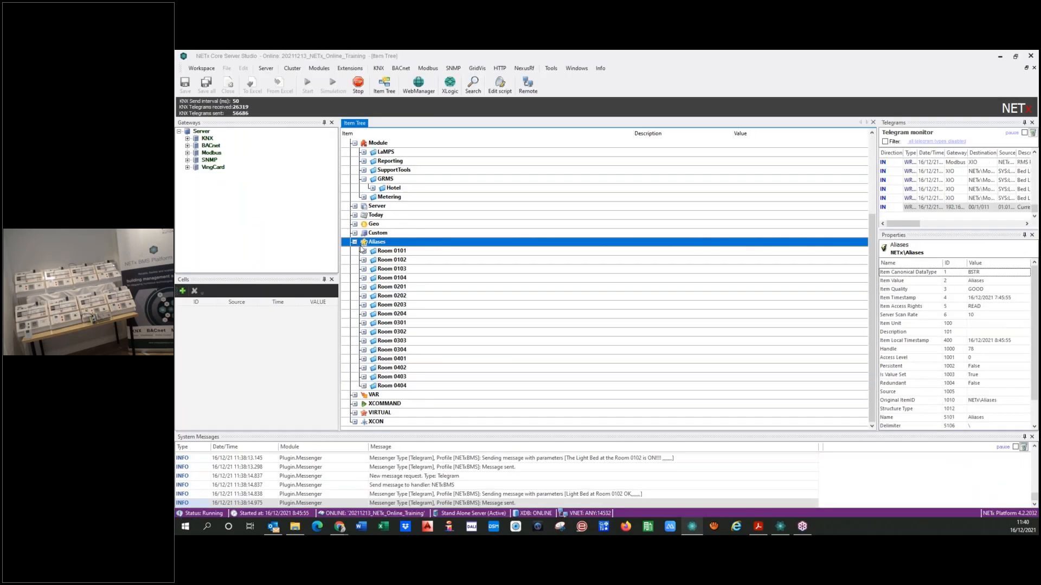
double_click(392, 251)
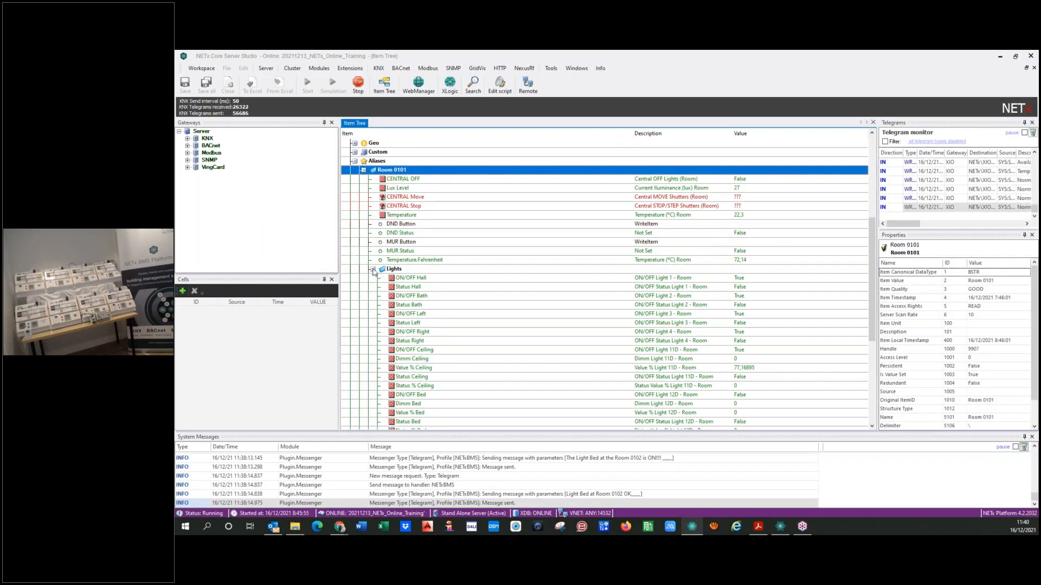
left_click(373, 270)
left_click(373, 269)
scroll(448, 295, "down", 2)
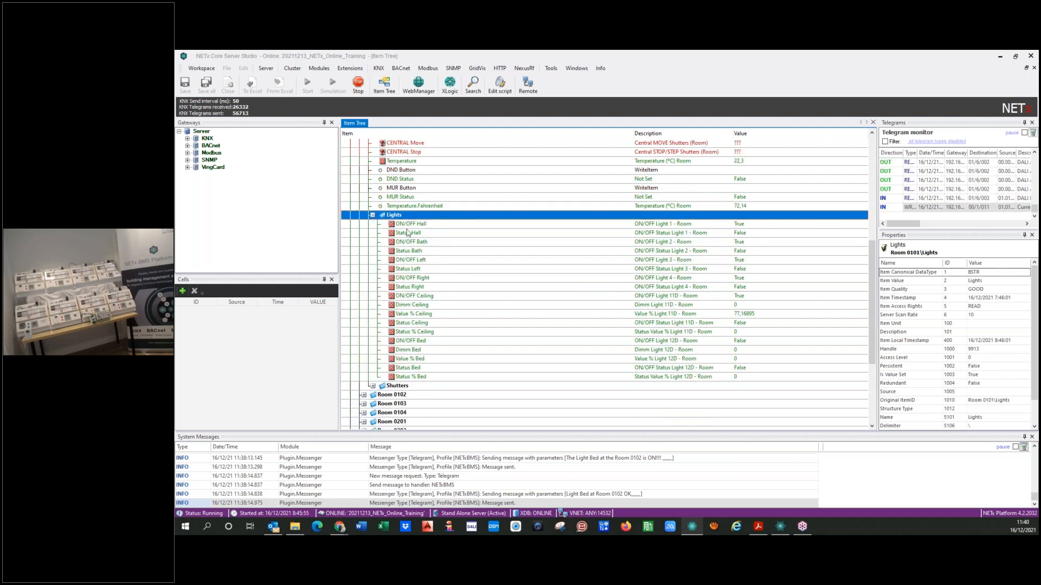
Compare the item IDs of Room 0101's Hall, Bath, Left, Right and Ceiling ON/OFF lights, and return to the button parameters
left_click(410, 224)
left_click(411, 242)
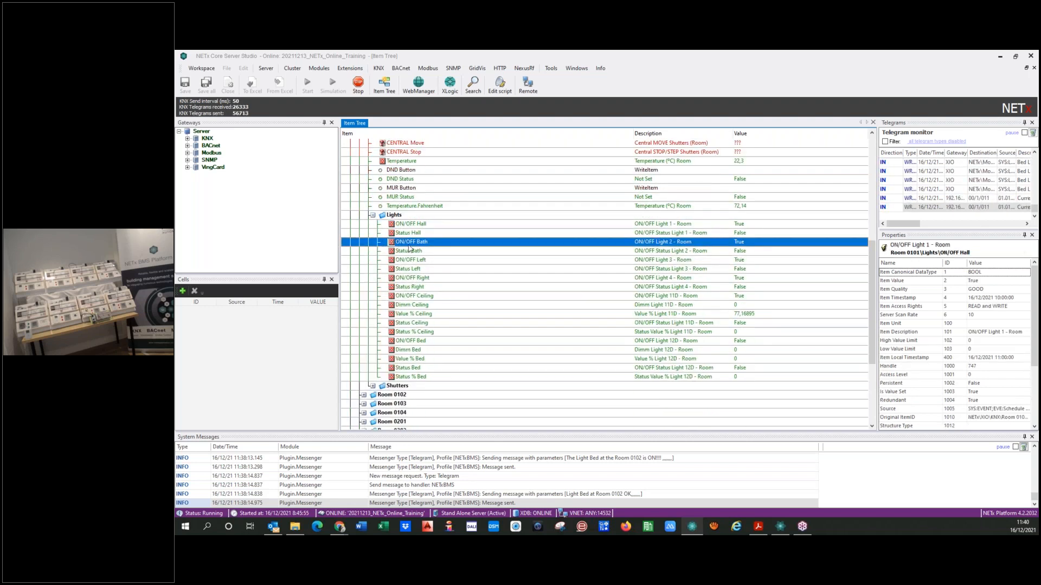
left_click(410, 260)
left_click(410, 278)
left_click(410, 297)
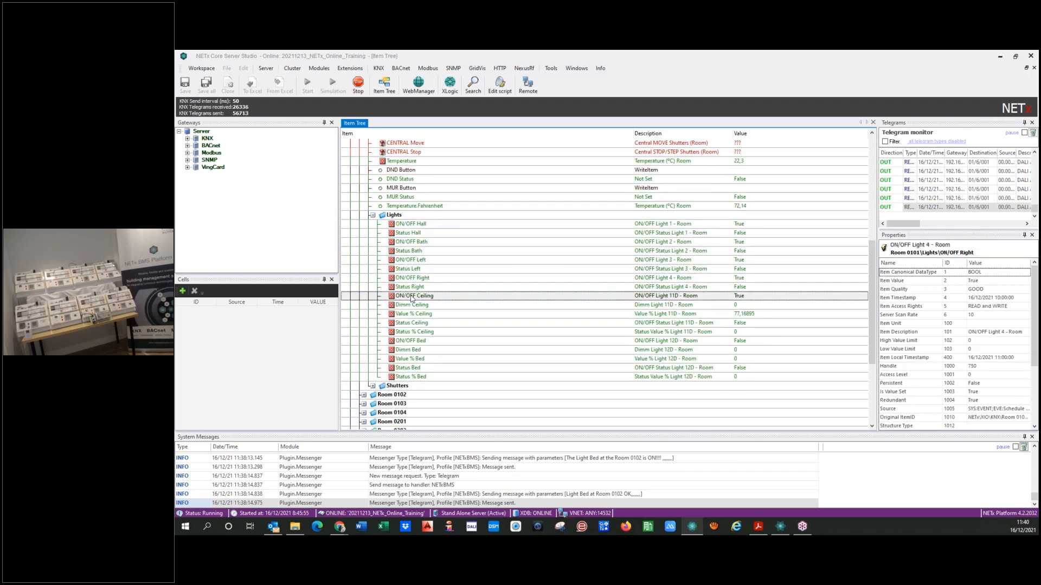
left_click(418, 224)
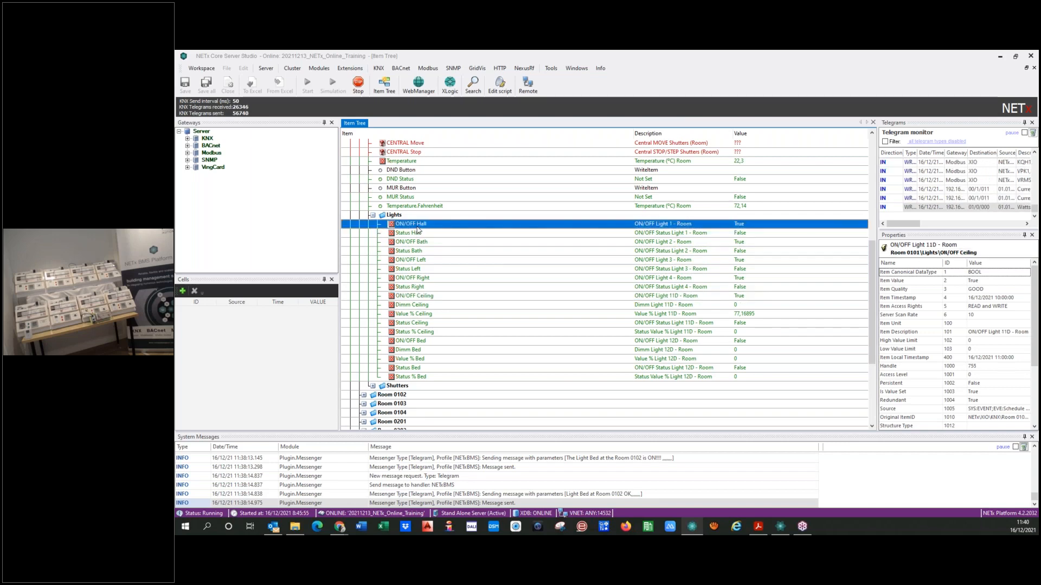
double_click(964, 253)
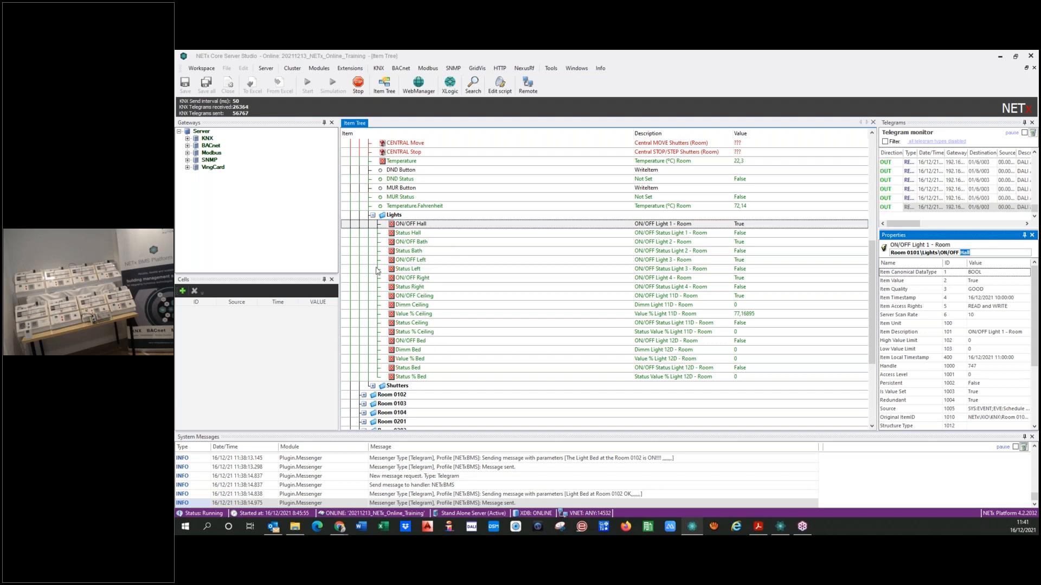
left_click(373, 216)
left_click(373, 215)
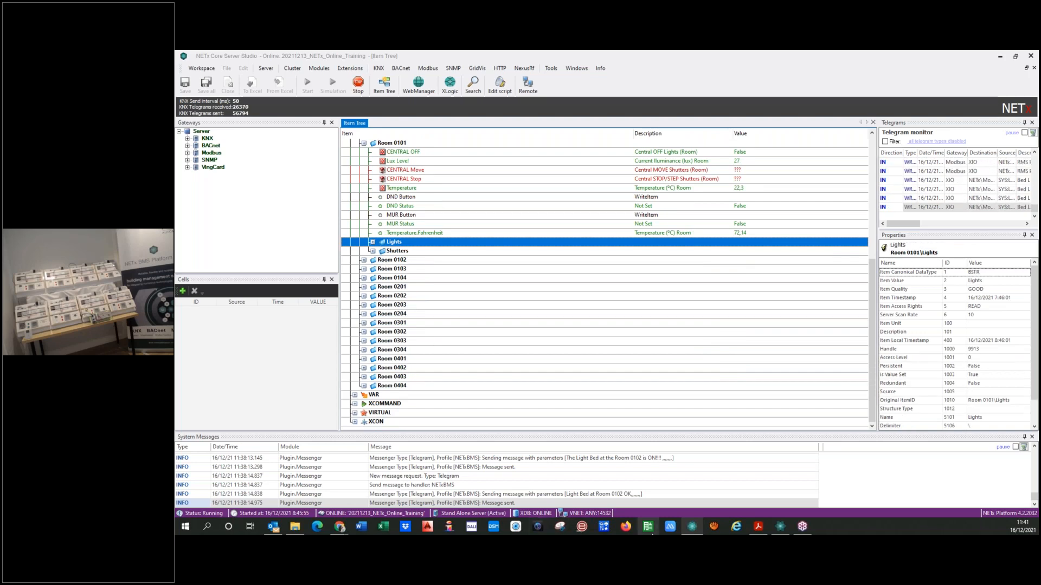
left_click(780, 529)
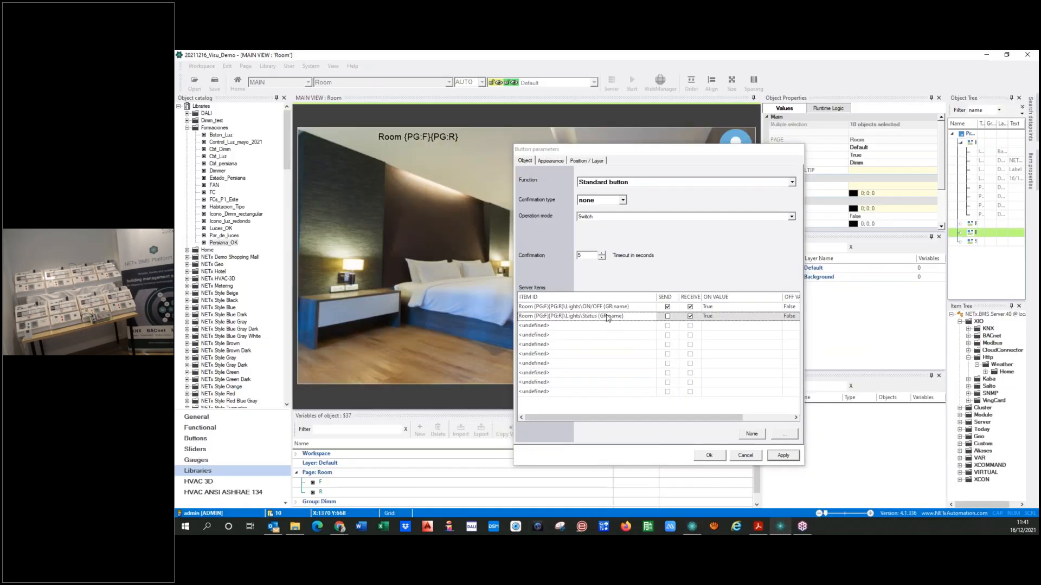
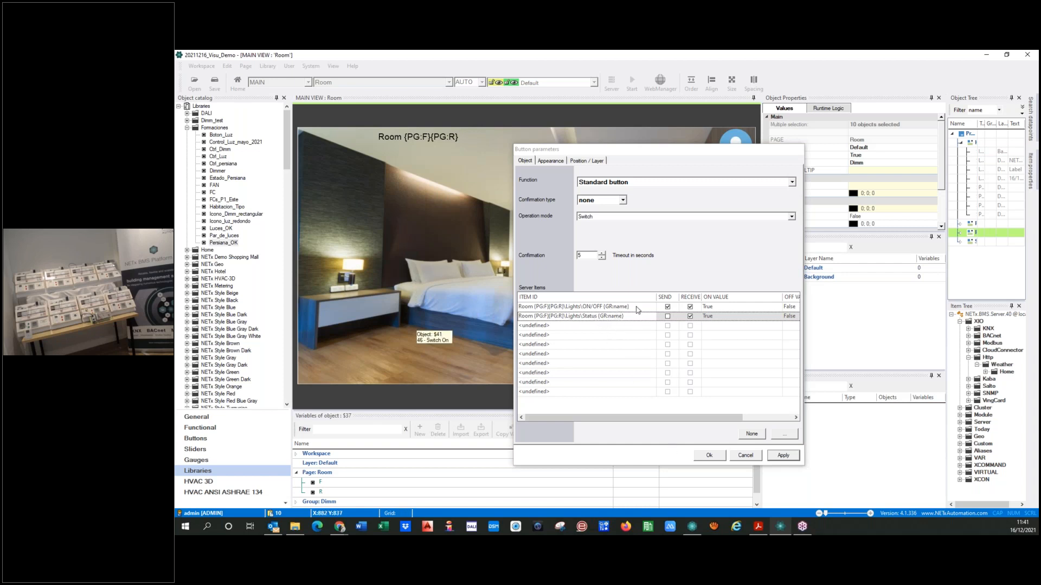
Select the {GR:name} placeholder in the switch button's ON/OFF item ID and accept the button parameters
left_click(634, 307)
left_click_drag(630, 307, 603, 308)
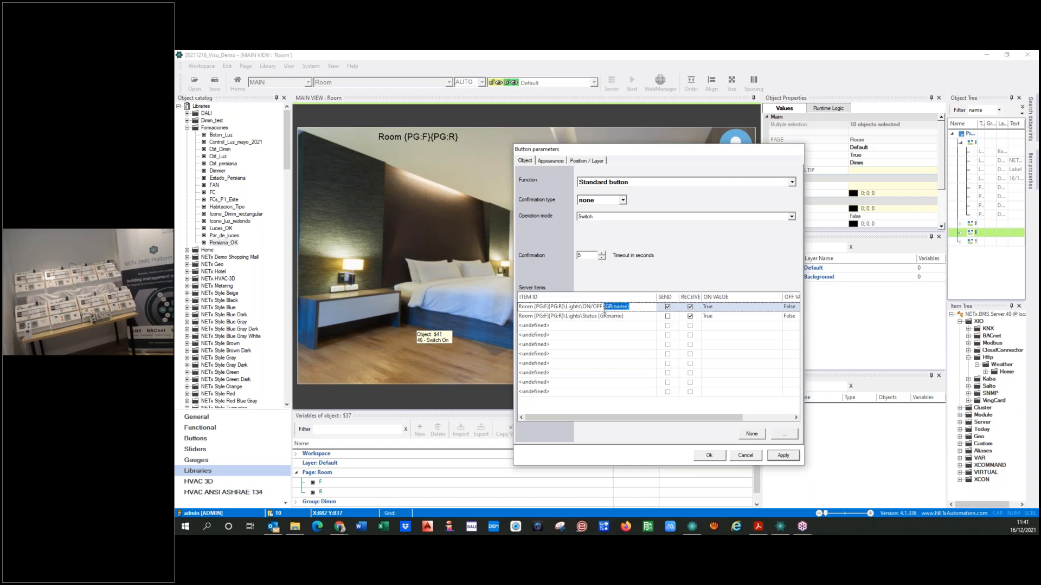
left_click(614, 372)
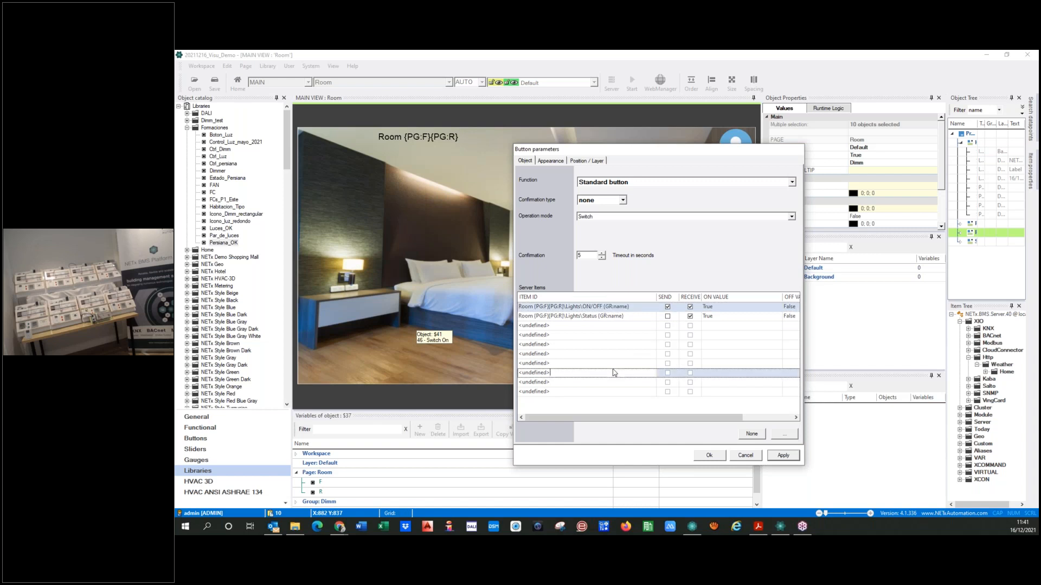
left_click(634, 307)
left_click_drag(631, 307, 605, 308)
key("ctrl+c")
left_click(707, 456)
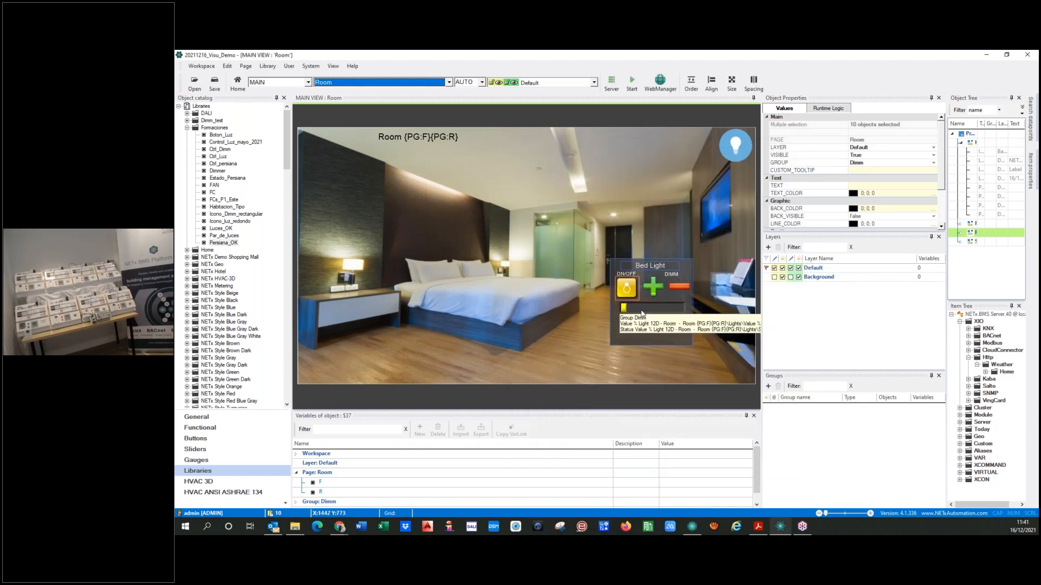
Replace Bed with {GR:name} in the ON/OFF item ID of the green plus button's Short Click command
left_click(653, 287)
double_click(653, 288)
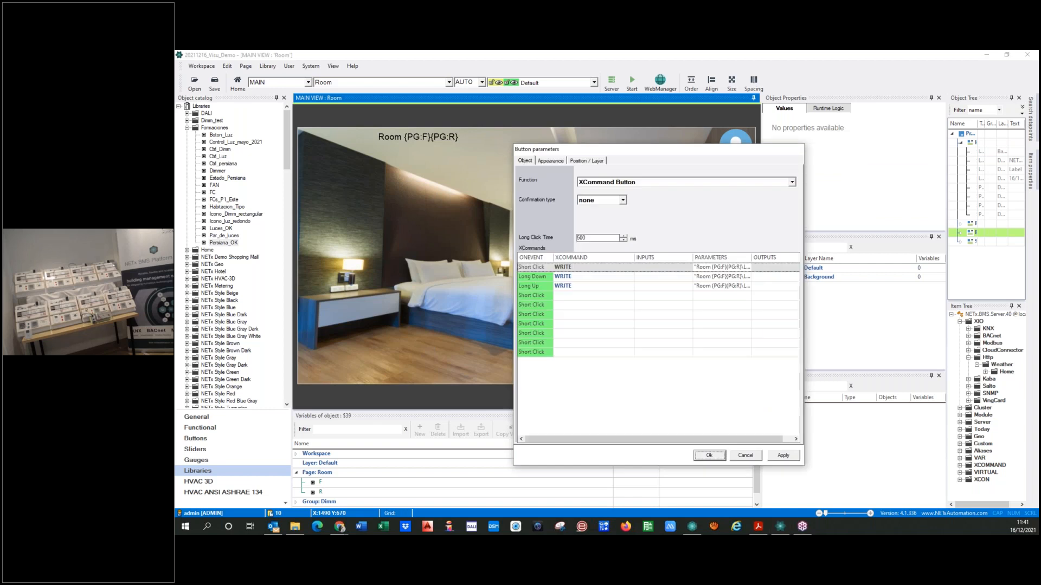
left_click(719, 267)
key("Right")
key("Right")
key("Right")
key("Right")
key("Right")
key("shift+Right")
key("shift+Right")
key("shift+Right")
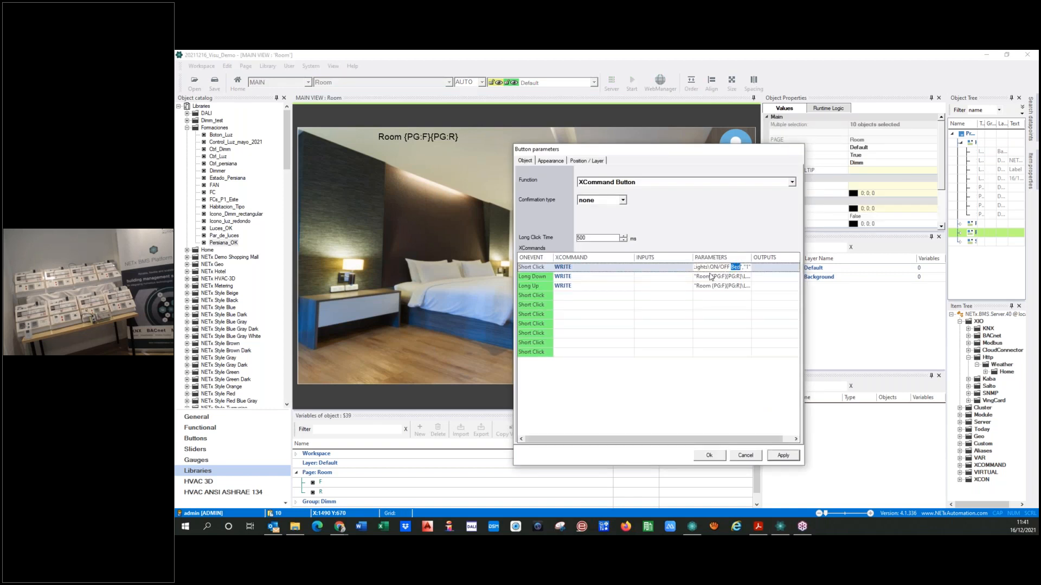
key("ctrl+v")
Replace Bed with {GR:name} in the Dimm item ID of the plus button's Long Down command
left_click(726, 287)
left_click(733, 276)
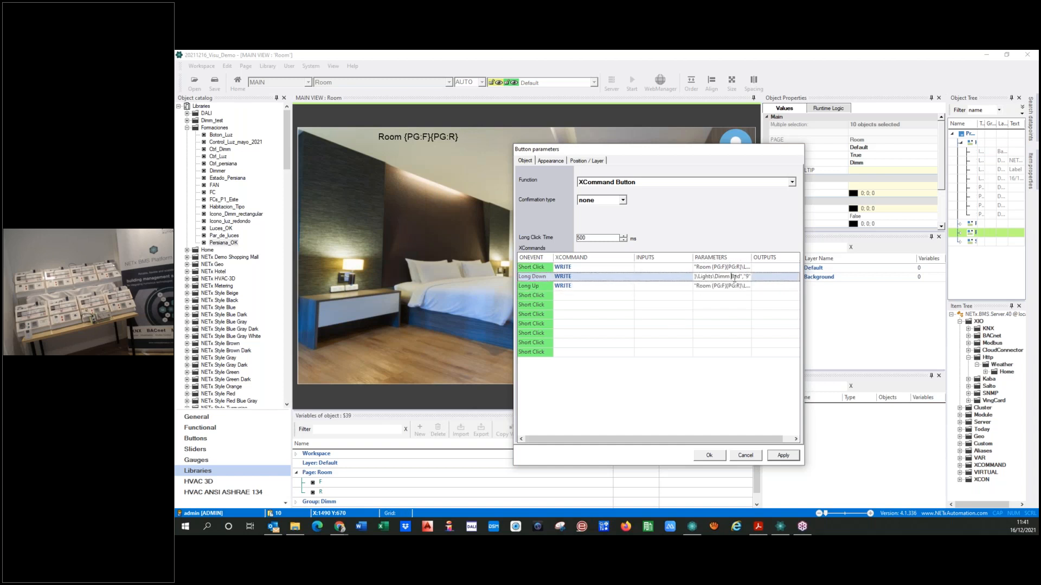
key("shift+Right")
key("shift+Right")
key("shift+Right")
key("ctrl+v")
Replace Bed with {GR:name} in the plus button's Long Up command, then apply and accept its parameters
left_click(736, 286)
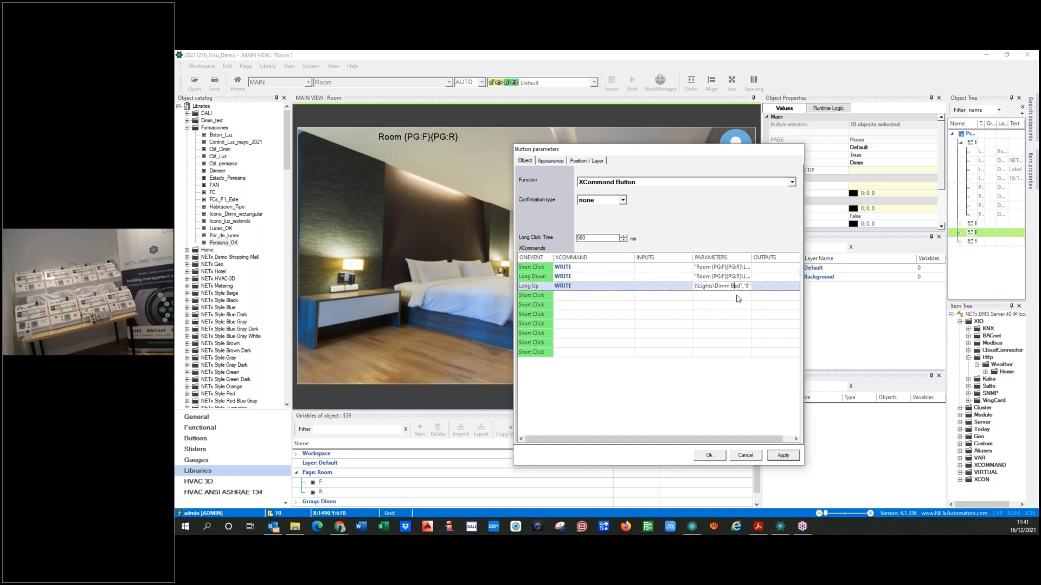
key("shift+Right")
key("shift+Right")
key("shift+Right")
key("ctrl+v")
left_click(773, 460)
left_click(712, 456)
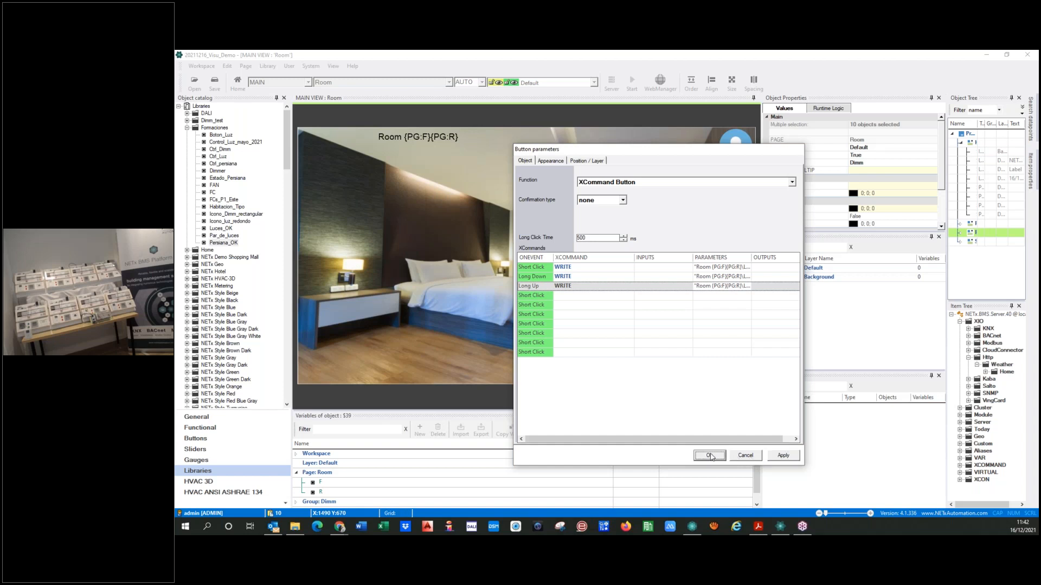
Replace Bed with {GR:name} in the ON/OFF item ID of the red minus button's Short Click command
double_click(676, 285)
left_click(726, 268)
key("shift+Right")
key("shift+Right")
key("shift+Right")
key("ctrl+v")
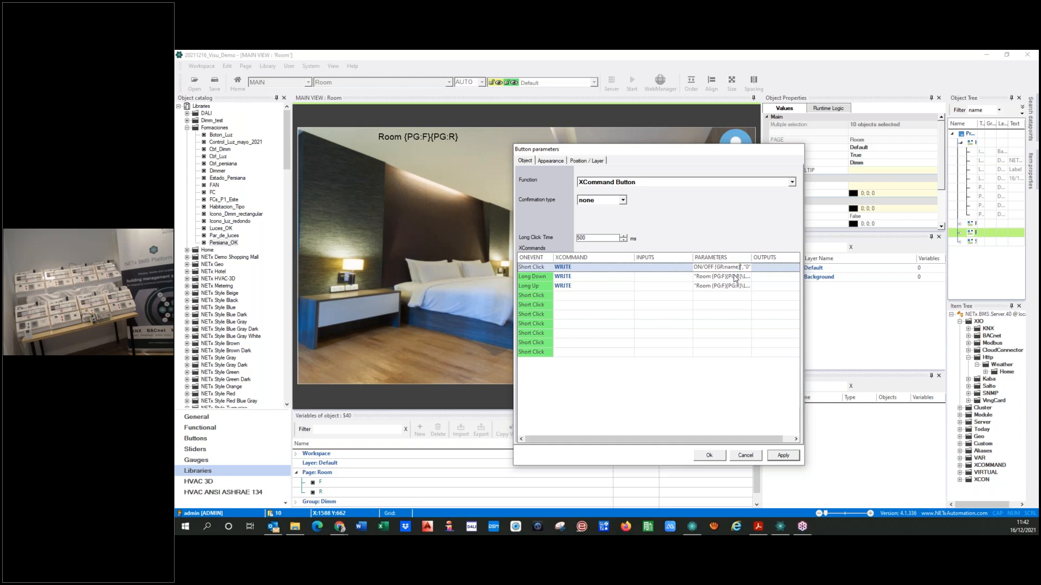
Replace Bed with {GR:name} in the Dimm item IDs of the minus button's Long Down and Long Up commands
left_click(736, 277)
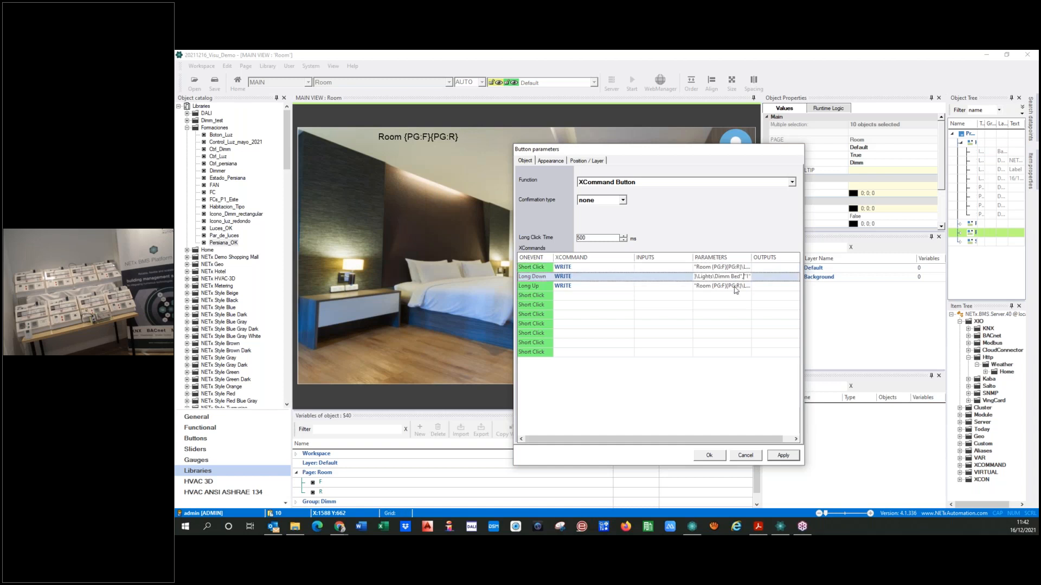
key("shift+Right")
key("shift+Right")
key("ctrl+v")
left_click(735, 287)
key("shift+Right")
key("shift+Right")
key("shift+Right")
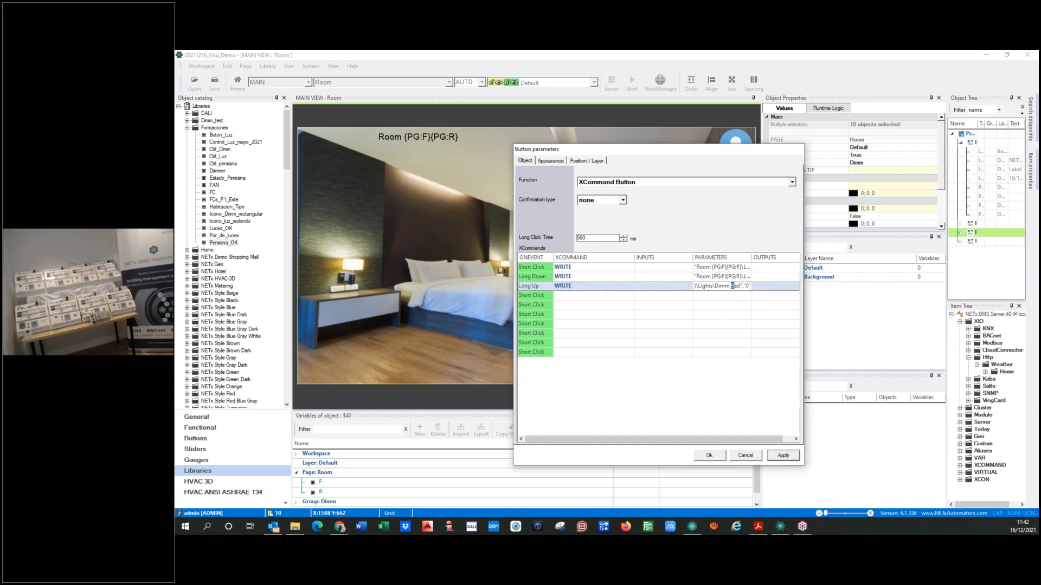
key("ctrl+v")
Widen the parameters column to check the minus button's three item IDs, then apply and accept the changes
left_click(725, 387)
key("Tab")
left_click_drag(741, 258, 741, 258)
double_click(741, 258)
left_click_drag(721, 441, 769, 443)
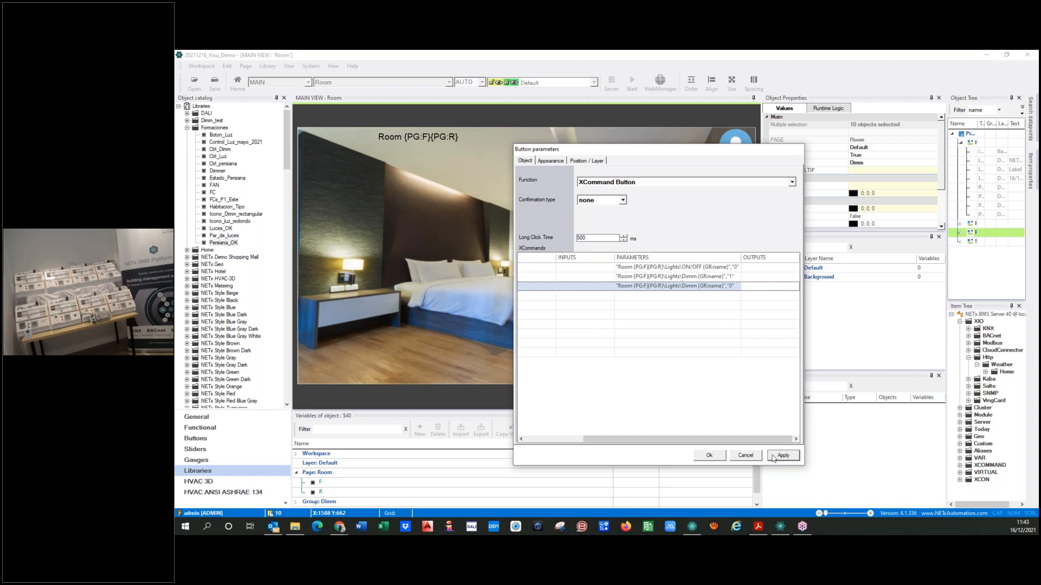
left_click(774, 456)
left_click(708, 456)
Replace Bed with {GR:name} in the Value % and Status % item IDs of the dimming slider and accept its parameters
double_click(647, 286)
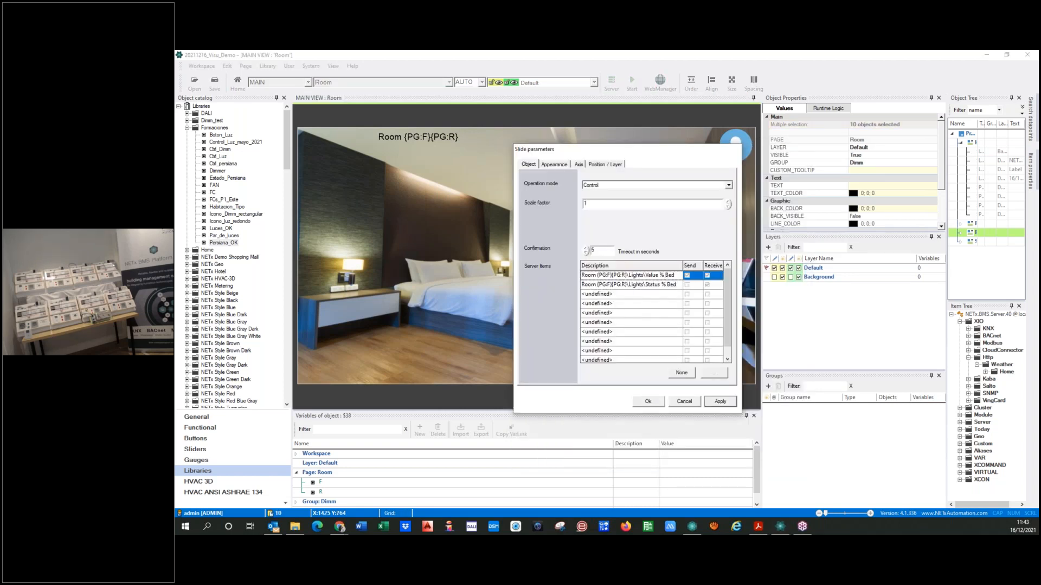
double_click(669, 275)
key("ctrl+v")
left_click(673, 286)
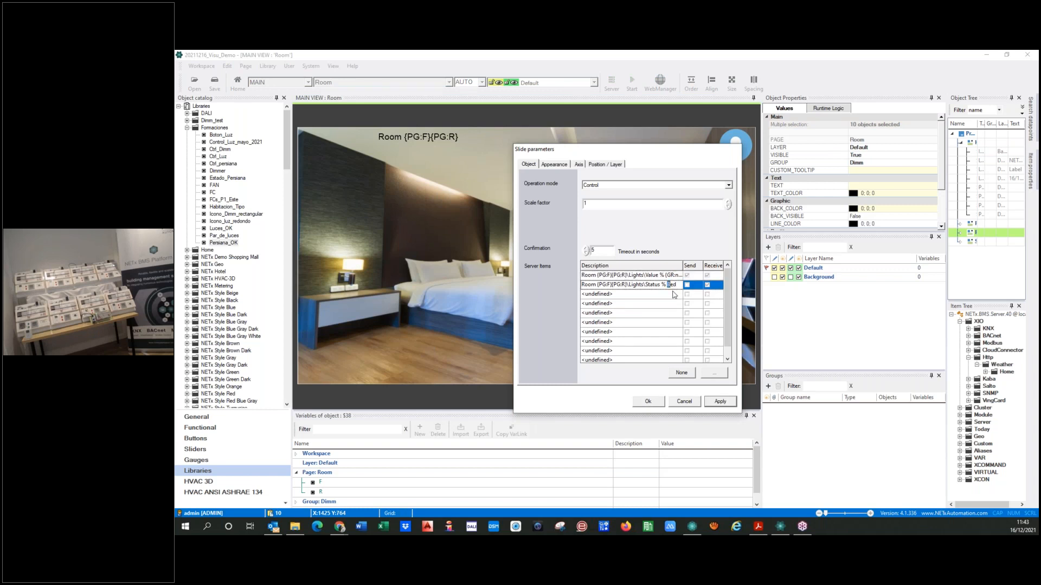
double_click(673, 290)
key("ctrl+v")
left_click(726, 403)
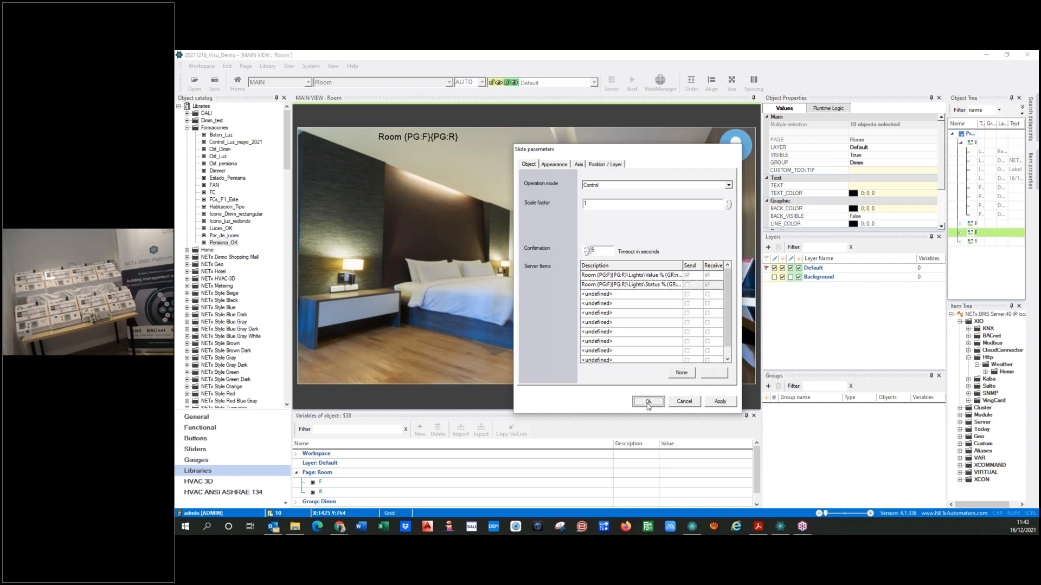
left_click(648, 401)
Replace Bed with {GR:name} in the Status % item ID of the light value label and accept its parameters
double_click(655, 332)
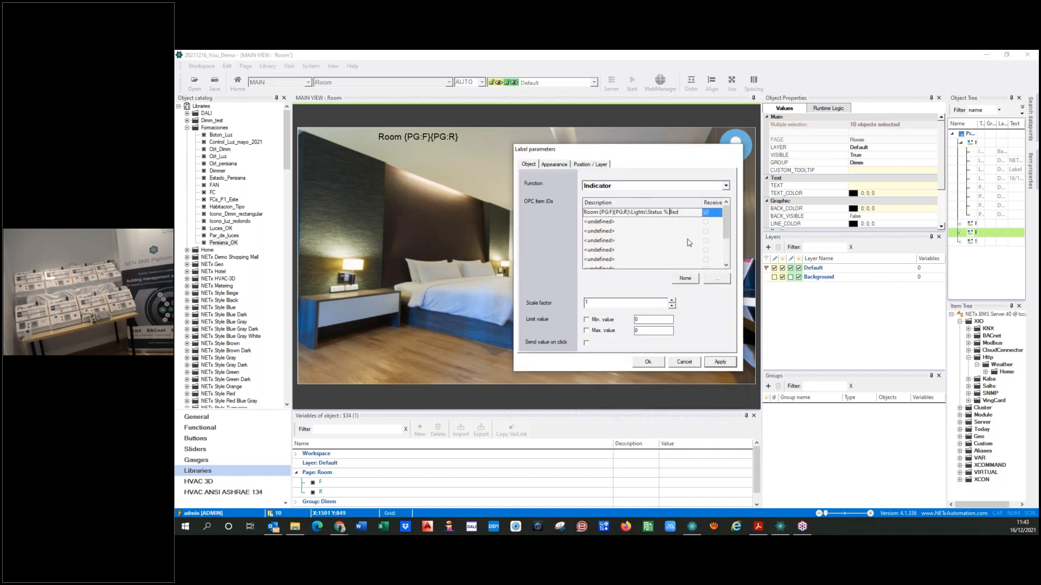
key("shift+End")
key("ctrl+v")
left_click(712, 362)
left_click(647, 362)
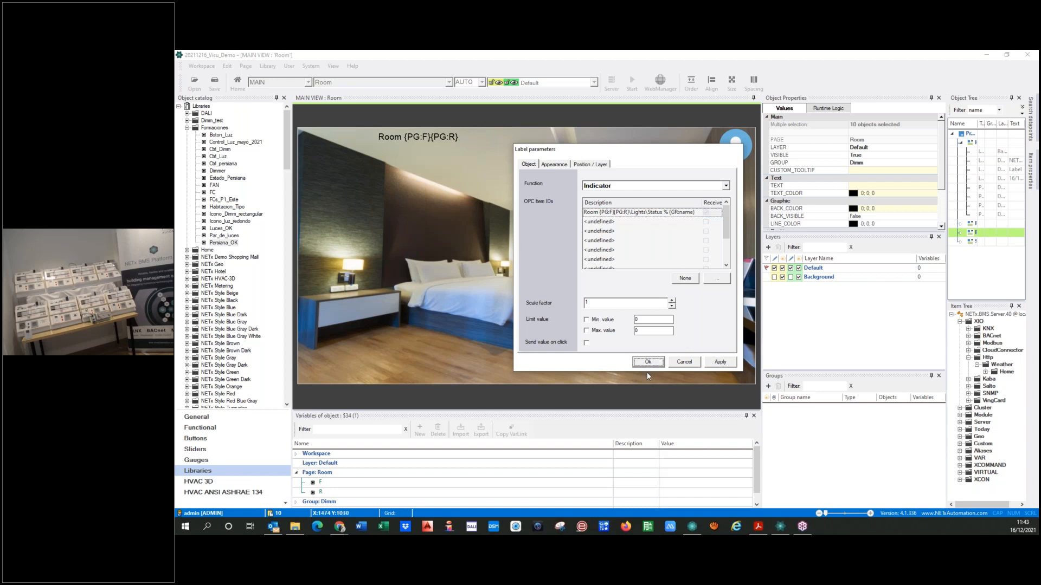
left_click(583, 378)
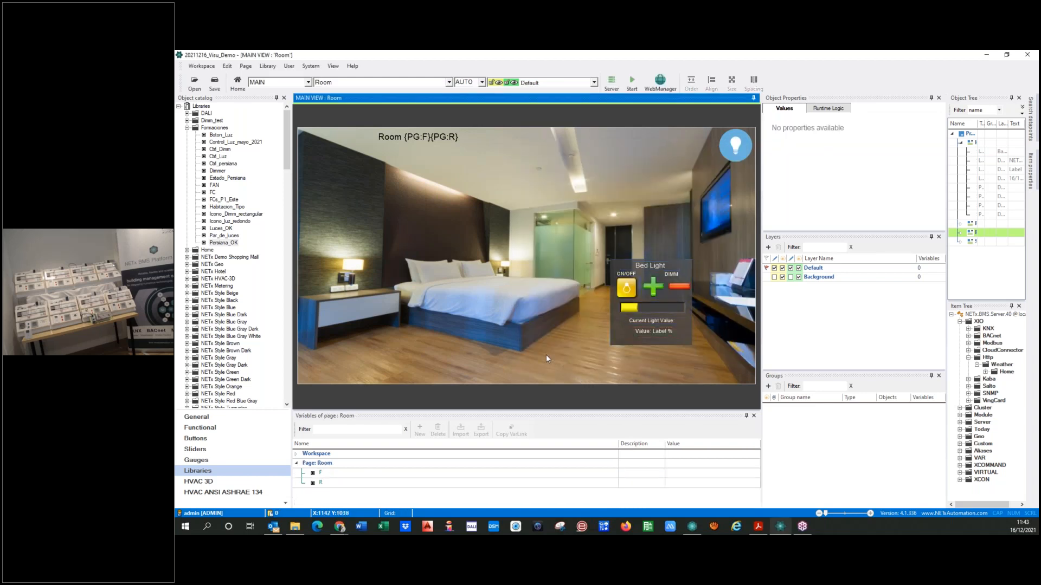
Set the custom tooltip of the link area over the bed to "Control of {GR:name} Light"
left_click(506, 320)
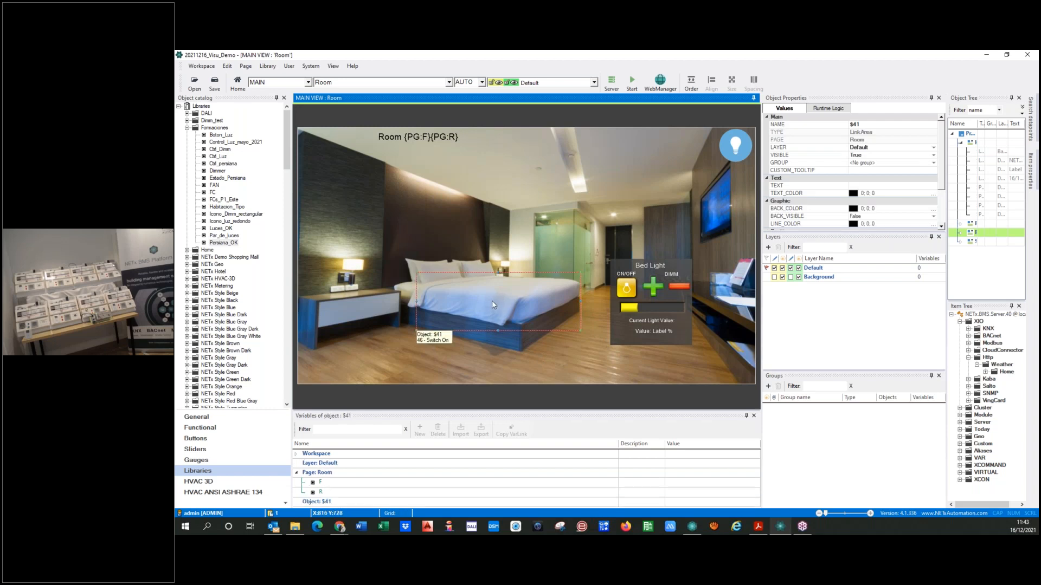
left_click(862, 171)
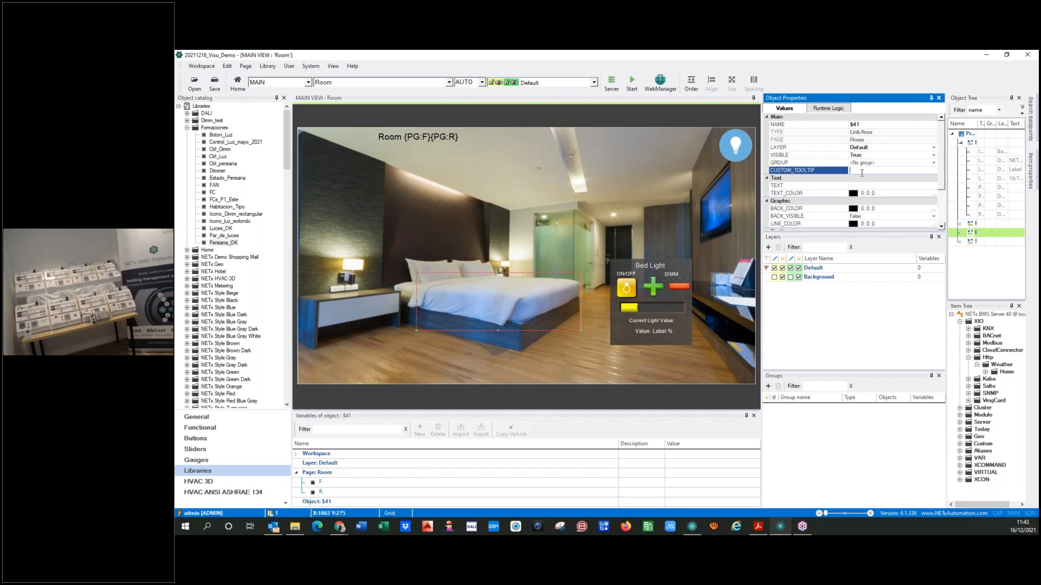
type("Co")
type("ntrol of")
type("{GR:name}")
type("Light")
left_click(873, 338)
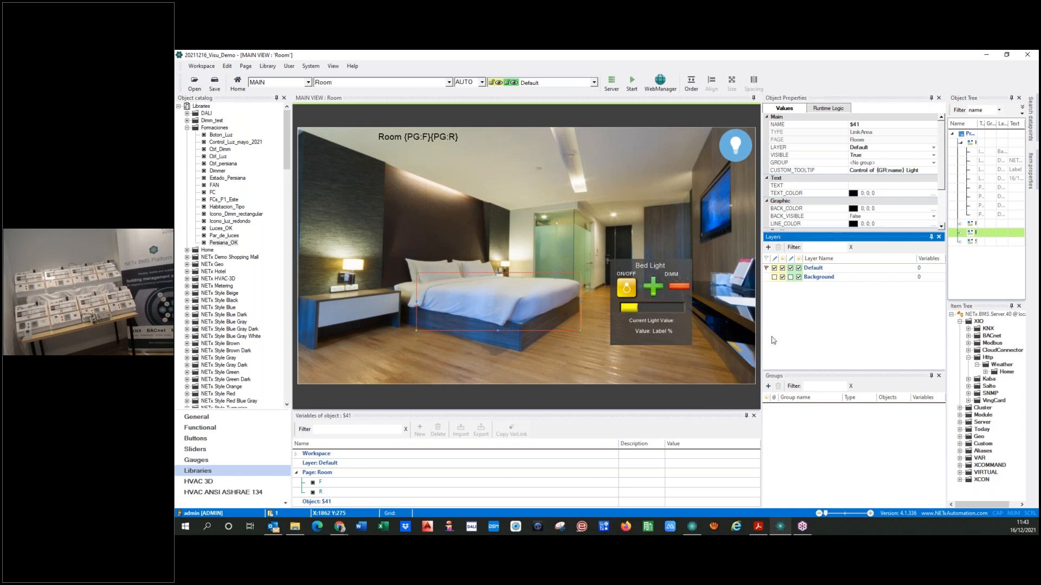
left_click(454, 352)
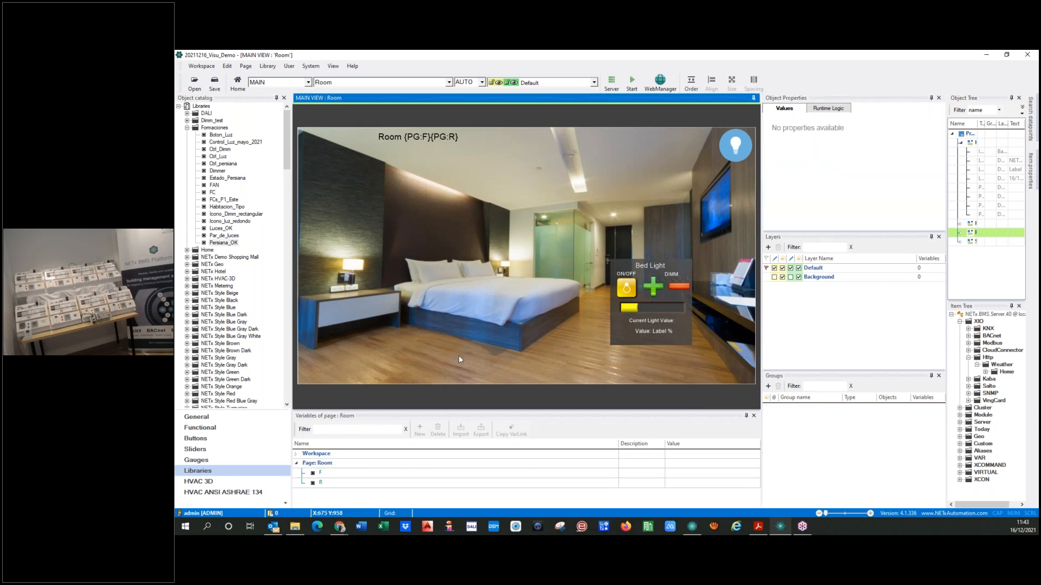
Open the bed link area's parameters and enable the Dimm group's name variable for passing a value
double_click(470, 300)
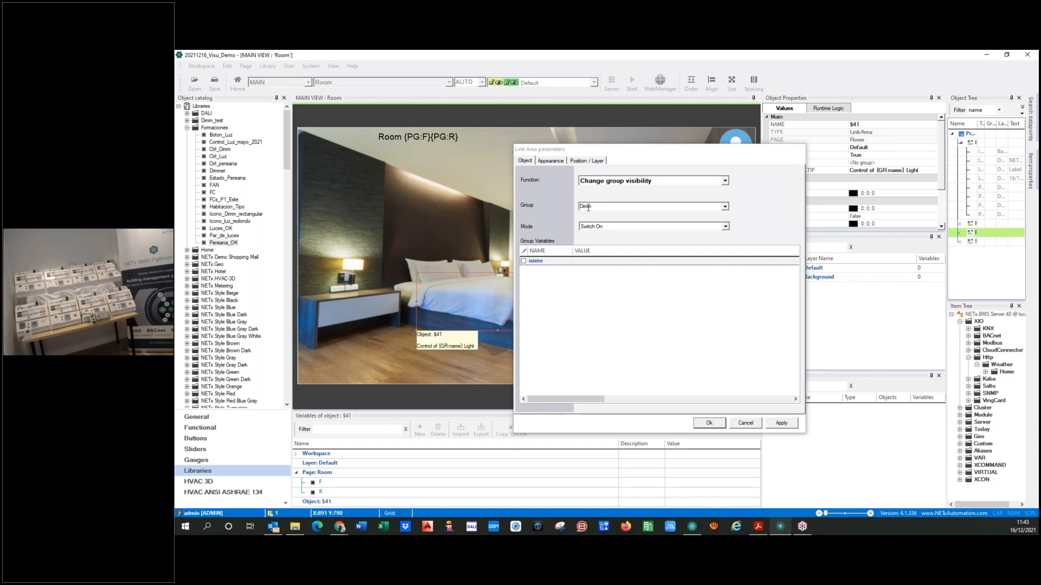
left_click(523, 261)
left_click(583, 264)
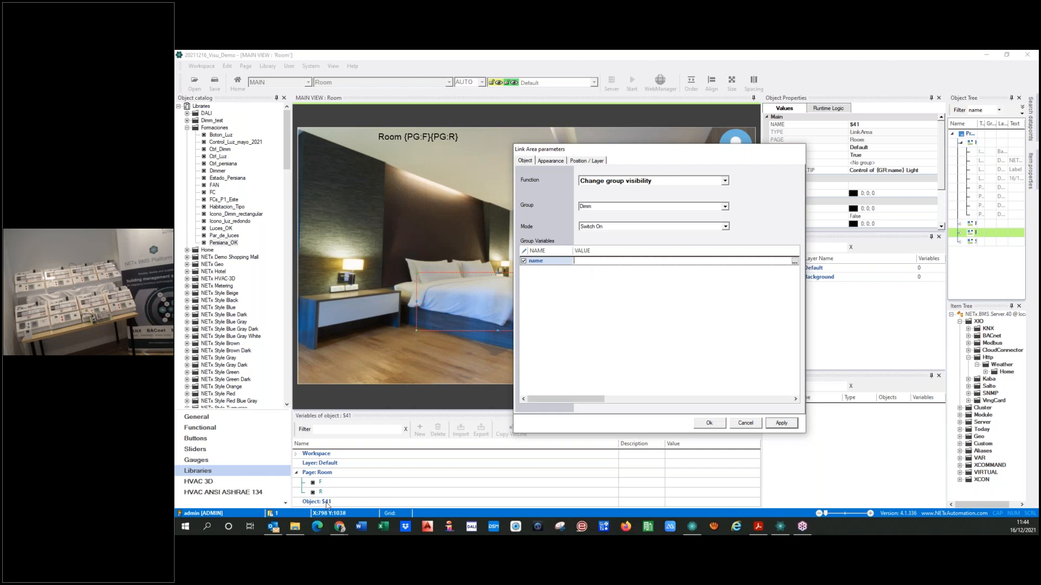
Add an object variable called name to the bed link area and set its value to Bed
left_click(419, 430)
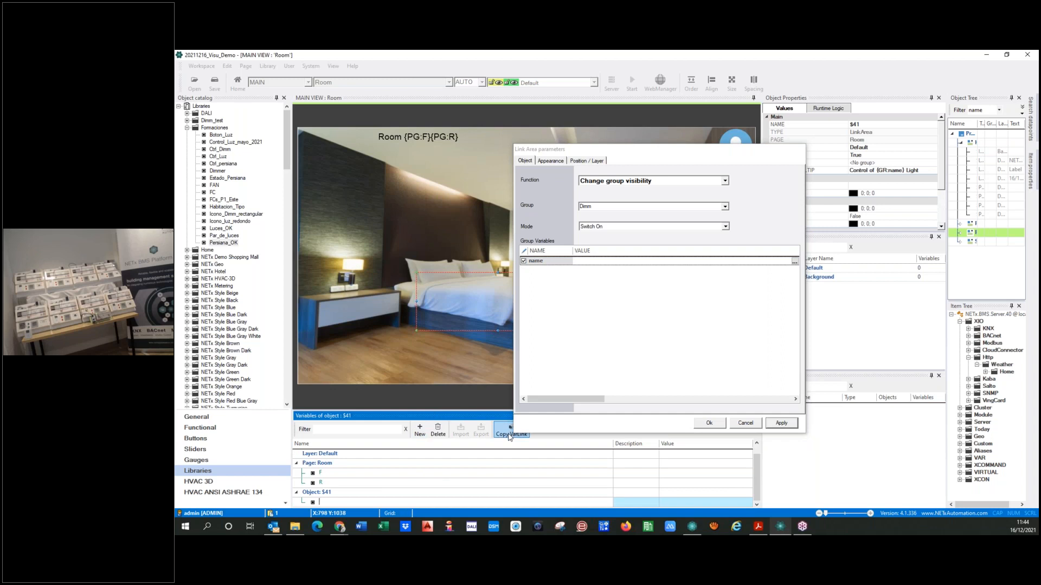
type("name")
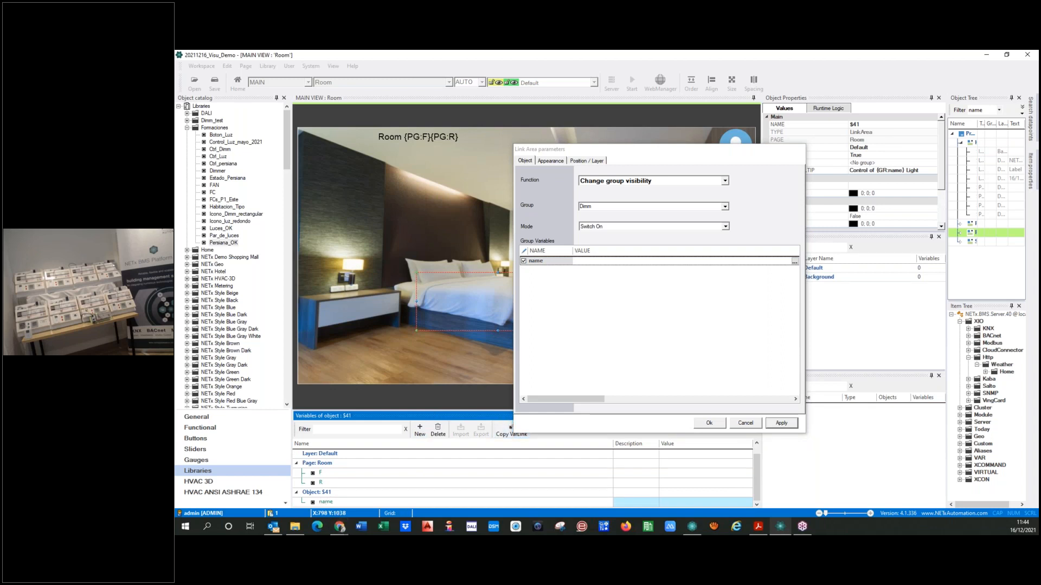
key("Return")
left_click(689, 502)
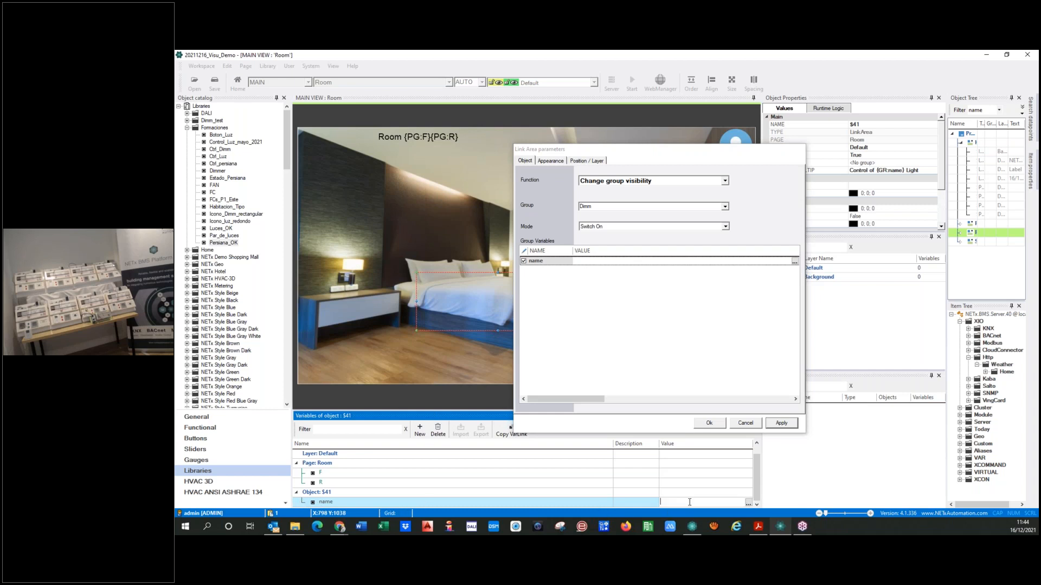
type("Bed")
Copy the object variable's link into the value of the link area's name group variable as {OB:name} and accept the parameters
left_click(603, 504)
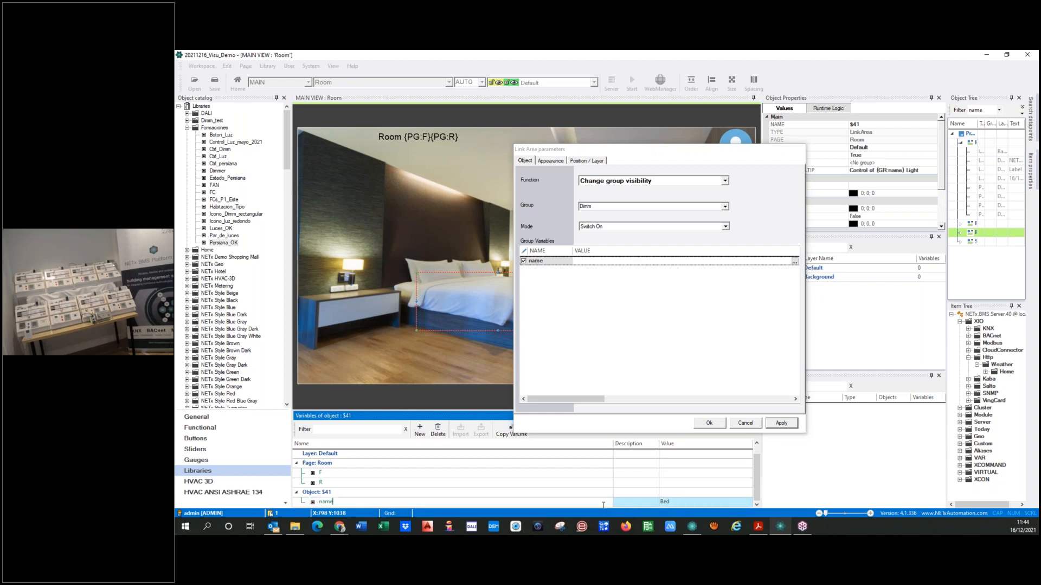
left_click(300, 505)
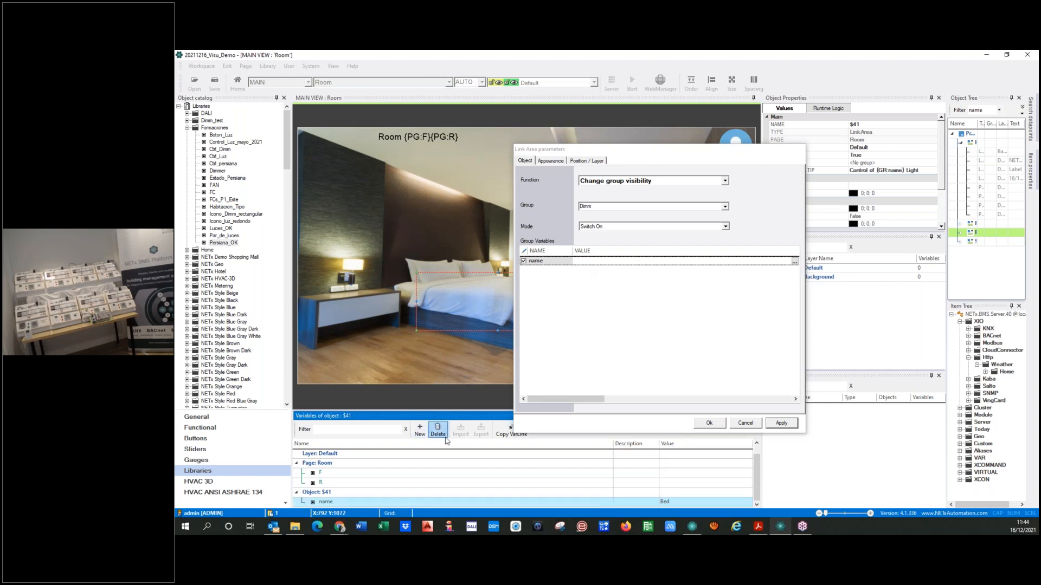
left_click(504, 436)
left_click(583, 262)
key("ctrl+v")
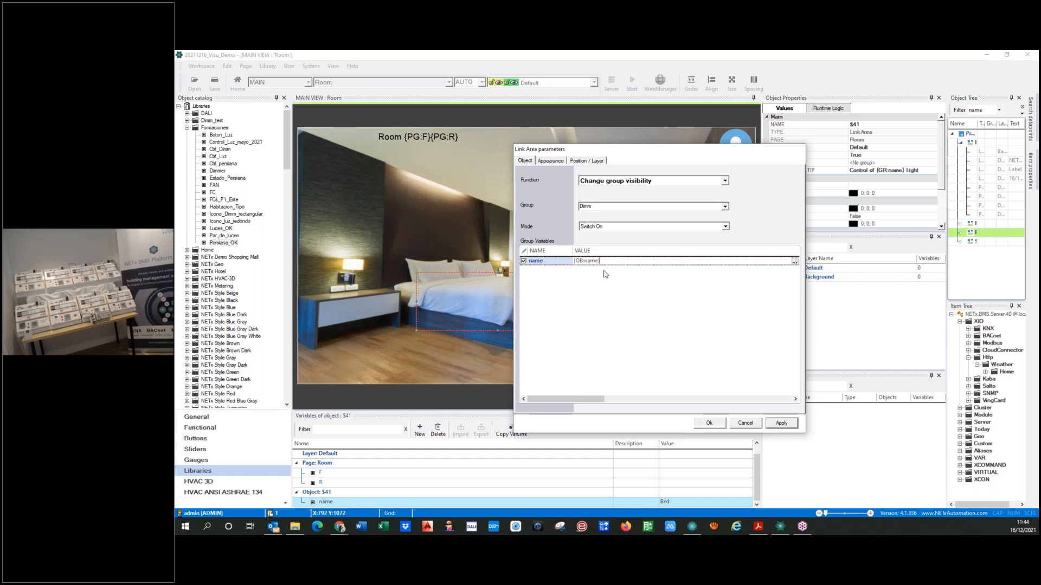
left_click(777, 424)
left_click(704, 426)
double_click(543, 290)
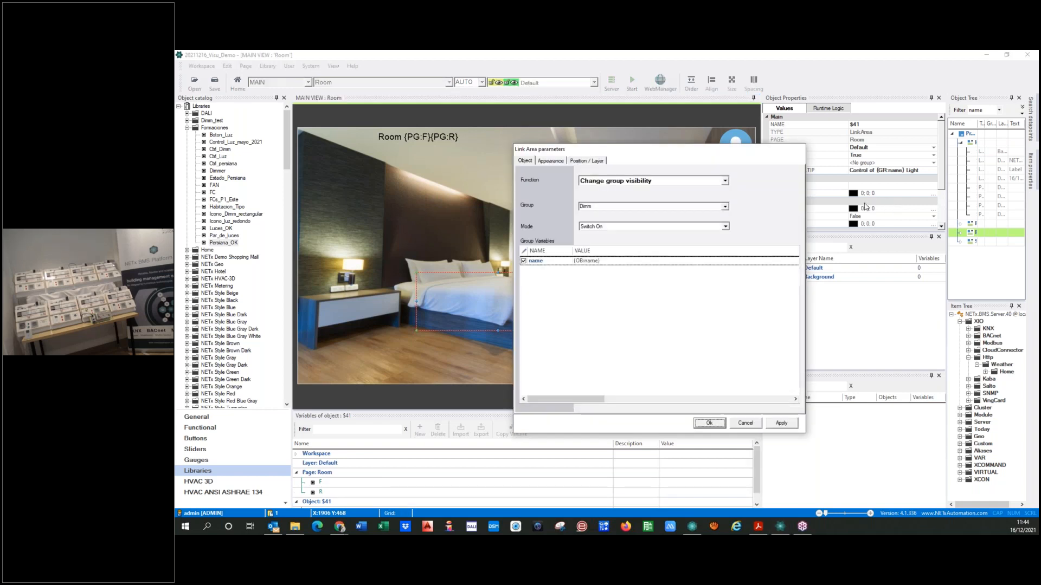
left_click(709, 423)
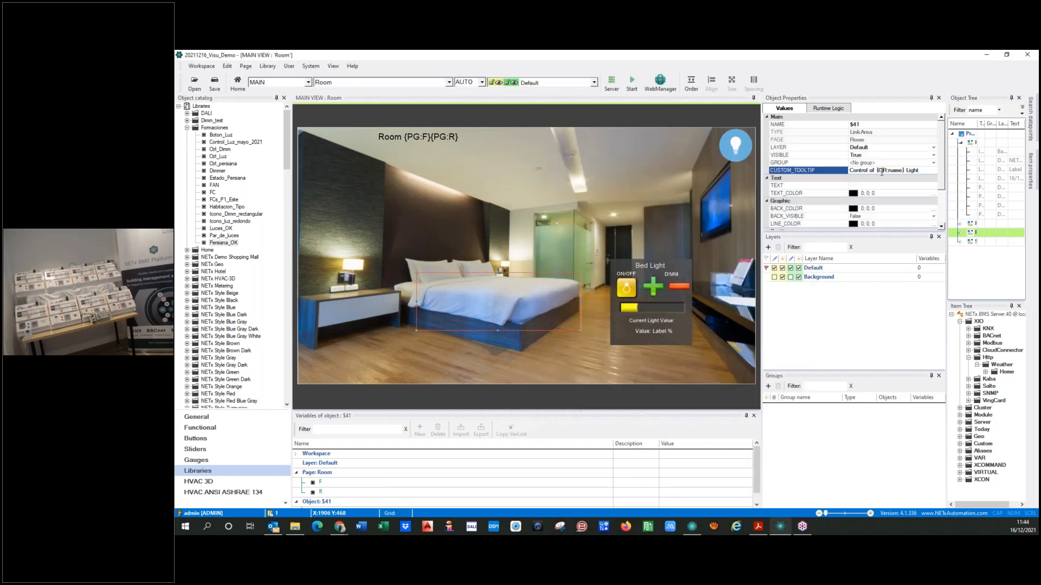
Replace {GR:name} with {OB:name} in the bed link area's custom tooltip
key("shift+Right")
key("shift+Right")
key("shift+Right")
key("shift+Right")
key("shift+Right")
key("shift+Right")
key("shift+Right")
key("shift+Right")
key("shift+Right")
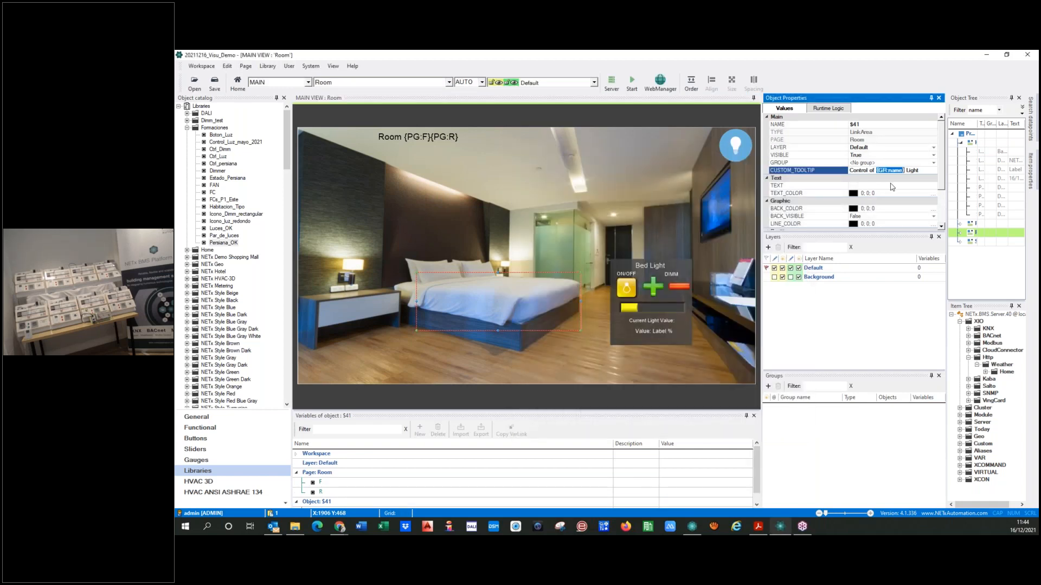
key("Delete")
key("ctrl+v")
Start the visualization on the Room page to try the bed's link area
left_click(502, 360)
left_click(631, 81)
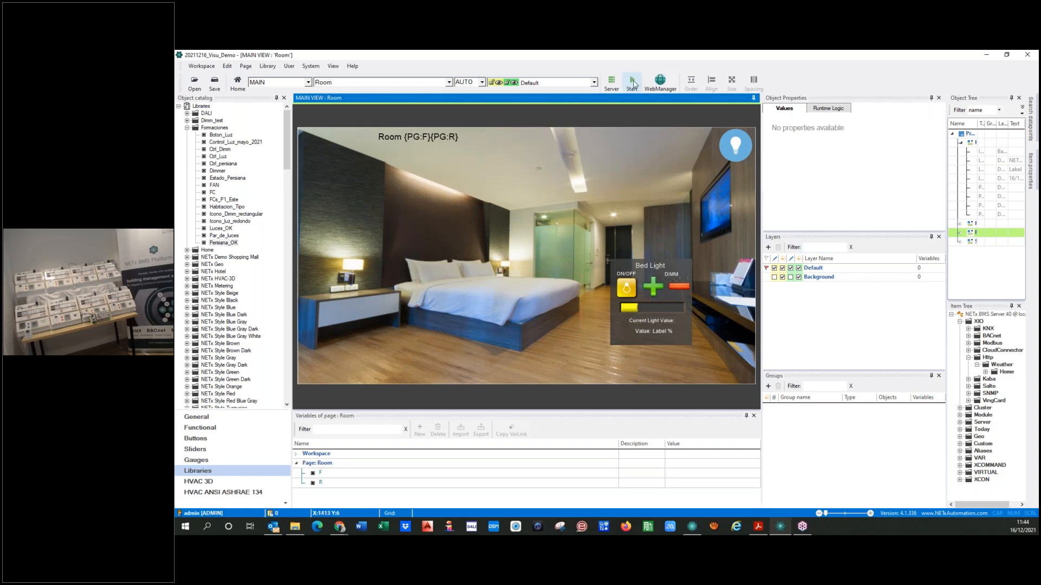
left_click(579, 321)
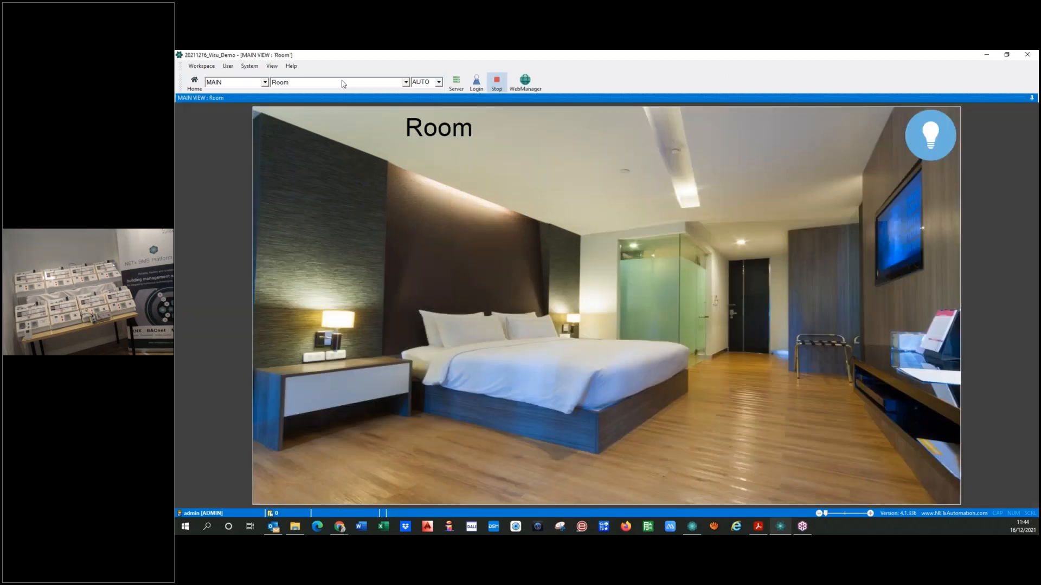
In the running visualization, go from the Home page through Floor 01 to Room 0101 and open the bed's light control
left_click(342, 84)
left_click(301, 101)
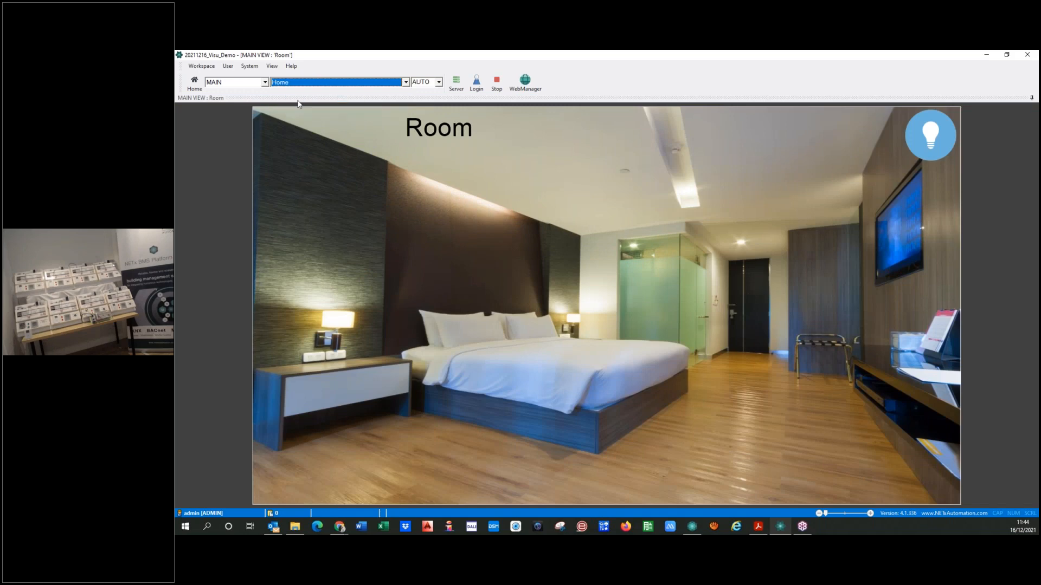
left_click(309, 333)
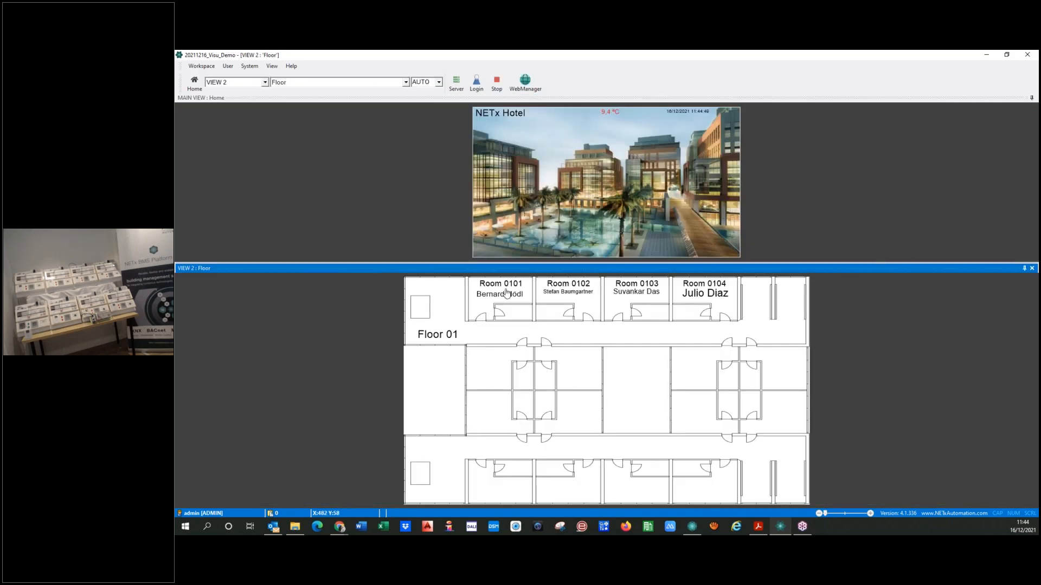
left_click(506, 293)
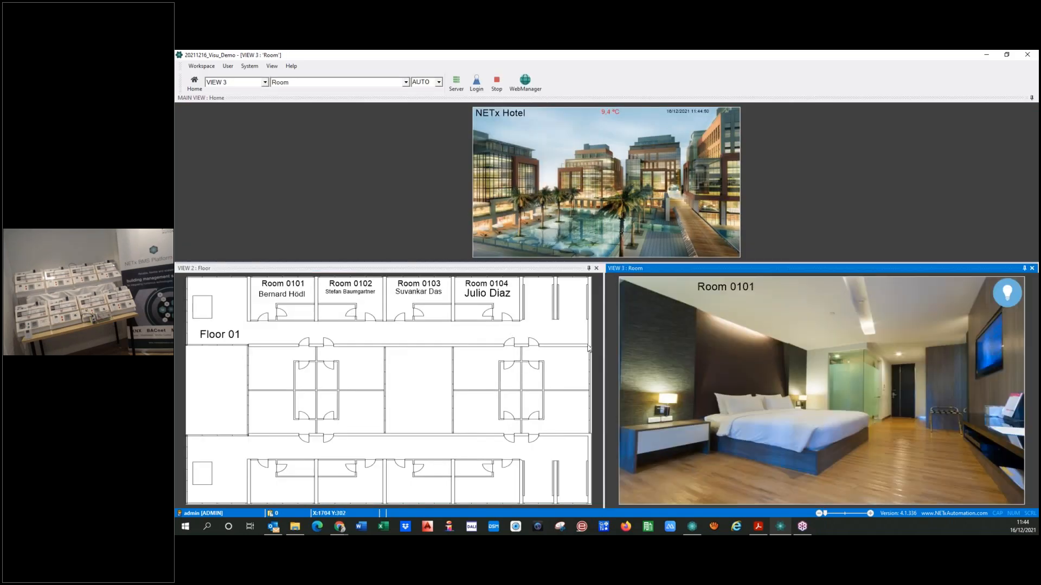
left_click(814, 432)
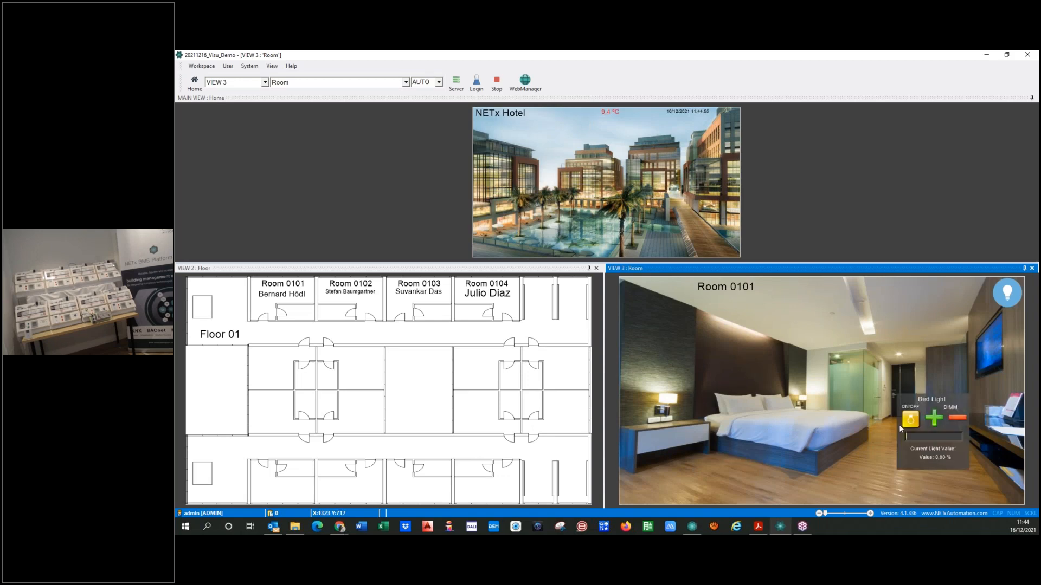
Test the Bed Light control in Room 0101 by switching the light on and off, and stop the visualization
left_click(916, 422)
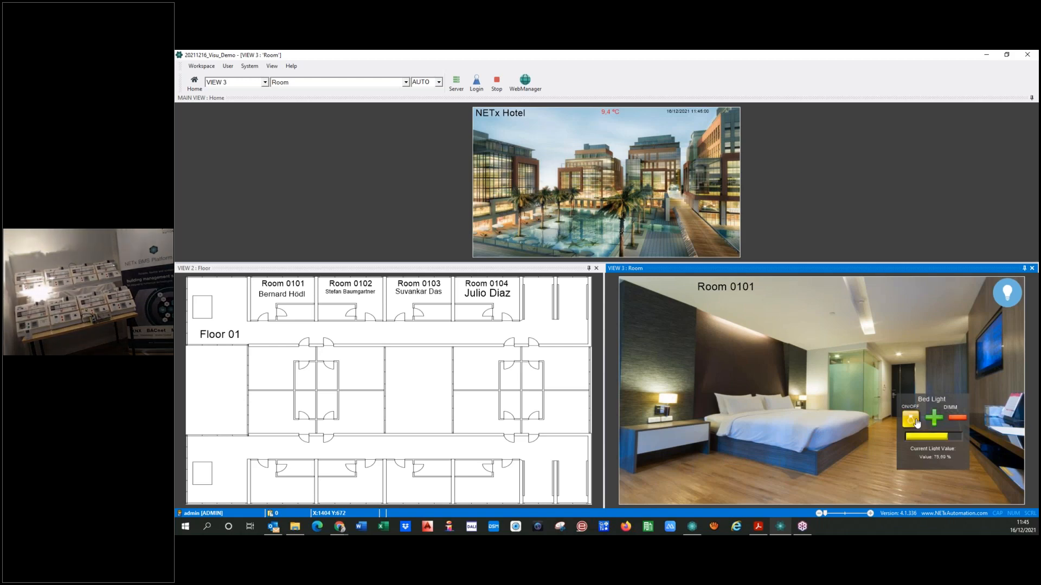
left_click(916, 422)
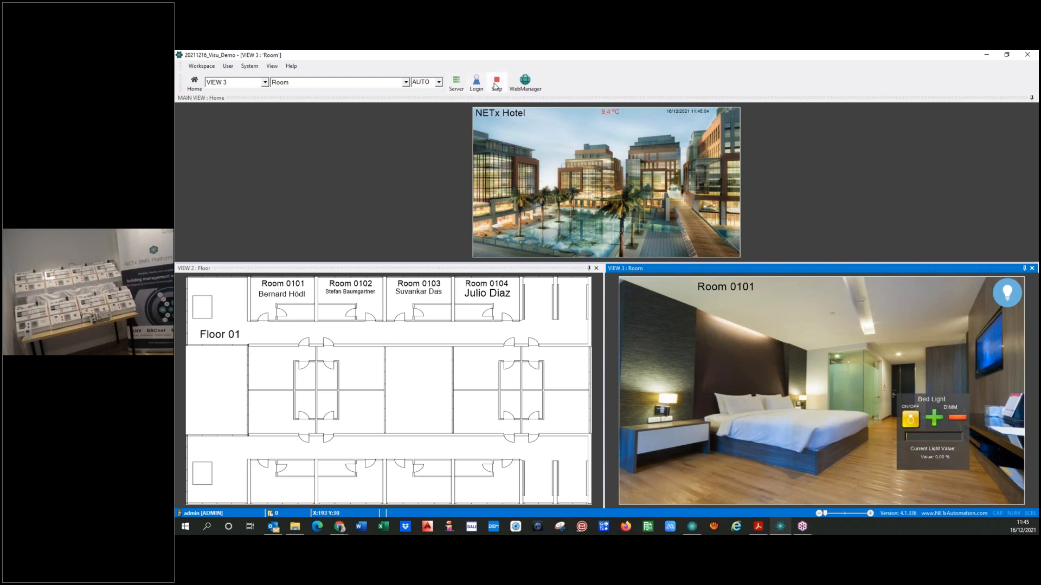
left_click(496, 84)
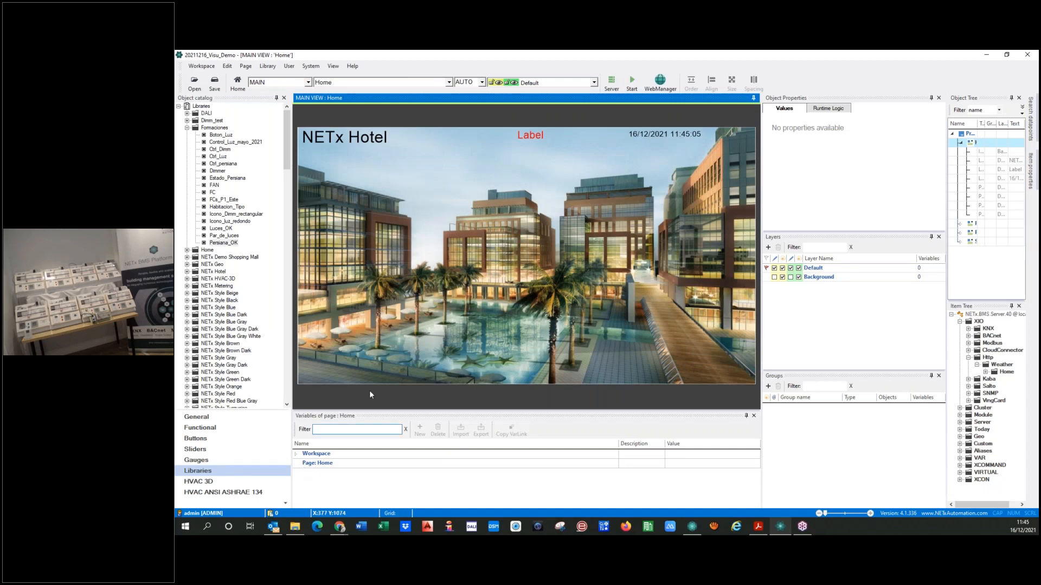
On the Room page, extend the bed link area's custom tooltip with {CH:NL}Status: {IV: after Light
left_click(353, 84)
left_click(325, 108)
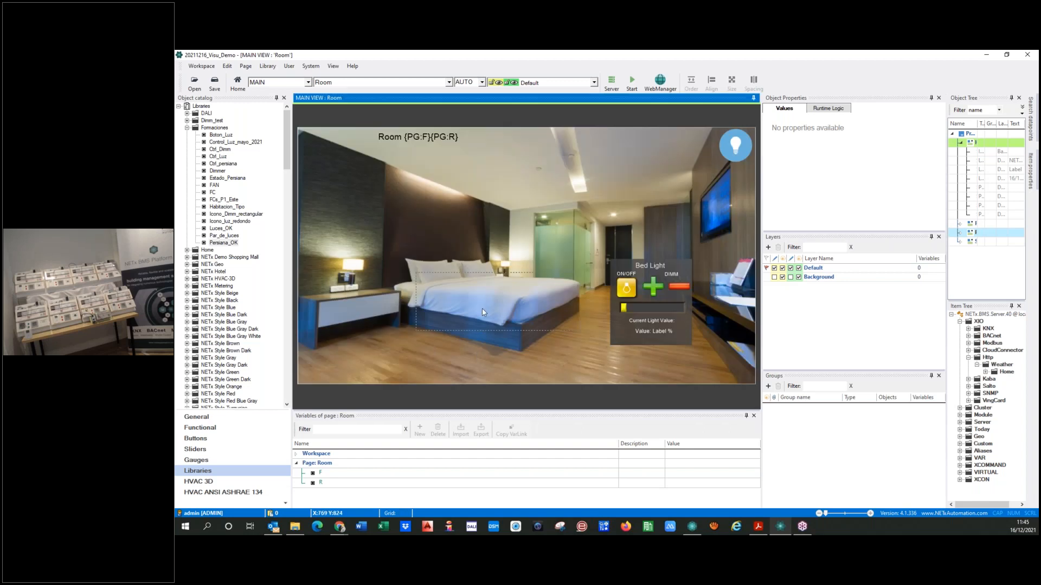
left_click(483, 305)
left_click(924, 170)
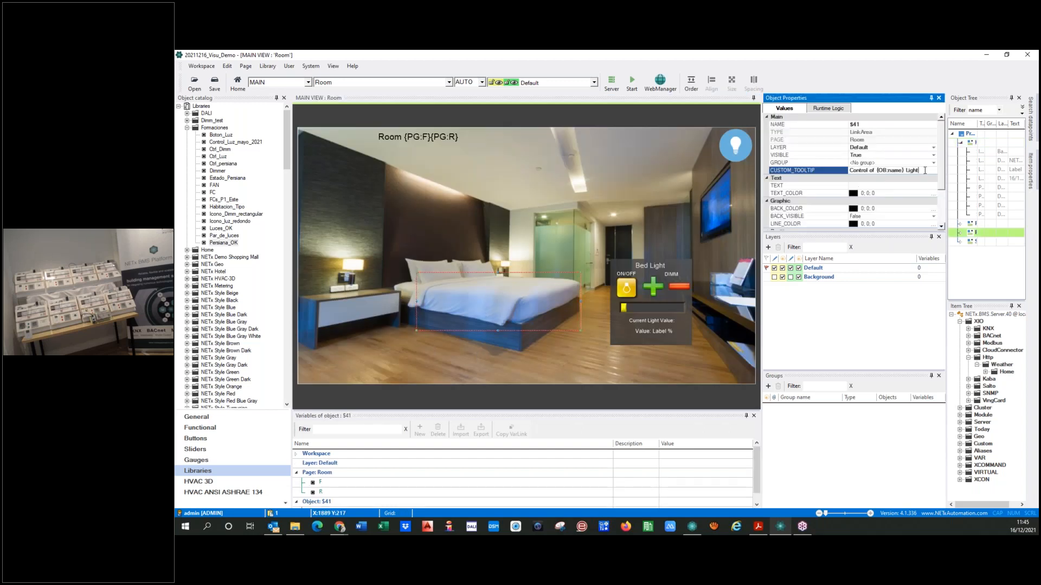
type("(")
type("CH")
type(":NI")
type("}")
type("{")
type("Sta")
type("tus:")
type("IV:")
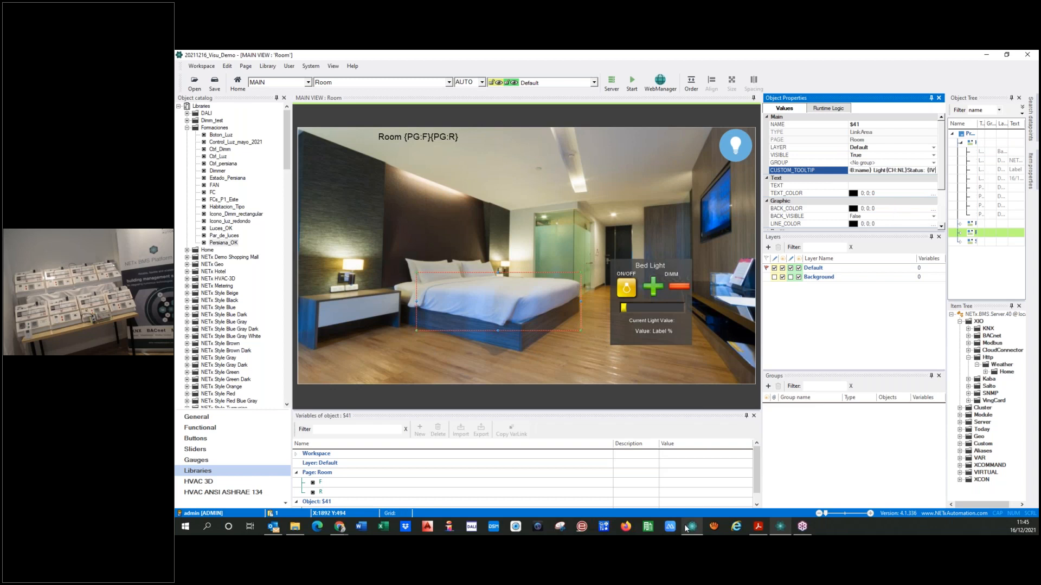
Switch to NETx Core Server Studio and copy the item path of Status Bed from the Lights folder of Room 0101
mouse_move(684, 525)
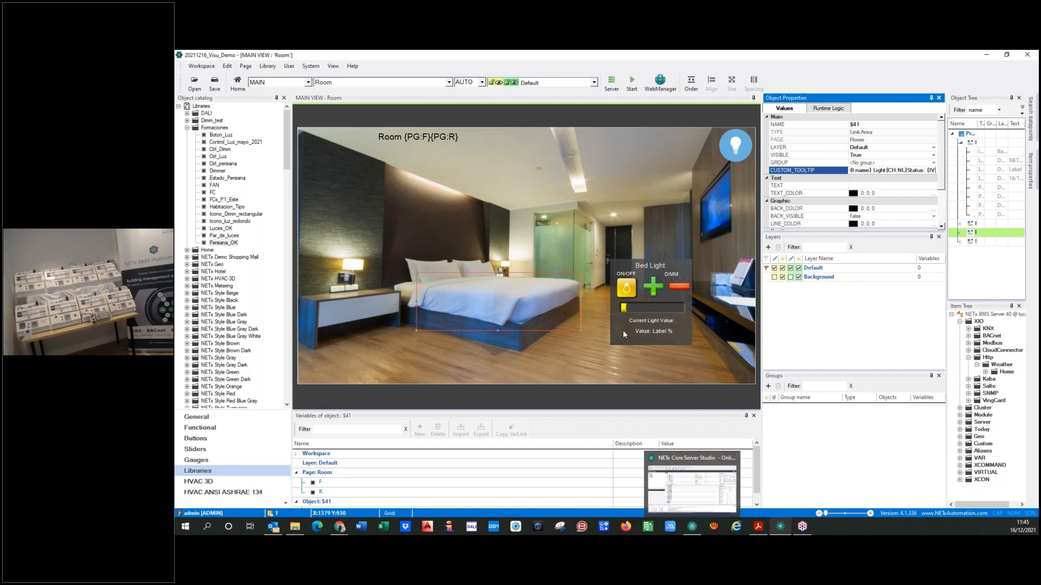
left_click(689, 526)
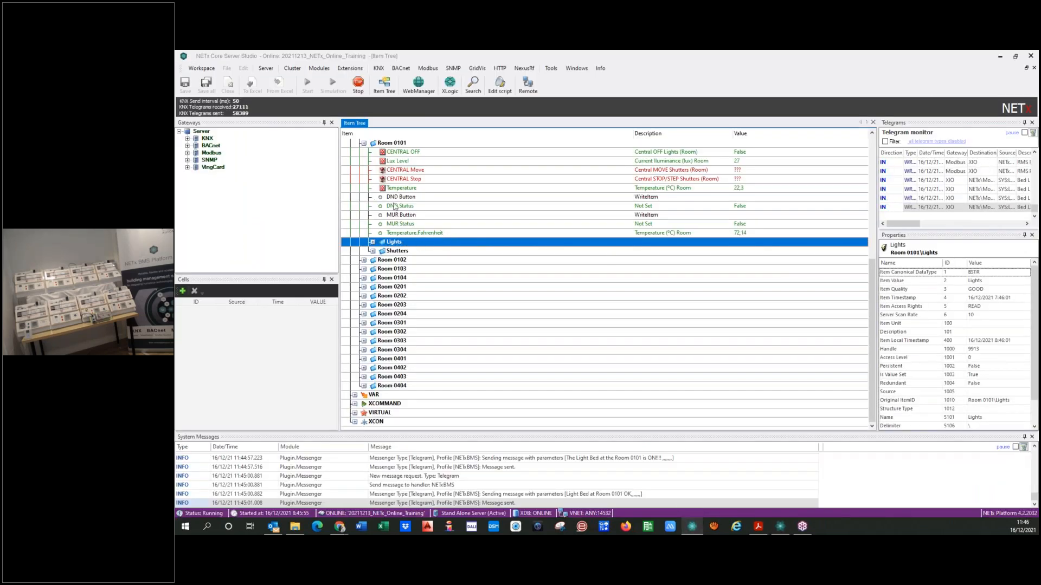
scroll(397, 217, "up", 3)
left_click(372, 324)
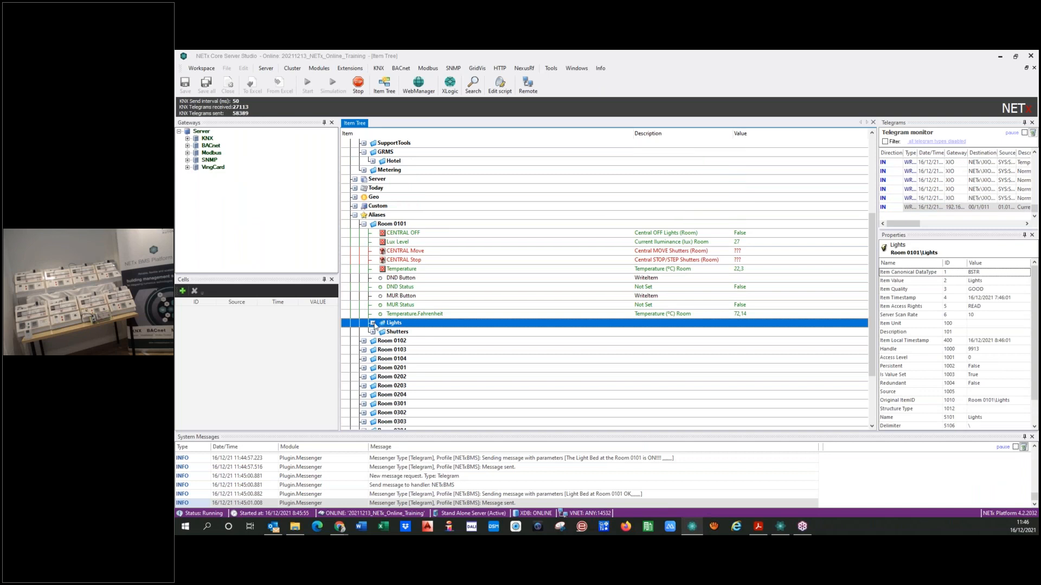
left_click(415, 333)
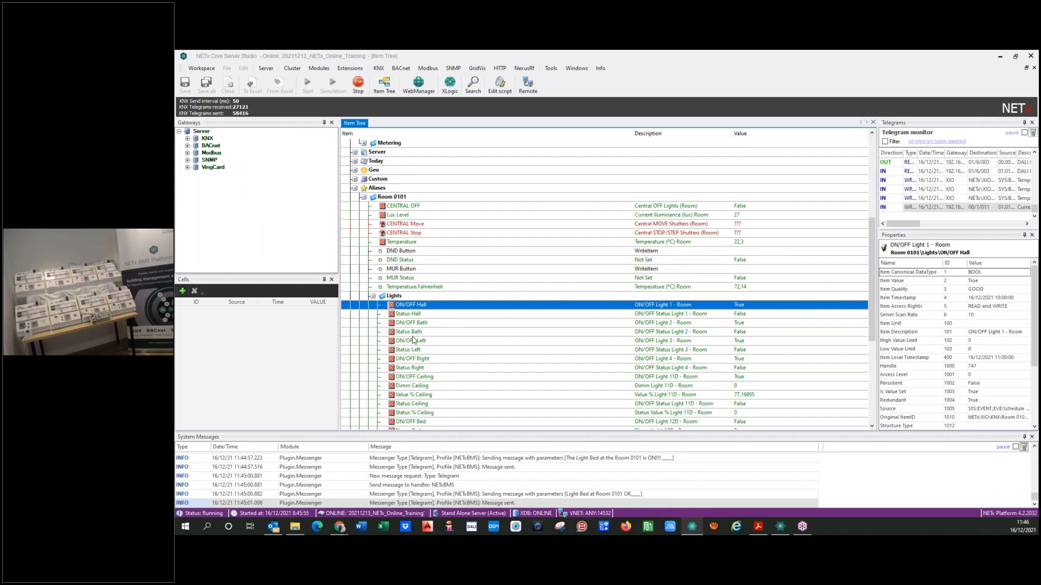
scroll(415, 341, "down", 4)
left_click(413, 341)
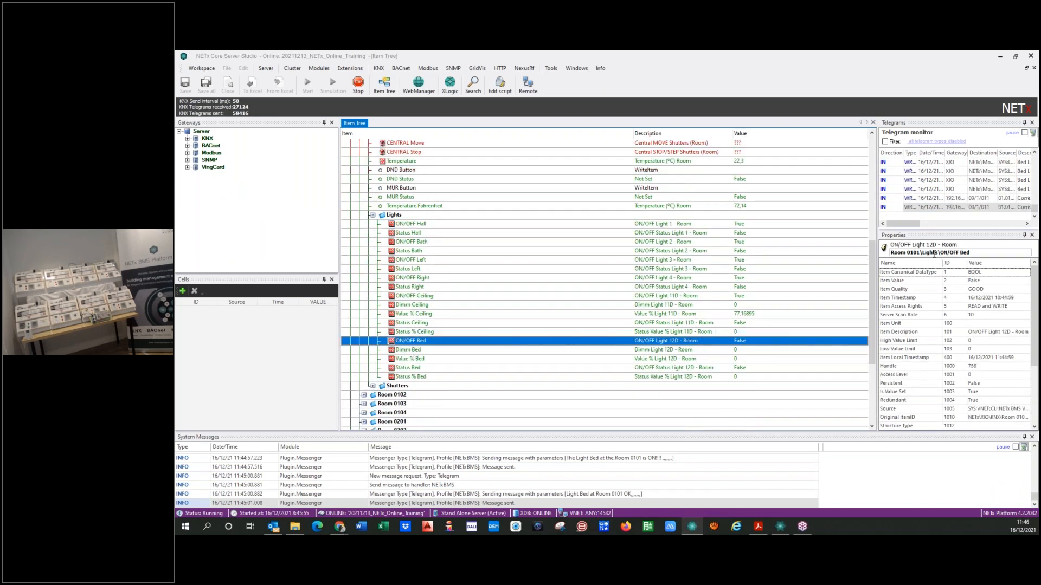
left_click_drag(974, 252, 874, 261)
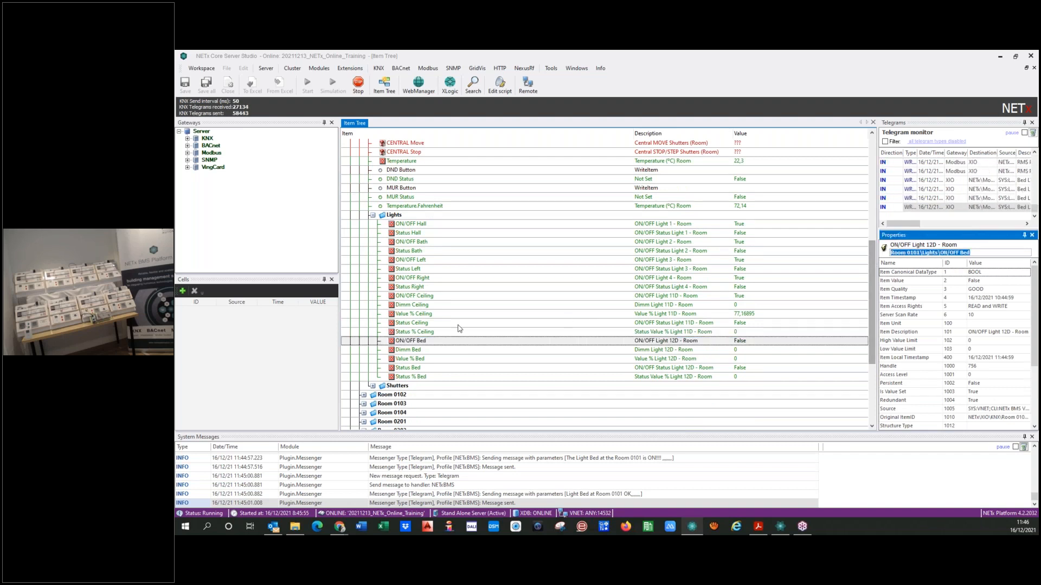
left_click(408, 374)
left_click(407, 369)
left_click(984, 250)
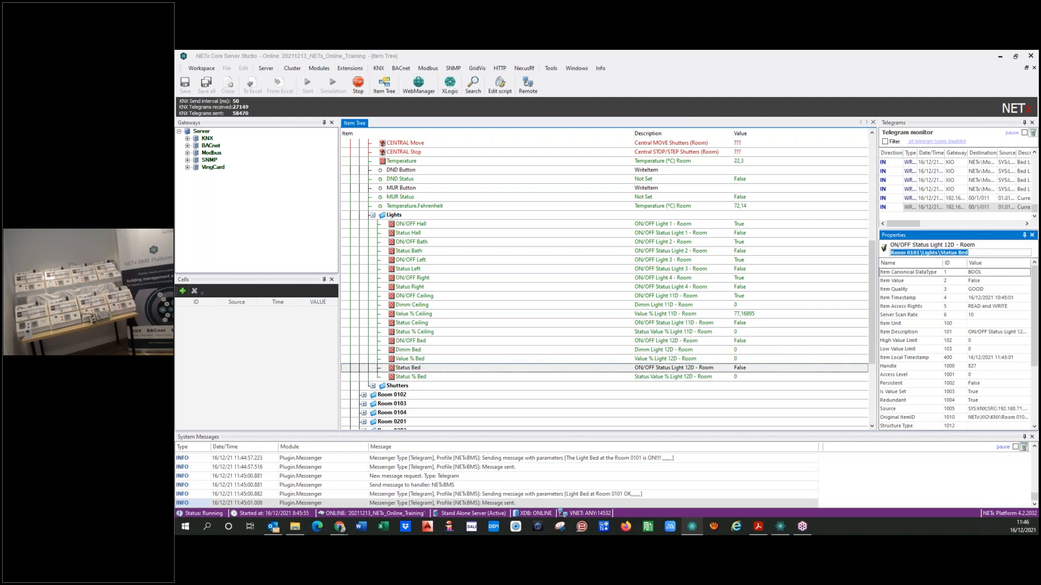
Return to the visualization project, dismiss the property errors and paste Room 0101\Lights\Status Bed after {IV: in the custom tooltip
key("alt+Tab")
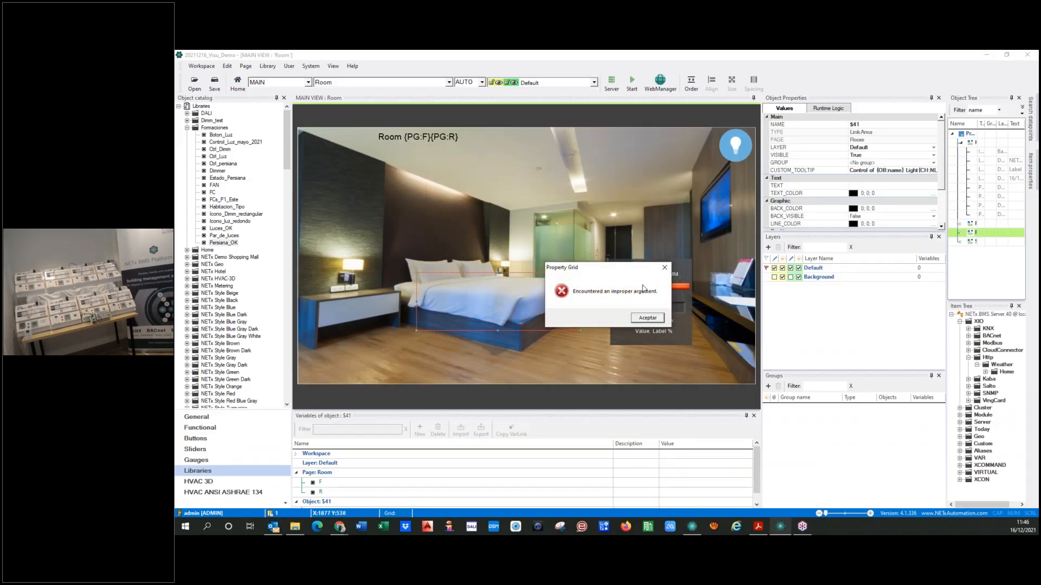
left_click(646, 322)
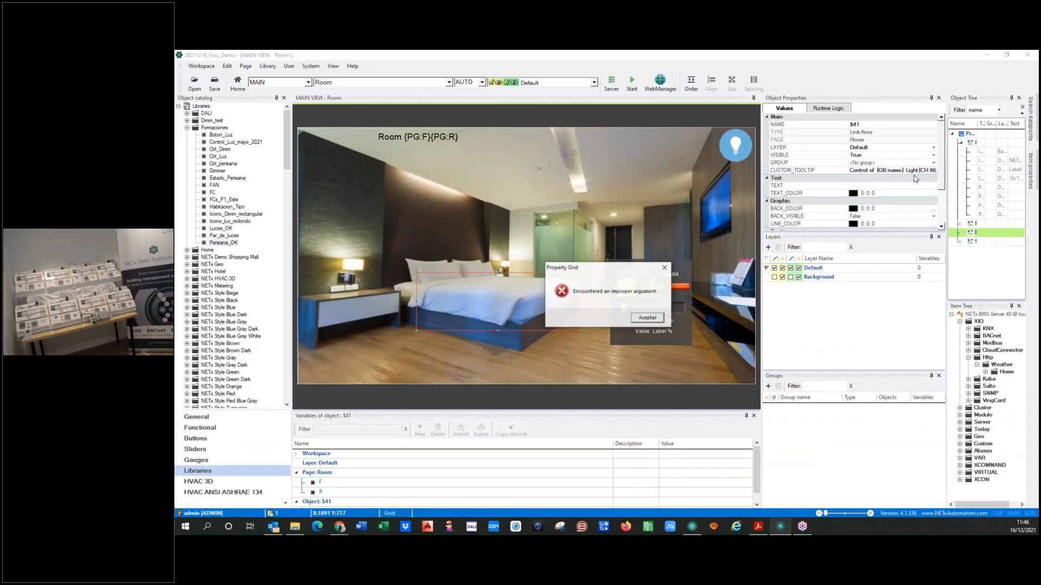
left_click(664, 268)
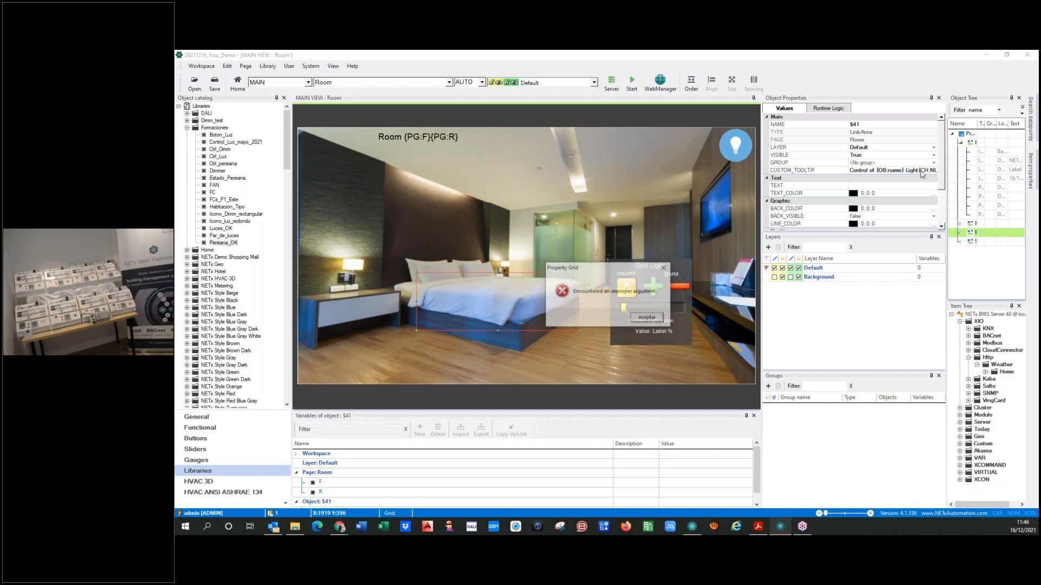
left_click(647, 319)
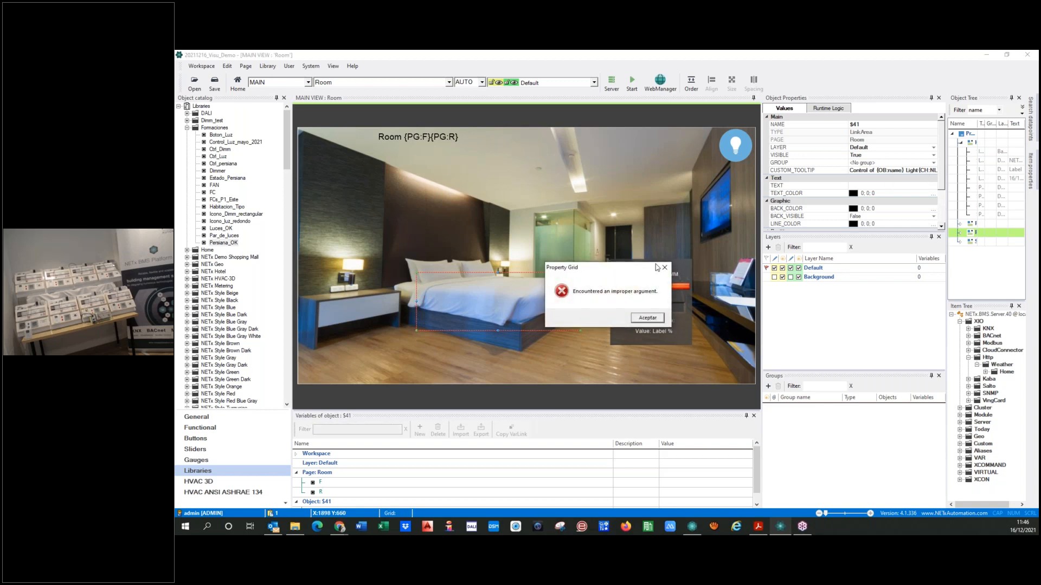
left_click(664, 267)
left_click(647, 318)
left_click(534, 304)
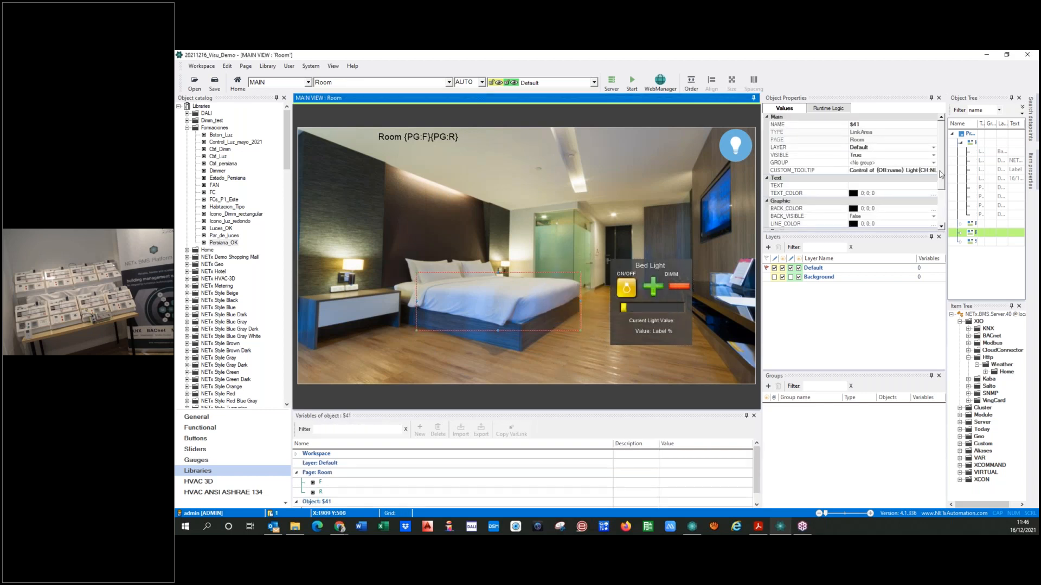
left_click(938, 172)
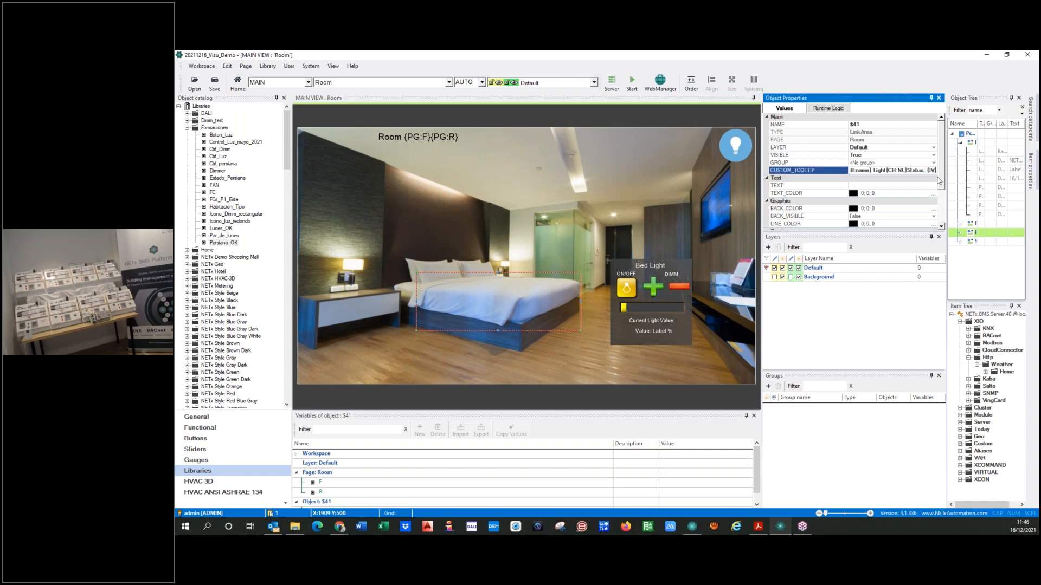
key("End")
Undock the object properties for a wider view and replace the floor digits 01 in the tooltip's item path with {PG:F}
left_click_drag(854, 98, 427, 180)
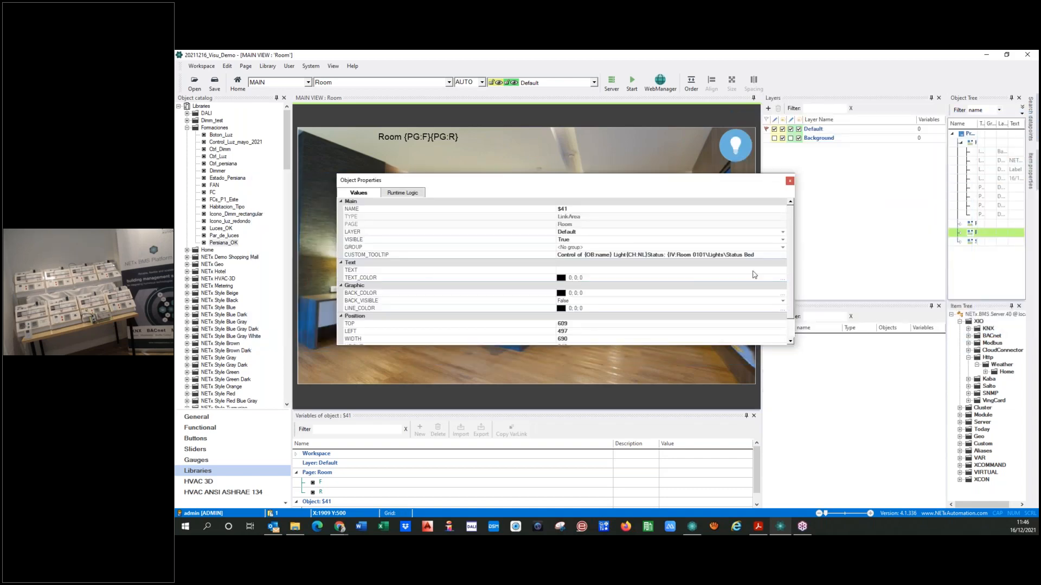
left_click(665, 255)
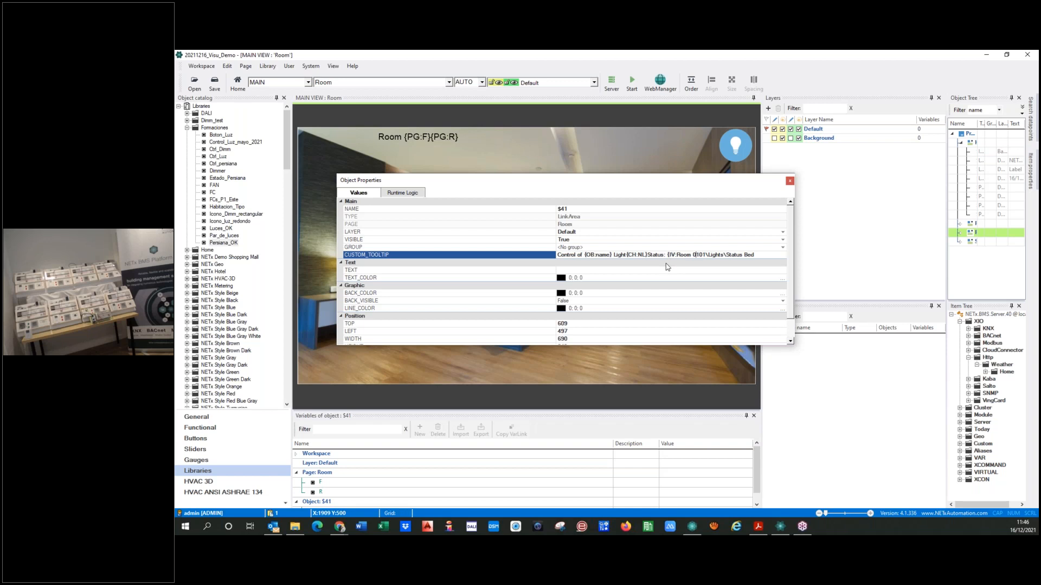
left_click(312, 482)
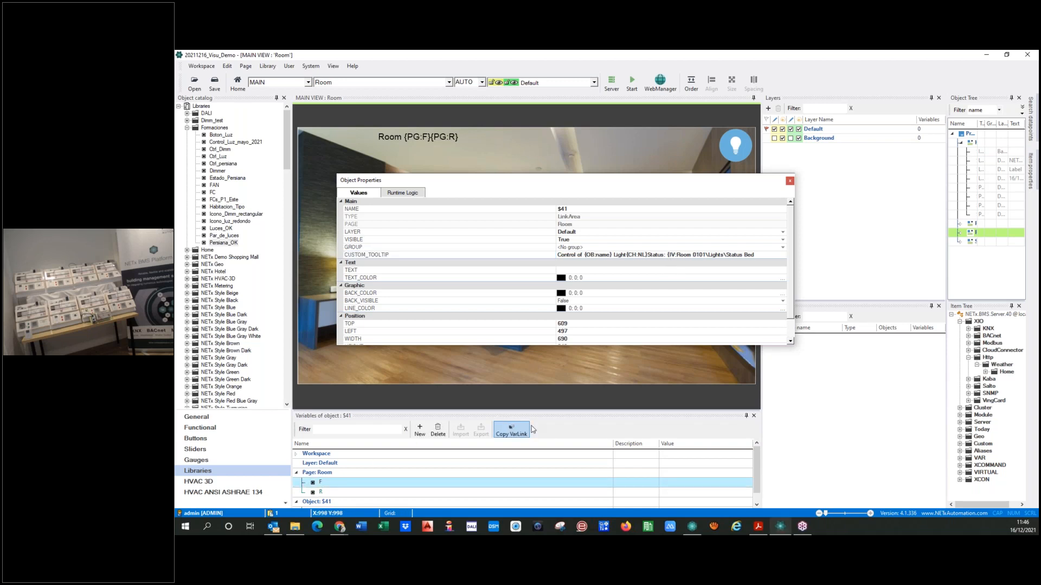
left_click(692, 255)
key("shift+Right")
key("shift+Right")
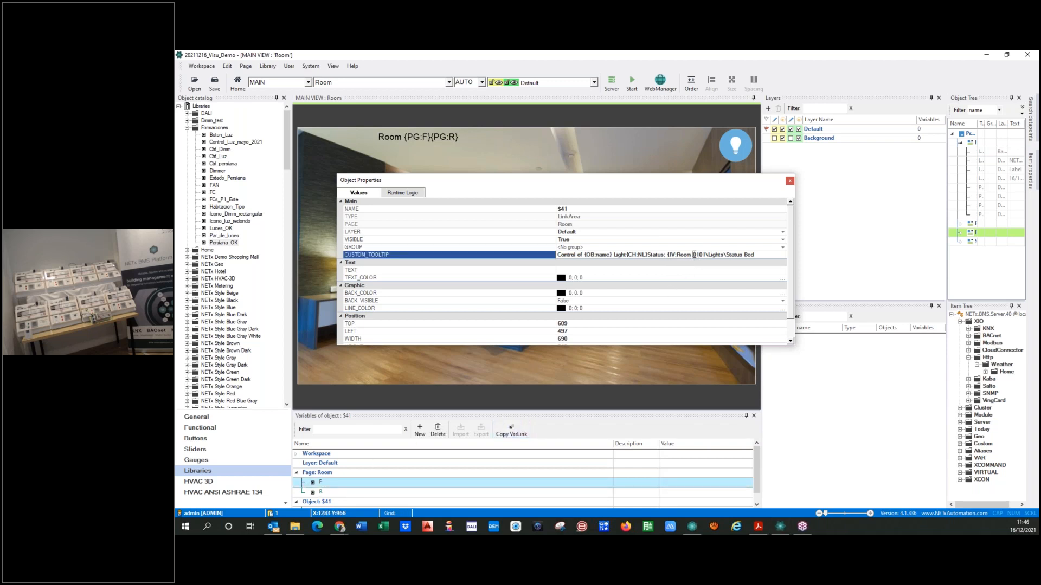
key("ctrl+v")
Copy the link of page variable R and replace the room digits 01 in the tooltip's item path with {PG:R}
left_click(306, 494)
left_click(511, 431)
left_click(714, 255)
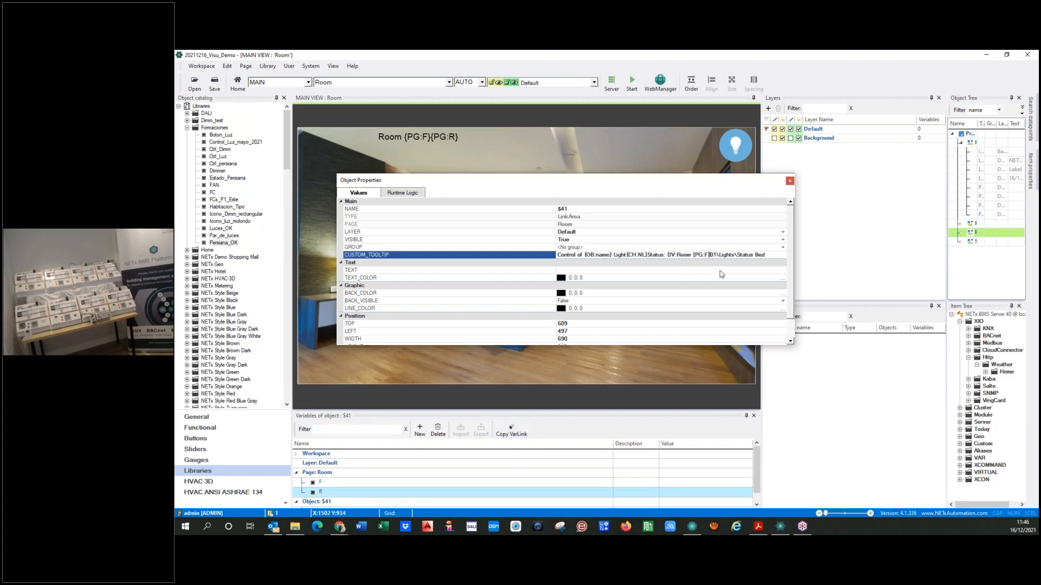
key("ctrl+v")
Replace Bed in the tooltip's item path with the object variable {OB:name} and close the {IV: expression with a brace
scroll(320, 486, "down", 1)
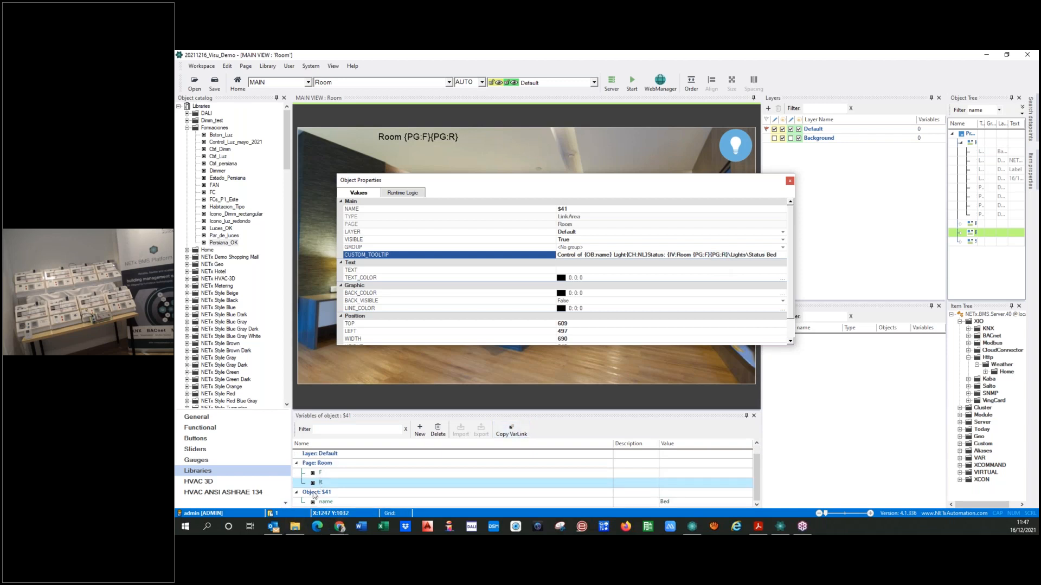
left_click(306, 504)
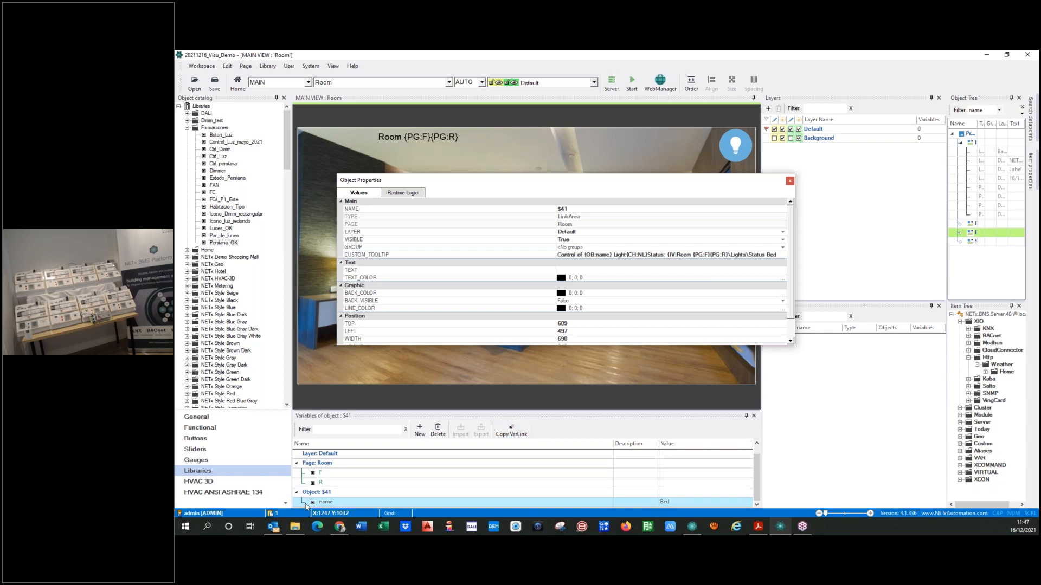
left_click(768, 257)
double_click(770, 255)
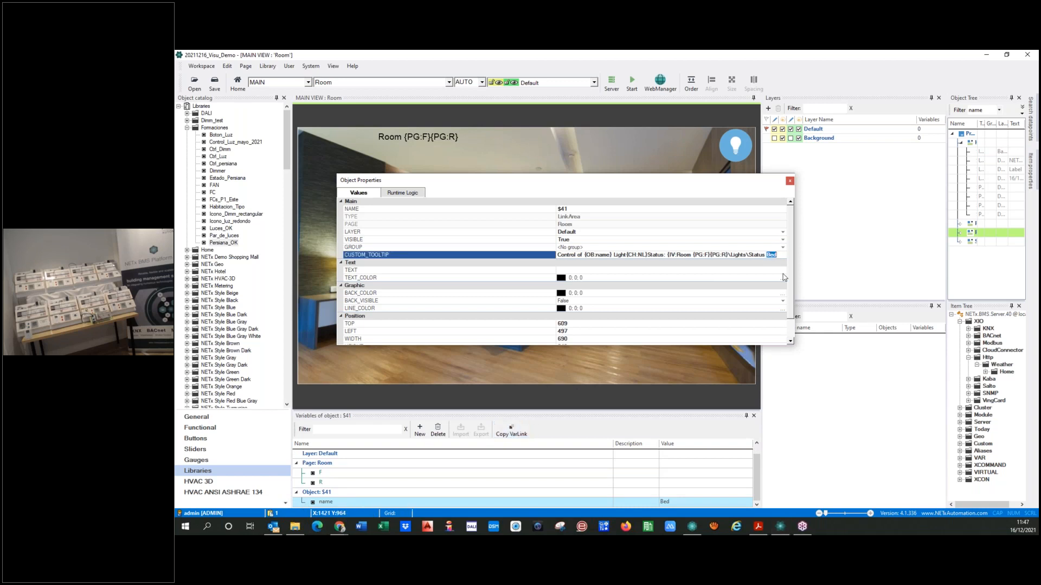
key("ctrl+v")
type(")")
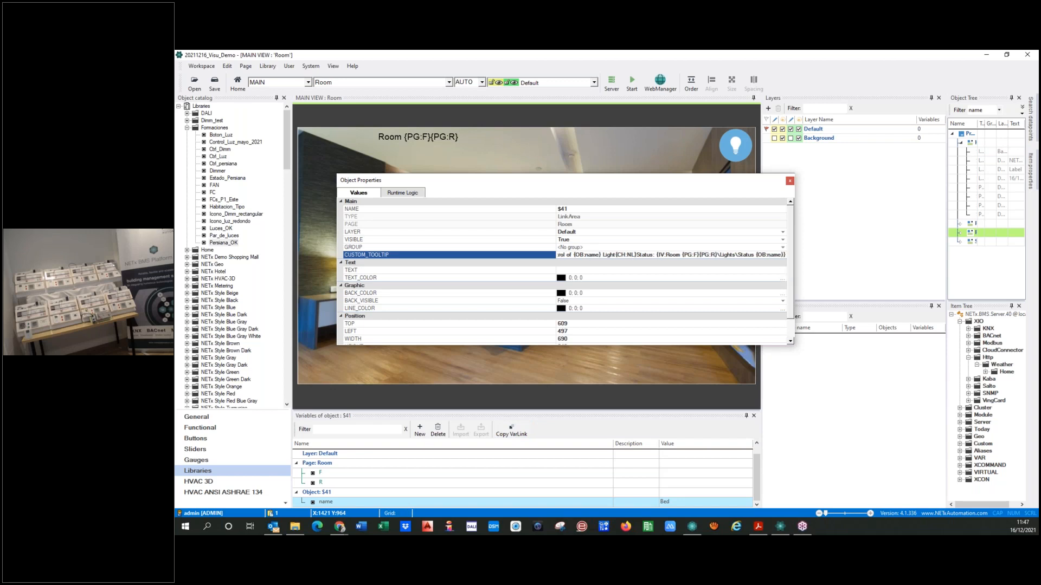
type("}")
type("{CH:NL")
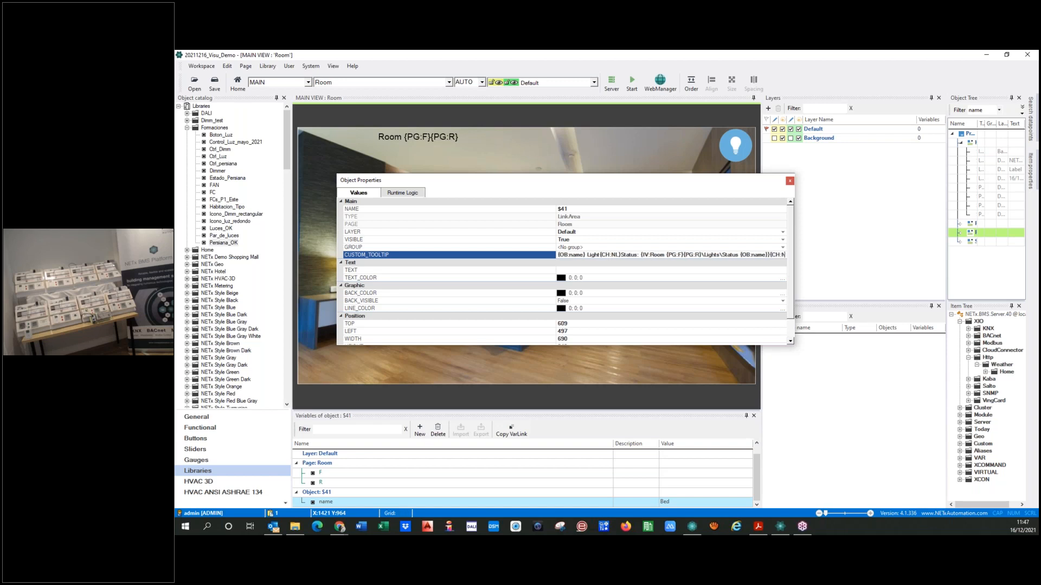
type("}")
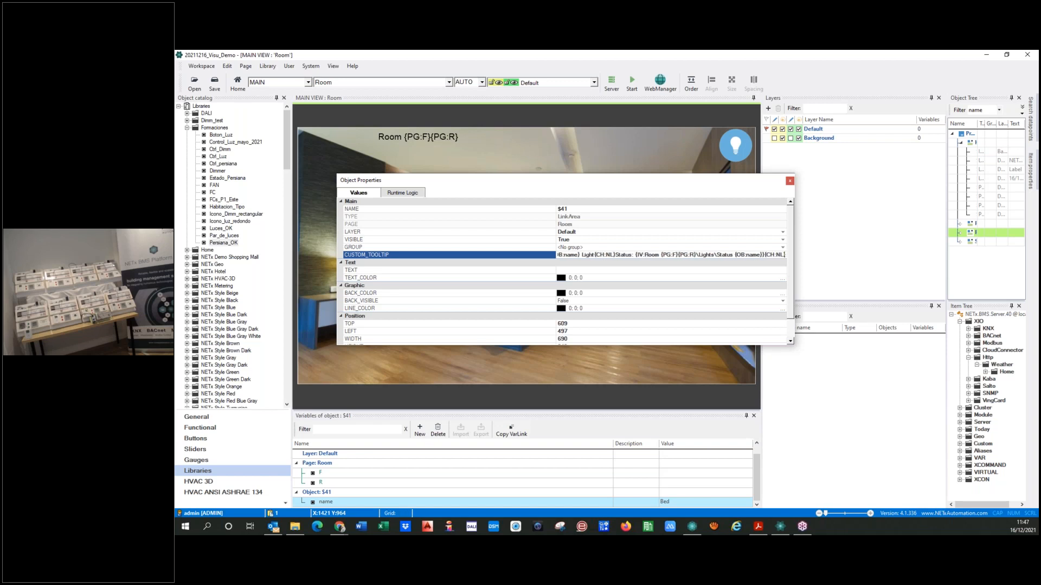
type("{")
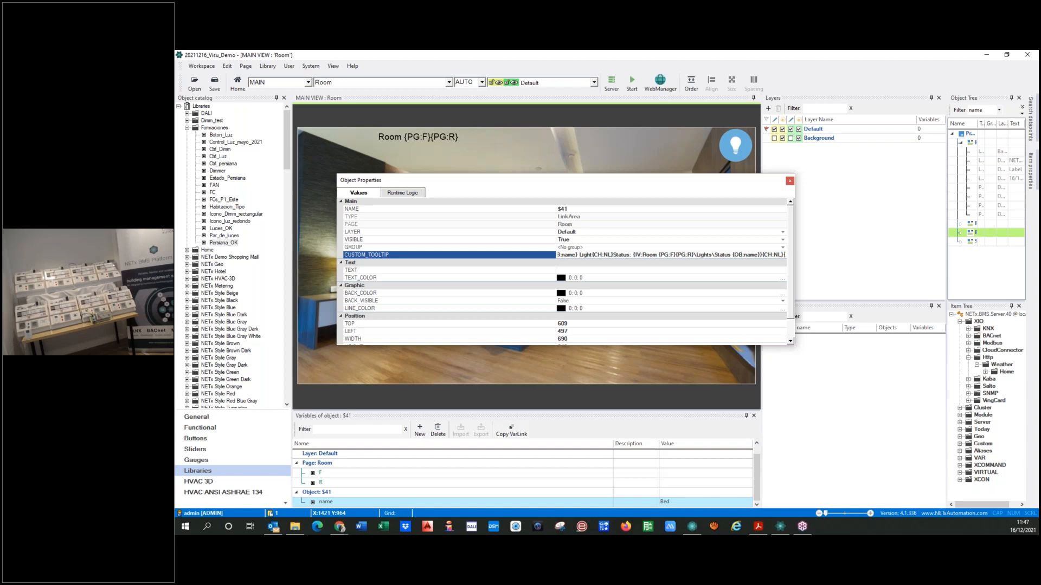
Extend the custom tooltip with a line break {CH:NL}, the label Value: and an opening brace for the next expression
key("BackSpace")
type("Valu")
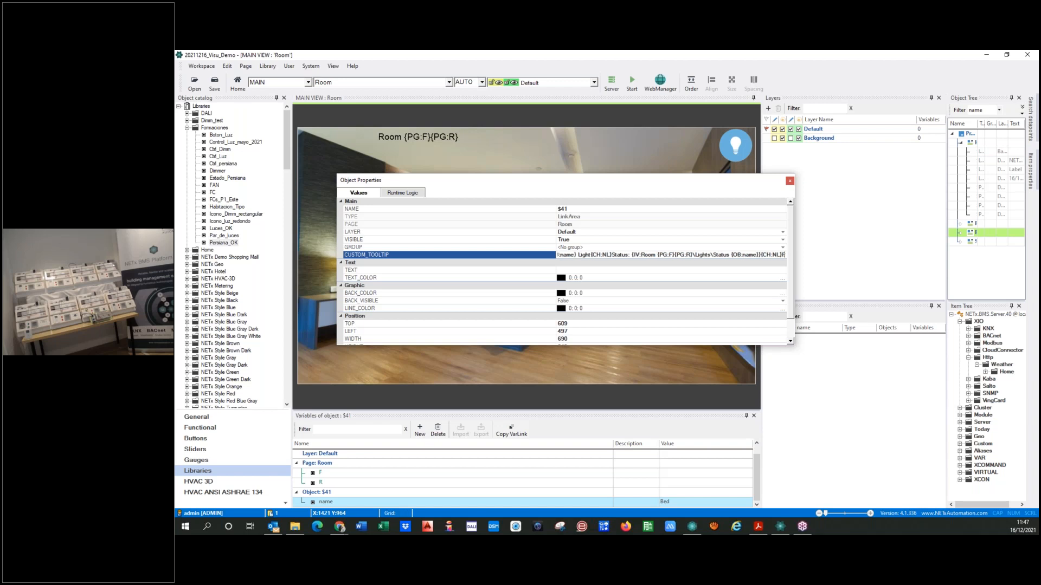
type("e:")
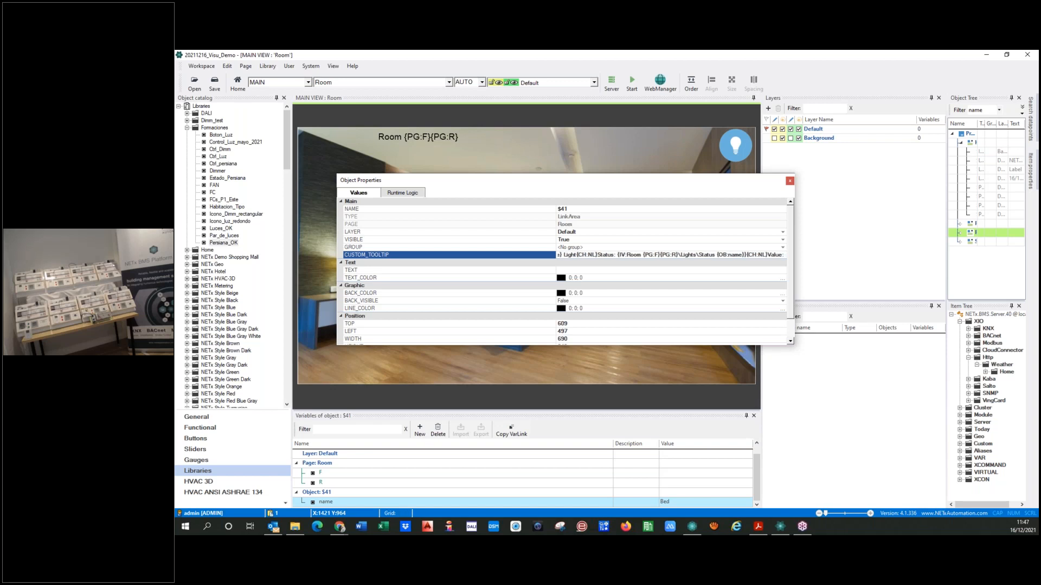
type(" {")
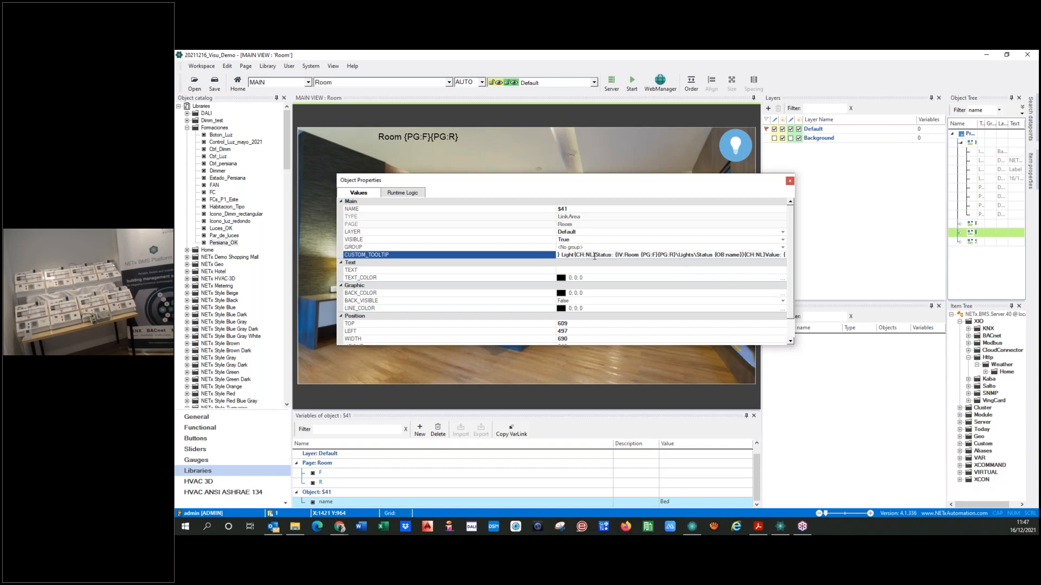
Copy the tooltip's expression {IV:Room {PG:F}{PG:R}\Lights\Status {OB:name}} and paste it after Value:
left_click_drag(616, 254, 742, 254)
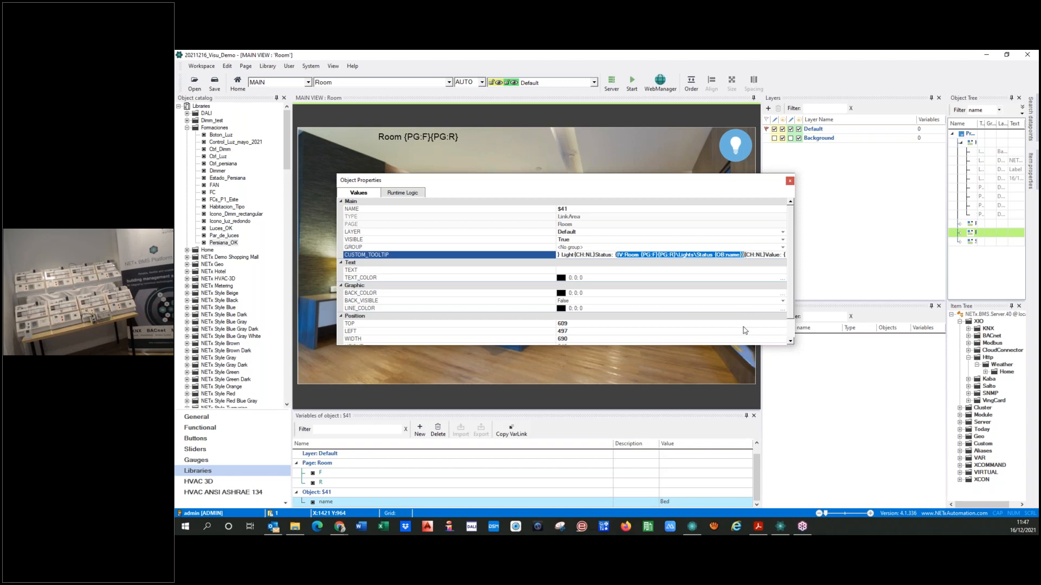
key("Right")
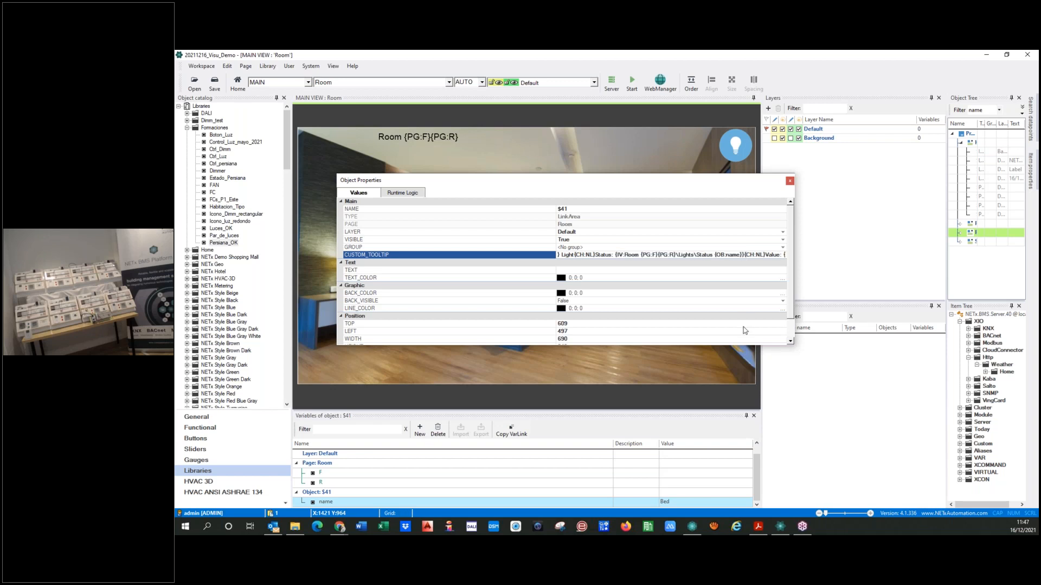
key("End")
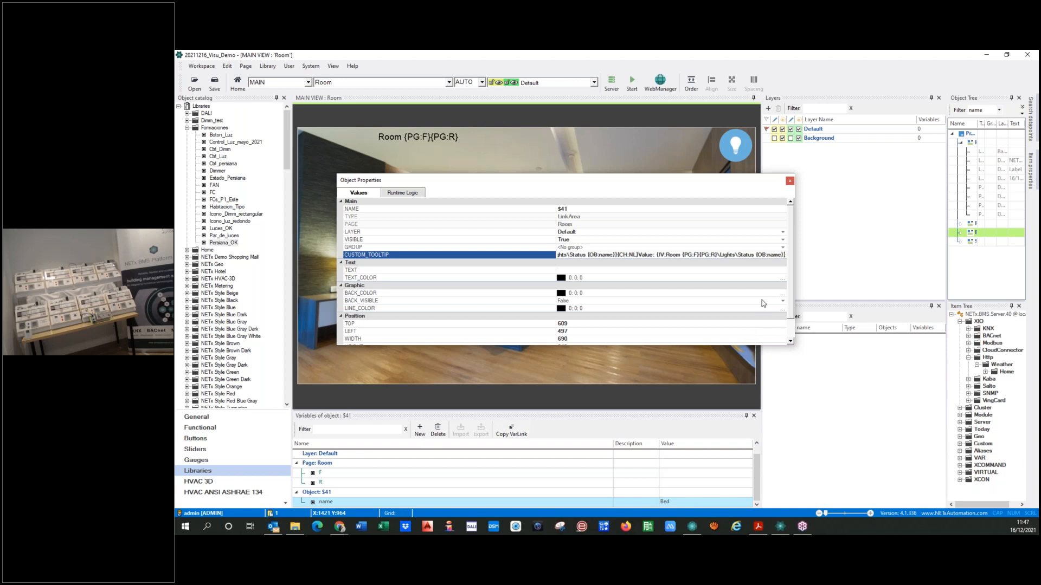
Insert % after Status in the Value expression's item path and check it against the Status % Bed item in NETx Core Server Studio
left_click(755, 253)
type("%")
key("BackSpace")
left_click(692, 528)
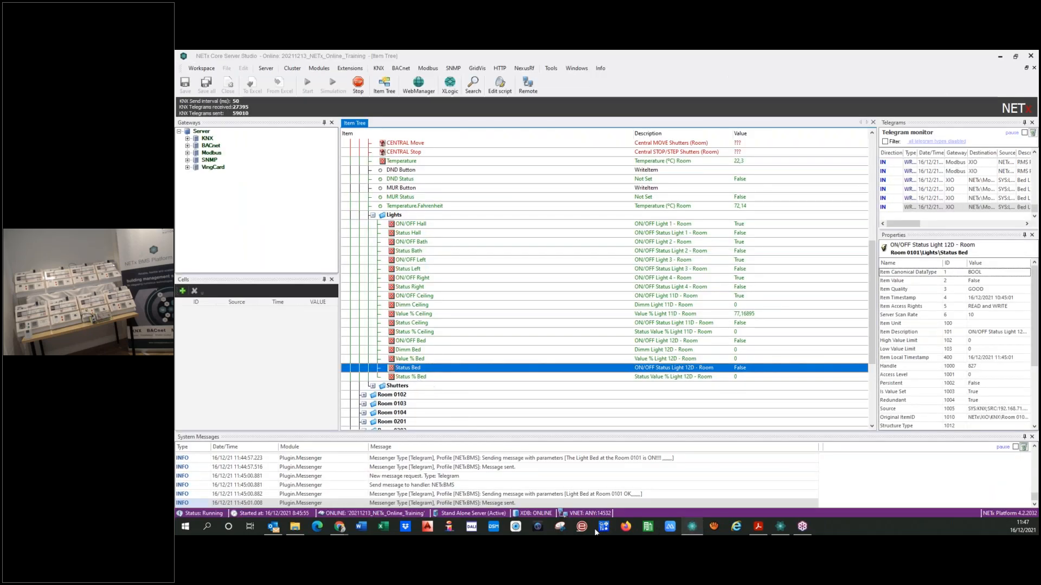
left_click(780, 526)
Dismiss the property errors in the visualization project and move the object properties window off the bed area
left_click(654, 254)
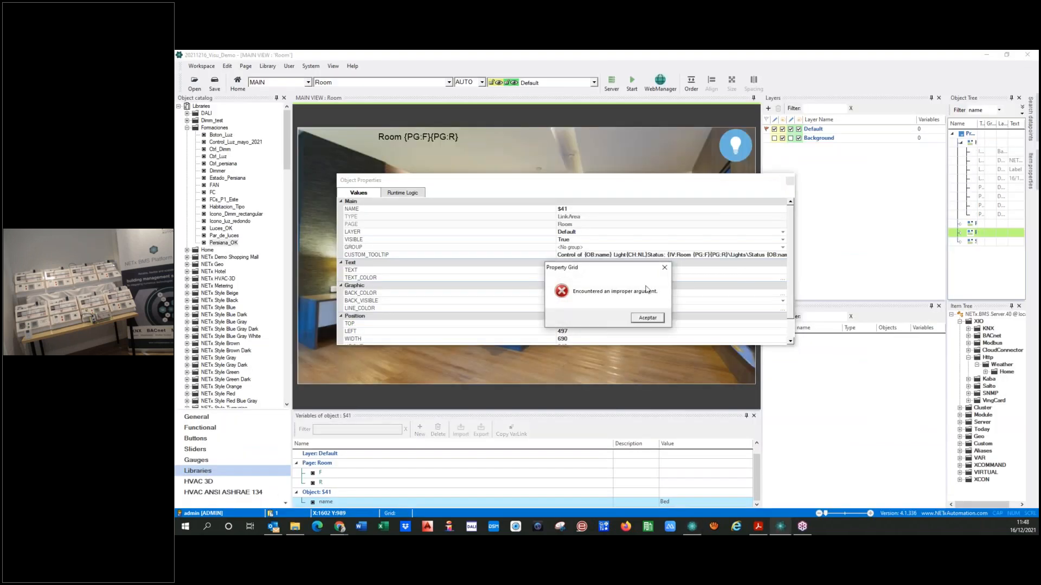
left_click(646, 319)
left_click(648, 318)
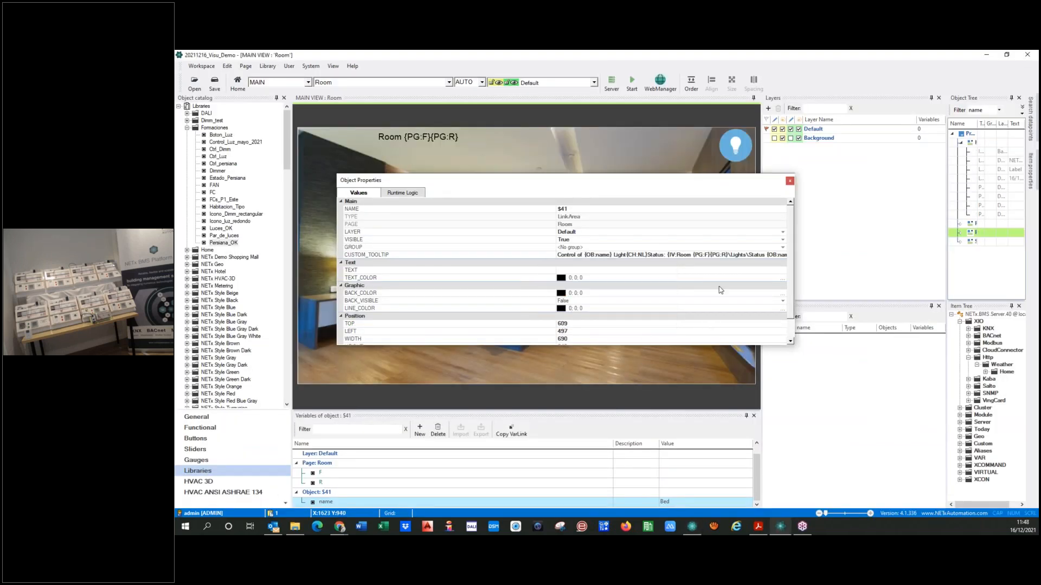
left_click(762, 257)
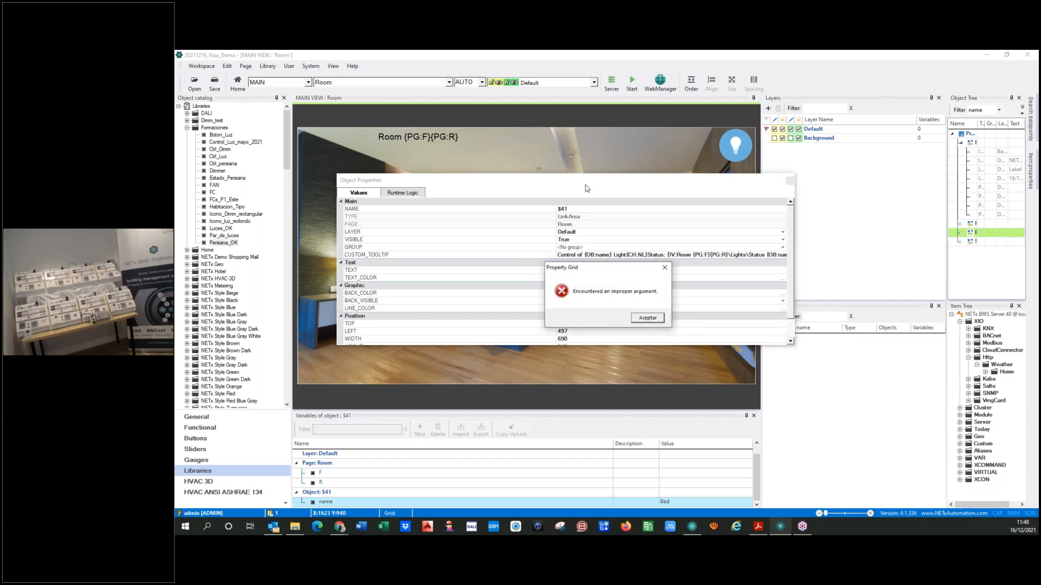
left_click(647, 318)
left_click(653, 259)
left_click(665, 267)
left_click_drag(626, 183, 843, 161)
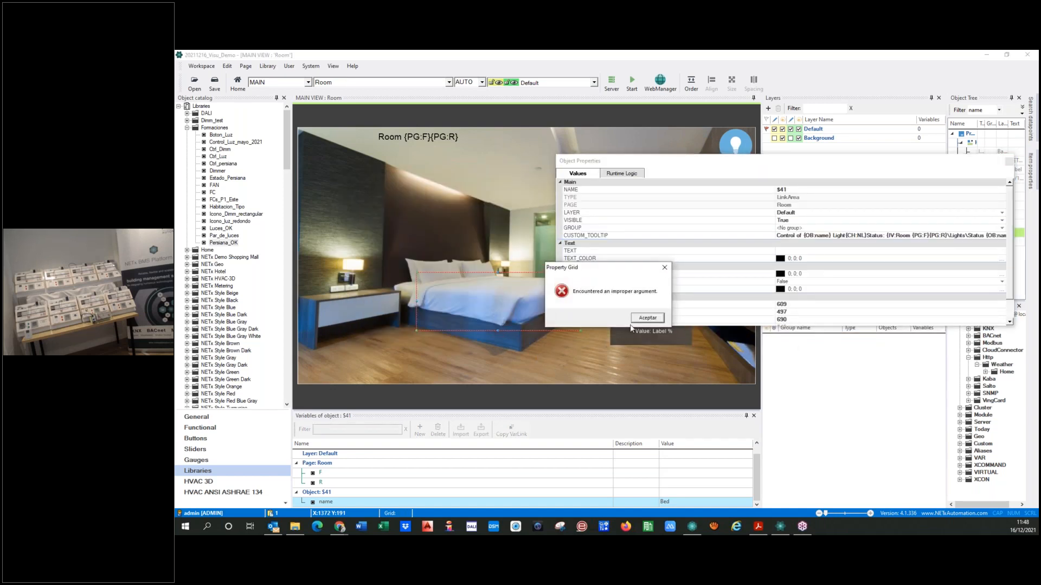
left_click(647, 318)
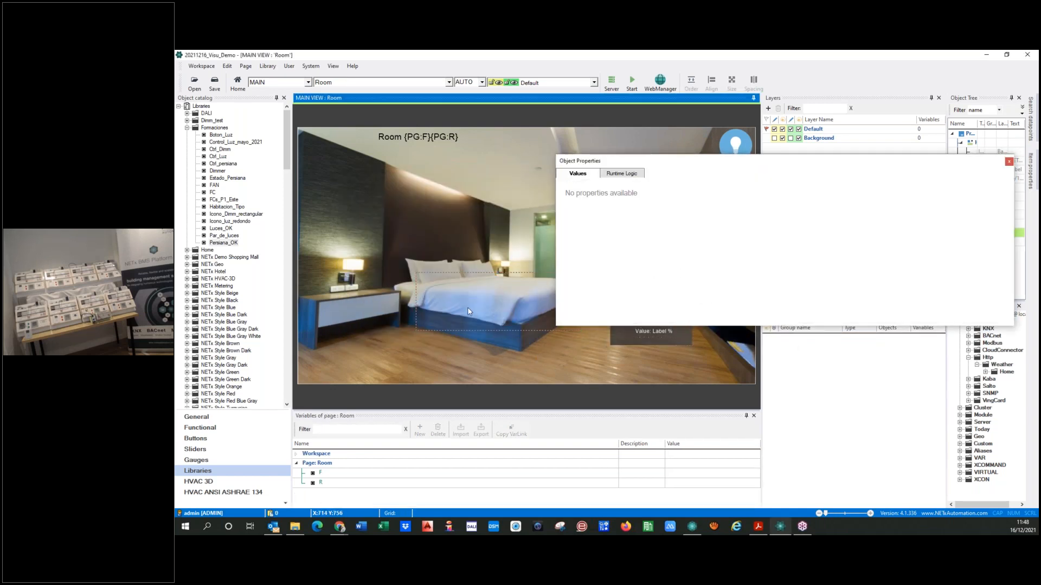
Append a % unit after the tooltip's Value expression and close the object properties
left_click(995, 236)
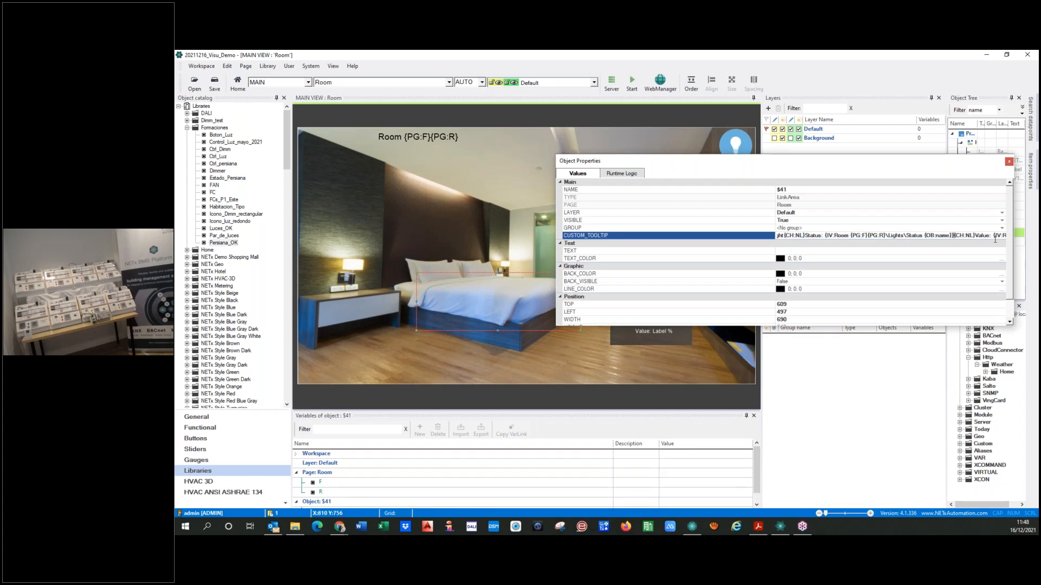
key("Right")
key("Right")
key("Right")
key("Right")
key("Right")
key("Right")
key("Right")
key("Right")
key("Right")
key("Right")
key("Right")
key("Right")
key("Right")
key("Right")
key("Right")
key("Right")
key("Right")
key("Right")
key("Right")
key("Right")
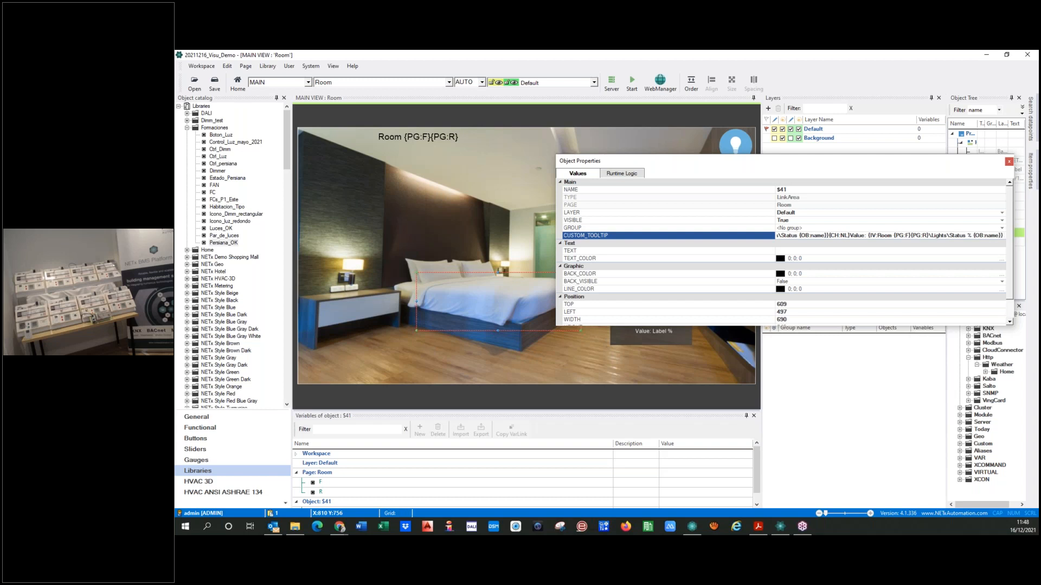
type("%")
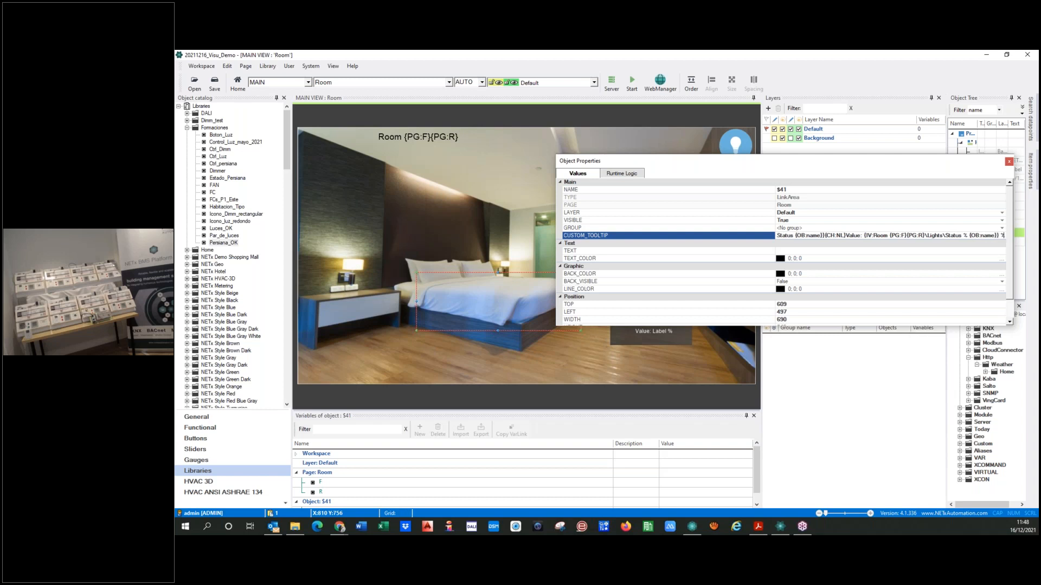
left_click(471, 349)
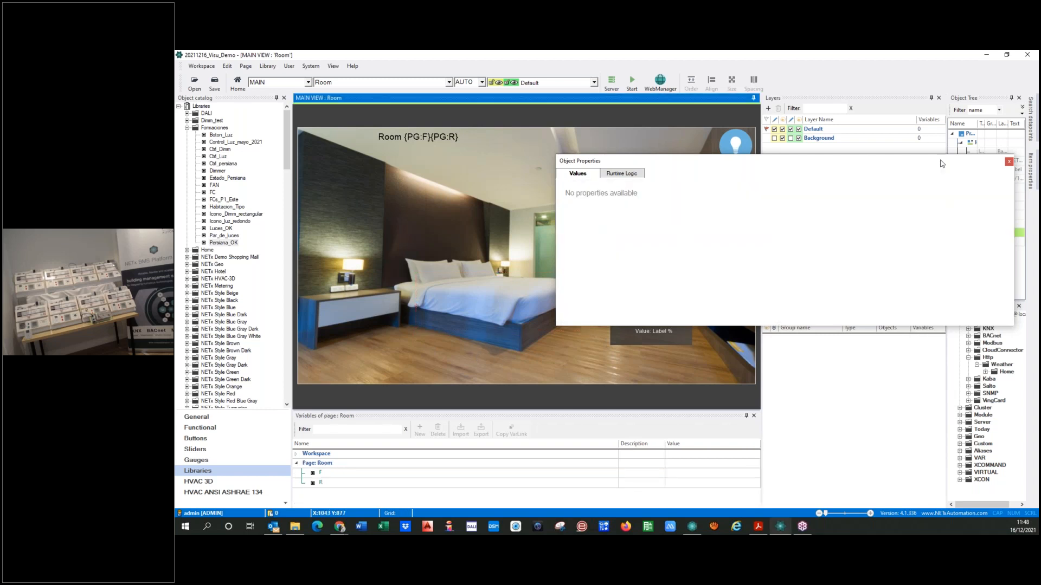
left_click(1008, 162)
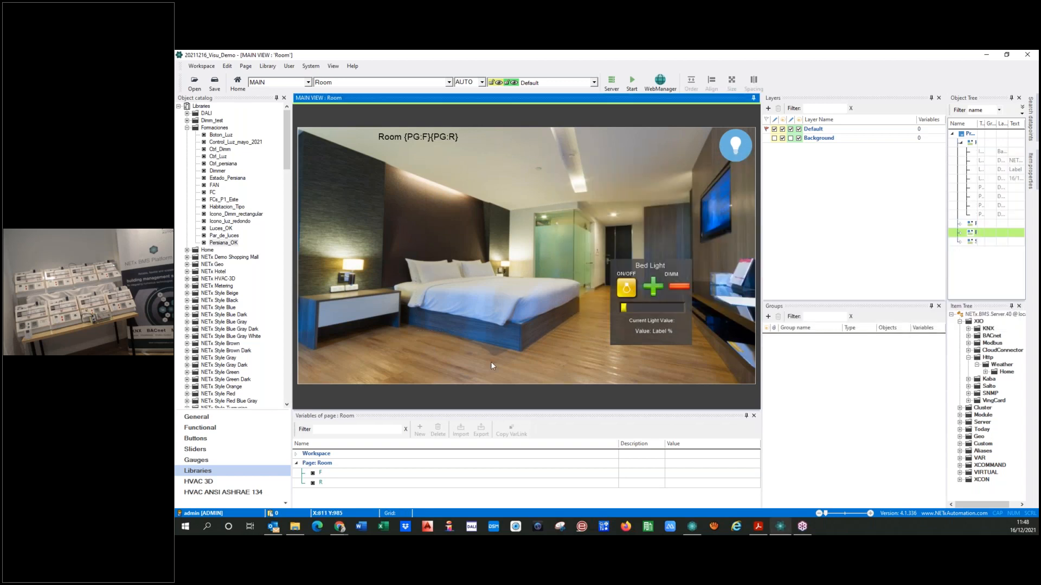
Switch to the Home page and start the visualization runtime, saving the workspace
left_click(448, 82)
left_click(333, 101)
left_click(631, 81)
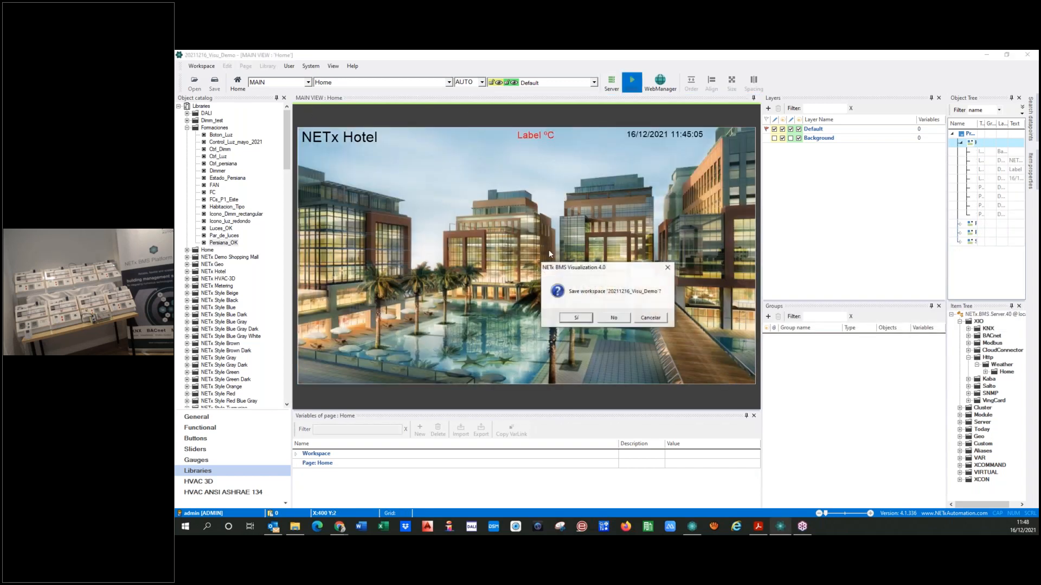
left_click(578, 317)
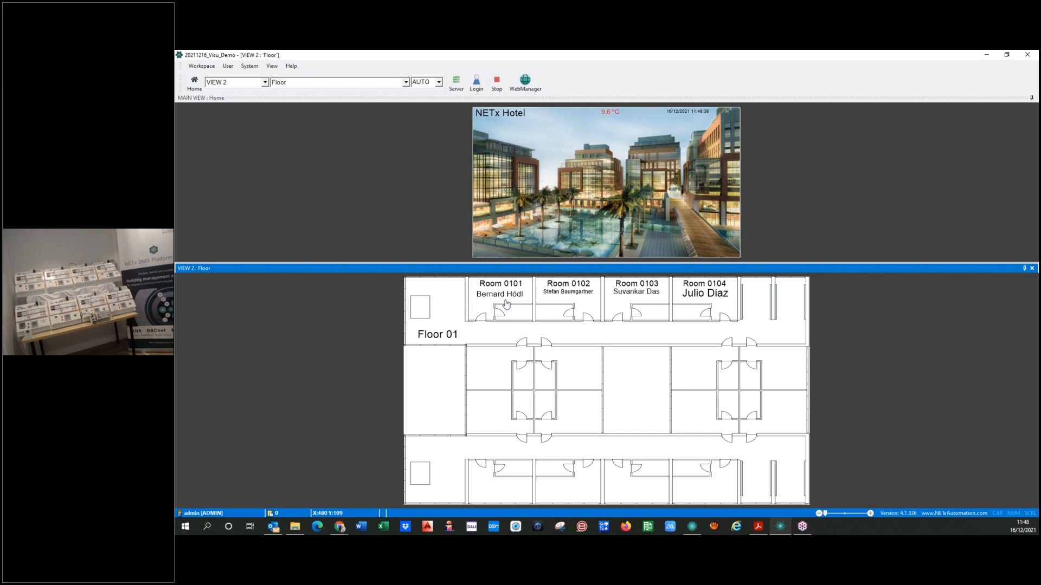
Open Room 0101 from the hotel overview and set its bed light to about 76 % with the slider
left_click(506, 303)
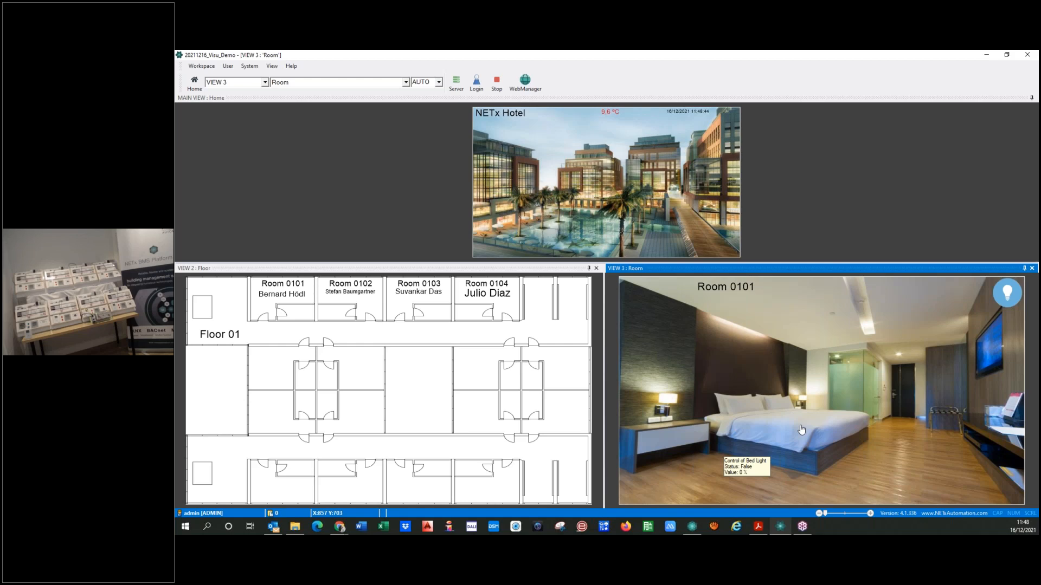
left_click(801, 429)
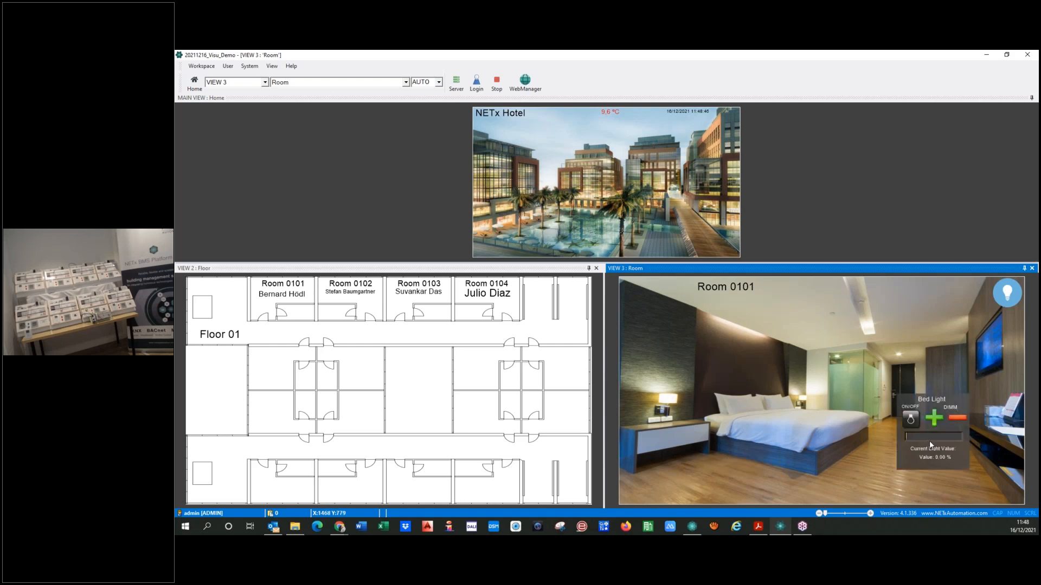
left_click(929, 438)
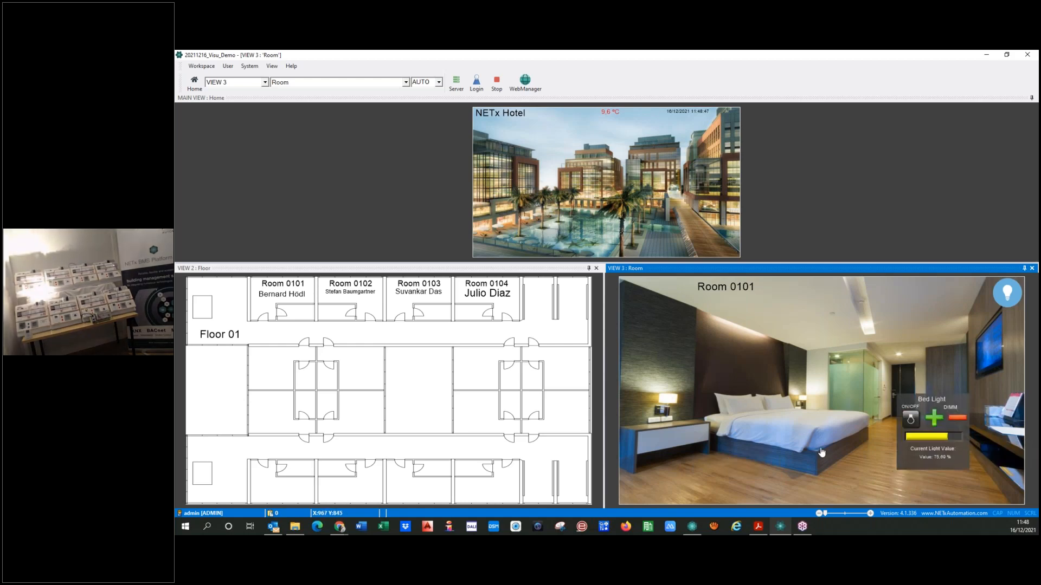
Check the status and value lines in the bed area's tooltip and hide the Bed Light control
mouse_move(779, 434)
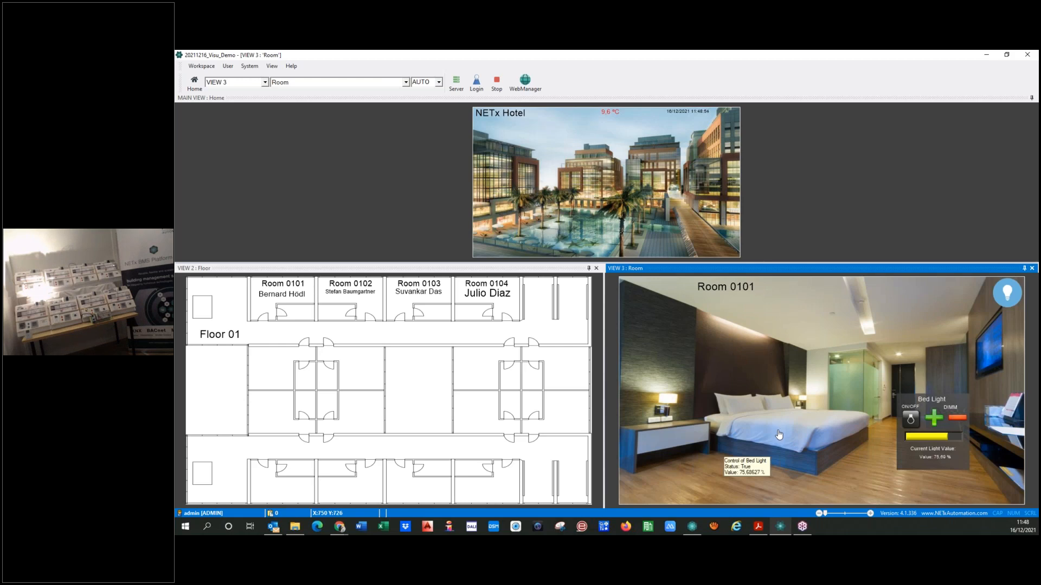
left_click(770, 433)
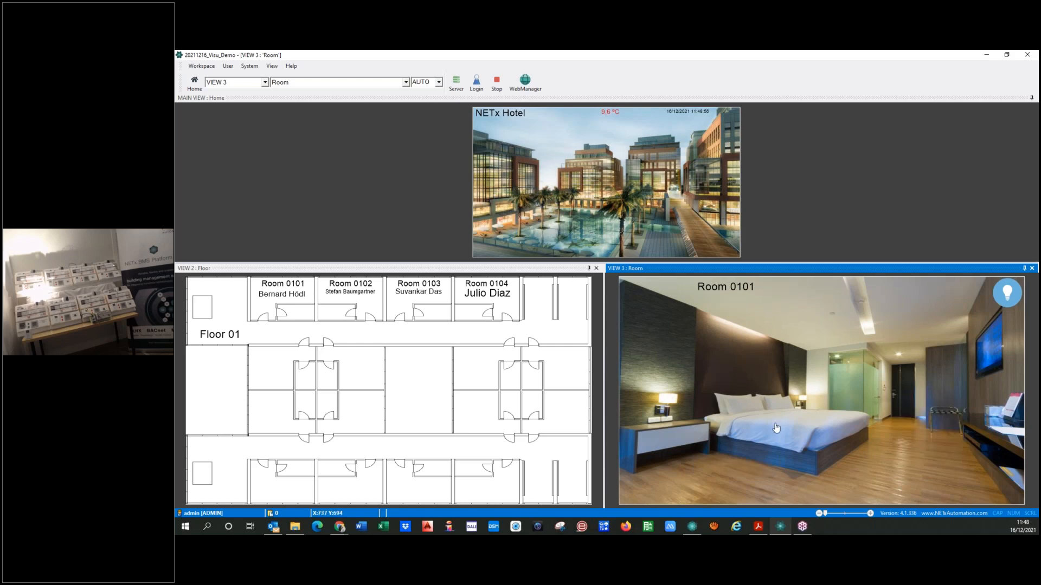
mouse_move(776, 428)
left_click(796, 430)
left_click(670, 337)
mouse_move(799, 434)
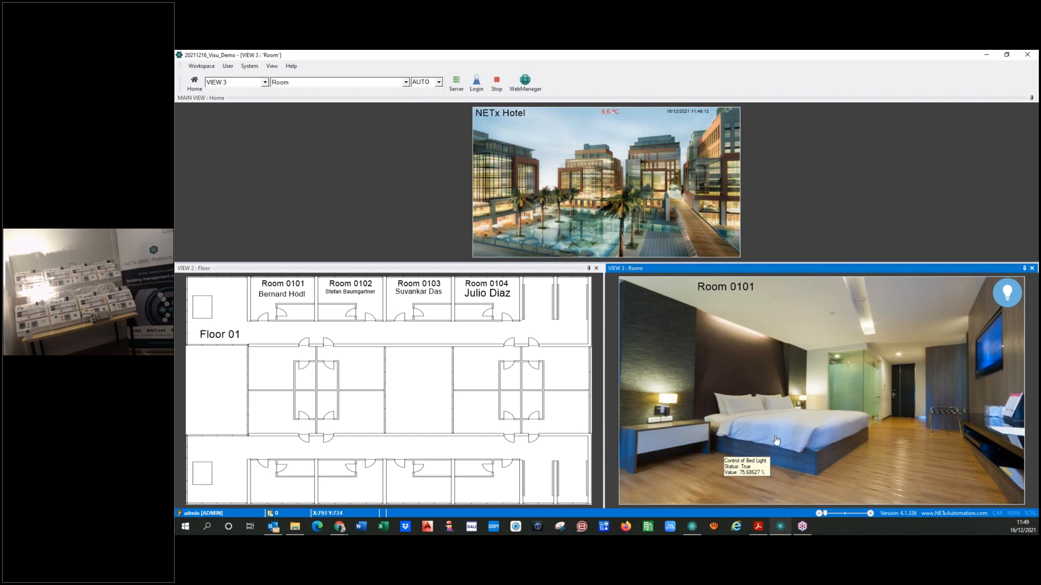
Stop the runtime and open the Room page for editing
left_click(496, 83)
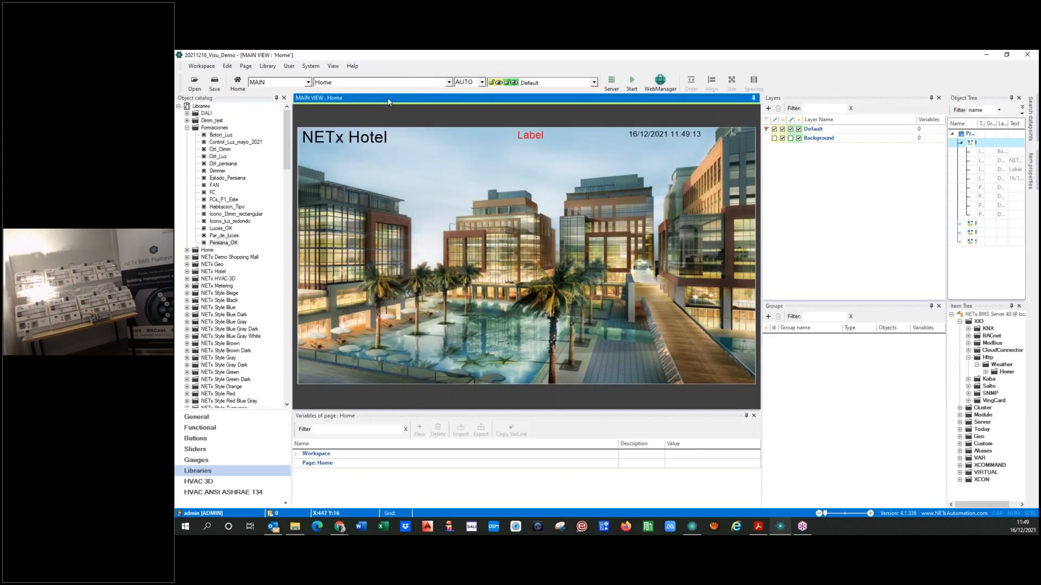
left_click(349, 83)
left_click(325, 106)
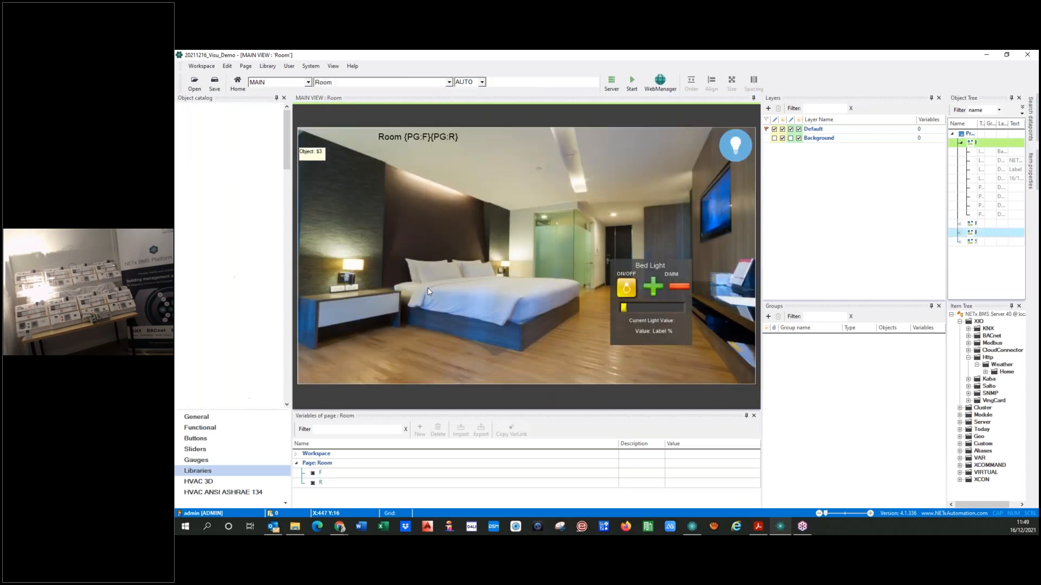
Show the object properties of the bed's link area and review its complete custom tooltip expression
left_click(495, 296)
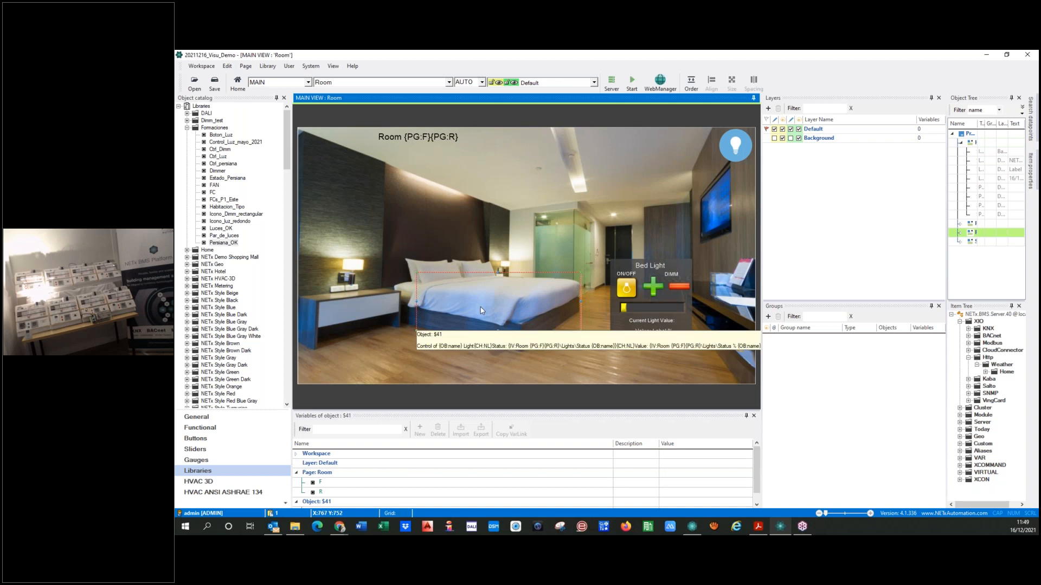
left_click(330, 67)
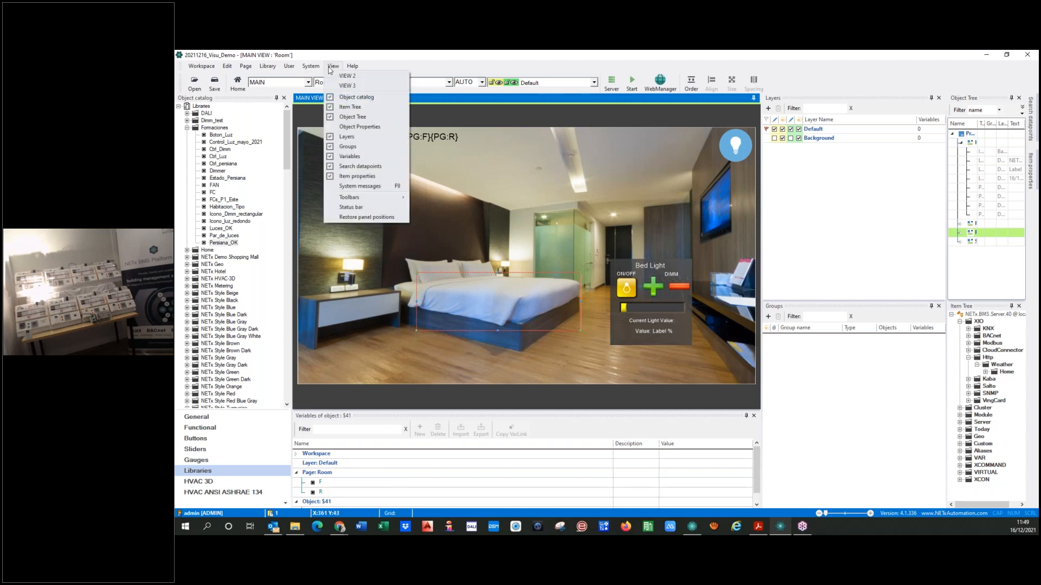
left_click(333, 130)
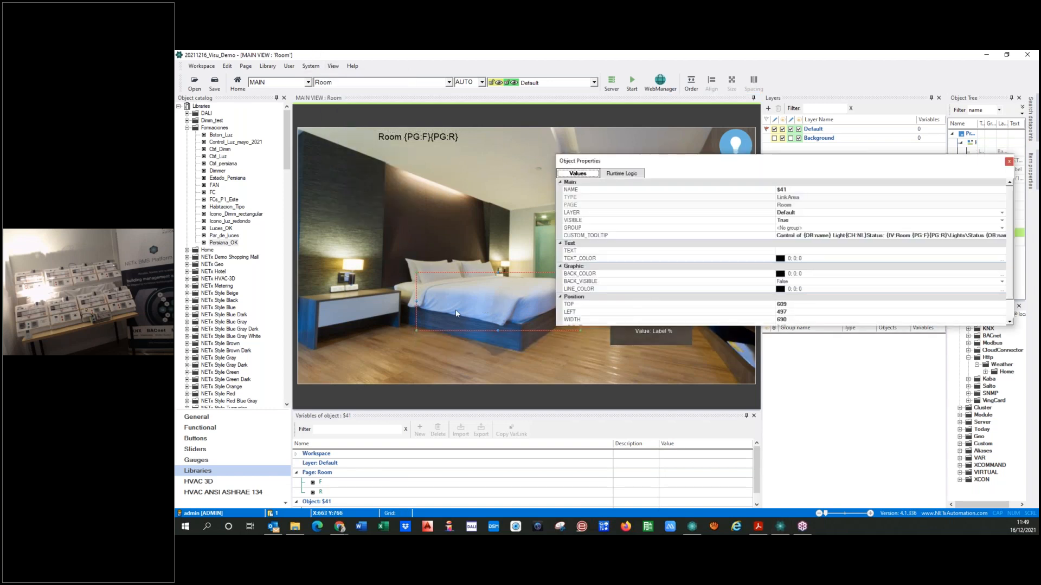
left_click(775, 236)
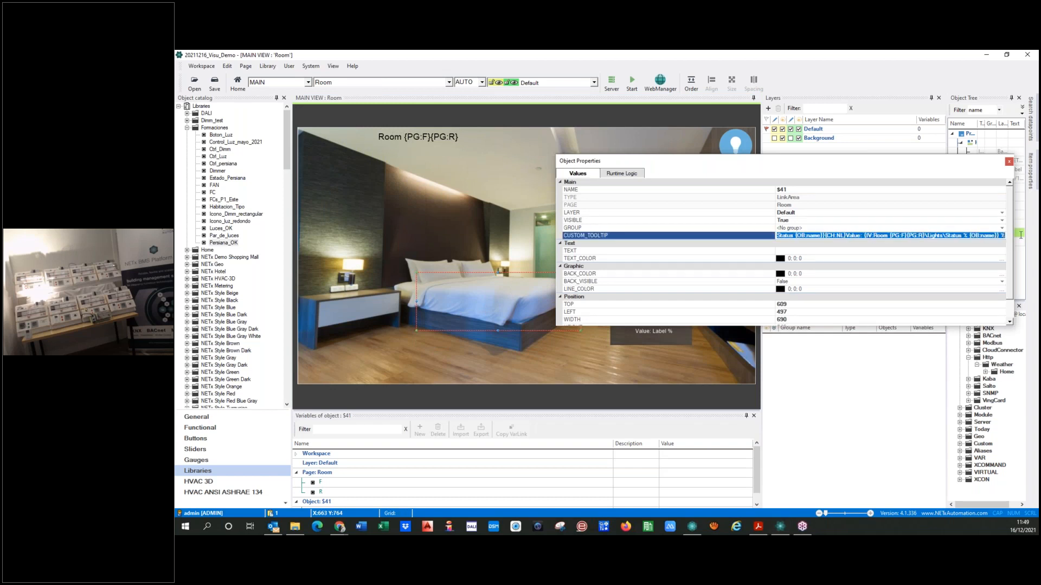
left_click(459, 350)
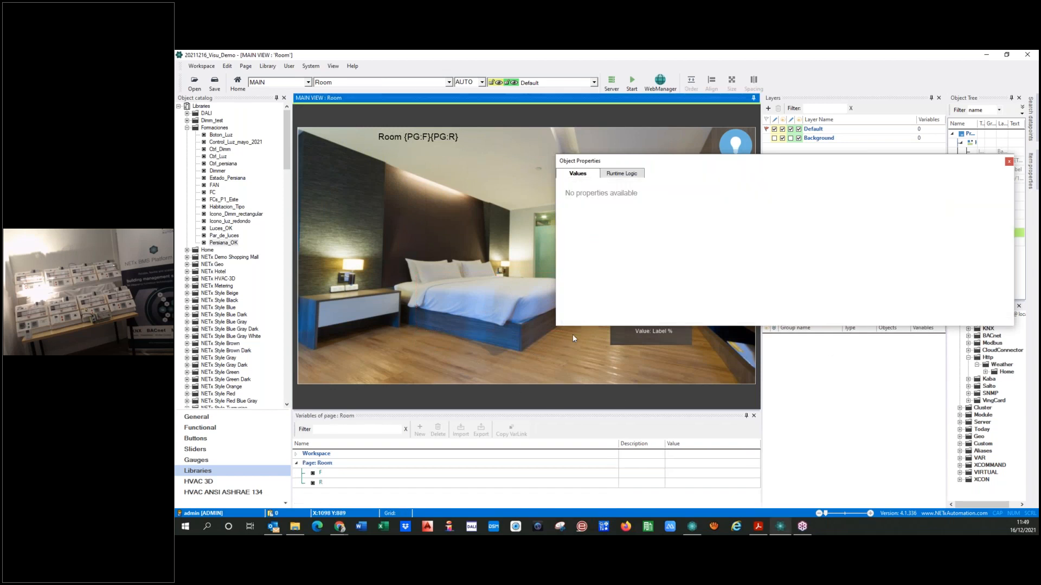
Duplicate the bed's link area and fit the copy over the ceiling light
left_click(1009, 162)
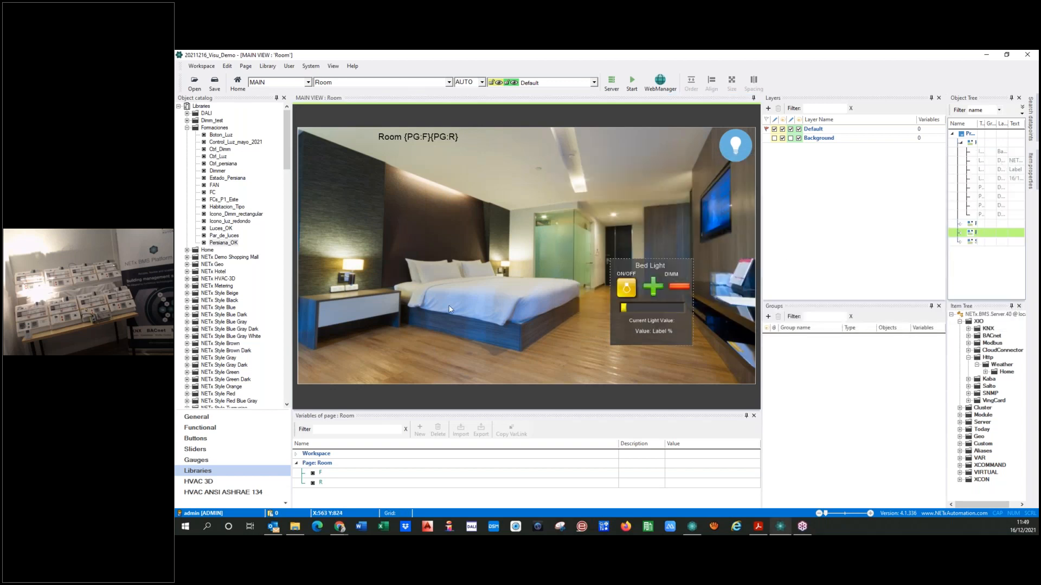
left_click(499, 322)
left_click(578, 159)
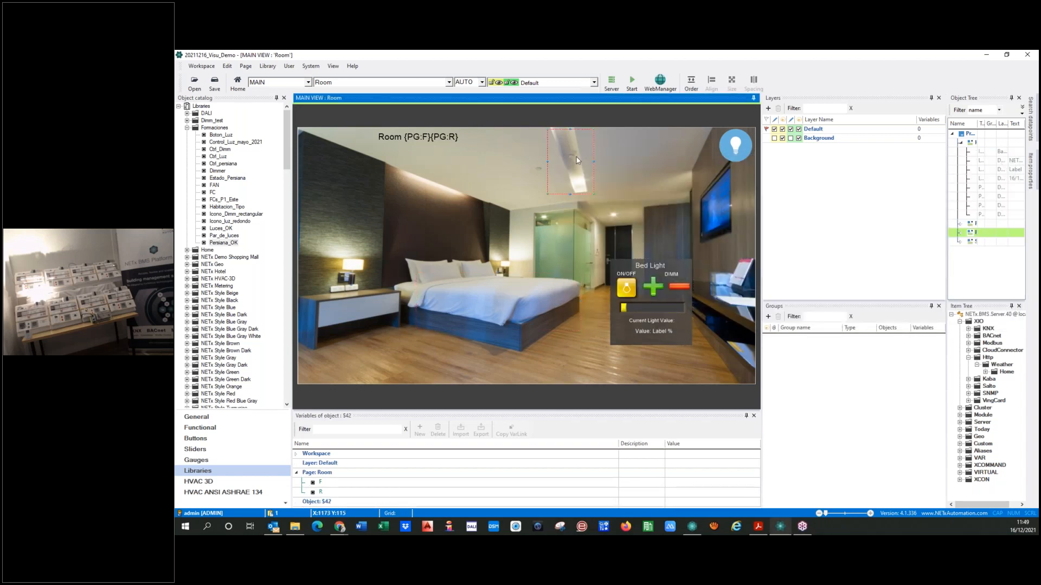
left_click(482, 292)
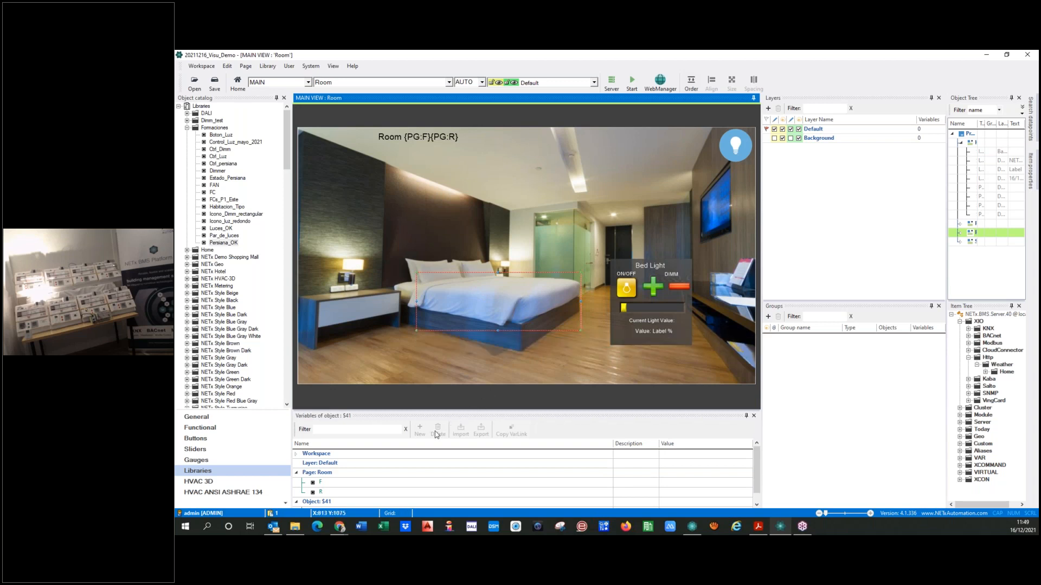
scroll(415, 460, "down", 1)
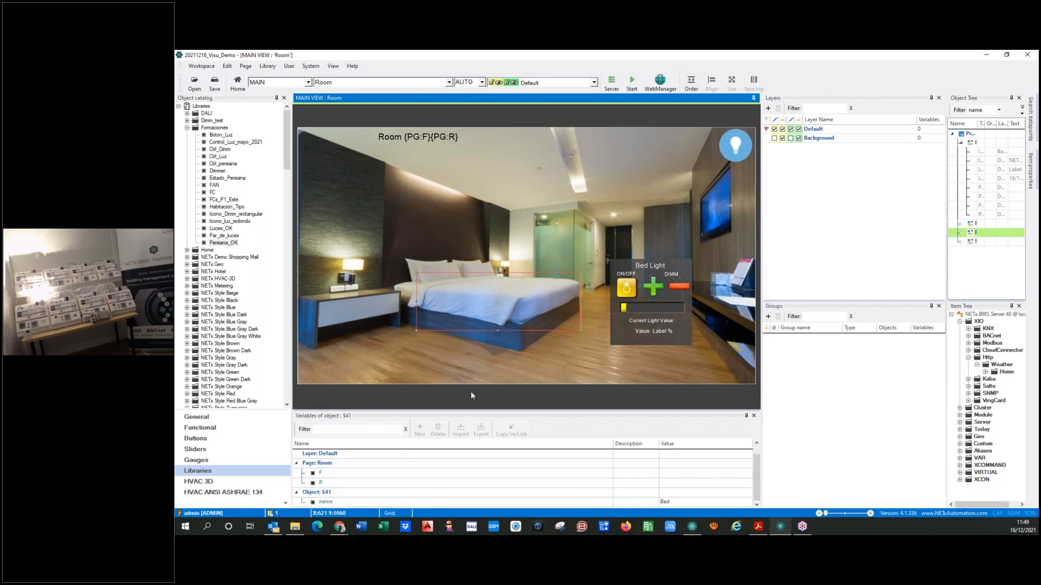
left_click(479, 302)
key("ctrl+v")
left_click_drag(464, 304, 521, 171)
left_click_drag(521, 171, 547, 159)
left_click(558, 154)
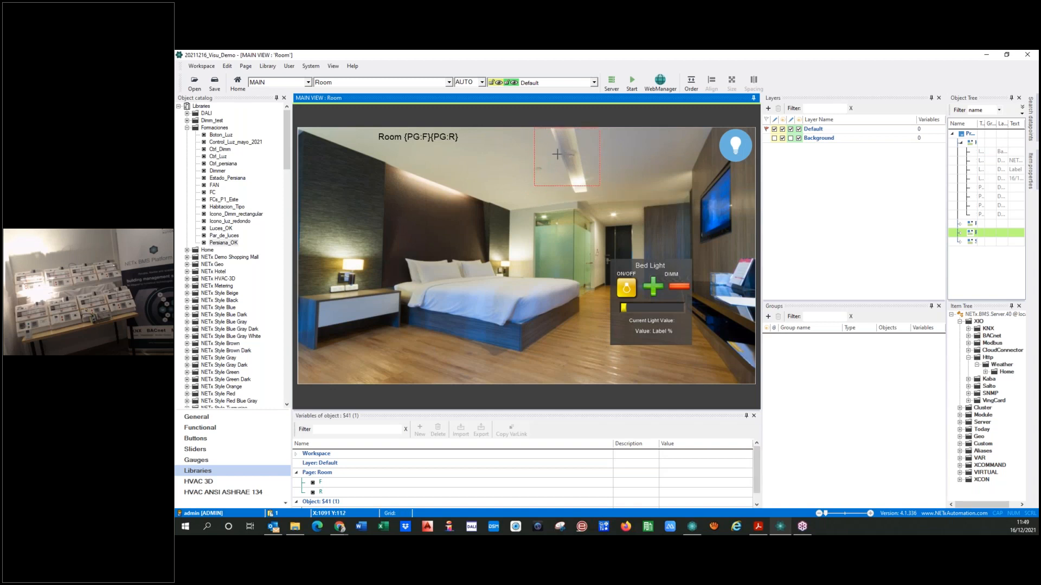
Review the ceiling copy's link area parameters and set its name variable to Ceiling
double_click(558, 155)
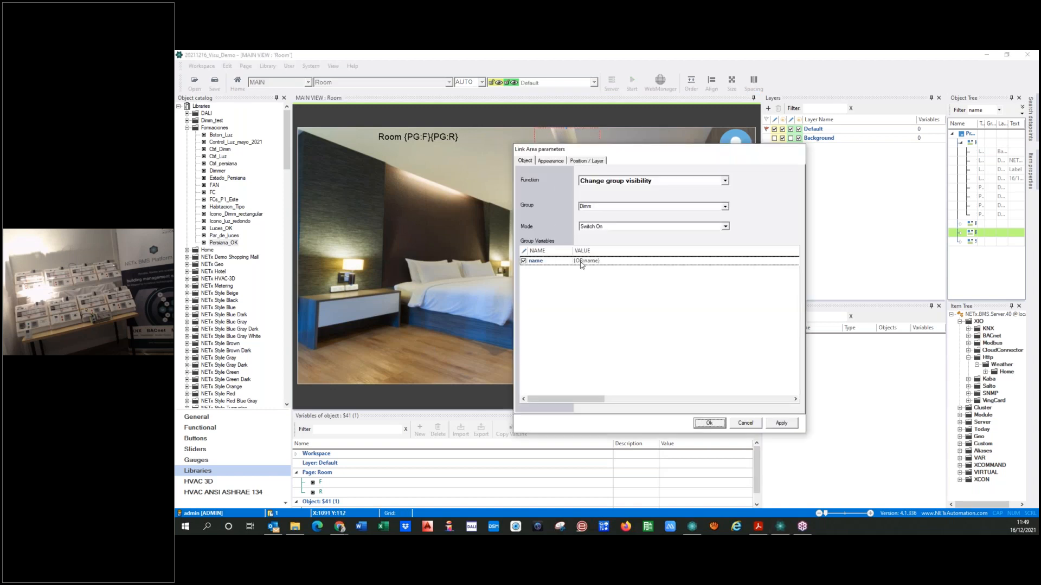
left_click(559, 162)
left_click(585, 161)
left_click(525, 161)
left_click(713, 428)
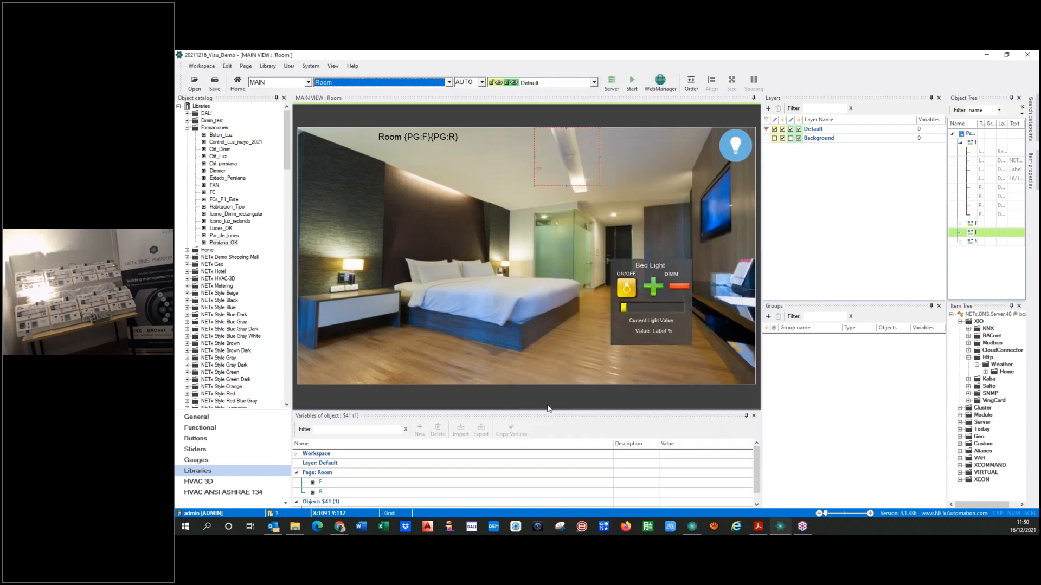
scroll(607, 488, "down", 1)
left_click(687, 505)
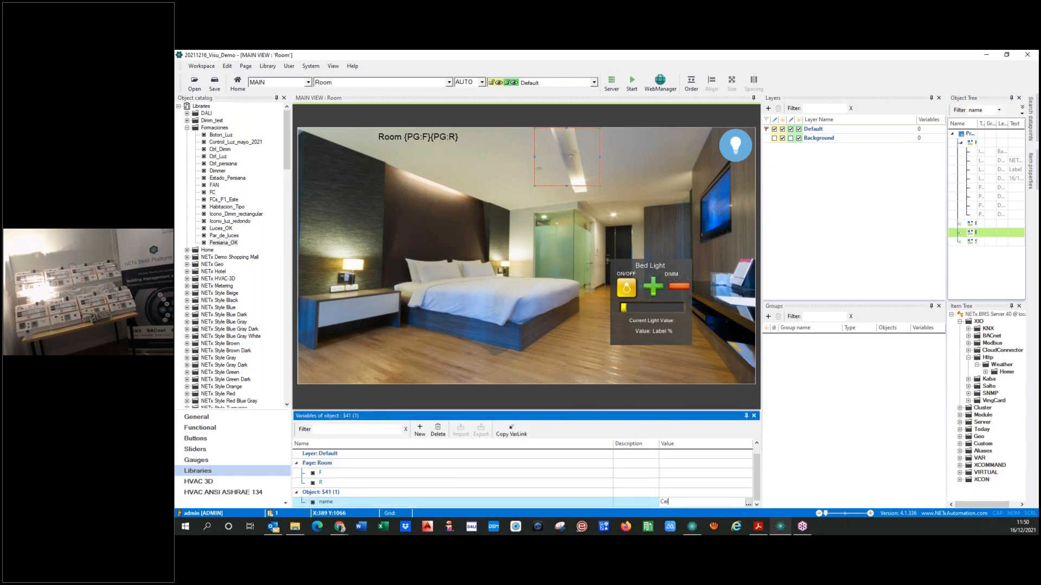
left_click(541, 483)
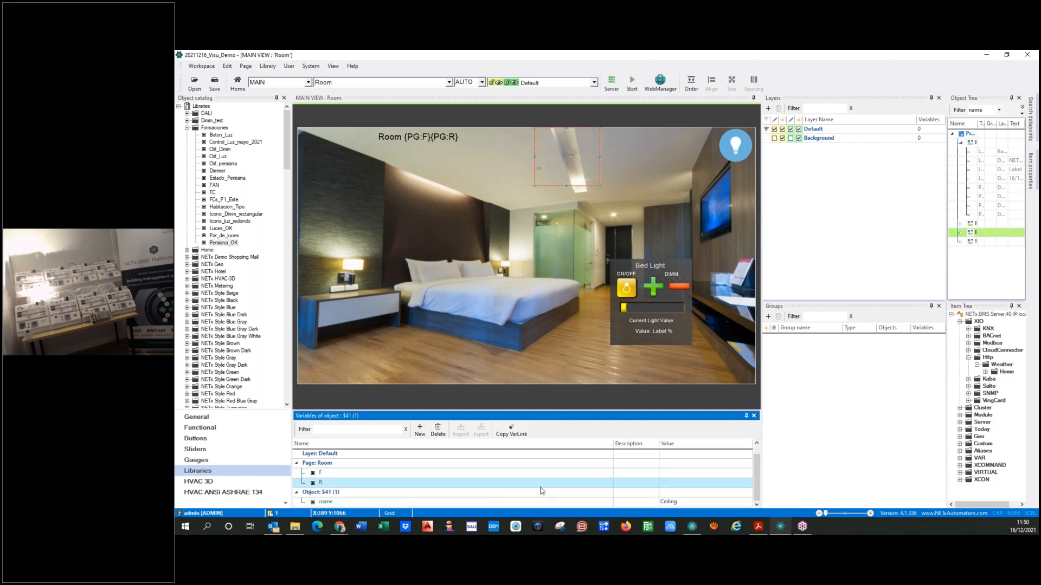
Copy the ceiling link area onto the hall light and set the copy's name variable to Hall
left_click(397, 247)
left_click(565, 162)
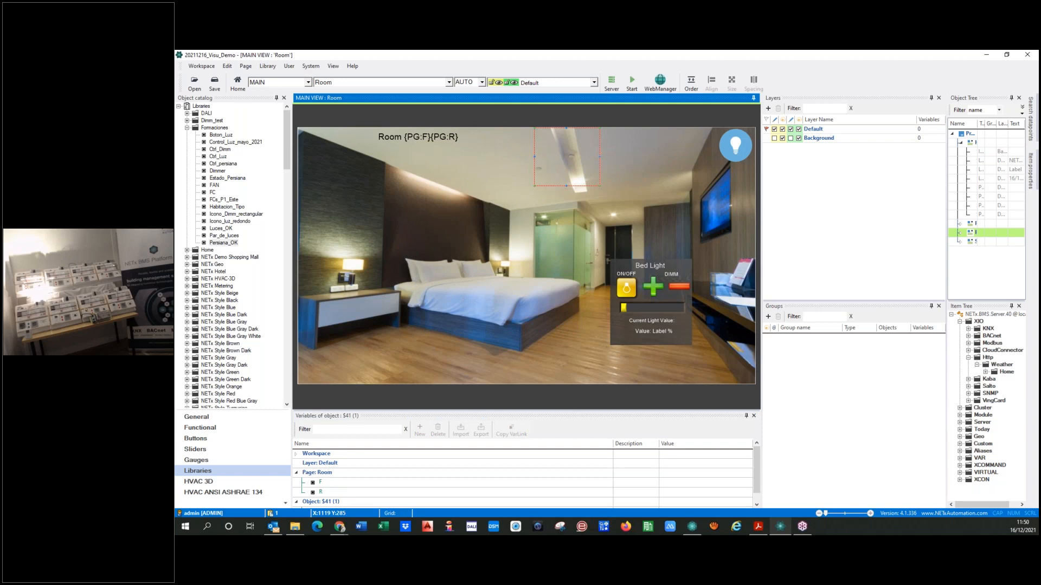
left_click_drag(567, 170, 610, 213)
double_click(589, 188)
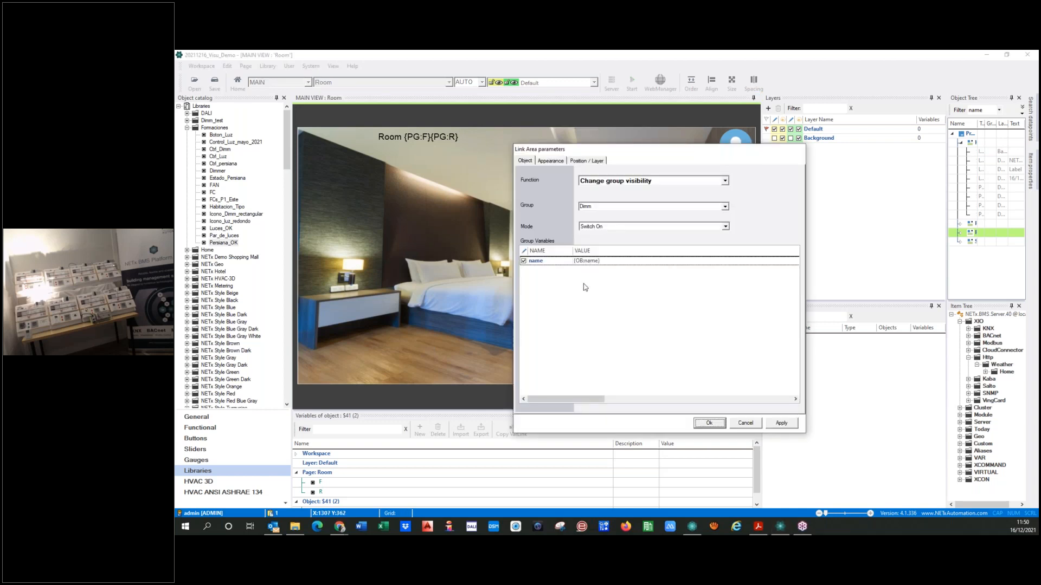
left_click(707, 423)
left_click(690, 503)
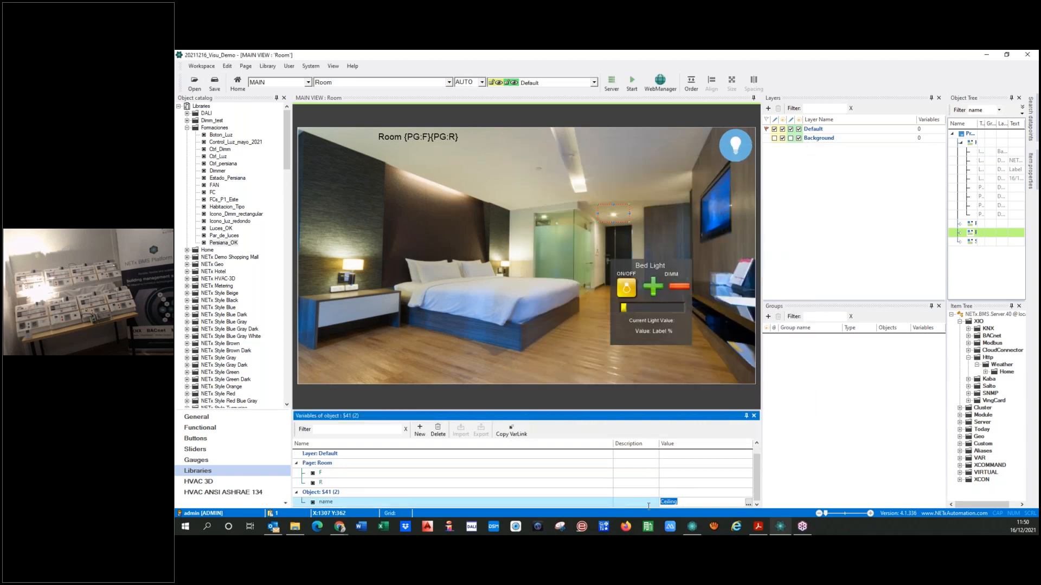
type("H")
Copy the hall link area onto the bathroom light and set the copy's name variable to Bath
left_click(613, 219)
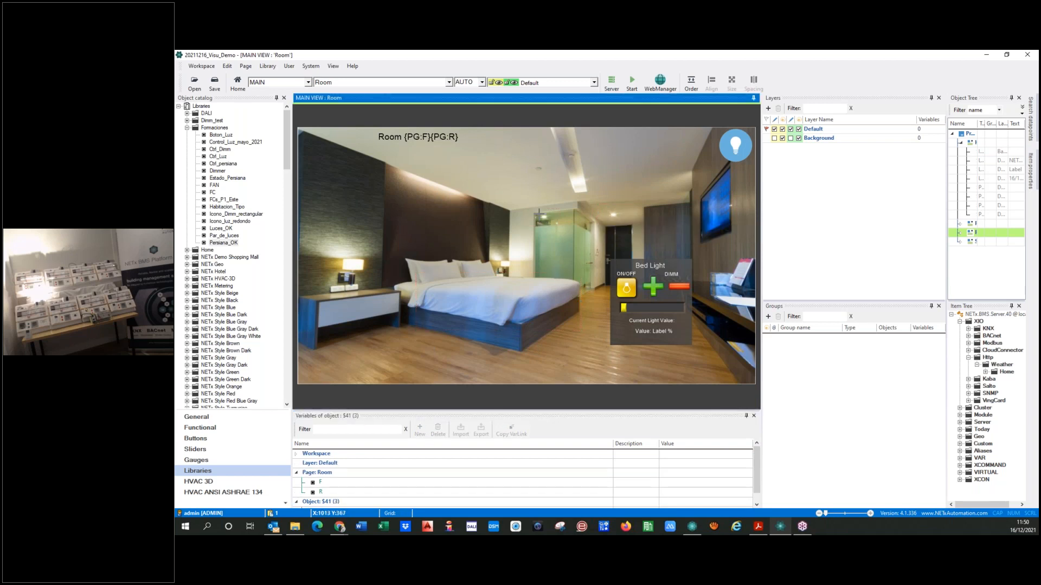
double_click(540, 221)
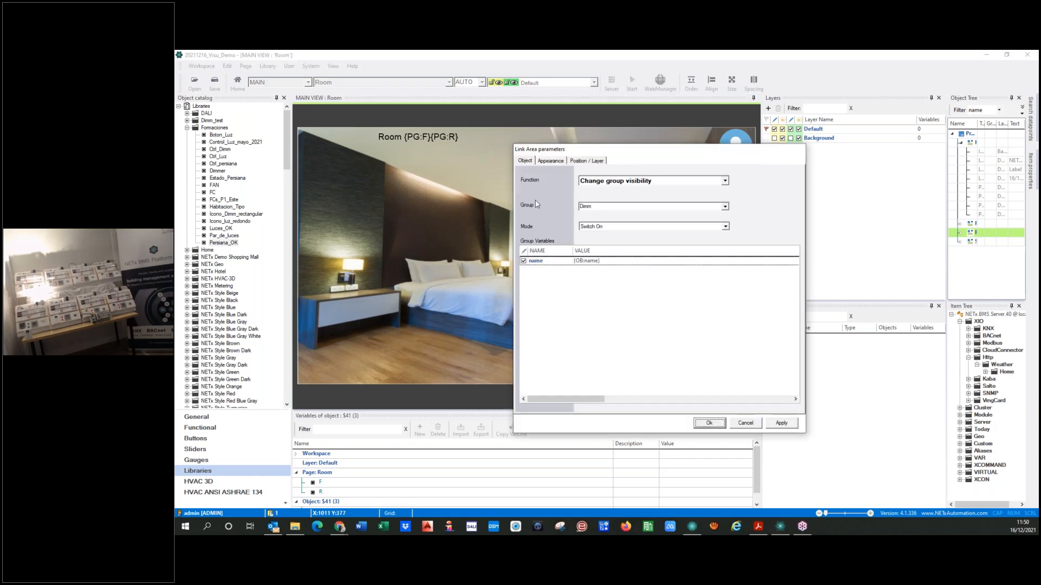
left_click(709, 424)
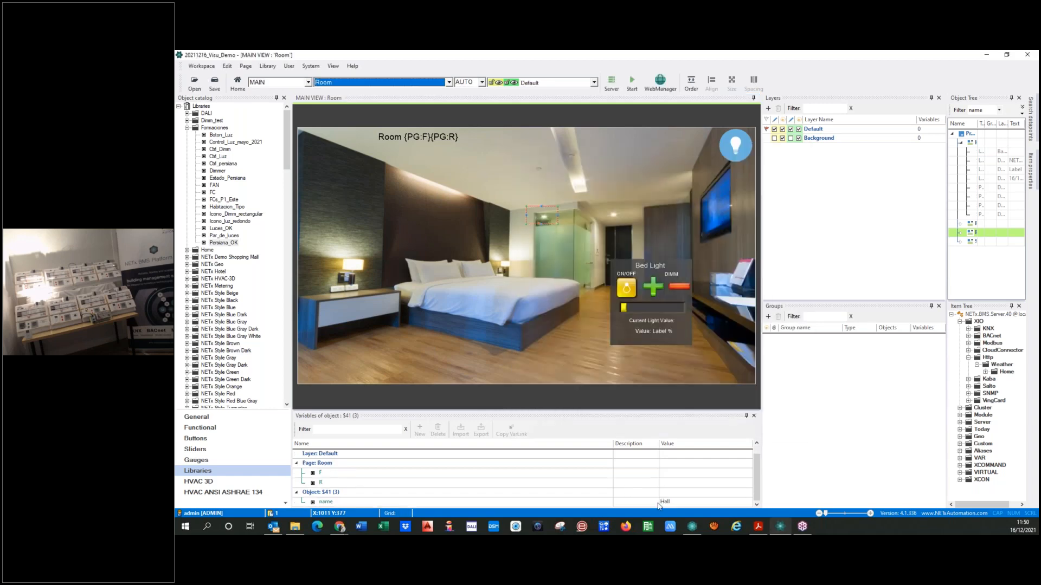
left_click(685, 503)
type("Ha")
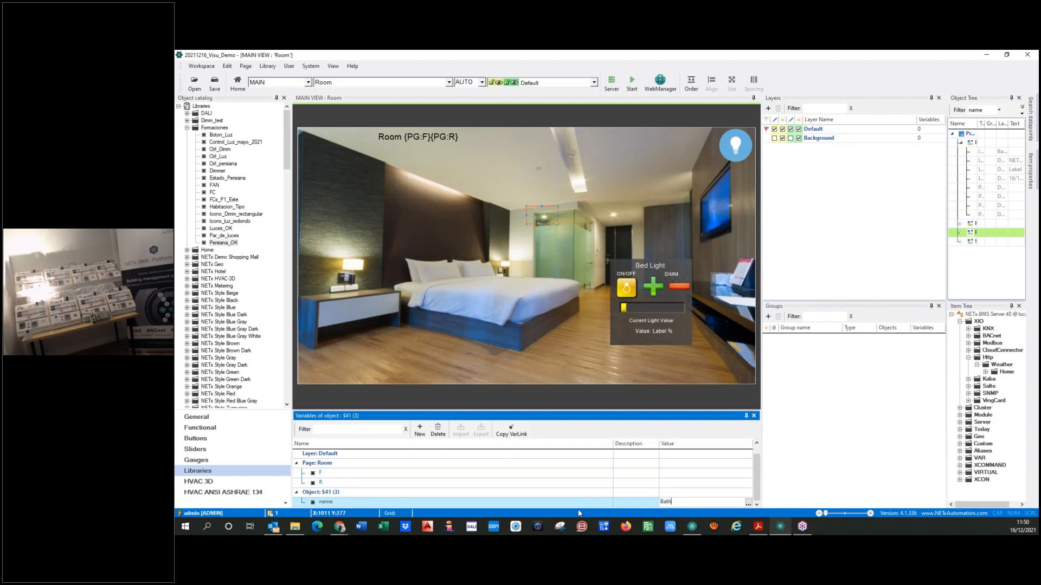
key("Return")
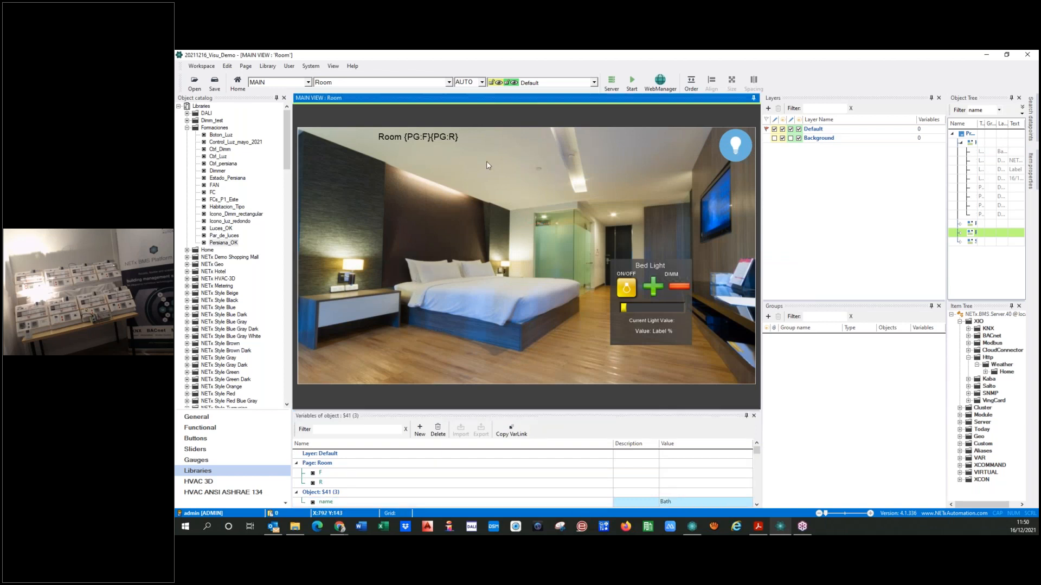
Copy the bathroom link area onto the bedside lamp on the bed's far side and set the copy's name variable to Left
left_click(486, 161)
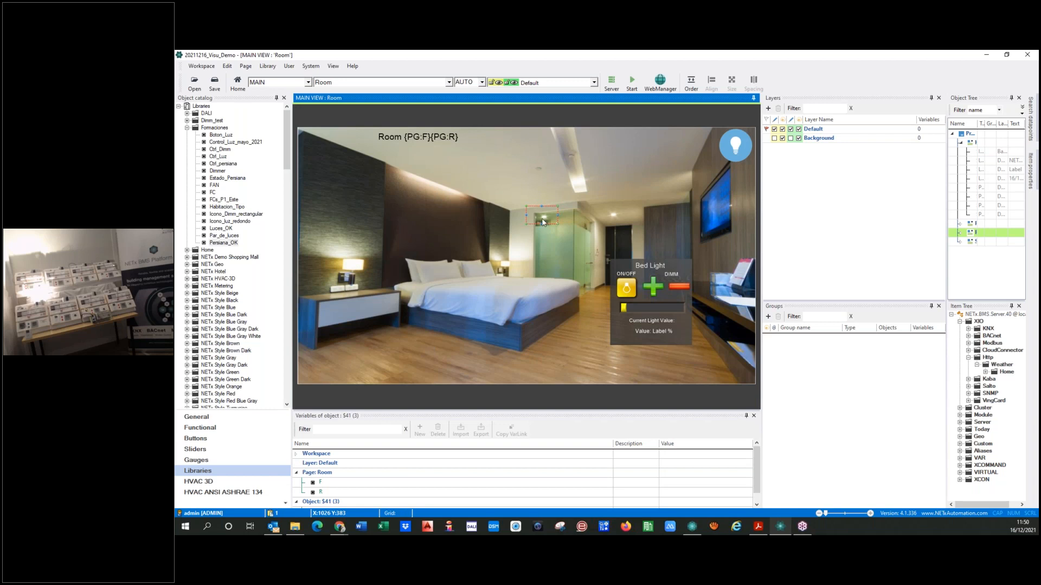
left_click(490, 302)
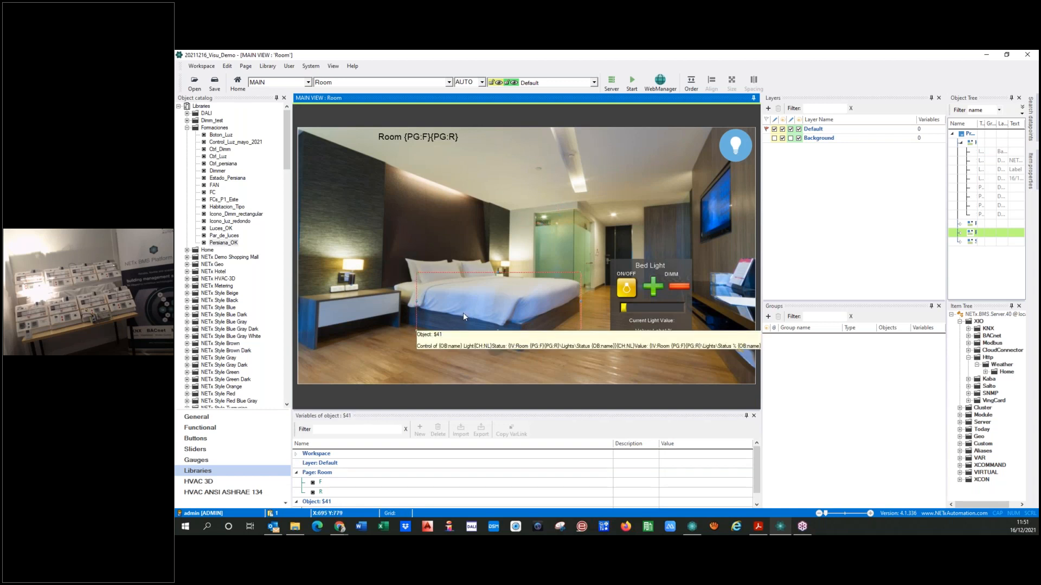
left_click_drag(463, 314, 389, 196)
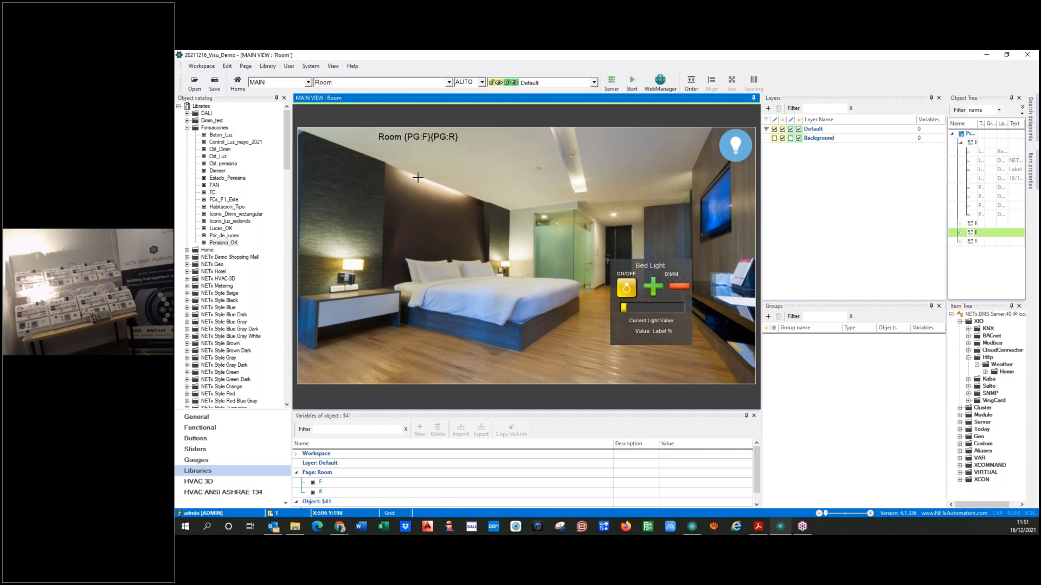
left_click(544, 219)
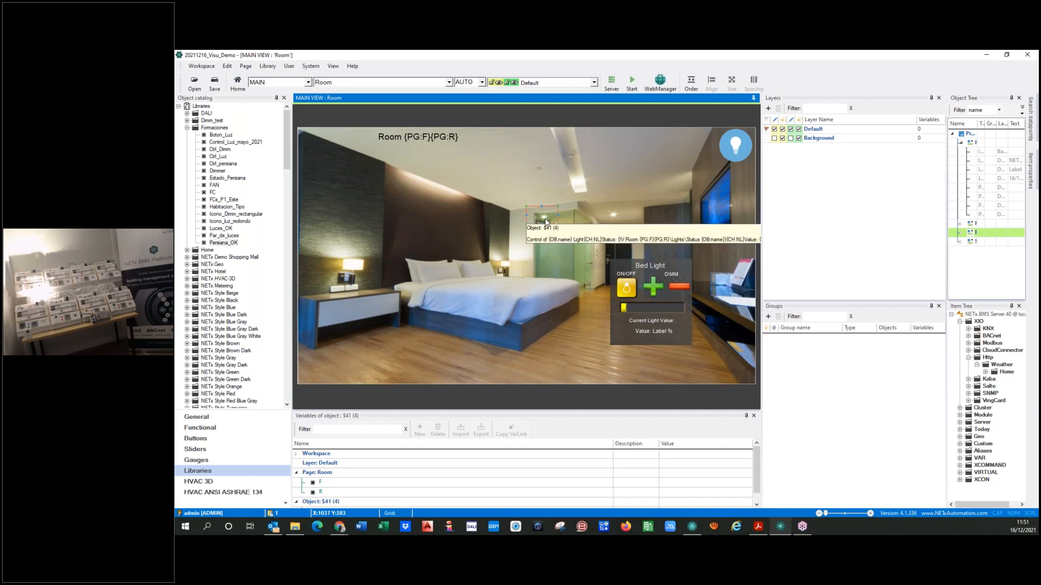
left_click_drag(533, 219, 505, 278)
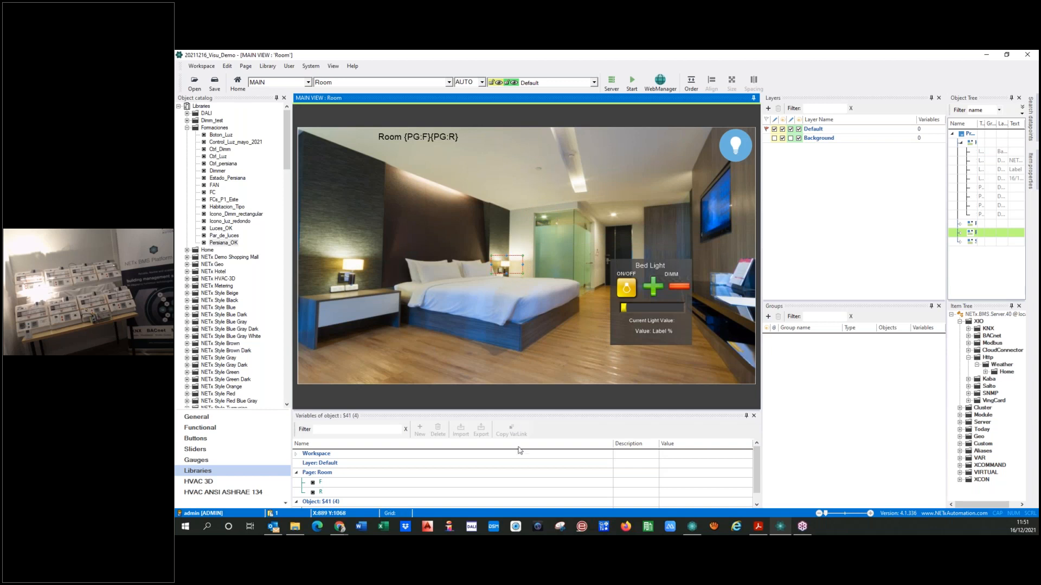
scroll(596, 496, "down", 1)
left_click(681, 503)
type("Bat")
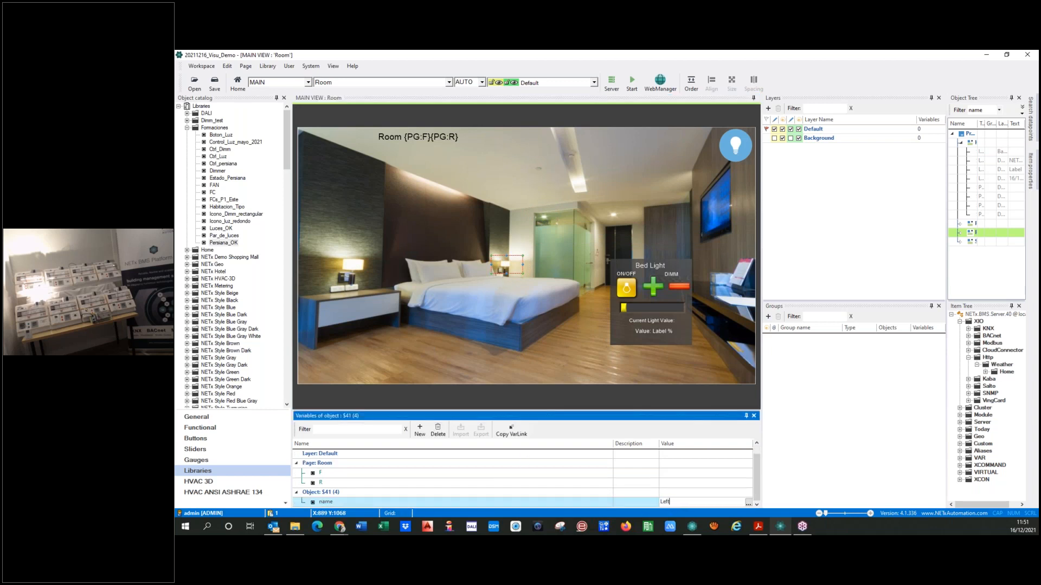
left_click(479, 301)
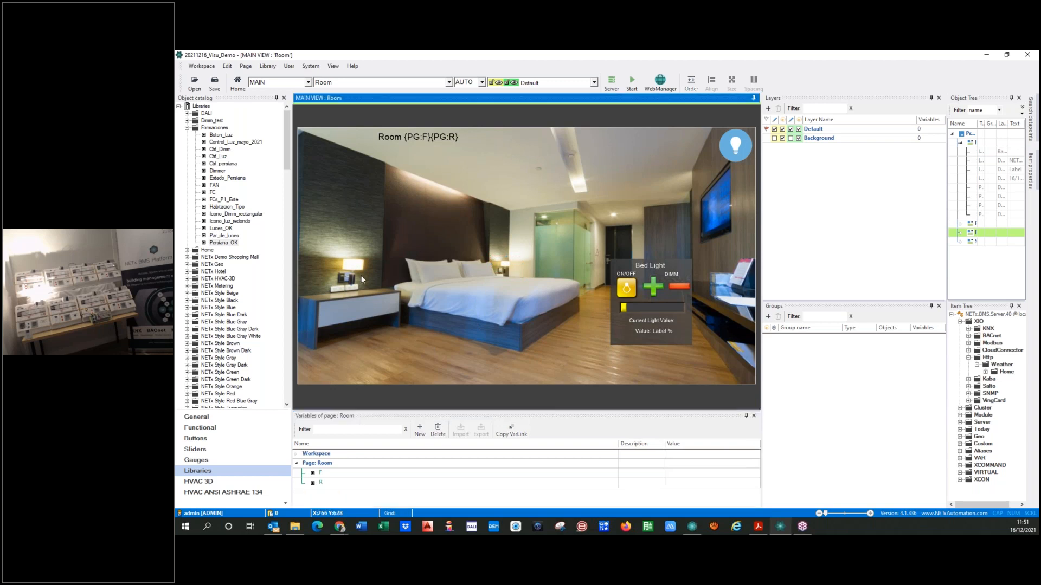
Place another copy of the bathroom link area on the near bedside lamp and set its name variable to Right
left_click(532, 216)
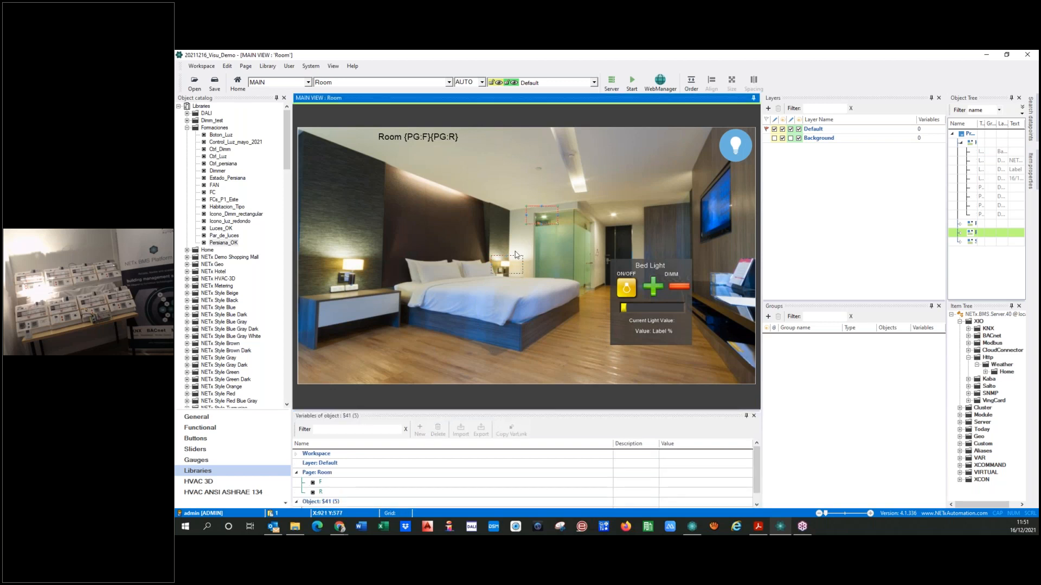
left_click_drag(532, 219, 345, 266)
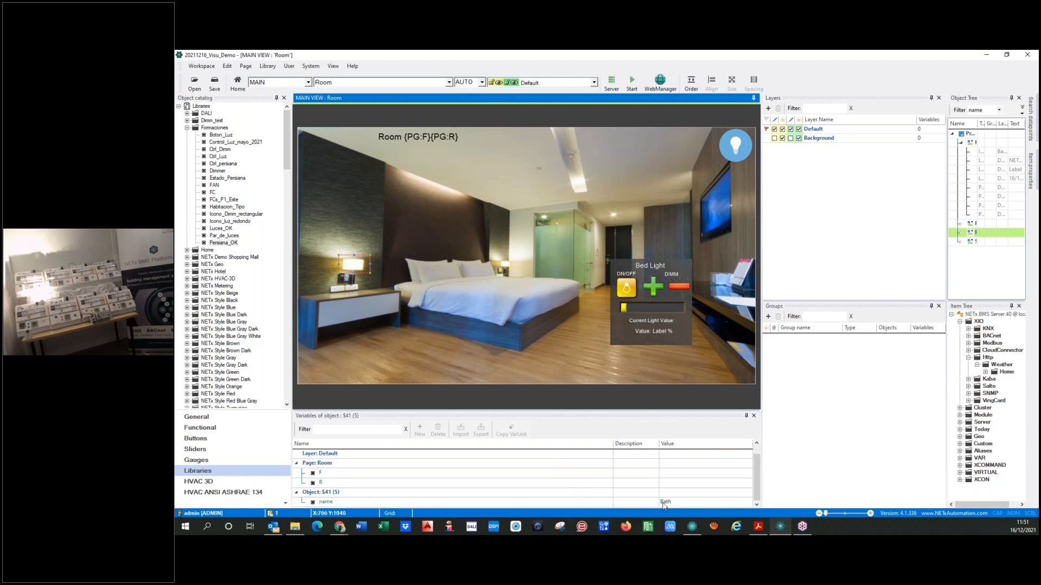
left_click(706, 502)
type("Bat")
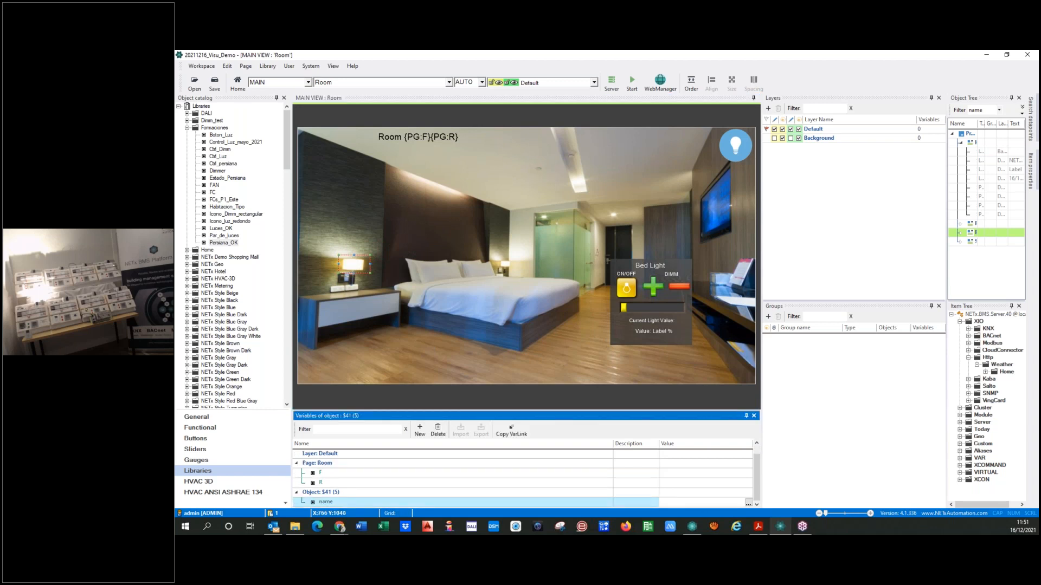
key("Return")
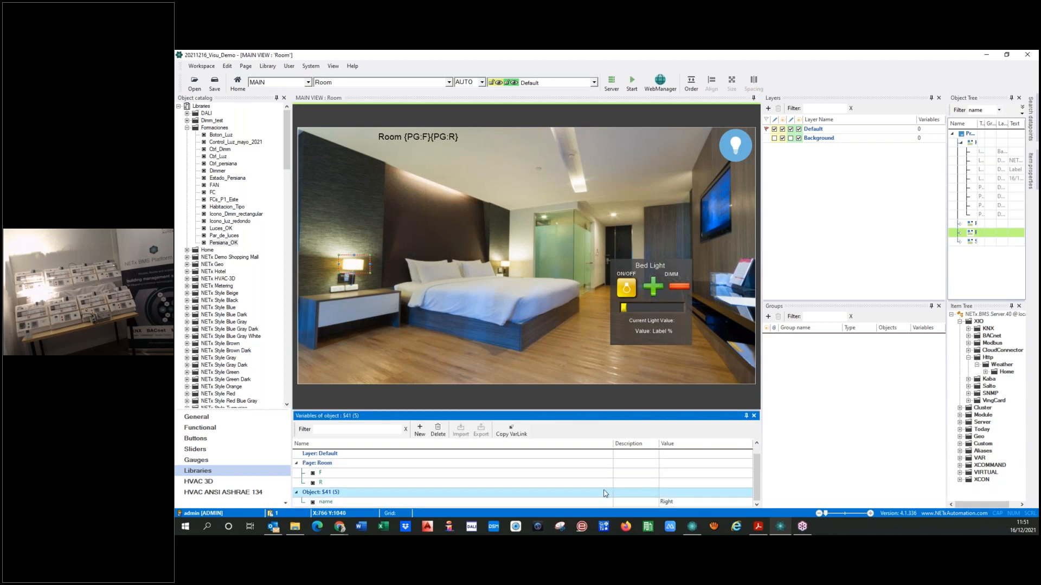
left_click(411, 323)
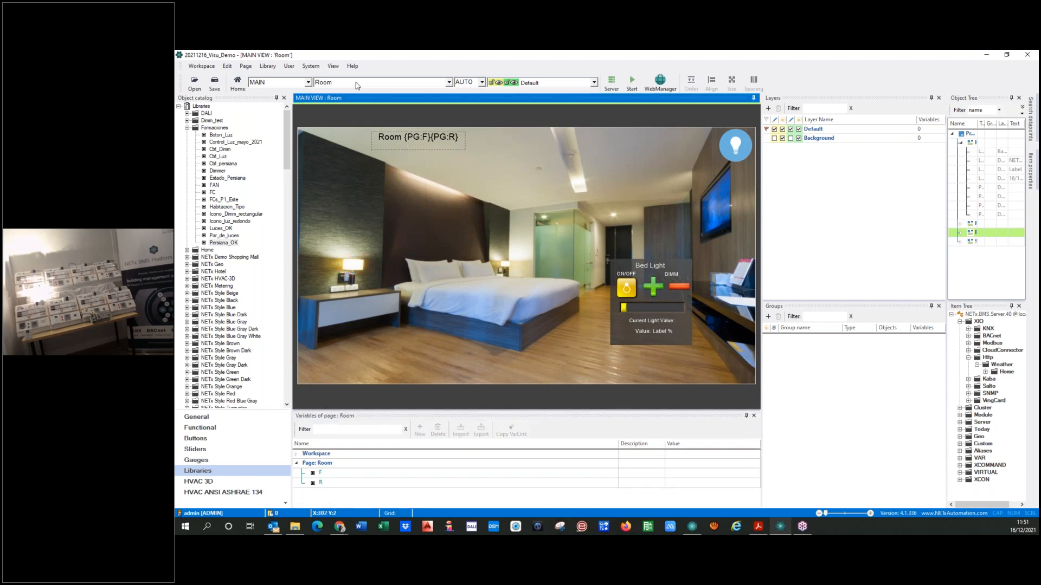
Run the visualization from the Home page, saving the workspace, and open Room 0104 on Floor 01
left_click(413, 83)
left_click(326, 93)
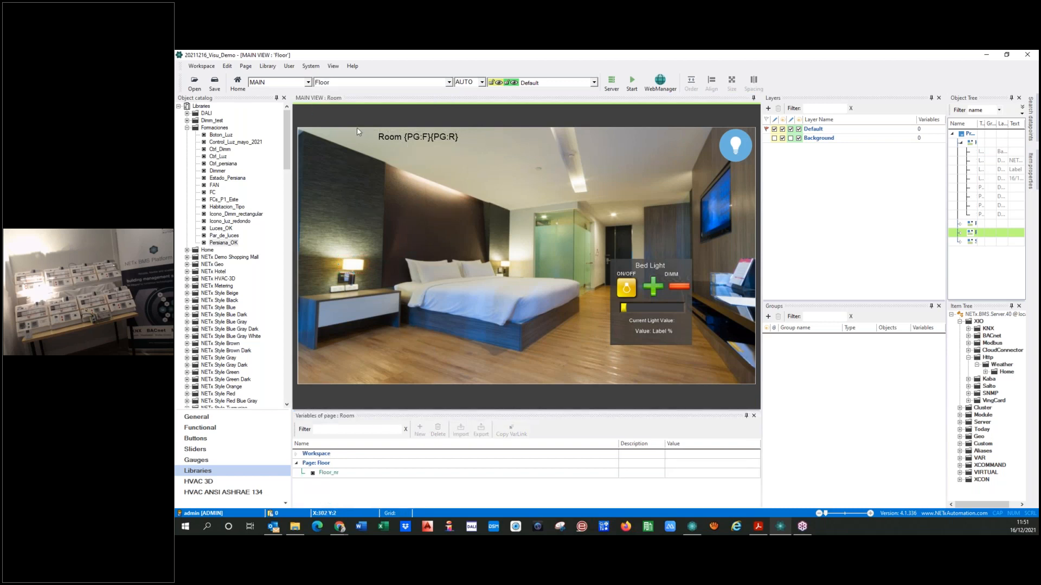
left_click(350, 82)
left_click(344, 102)
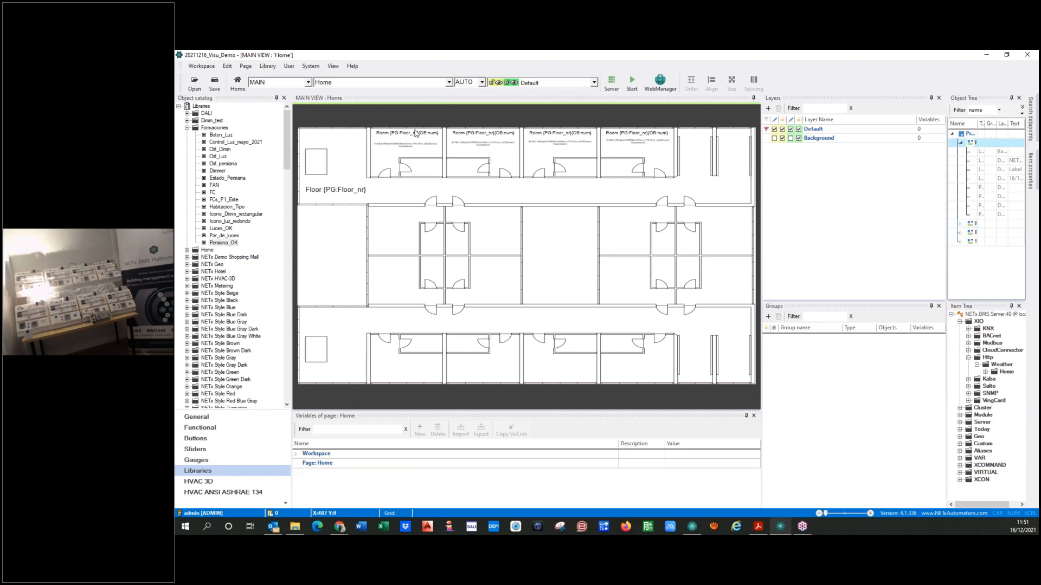
left_click(631, 81)
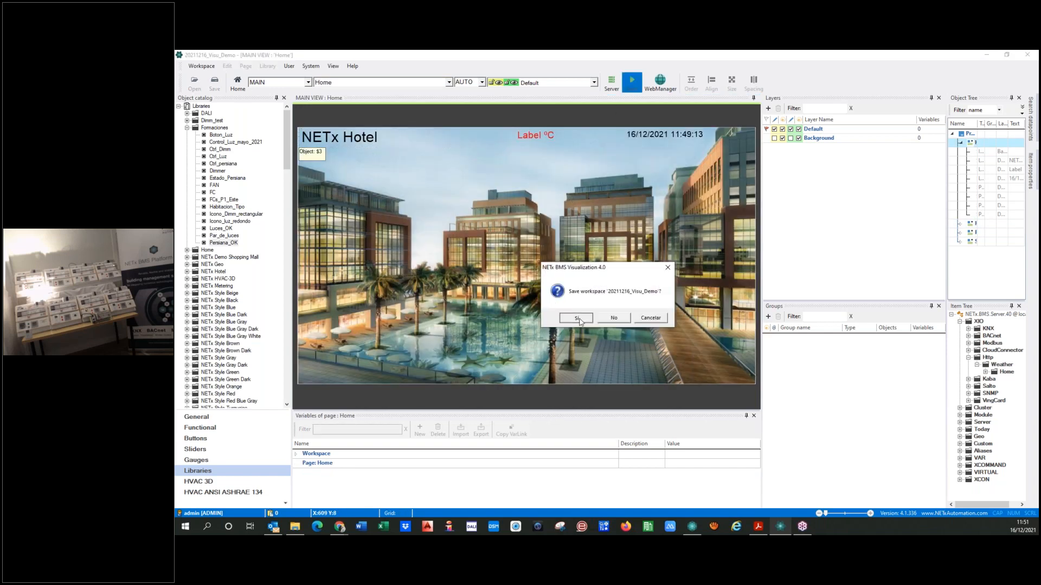
left_click(576, 317)
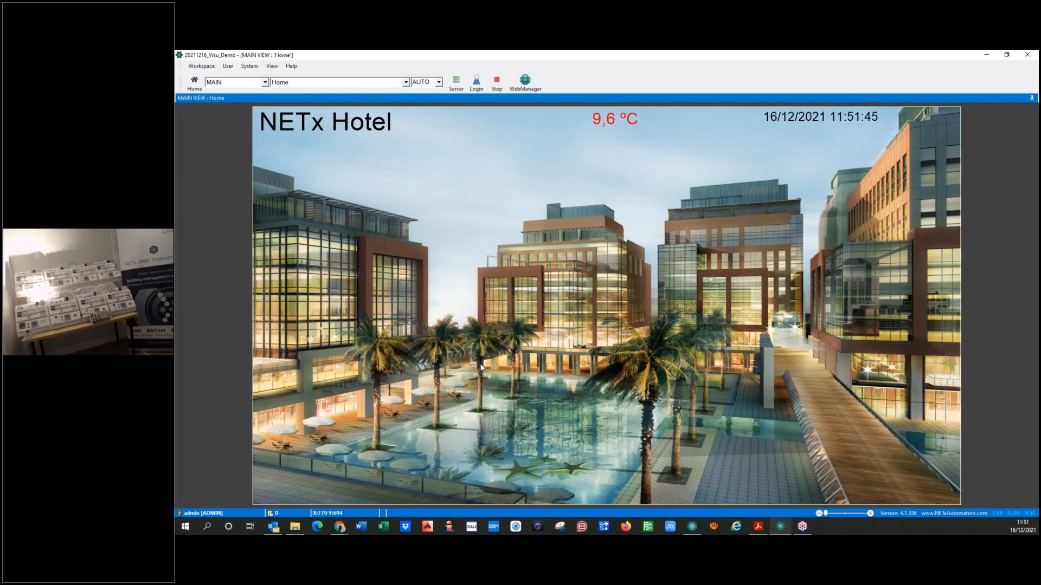
left_click(301, 368)
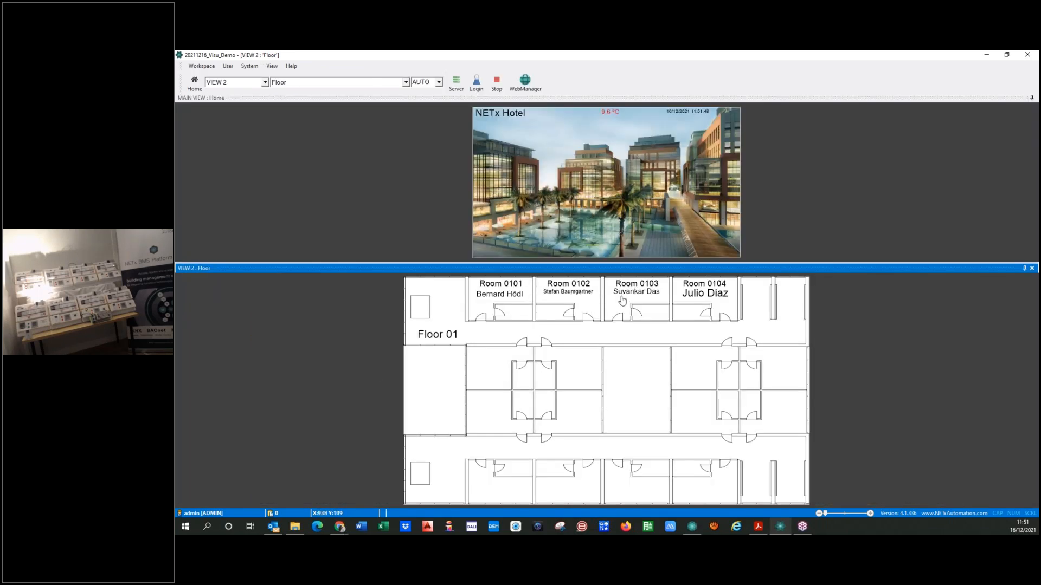
left_click(719, 299)
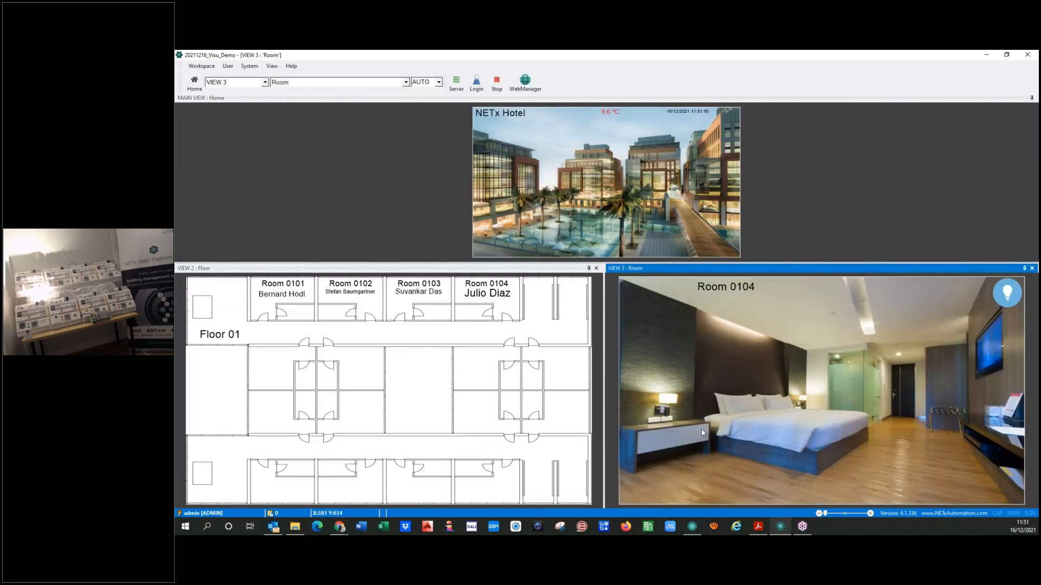
Test the room's light circuits by opening their control popup in Room 0104 and switching the light on and off
left_click(732, 330)
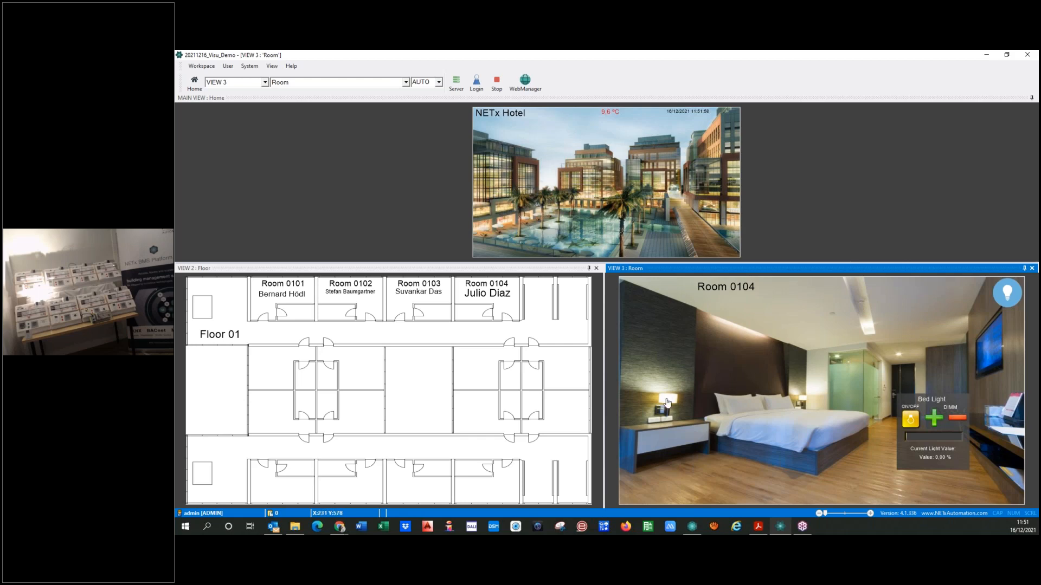
left_click(912, 418)
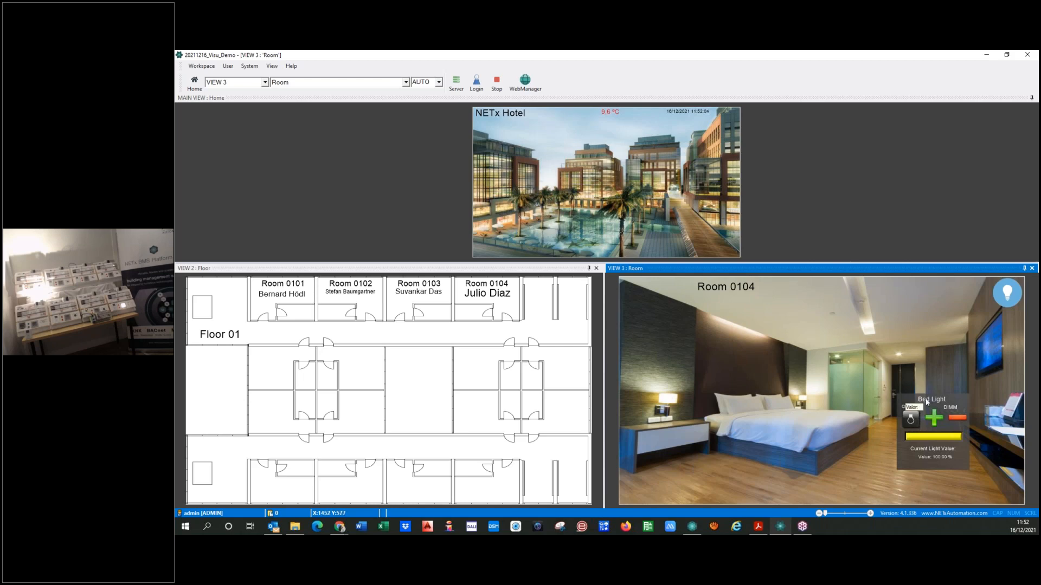
left_click(913, 422)
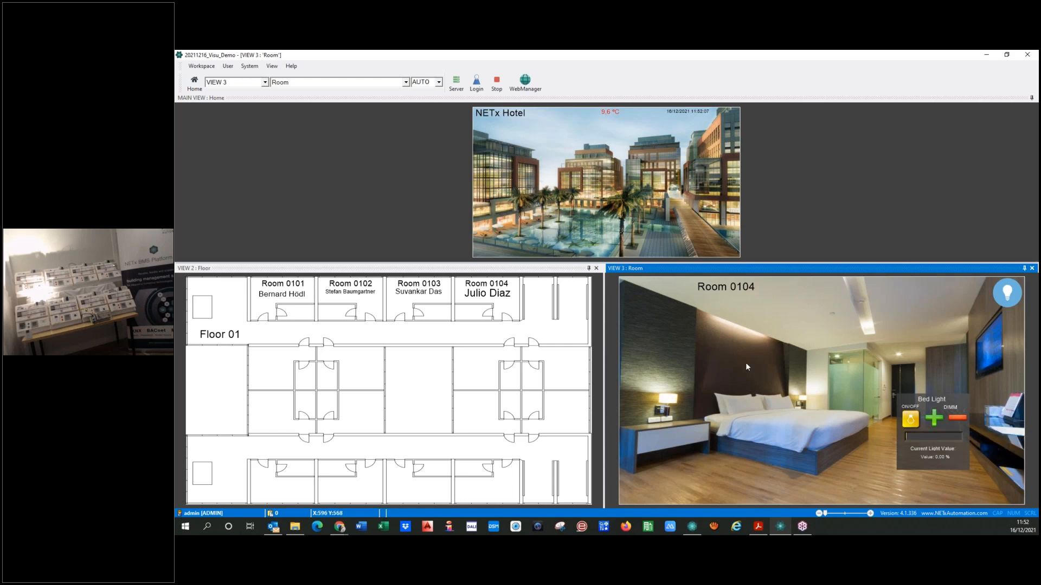
left_click(910, 419)
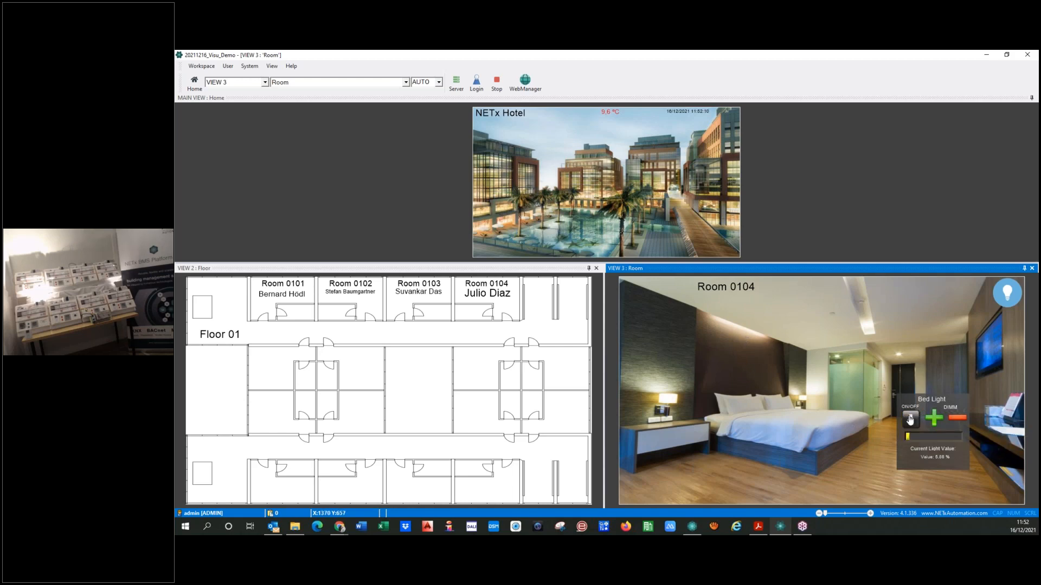
left_click(910, 418)
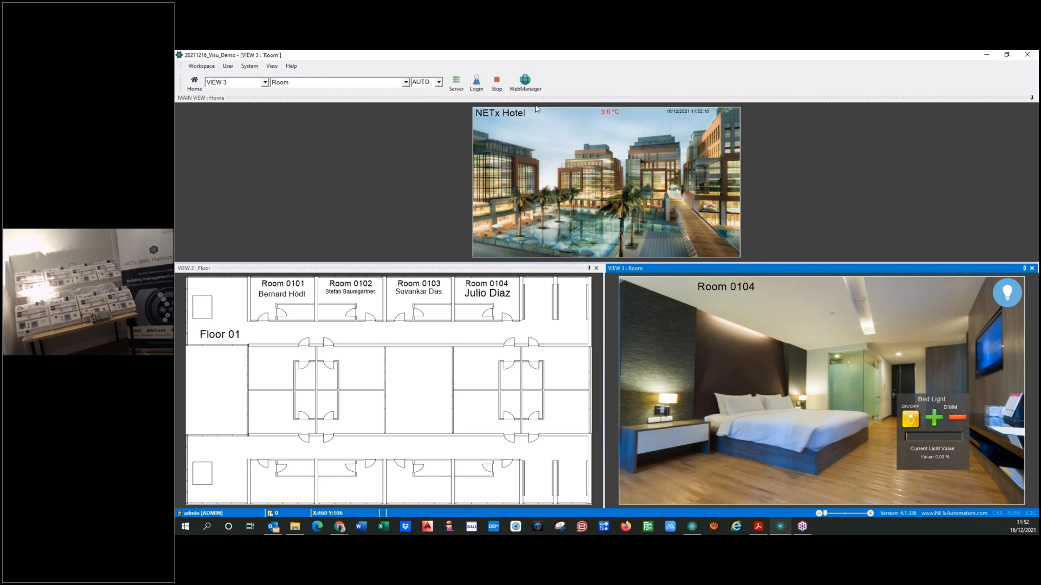
Stop the running visualization and open the Room page for editing
left_click(496, 82)
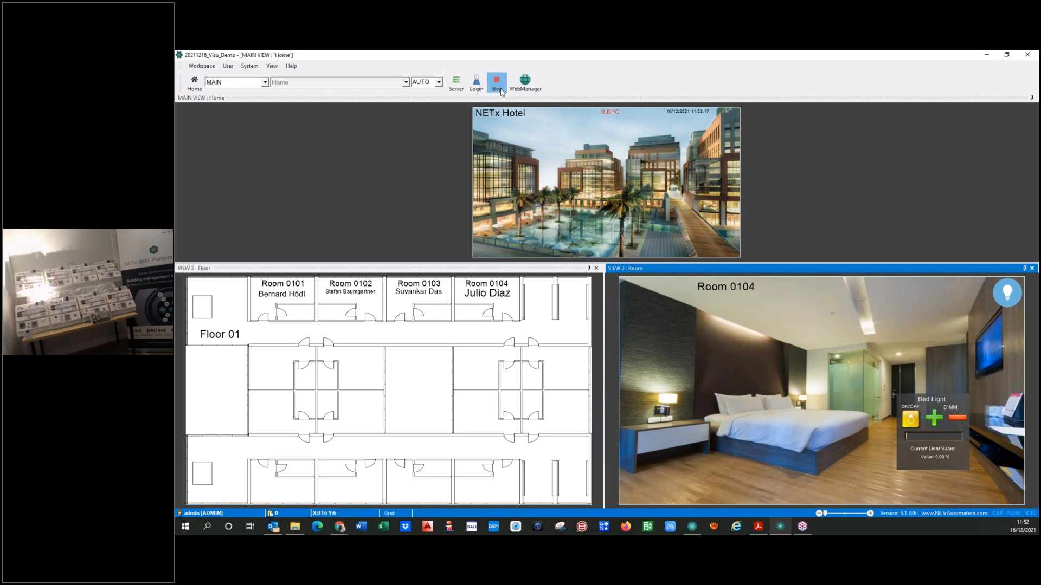
left_click(423, 85)
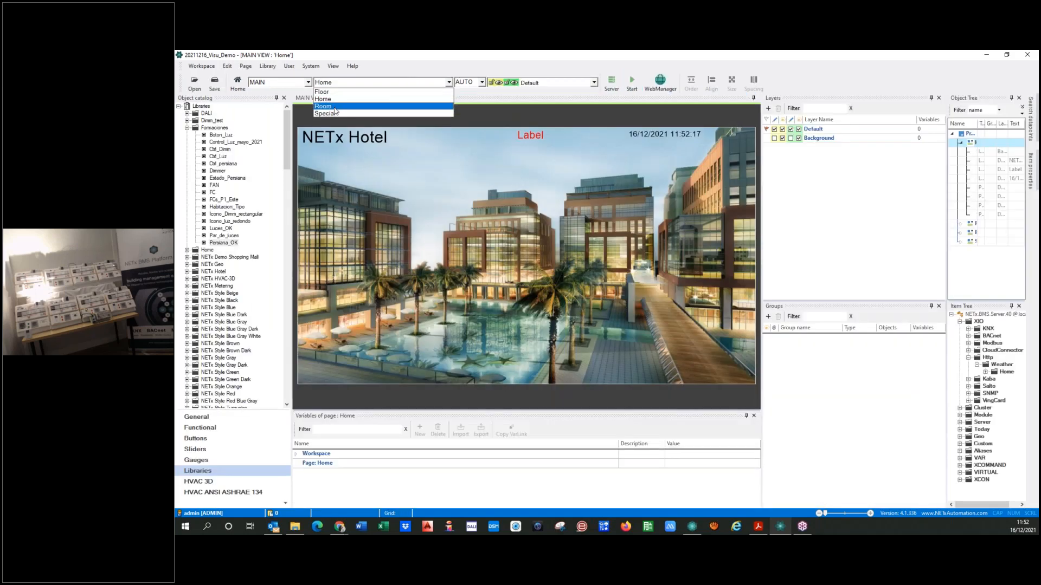
left_click(336, 106)
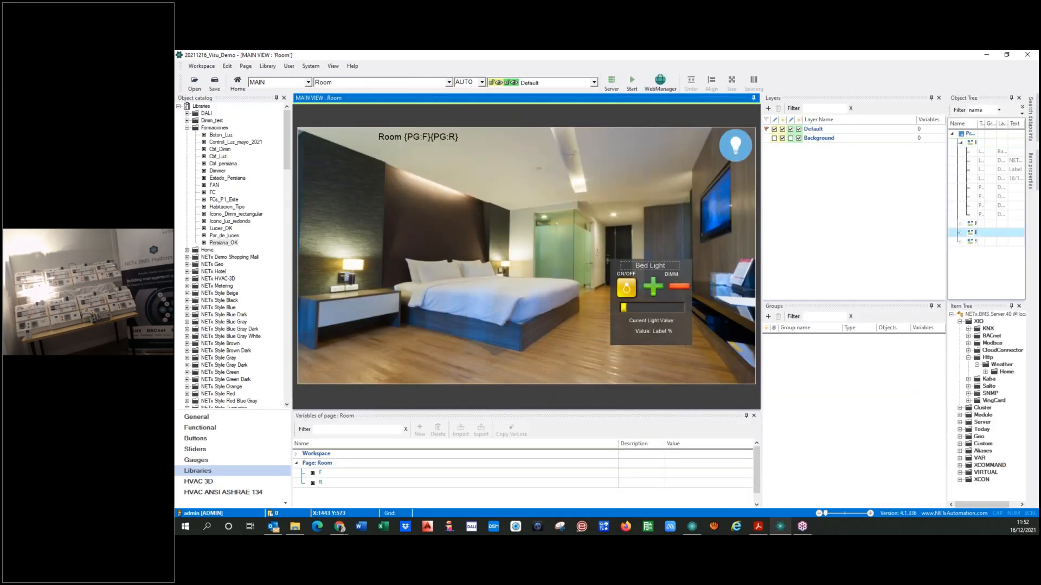
Replace "Bed" in the dimmer popup's title label with the Dimm group's name variable, making the text "{GR:name} Light"
double_click(653, 273)
left_click(560, 167)
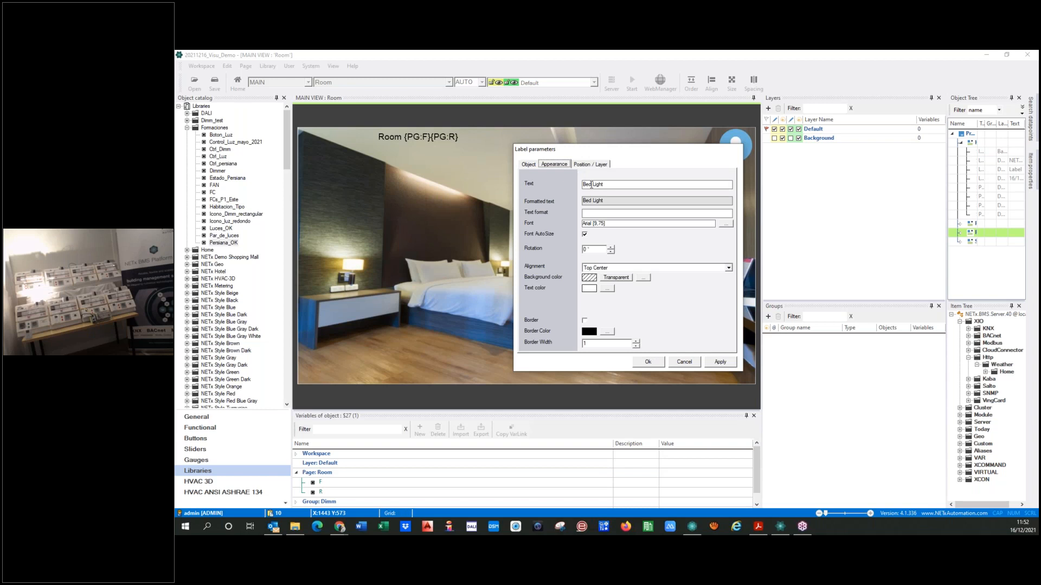
key("shift+Home")
scroll(313, 494, "down", 1)
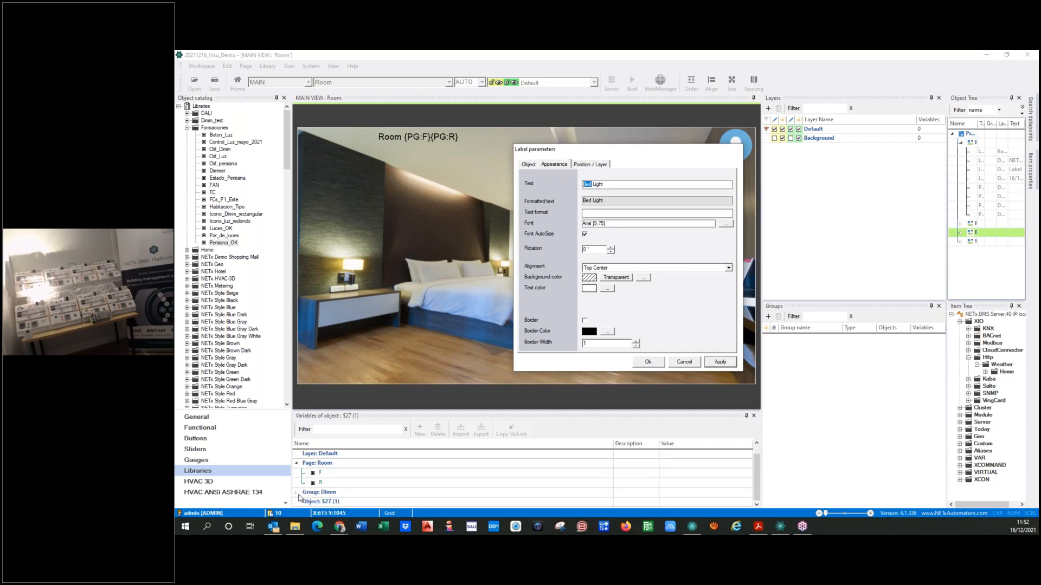
left_click(297, 493)
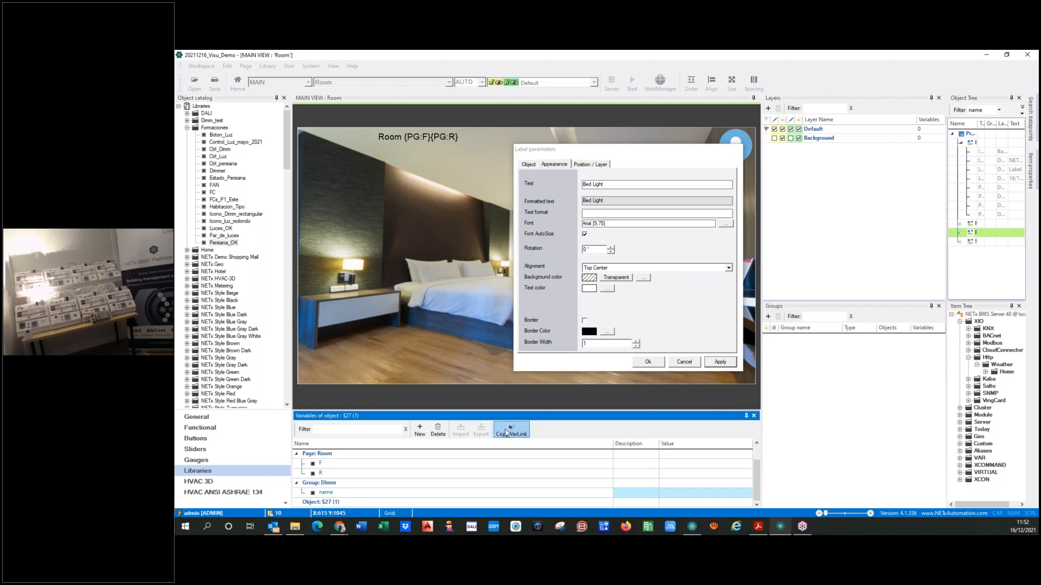
left_click(608, 214)
key("BackSpace")
key("BackSpace")
key("BackSpace")
type("{GR:name}")
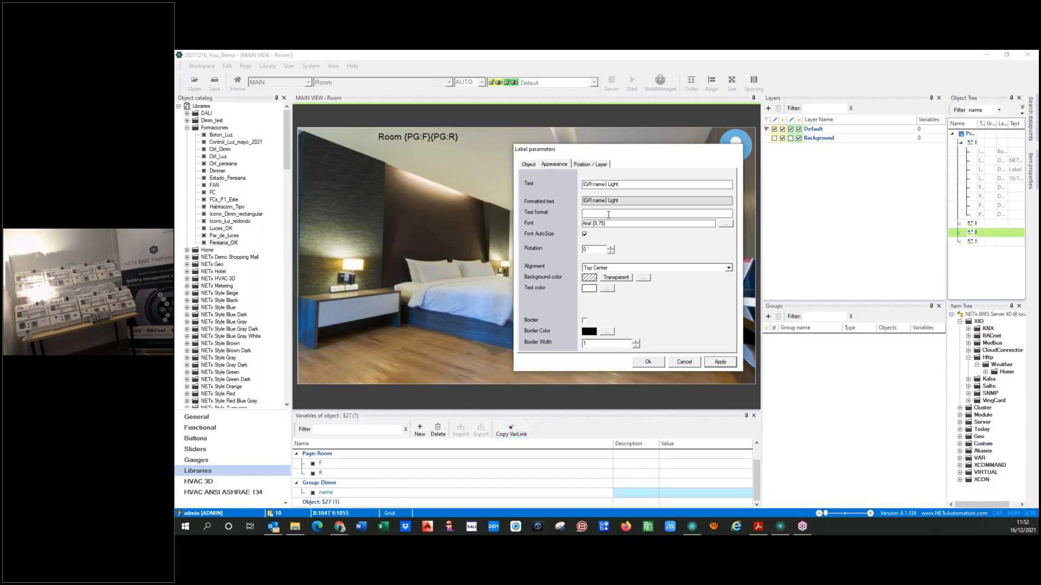
left_click(648, 363)
Run the visualization from the Home page and open Room 0104 from the Floor 01 plan
left_click(448, 82)
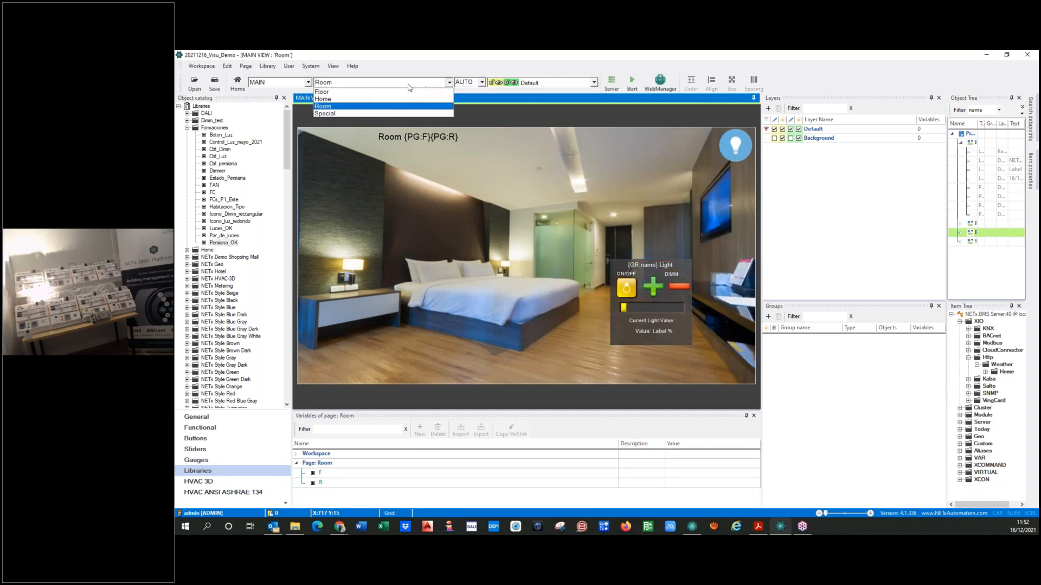
left_click(323, 99)
left_click(631, 81)
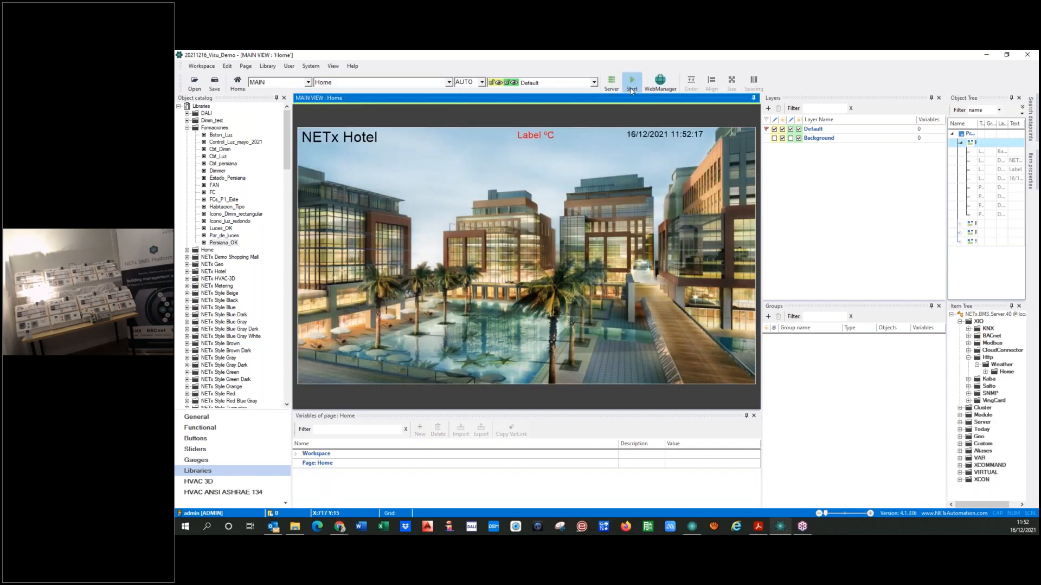
left_click(577, 319)
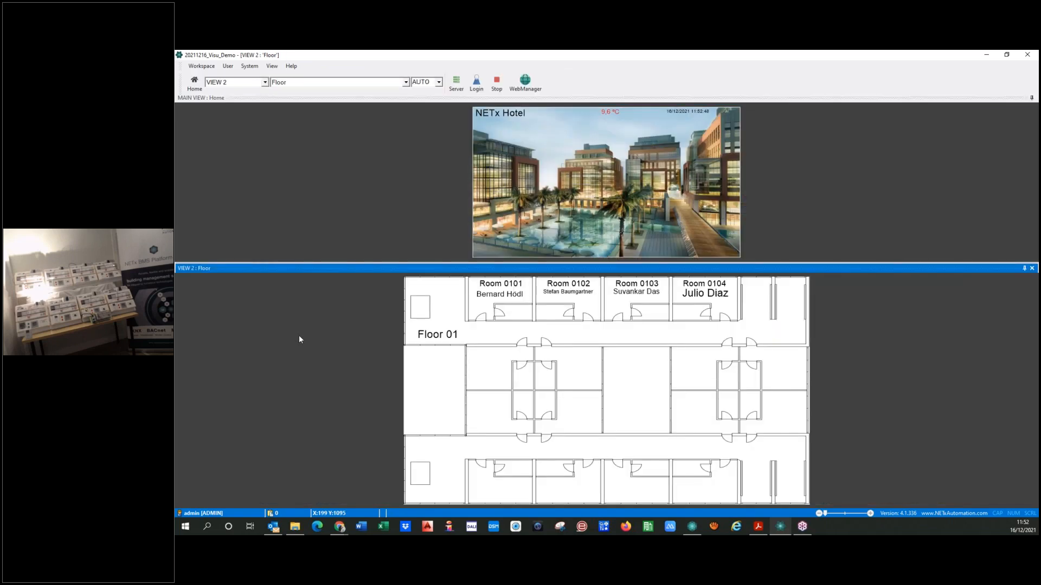
left_click(711, 316)
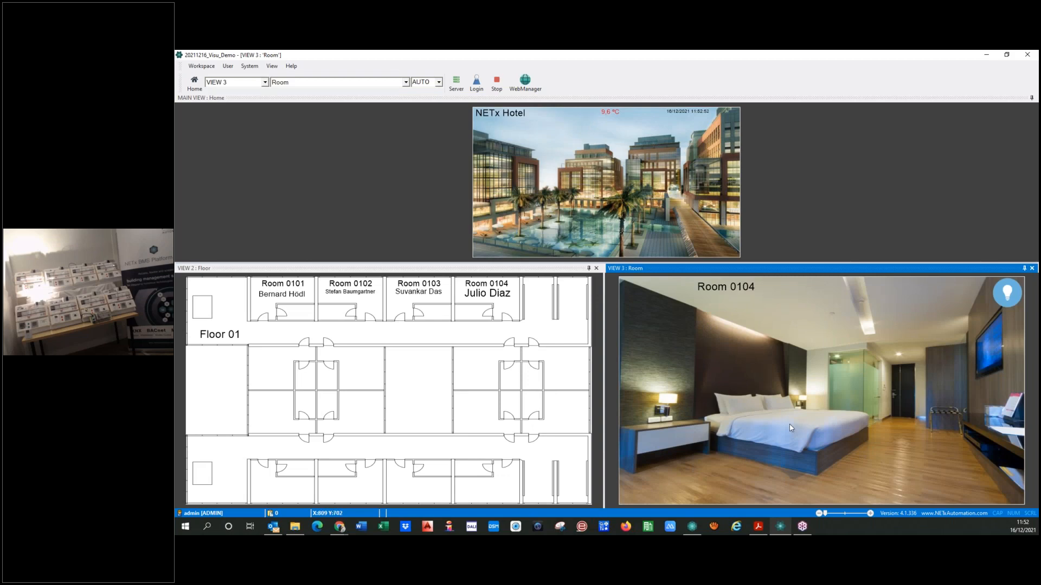
Open the light popup for the ceiling, hall, bathroom, left and right lights in turn to check each popup's title
left_click(744, 332)
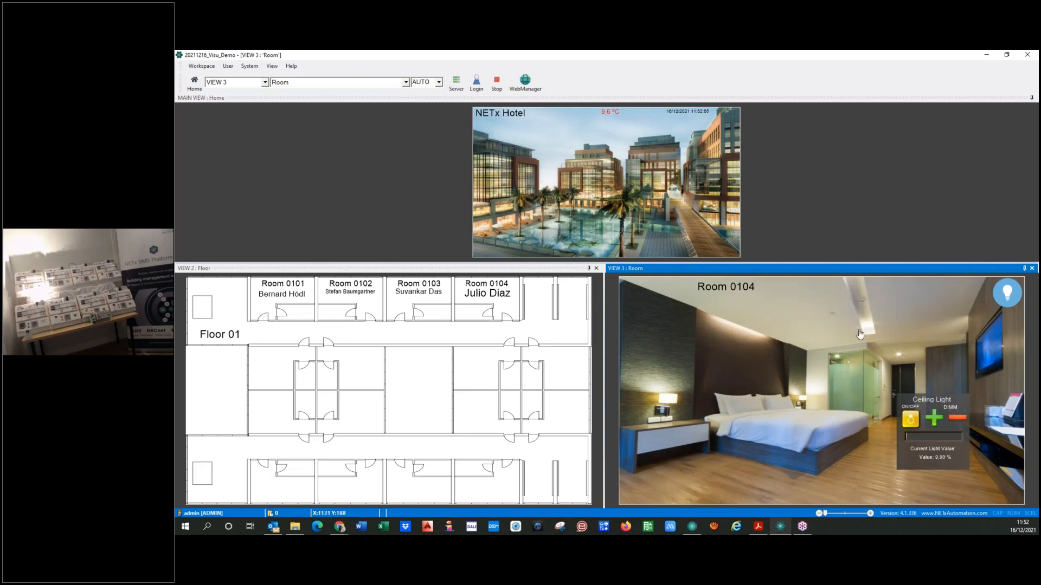
left_click(900, 359)
left_click(837, 362)
left_click(803, 402)
left_click(669, 403)
Test the on/off control of the right, left, bathroom and hall lights from their popups
left_click(910, 419)
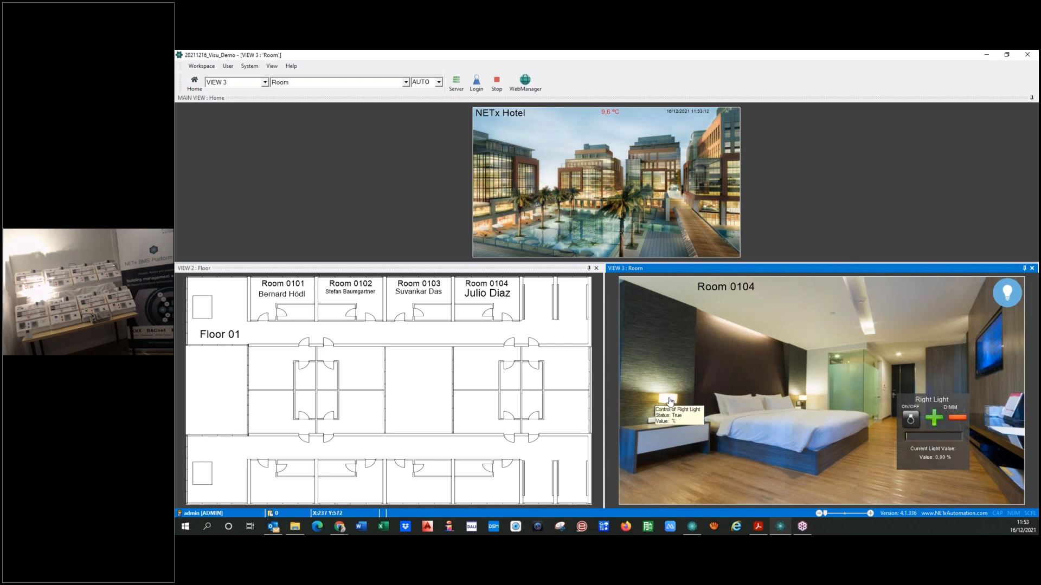
left_click(910, 420)
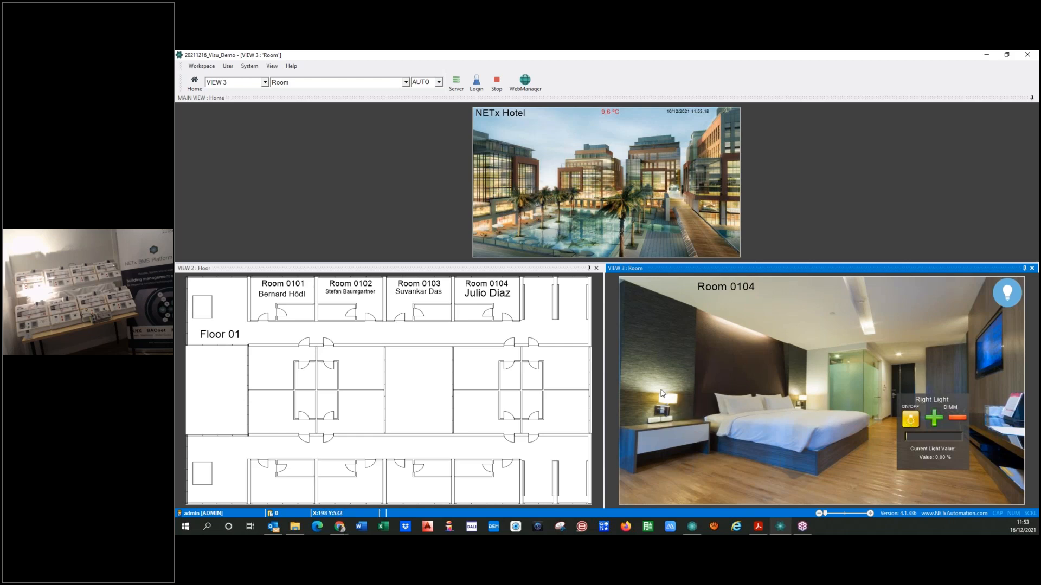
left_click(803, 402)
left_click(911, 420)
left_click(838, 360)
left_click(911, 419)
left_click(910, 419)
left_click(901, 358)
left_click(911, 421)
left_click(911, 421)
Stop the visualization and place the Persiana_OK object from the Formaciones library over the bed on the Room page
left_click(495, 84)
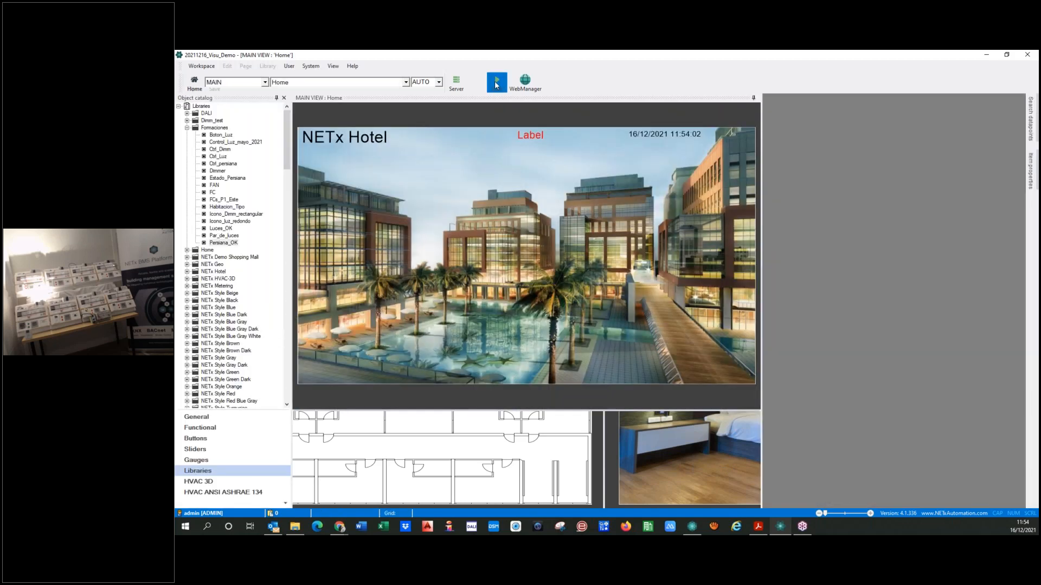
left_click(449, 82)
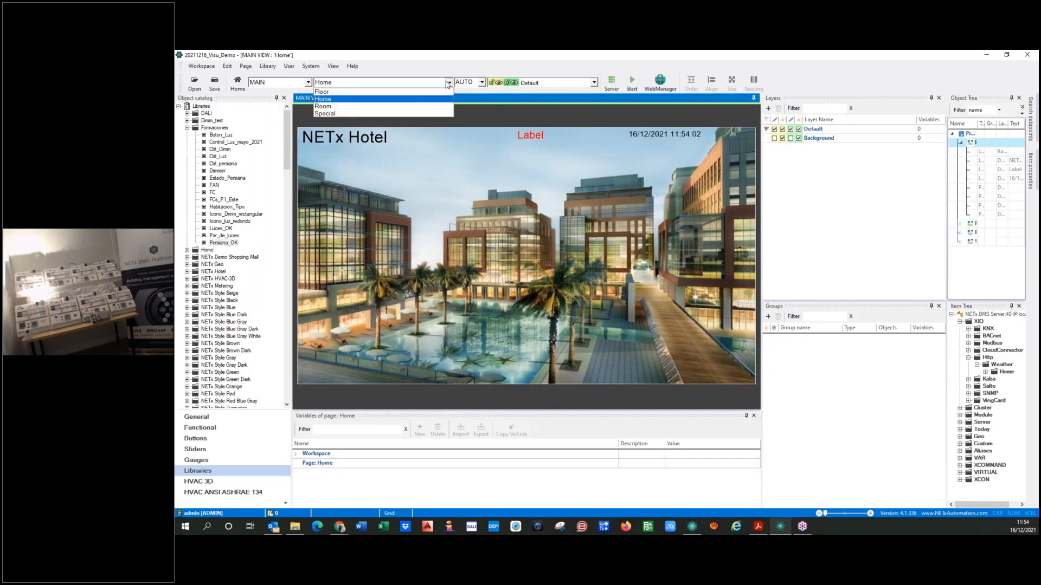
left_click(324, 106)
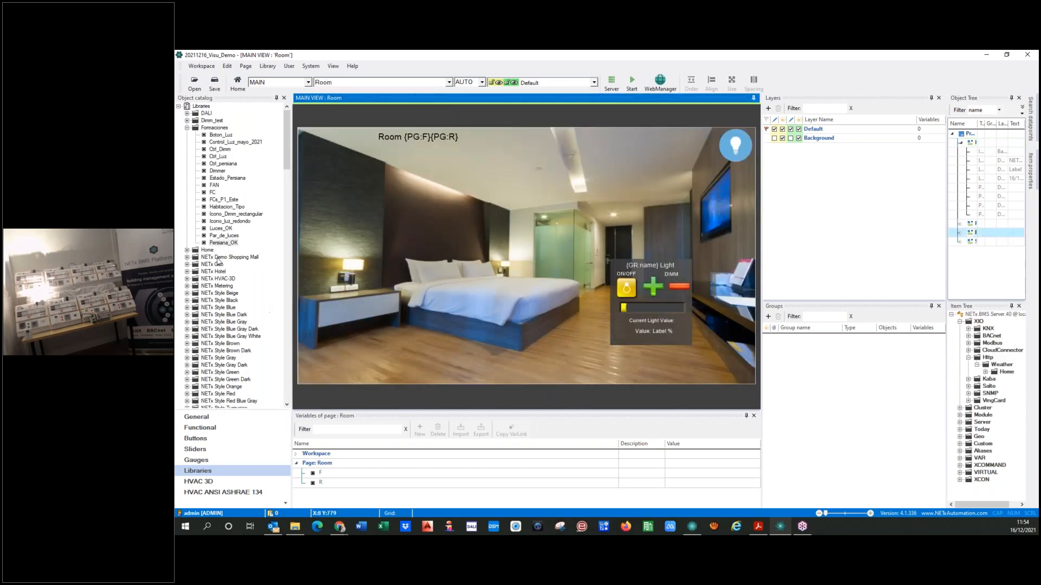
left_click_drag(219, 243, 454, 270)
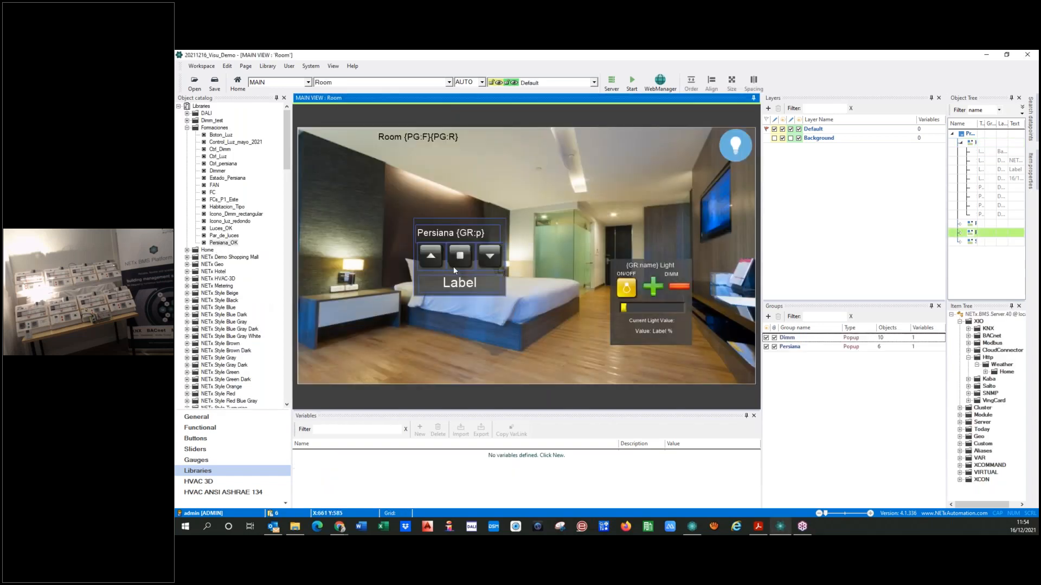
Change the shutter control's title label text to "Shutter {GR:s}"
double_click(432, 237)
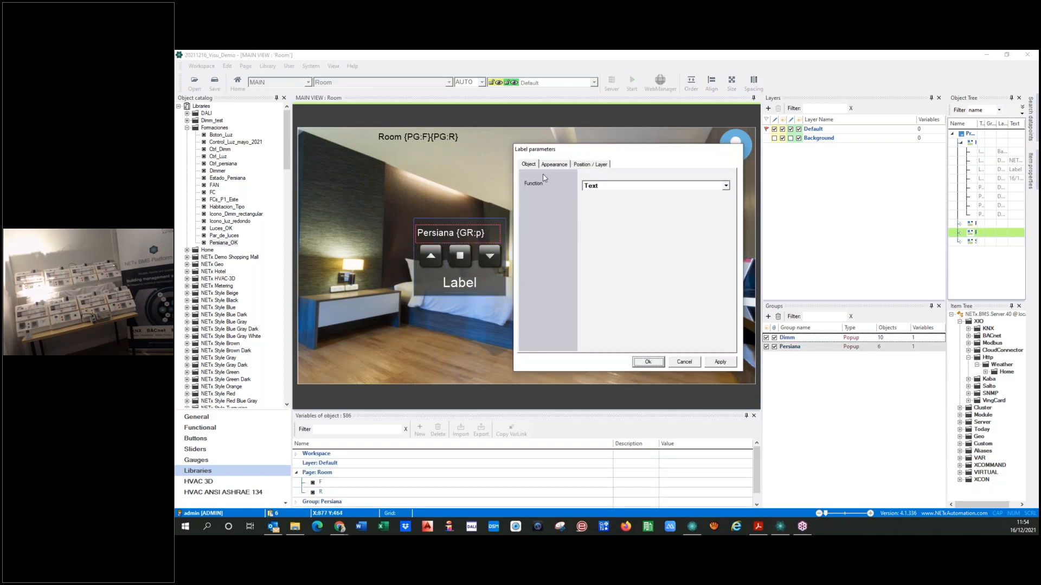
left_click(552, 165)
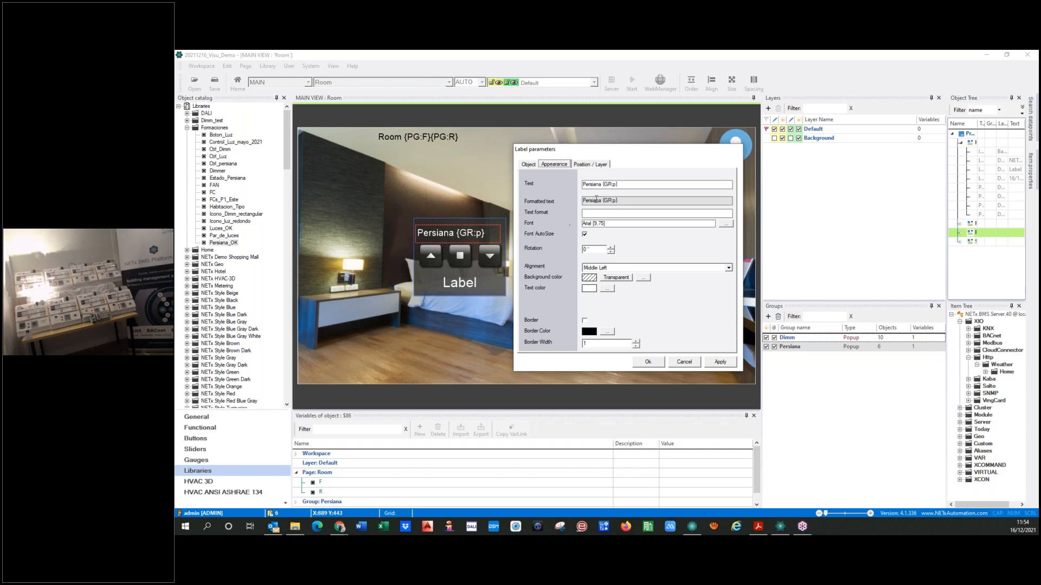
left_click(584, 184)
key("Delete")
key("Delete")
key("Delete")
type("Shutter")
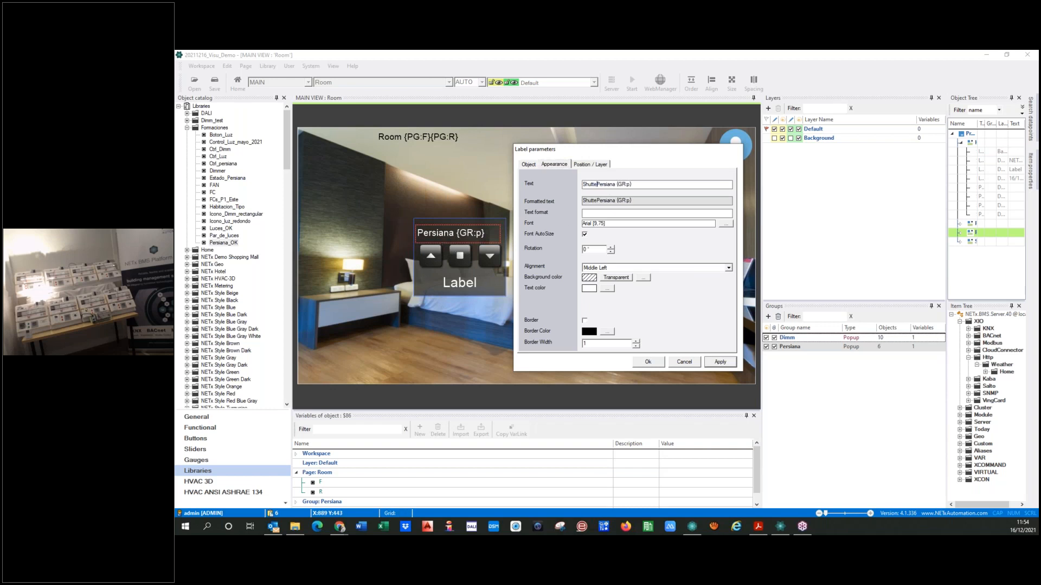
key("Delete")
key("Delete")
key("Delete")
key("Delete")
key("Delete")
left_click(720, 363)
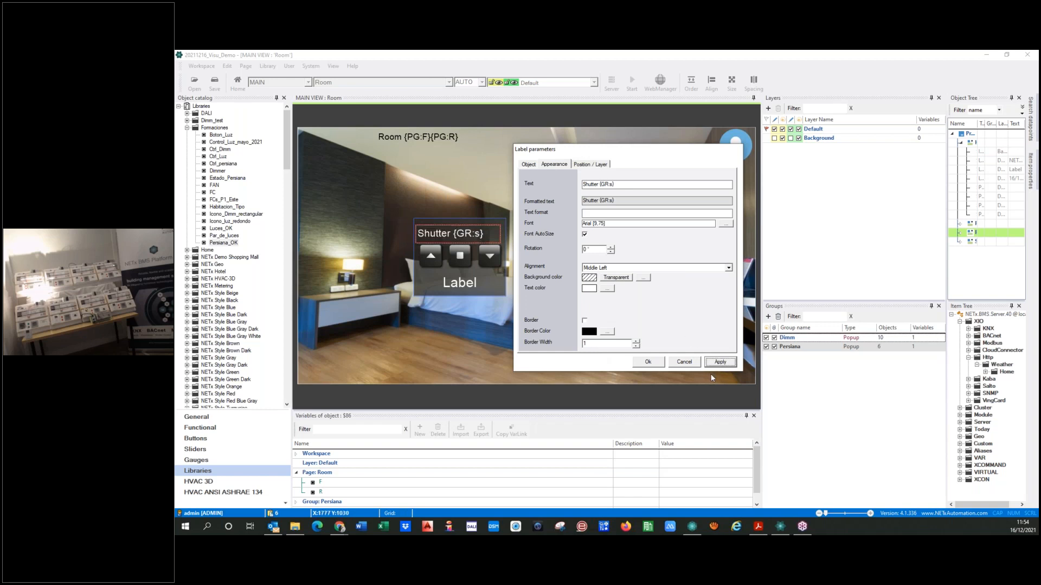
left_click(647, 368)
Move the shutter control nearer the light popup and rename its Persiana group to Shutter
left_click_drag(424, 289, 494, 335)
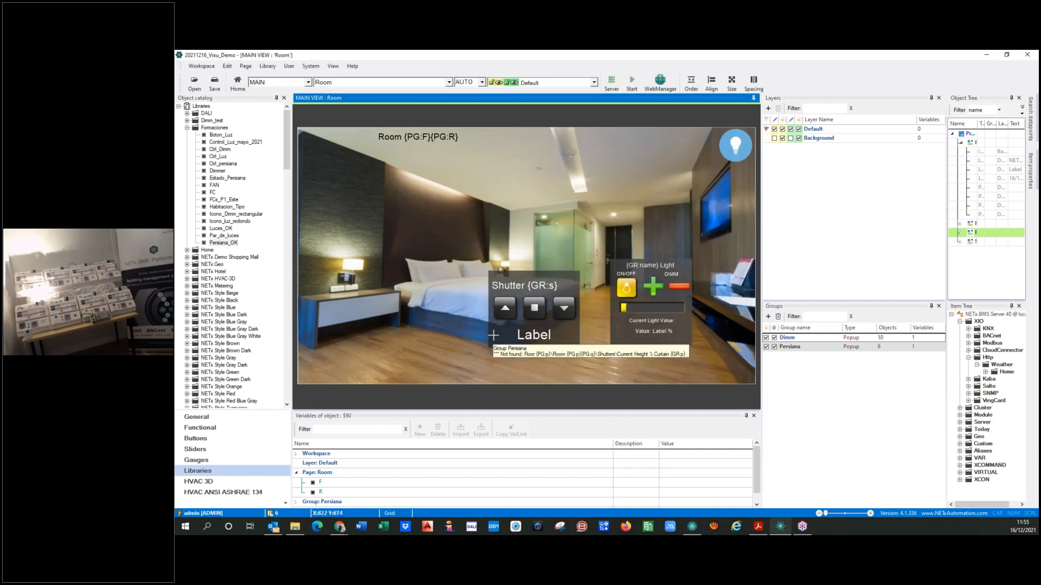
left_click(775, 347)
type("Shutter")
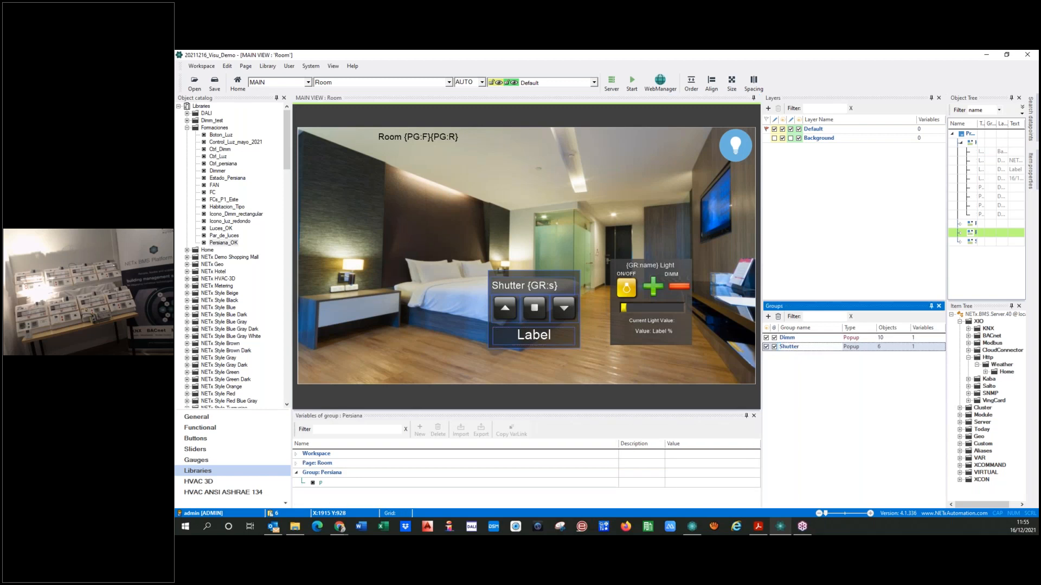
key("Return")
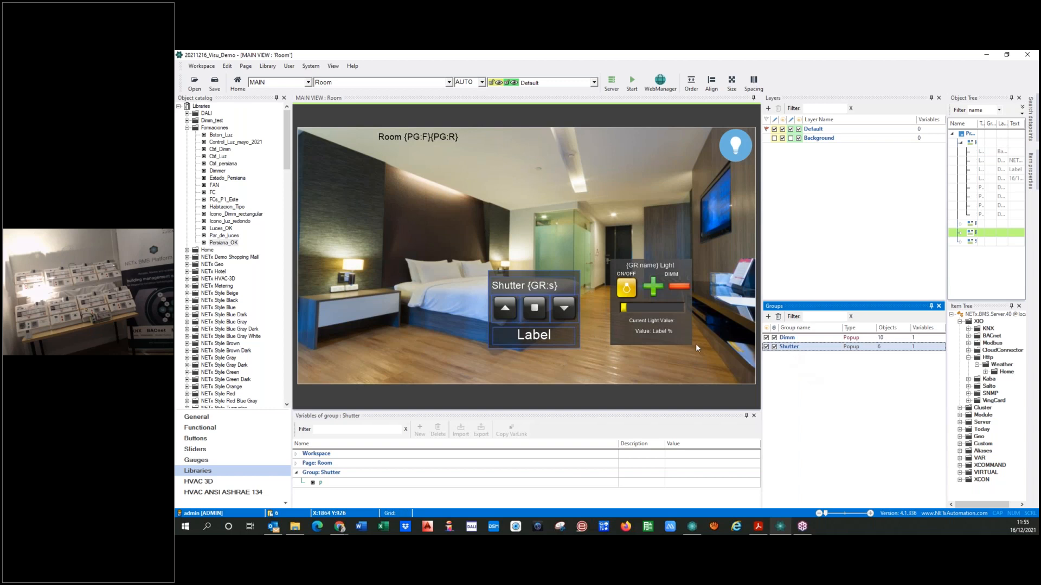
Position the shutter control over the same spot as the Dimm light popup, toggling group visibility to compare their places
left_click(520, 279)
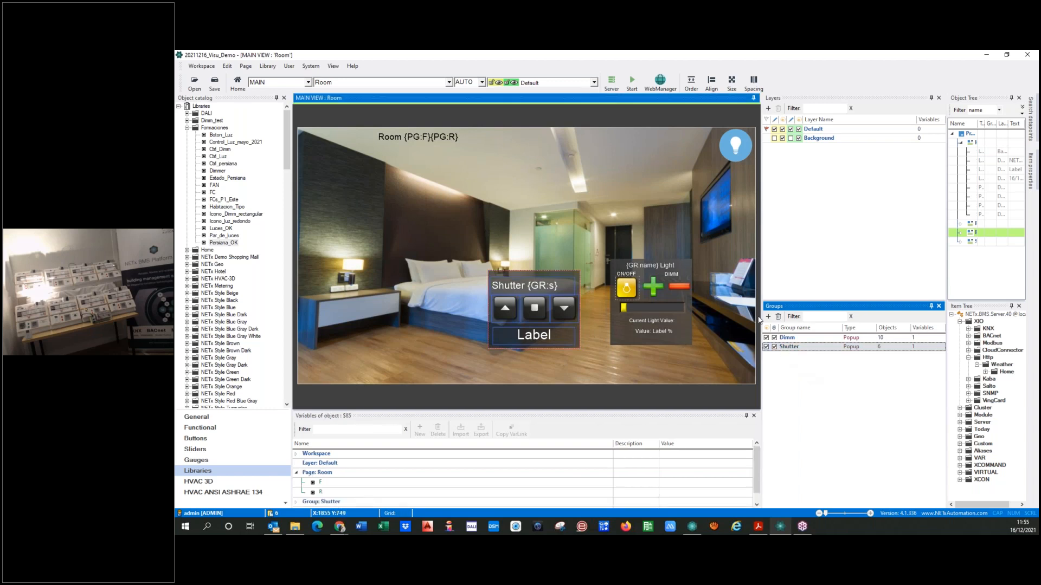
left_click(767, 339)
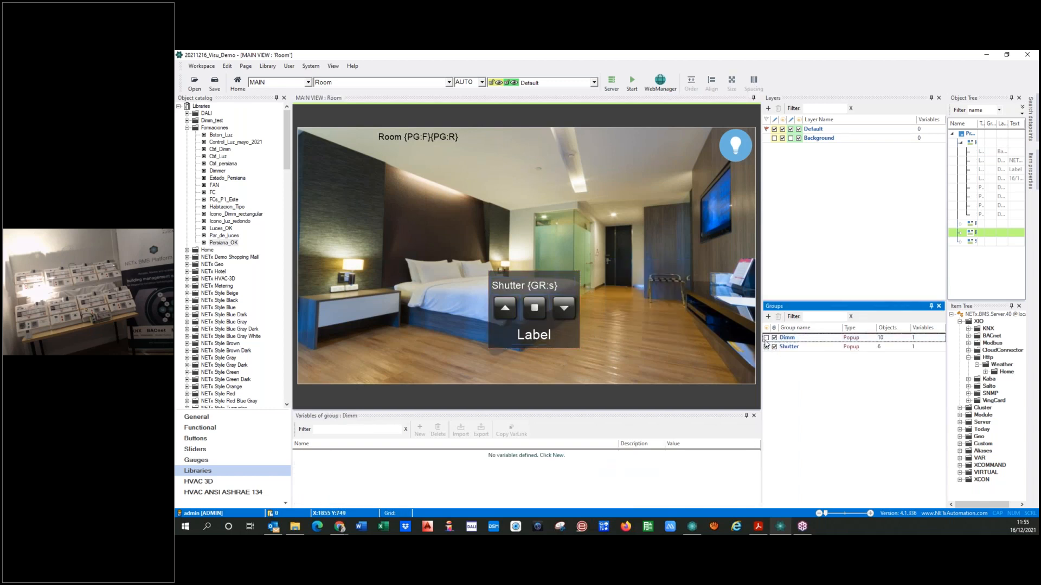
left_click(767, 347)
left_click(766, 348)
left_click_drag(544, 276, 633, 273)
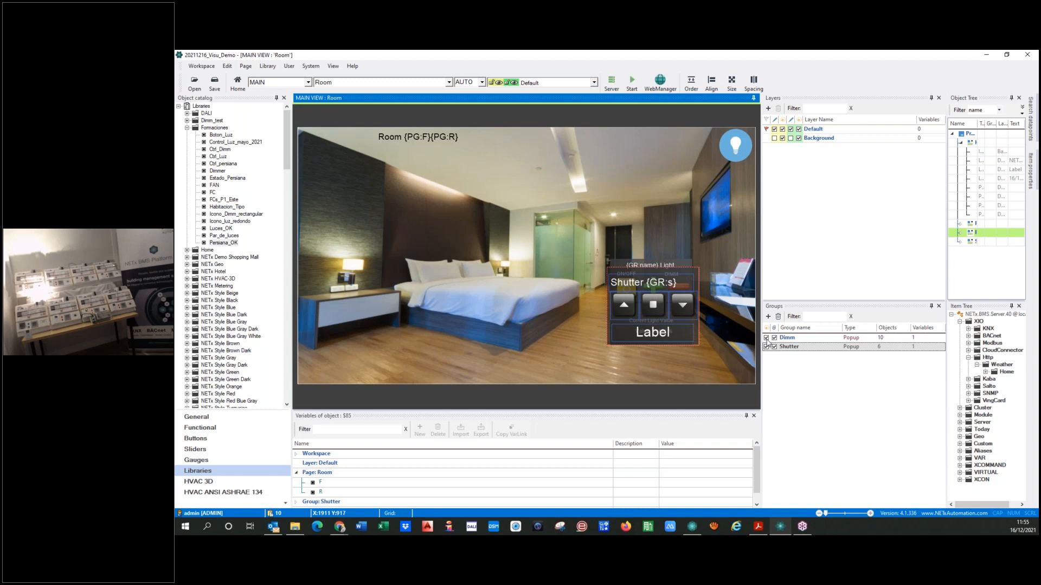
Check the shutter control with the Dimm group hidden, restore the Dimm group and hide the Shutter group
left_click(766, 338)
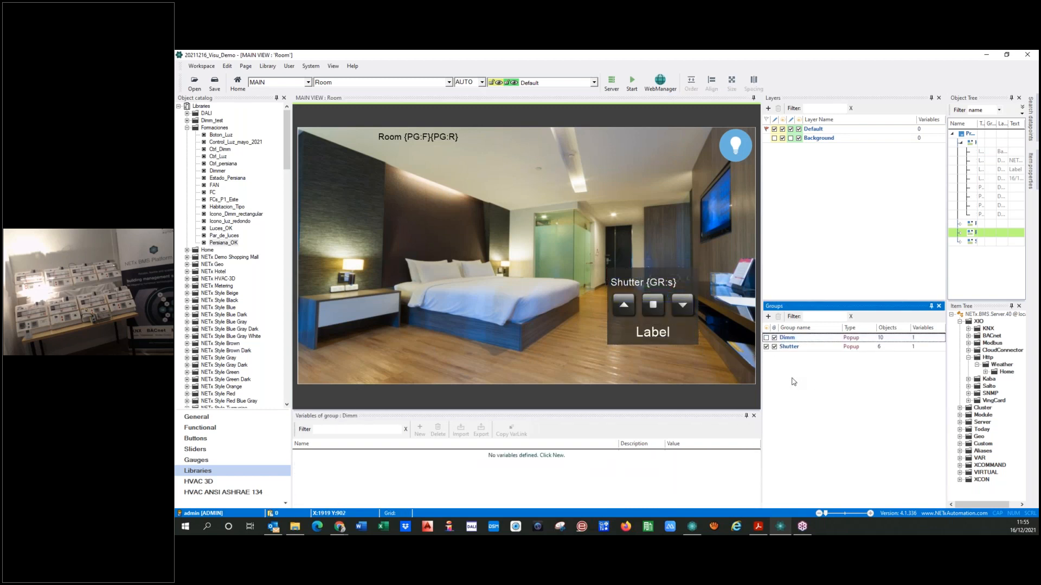
left_click(766, 338)
left_click(766, 347)
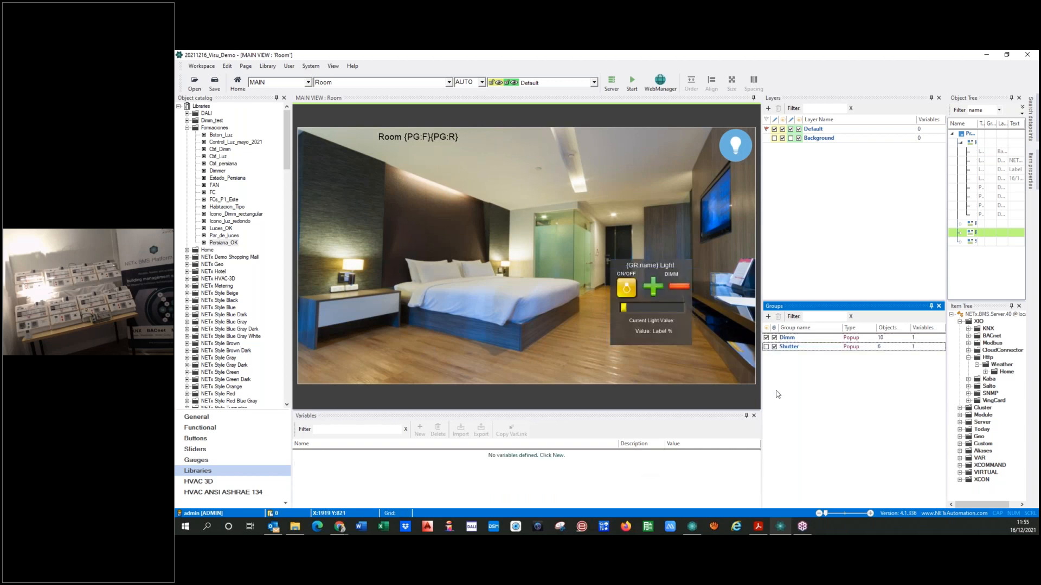
Show the Shutter group and hide the Dimm group on the Room page
left_click(766, 347)
left_click(765, 338)
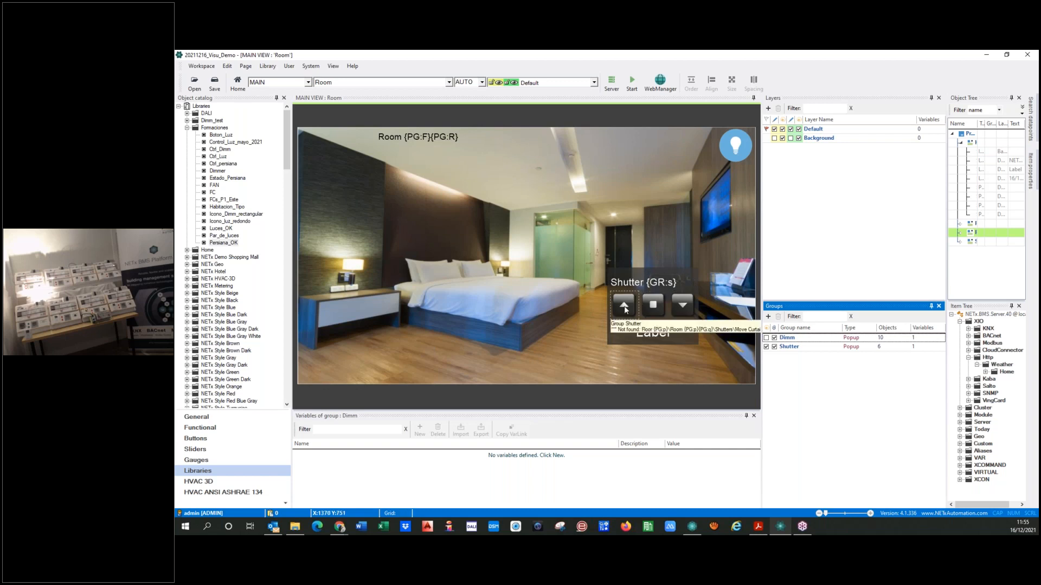
double_click(623, 306)
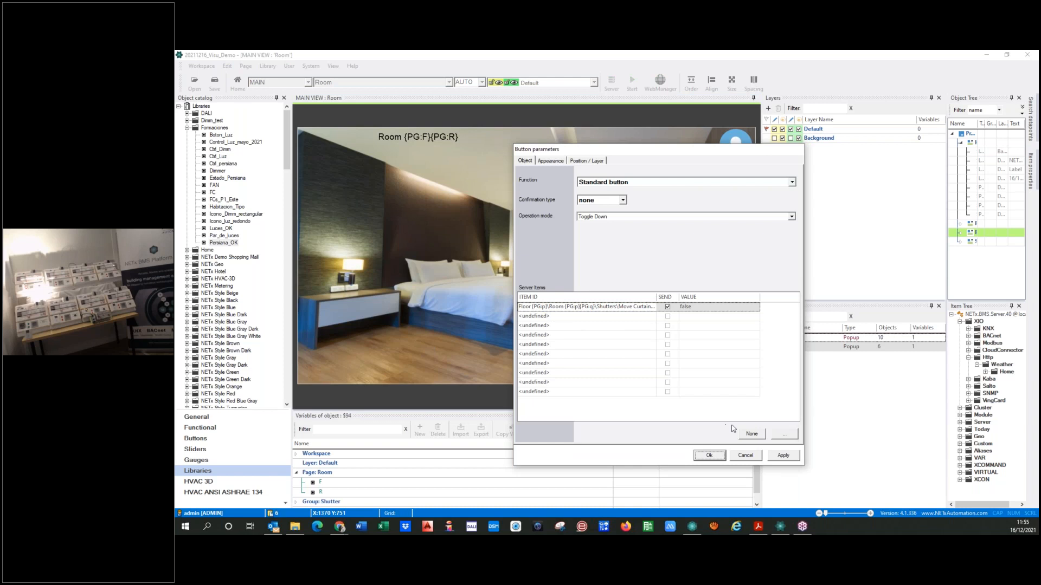
left_click(751, 433)
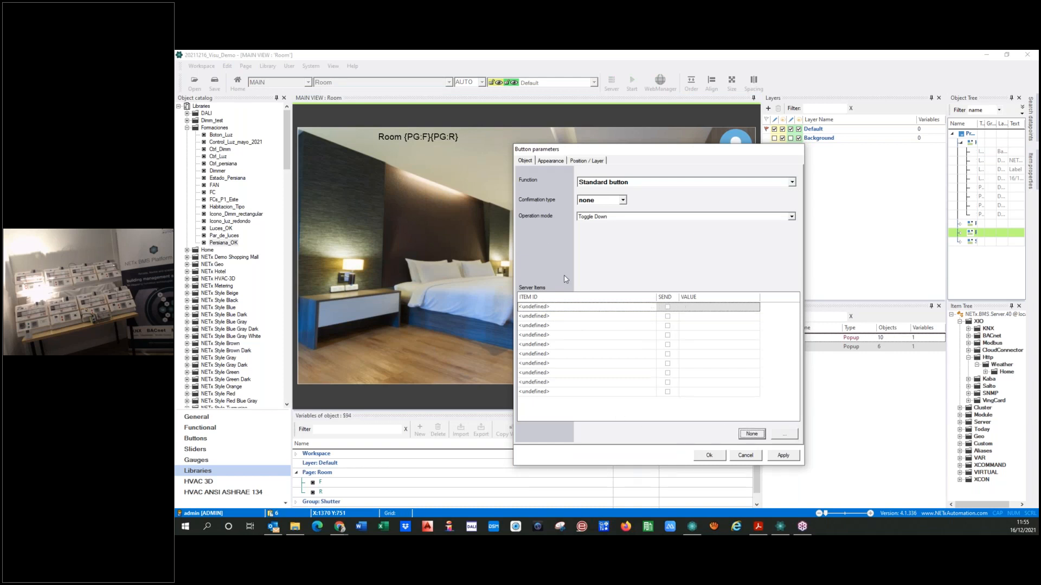
left_click(785, 433)
scroll(215, 310, "up", 3)
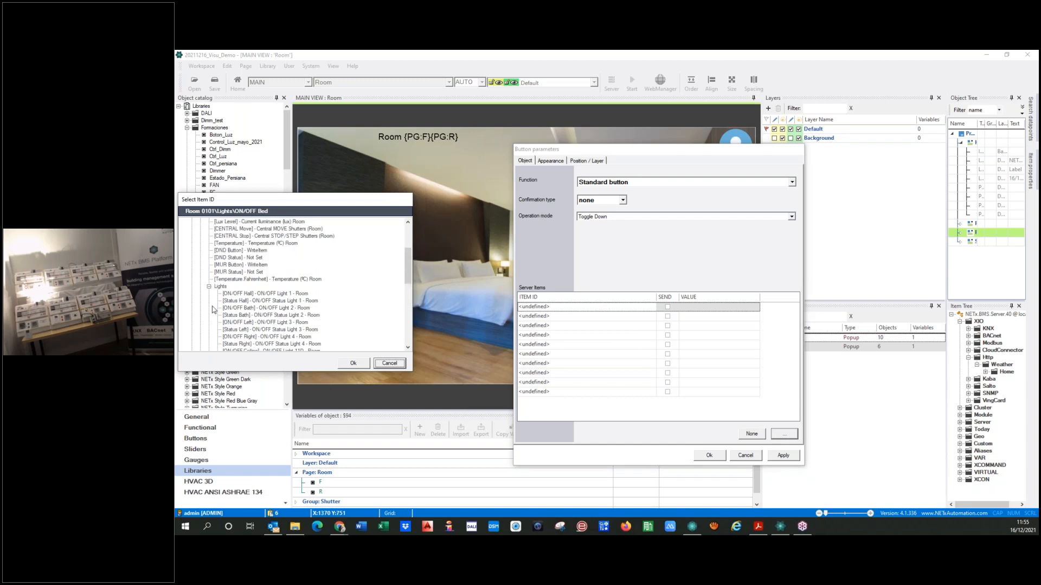
left_click(209, 286)
left_click(209, 294)
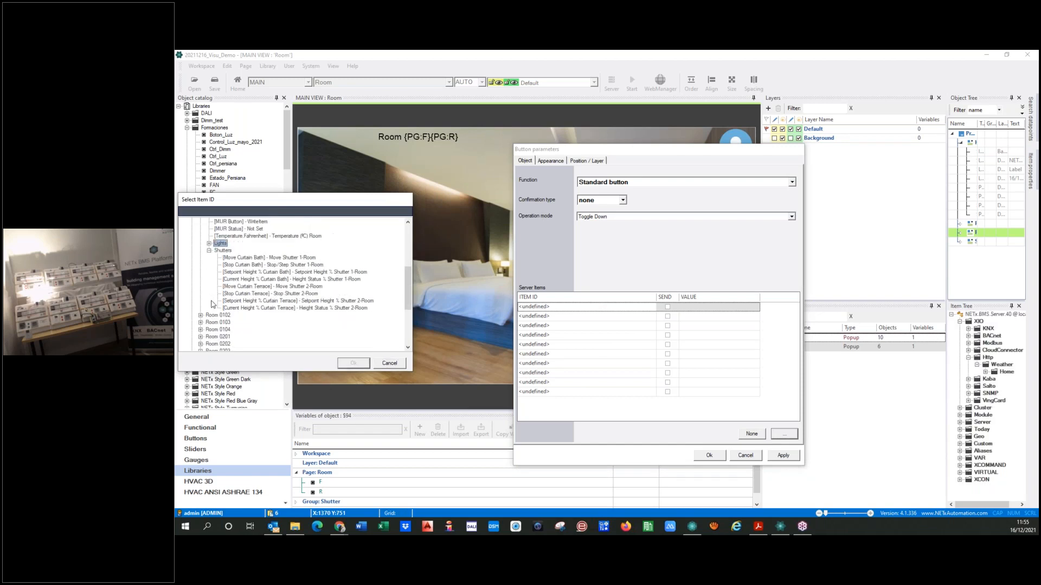
left_click(268, 259)
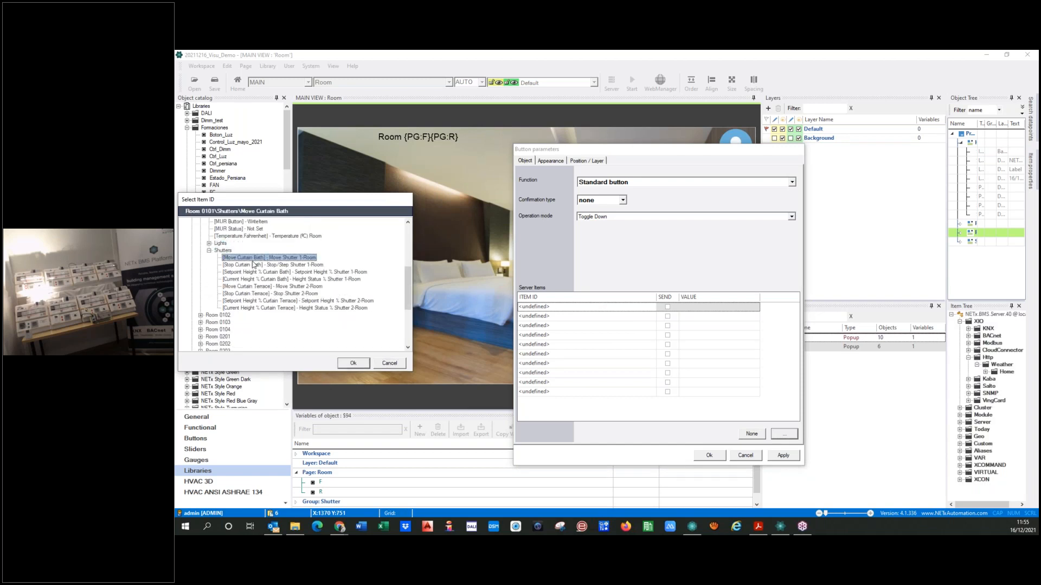
left_click(353, 363)
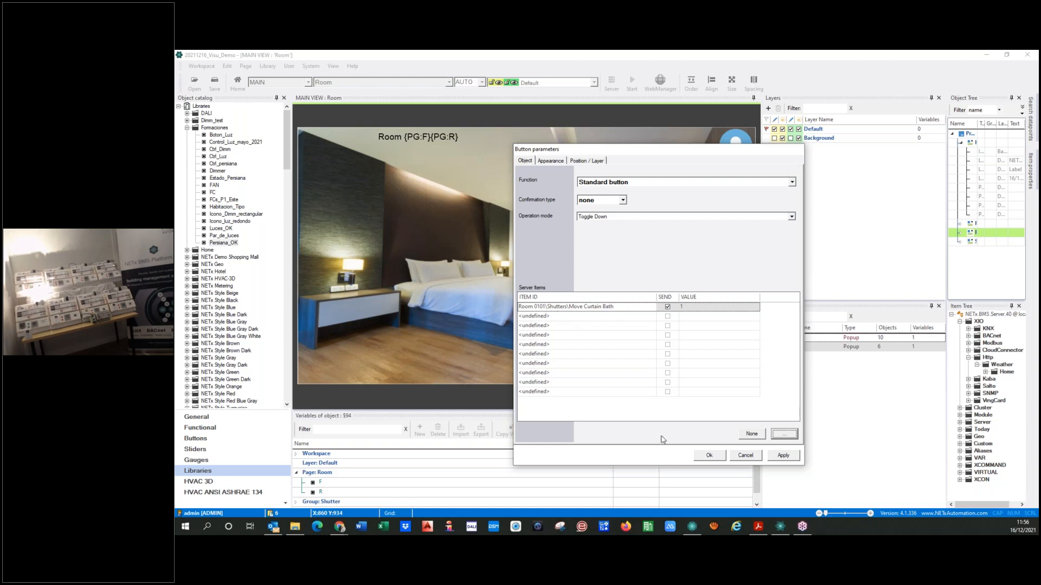
left_click(784, 433)
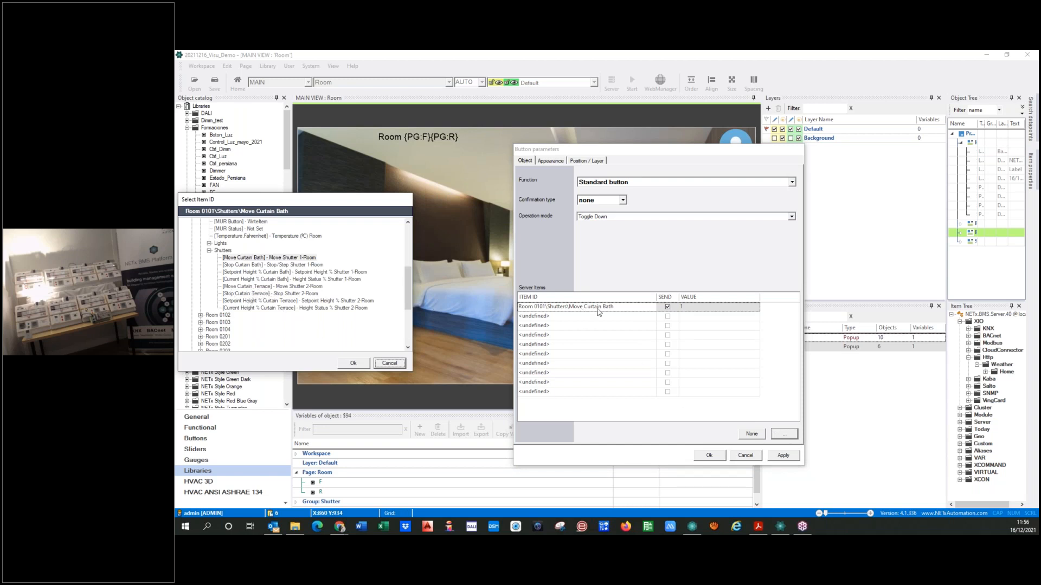
left_click(389, 363)
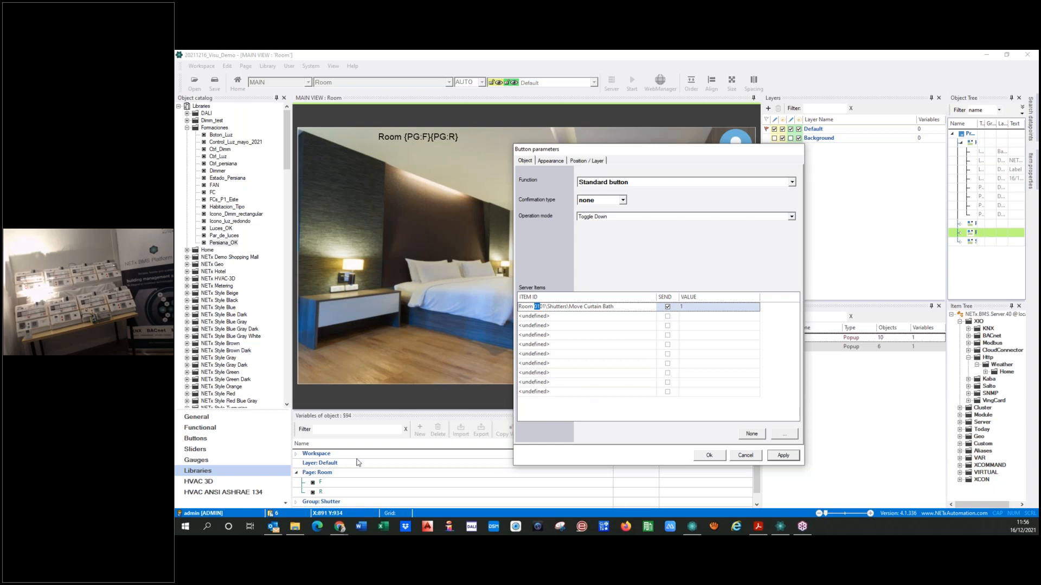
left_click(745, 455)
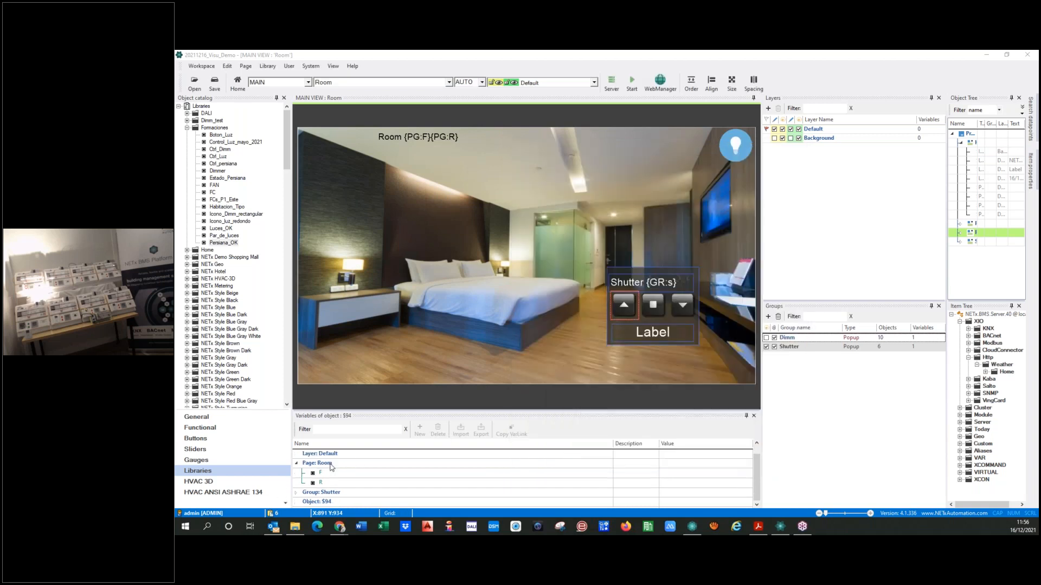
Set the name of the Shutter group's variable to "s"
left_click(297, 493)
left_click(328, 494)
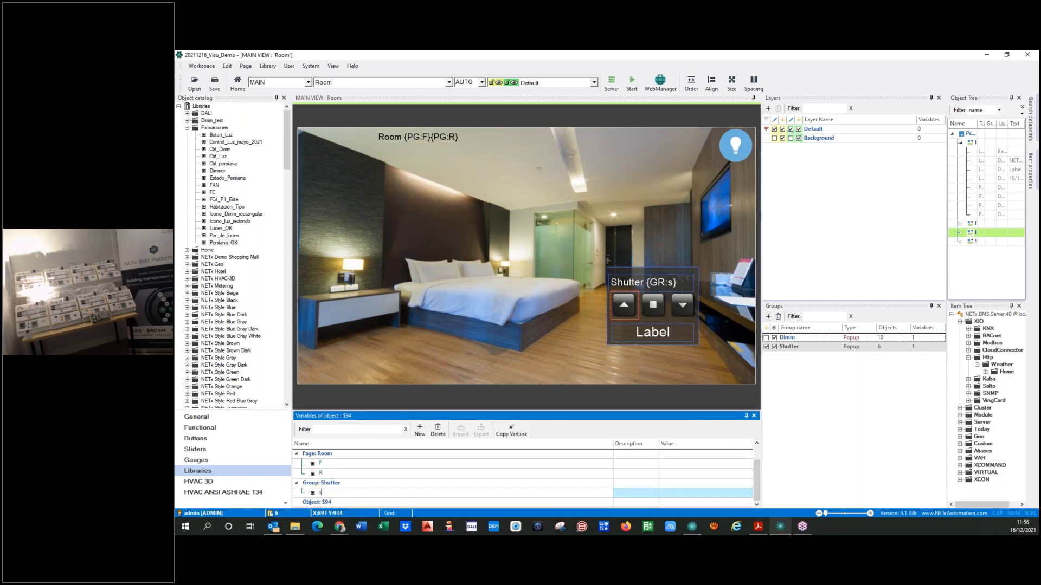
type("s")
key("Return")
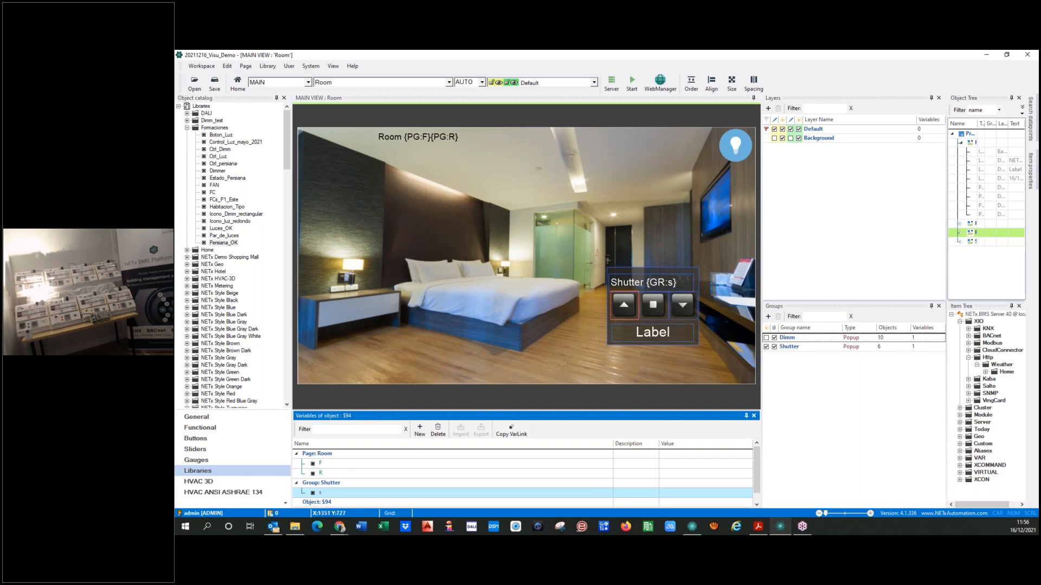
Replace the shutter up button's server item with Room 0101\Shutters\Move Curtain Bath
double_click(624, 304)
left_click(539, 306)
left_click(756, 435)
left_click(783, 437)
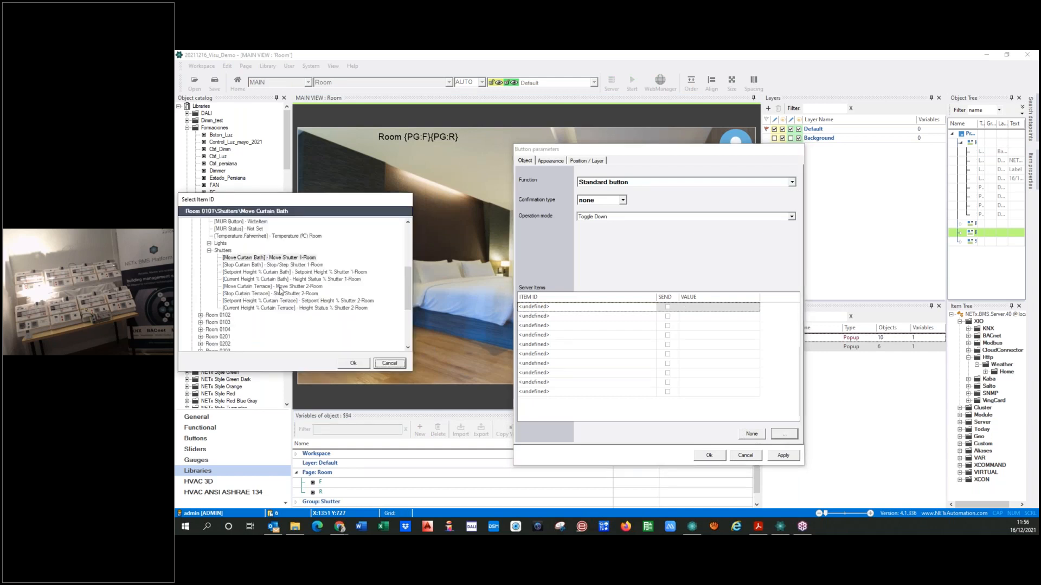
left_click(251, 258)
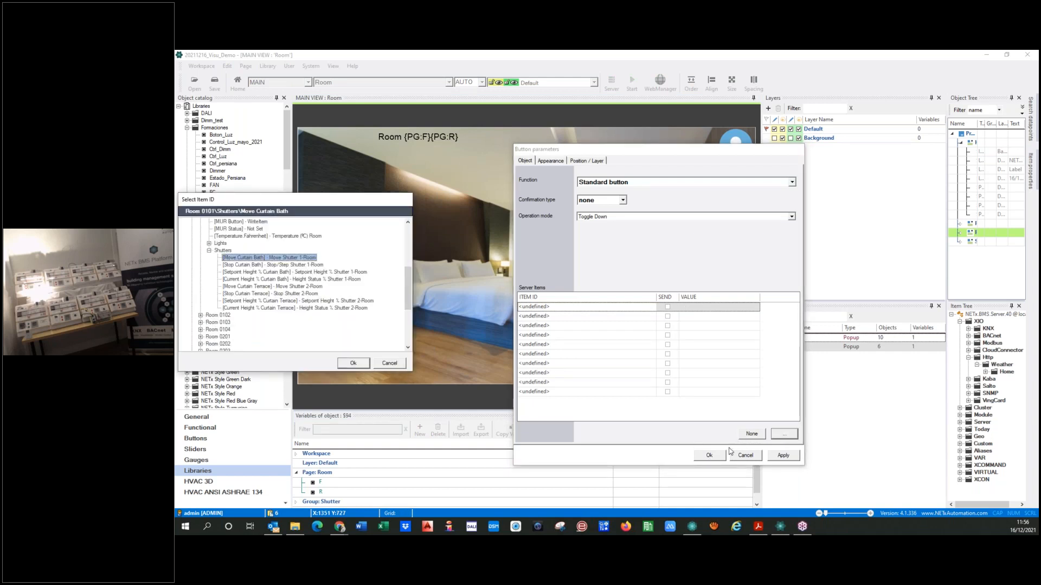
left_click(352, 363)
Replace the room number in the up button's item ID with the page variables {PG:F}{PG:R}
left_click(534, 306)
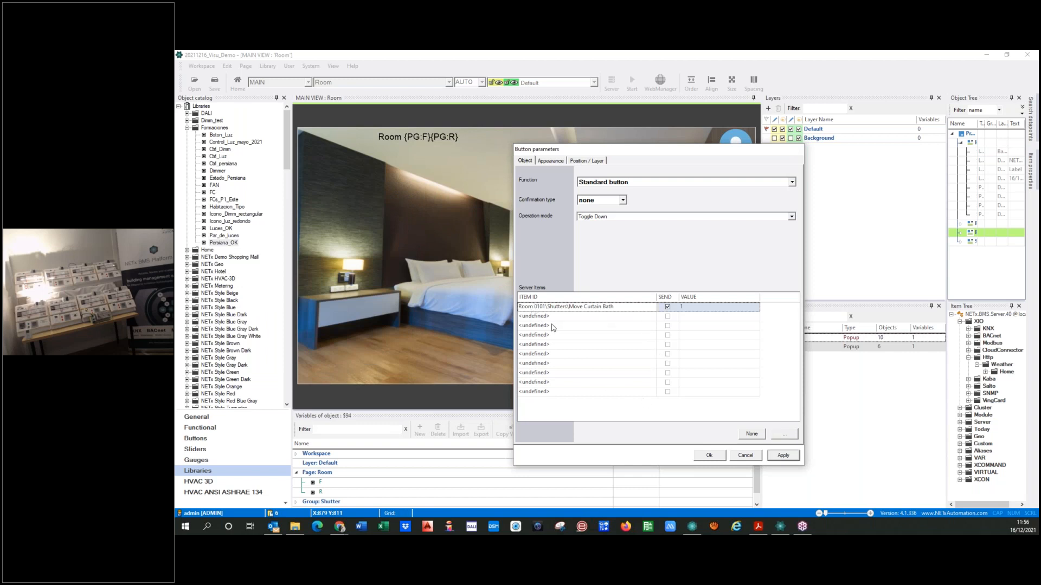
left_click(310, 486)
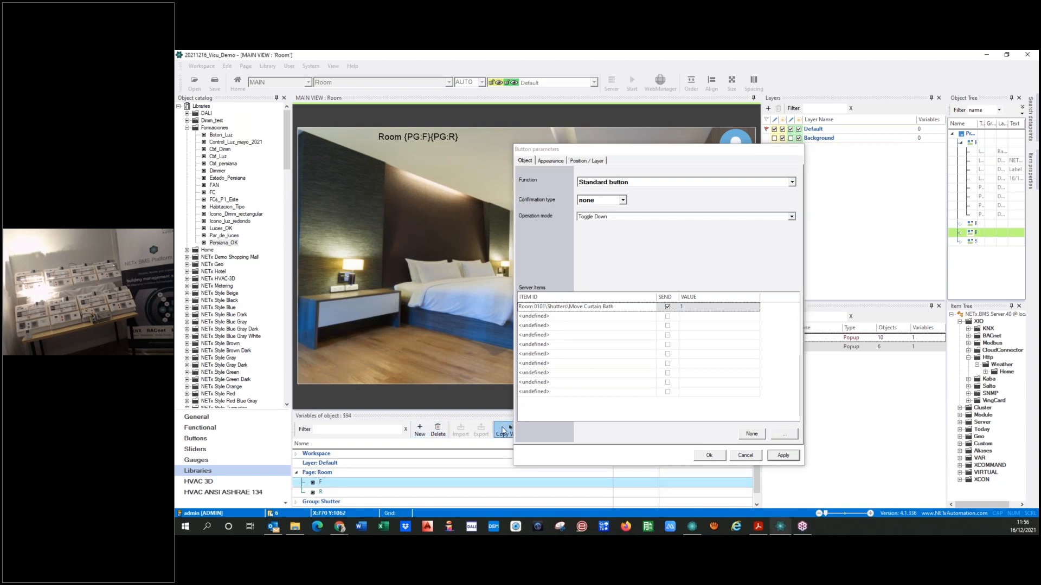
left_click(536, 307)
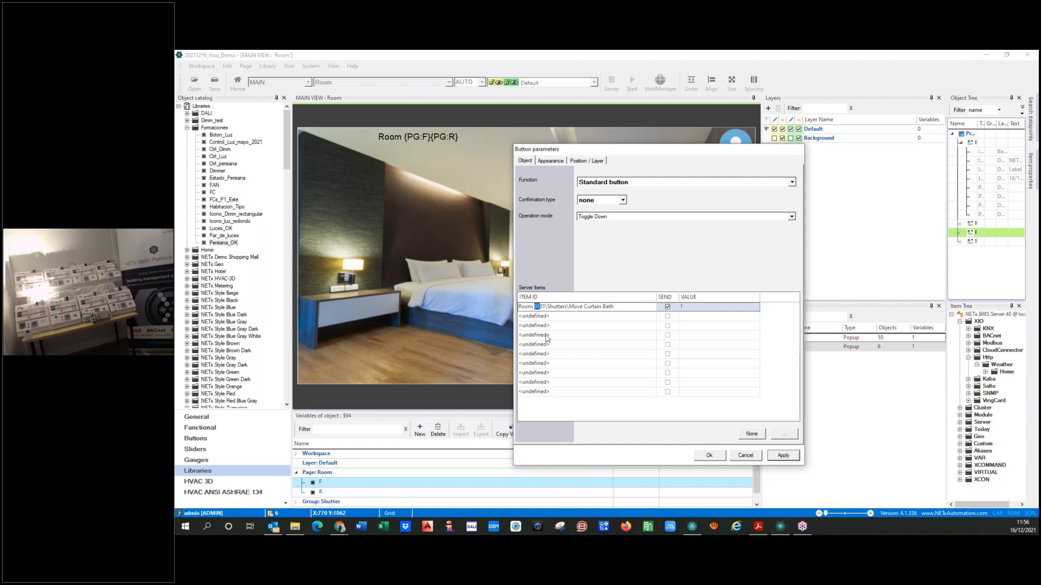
key("ctrl+v")
left_click(310, 493)
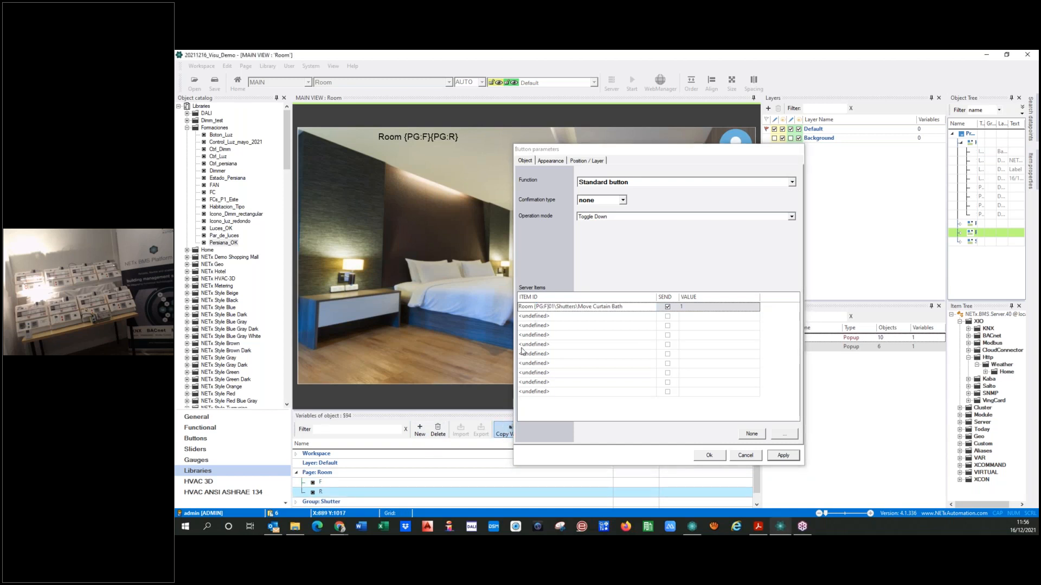
left_click(551, 307)
key("shift+Right")
key("shift+Right")
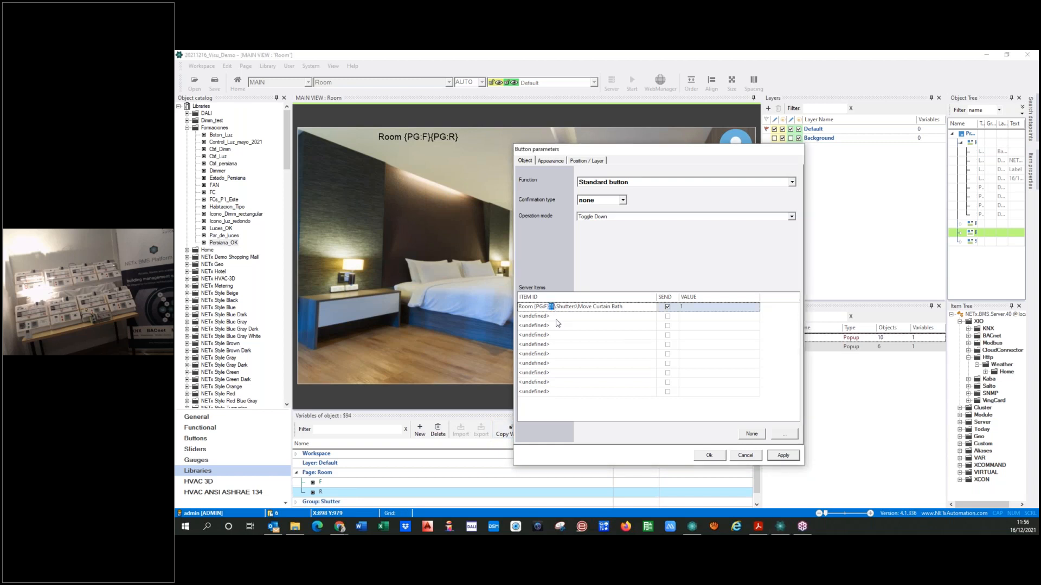
key("ctrl+v")
Replace "Bath" in the up button's item ID with the group variable {GR:s}, copy the whole path and apply
scroll(366, 468, "down", 1)
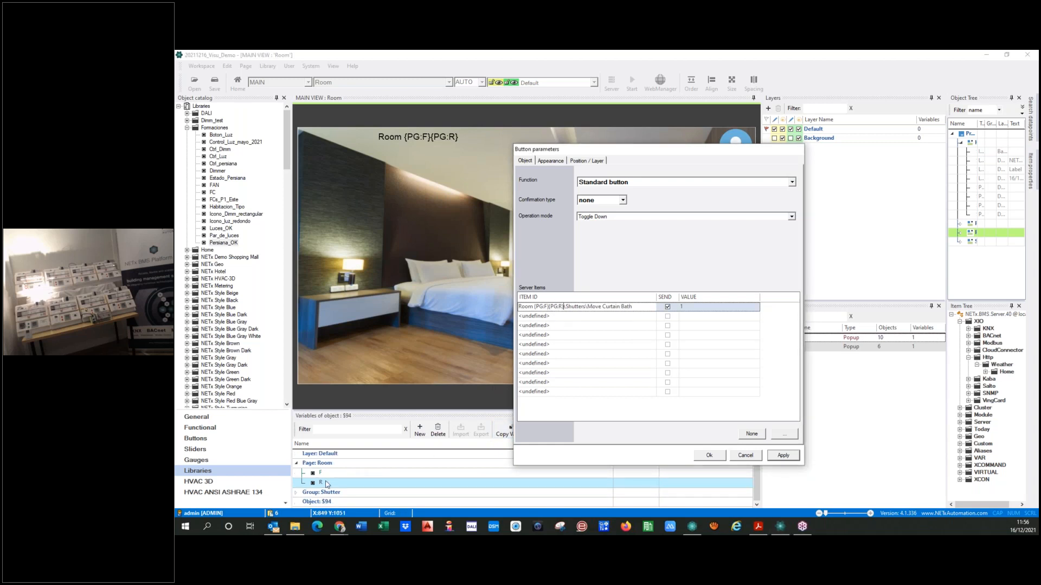
left_click(297, 492)
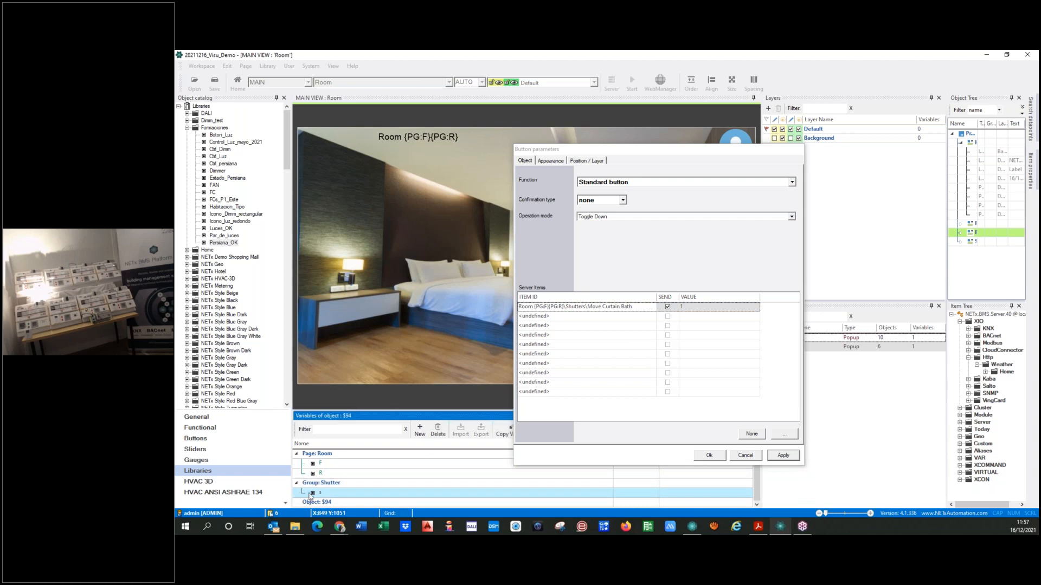
left_click(623, 307)
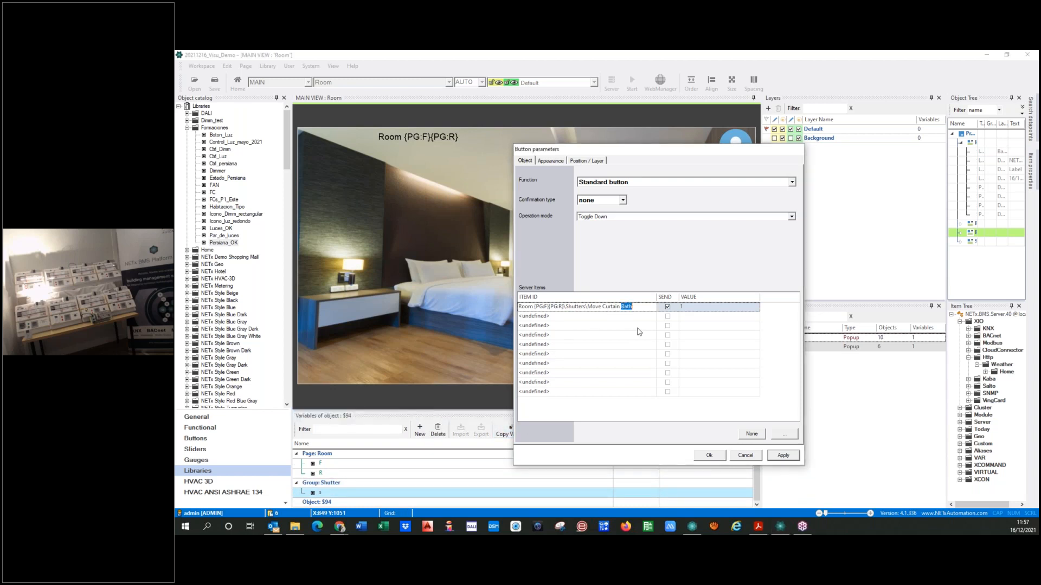
key("ctrl+v")
left_click_drag(647, 310, 446, 317)
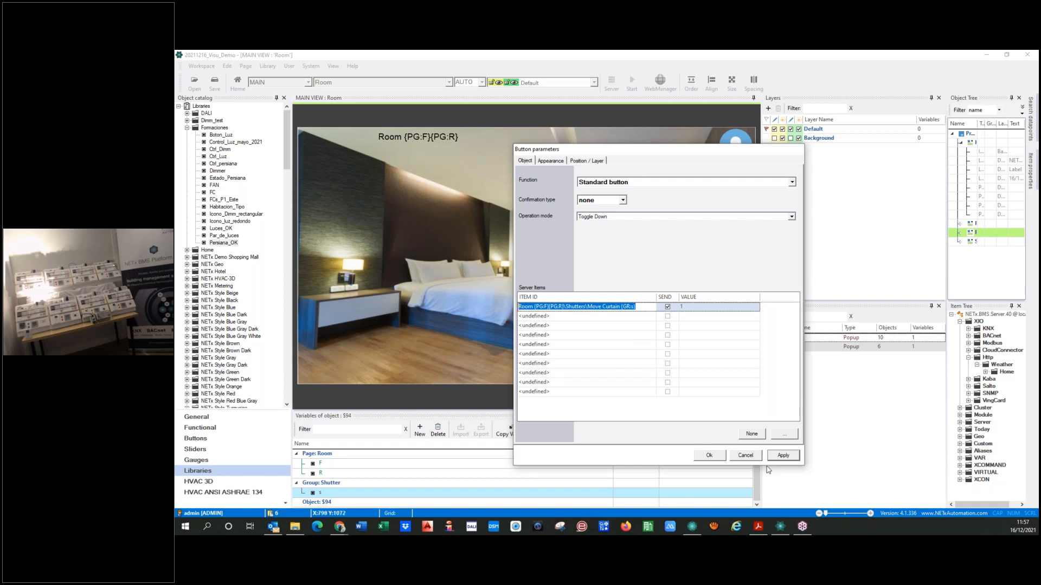
left_click(786, 459)
Replace the shutter down button's server item with Room {PG:F}{PG:R}\Shutters\Move Curtain {GR:s}, value 1, and apply
left_click_drag(628, 150, 391, 113)
left_click(685, 305)
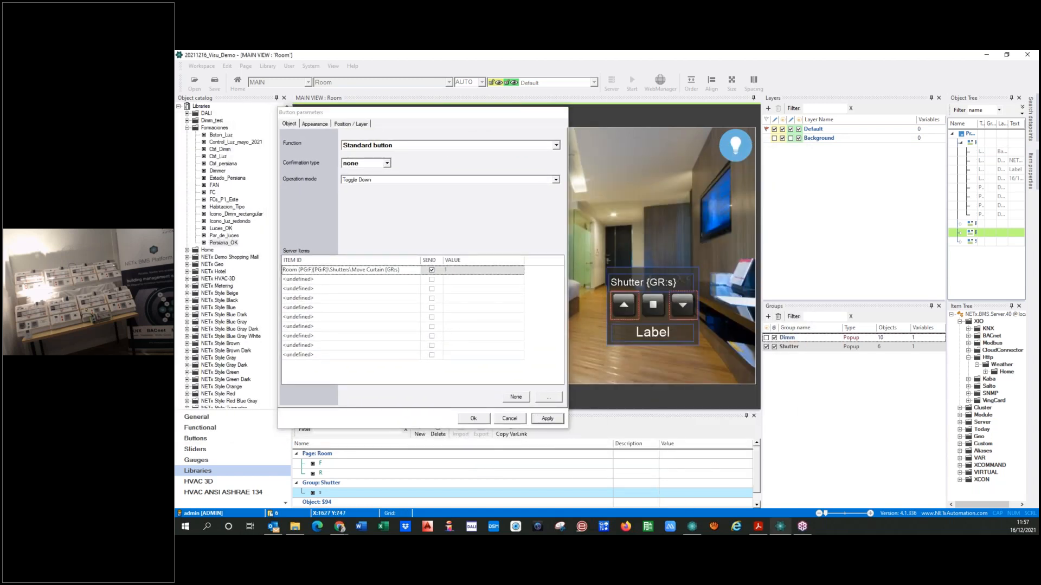
left_click(599, 317)
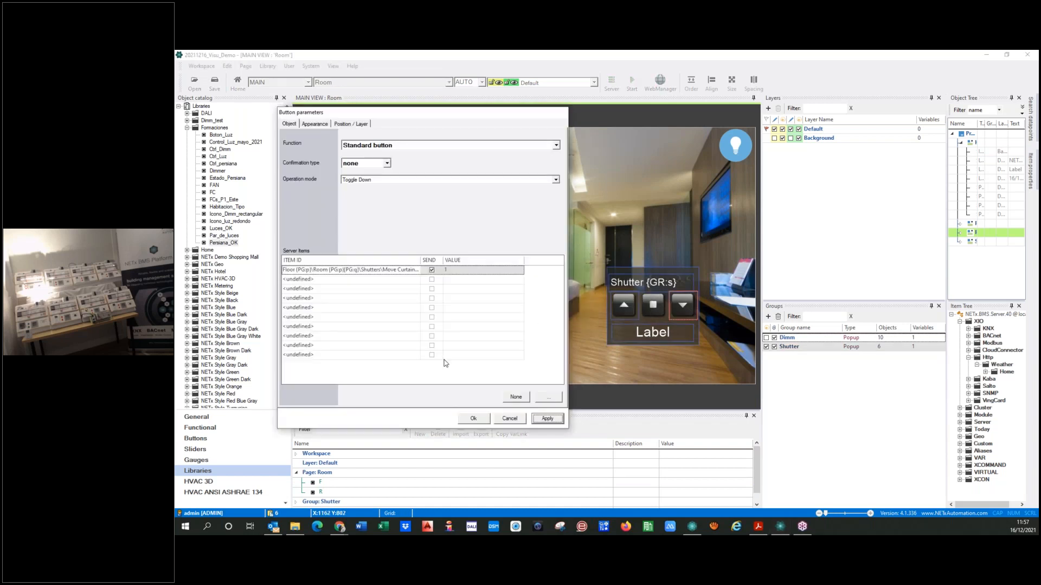
left_click(312, 273)
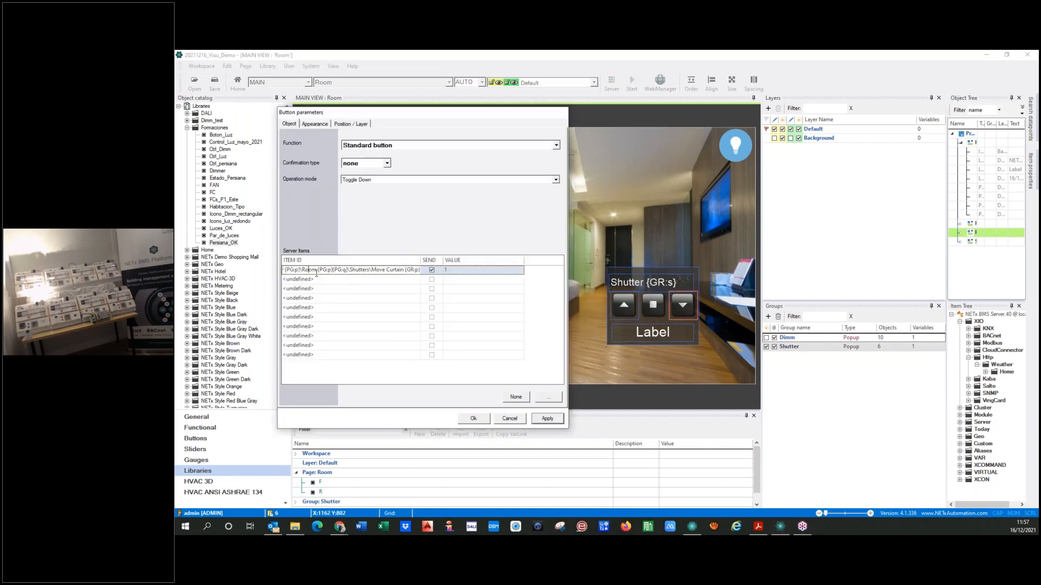
left_click(509, 400)
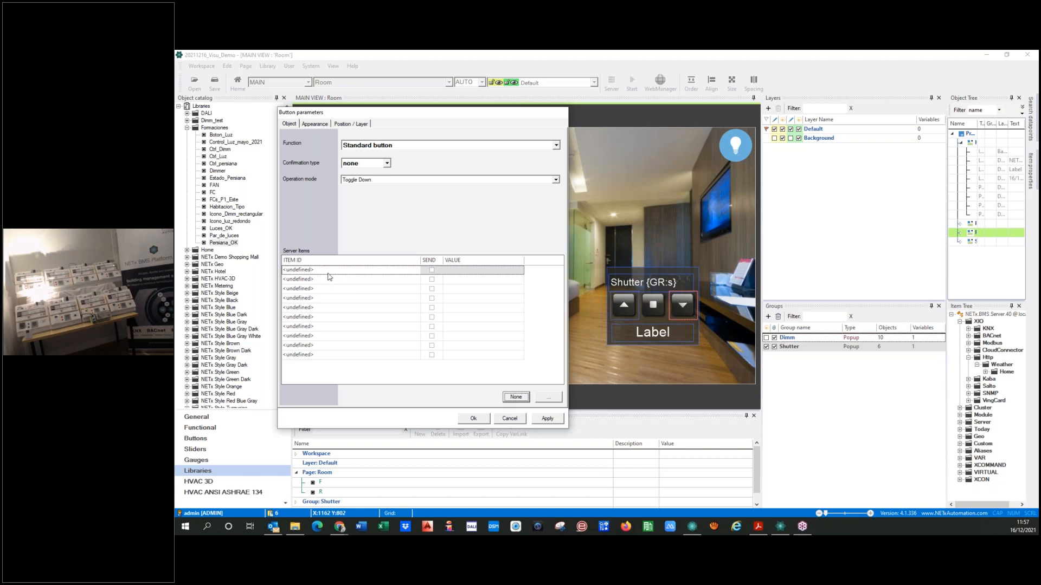
left_click_drag(330, 271, 273, 274)
key("ctrl+v")
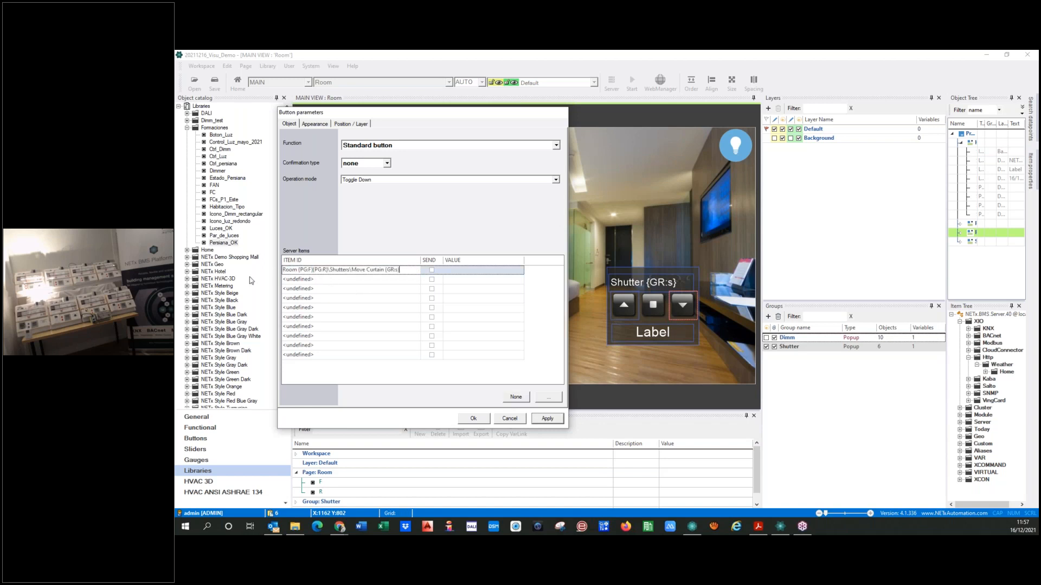
left_click(432, 272)
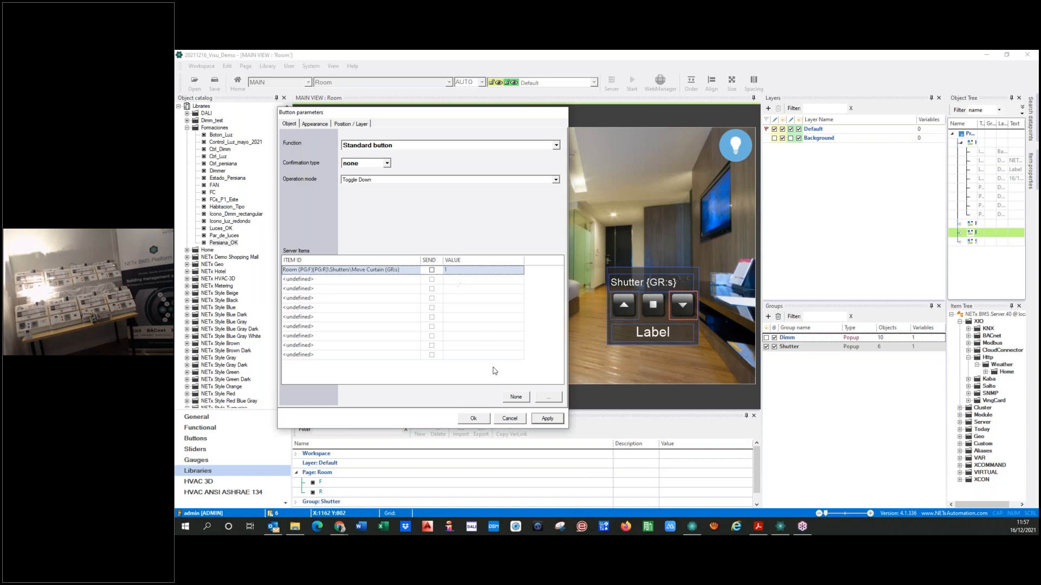
left_click(550, 420)
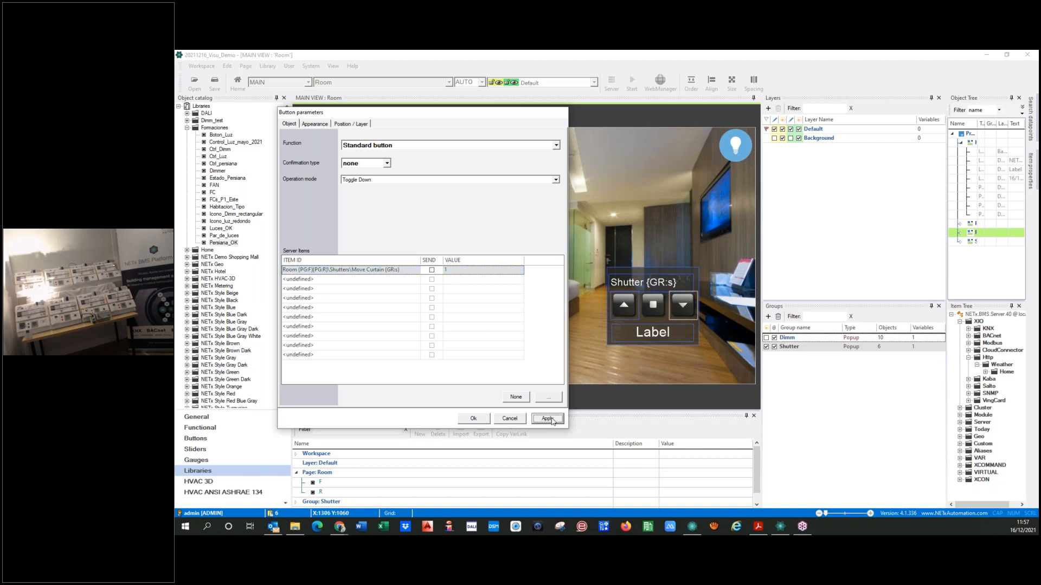
Set the value sent by the shutter up button to 0 and apply it
left_click(629, 304)
left_click(599, 320)
double_click(624, 305)
left_click(464, 270)
type("0")
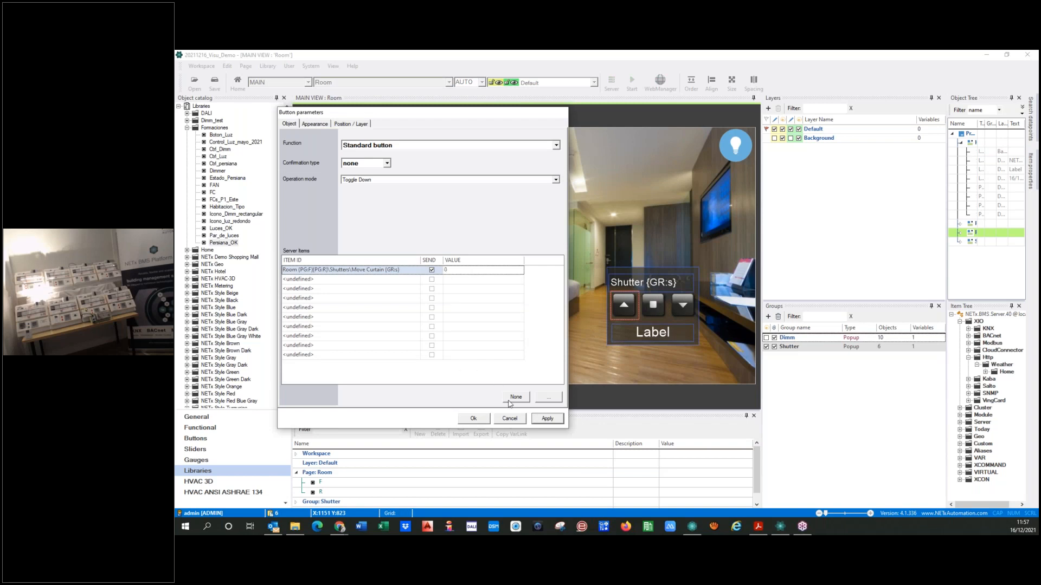
left_click(544, 419)
left_click(548, 419)
Replace the shutter stop button's server item with the copied path Room {PG:F}{PG:R}\Shutters\Move Curtain {GR:s}
double_click(654, 312)
left_click(594, 317)
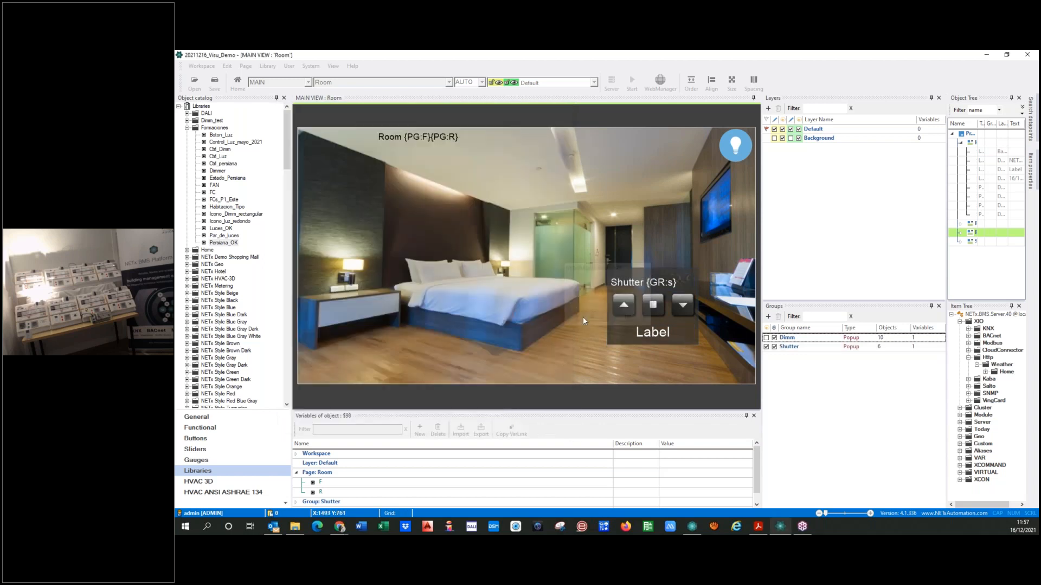
left_click(389, 272)
left_click(519, 396)
key("ctrl+v")
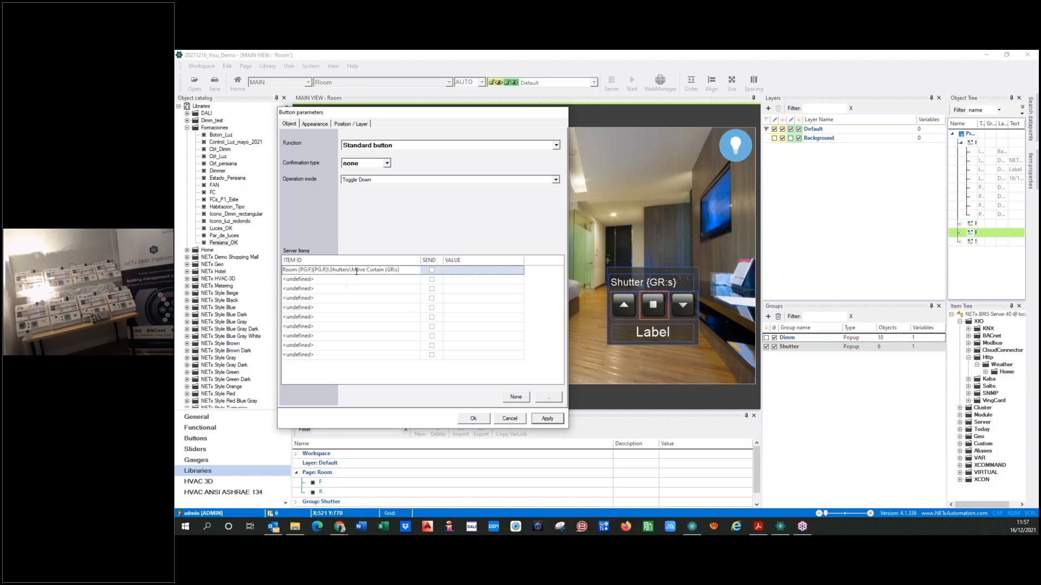
Change "Move" to "Stop" in the stop button's item ID, enable sending value 1 and confirm the button parameters
key("Delete")
key("Delete")
key("Delete")
type("Stop")
key("Delete")
left_click(434, 273)
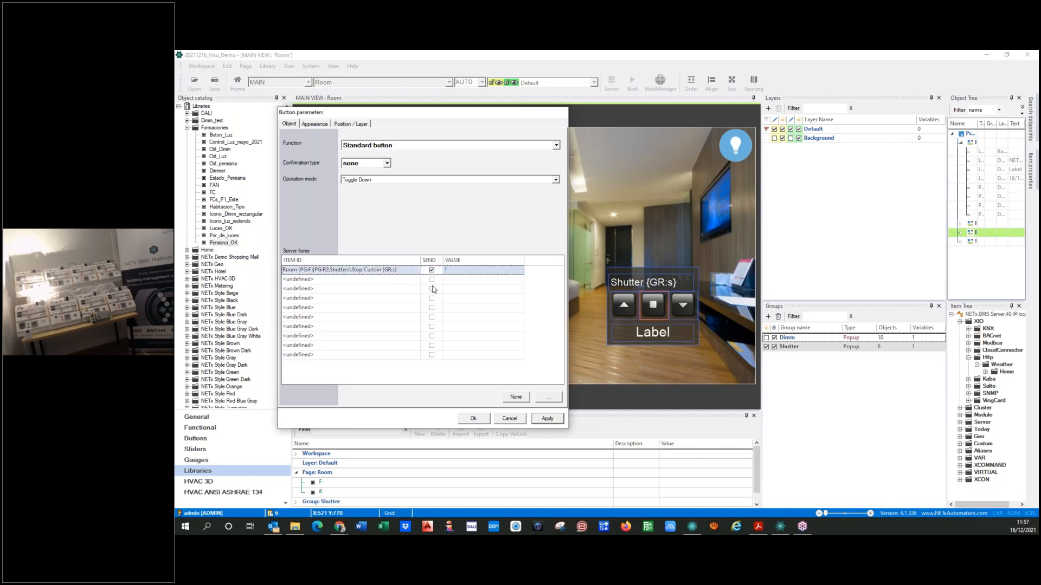
left_click(548, 421)
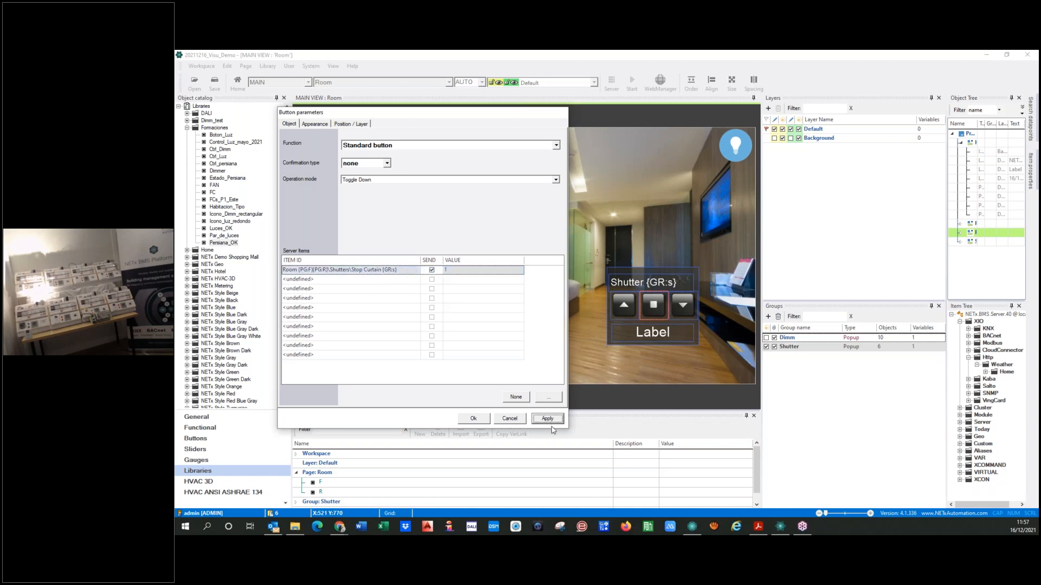
left_click(470, 420)
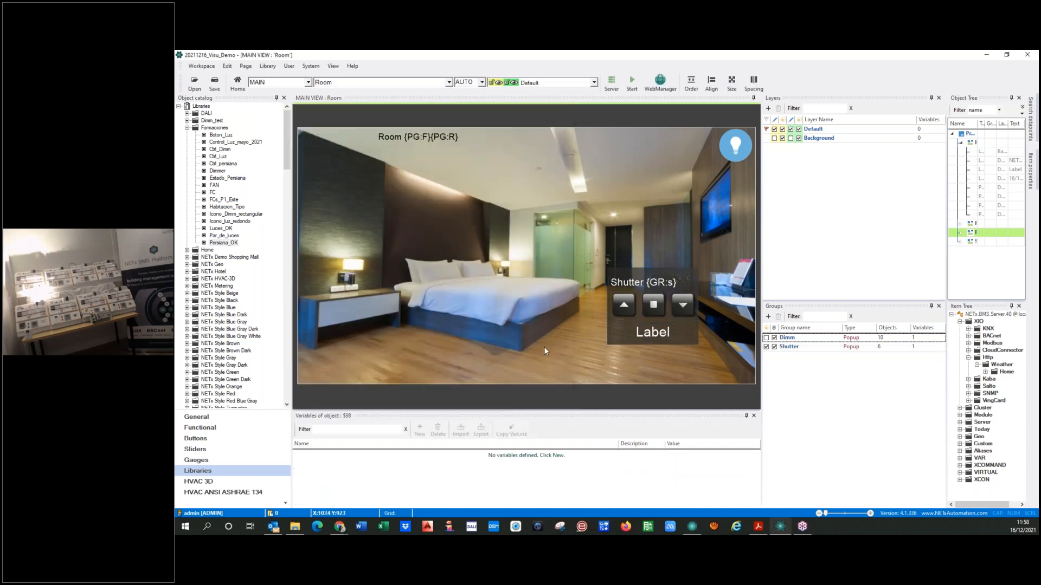
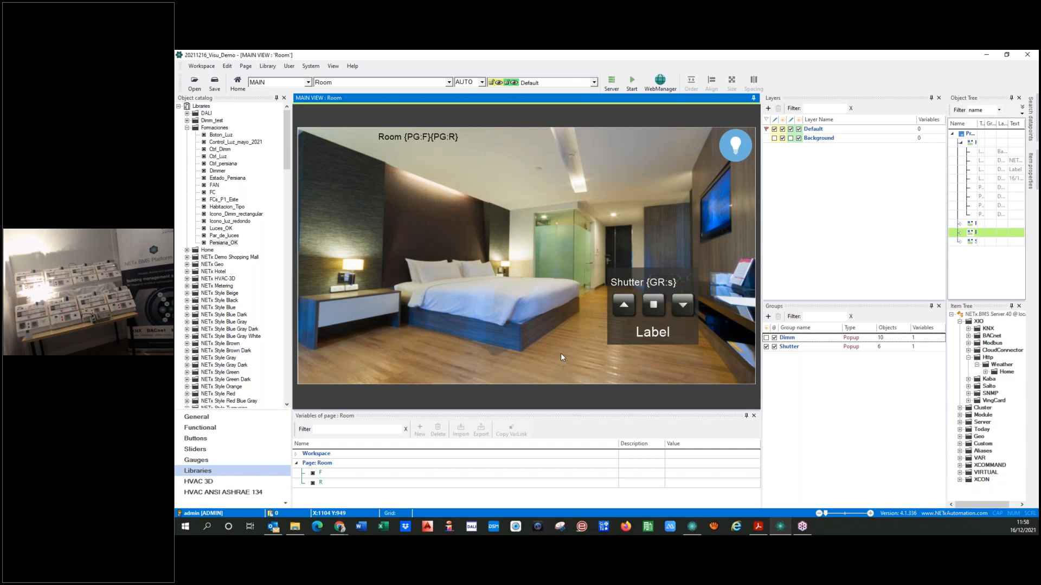
Replace the Shutter popup status label's server item with the copied path Room {PG:F}{PG:R}\Shutters\Move Curtain {GR:s}
left_click(627, 284)
double_click(638, 337)
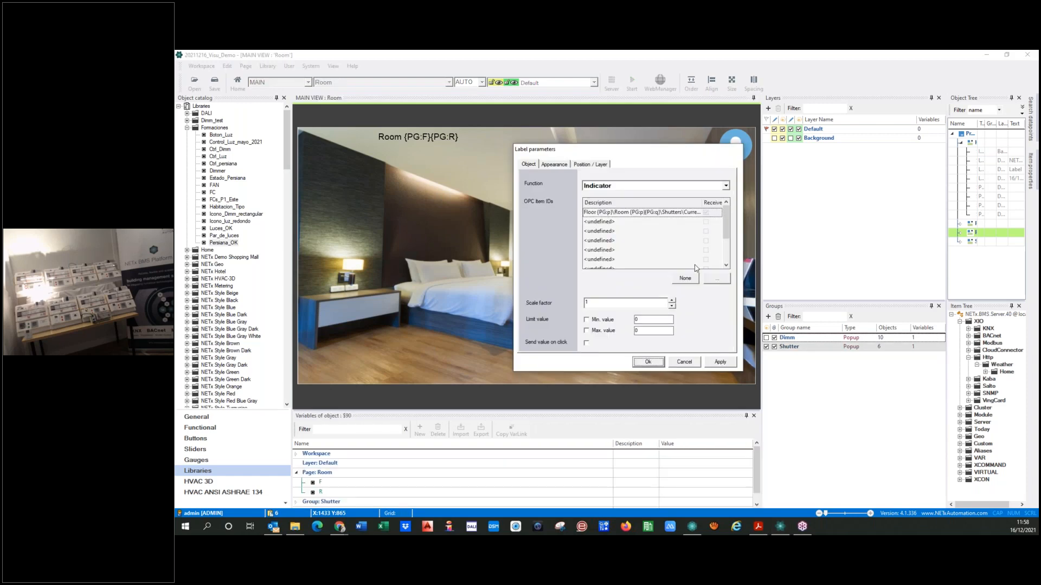
left_click(548, 164)
left_click(524, 167)
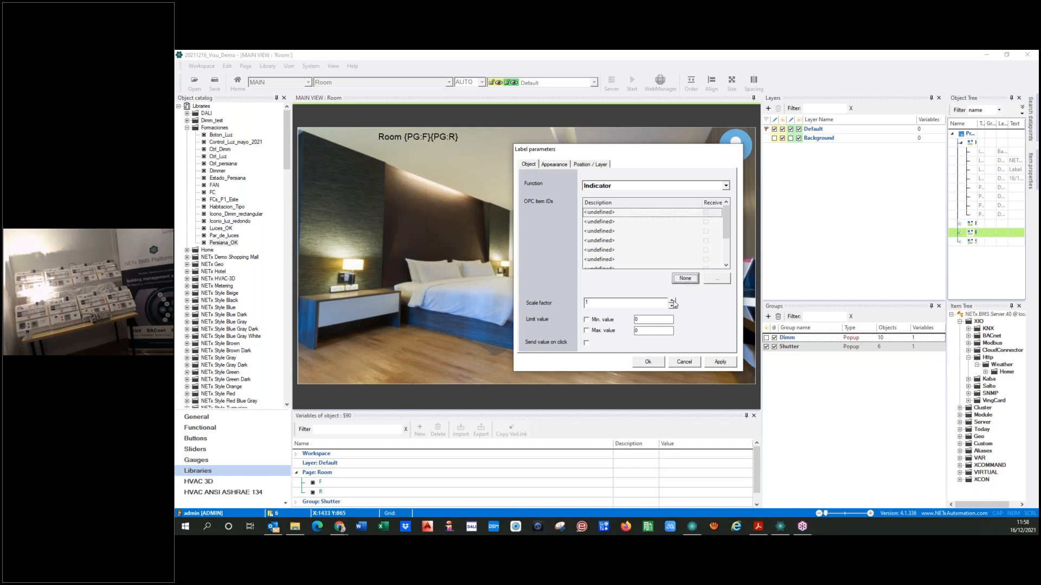
left_click(615, 213)
type("Room {PG:F}{PG:R}\\Shutters\\Move Curtain {GR:s}")
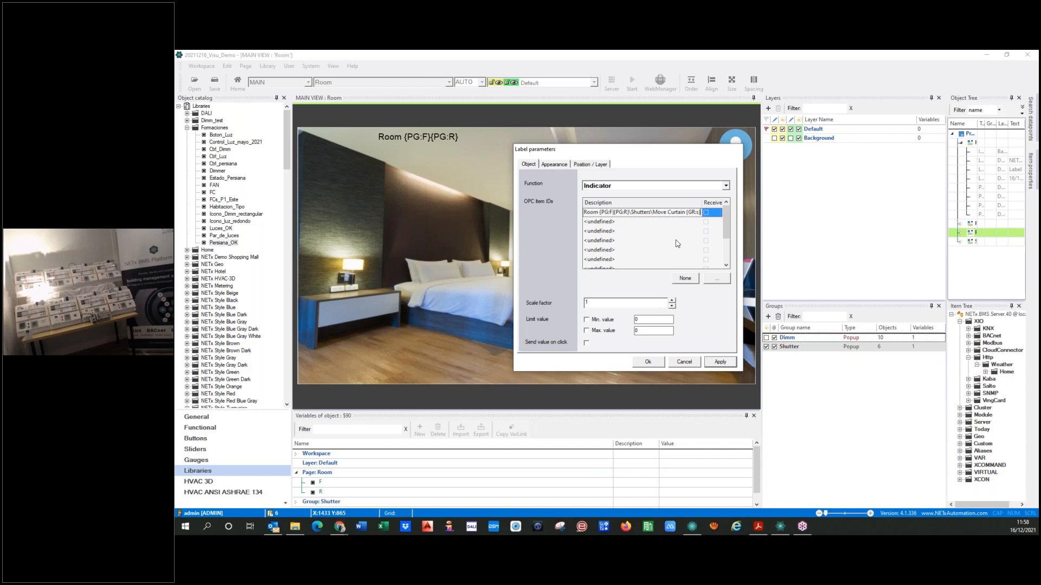
left_click(707, 213)
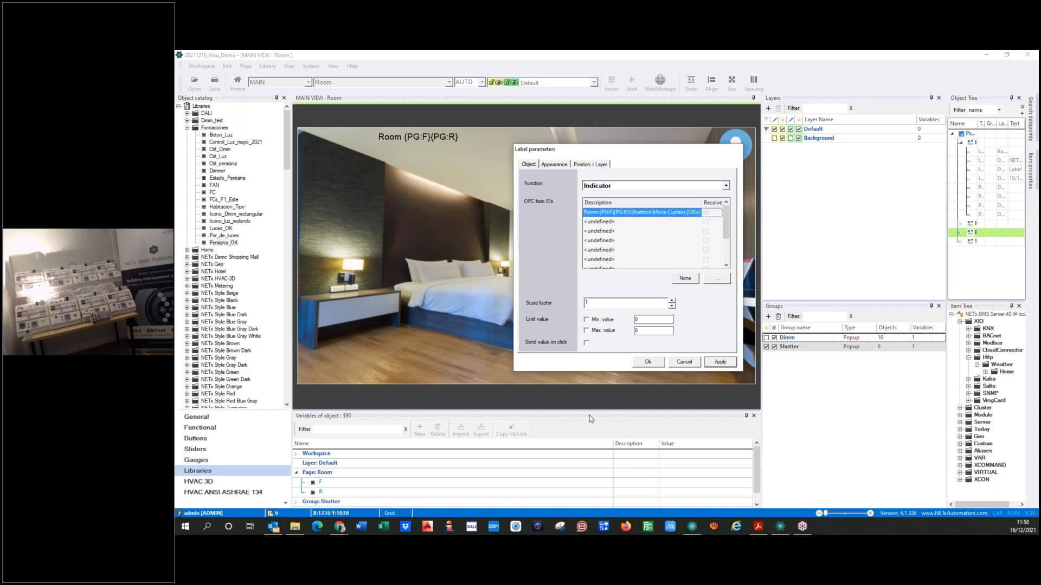
Switch to Core Server Studio and look up the Current Height % Curtain Terrace item among Room 0101's shutters
mouse_move(697, 532)
left_click(694, 485)
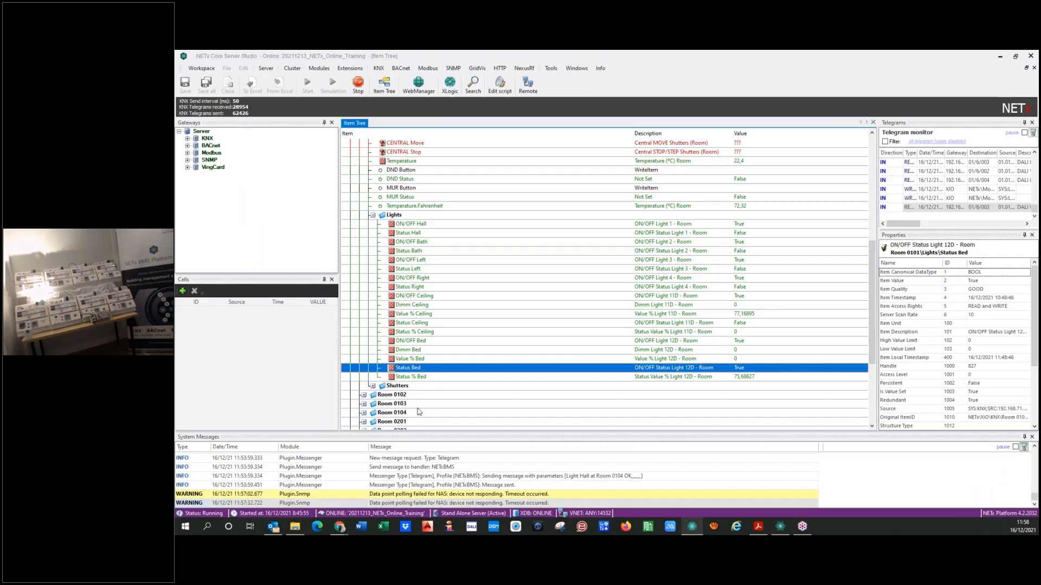
double_click(384, 384)
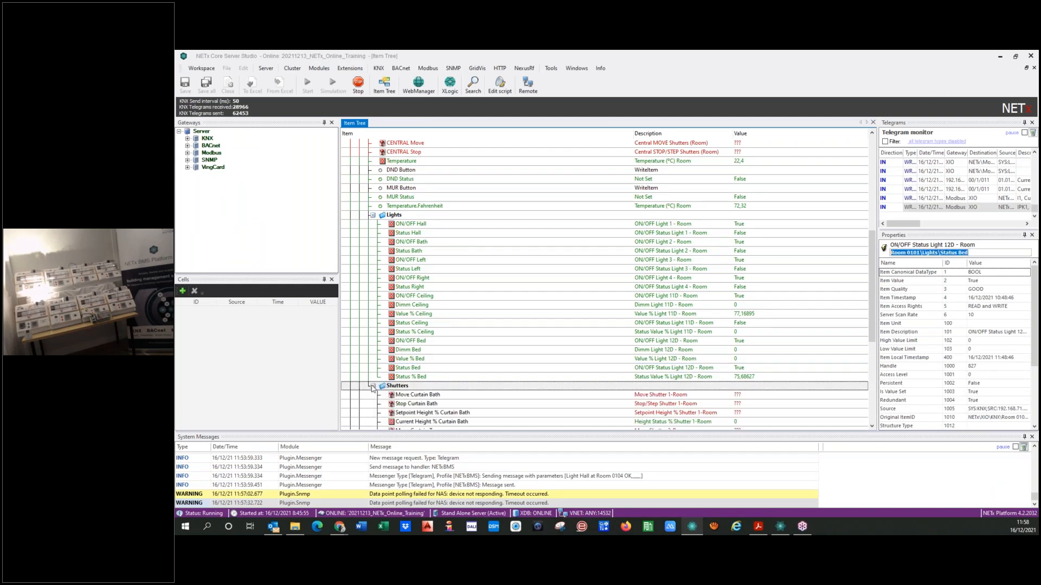
scroll(404, 360, "down", 4)
left_click(406, 353)
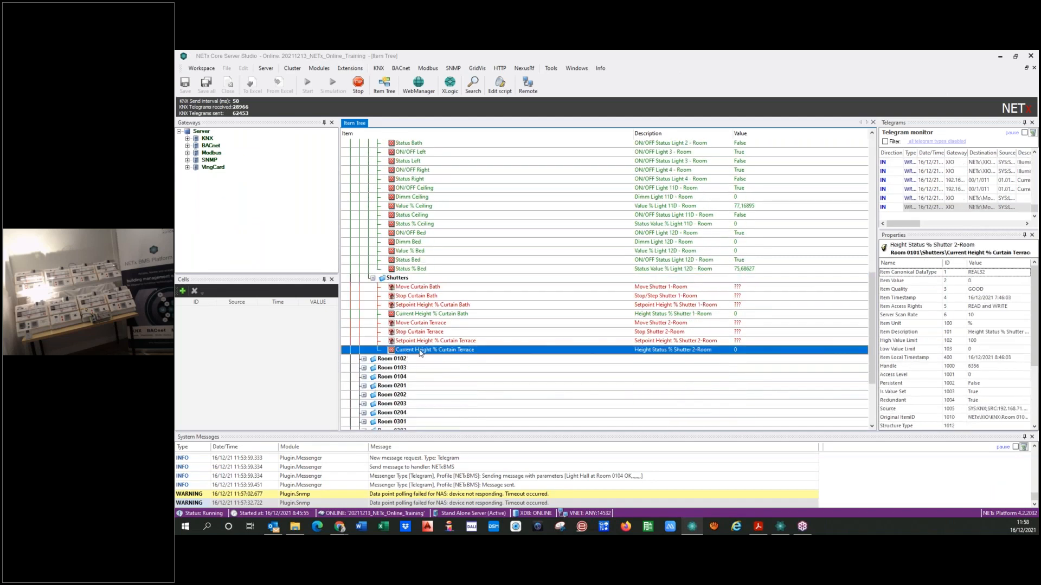
left_click_drag(947, 253, 1010, 254)
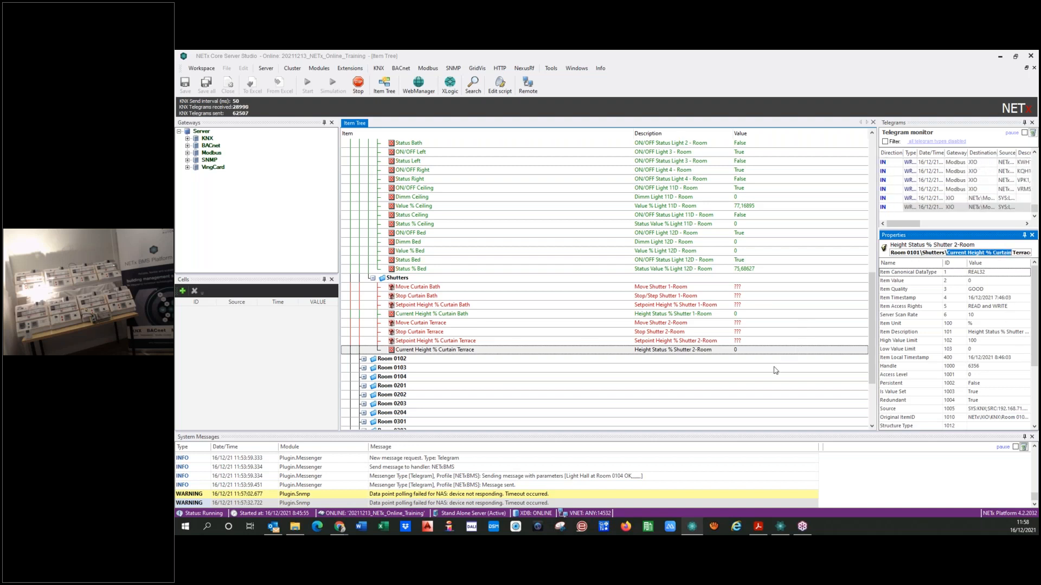
Return to the visualization editor and copy the {PG:F}{PG:R} variable part from the status label's item path
left_click(771, 526)
left_click(646, 216)
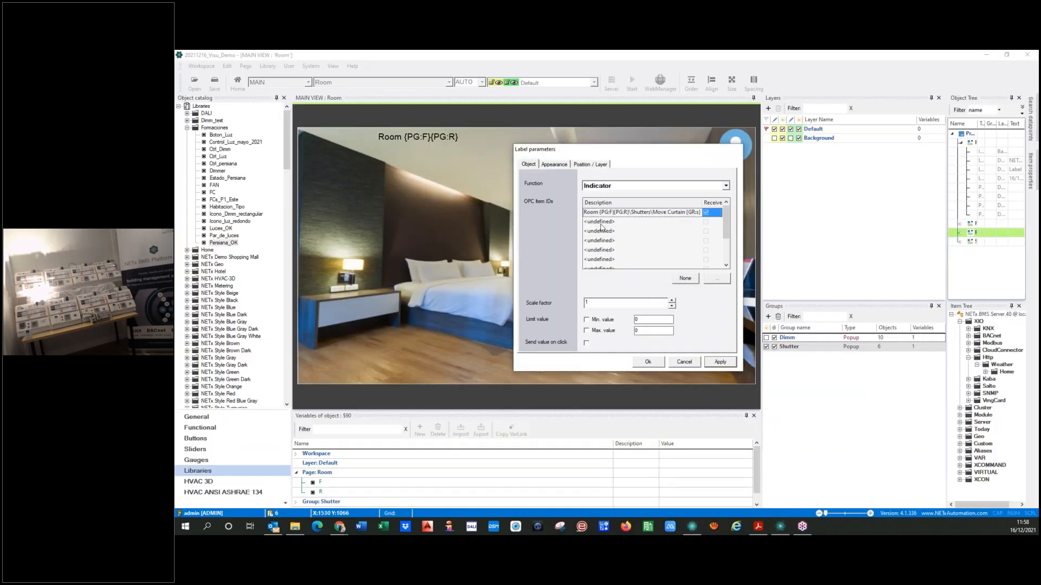
key("shift+Right")
key("shift+Right")
key("shift+Right")
key("shift+Right")
key("shift+Right")
key("shift+Right")
key("shift+Right")
key("shift+Right")
key("shift+Right")
Clear the status label's item and assign Room 0101\Shutters\Current Height % Curtain Terrace instead
left_click(685, 278)
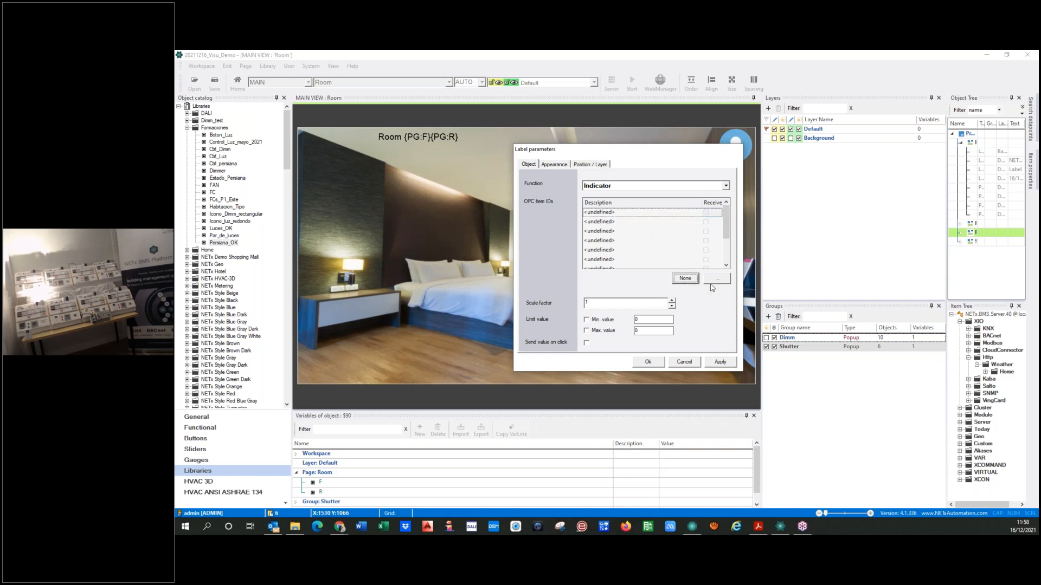
left_click(717, 279)
left_click(242, 308)
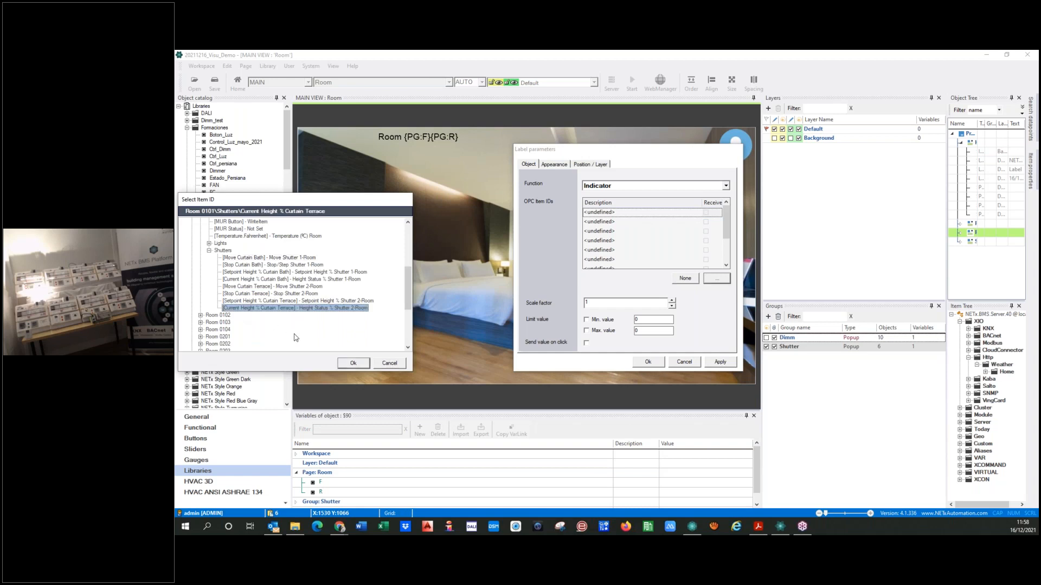
left_click(353, 363)
Replace the fixed room number 0101 in the label's item path with {PG:F}{PG:R}
left_click(593, 213)
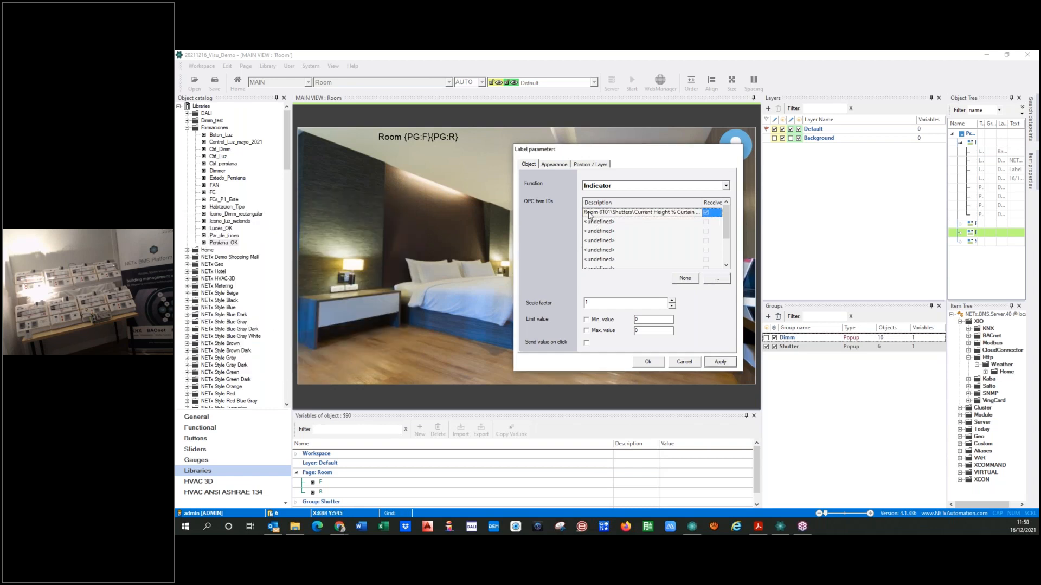
key("shift+Right")
key("shift+Right")
key("shift+Right")
key("shift+Right")
key("shift+Right")
key("shift+Right")
key("shift+Right")
key("shift+Right")
type("Room {PG:F}{PG:R}")
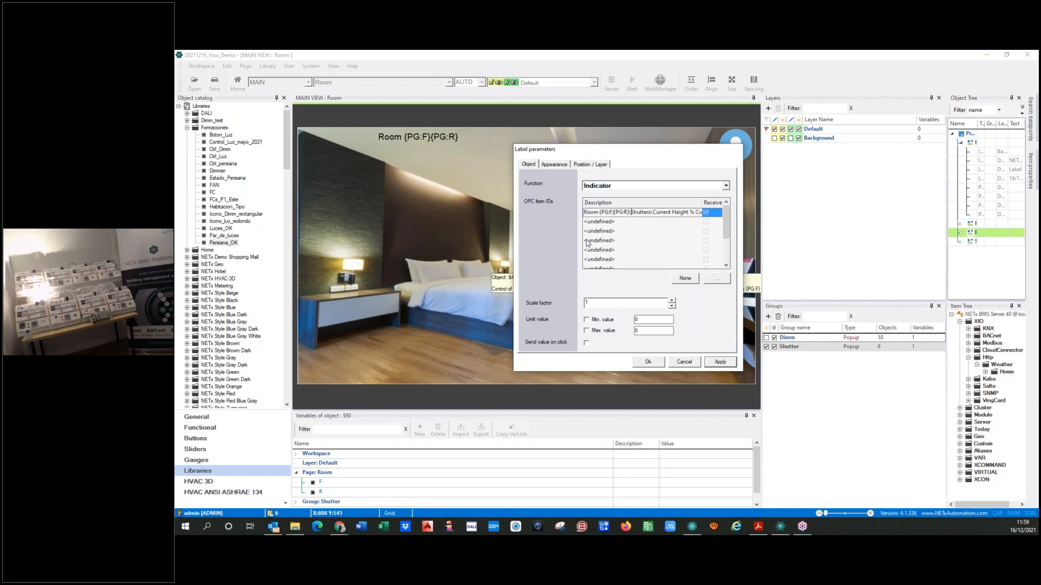
Replace "Terrace" in the label's item path with the Shutter group's s variable link and apply
key("End")
scroll(296, 502, "down", 1)
left_click(296, 494)
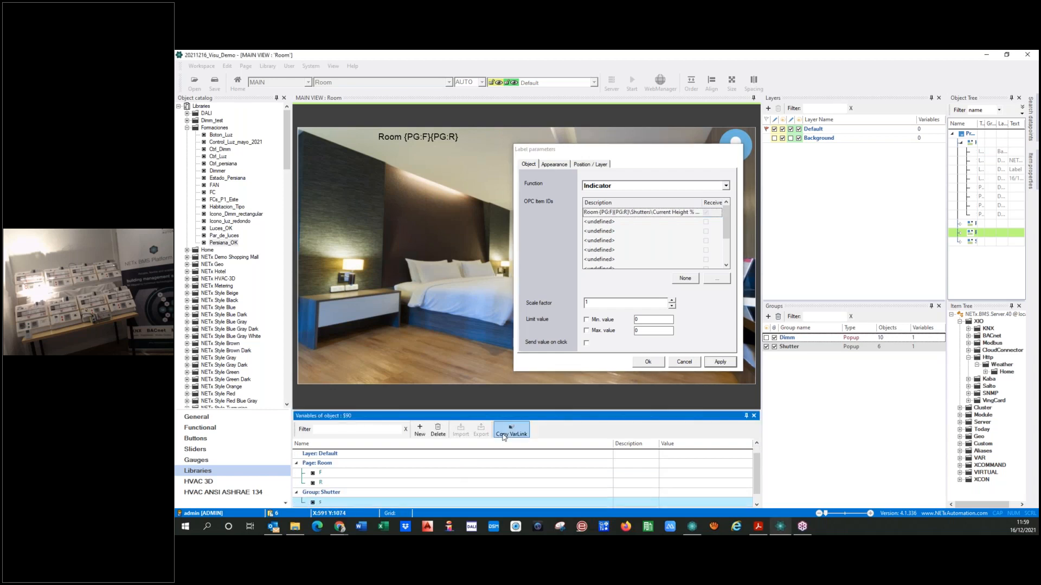
left_click(687, 214)
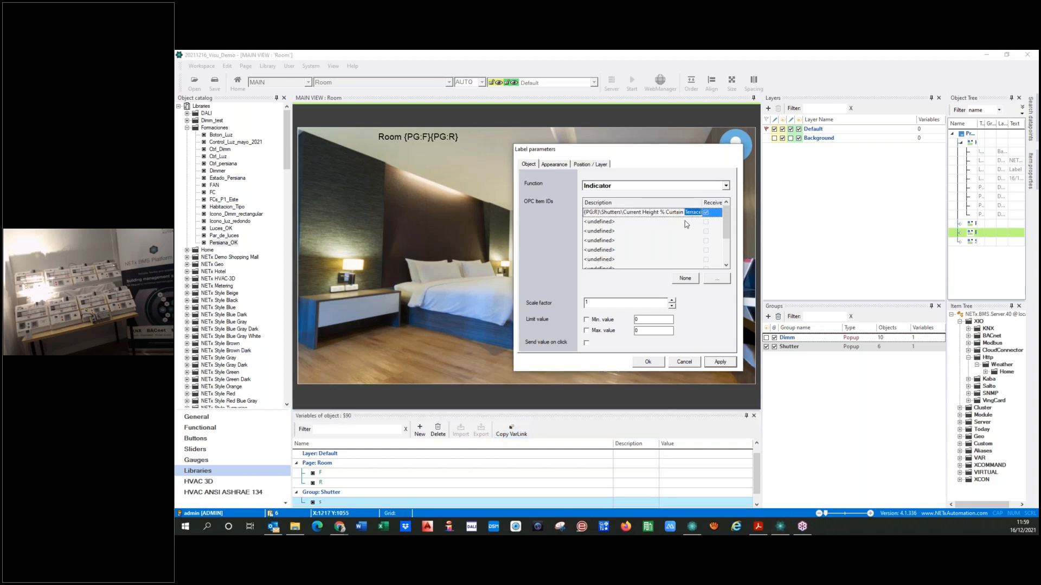
type("{GR:s}")
left_click(716, 364)
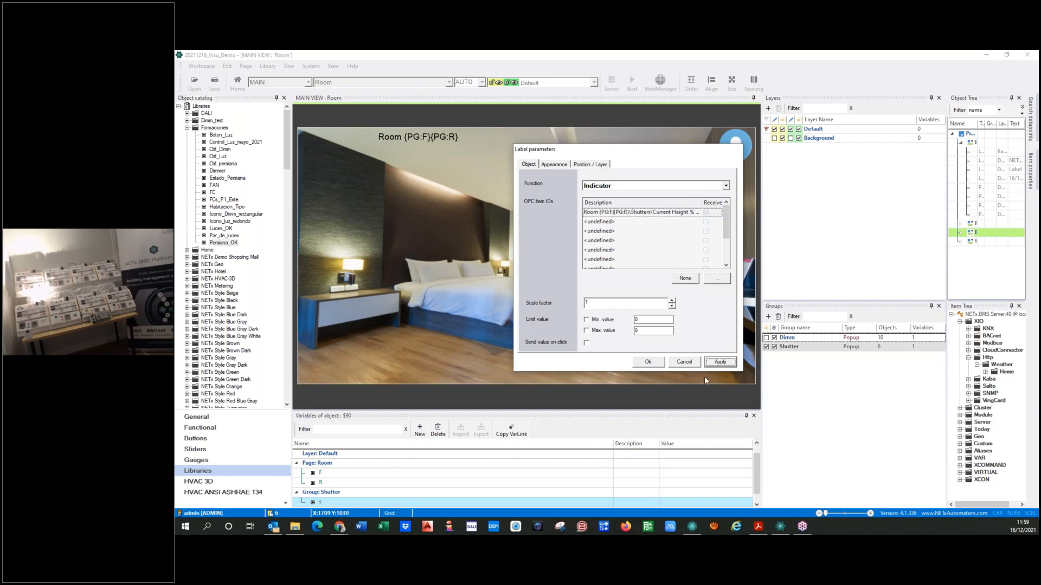
Check the status label's text format in its appearance settings, confirm the label parameters and deselect the label
left_click(553, 165)
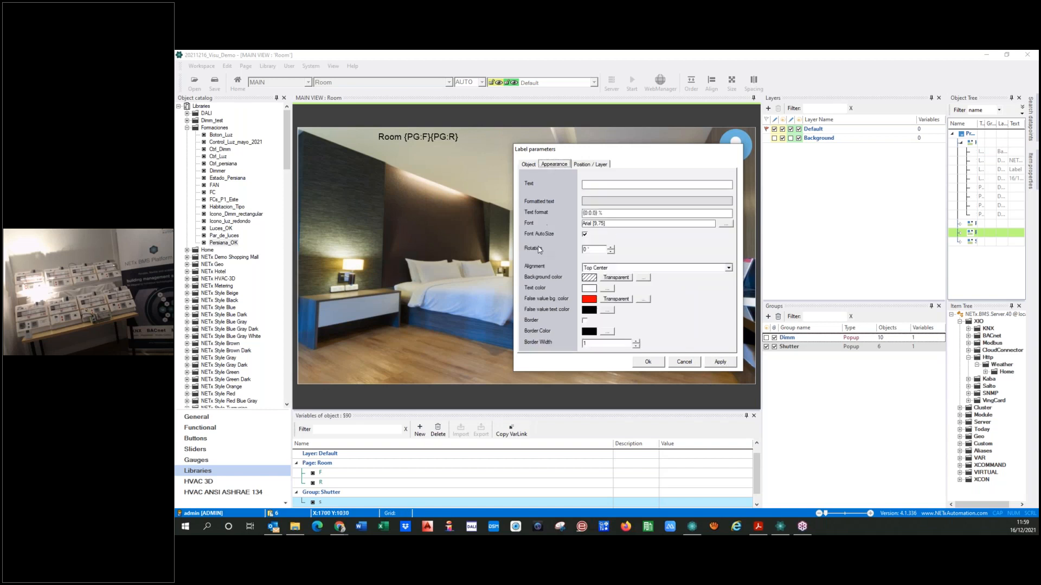
left_click(611, 213)
left_click(648, 362)
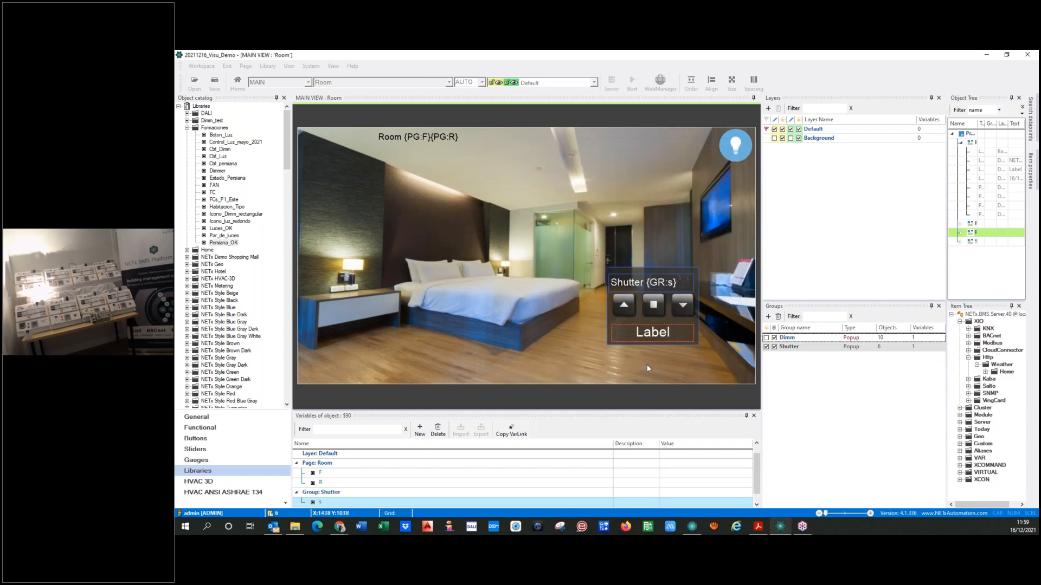
left_click(594, 362)
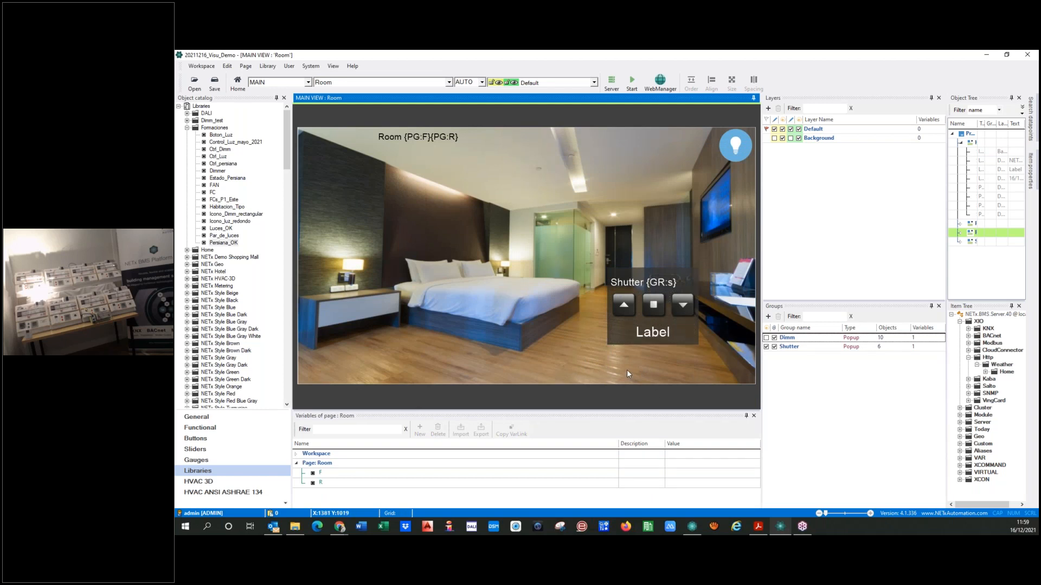
Insert the Estado_Persiana library object onto the Room page and fit it over the green glass bathroom wall
mouse_move(230, 244)
left_click_drag(230, 244, 219, 227)
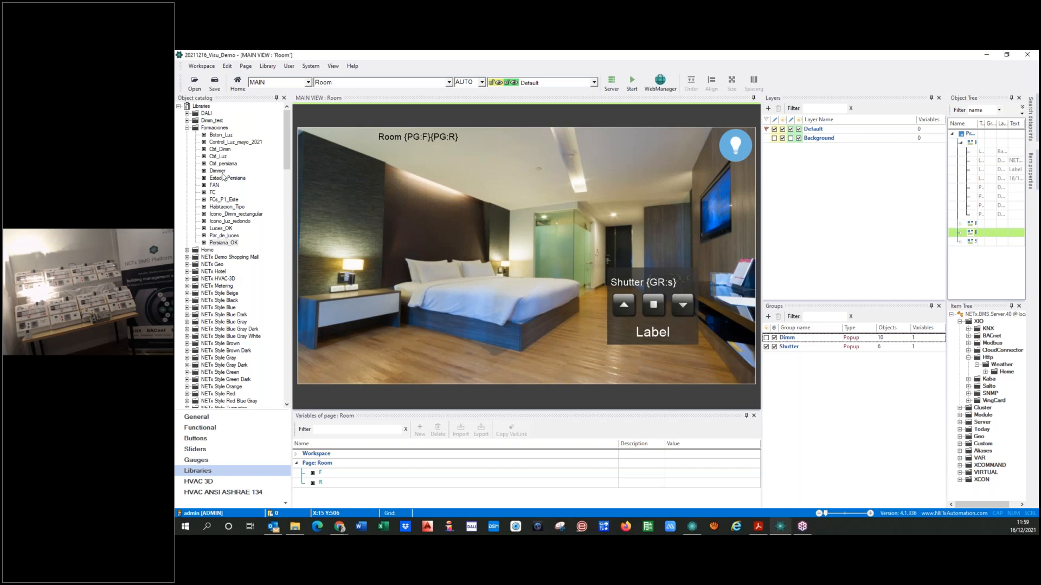
left_click_drag(219, 181, 548, 260)
left_click_drag(553, 299, 553, 278)
left_click(549, 245)
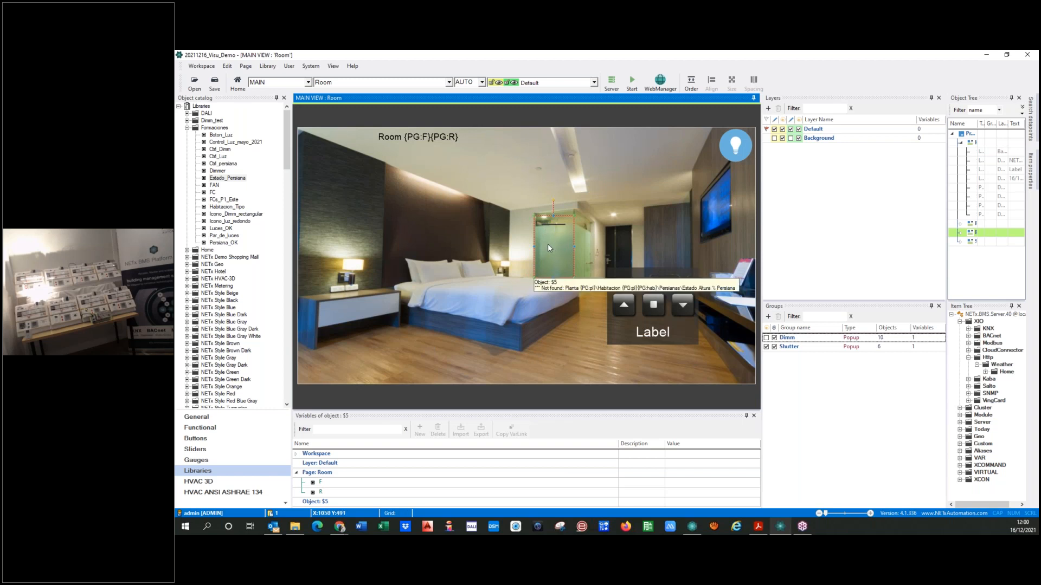
Replace the shutter picture's item ID with Room 0101\Shutters\Current Height % Curtain Terrace
double_click(560, 263)
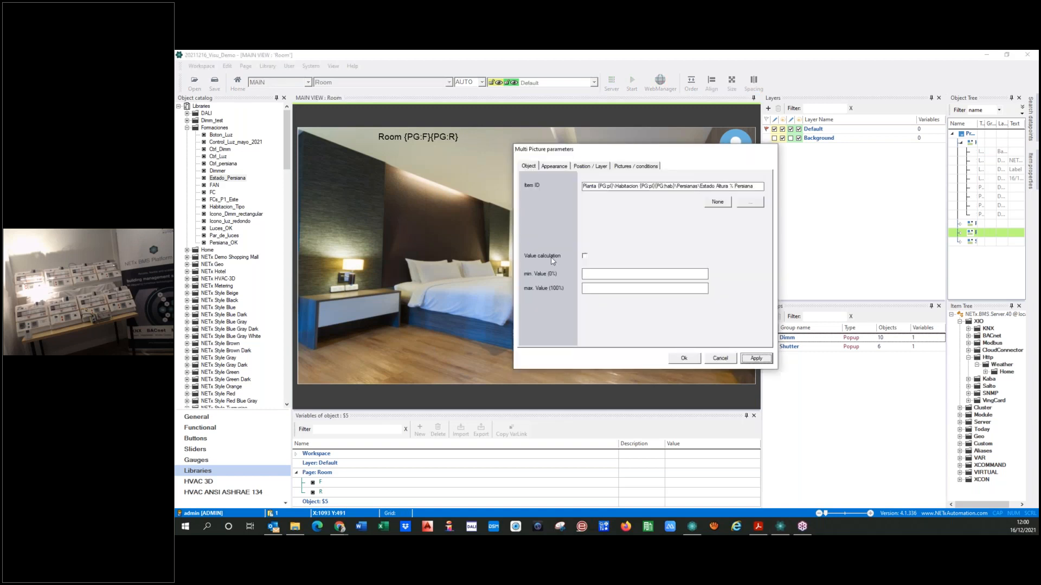
left_click(718, 202)
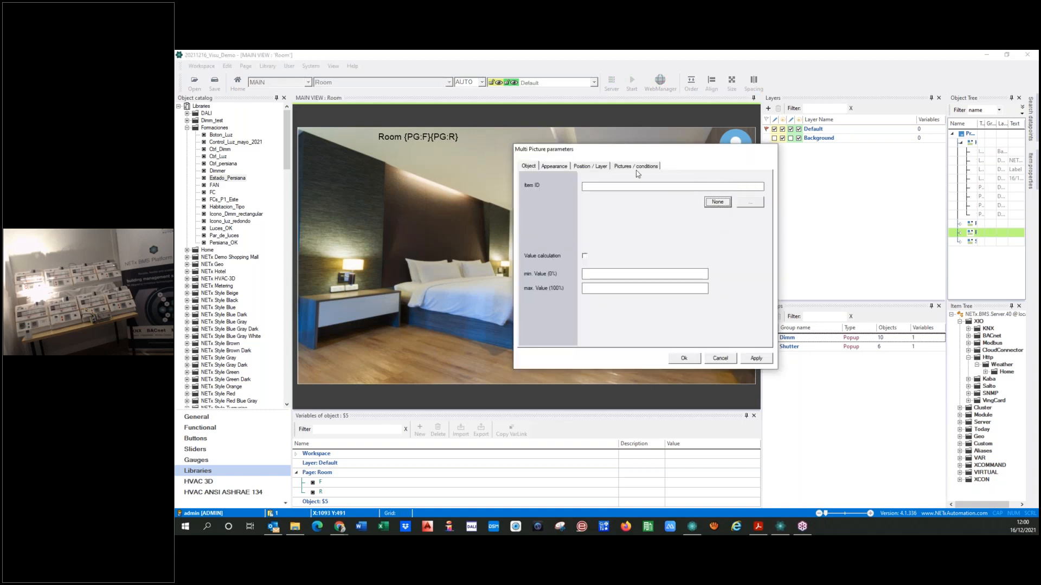
left_click_drag(634, 154, 384, 212)
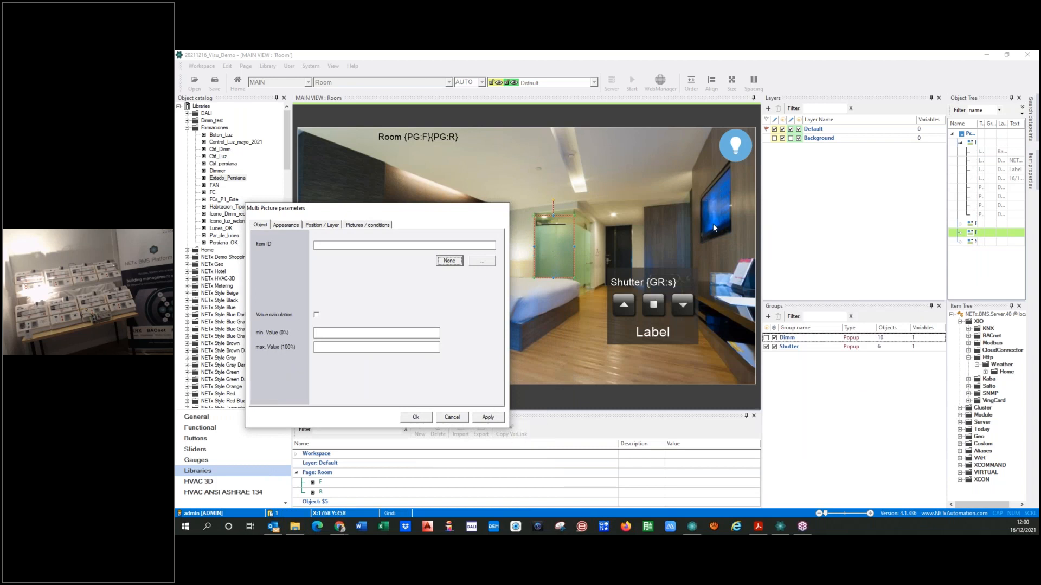
left_click(486, 262)
left_click(239, 308)
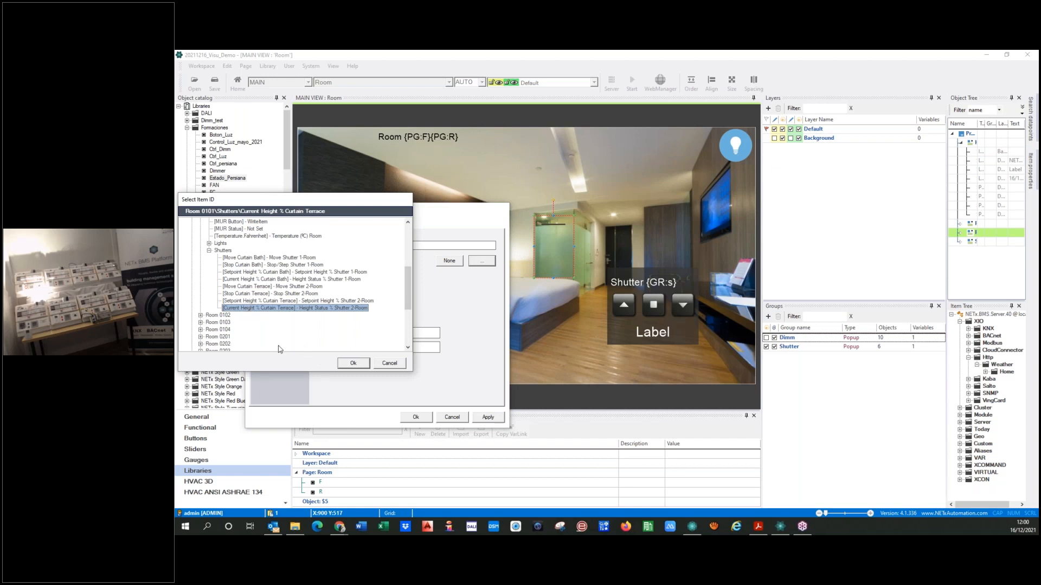
left_click(353, 363)
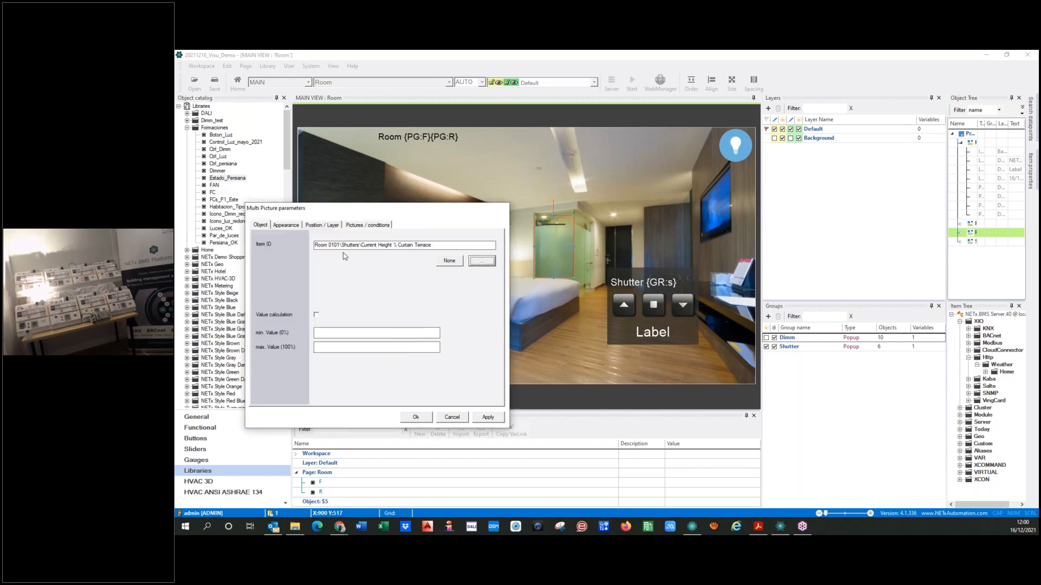
Remove the fixed room number from the shutter picture's item ID, leaving "Room" before \Shutters
left_click_drag(339, 246, 280, 249)
type("{GR:s}")
key("BackSpace")
key("BackSpace")
key("BackSpace")
key("BackSpace")
key("BackSpace")
key("BackSpace")
type("Room")
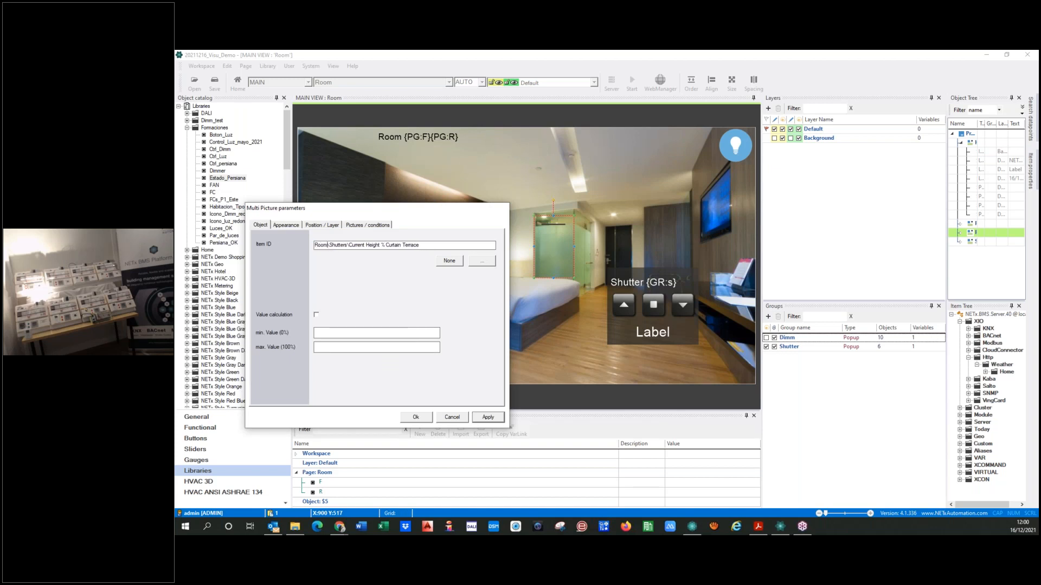
Insert the page variable links {PG:F}{PG:R} after "Room" in the shutter picture's item ID
left_click(308, 483)
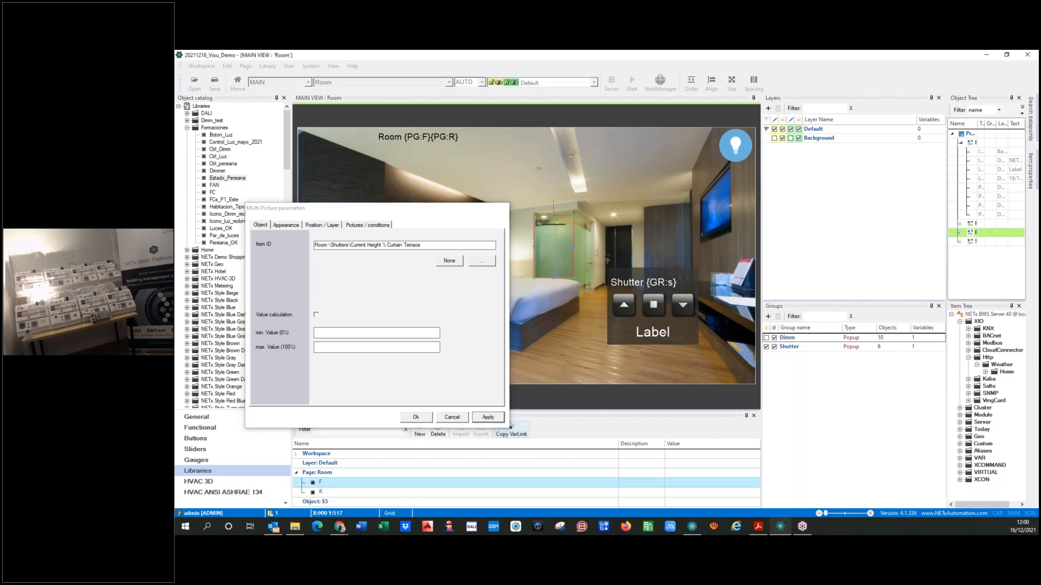
left_click(334, 247)
type("{PG:F}")
type("{PG:F}")
key("BackSpace")
key("BackSpace")
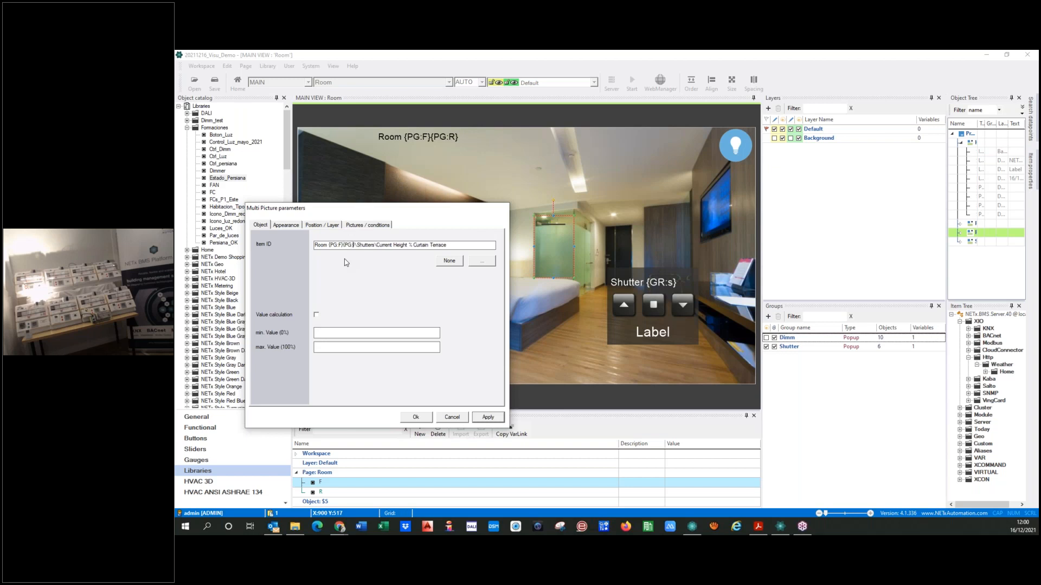
type("R}")
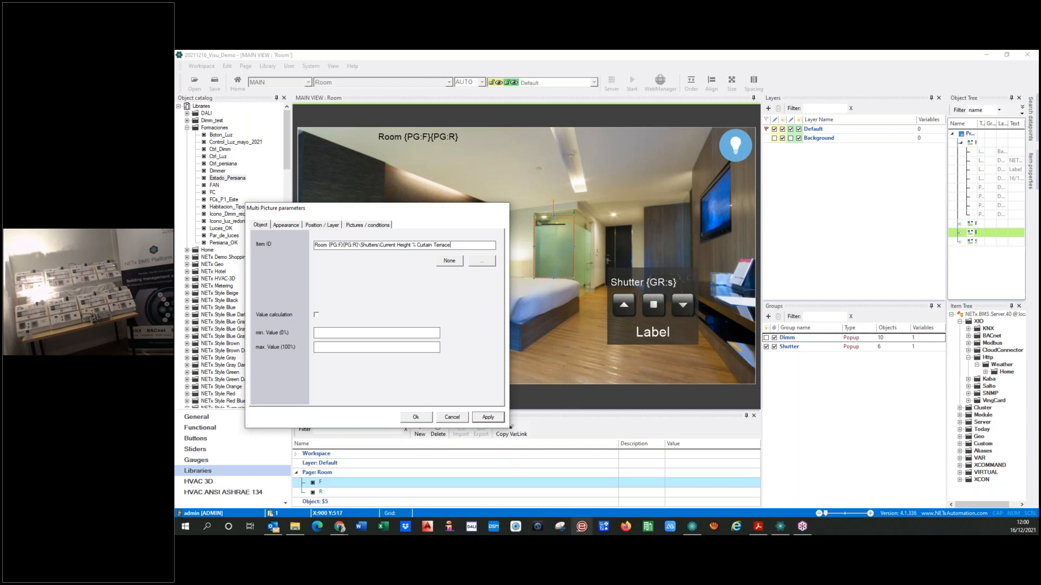
Check the curtain names in Core Server Studio, then change "Terrace" to "Bath" in the shutter picture's item ID
left_click(692, 526)
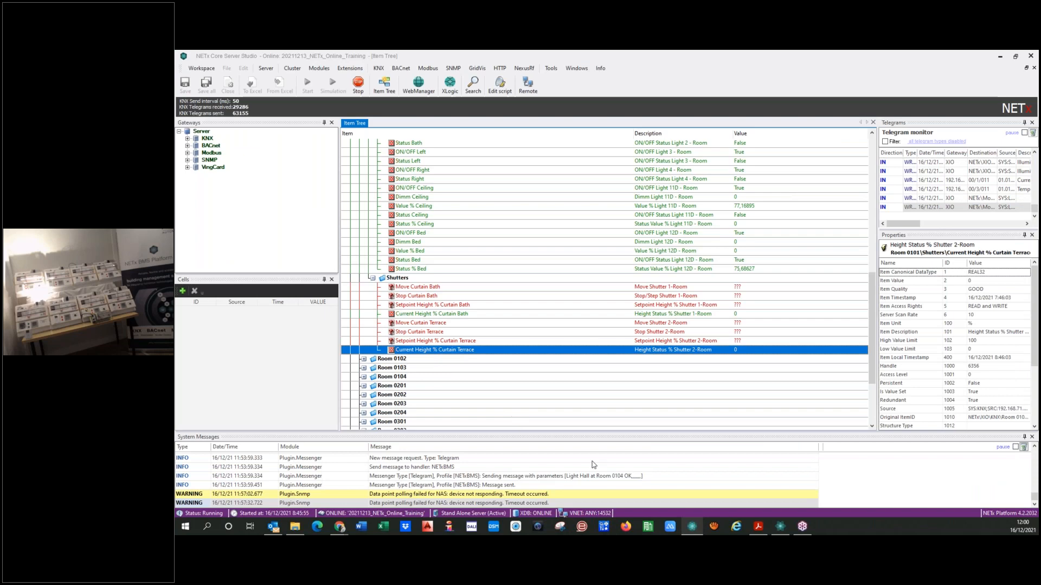
left_click(779, 527)
left_click(453, 244)
key("BackSpace")
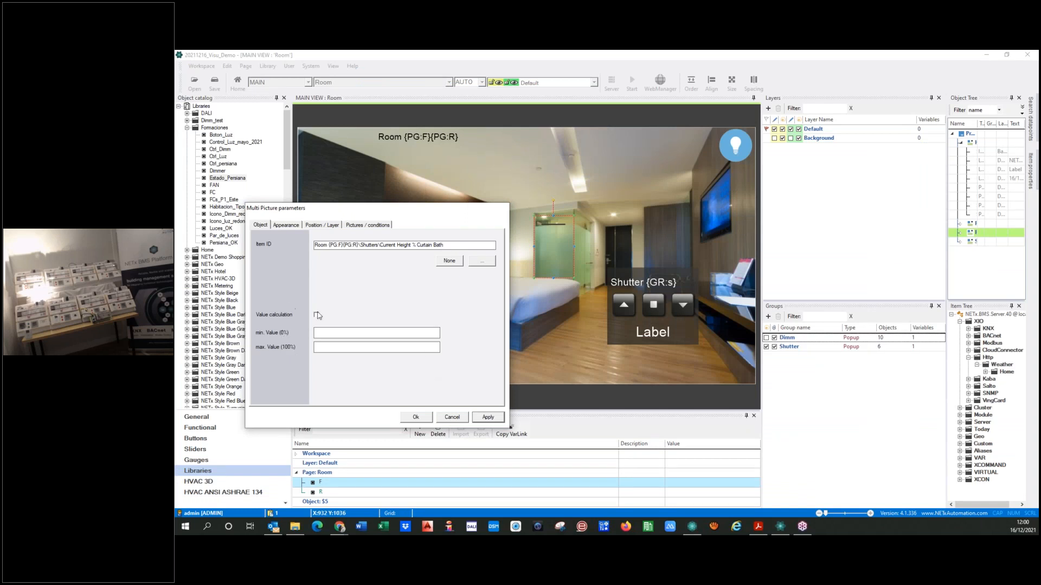
Review the shutter picture's image conditions, including Picture 10, and apply the multi-picture parameters
left_click(362, 226)
left_click(363, 246)
scroll(336, 268, "down", 2)
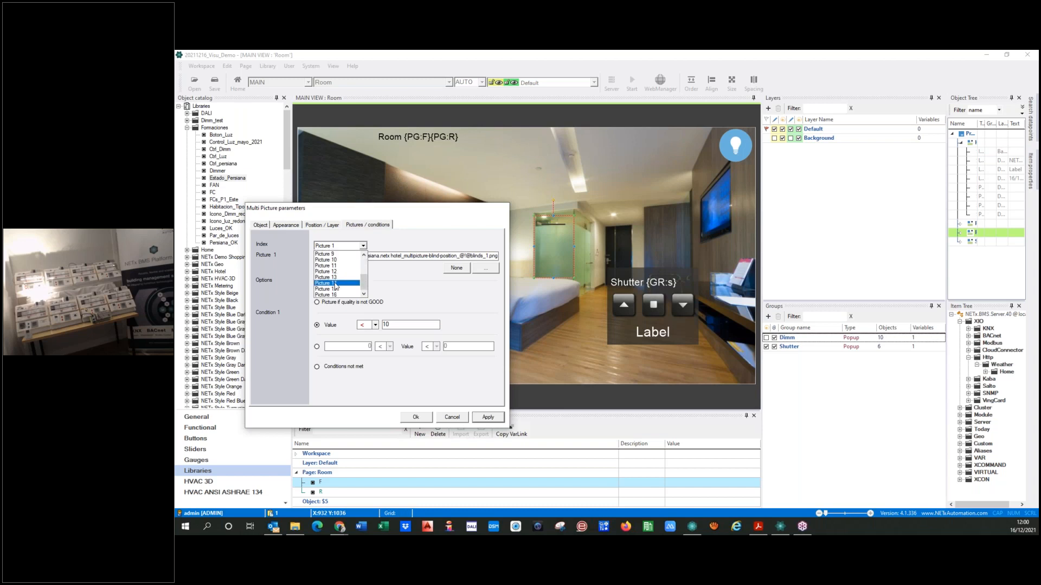
left_click(334, 261)
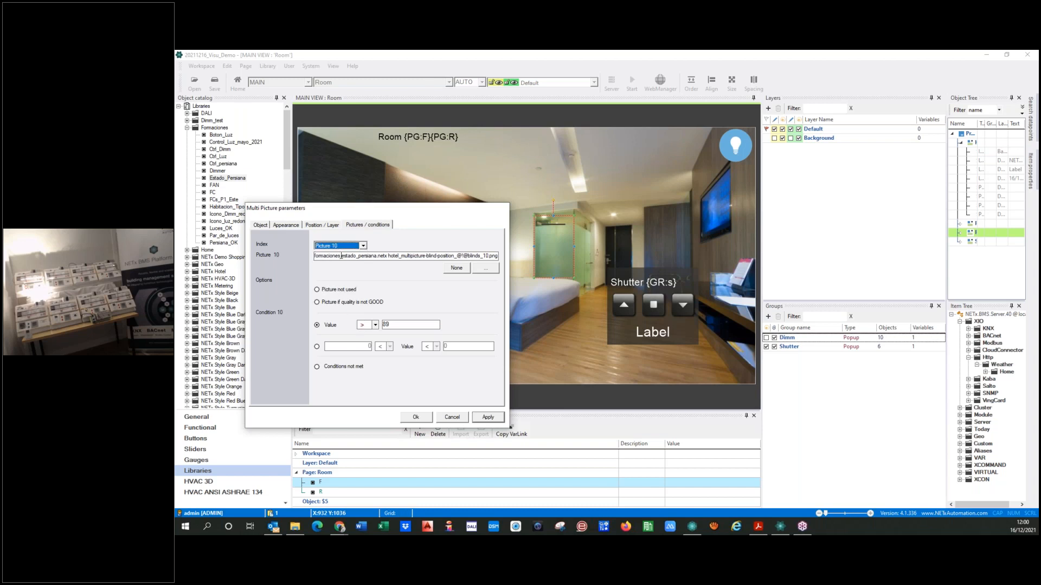
left_click(482, 421)
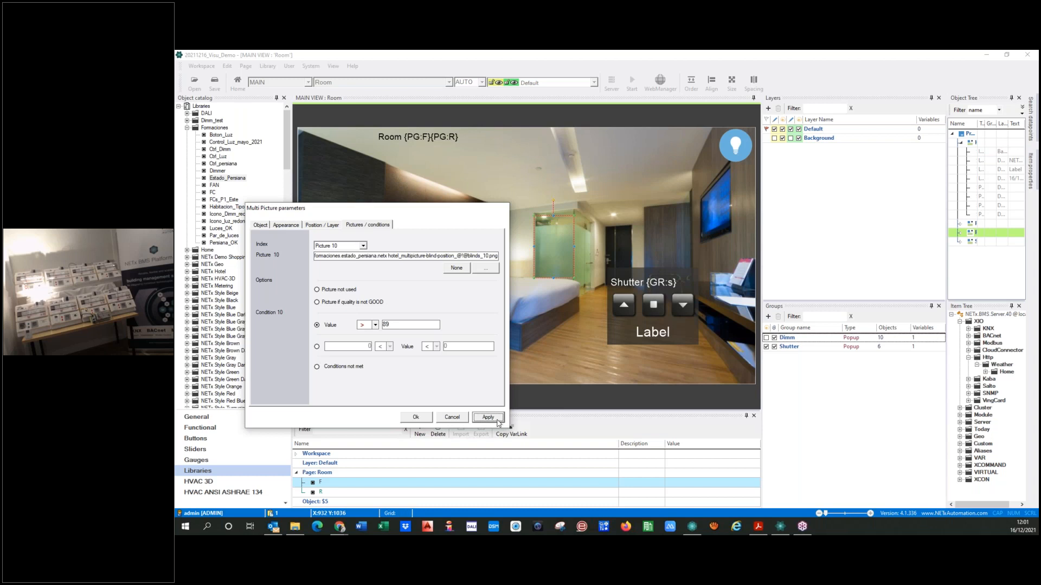
Confirm the bath shutter picture's parameters and place a copy of the picture over the terrace side of the room
left_click(261, 225)
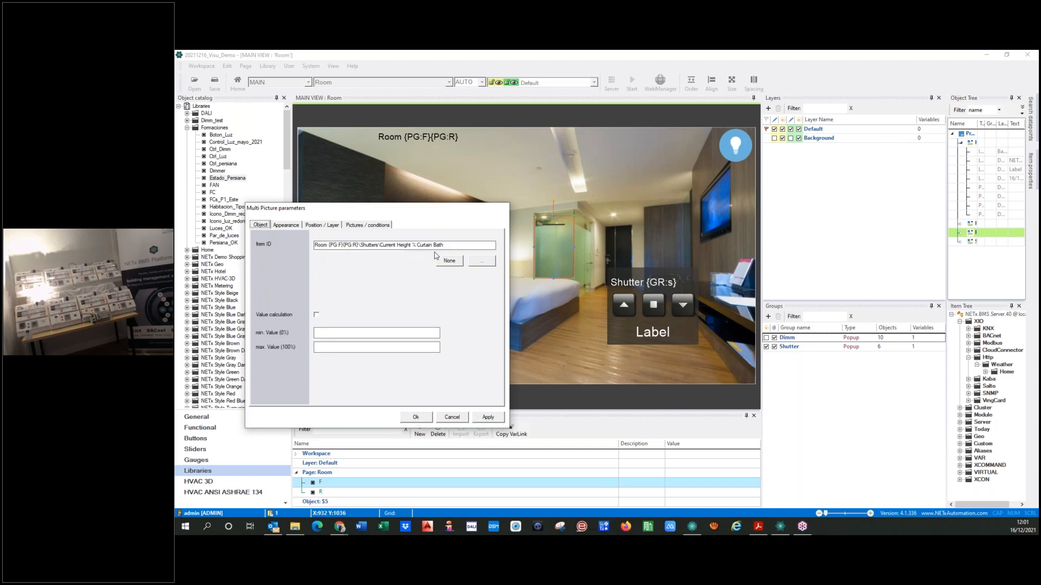
left_click(416, 416)
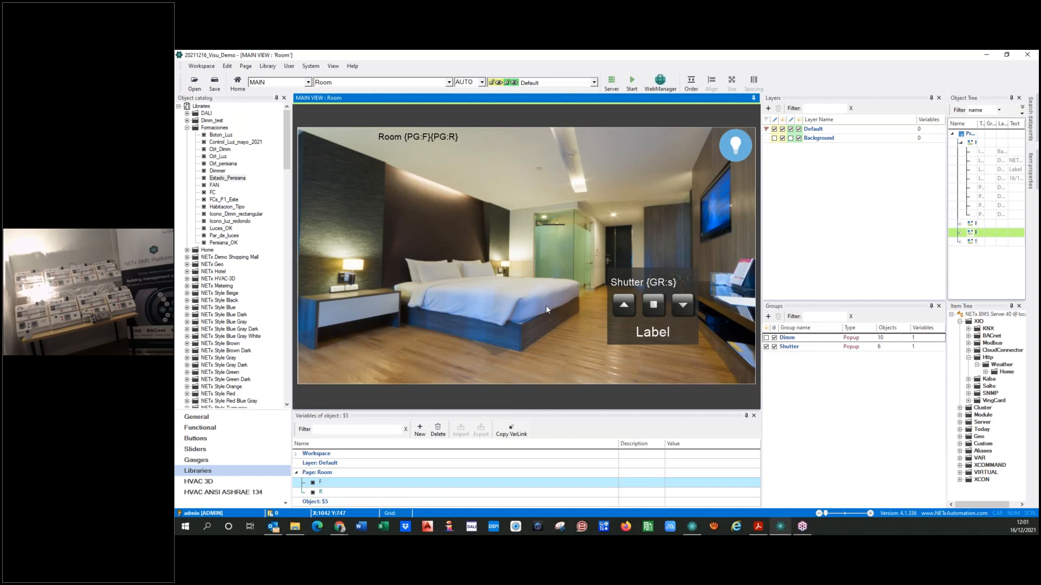
left_click(552, 263)
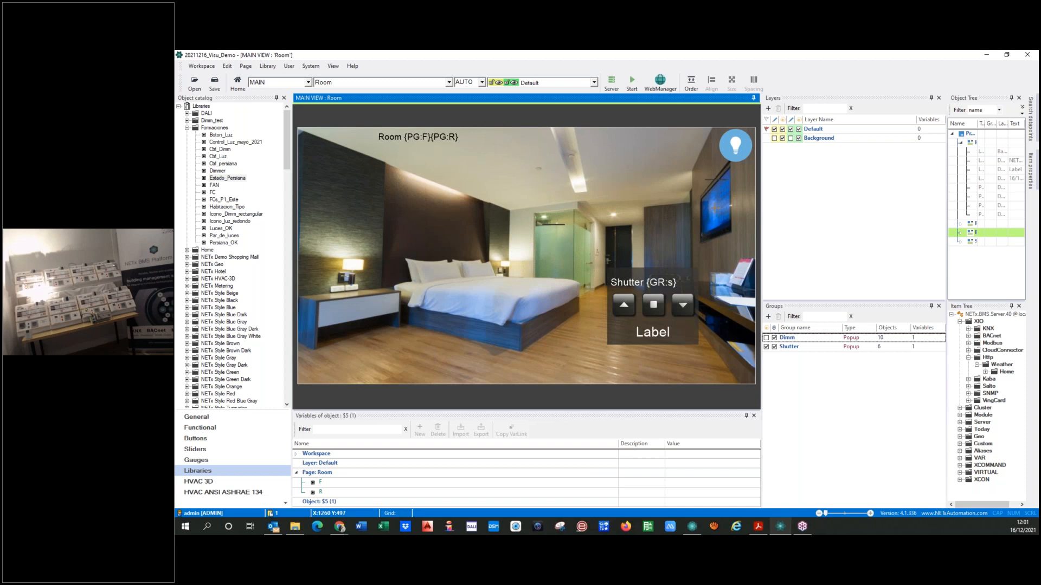
mouse_move(735, 207)
left_mouse_down()
mouse_move(755, 206)
mouse_move(714, 206)
left_mouse_up()
left_click_drag(715, 236, 713, 239)
Set the copied shutter picture's item ID to end in "Curtain Terrace" instead of "Curtain Bath"
double_click(714, 165)
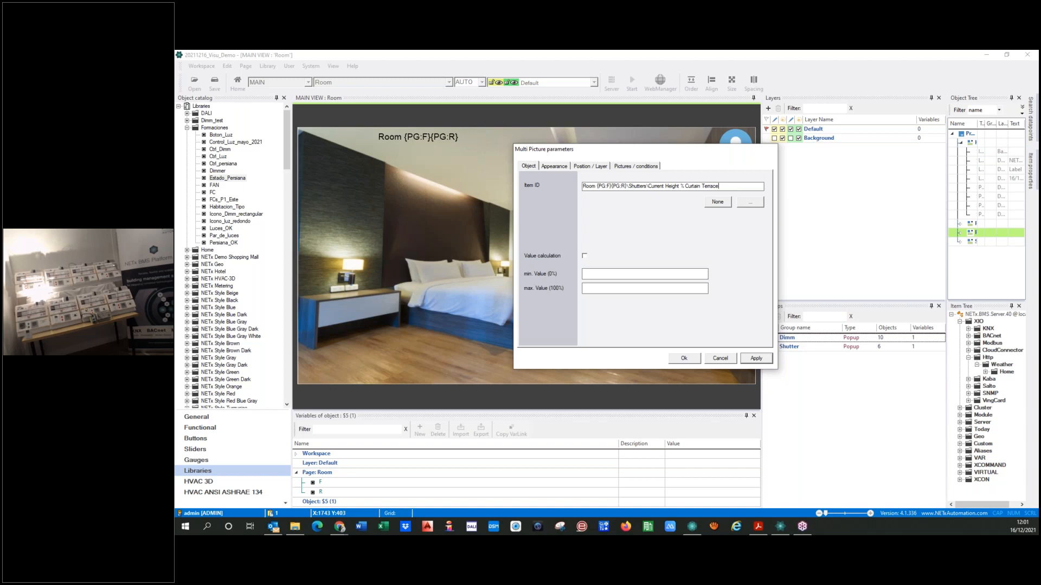
left_click(754, 358)
left_click(676, 360)
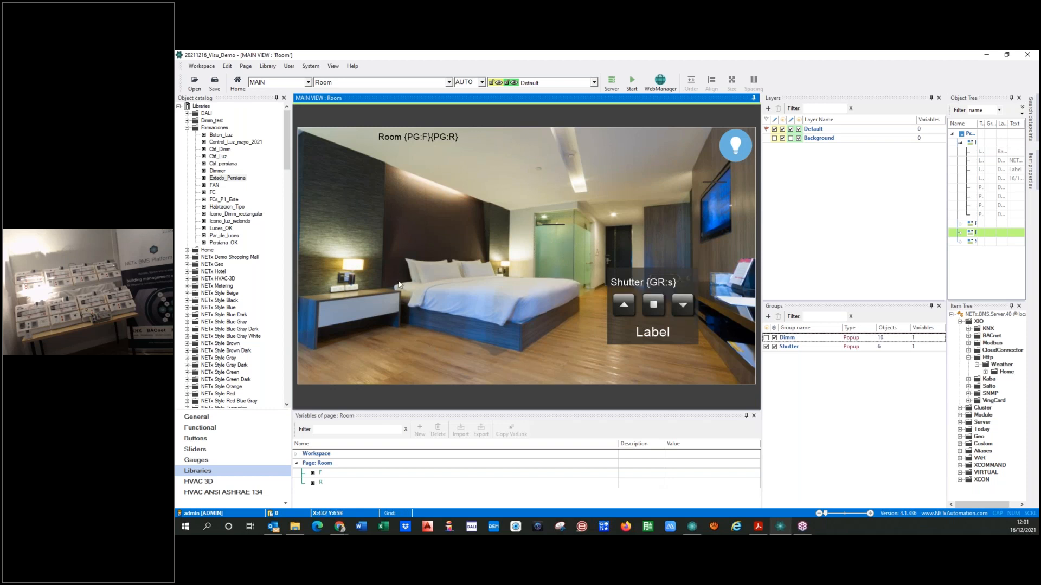
Place a general Button object on the dark wall beside the bed on the Room page
left_click(187, 128)
left_click(187, 314)
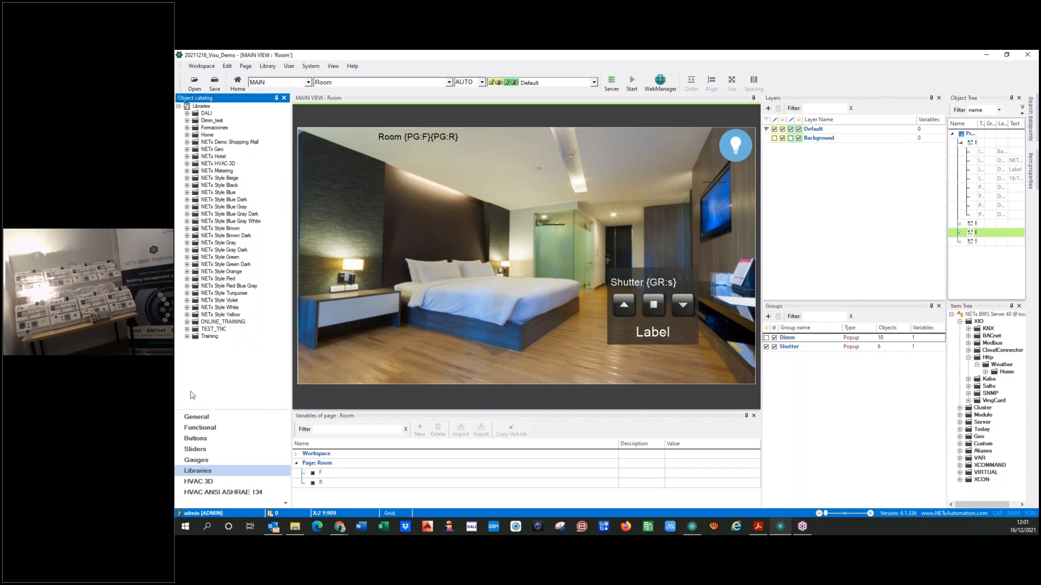
left_click(199, 428)
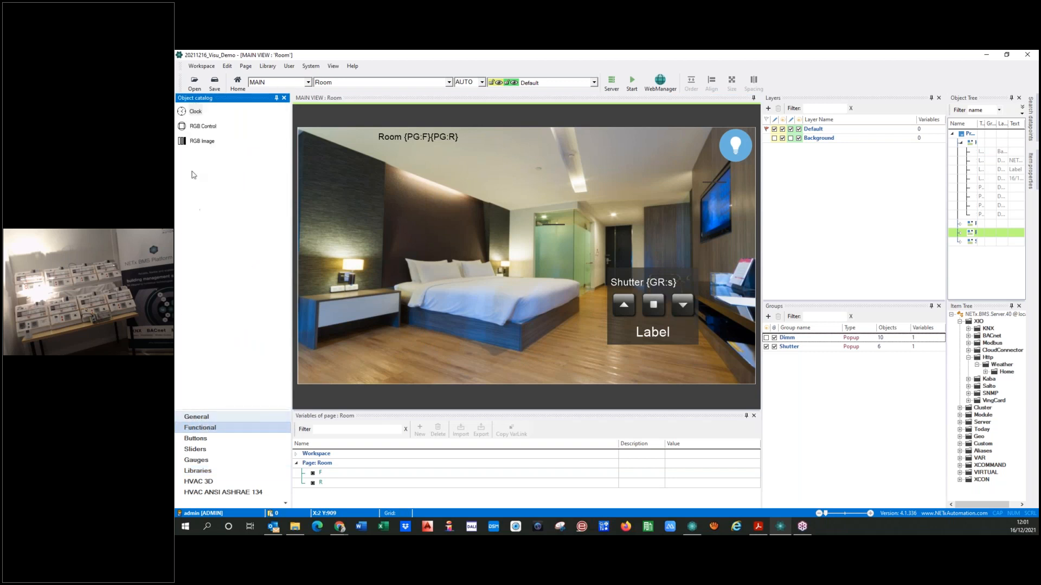
left_click(195, 416)
left_click_drag(187, 142, 321, 187)
Set the new button's function to Change group visibility for the Shutter group, passing group variable s as Bath
double_click(339, 192)
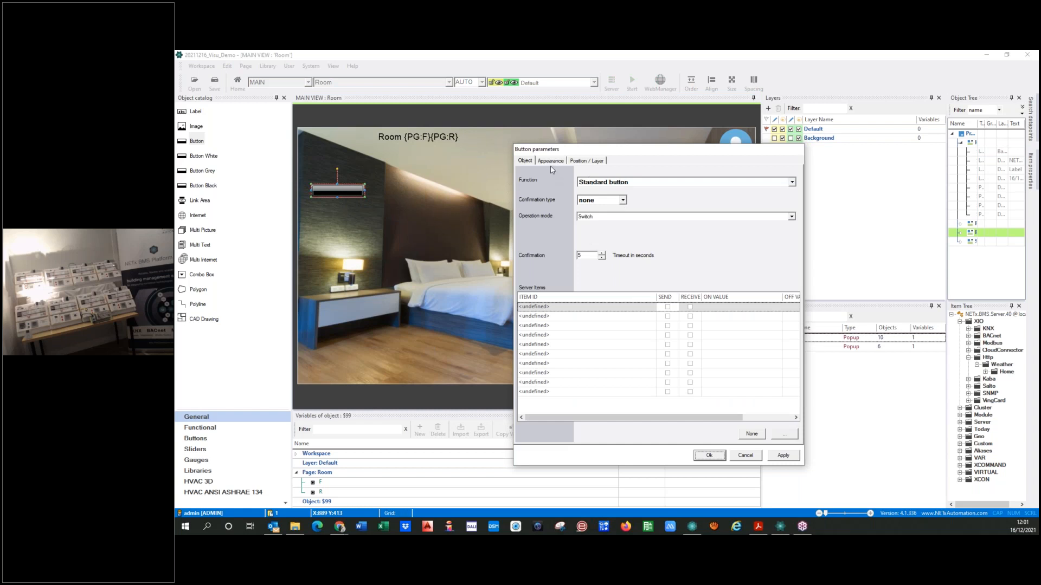
left_click(645, 186)
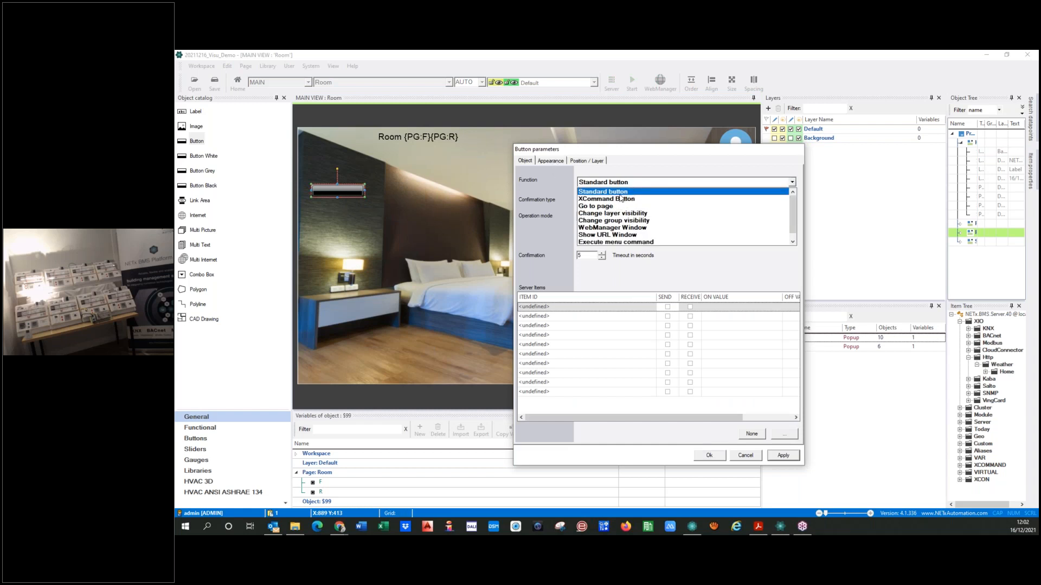
left_click(618, 220)
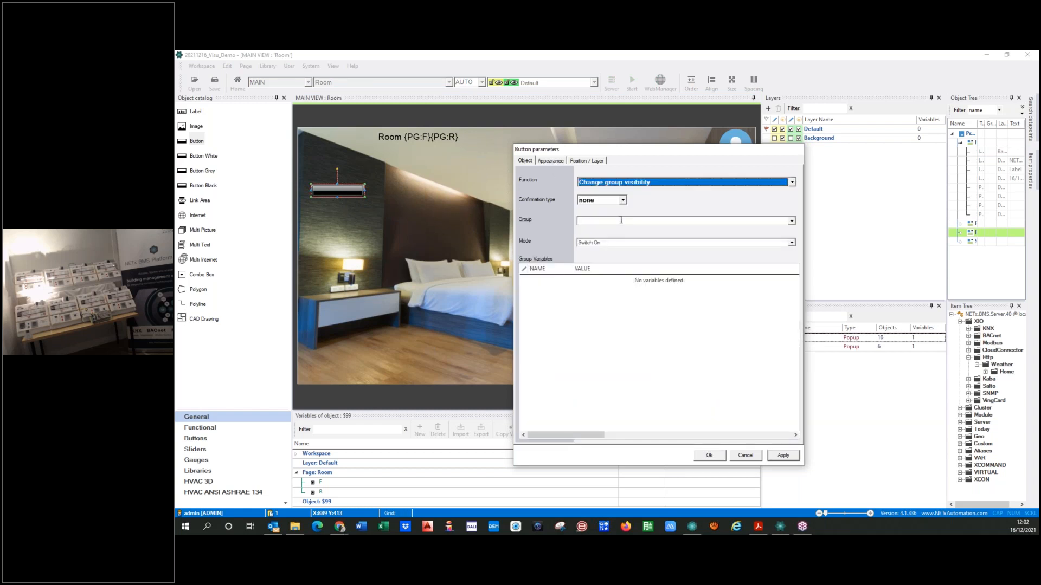
left_click(792, 222)
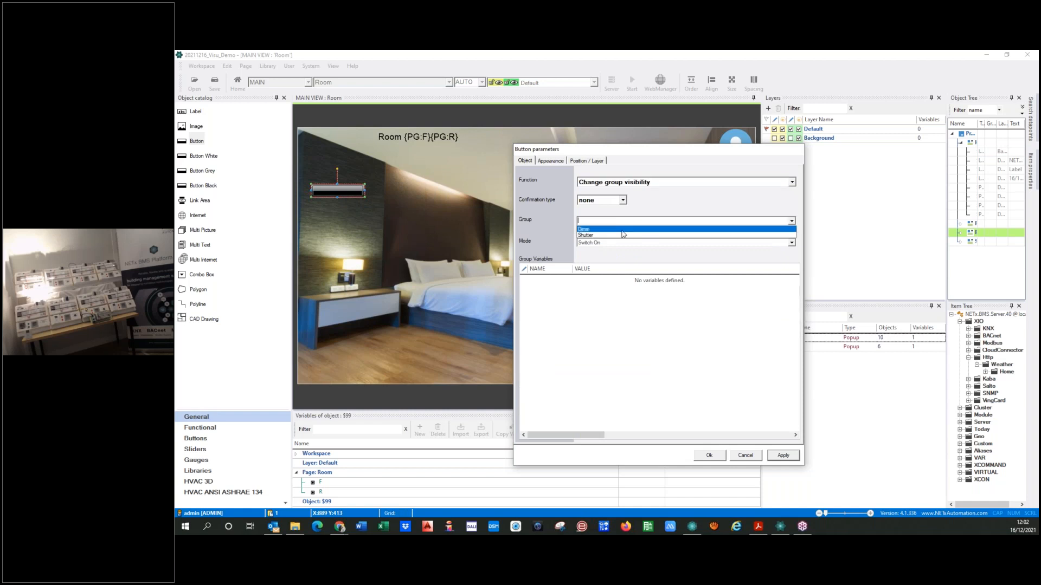
left_click(584, 236)
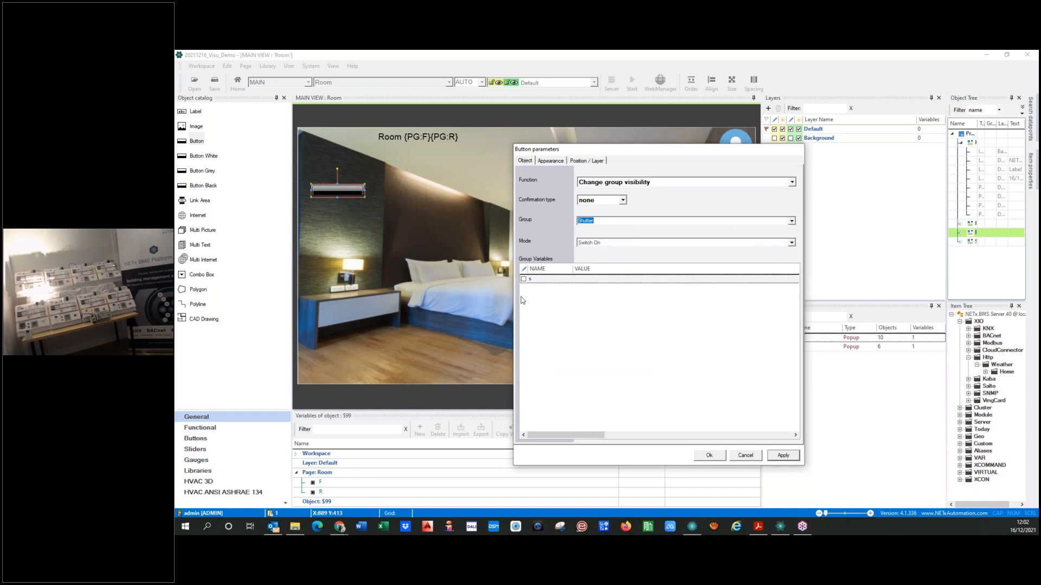
left_click(524, 279)
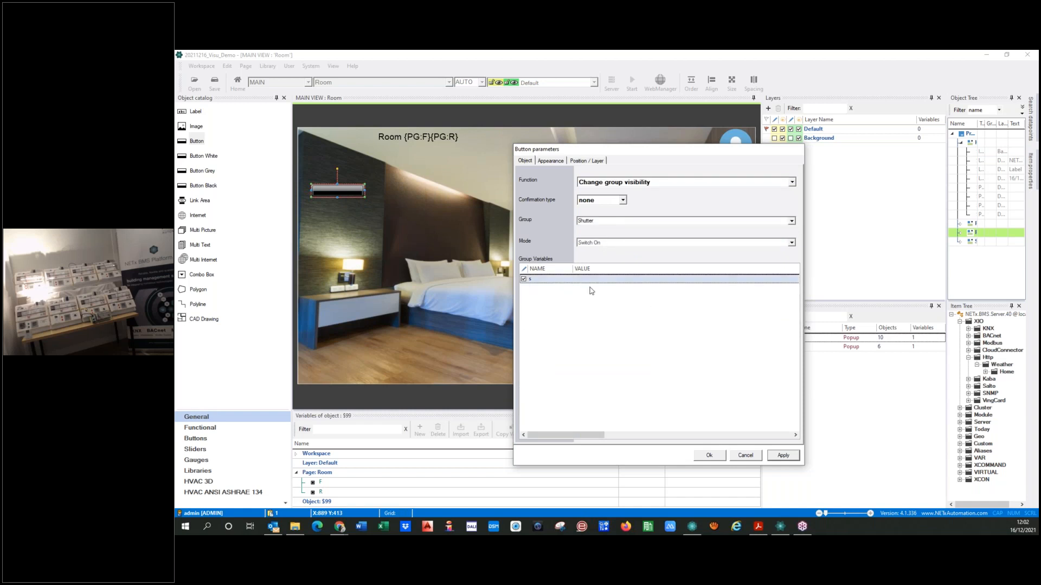
left_click(590, 279)
type("Bath")
key("Return")
Set the button's opacity to 0 %, make its transparent area clickable and title it "Curtain Bath"
left_click(553, 162)
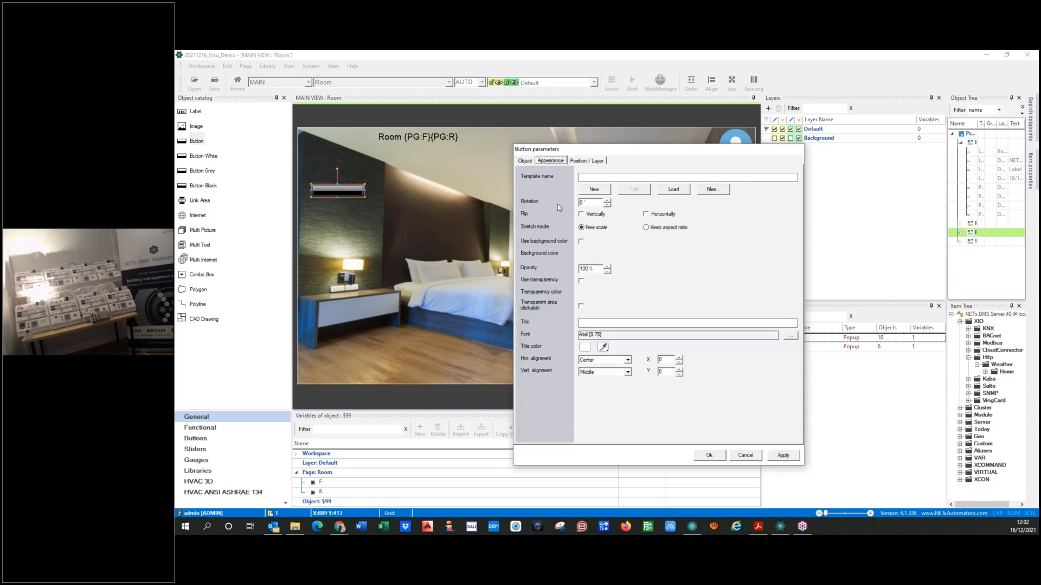
left_click(585, 269)
type("0")
left_click(581, 307)
type("in")
Set the Curtain Bath button's title font to Arial 24 and confirm the button parameters
left_click(790, 335)
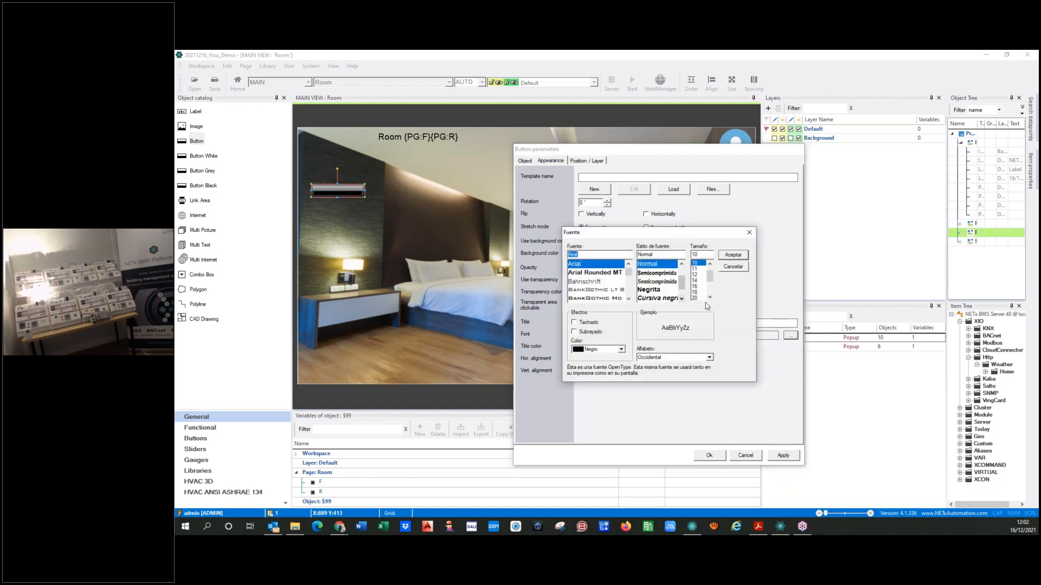
left_click(697, 298)
left_click(728, 256)
left_click(777, 457)
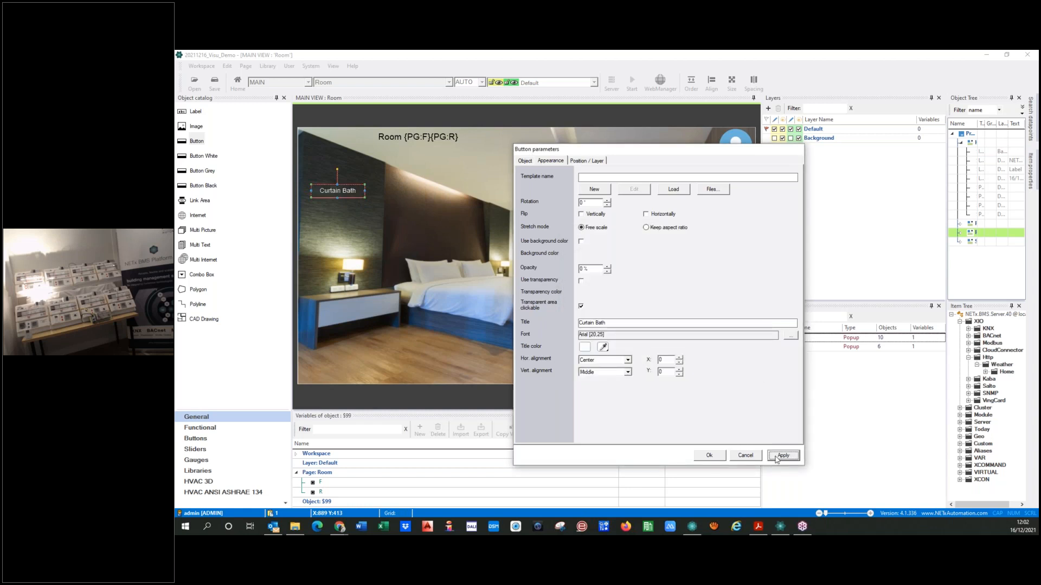
left_click(790, 336)
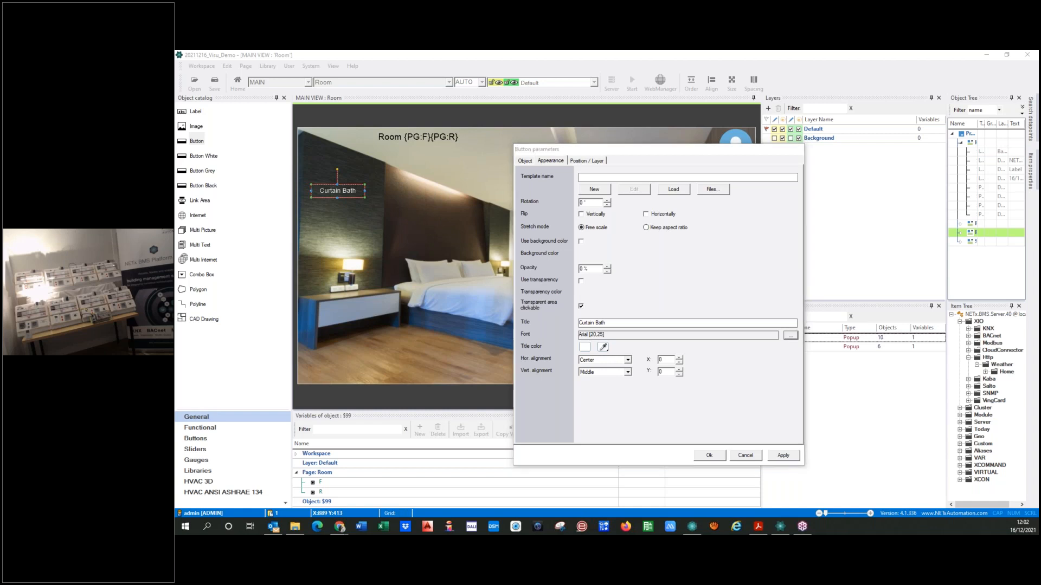
left_click(695, 274)
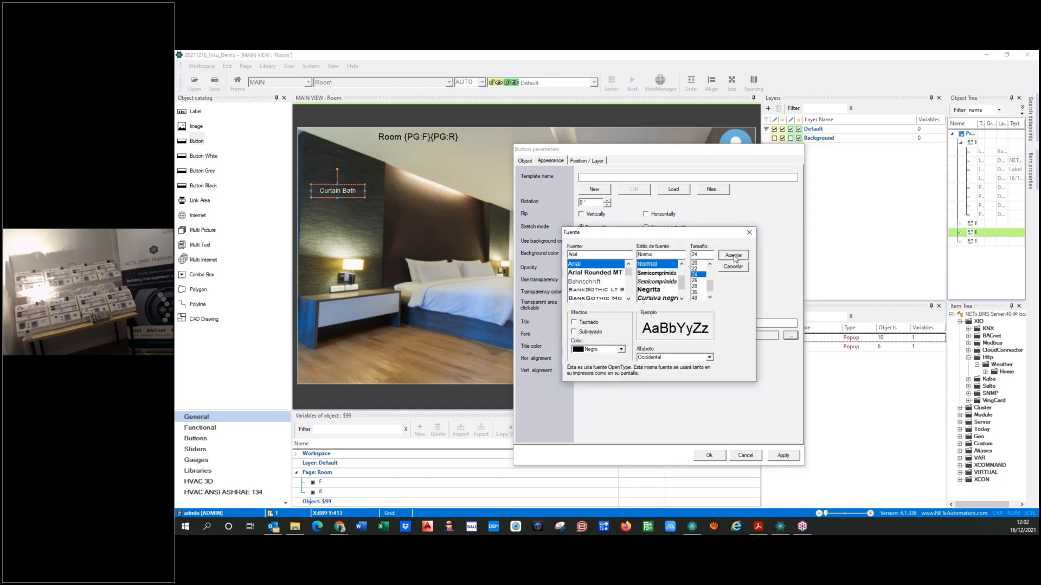
left_click(733, 256)
left_click(783, 456)
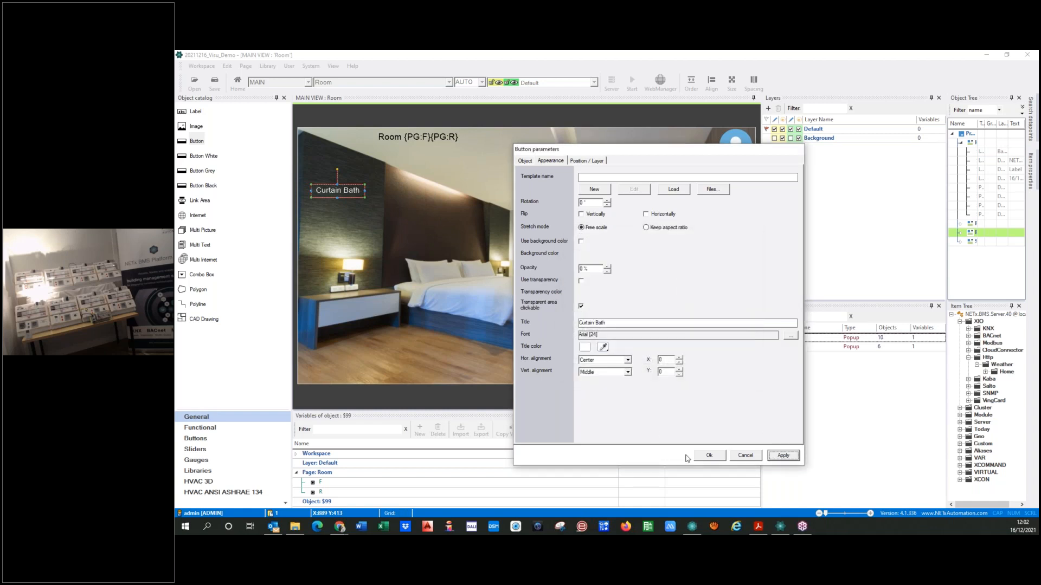
left_click(708, 456)
Move the Curtain Bath button slightly up and place a copy of it directly below
left_click(339, 207)
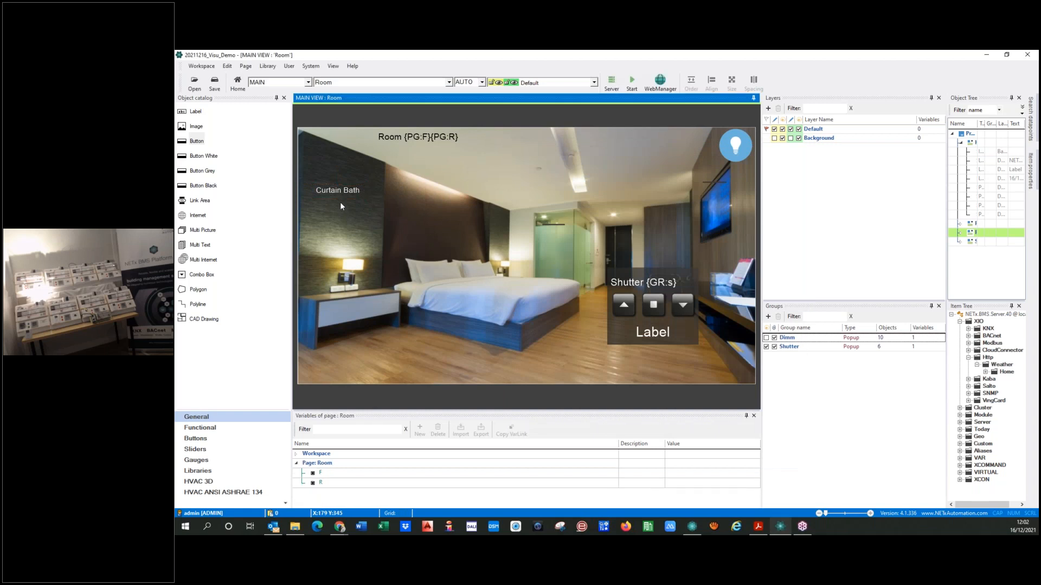
left_click(331, 191)
left_click(336, 204)
left_click(335, 188)
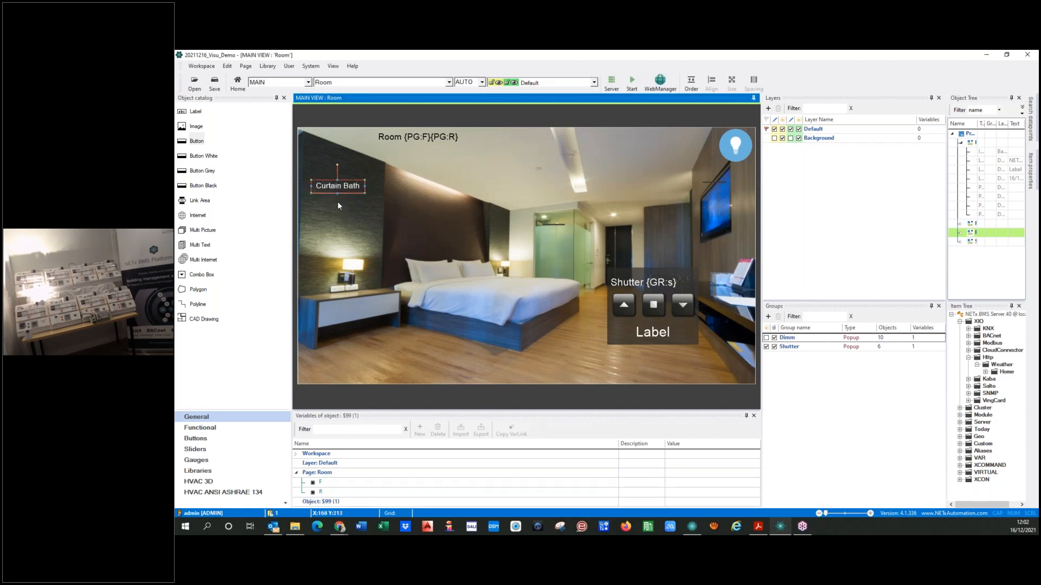
left_click_drag(329, 188, 329, 206)
Set the copied button's group variable s to Terrace and its title to "Curtain Terrace"
left_click(328, 208)
left_click(603, 278)
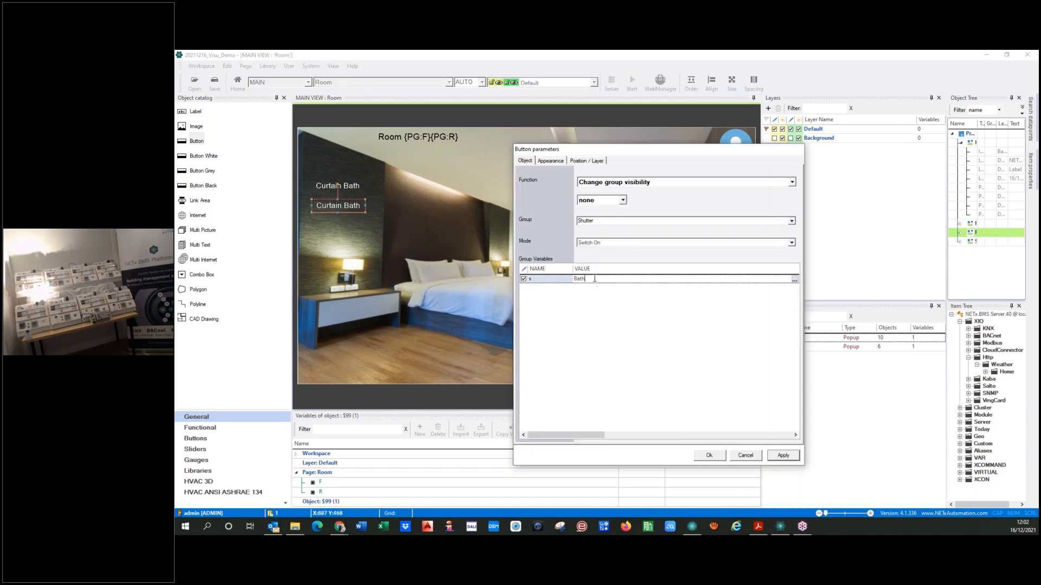
type("Terrace")
left_click(551, 160)
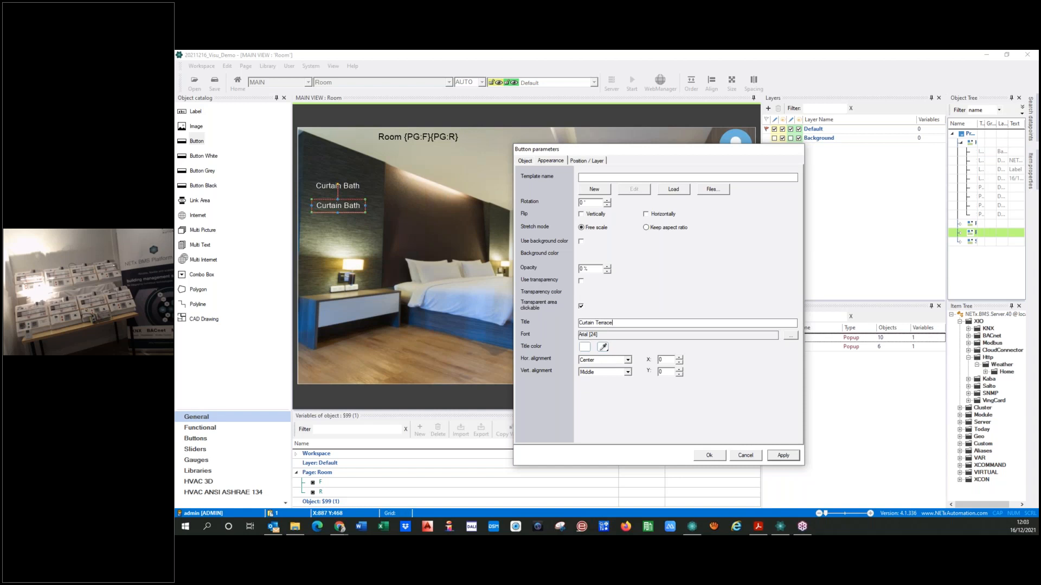
left_click(775, 458)
left_click(722, 458)
Resize the terrace button and insert the line-break code {CH:NL} between Curtain and Terrace in its title
left_click_drag(365, 205, 319, 194)
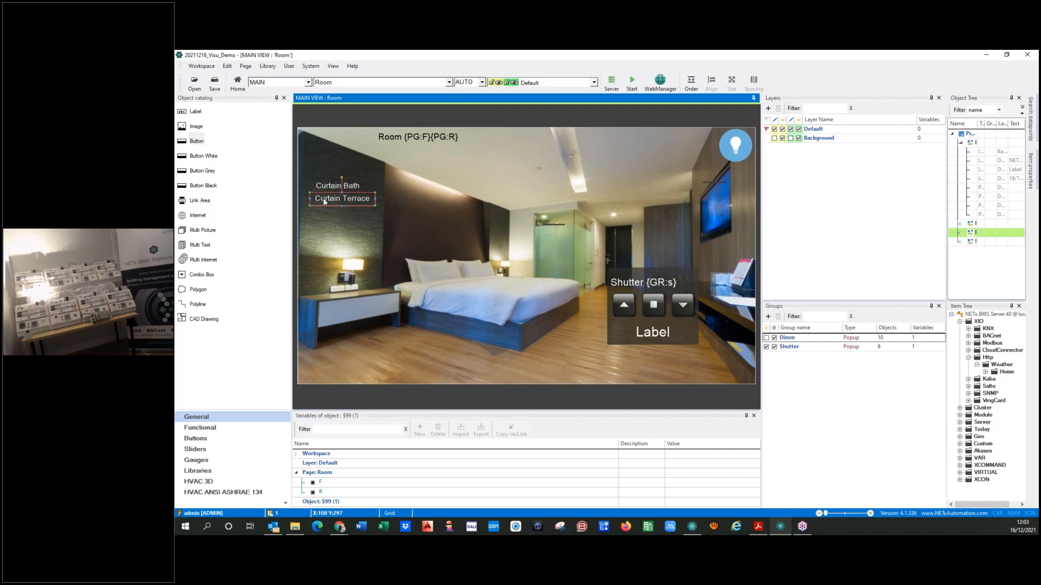
double_click(320, 197)
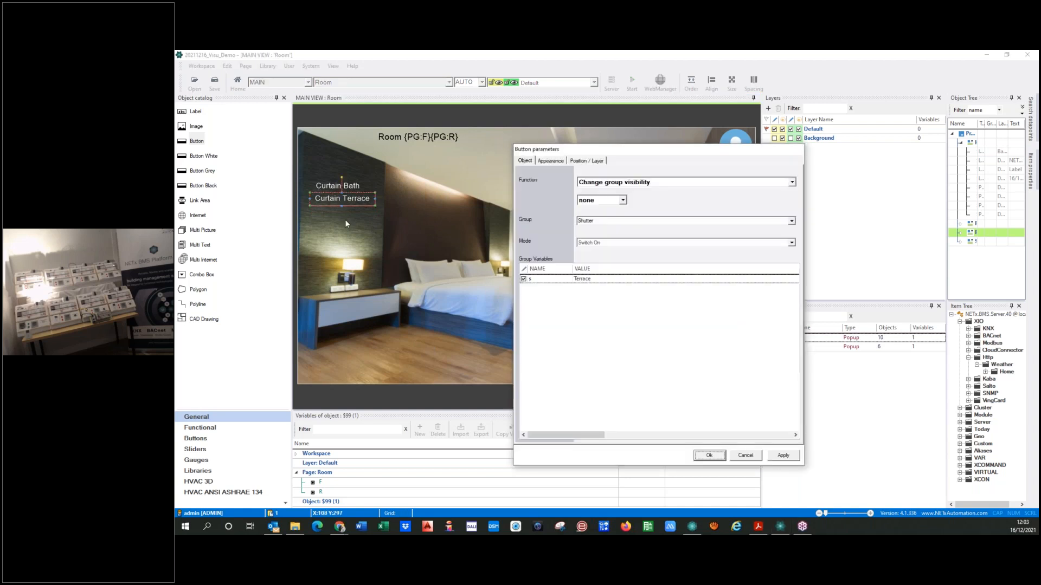
left_click(550, 160)
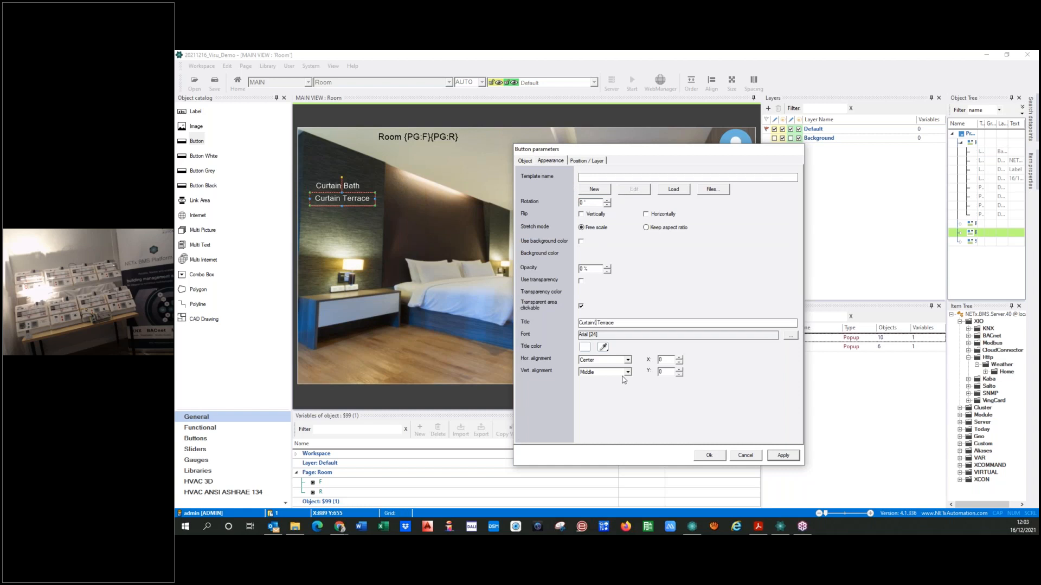
type("CH:NL")
left_click(784, 456)
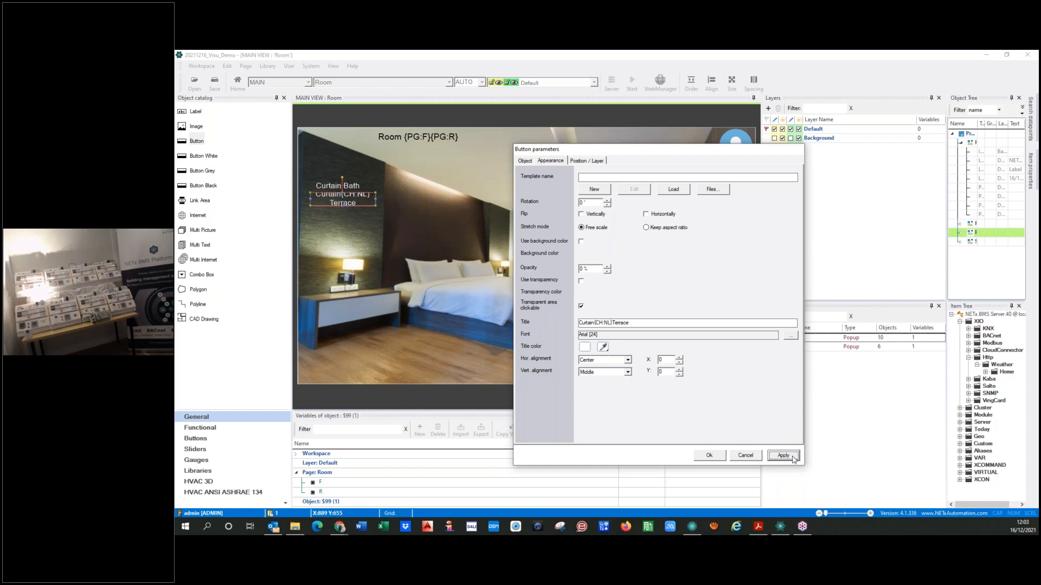
left_click(708, 455)
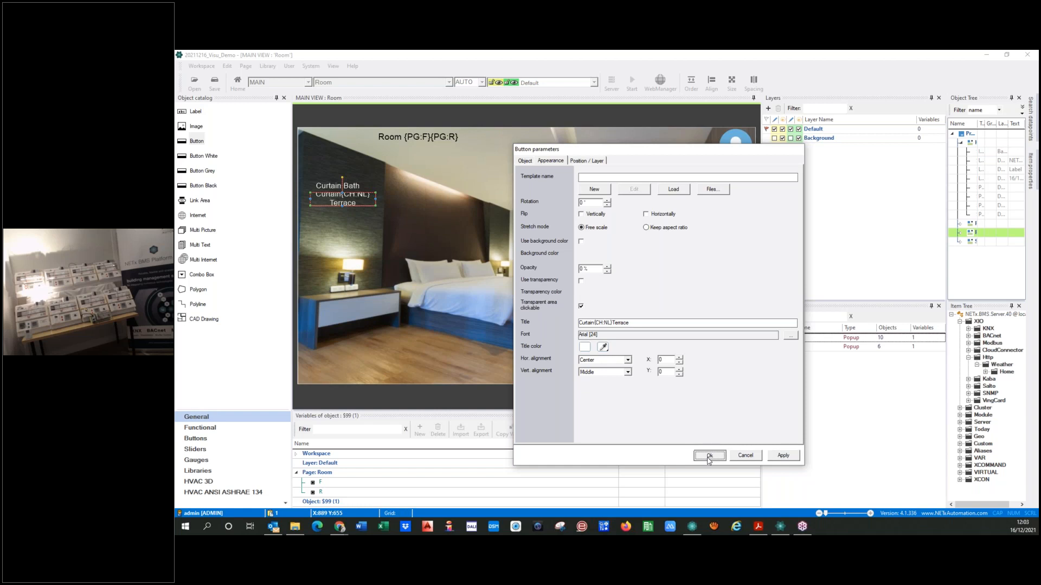
left_click_drag(375, 198, 329, 178)
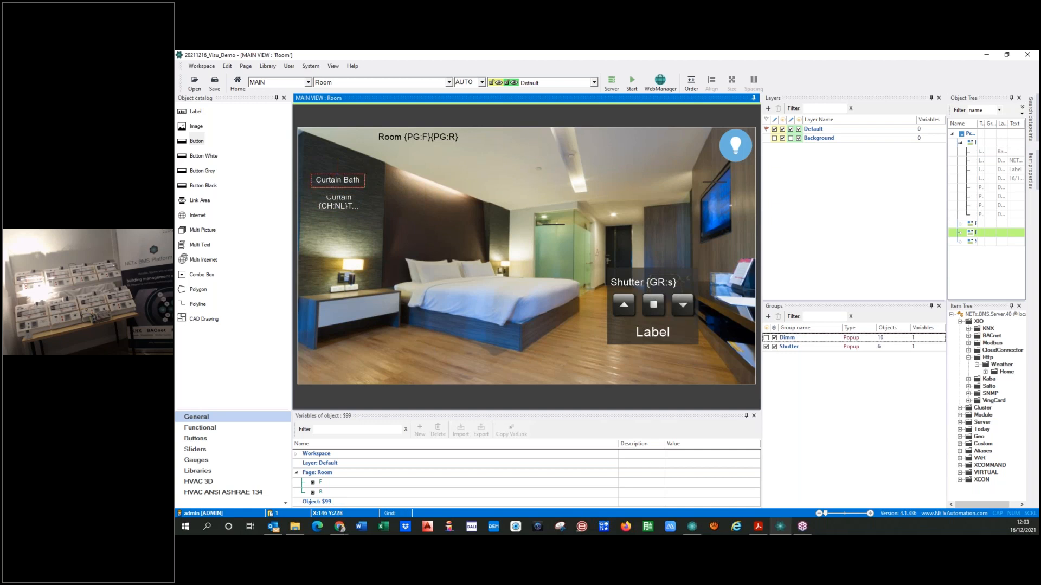
Insert the line-break code {CH:NL} between Curtain and Bath in the bath button's title
double_click(355, 183)
left_click(550, 160)
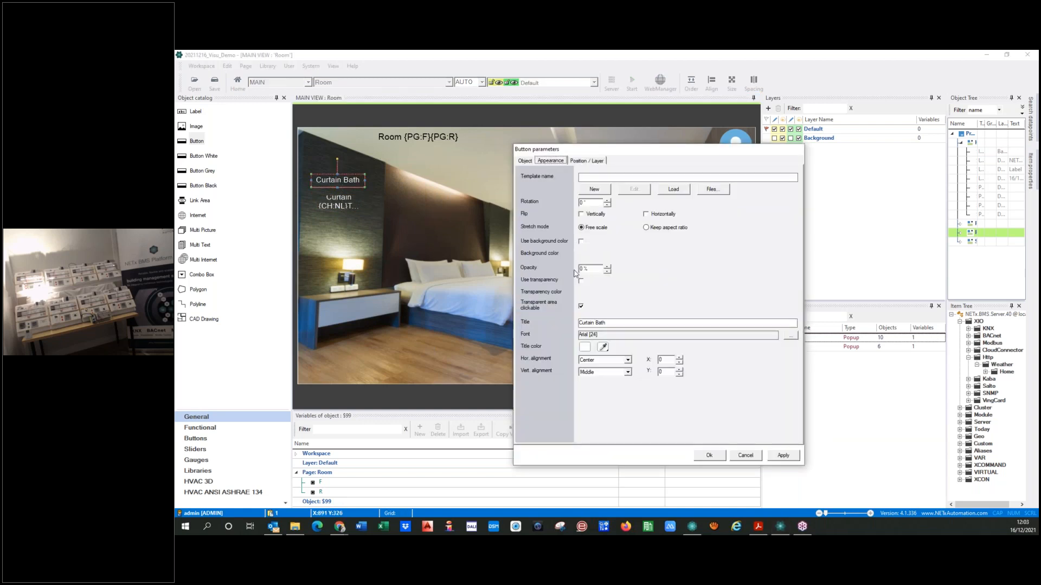
left_click(604, 323)
type("{CH")
key("BackSpace")
left_click(783, 456)
left_click(709, 455)
Narrow the two curtain buttons and arrange them one above the other on the dark wall
left_click_drag(311, 180, 341, 205)
left_click(336, 205)
left_click(338, 171)
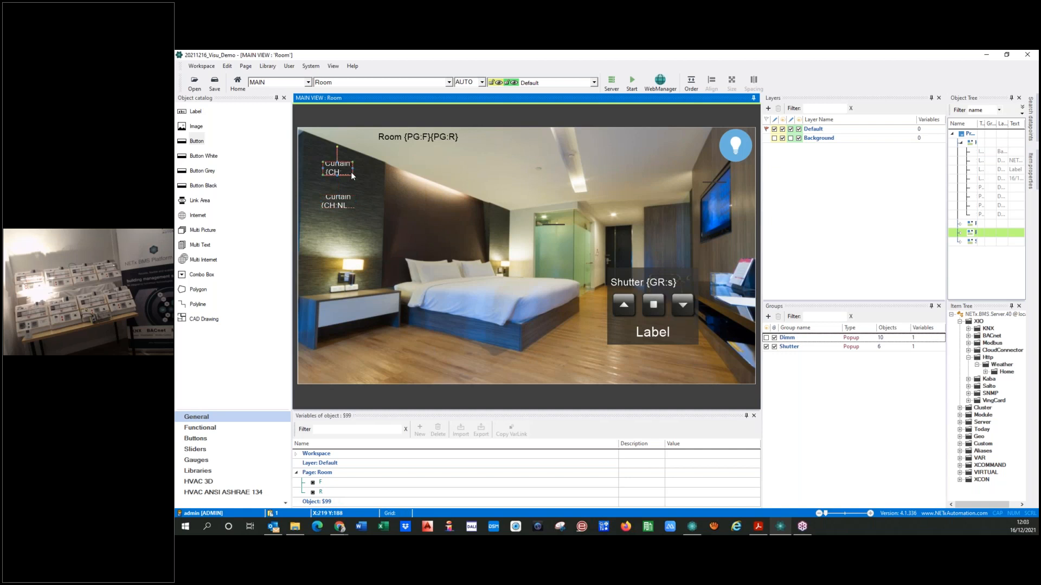
left_click(337, 201)
left_click_drag(366, 184, 428, 203)
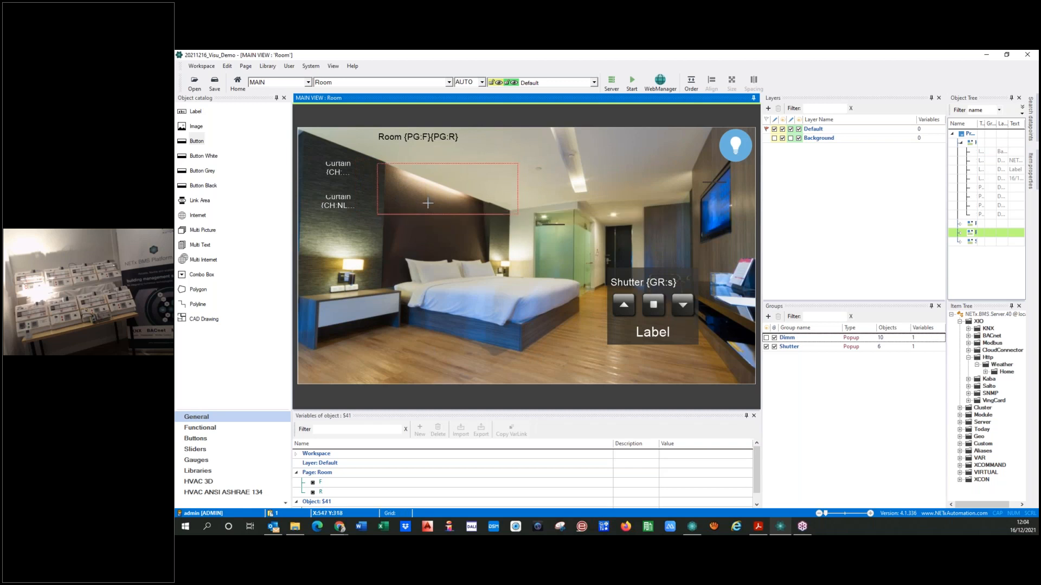
left_click(339, 173)
left_click(339, 204)
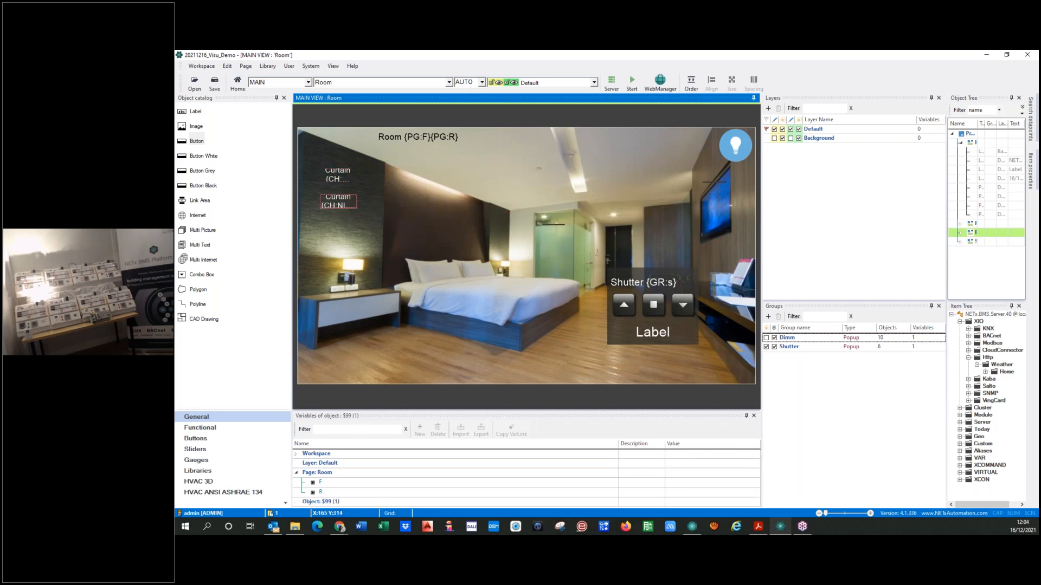
Go from the Room page to the Floor page and on to the Home page
left_click(449, 83)
left_click(360, 93)
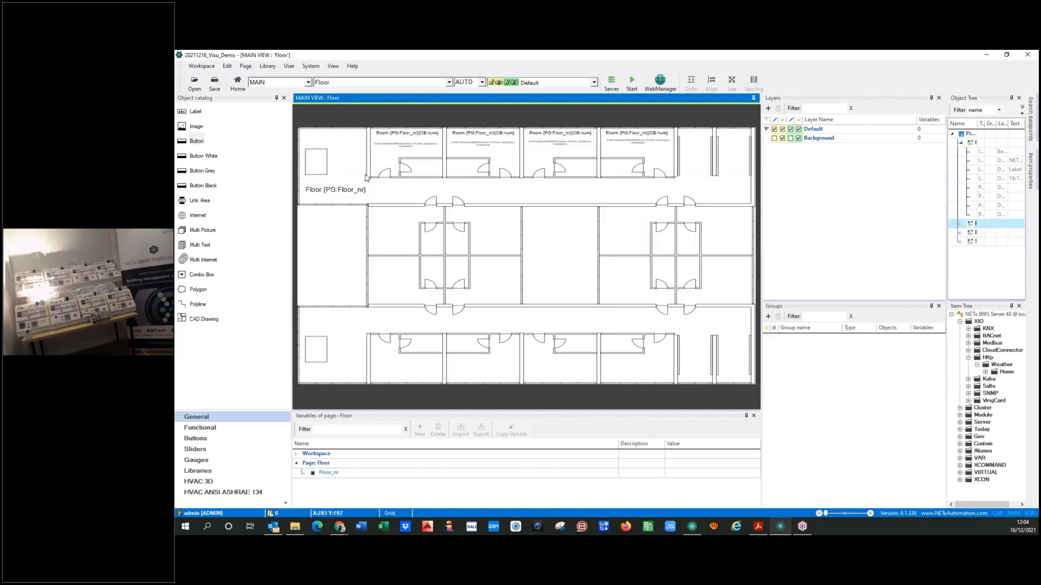
left_click(351, 86)
left_click(339, 103)
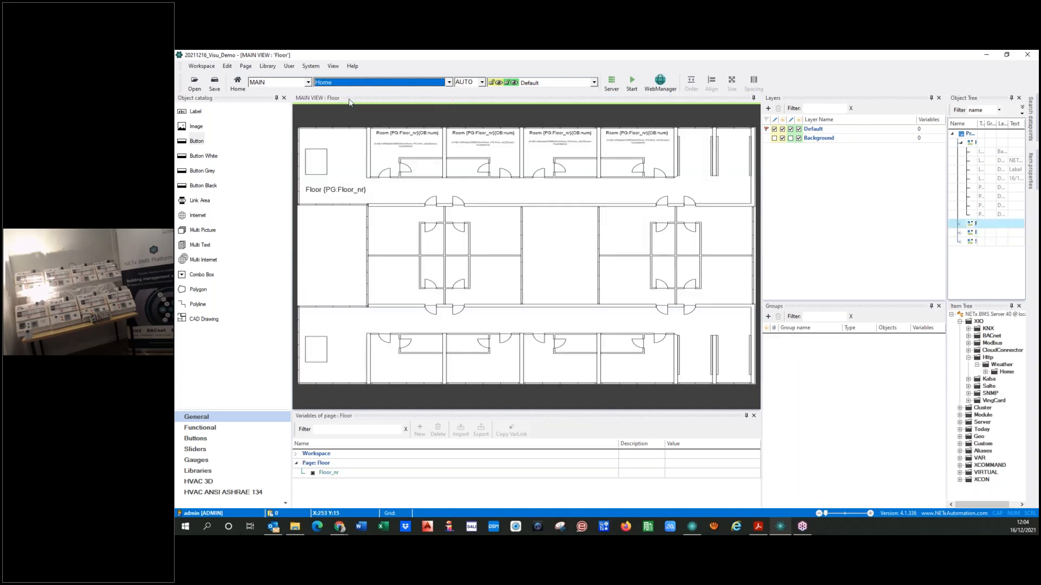
Save the workspace, run the visualization from the Home page and open Room 0101
left_click(631, 83)
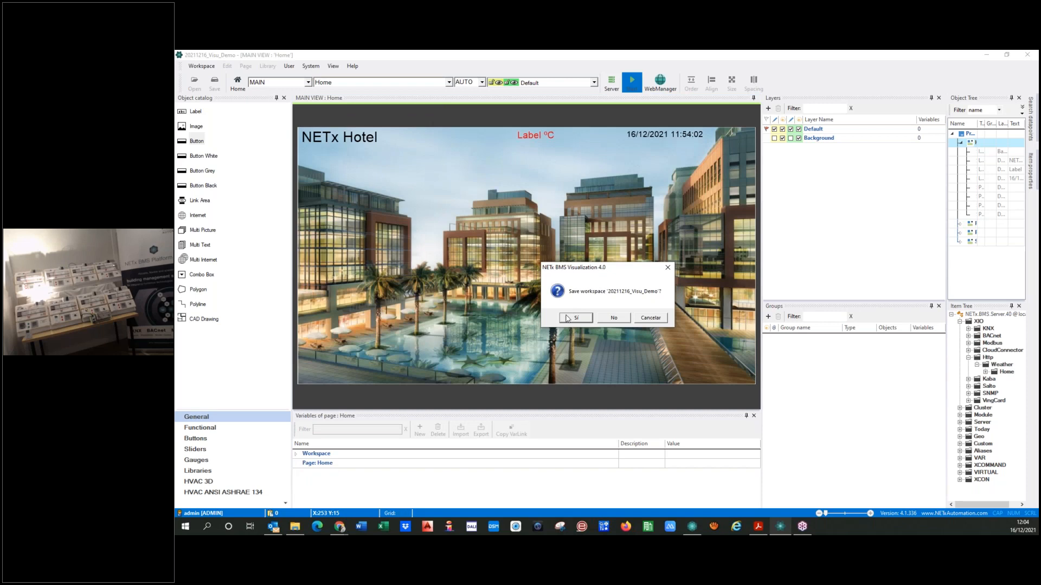
left_click(573, 319)
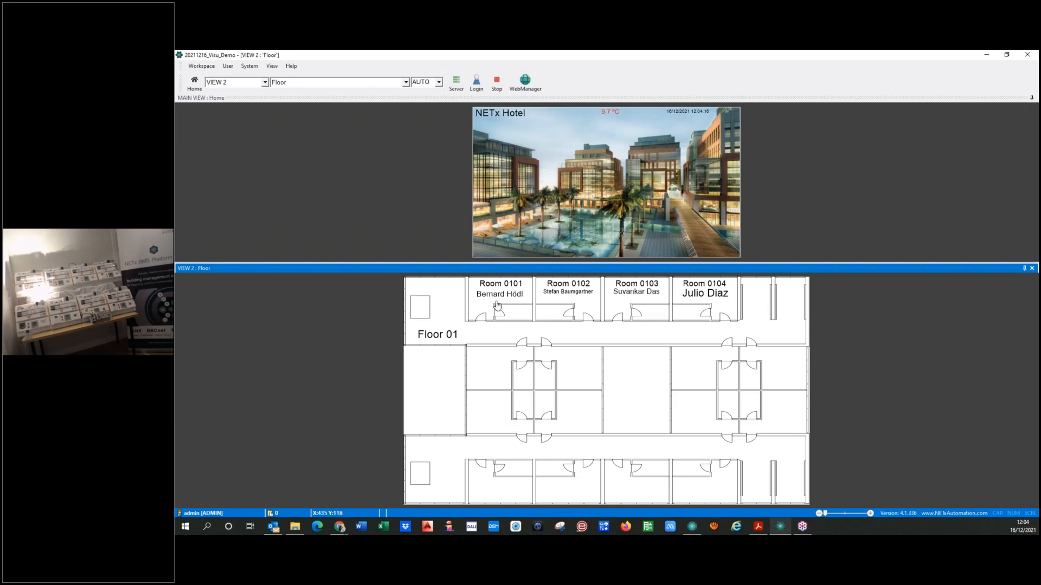
left_click(497, 305)
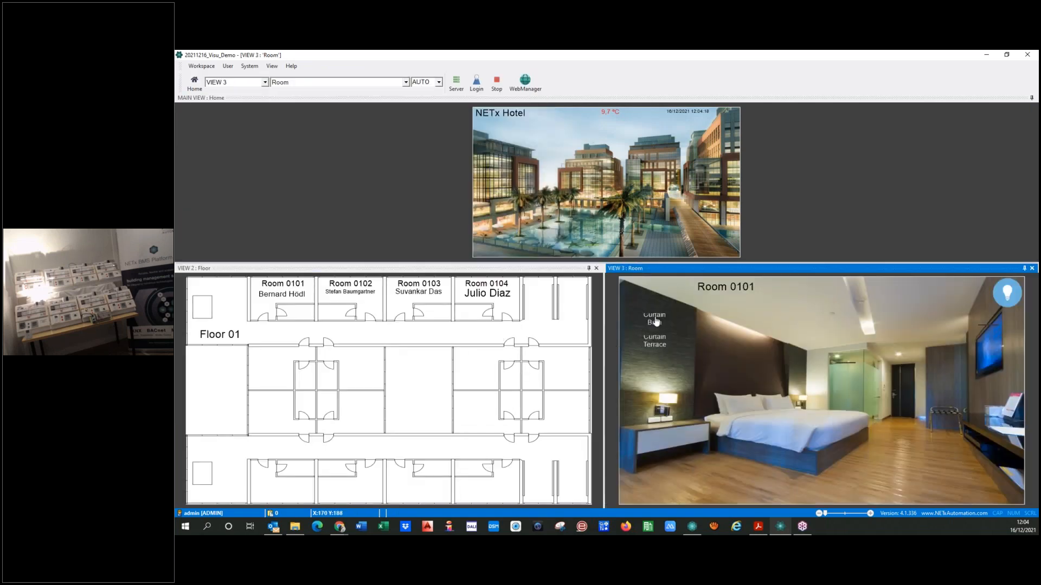
Test the bath and terrace curtain buttons with the popup's up command in Room 0101, and stop the visualization
left_click(655, 321)
left_click(655, 344)
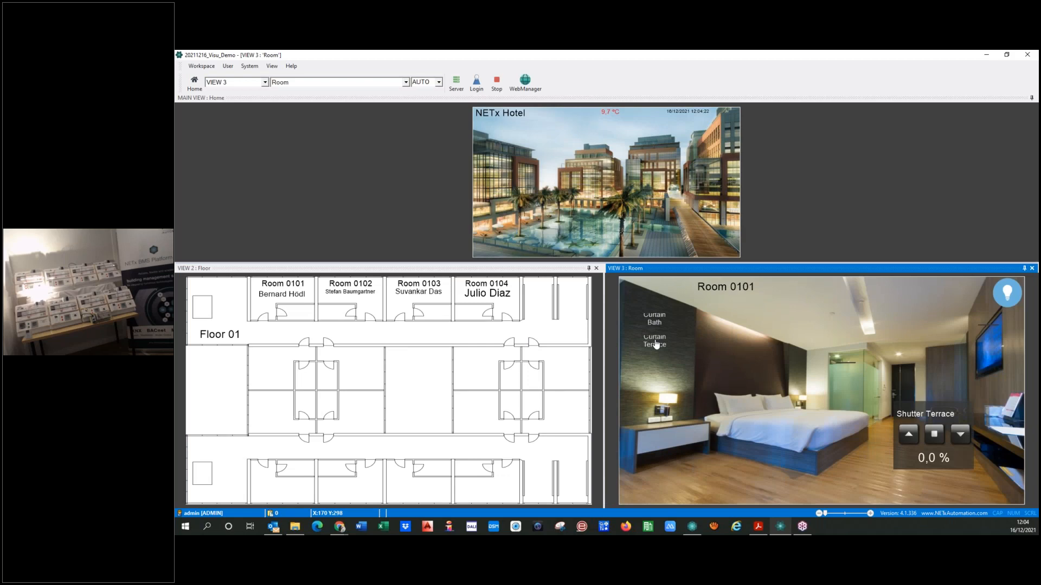
left_click(654, 322)
left_click(660, 346)
left_click(912, 439)
left_click(656, 320)
left_click(914, 441)
left_click(497, 82)
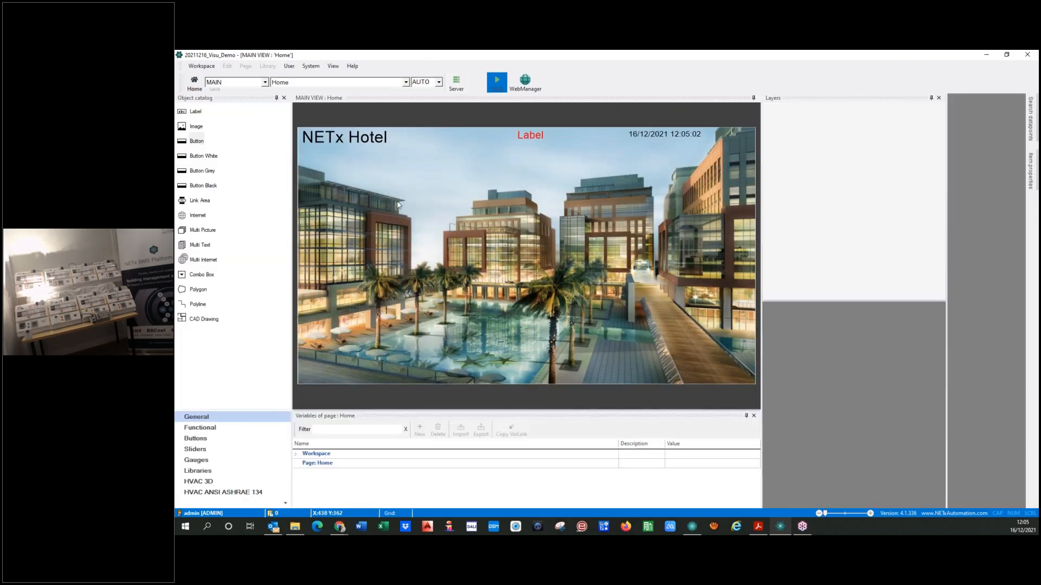
Return to the Room page and enlarge and space out the two curtain buttons on the dark wall
left_click(362, 83)
left_click(323, 96)
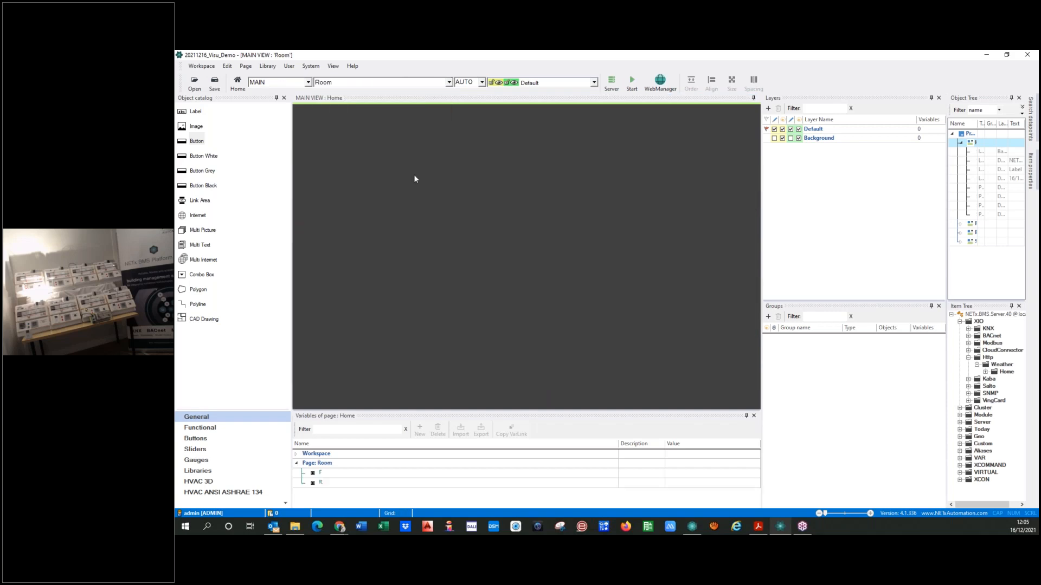
left_click(329, 175)
left_click_drag(352, 181, 340, 209)
left_click(345, 201)
left_click(340, 179)
Replace the word Shutter in the popup's title label so the text reads Curtain {GR:s}
double_click(616, 286)
left_click(562, 166)
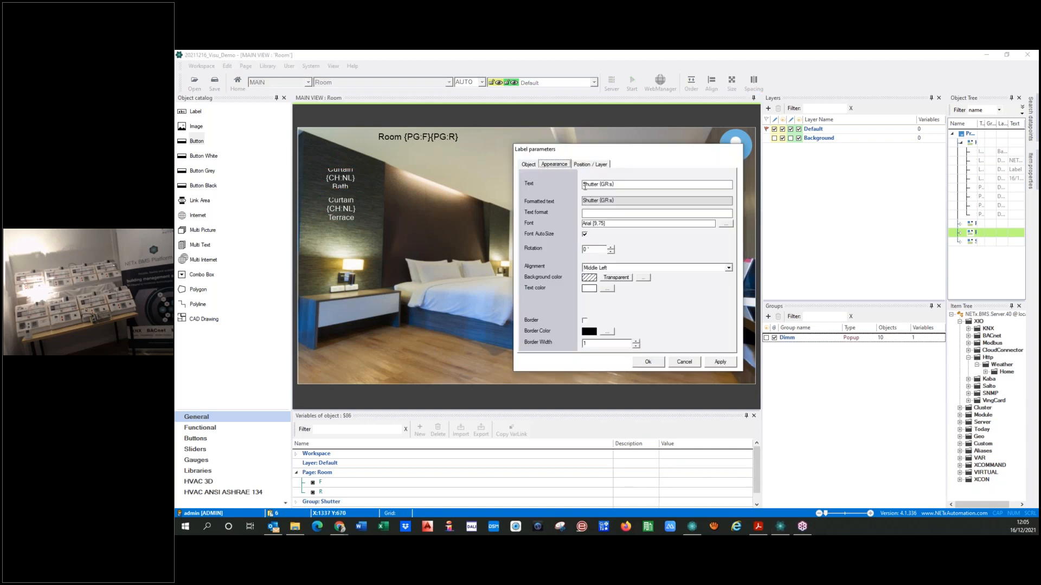
type("Curtain")
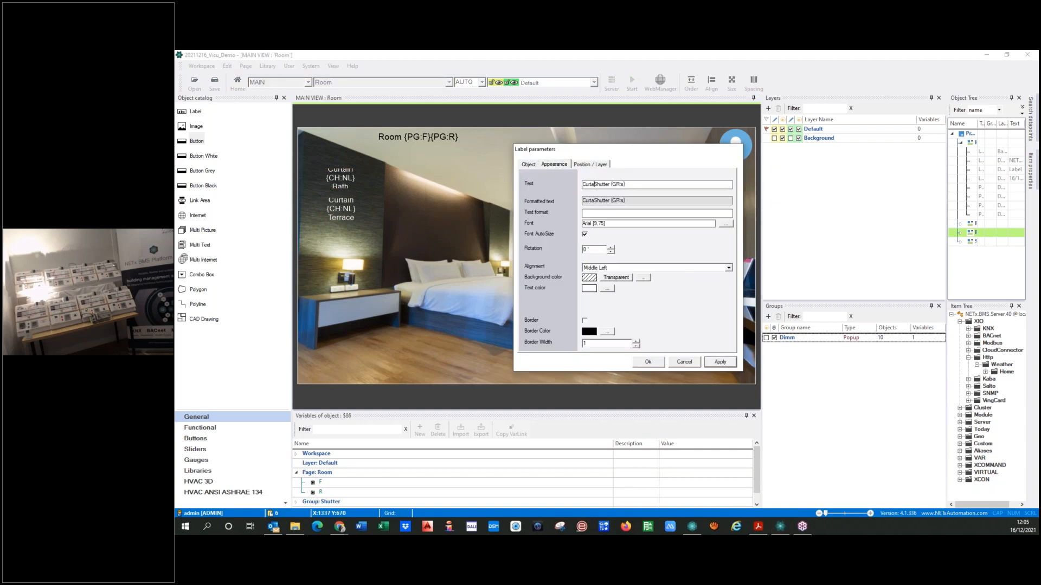
key("Delete")
key("Delete")
key("Delete")
key("Delete")
key("Delete")
key("Delete")
left_click(717, 364)
left_click(644, 362)
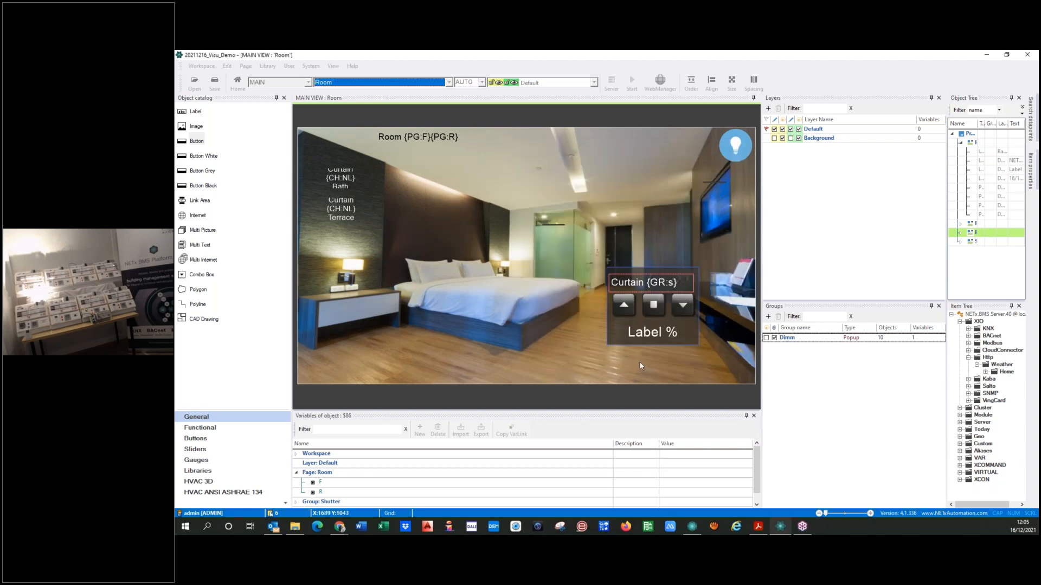
Compare the server item, send option and value of the popup's up and down buttons
double_click(622, 307)
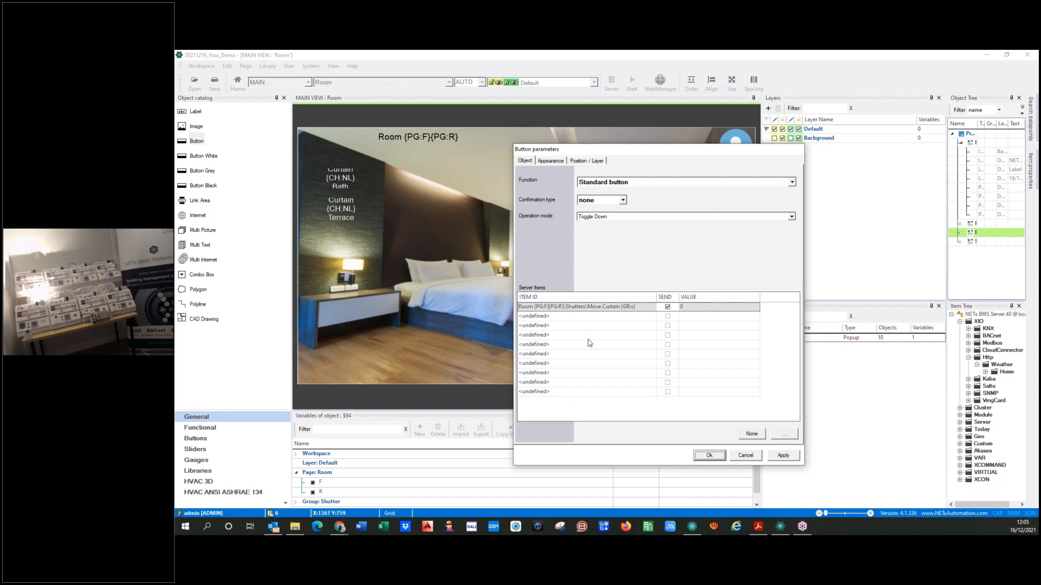
left_click_drag(644, 153, 379, 138)
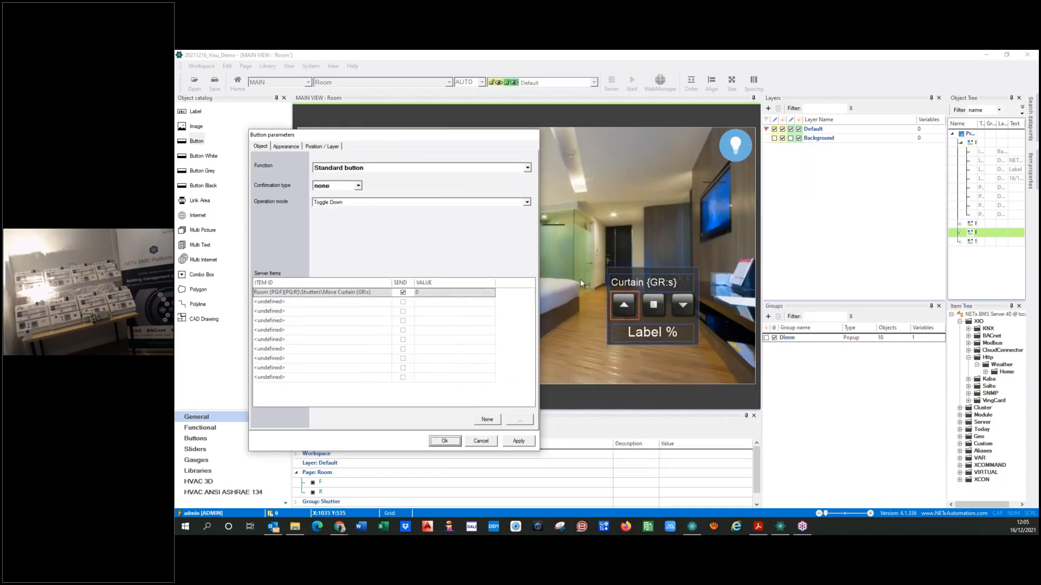
left_click(684, 307)
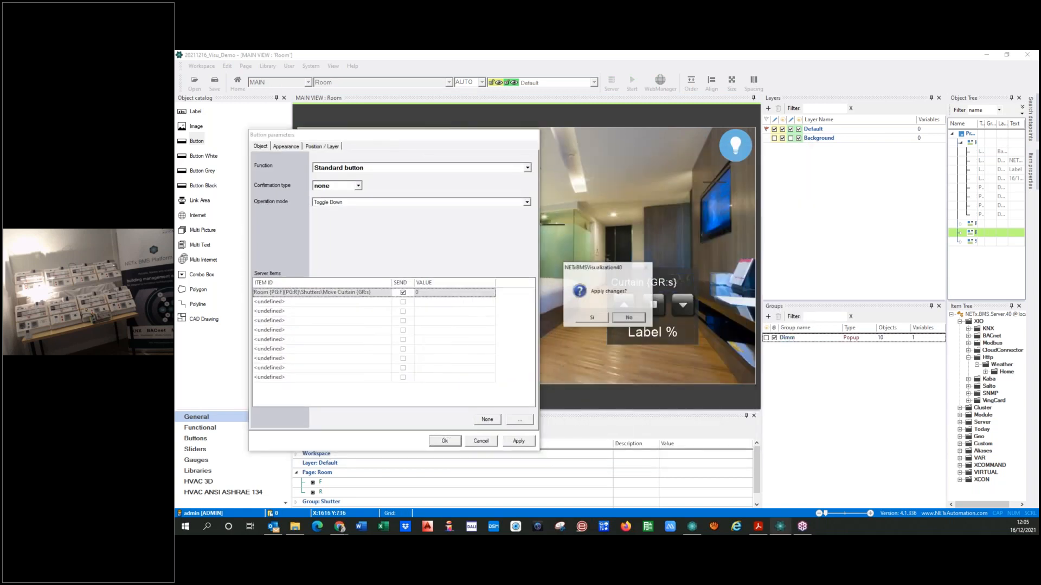
left_click(591, 318)
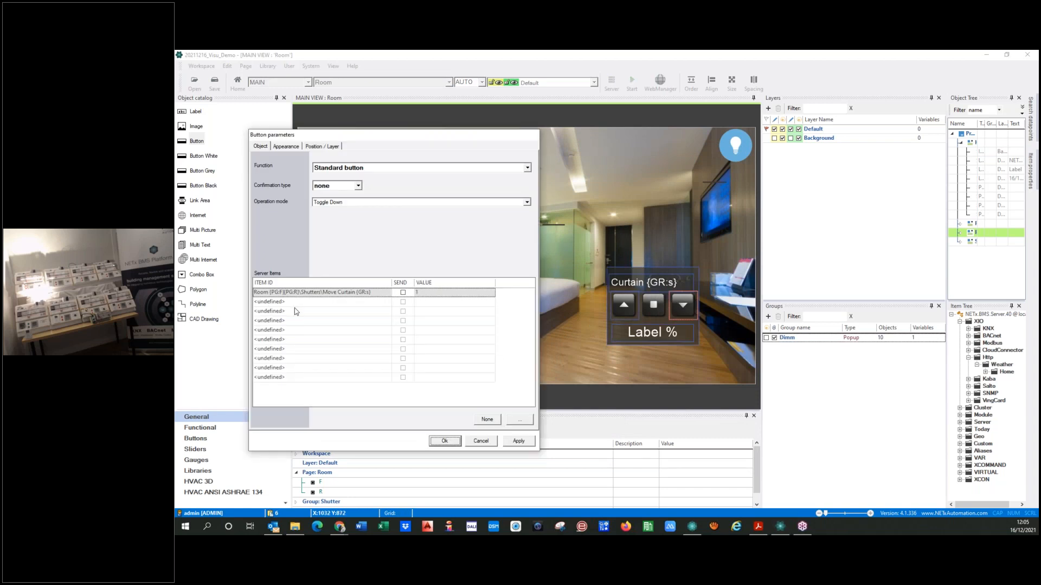
left_click(626, 313)
left_click(586, 321)
left_click(684, 308)
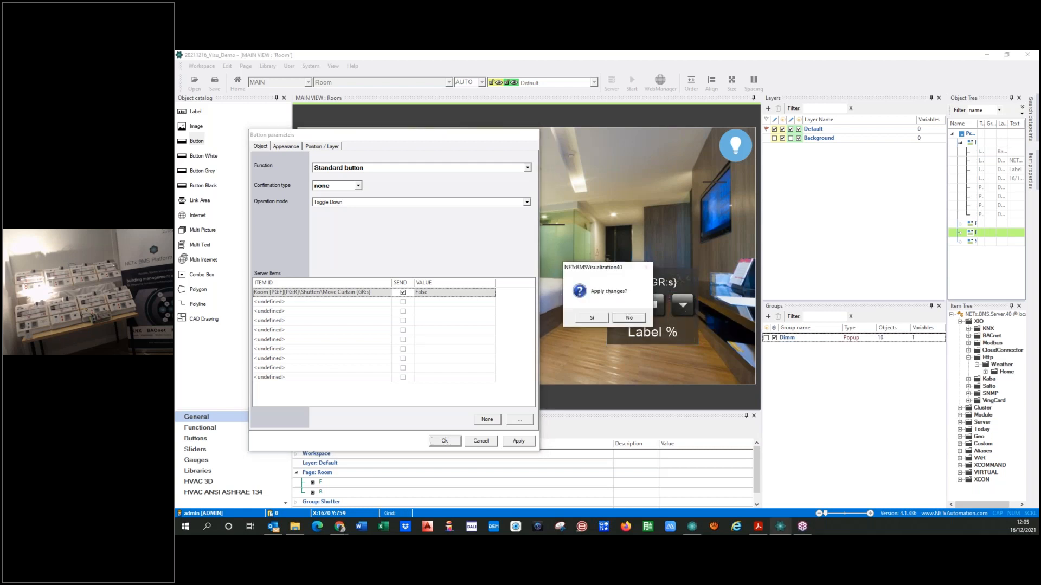
left_click(584, 316)
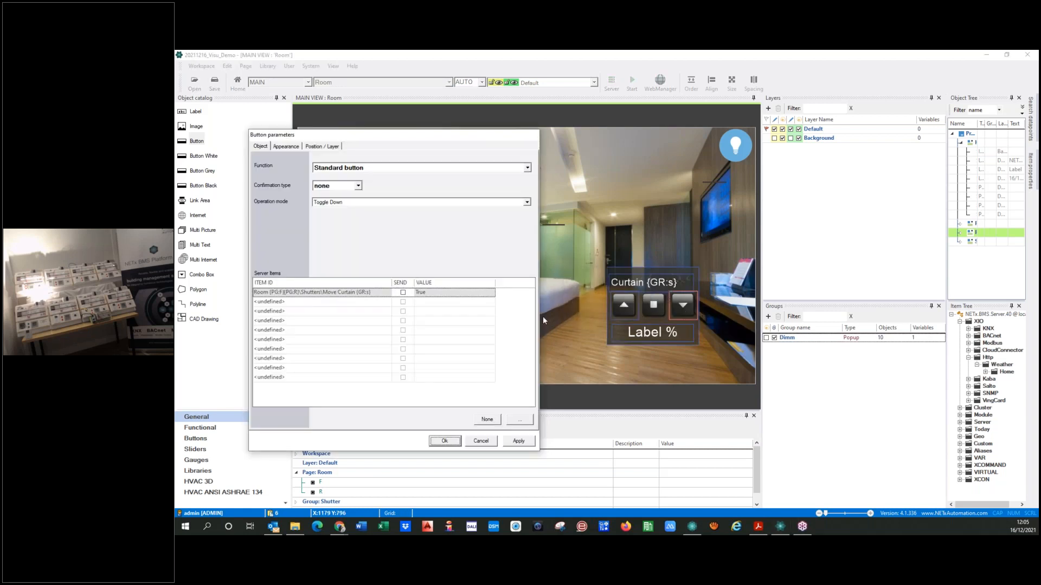
Enable sending of the Move Curtain item for the popup's down button, and check the up and stop buttons' settings
left_click(402, 293)
left_click(623, 308)
left_click(593, 343)
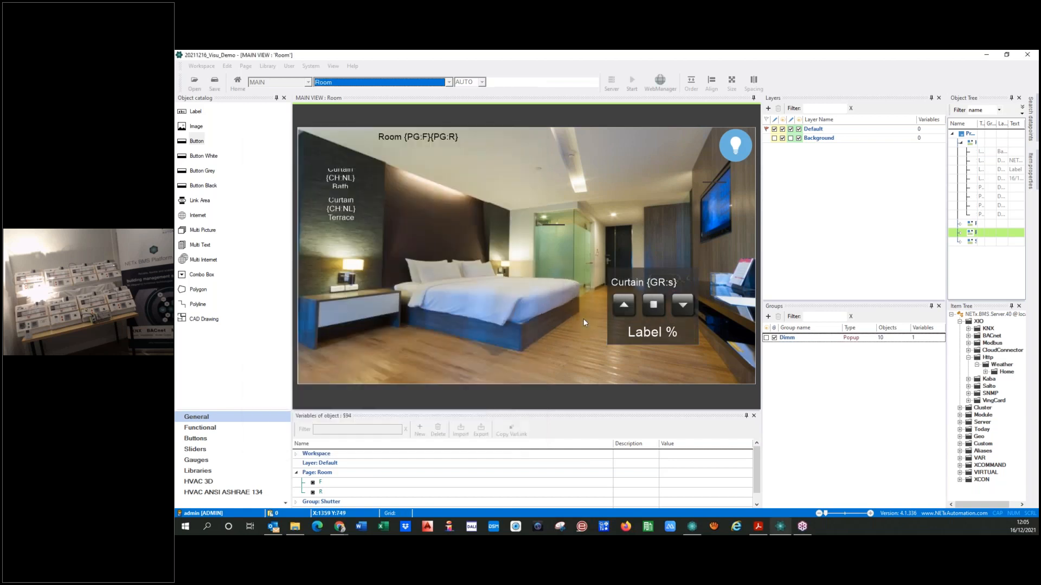
left_click(681, 310)
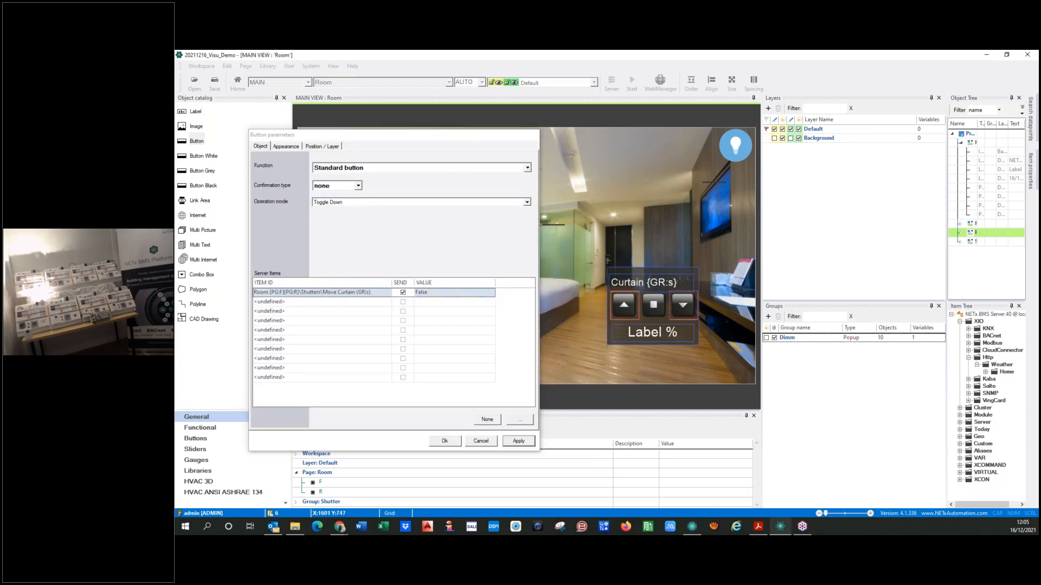
left_click(591, 317)
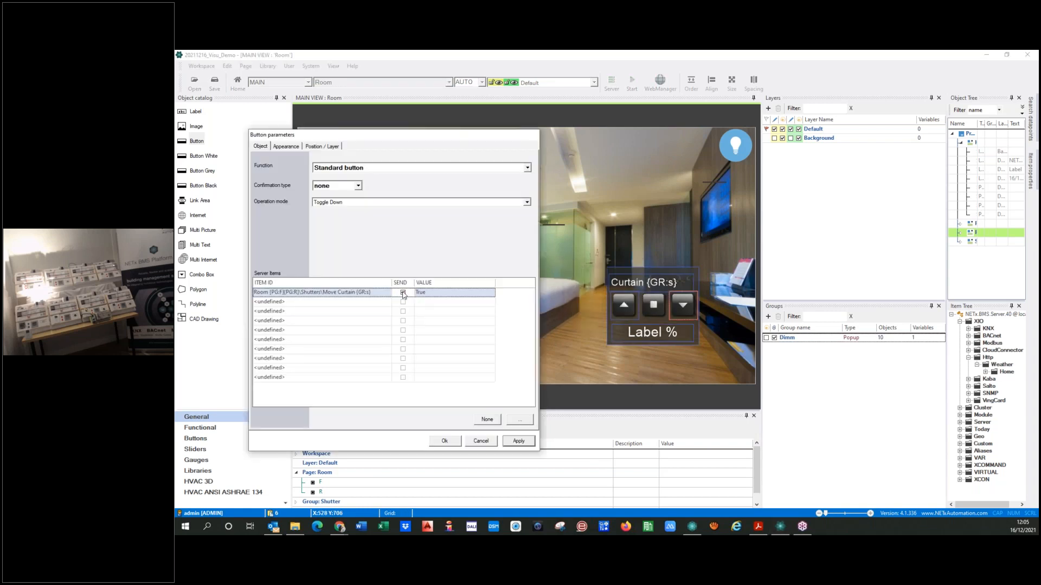
left_click(656, 304)
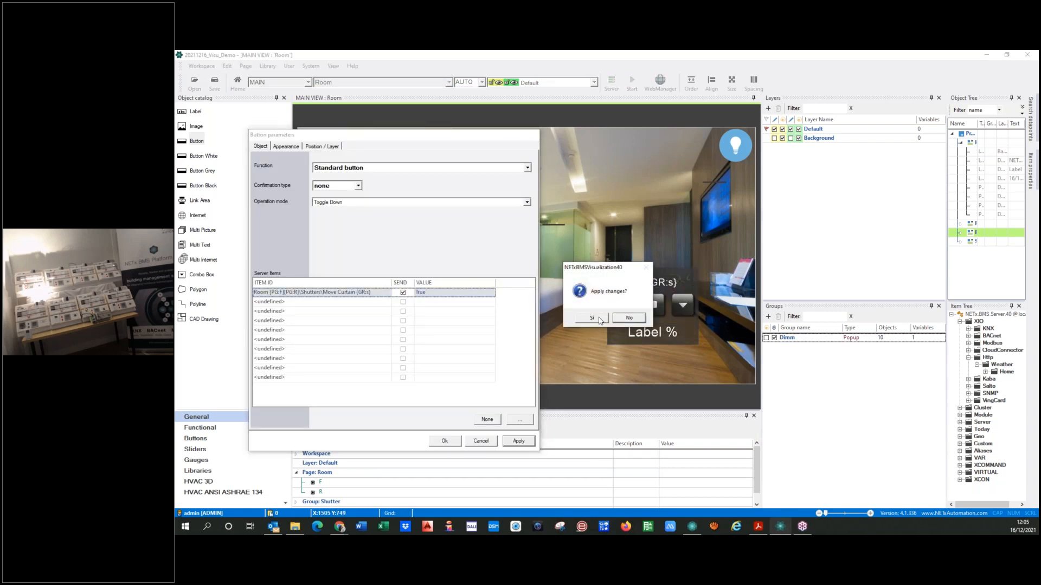
left_click(600, 320)
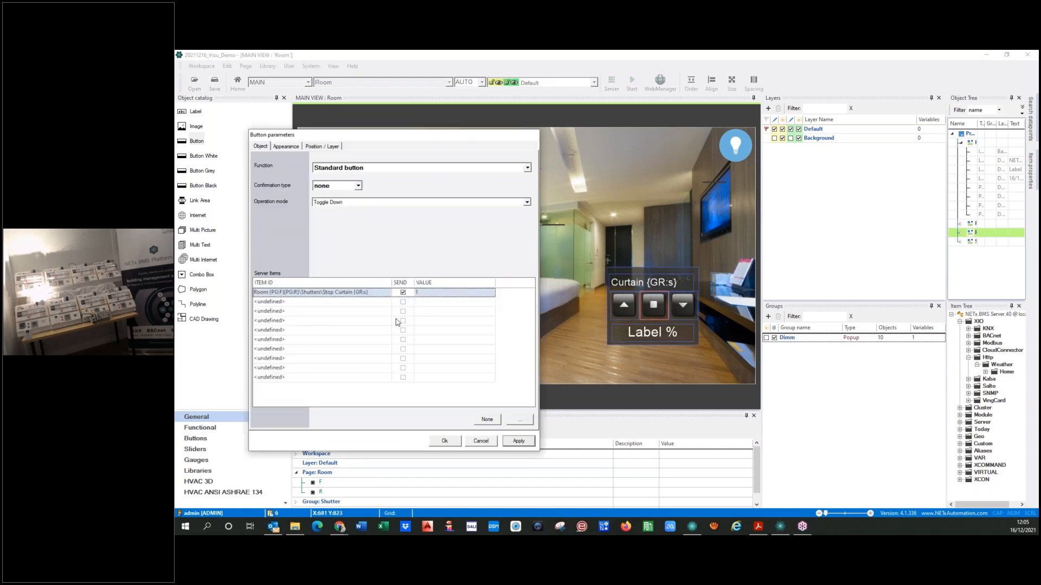
left_click(444, 440)
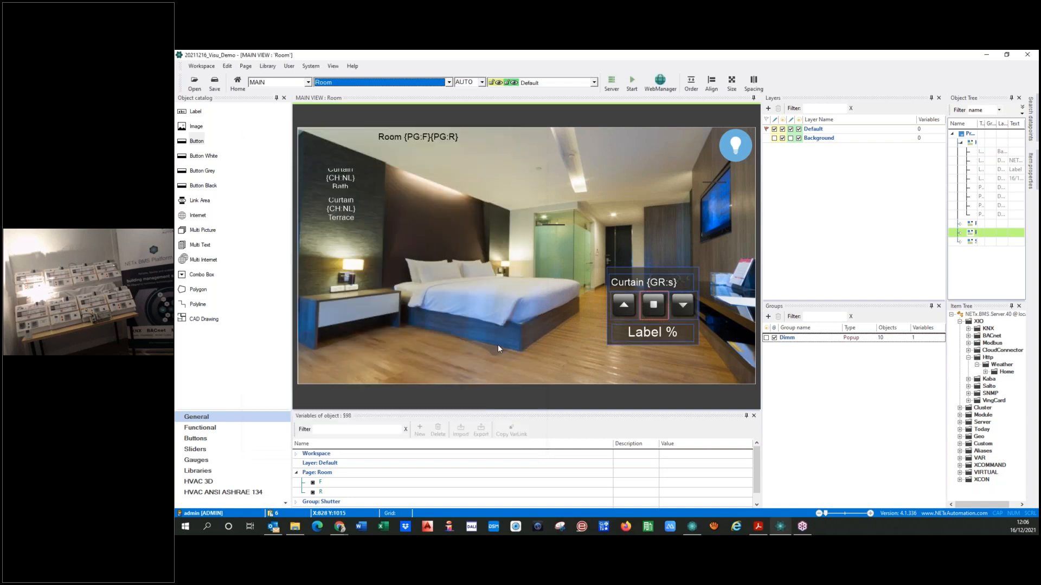
Switch to the Home page, save the workspace and run the visualization again
left_click(493, 320)
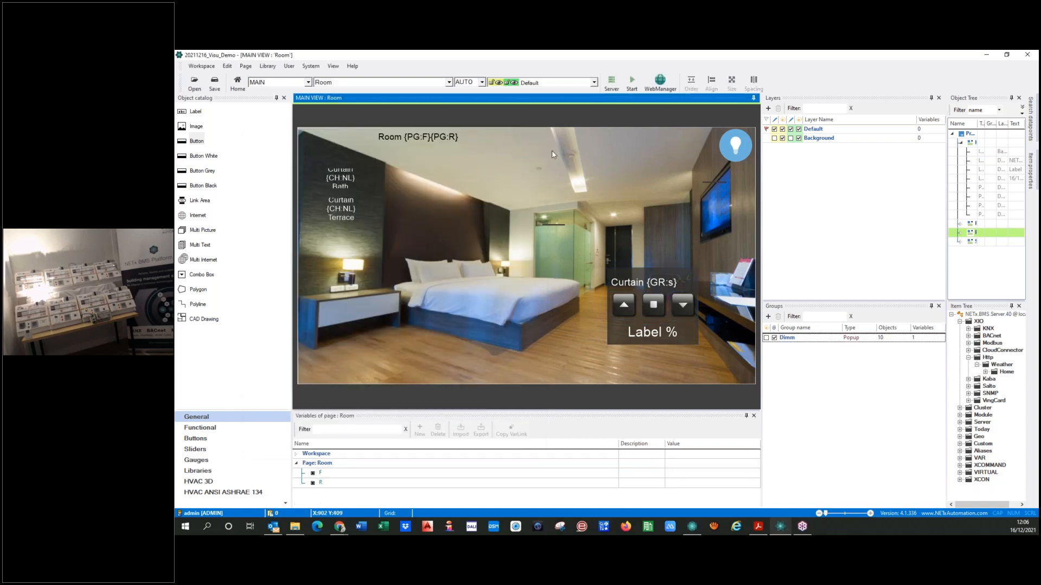
left_click(350, 83)
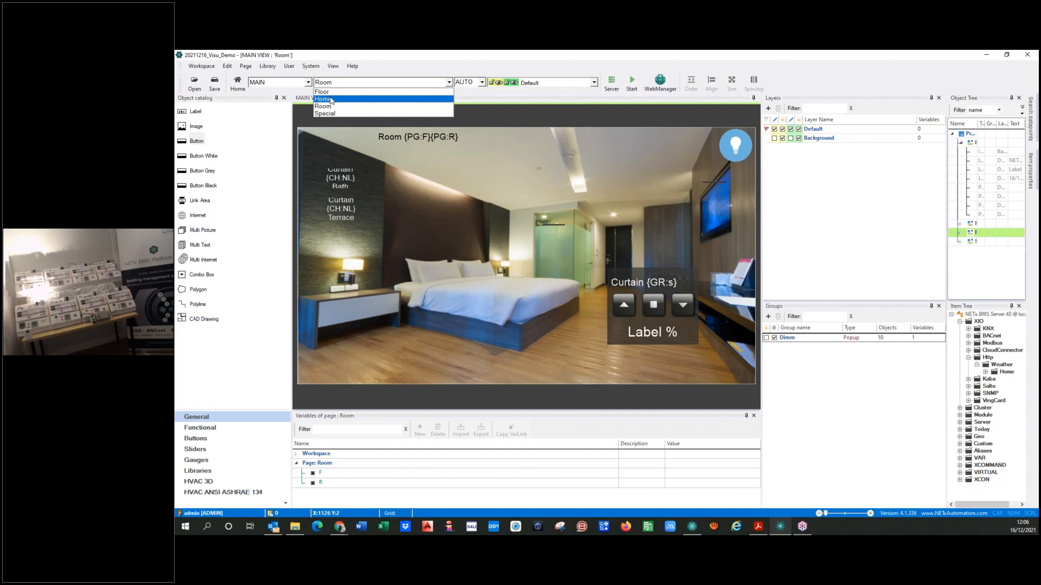
left_click(324, 99)
left_click(632, 81)
left_click(575, 317)
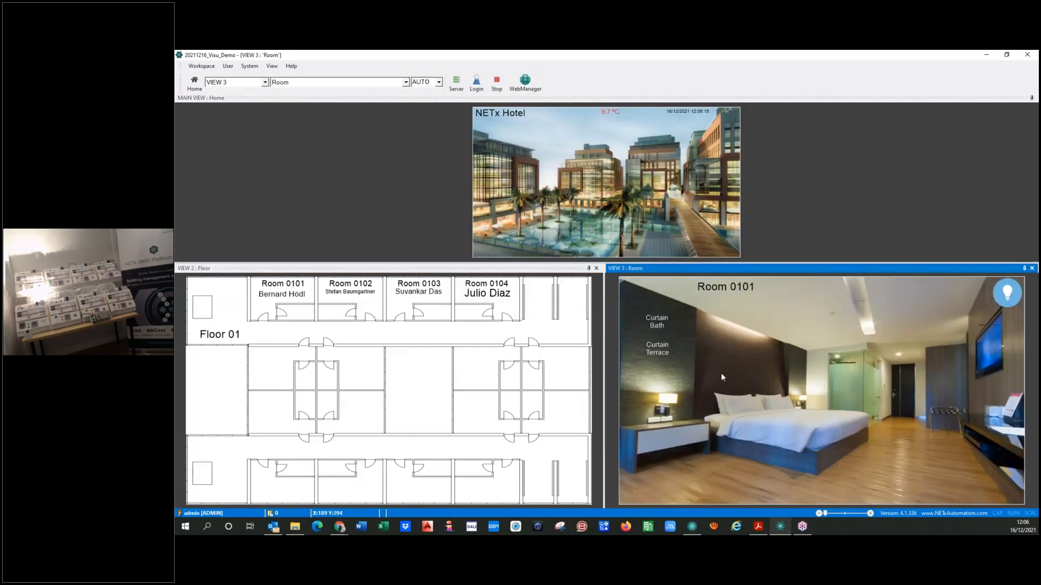
Test the bath and terrace curtain popups in Room 0101 by sending the down command
left_click(656, 322)
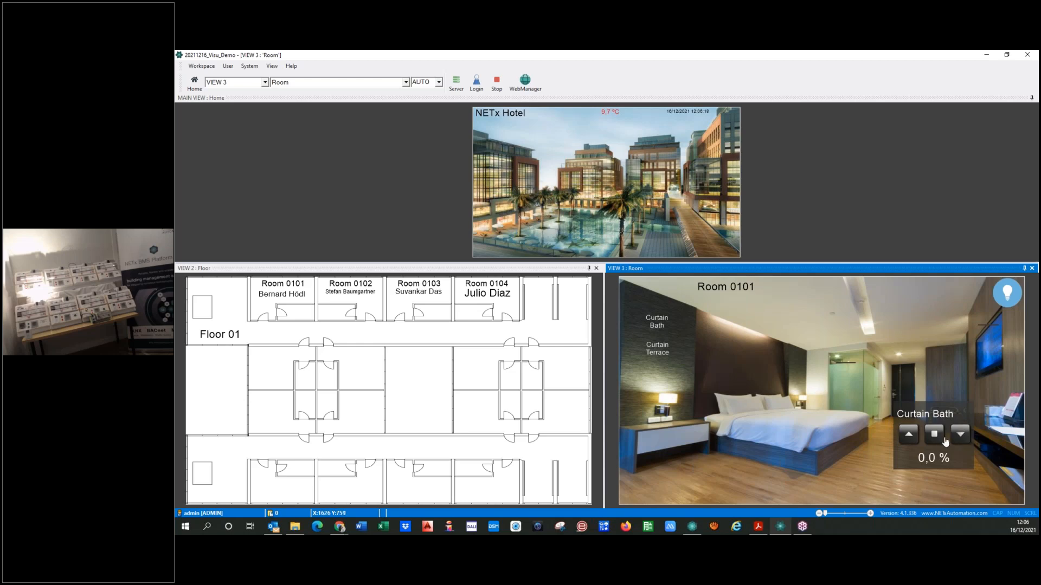
left_click(657, 349)
left_click(960, 436)
left_click(717, 461)
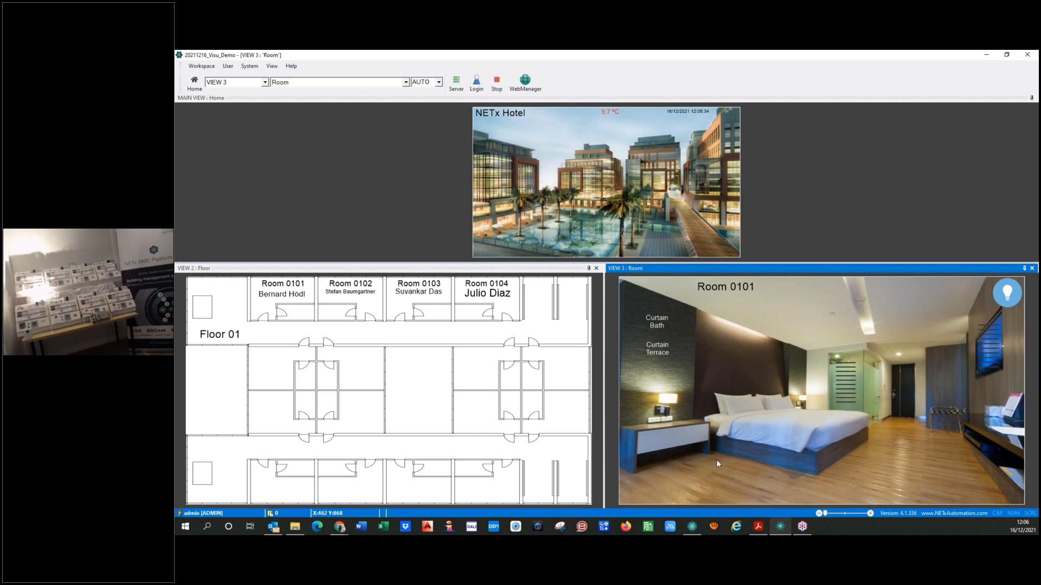
Test the stop command for the terrace and bath curtains in Room 0101, and stop the visualization
left_click(663, 348)
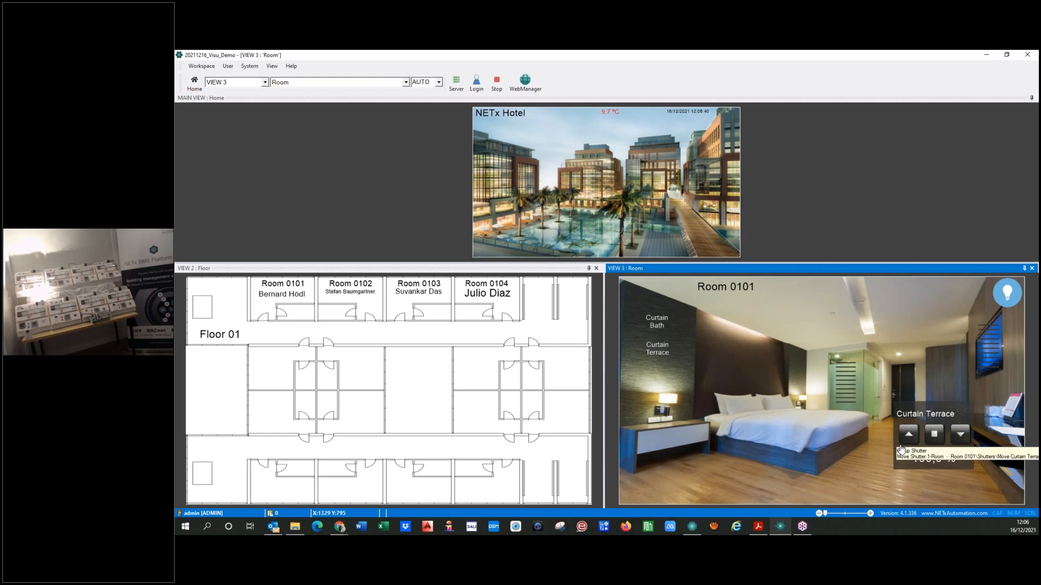
left_click(936, 435)
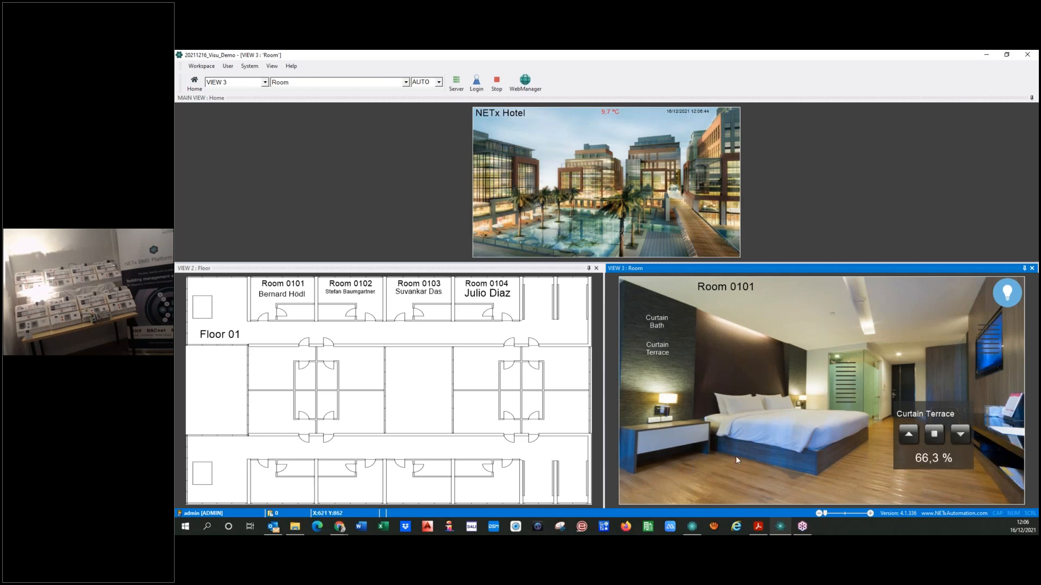
left_click(657, 322)
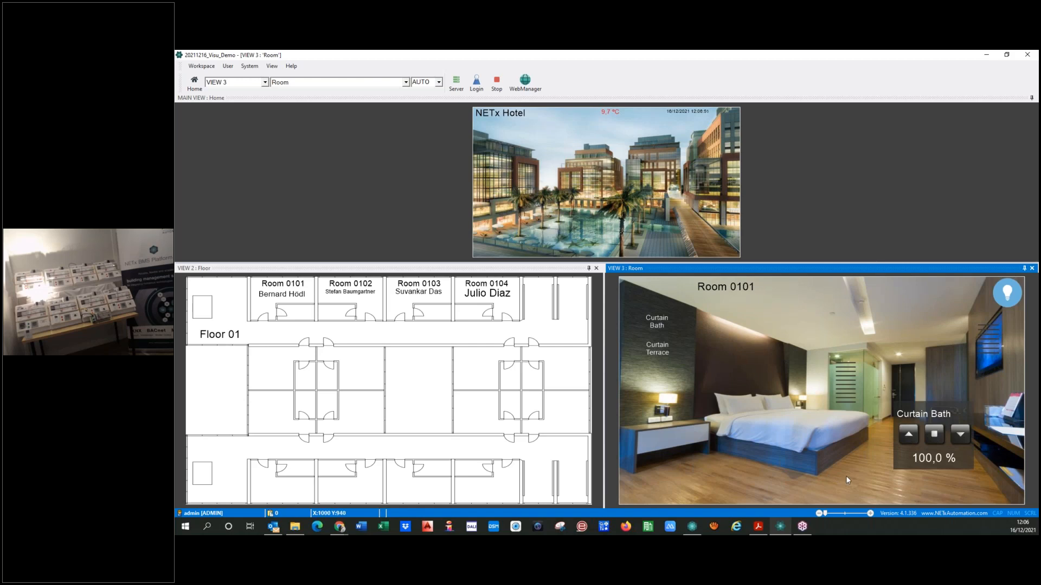
left_click(934, 434)
left_click(497, 83)
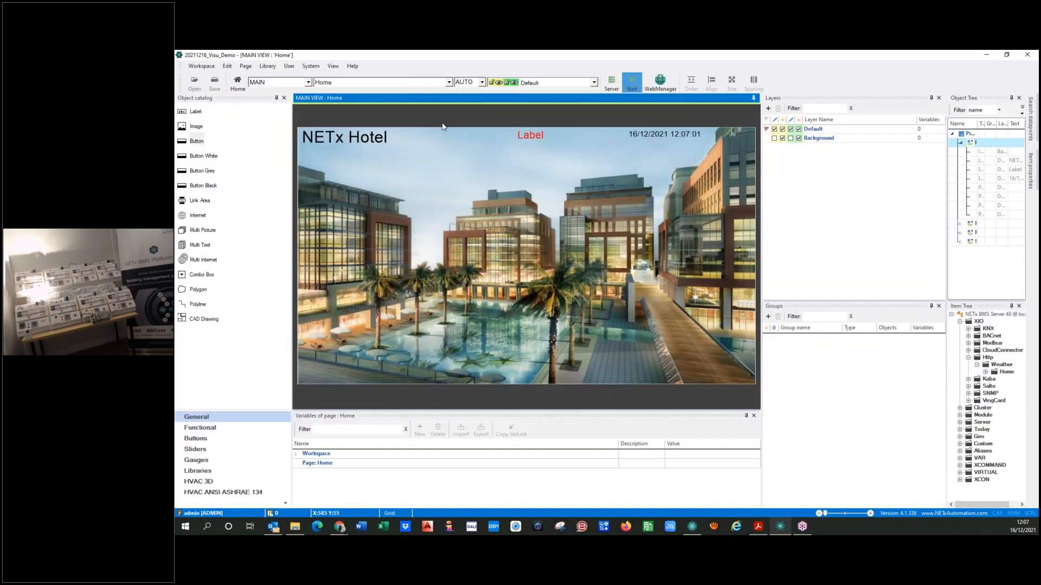
Switch to the Room page and place a Round LED button on the bedside cabinet's drawer
left_click(404, 84)
left_click(331, 99)
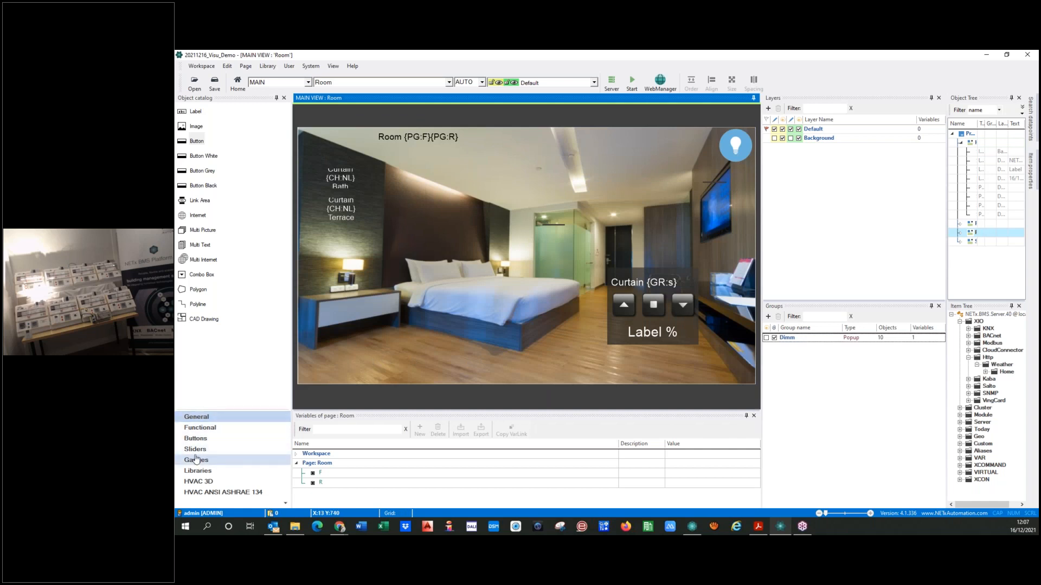
left_click(188, 439)
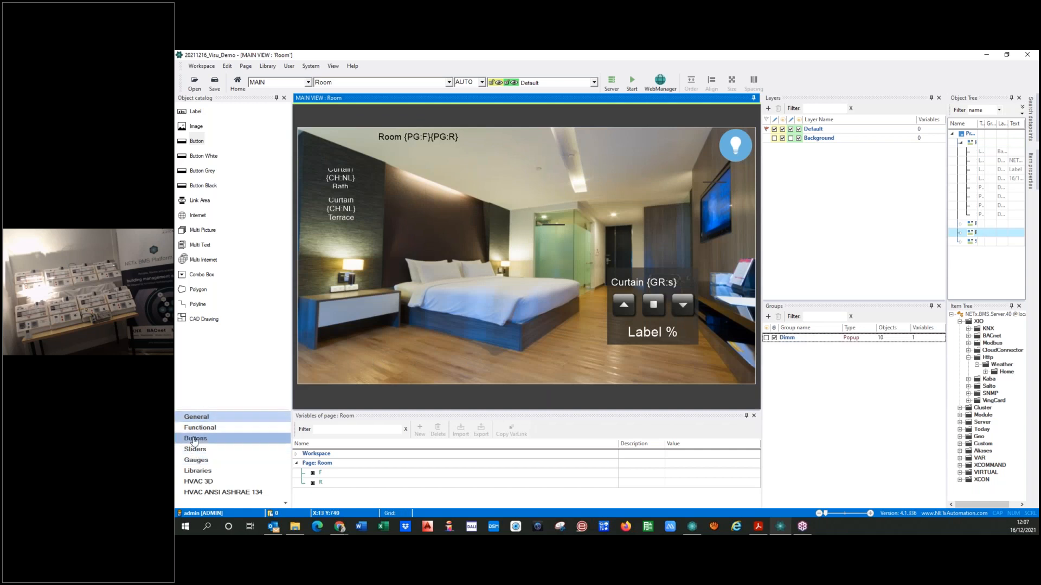
left_click_drag(182, 157, 350, 316)
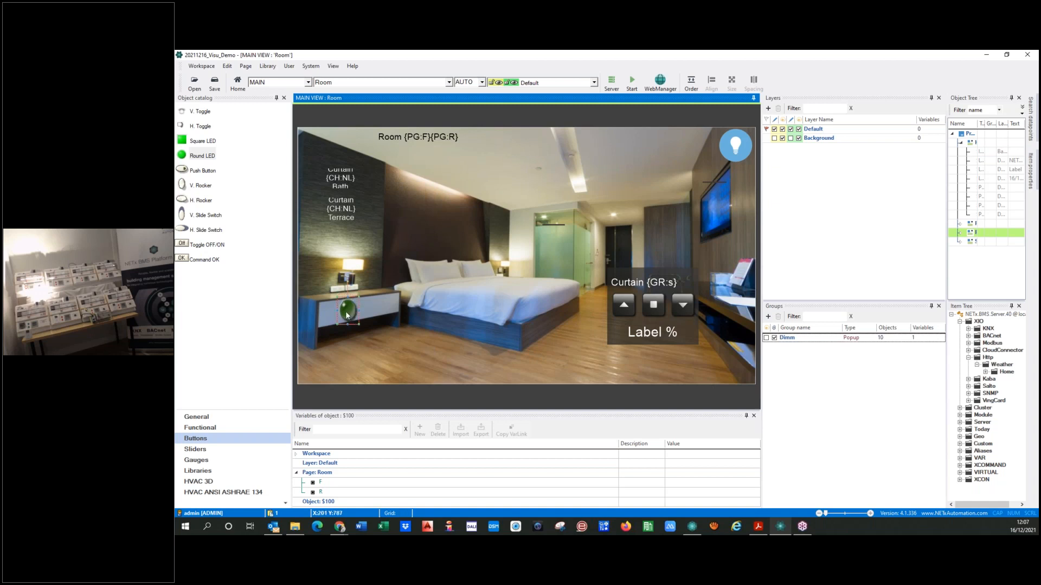
Set the Round LED's ON color to red and its OFF color to light gray
double_click(347, 310)
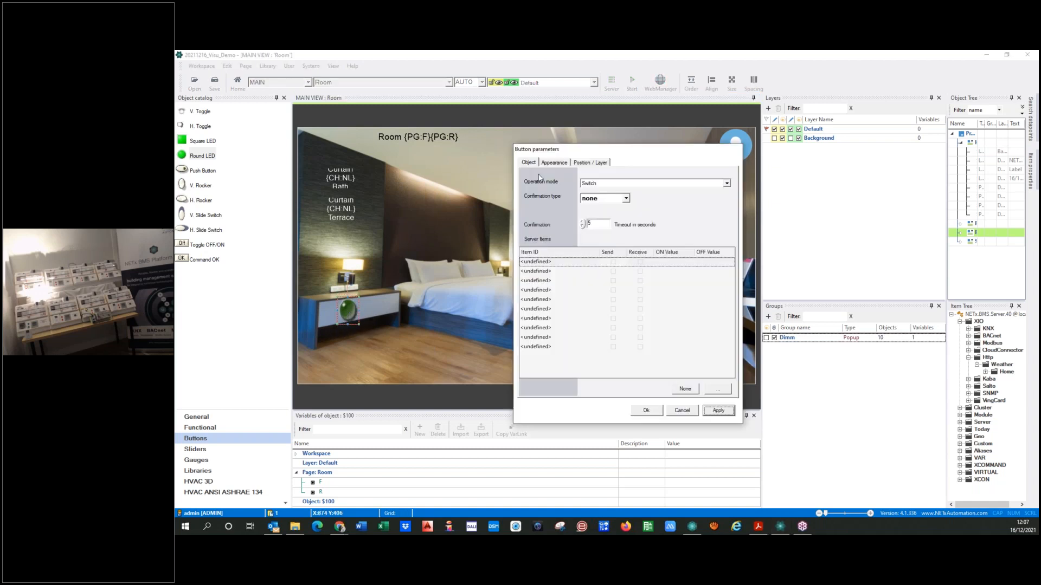
left_click(555, 163)
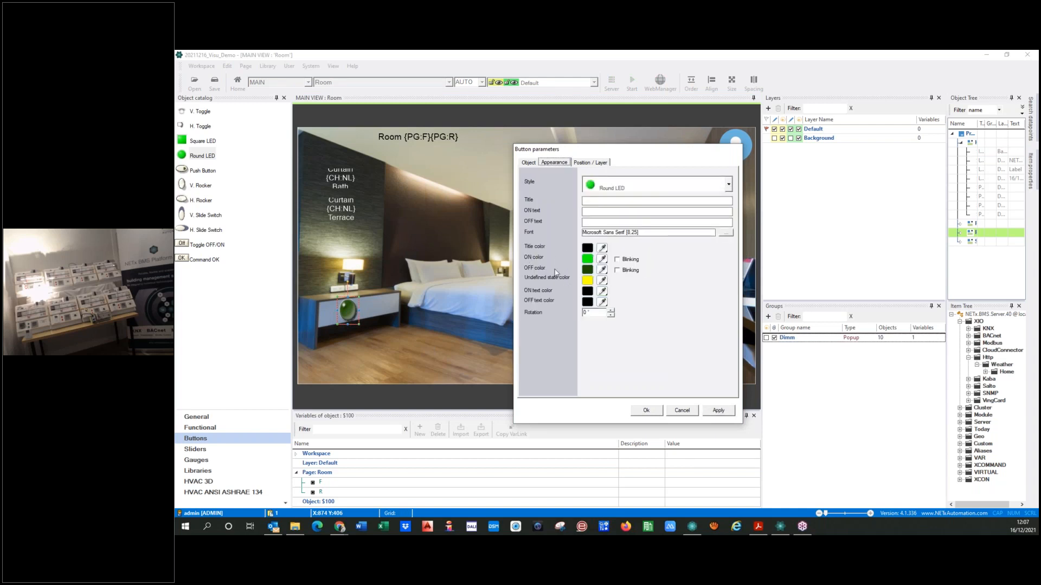
left_click(588, 271)
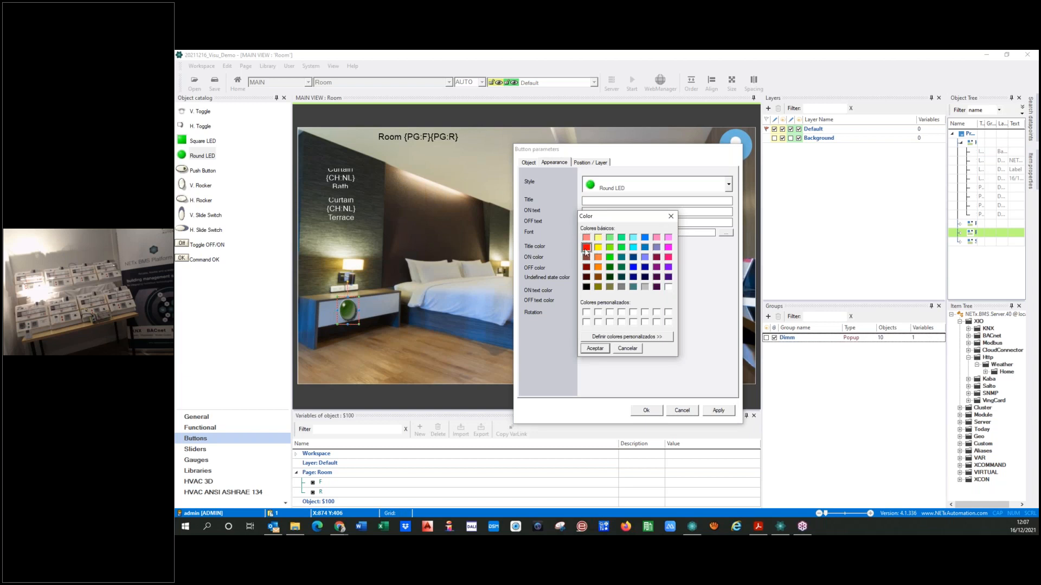
left_click(627, 349)
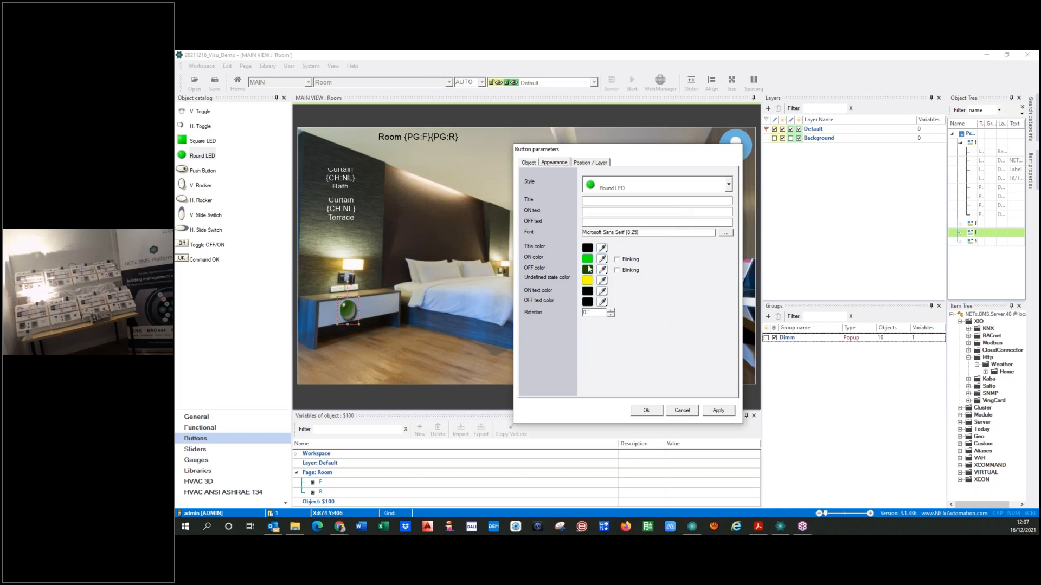
left_click(588, 263)
left_click(589, 251)
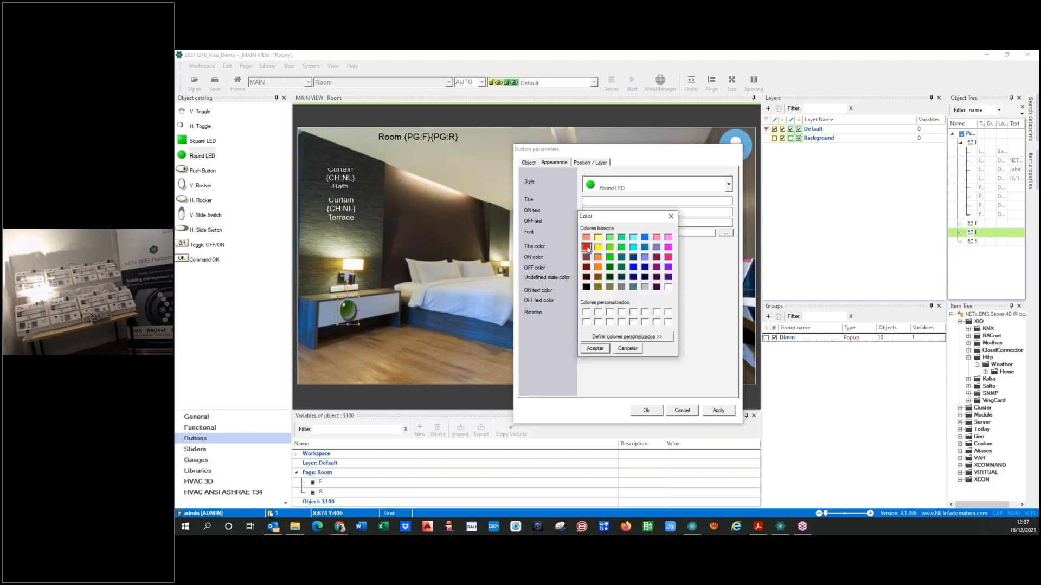
left_click(599, 351)
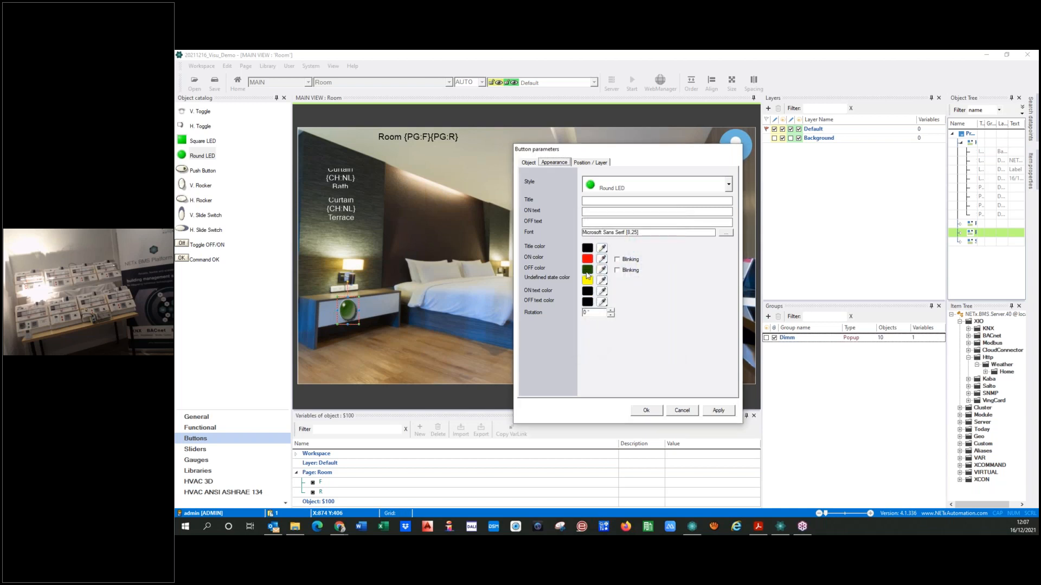
left_click(586, 271)
left_click(645, 287)
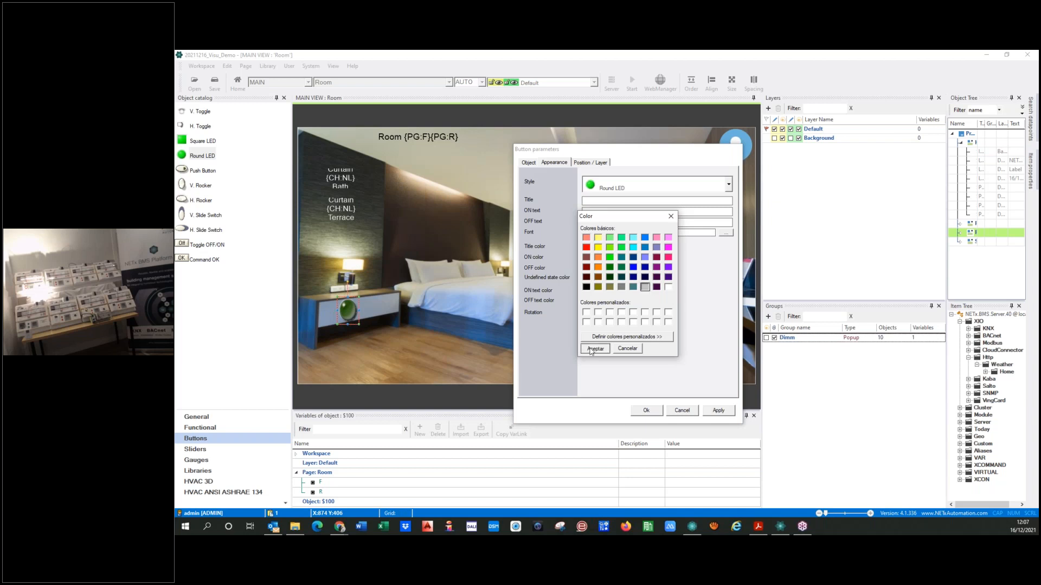
left_click(595, 349)
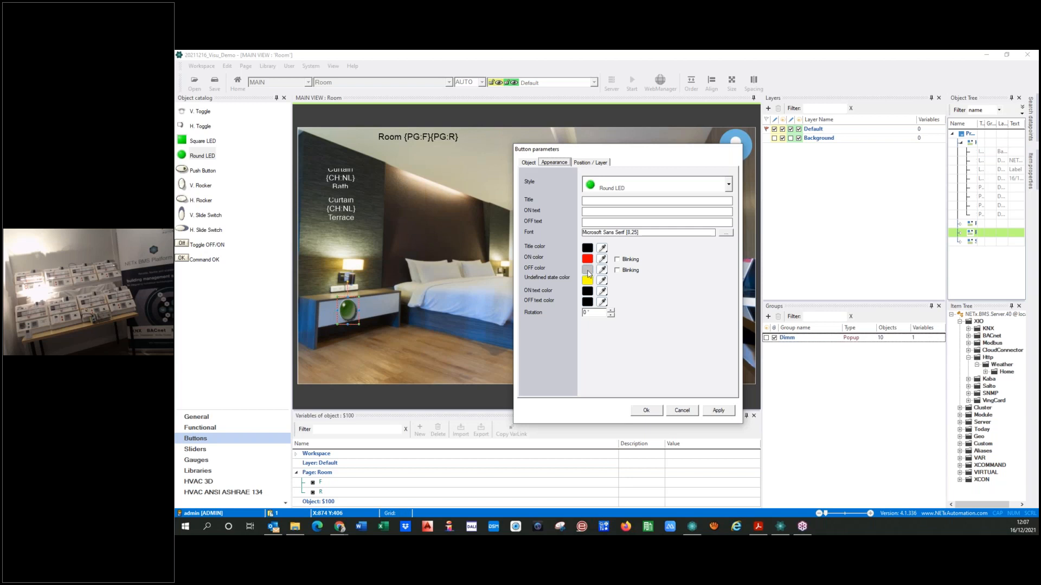
left_click(718, 413)
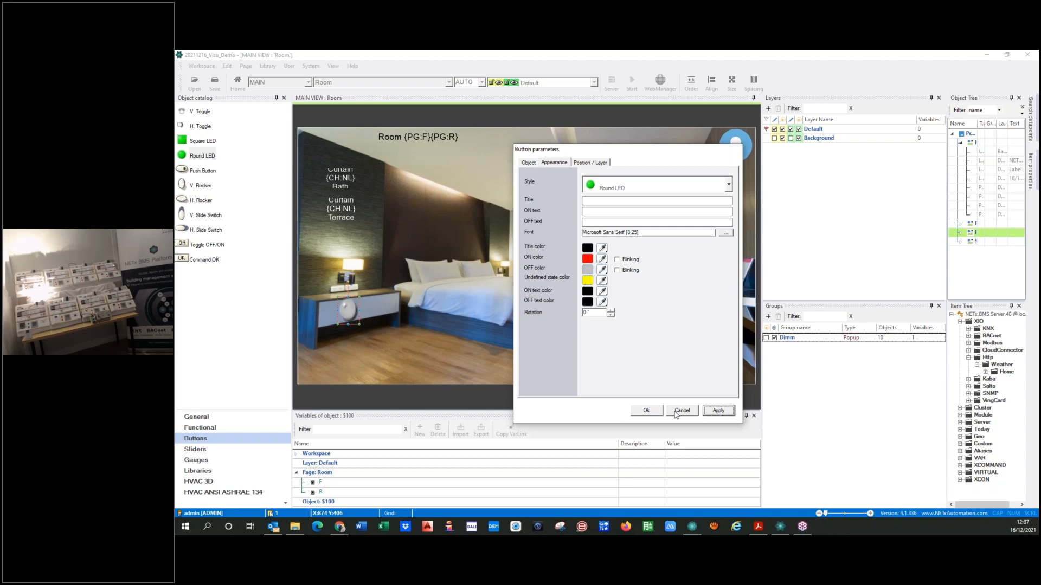
Set the Round LED's width and height to 80
left_click(586, 163)
double_click(598, 225)
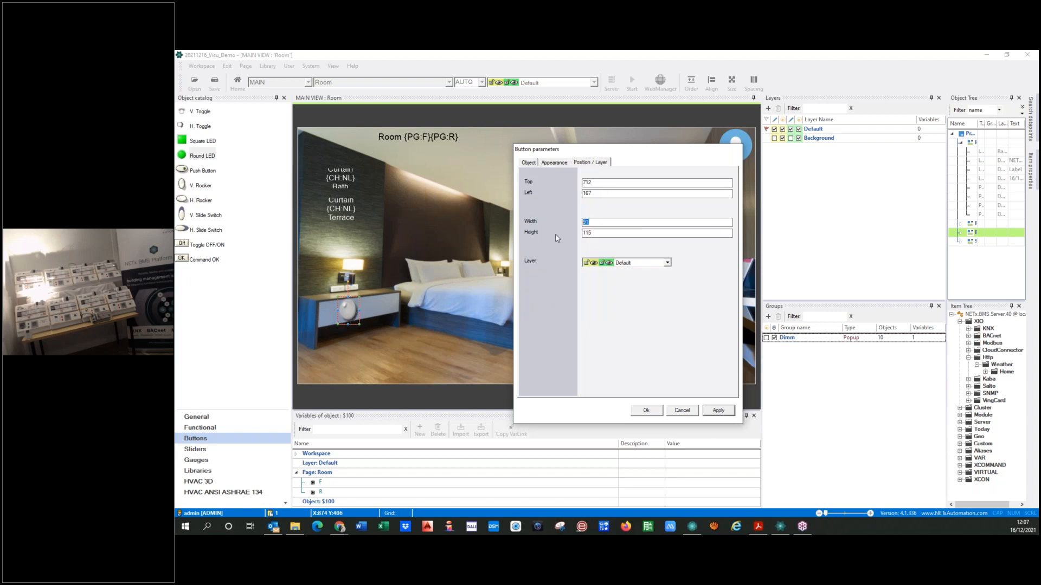
key("BackSpace")
double_click(580, 233)
type("80")
left_click(718, 411)
left_click(351, 312)
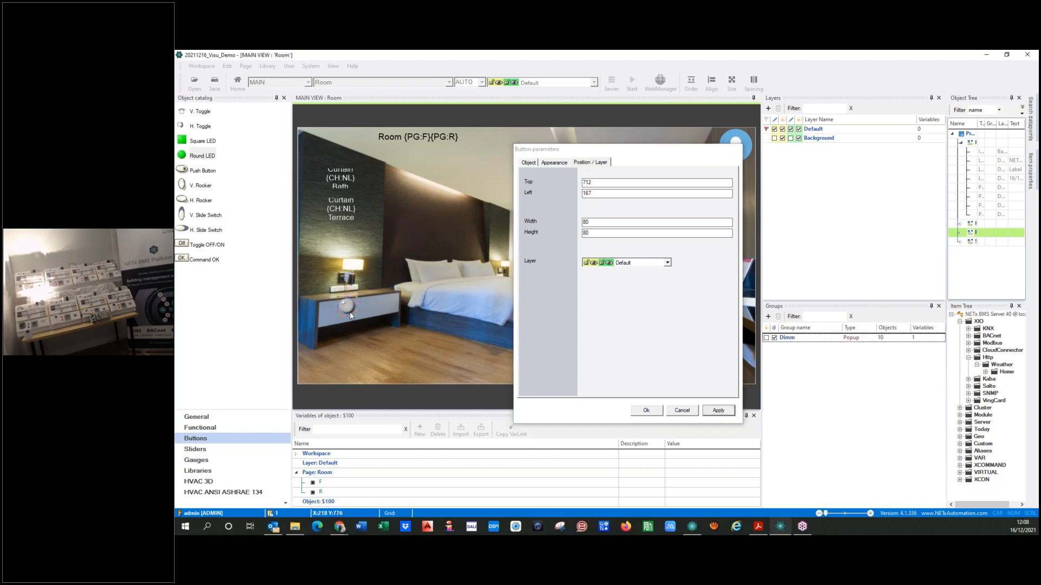
left_click(646, 410)
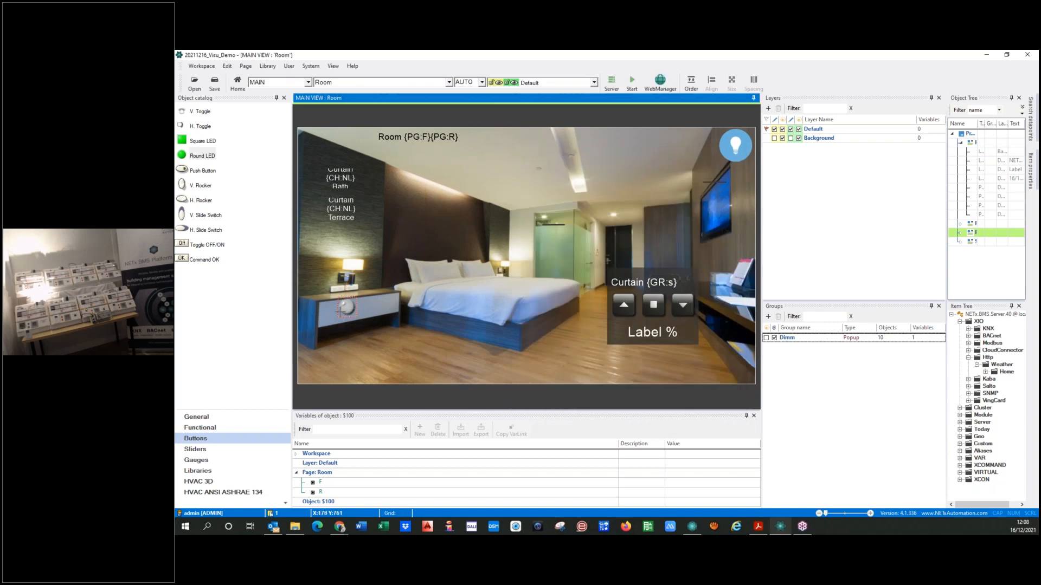
left_click(368, 349)
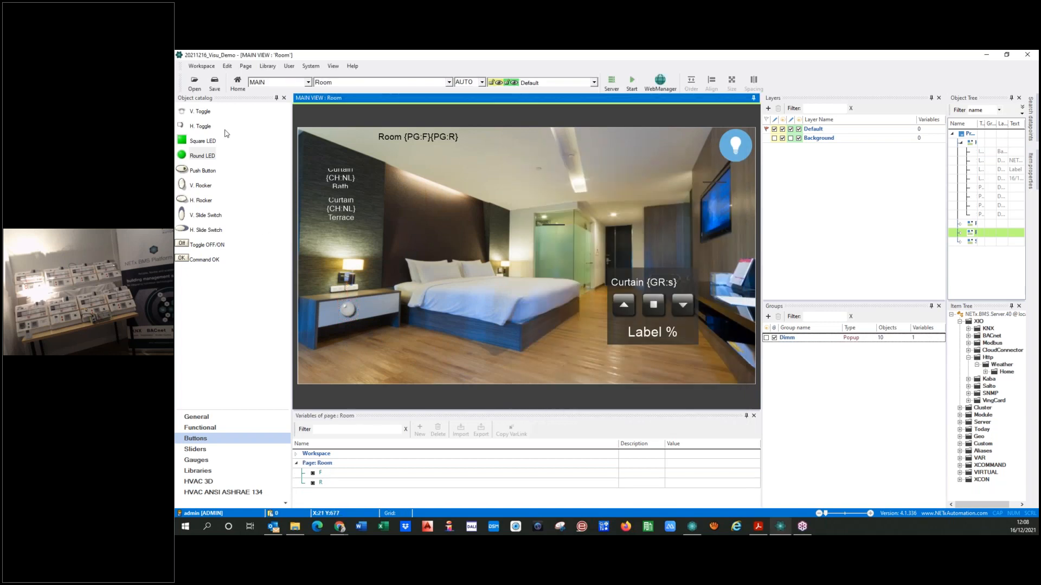
Add a label with the text DND beside the Round LED on its left side
left_click(196, 417)
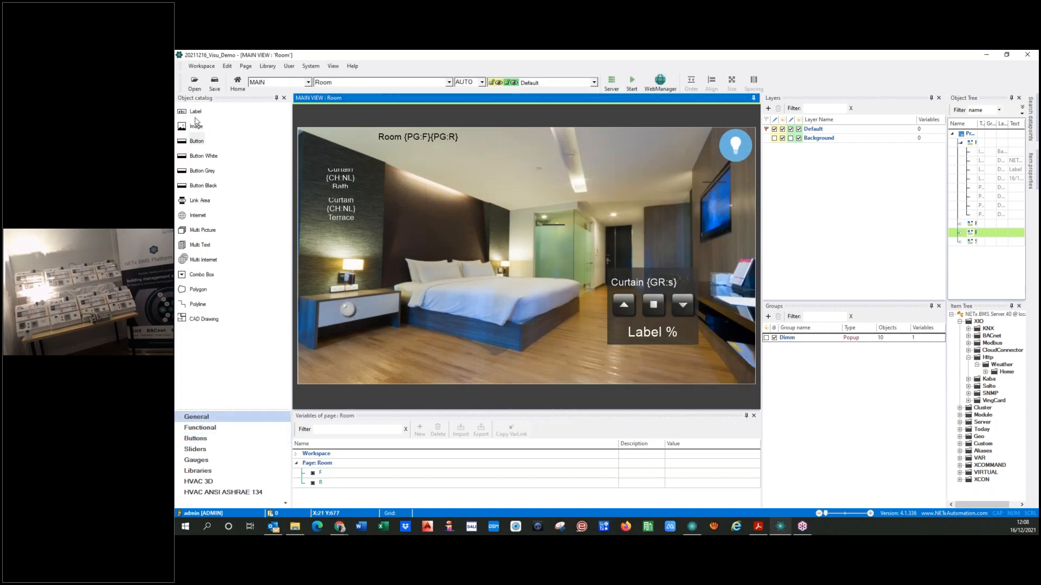
left_click_drag(193, 111, 328, 315)
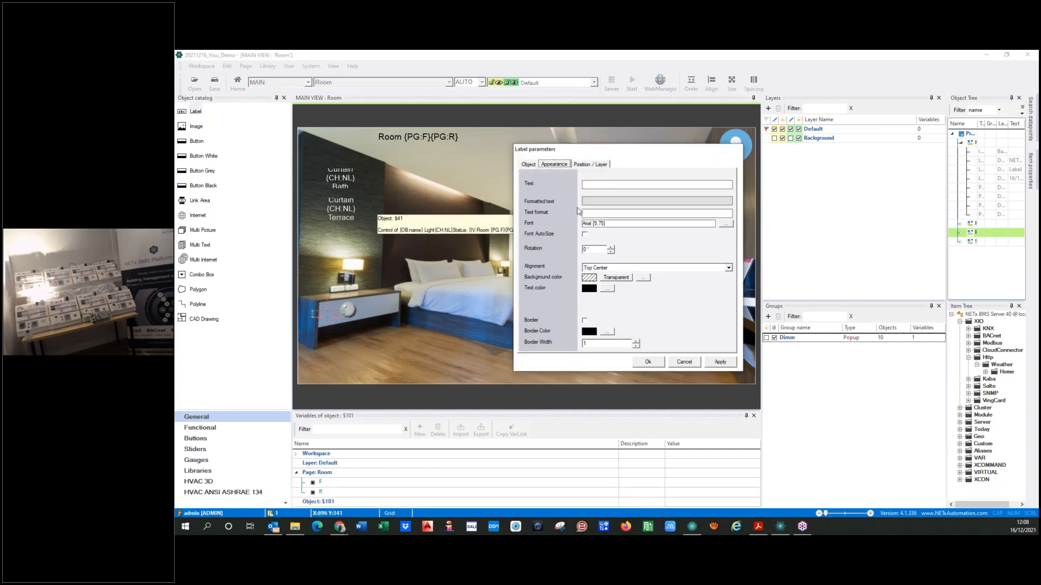
left_click(590, 186)
left_click(720, 361)
left_click(651, 363)
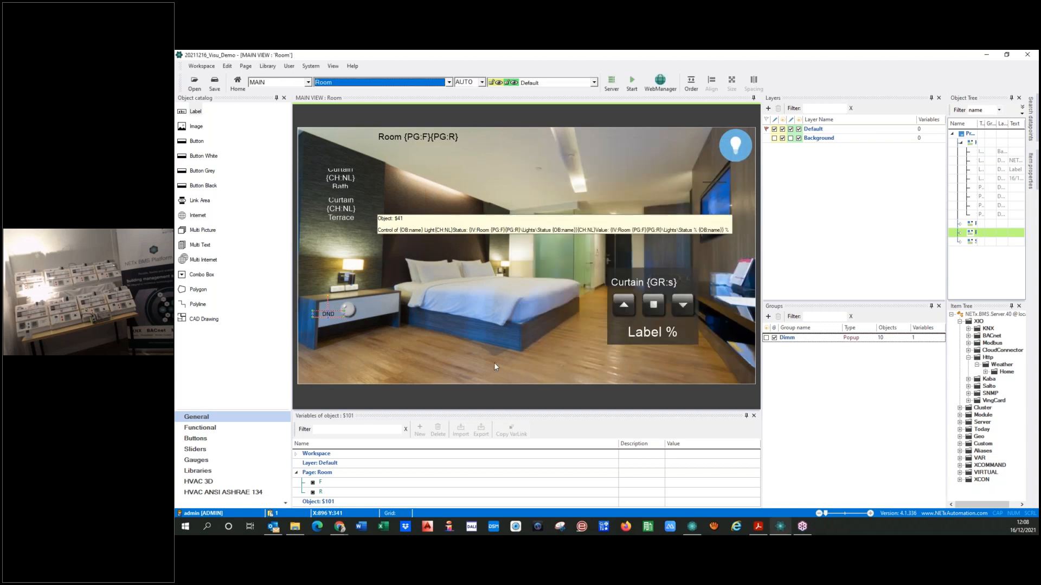
left_click_drag(328, 317, 332, 311)
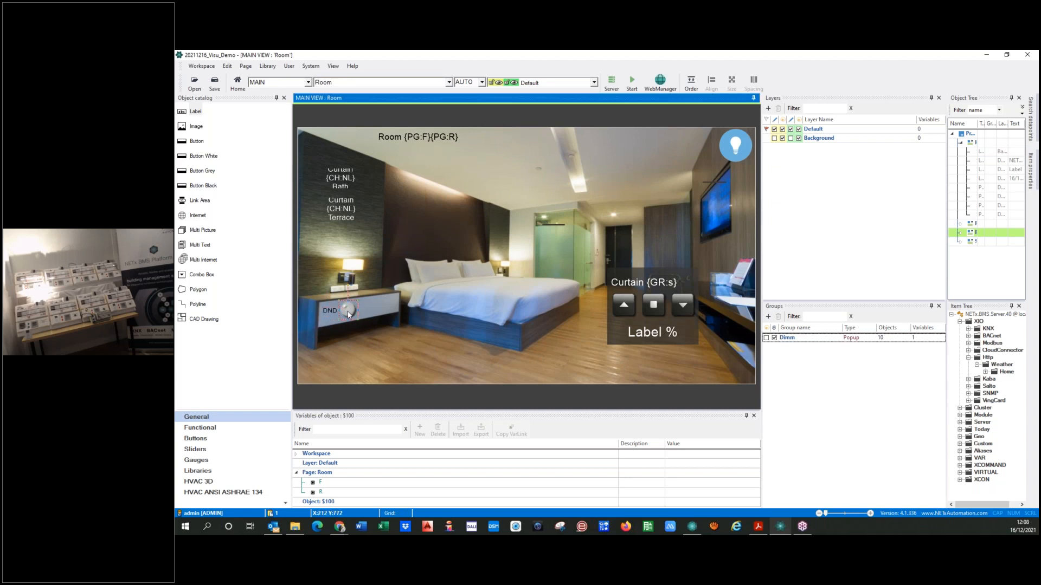
Duplicate the DND label, place the copy to the right of the LED, and change its text to MUR
left_click(327, 317)
key("ctrl+v")
left_click_drag(328, 313, 371, 311)
double_click(369, 308)
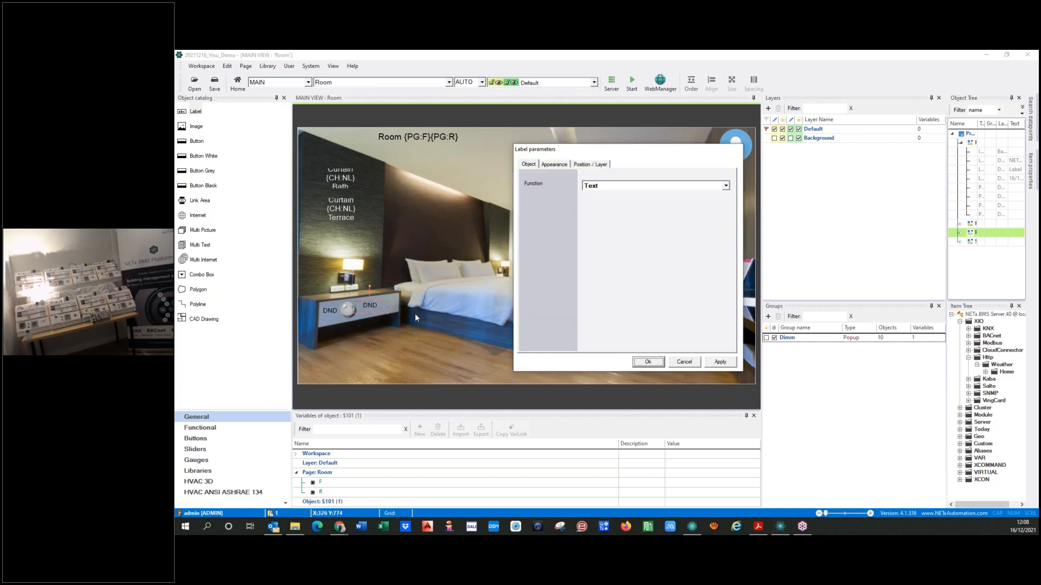
left_click(563, 166)
type("MUR")
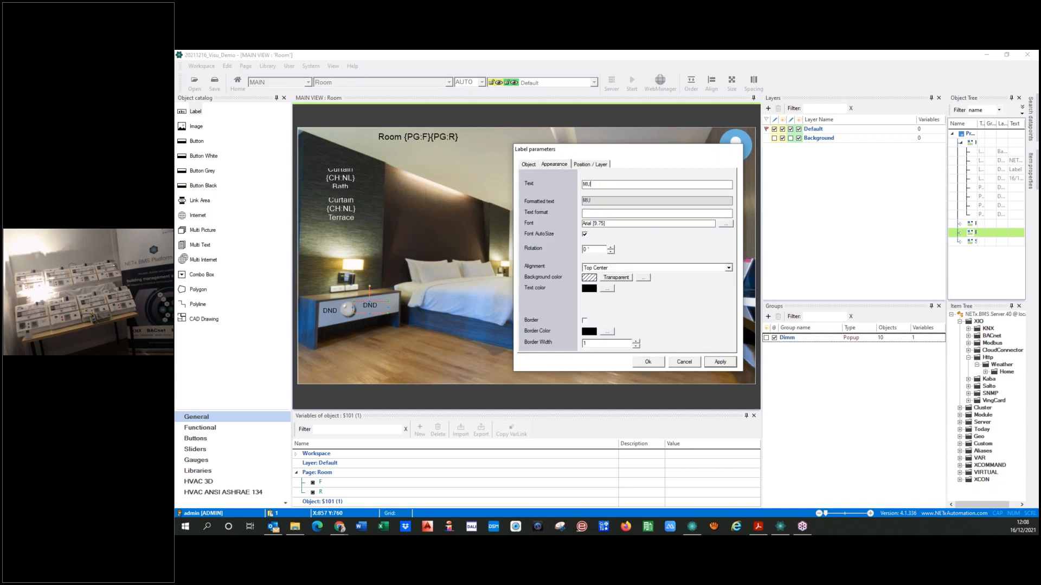
left_click(647, 361)
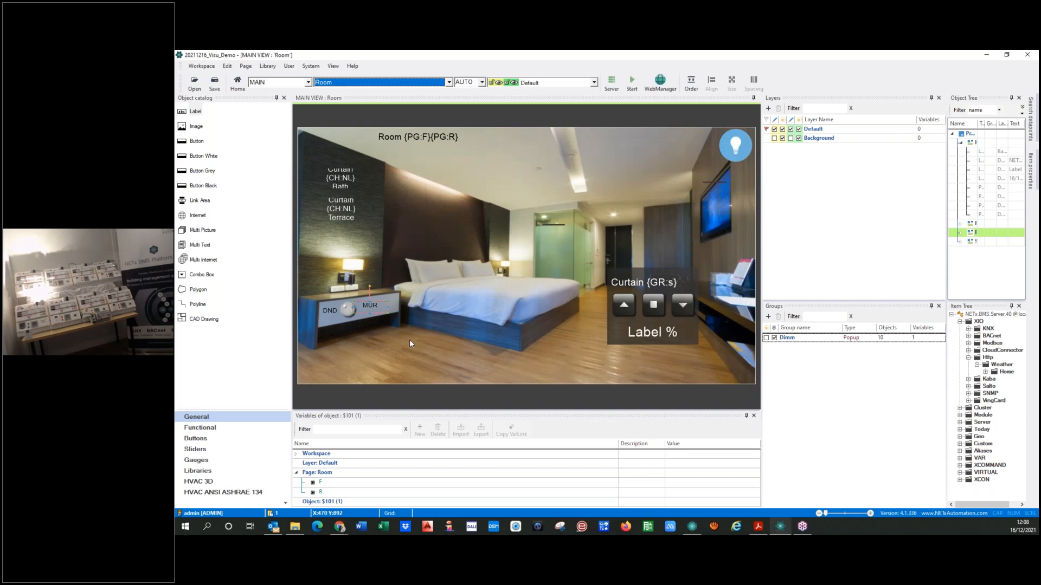
Duplicate the Round LED and place the copy to the right of the MUR label
left_click(351, 314)
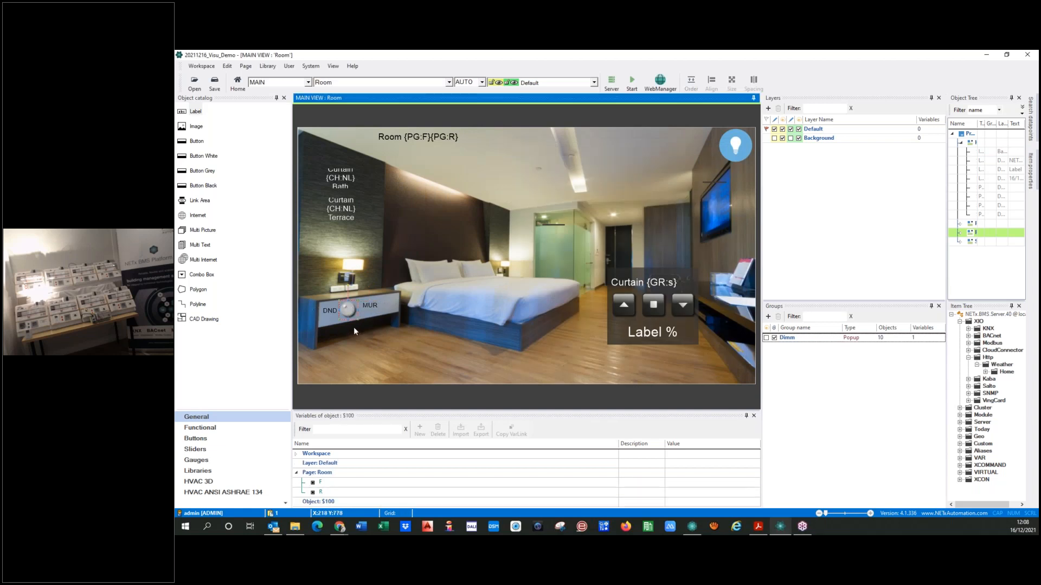
key("ctrl+v")
left_click_drag(344, 310, 390, 308)
Set the ON color of the MUR label's LED to teal
double_click(391, 303)
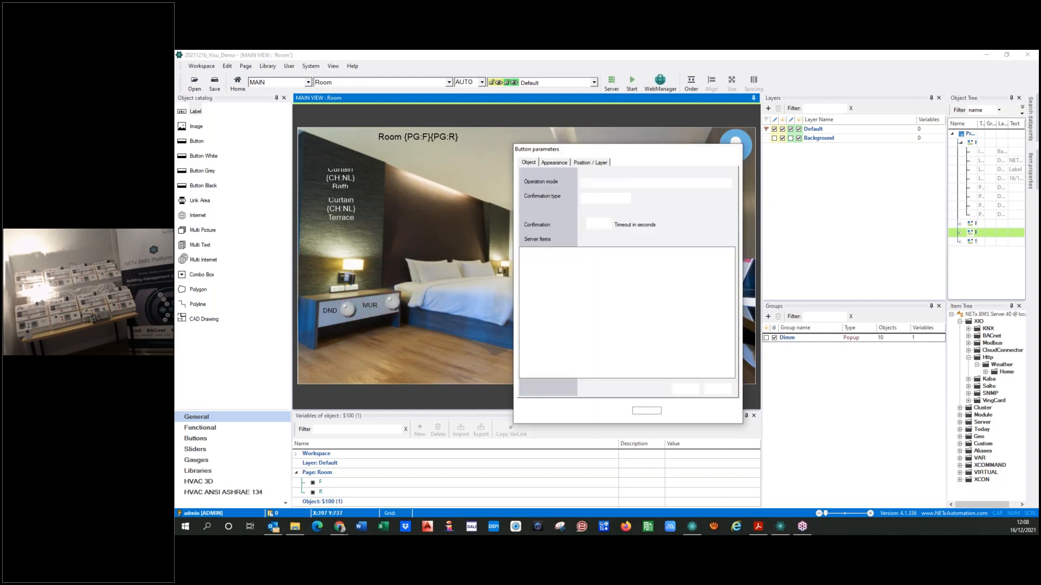
left_click(554, 162)
left_click(588, 260)
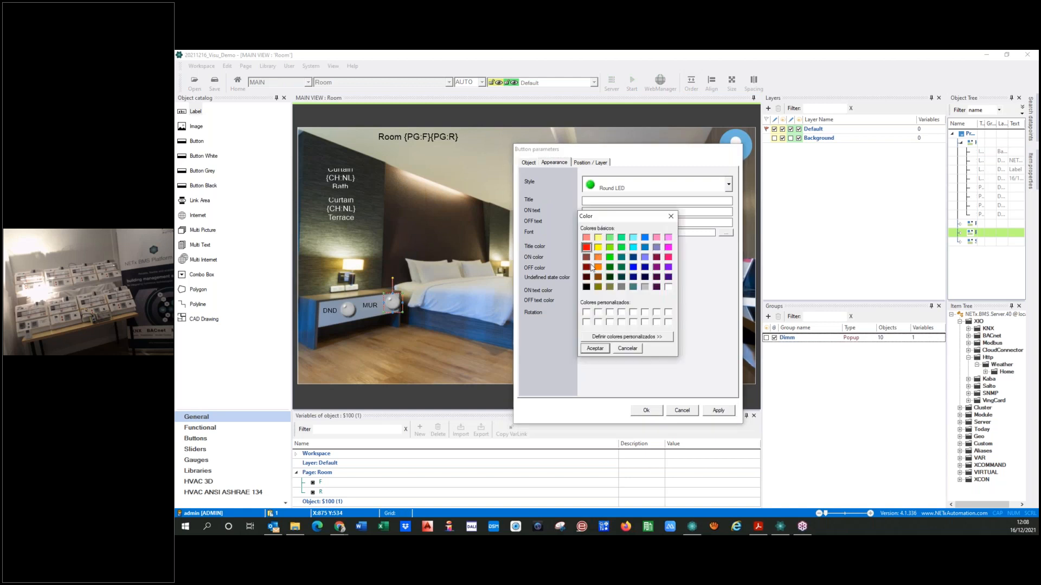
left_click(621, 258)
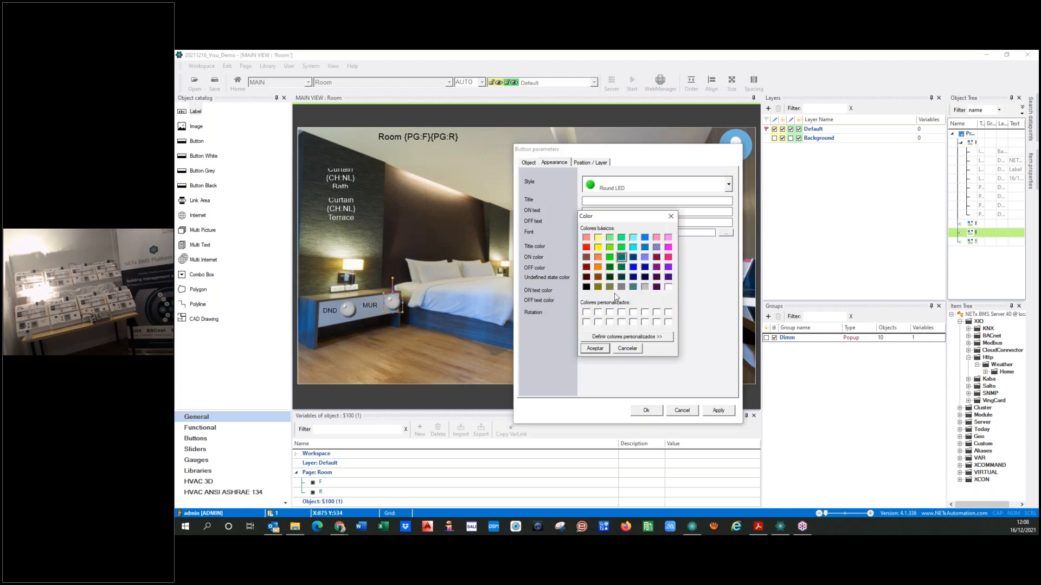
left_click(595, 349)
left_click(718, 411)
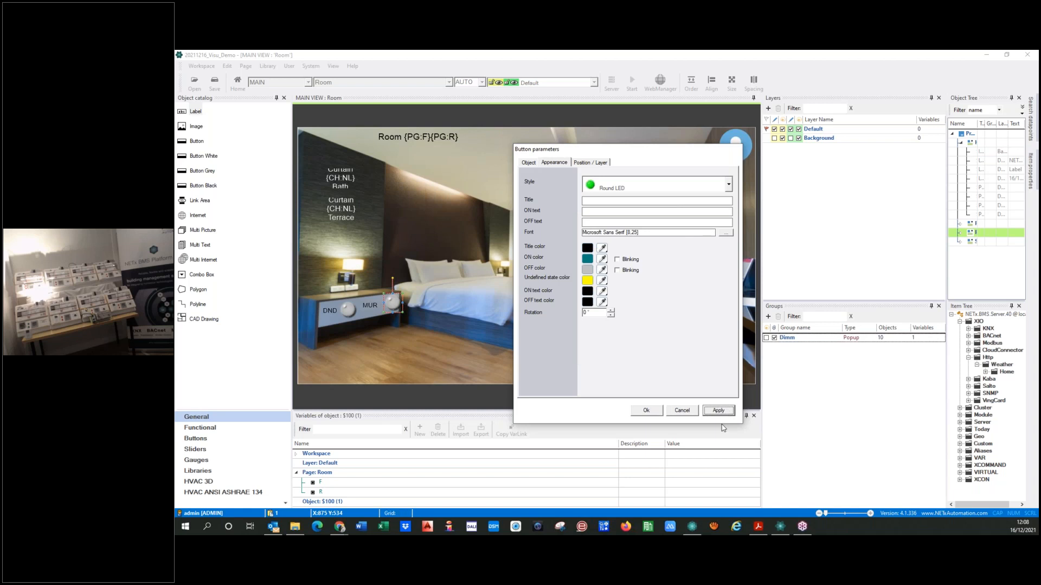
left_click(645, 412)
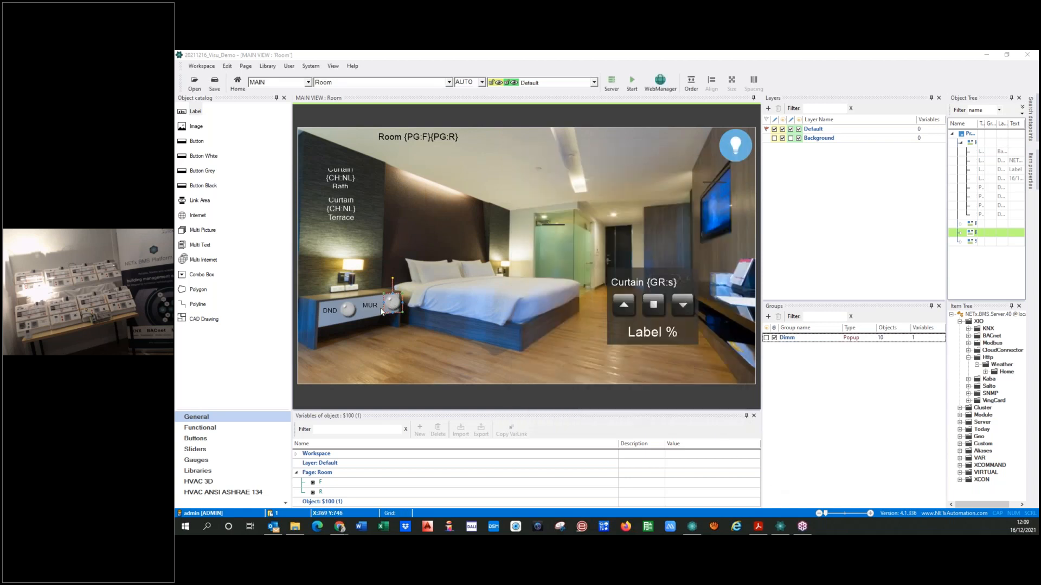
Fine-tune the positions of the DND LED and the MUR label on the drawer
left_click(350, 310)
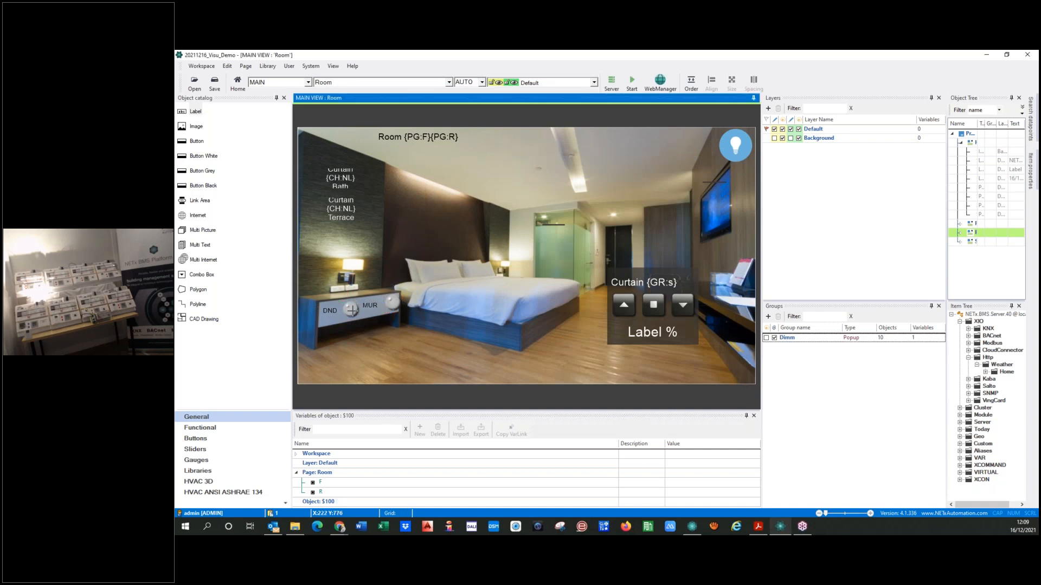
left_click_drag(349, 311, 351, 311)
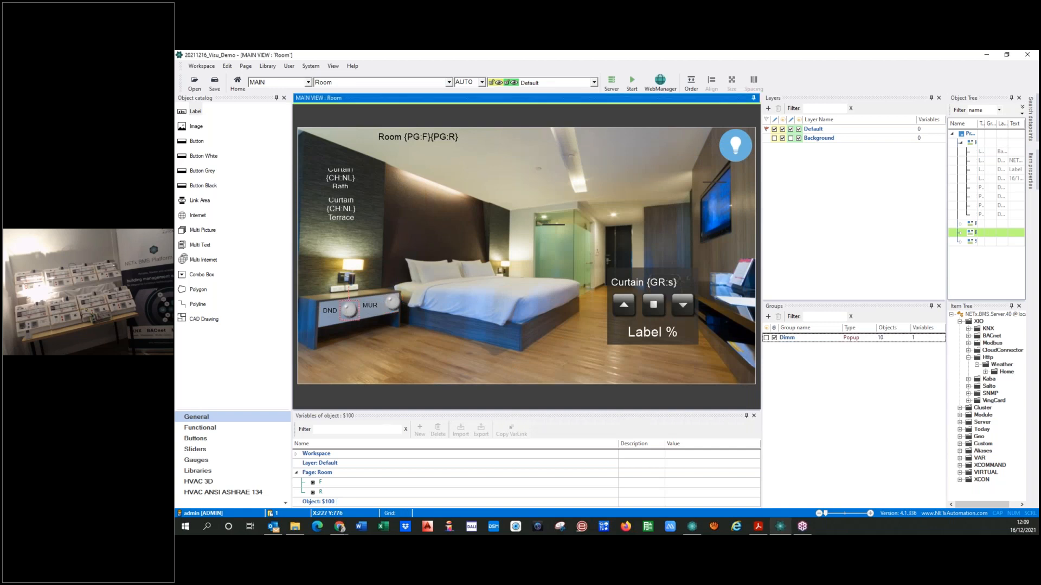
left_click(355, 307)
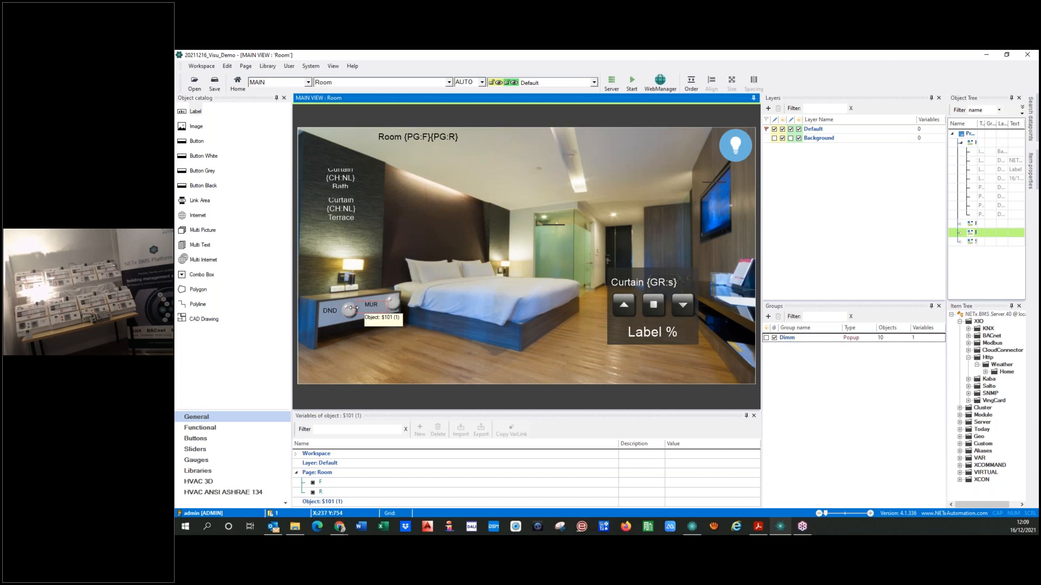
left_click_drag(370, 309, 352, 320)
Bring the DND LED and the MUR LED to the top of the object order
left_click(345, 314)
right_click(352, 315)
mouse_move(382, 362)
left_click(451, 365)
left_click(391, 304)
right_click(391, 304)
mouse_move(412, 353)
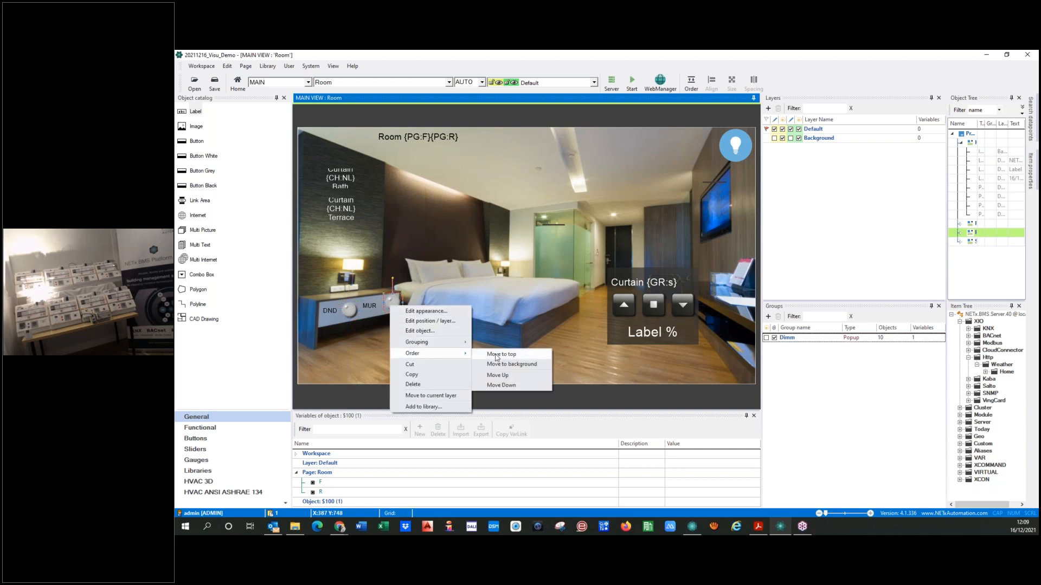
left_click(506, 355)
left_click(396, 362)
left_click(391, 305)
left_click(349, 313)
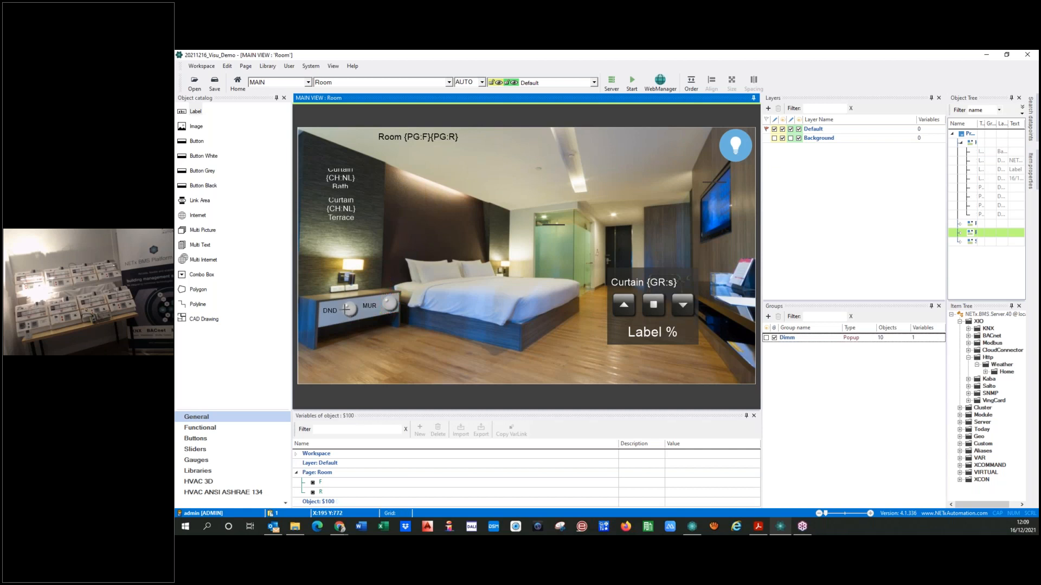
Assign the Room 0101\DND Button alias as the first server item of the DND label's LED
double_click(347, 310)
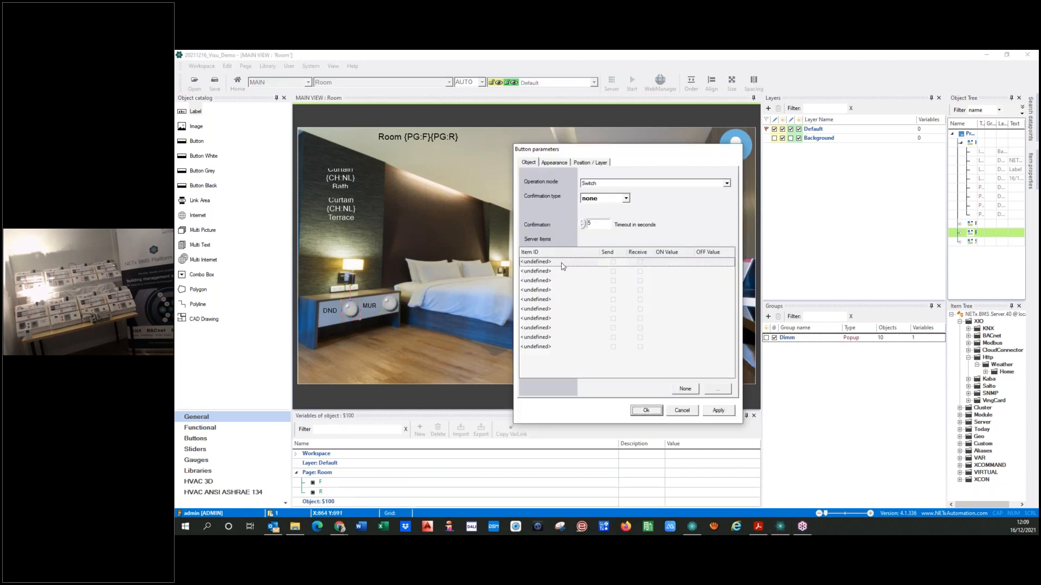
left_click(560, 263)
left_click(718, 389)
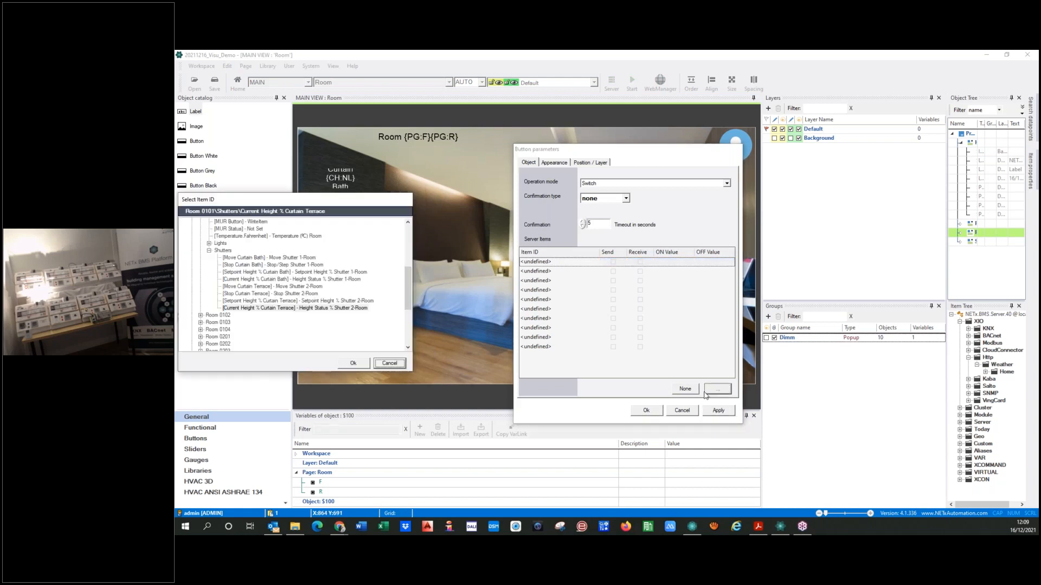
left_click(209, 252)
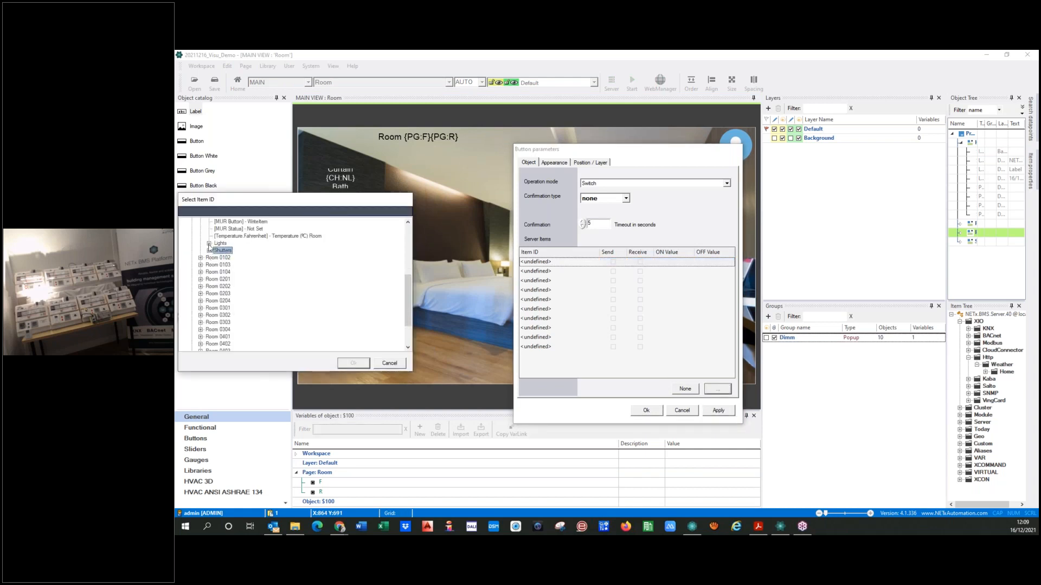
left_click(209, 243)
left_click(208, 221)
scroll(206, 240, "up", 4)
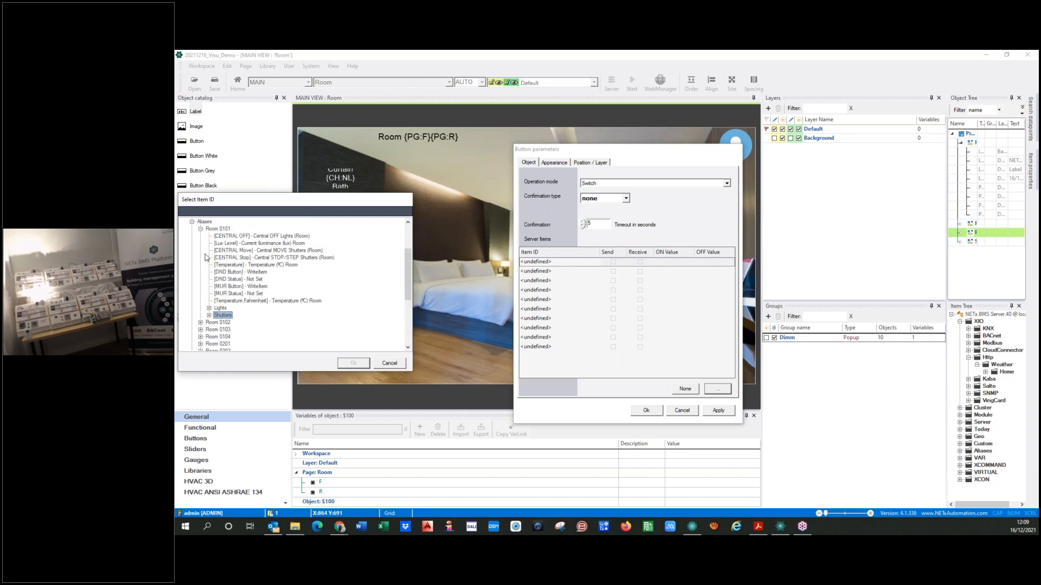
left_click(209, 308)
scroll(250, 305, "down", 2)
scroll(242, 310, "up", 3)
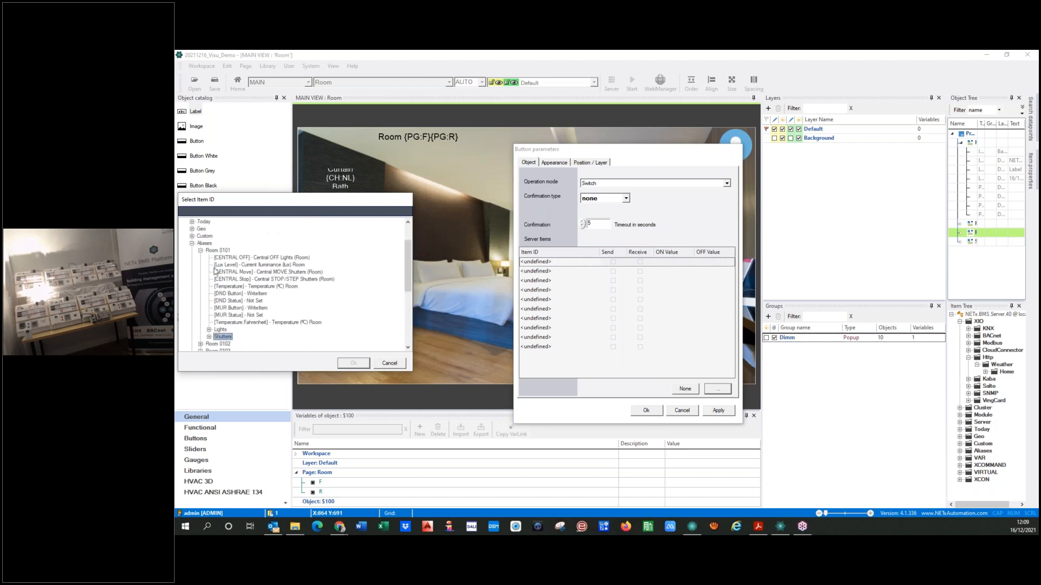
left_click(232, 294)
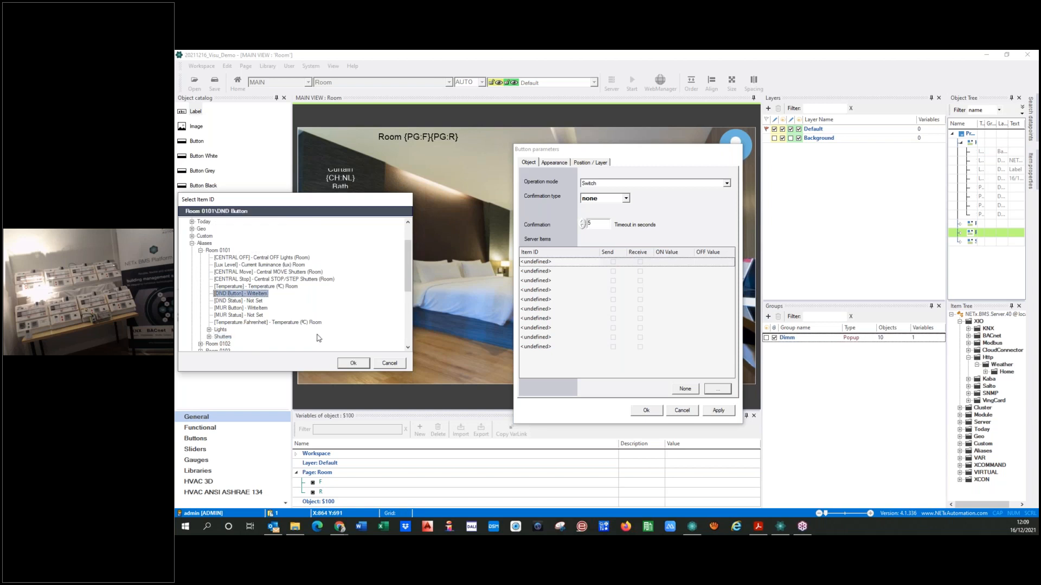
left_click(233, 301)
left_click(237, 296)
left_click(237, 301)
left_click(238, 295)
left_click(238, 301)
left_click(238, 295)
left_click(350, 363)
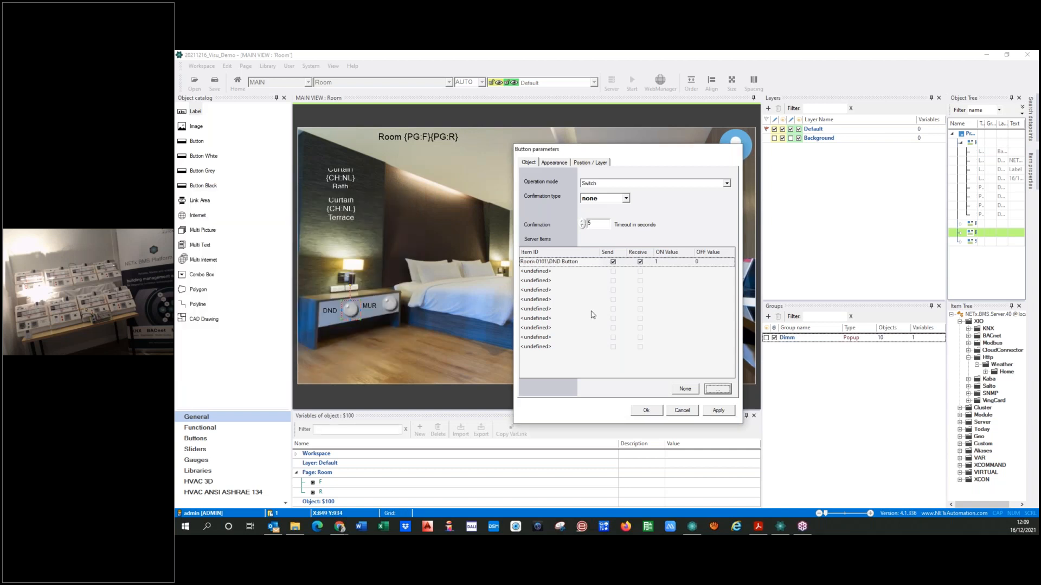
Add Room 0101\DND Status as the DND LED's second server item and disable sending for it
left_click(565, 272)
left_click(718, 388)
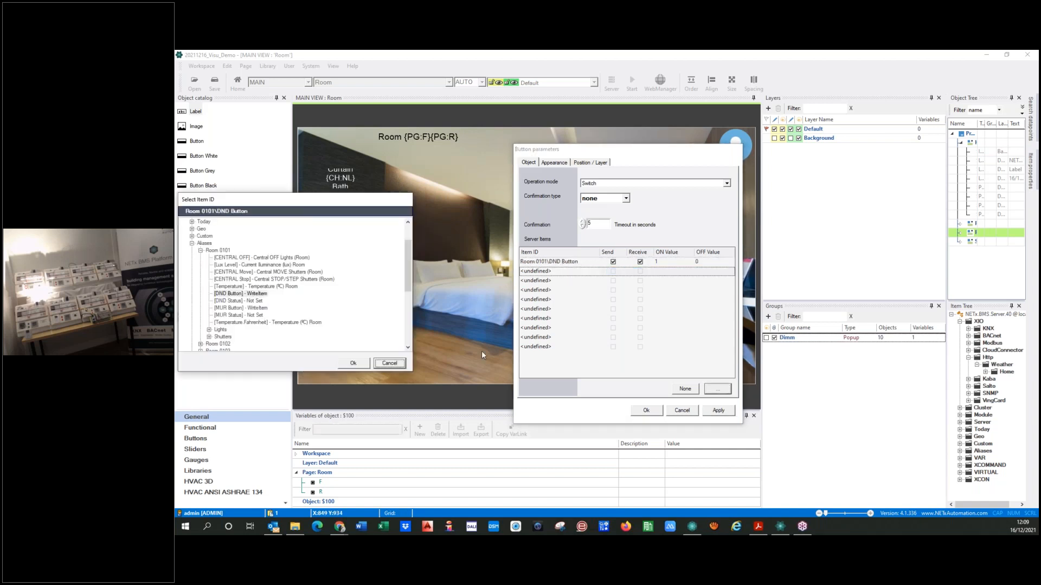
left_click(245, 302)
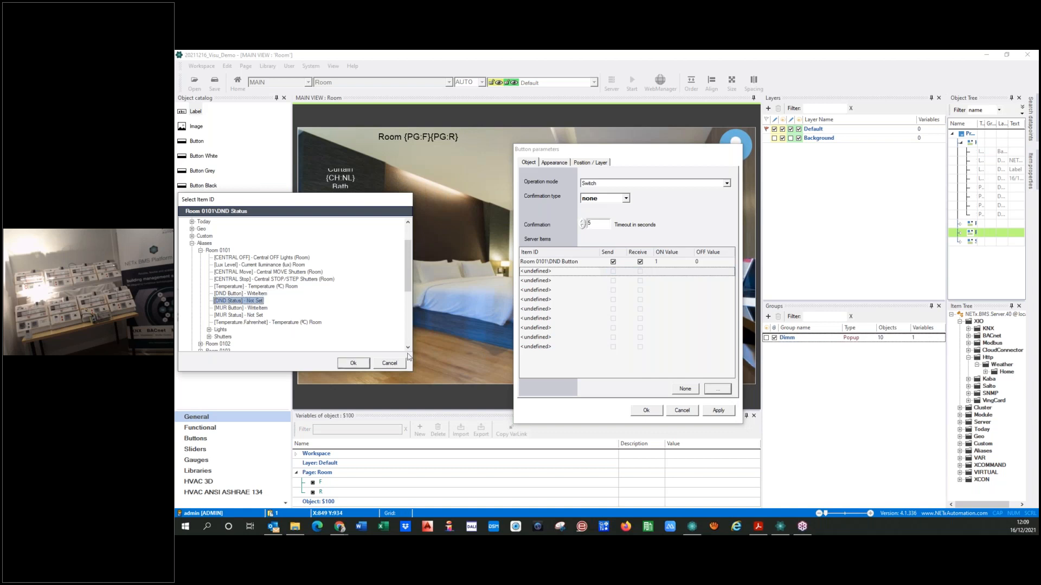
left_click(353, 363)
left_click(613, 272)
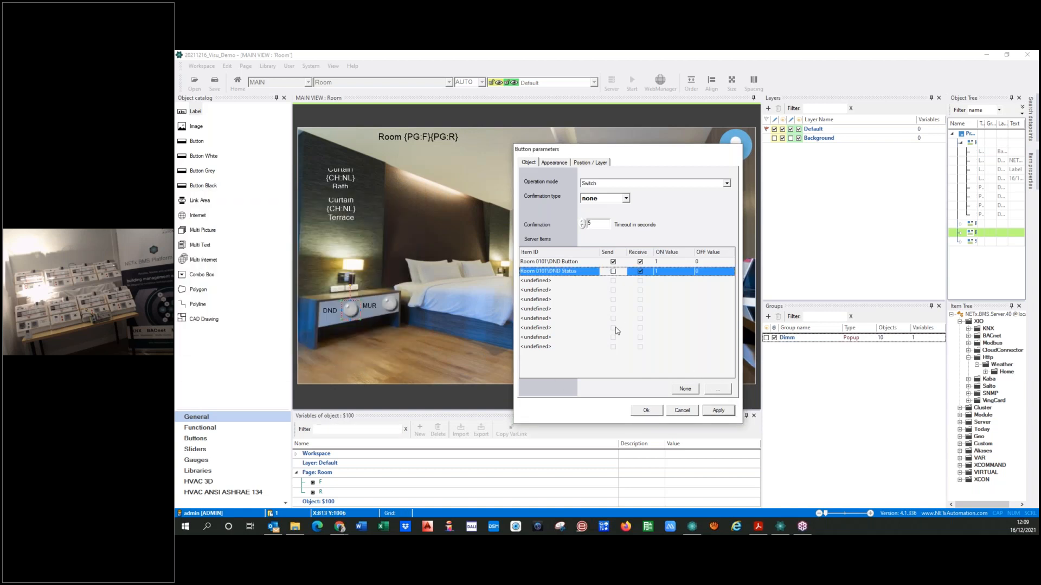
Replace the room number 0101 in the DND Button item ID with the page variables {PG:F}{PG:R}
left_click(529, 262)
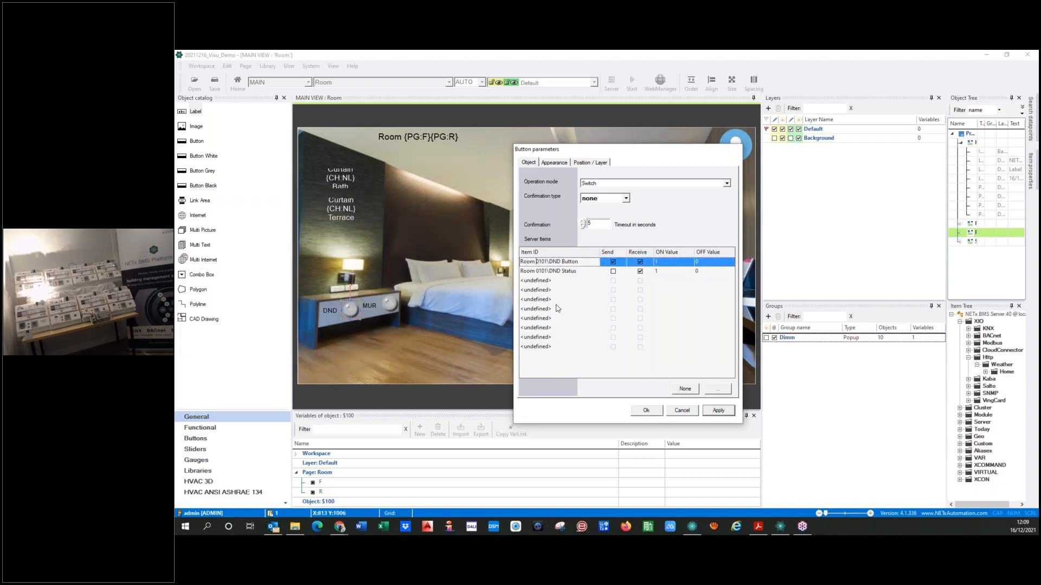
left_click(307, 484)
left_click(511, 431)
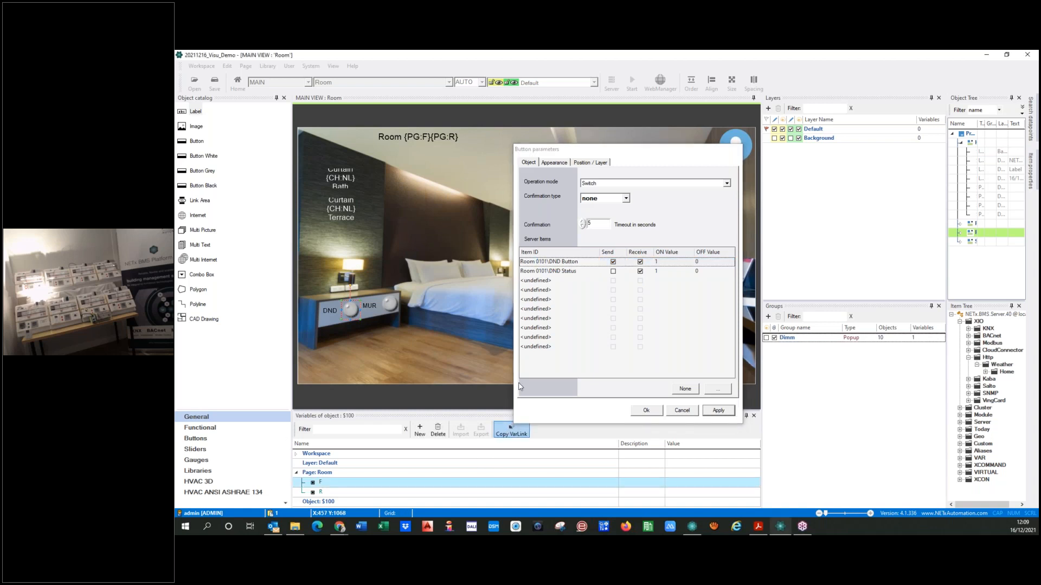
left_click(537, 262)
type("{PG:F}")
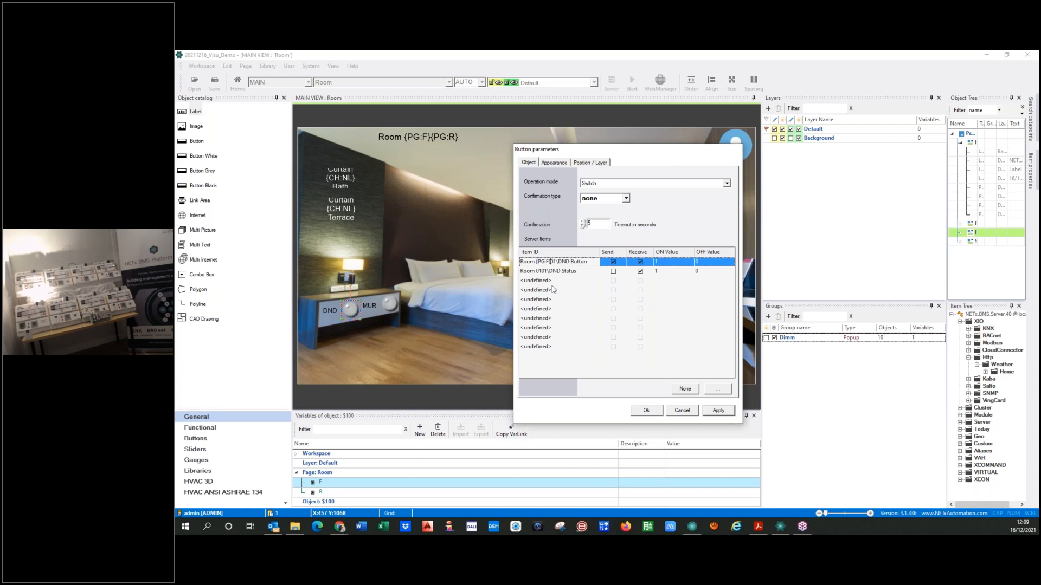
key("shift+Right")
key("shift+Right")
type("{PG:F}")
key("BackSpace")
type("R")
key("shift+Left")
key("shift+Left")
key("shift+Left")
key("shift+Left")
key("shift+Left")
key("shift+Left")
key("shift+Left")
key("shift+Left")
key("shift+Left")
key("shift+Left")
key("shift+Left")
key("shift+Left")
key("shift+Left")
key("shift+Left")
key("shift+Left")
key("shift+Left")
key("shift+Left")
key("ctrl+c")
Replace the room number in the DND Status item ID with {PG:F}{PG:R} and apply the button parameters
left_click(548, 271)
key("BackSpace")
key("BackSpace")
key("BackSpace")
key("BackSpace")
key("BackSpace")
key("BackSpace")
key("BackSpace")
key("BackSpace")
key("BackSpace")
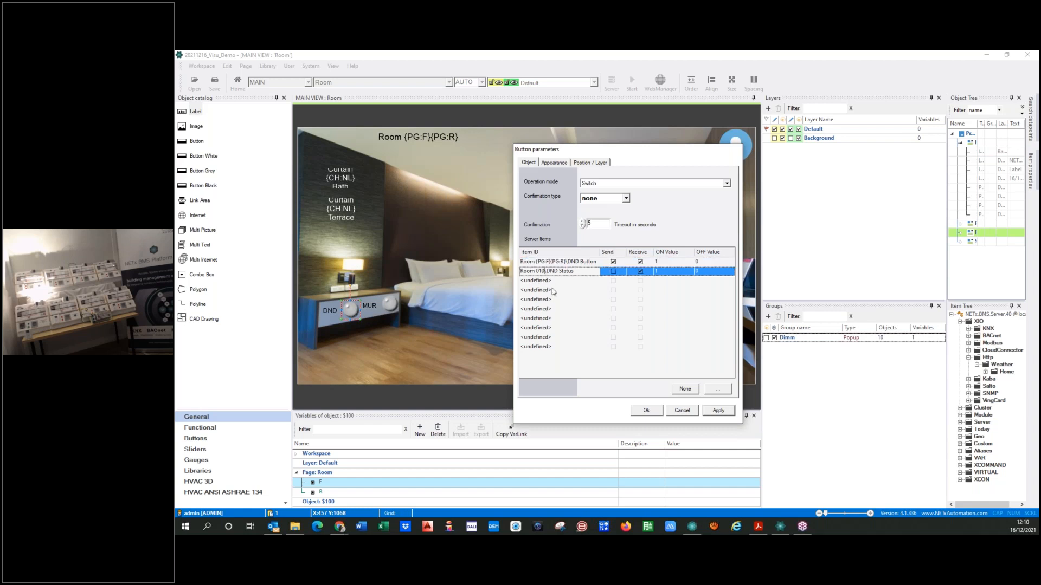
key("ctrl+v")
left_click(716, 414)
left_click(646, 411)
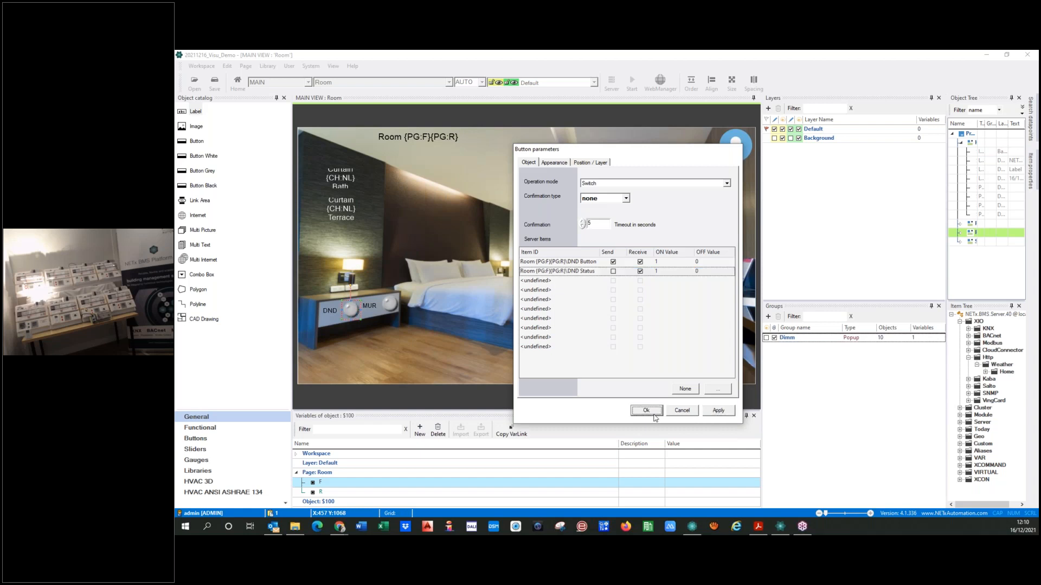
Link the MUR label's LED to the server items Room 0101\MUR Button and Room 0101\MUR Status
double_click(391, 308)
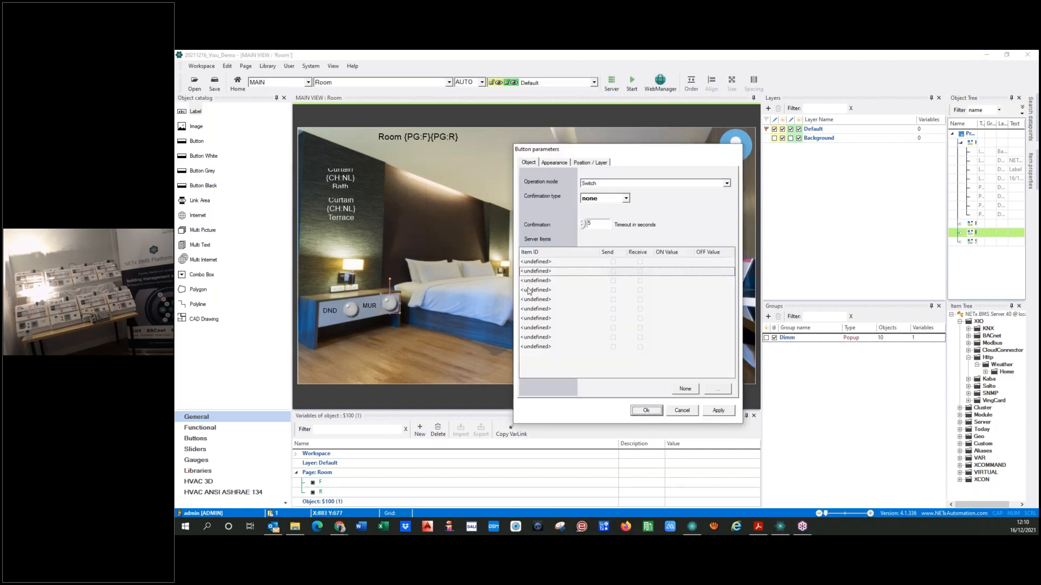
left_click(562, 265)
left_click(717, 388)
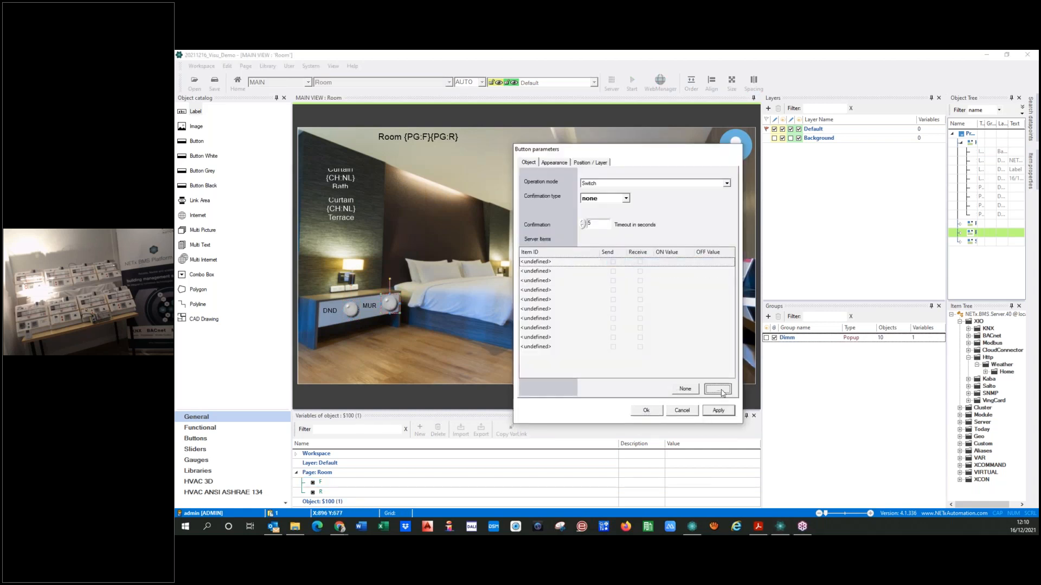
left_click(243, 308)
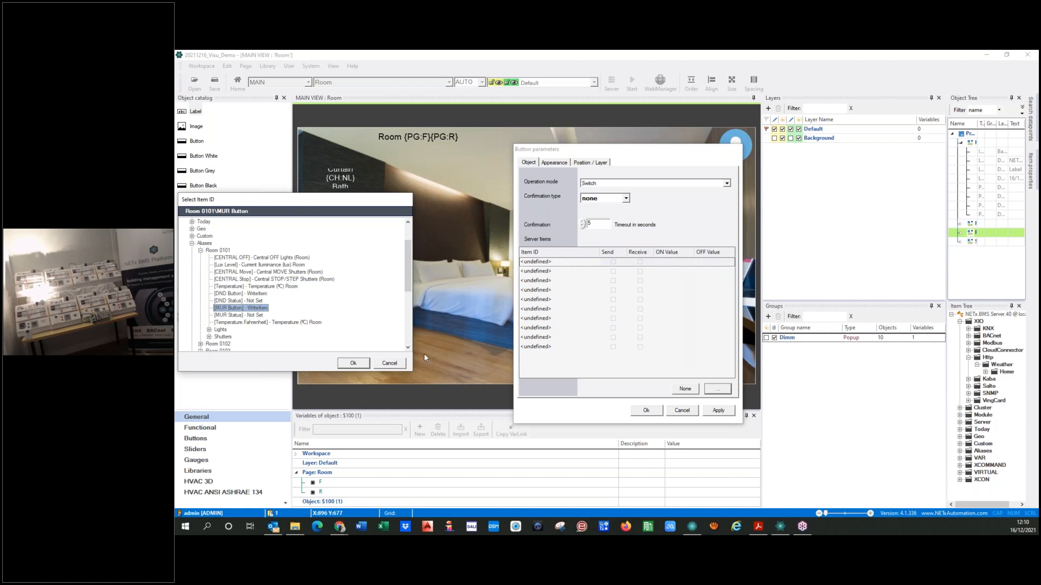
left_click(353, 364)
left_click(569, 271)
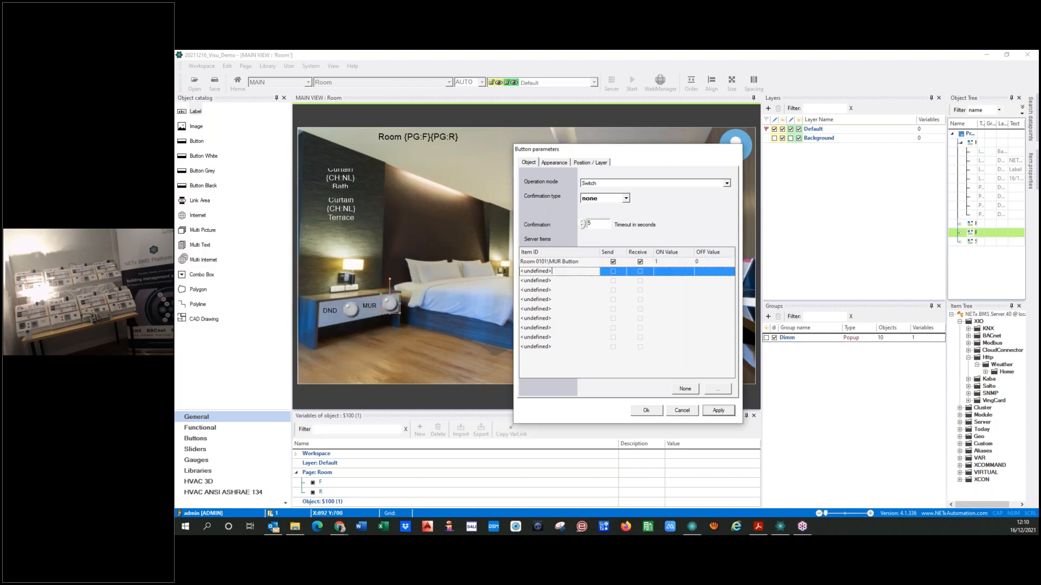
left_click(717, 388)
left_click(226, 315)
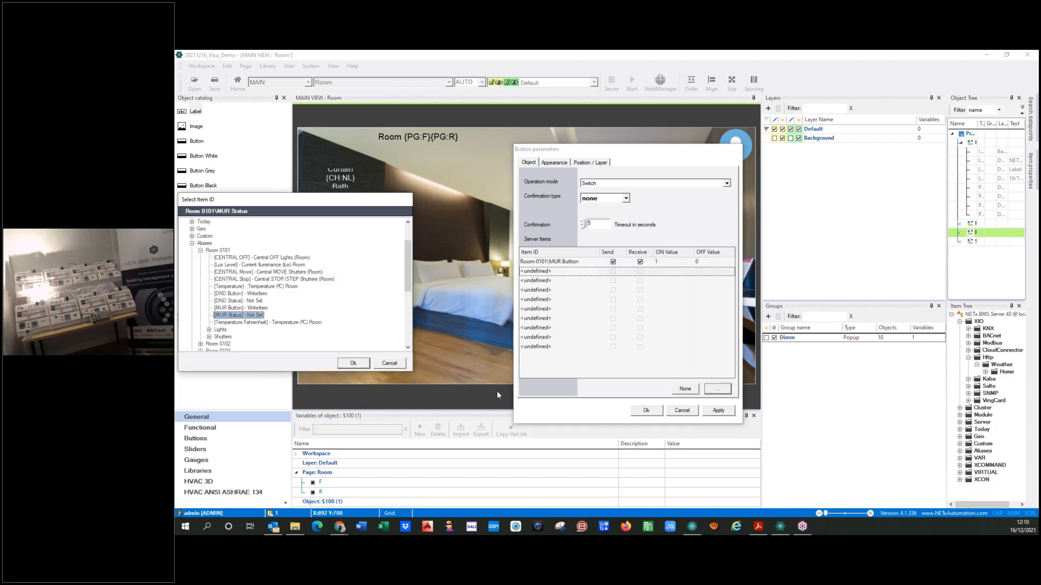
left_click(354, 364)
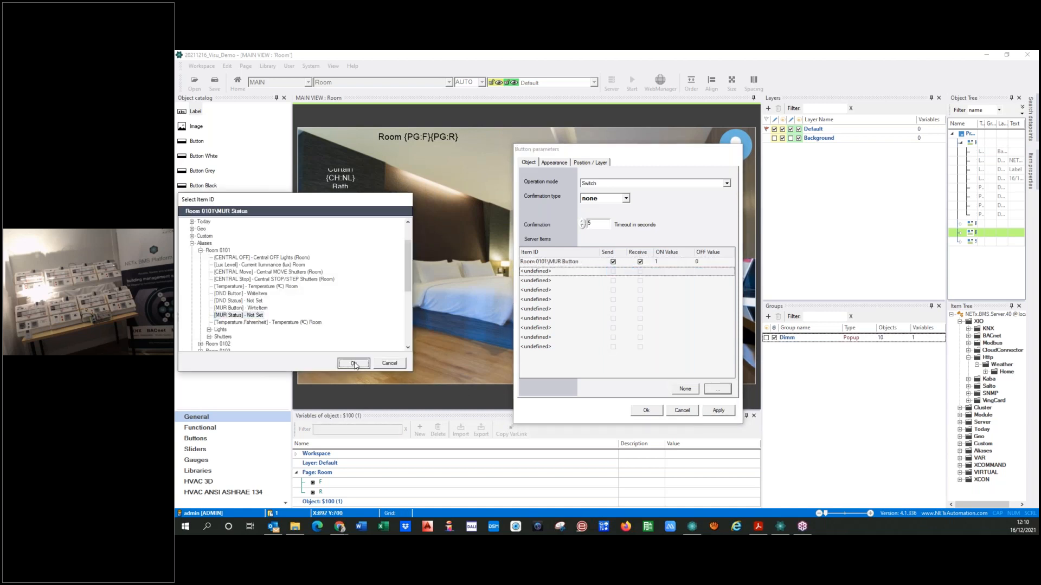
Replace the room number in both MUR item IDs with {PG:F}{PG:R} and disable sending for MUR Status
left_click(543, 262)
left_click_drag(545, 262, 522, 262)
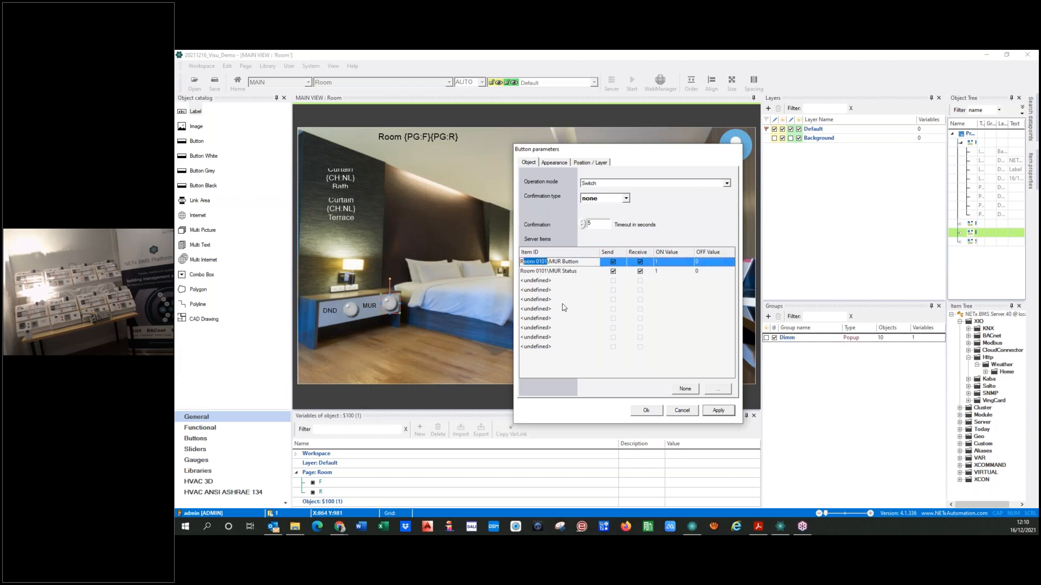
key("ctrl+v")
left_click(547, 272)
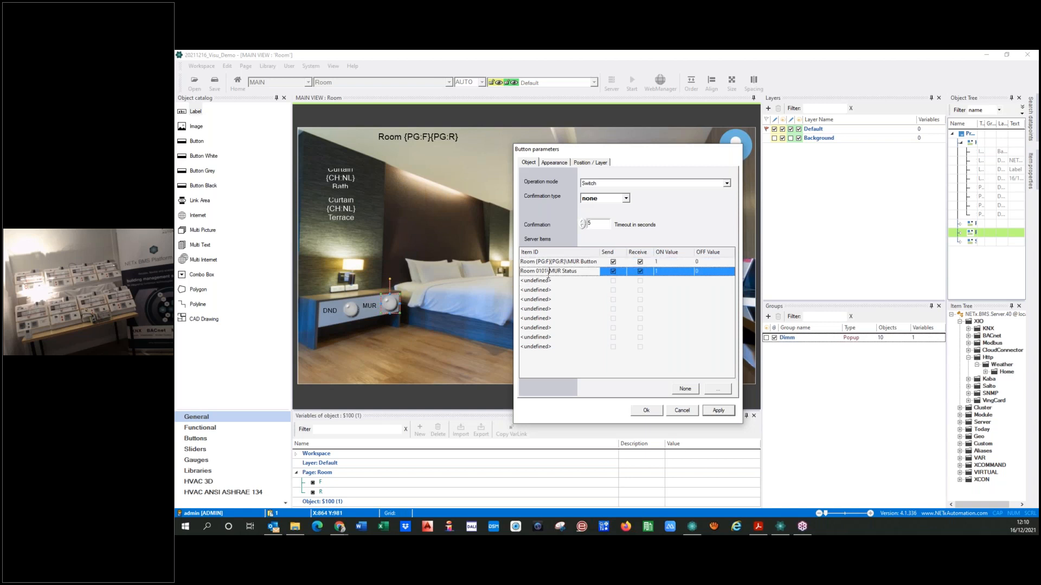
key("shift+Left")
key("shift+Left")
key("shift+Left")
key("shift+Left")
key("shift+Left")
key("shift+Left")
key("shift+Left")
key("shift+Left")
key("ctrl+v")
left_click(613, 271)
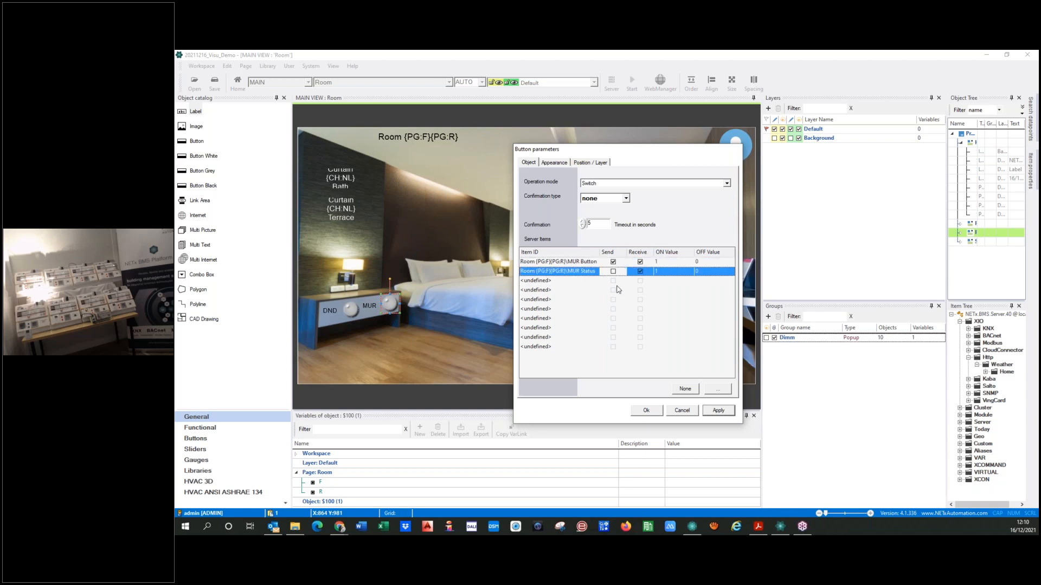
left_click(718, 410)
left_click(646, 410)
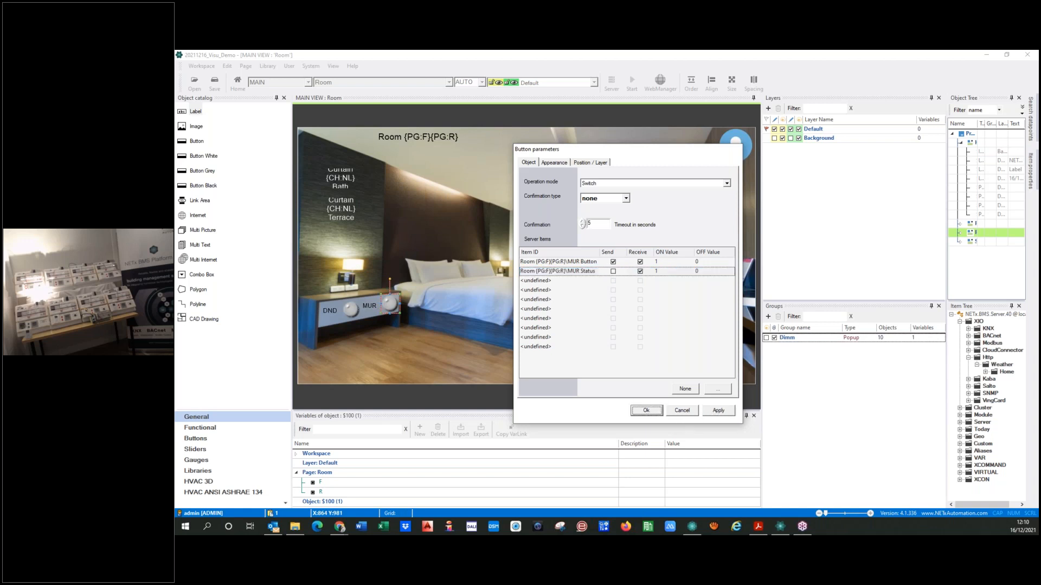
Group the DND and MUR LEDs as a toggle switch group named DND-MUR
left_click(351, 310)
left_click(391, 305, "ctrl")
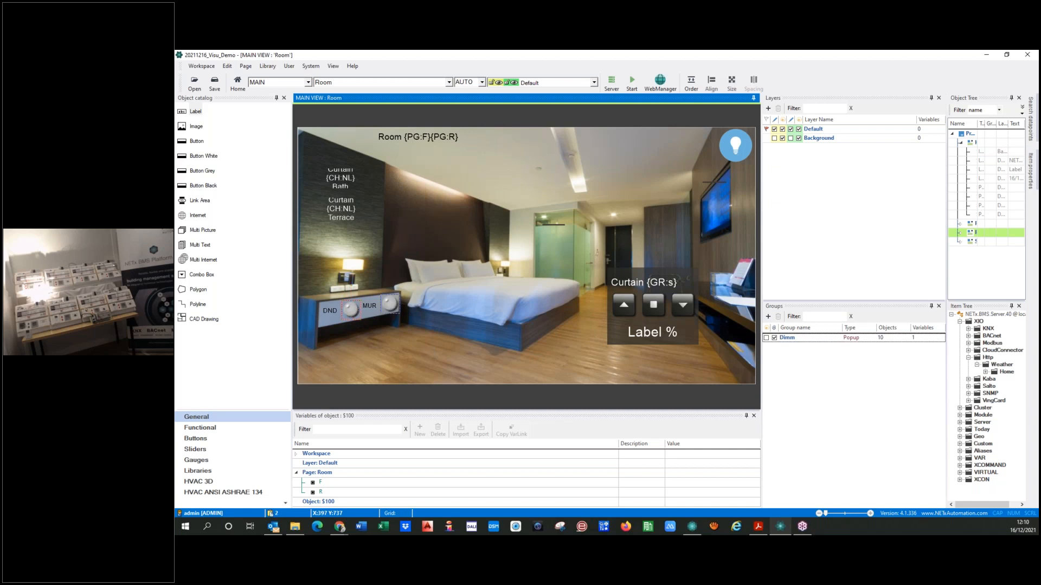
right_click(392, 304)
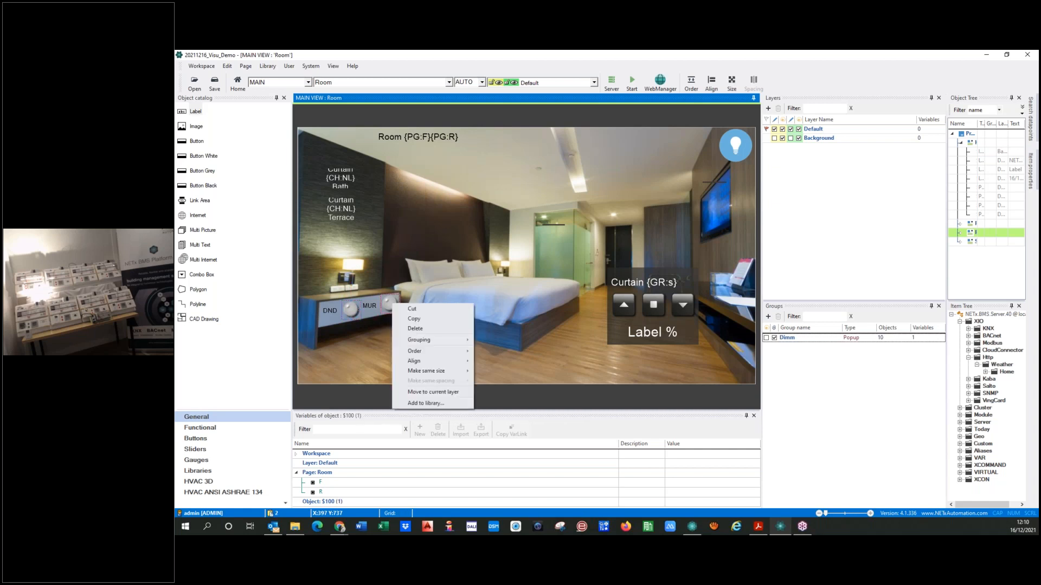
mouse_move(414, 345)
left_click(492, 340)
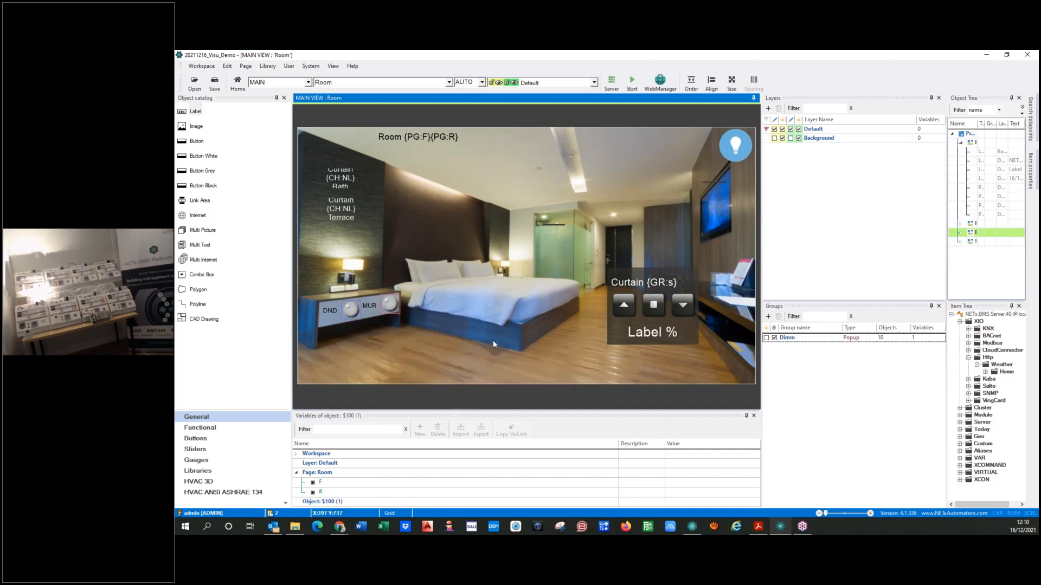
type("DND-MUR")
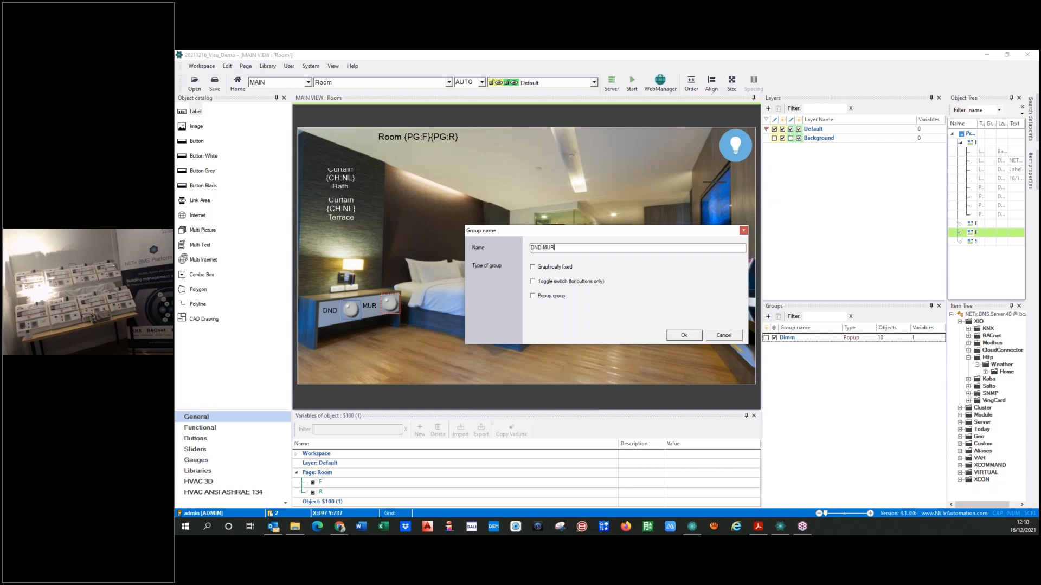
left_click(537, 270)
left_click(536, 283)
left_click(678, 339)
left_click(504, 360)
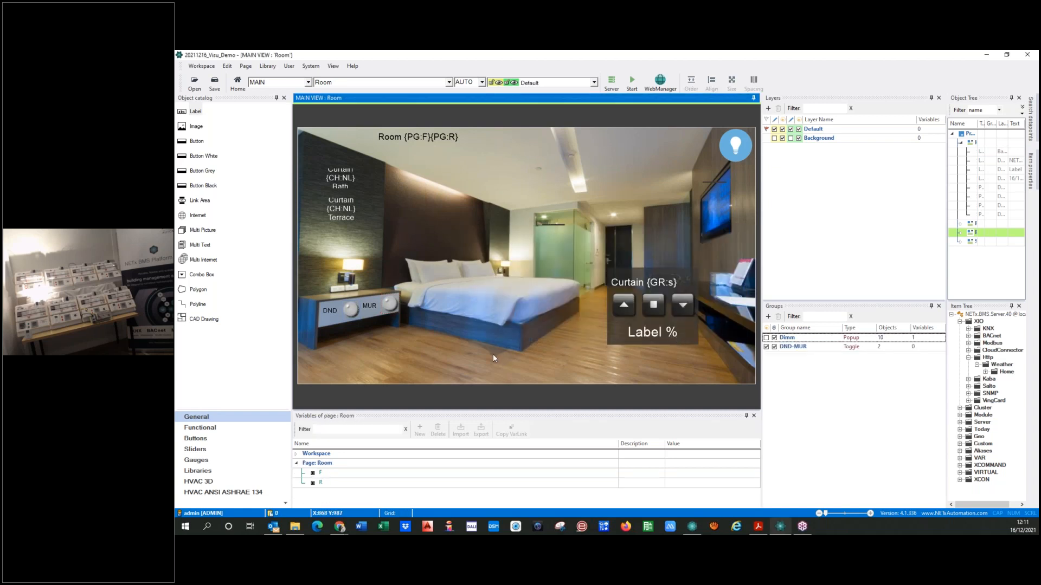
Show the object properties of the grouped LEDs and set their custom tooltip to DND
right_click(351, 314)
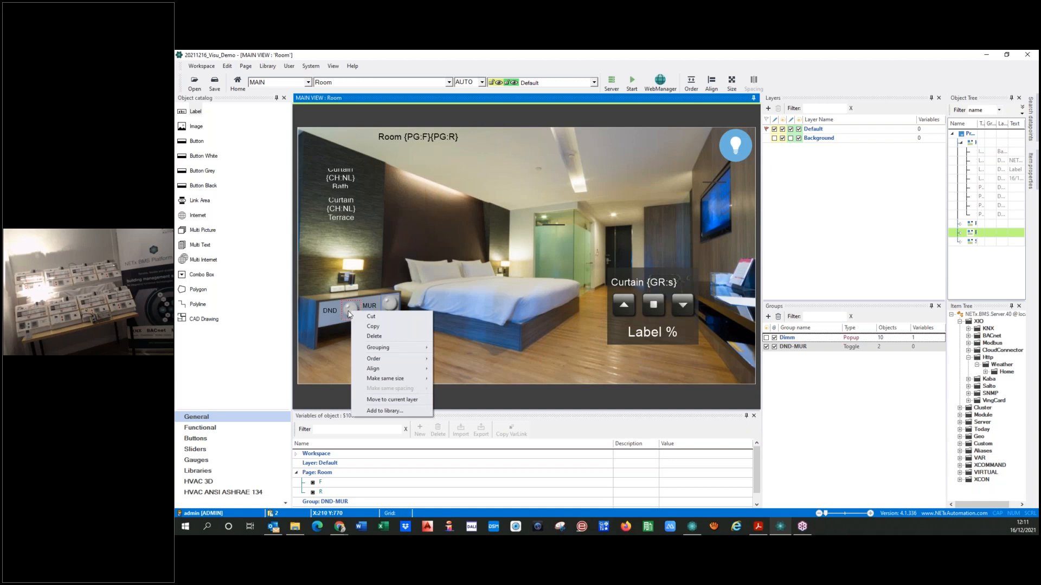
left_click(348, 311)
left_click(334, 67)
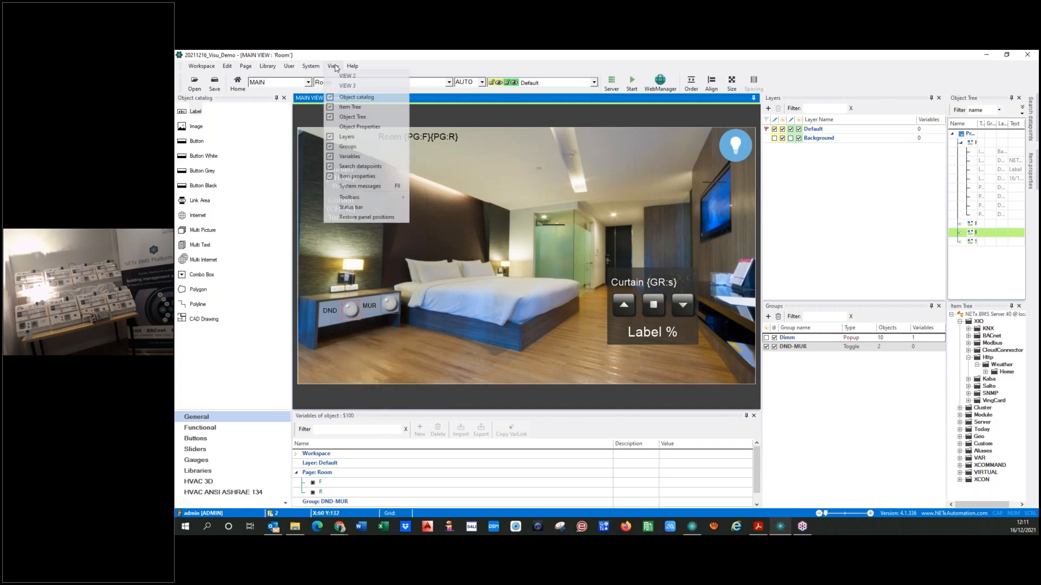
left_click(334, 128)
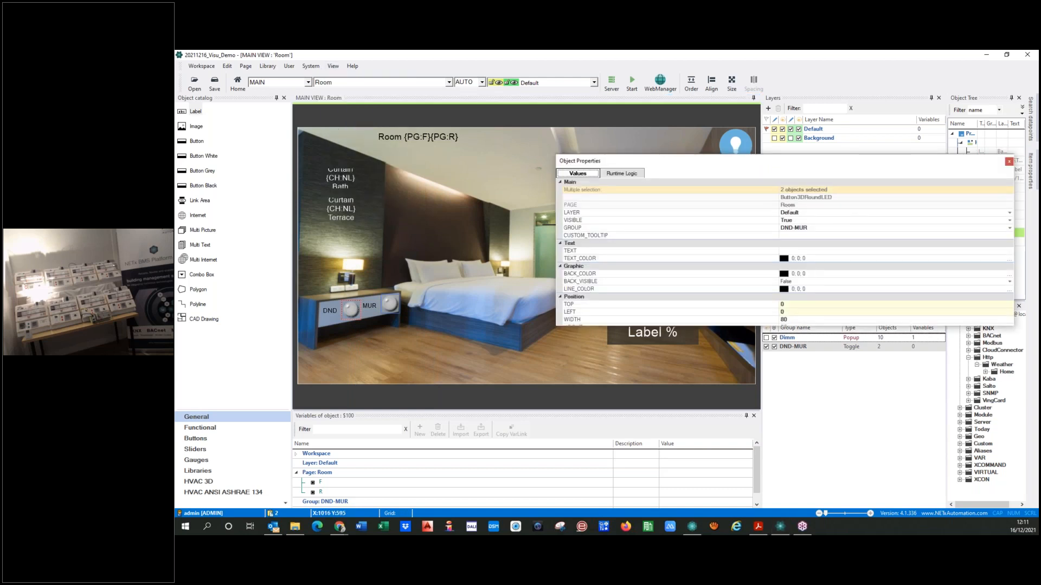
left_click(782, 236)
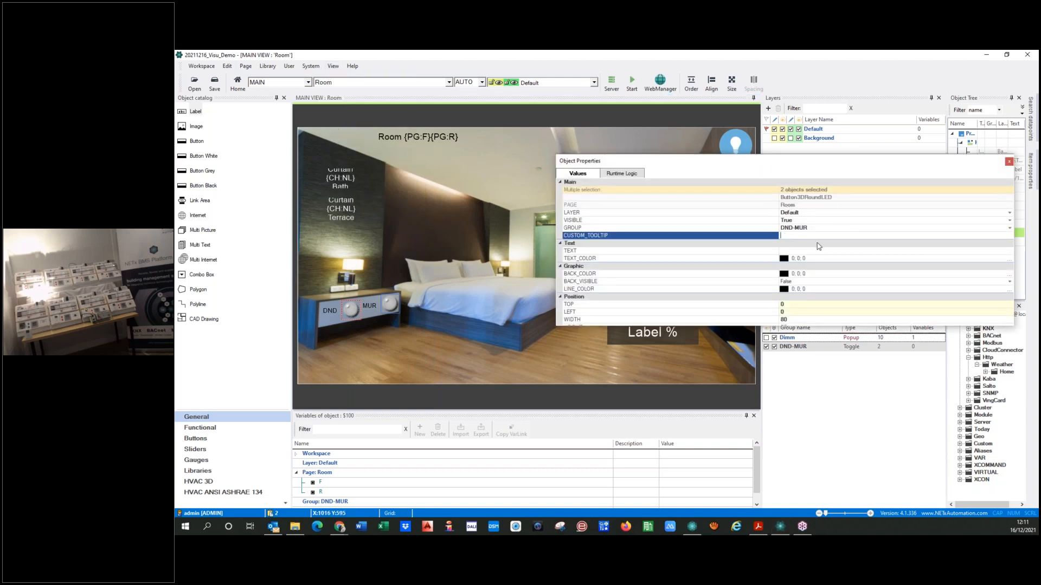
type("DND Status: {IV:this")
left_click(525, 362)
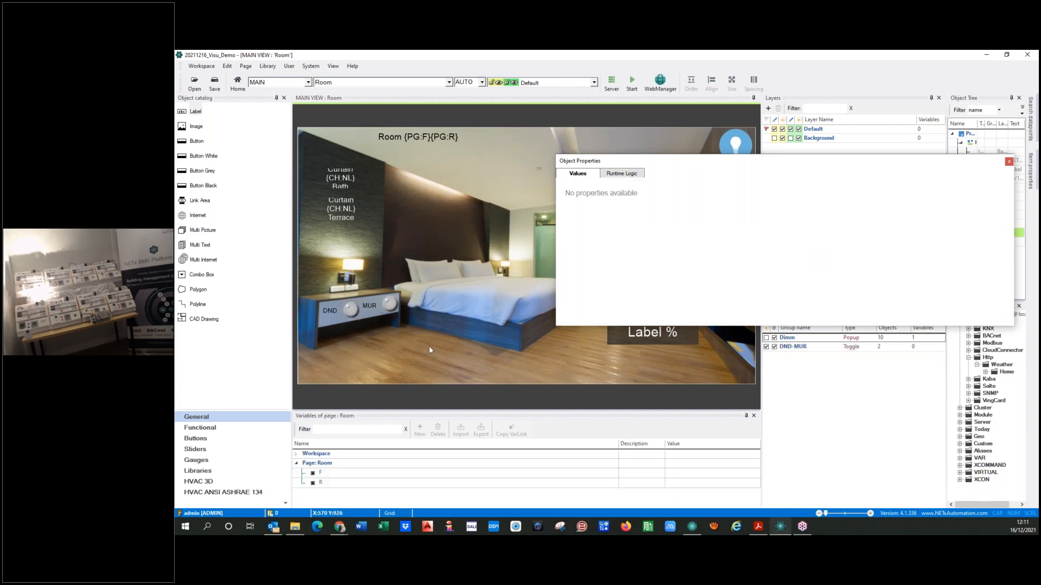
Review the object properties and custom tooltip of the grouped DND and MUR LEDs
left_click(350, 311)
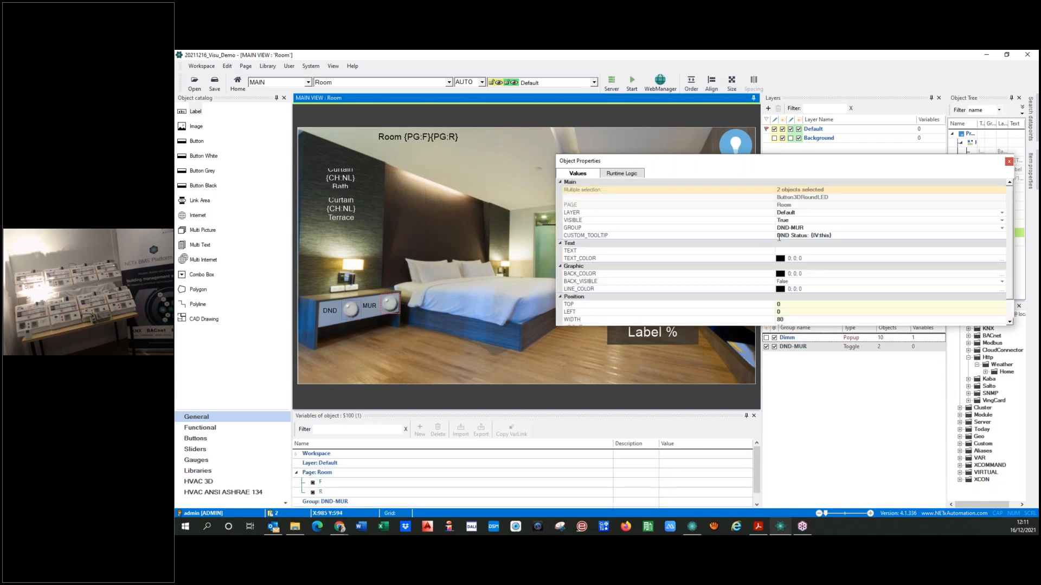
left_click(353, 315)
left_click(389, 305)
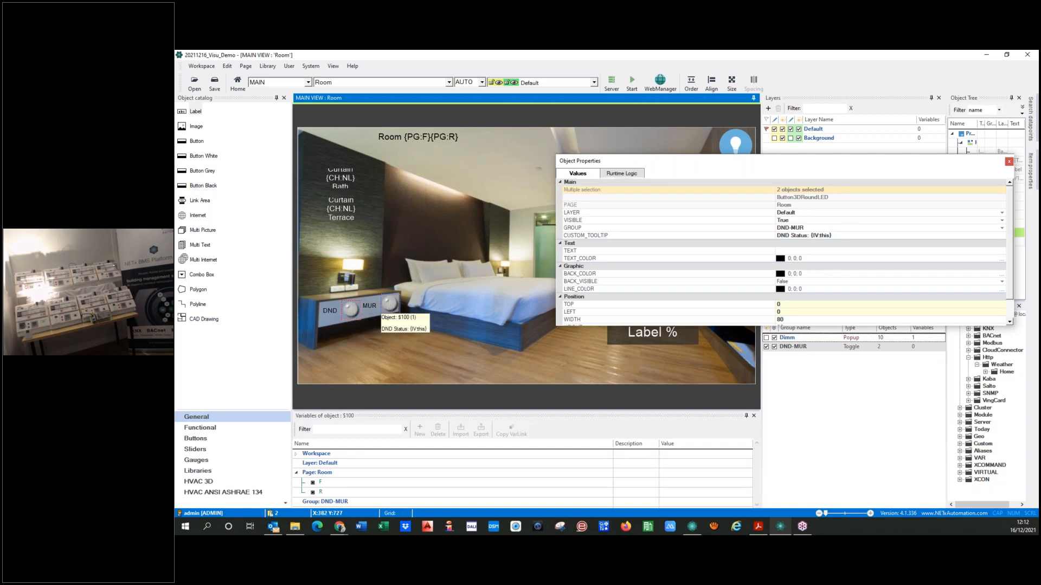
left_click(406, 359)
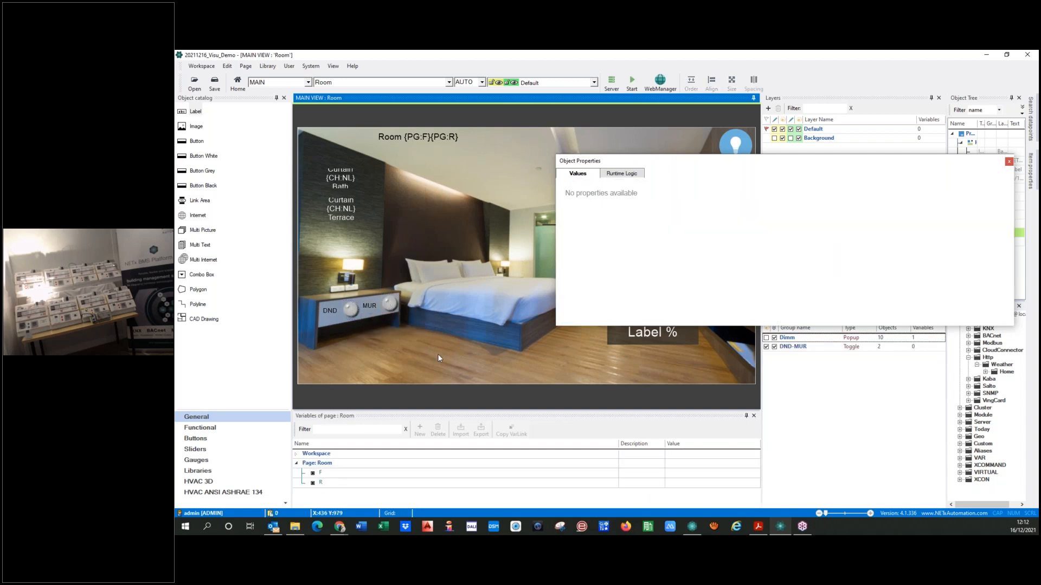
left_click(1008, 162)
Inspect the server item assignments of the MUR and DND LEDs and their shared object properties
left_click(389, 304)
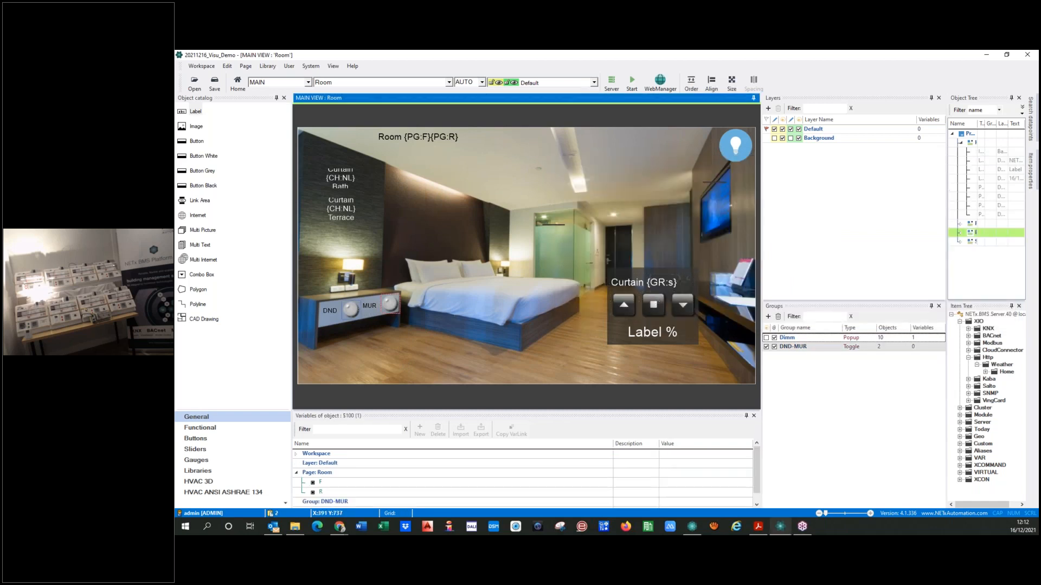
double_click(389, 304)
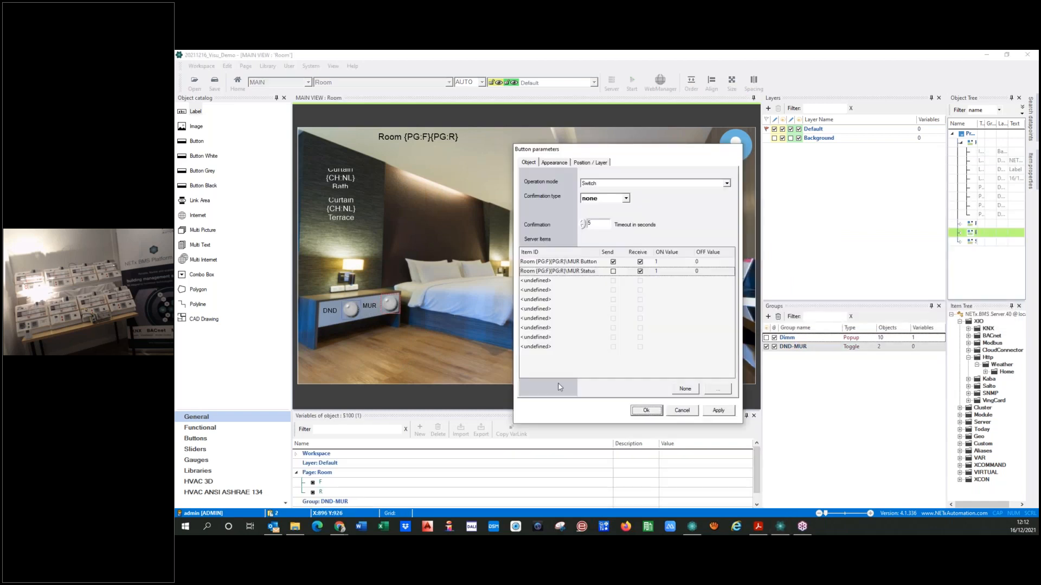
left_click(682, 410)
left_click(333, 65)
left_click(358, 130)
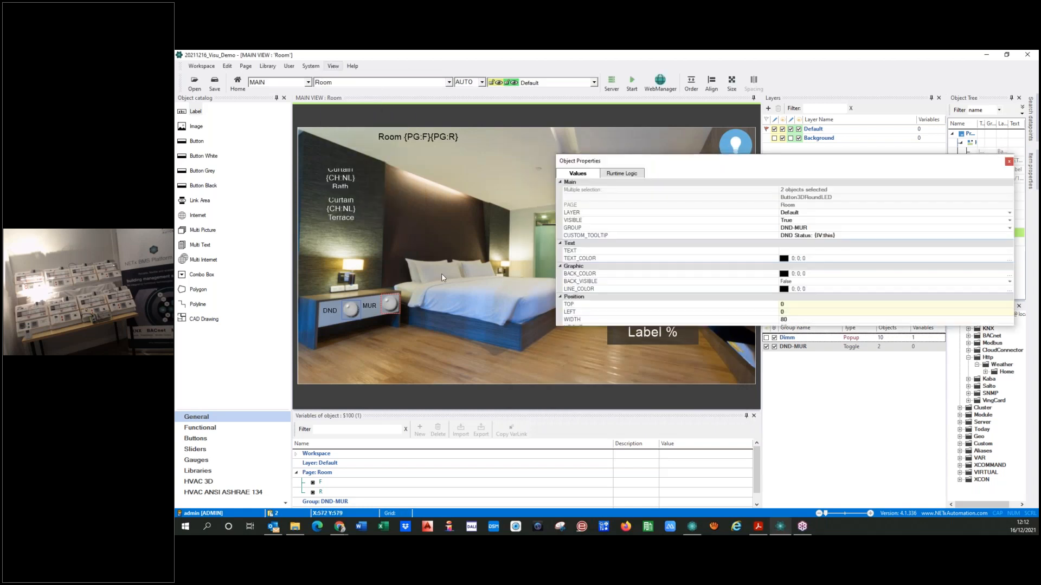
left_click(782, 235)
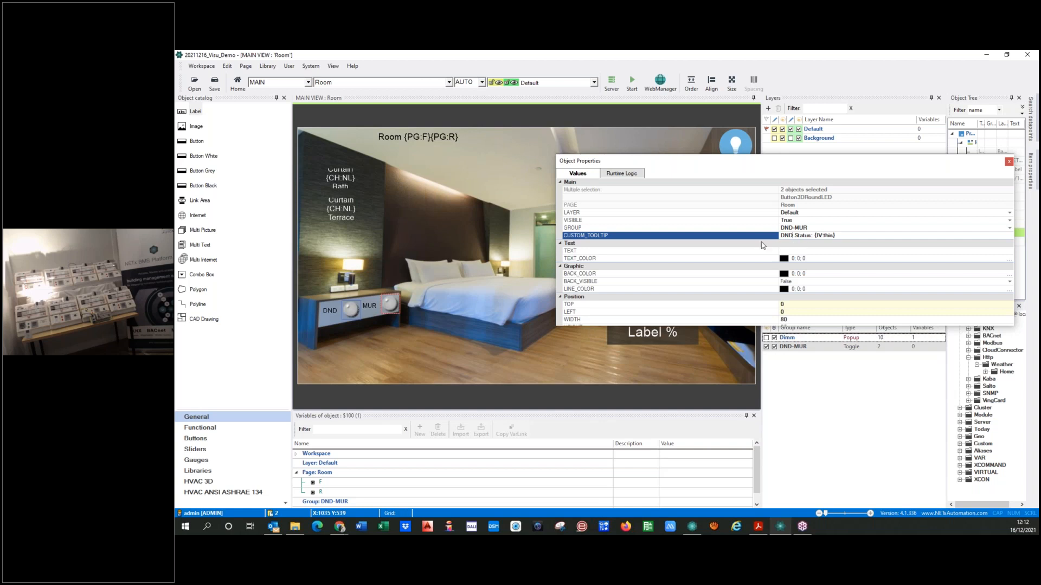
left_click(448, 353)
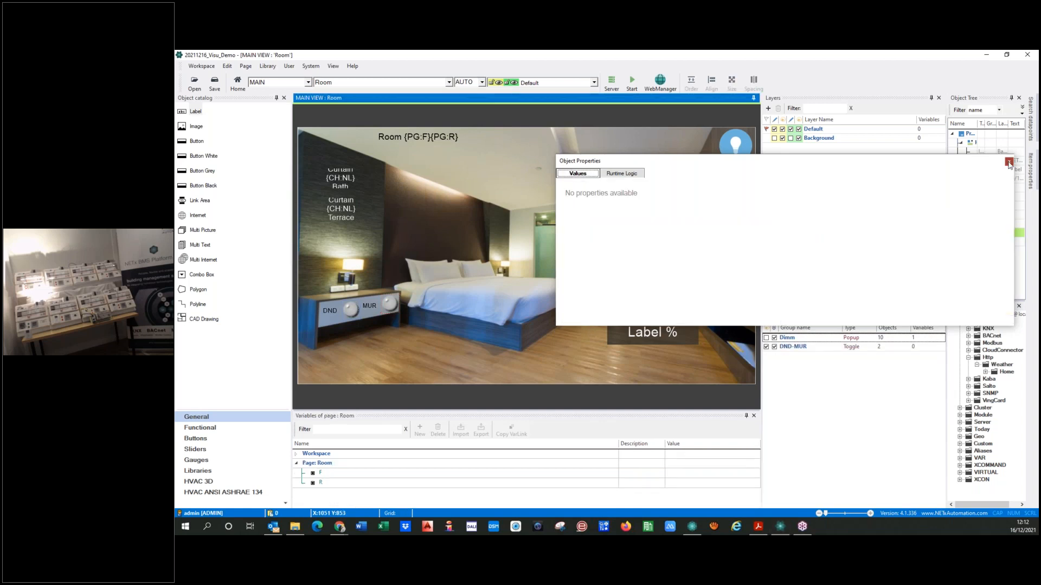
left_click(351, 310)
double_click(350, 310)
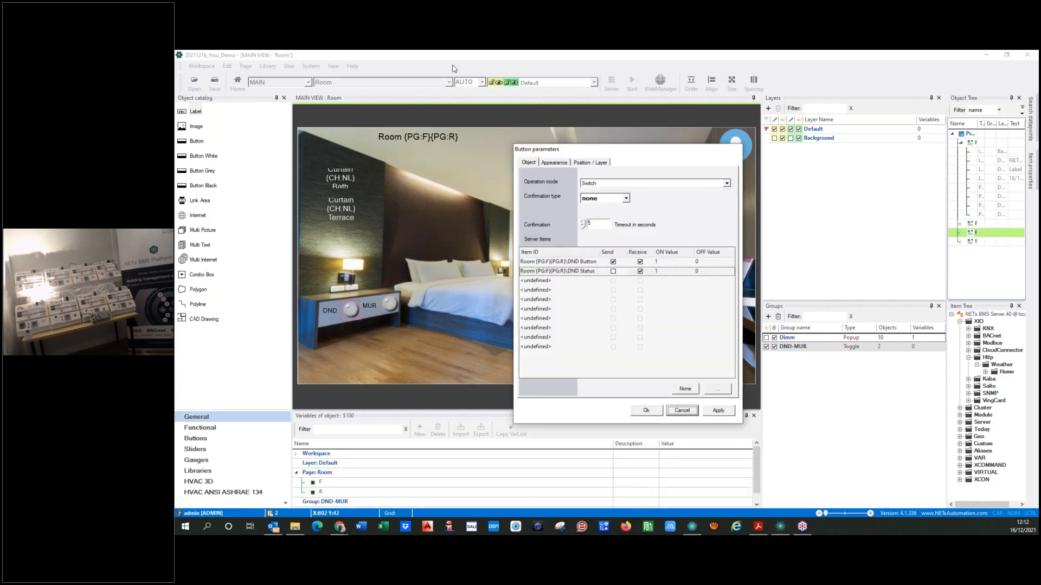
left_click(650, 415)
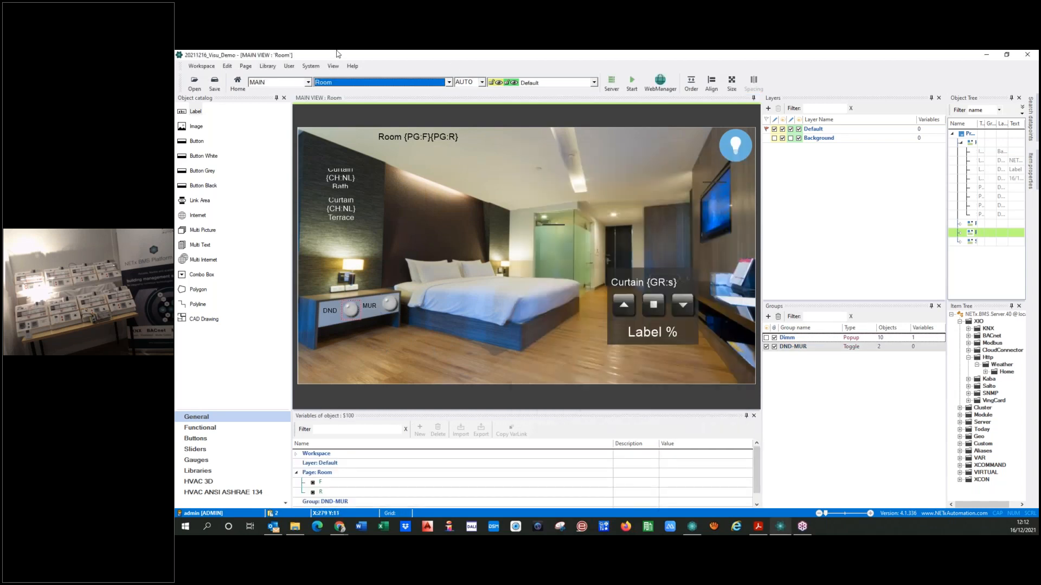
Set the custom tooltip of the grouped LEDs to DND-MUR Status
left_click(333, 65)
left_click(343, 128)
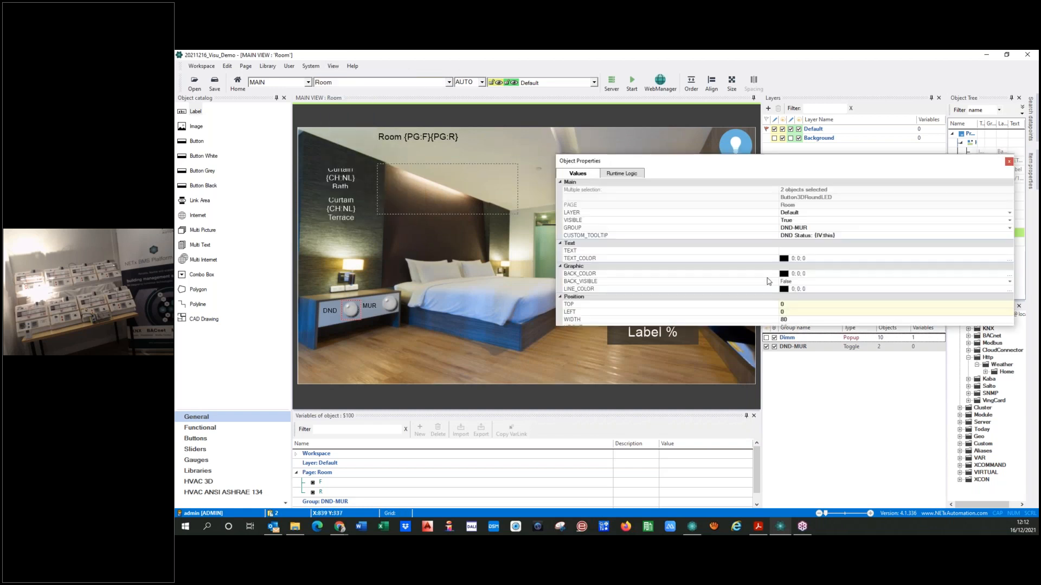
left_click(801, 234)
type("-MUR")
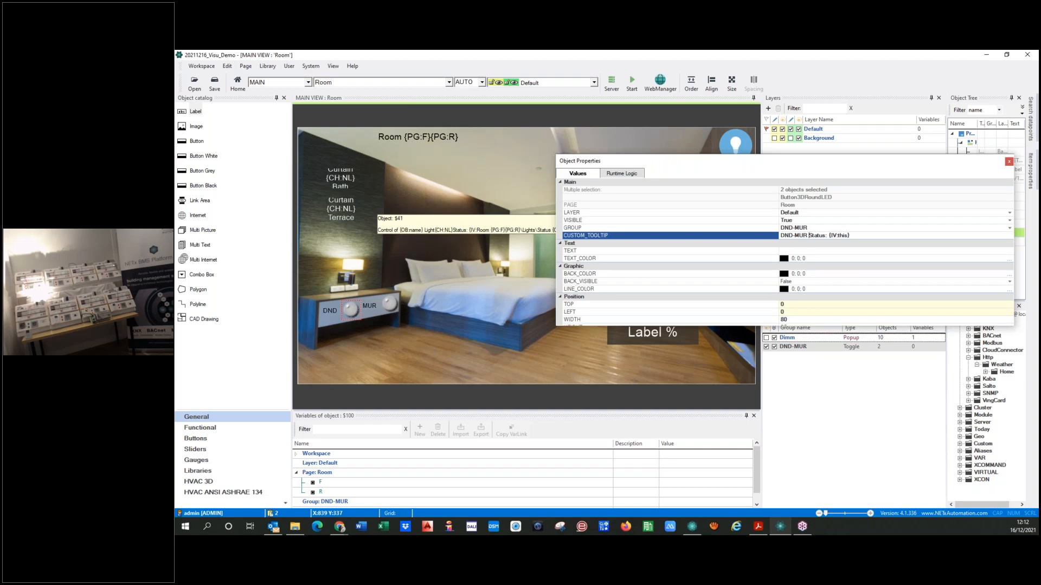
key("Delete")
key("Delete")
key("Delete")
key("Delete")
key("Delete")
key("Delete")
key("Delete")
key("Delete")
key("Delete")
key("Delete")
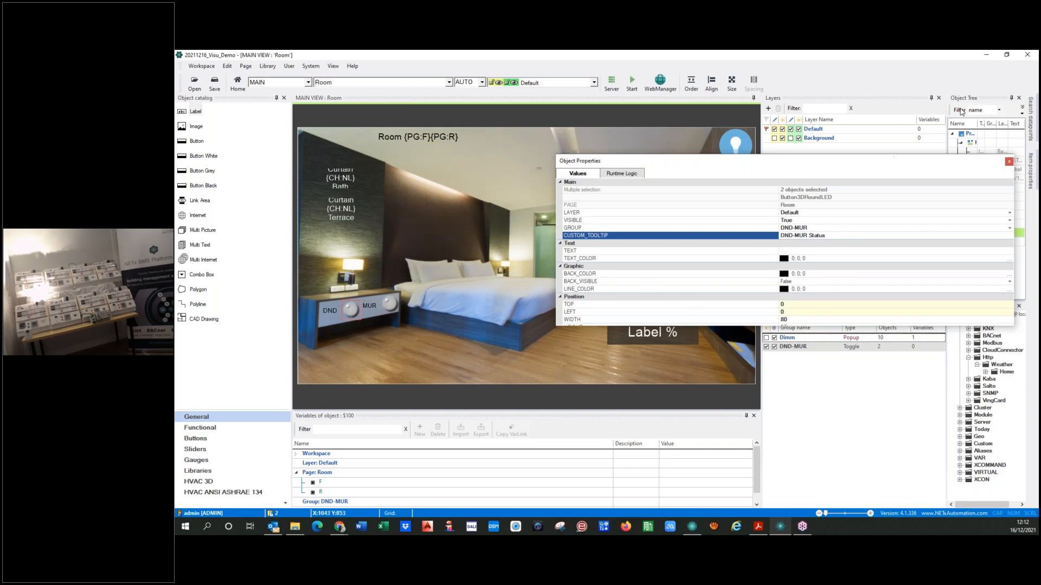
left_click(1008, 162)
Start the visualization from the Home page and open Room 0101 for testing
left_click(503, 328)
left_click(407, 82)
left_click(326, 100)
left_click(631, 81)
left_click(577, 318)
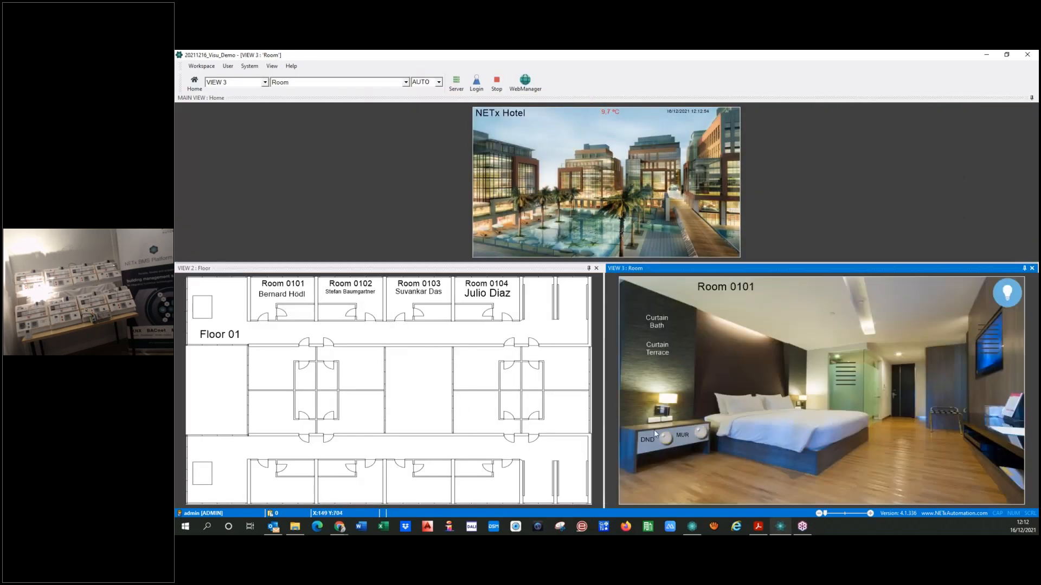
Test the DND-MUR toggle in Room 0101 by switching alternately between DND and MUR
left_click(666, 440)
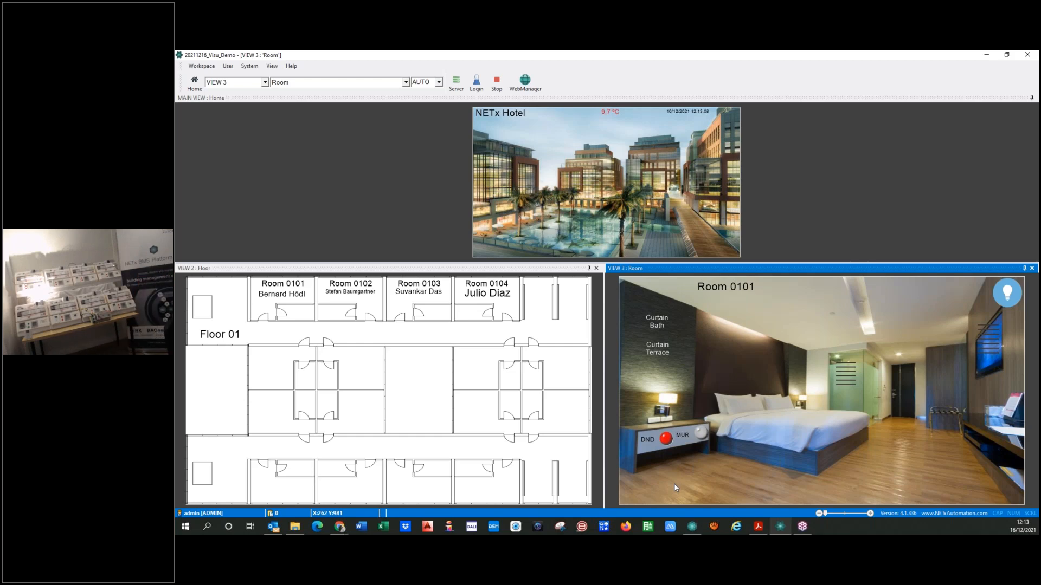
left_click(699, 433)
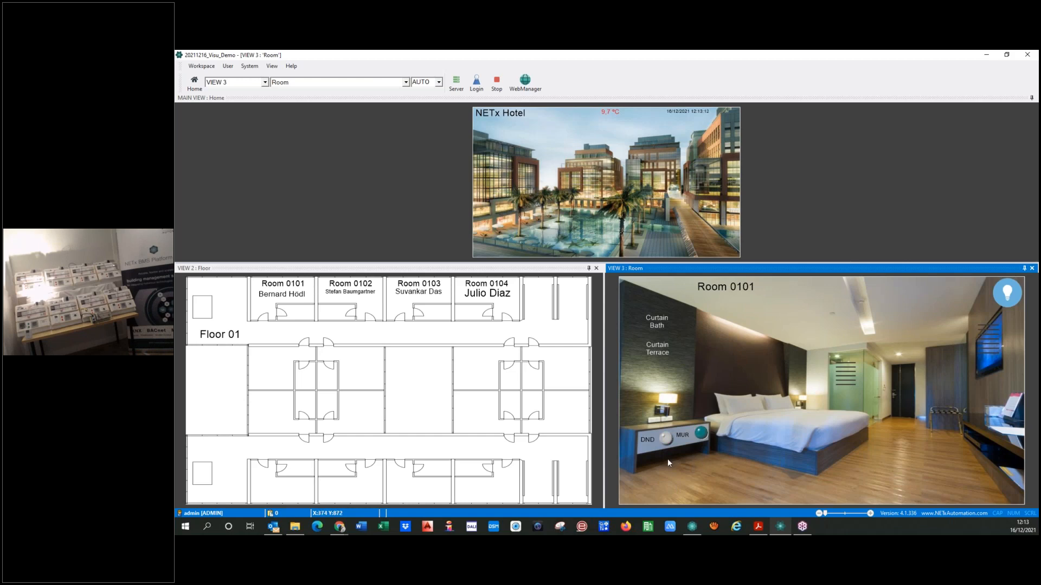
left_click(668, 440)
left_click(699, 434)
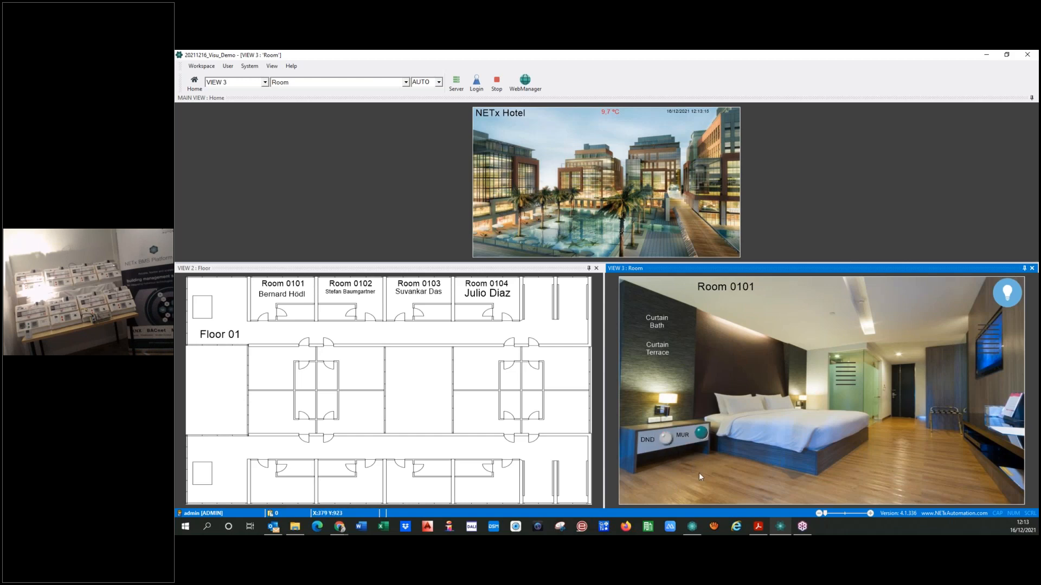
left_click(667, 442)
left_click(700, 434)
left_click(666, 440)
Open Room 0103 from the floor plan and test its DND and MUR LEDs
left_click(423, 290)
left_click(666, 440)
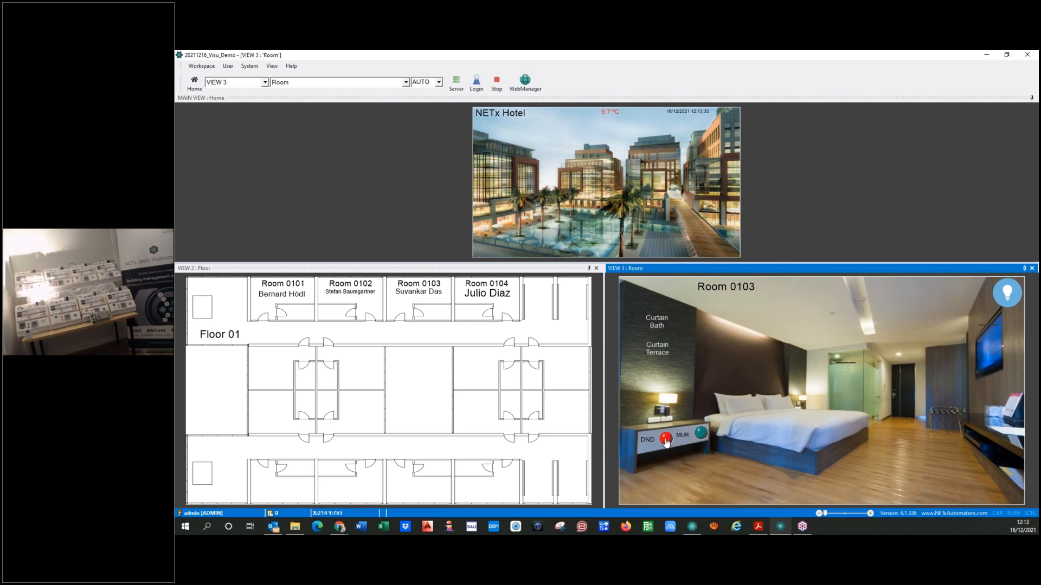
left_click(699, 438)
left_click(416, 292)
Open Room 0104 from the floor plan and switch alternately between its DND and MUR LEDs
left_click(487, 310)
left_click(666, 438)
left_click(700, 435)
left_click(667, 439)
left_click(700, 434)
Return to Room 0103 and test its DND-MUR toggle again
left_click(413, 305)
left_click(644, 433)
left_click(700, 438)
left_click(664, 441)
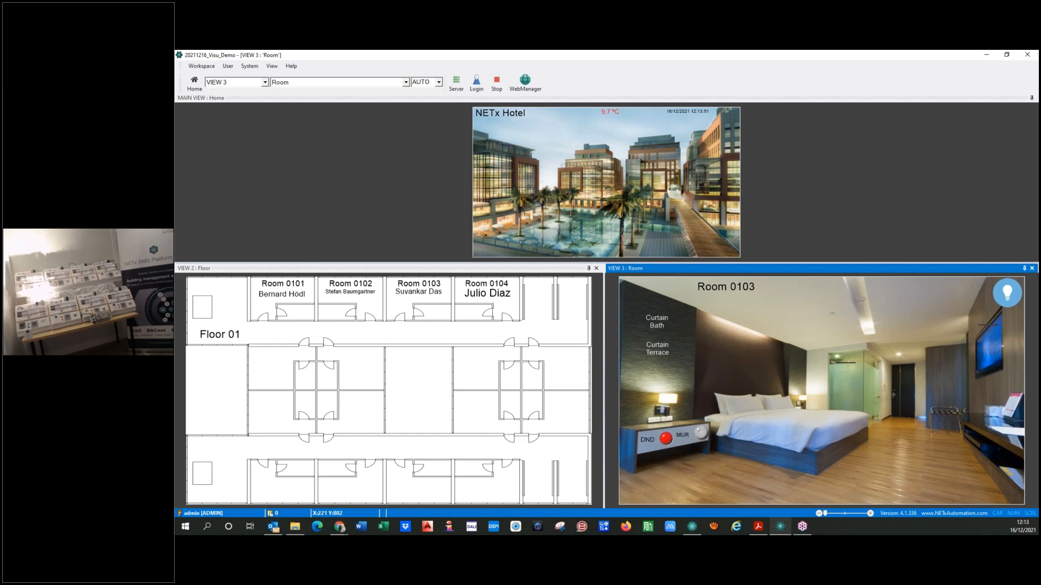
Open Room 0102 from the floor plan and test switching between MUR and DND
left_click(378, 317)
left_click(702, 444)
left_click(666, 444)
left_click(700, 433)
left_click(666, 438)
Stop the running visualization and return to editing the Home page
left_click(497, 82)
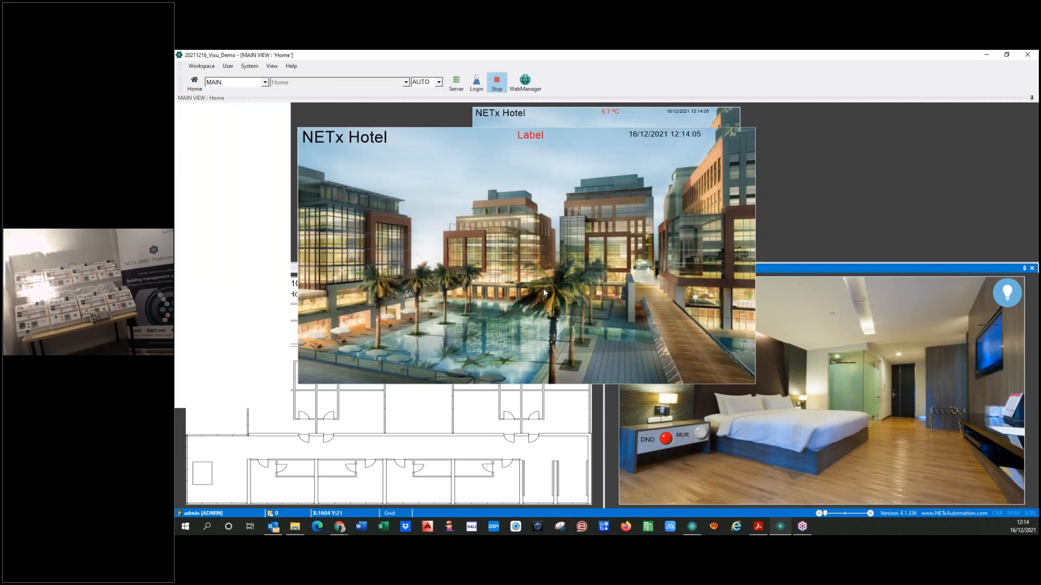
left_click(403, 83)
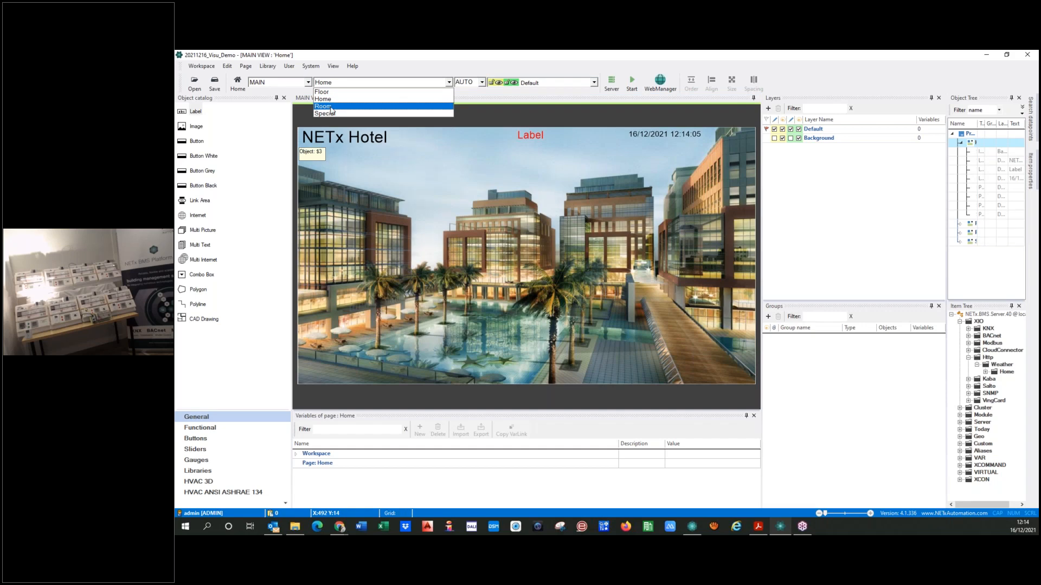
left_click(510, 351)
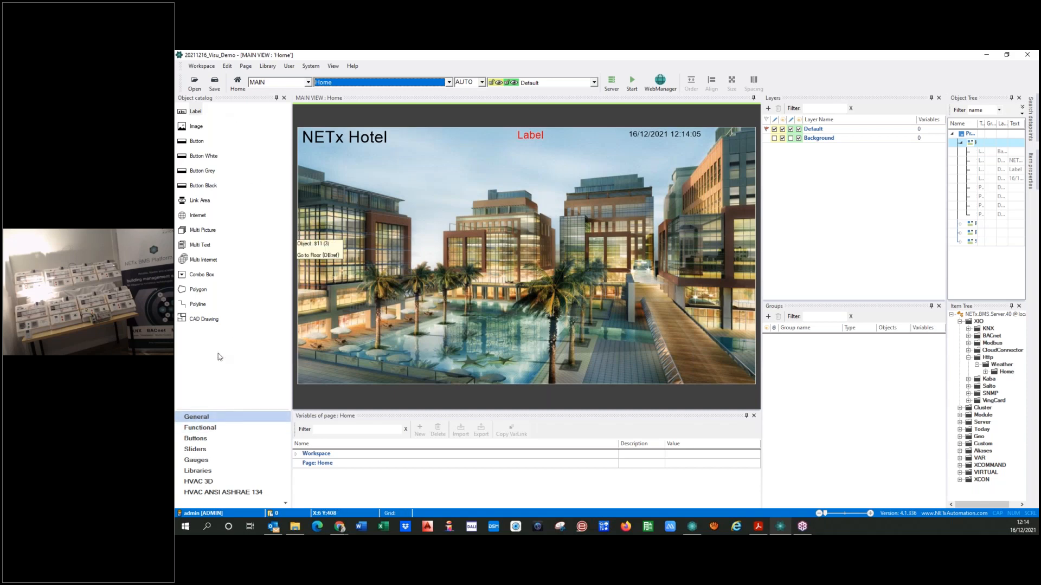
Place a rectangular alarm button from the NETx Style Black library near the lower-left corner of the Home page image
left_click(197, 471)
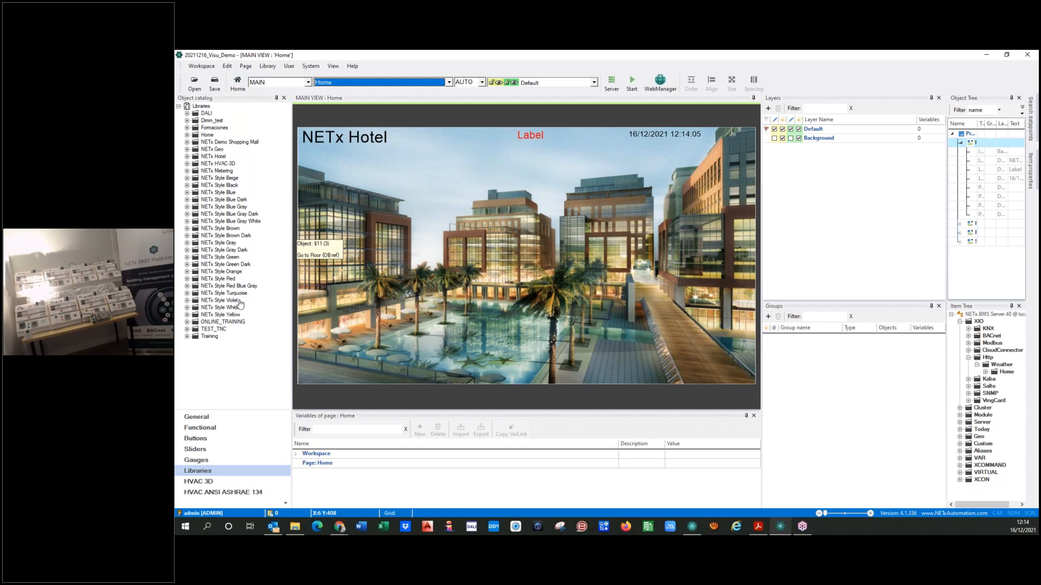
left_click(188, 185)
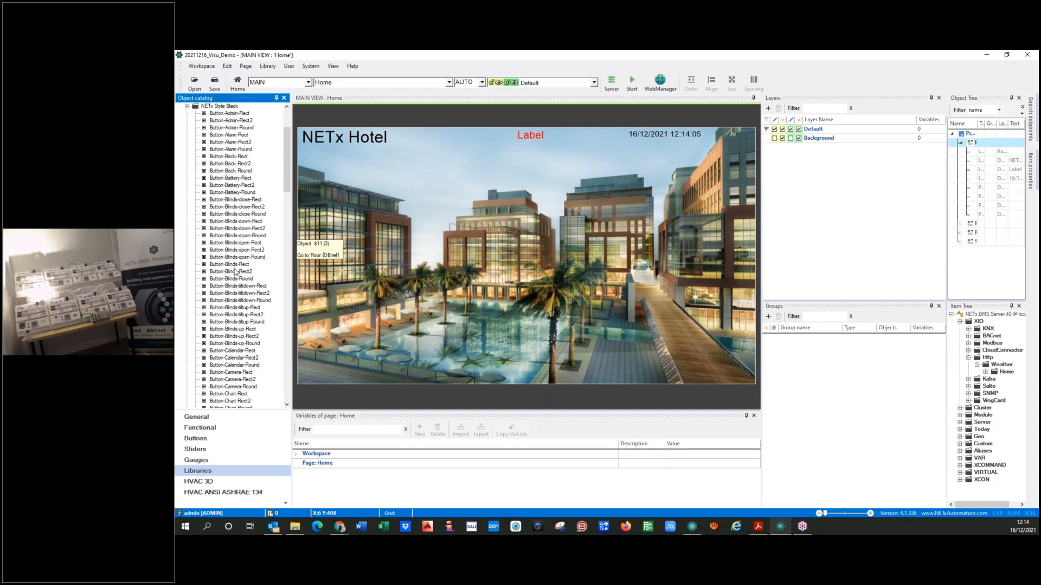
left_click_drag(231, 145, 327, 366)
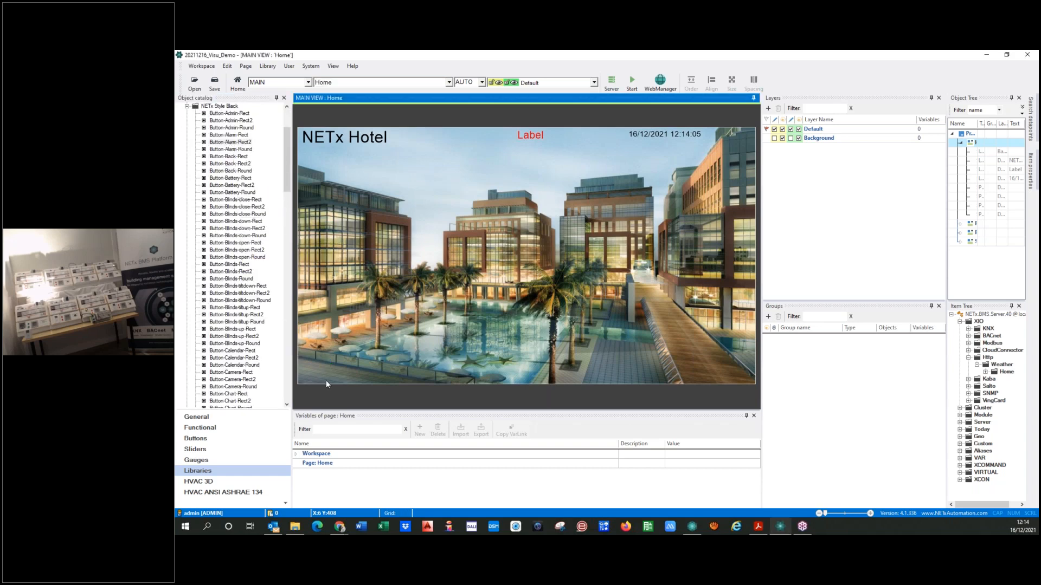
Set the alarm button's width and height to 120 and shift it slightly up and left on the Home page
double_click(328, 367)
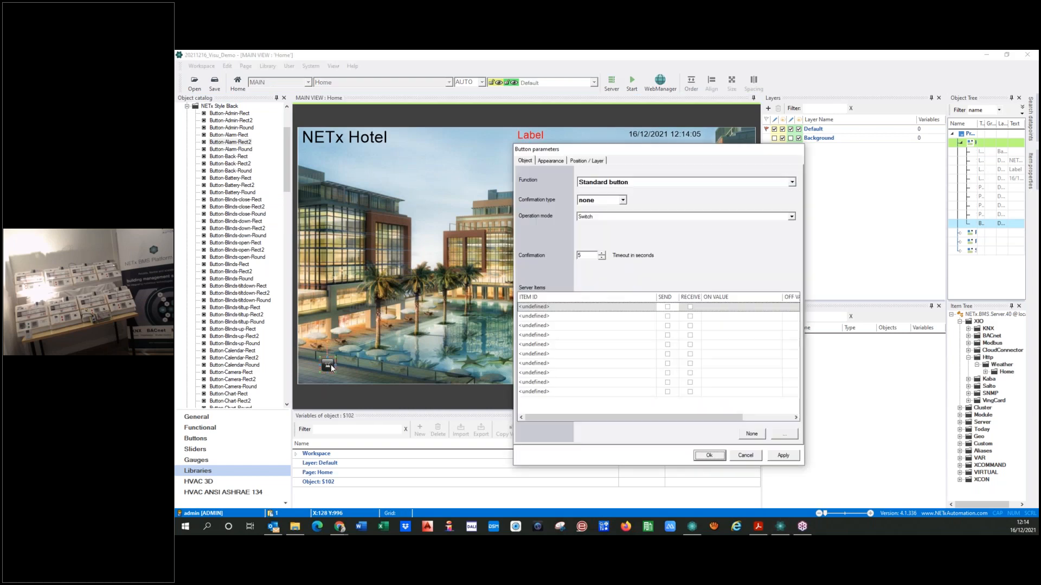
left_click(595, 161)
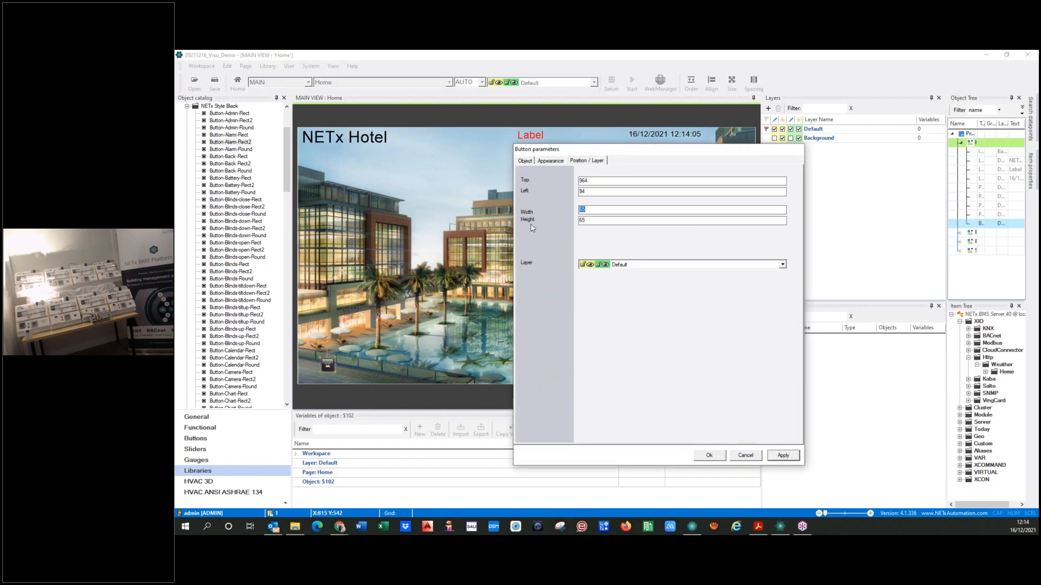
type("120")
left_click(785, 456)
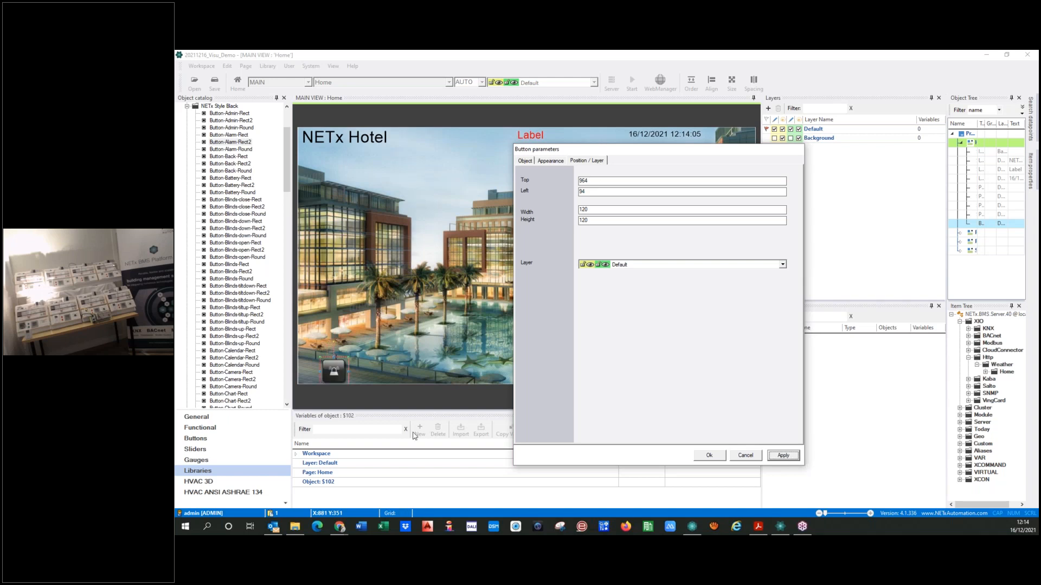
left_click(333, 372)
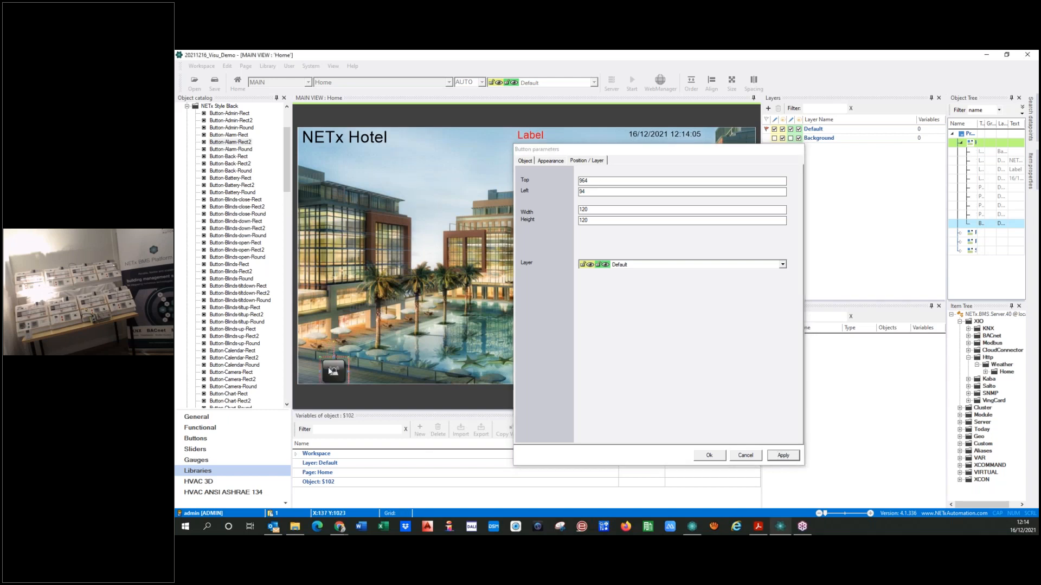
left_click(707, 459)
left_click_drag(334, 374, 326, 364)
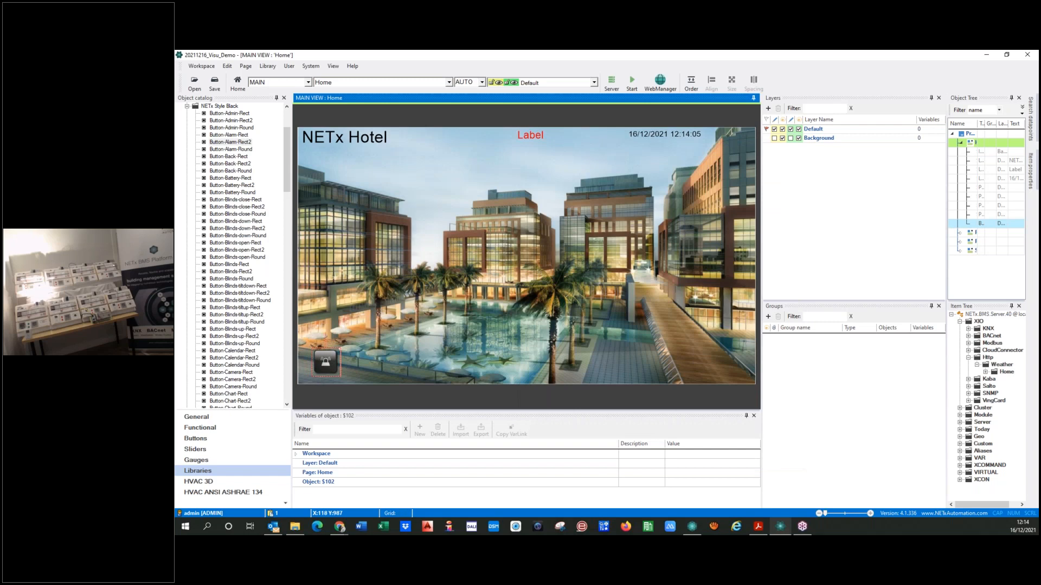
Set the Home page alarm button's function to WebManager Window with Alarm list as the element type
double_click(326, 370)
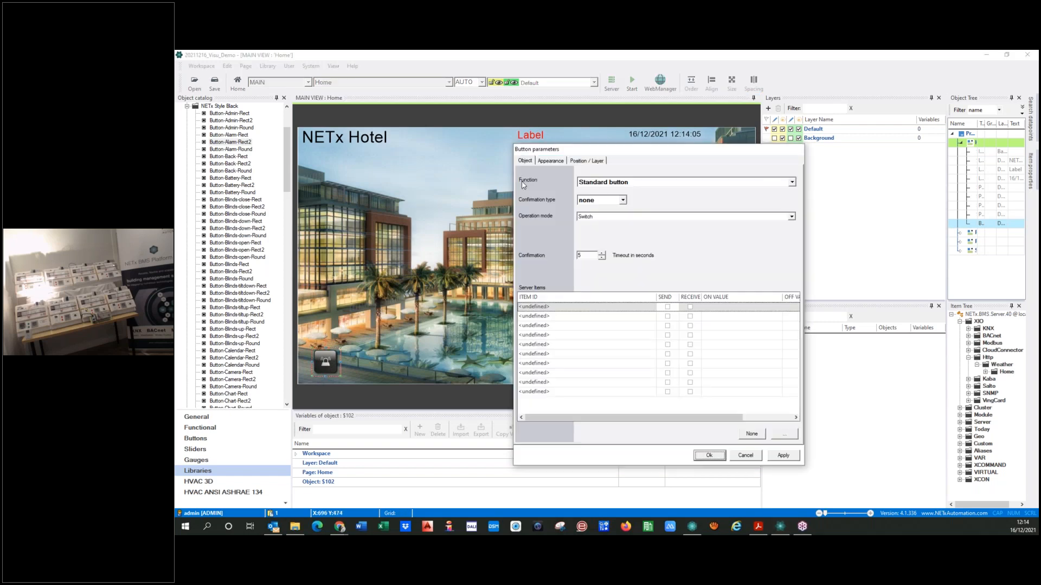
left_click(640, 183)
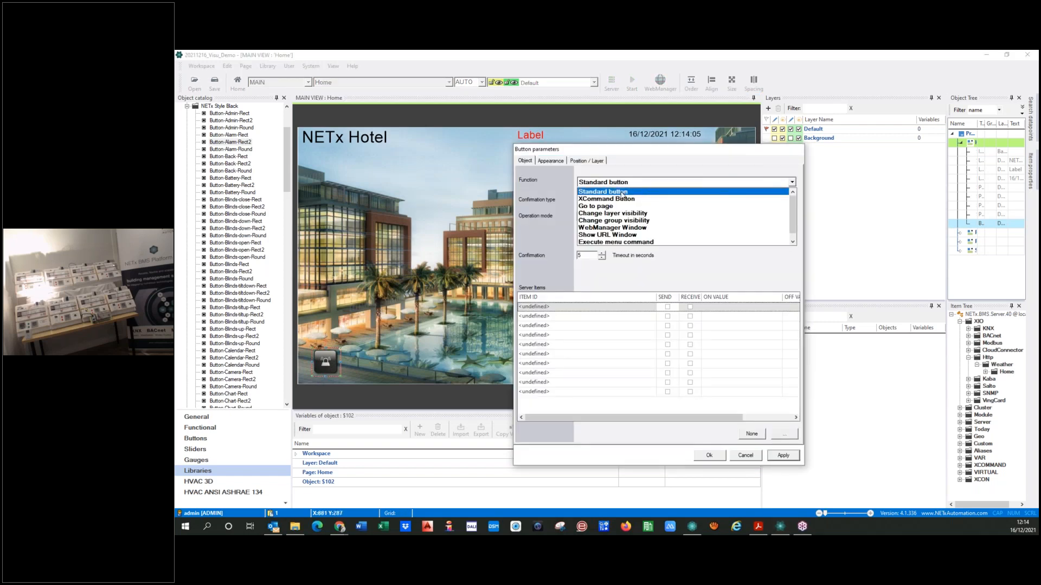
left_click(631, 228)
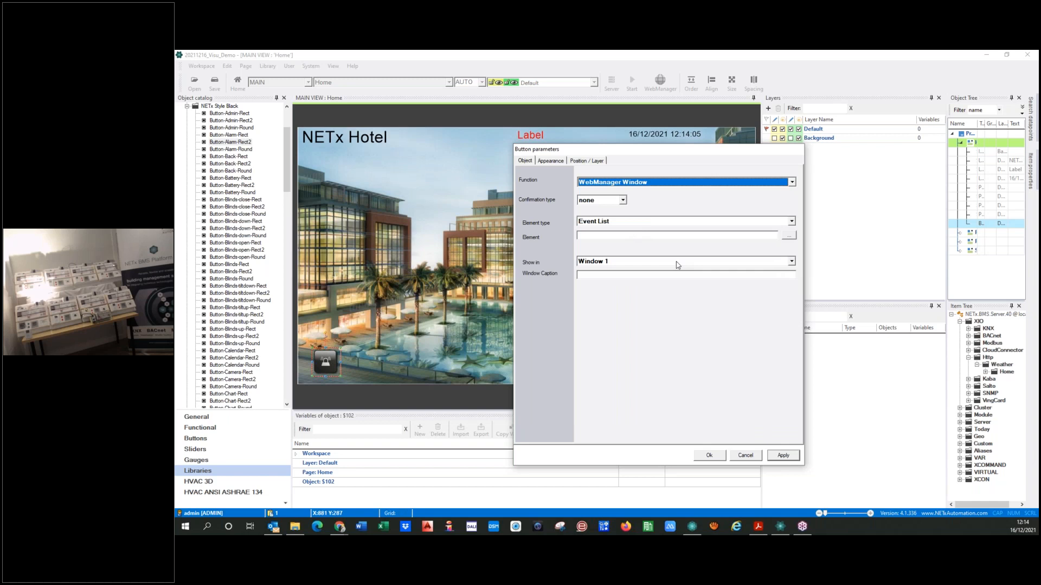
left_click(792, 222)
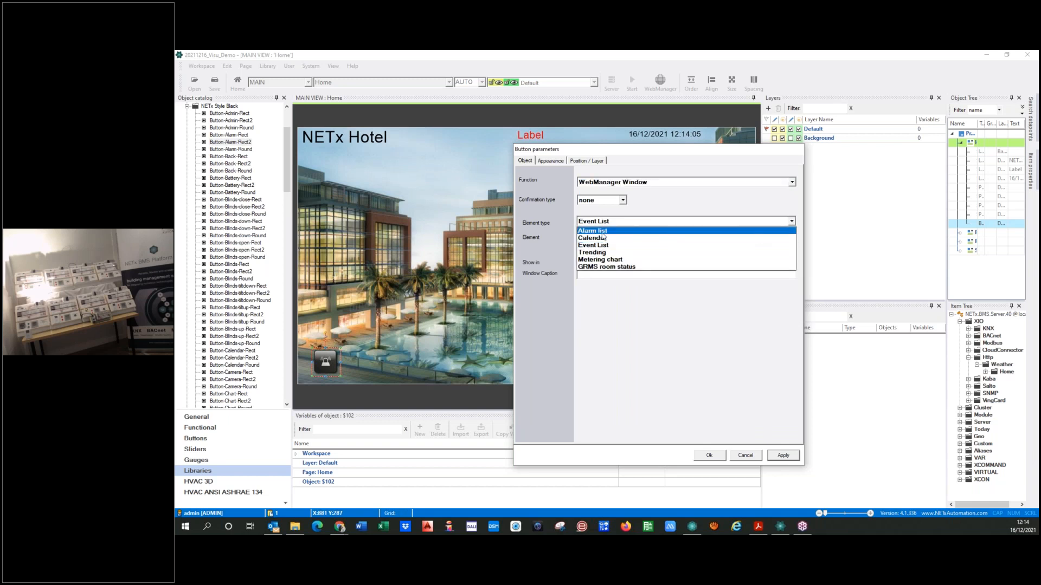
left_click(585, 232)
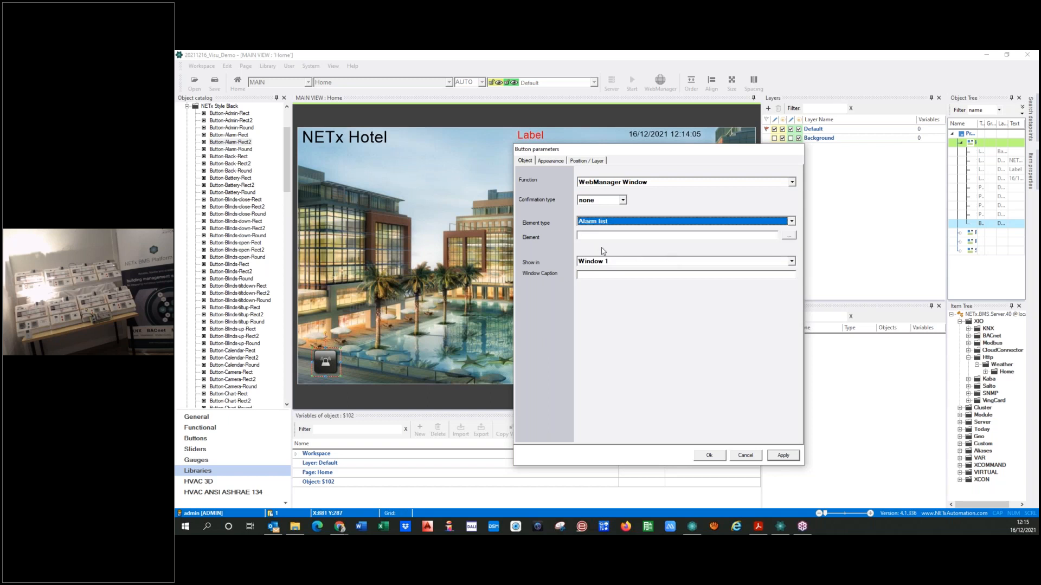
Assign the 01 Alarms folder from the project tree as the alarm button's element
left_click(793, 237)
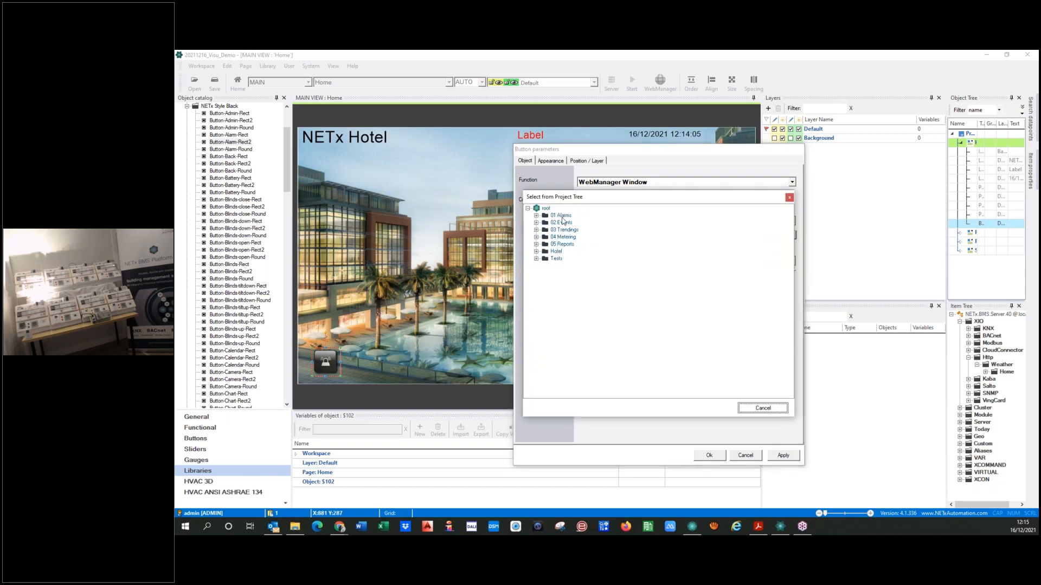
left_click(537, 216)
left_click(693, 410)
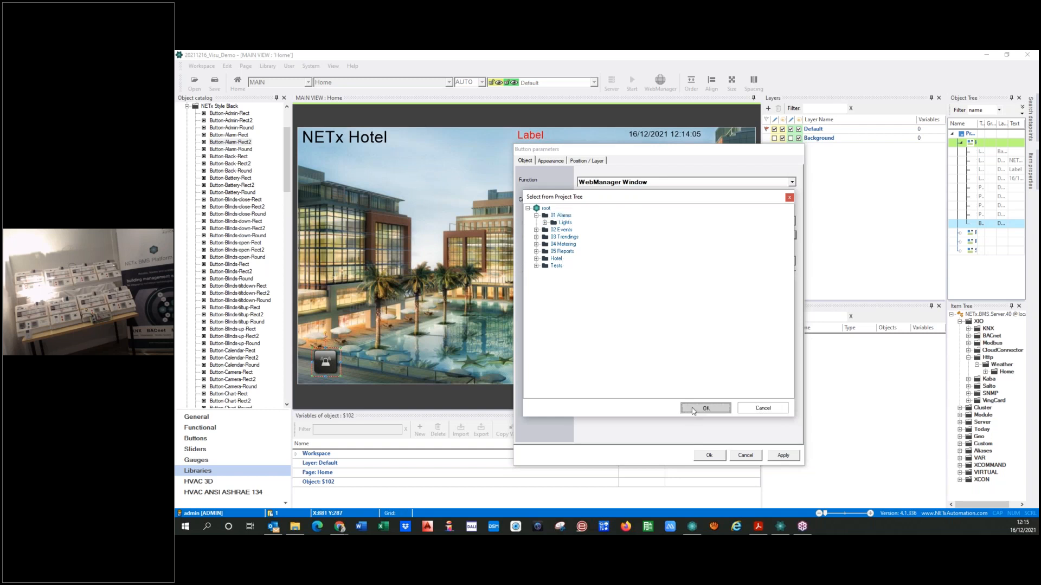
Have the alarm list shown in Window 1 with the window caption "Alarm List" and apply the settings
left_click(792, 262)
left_click(677, 362)
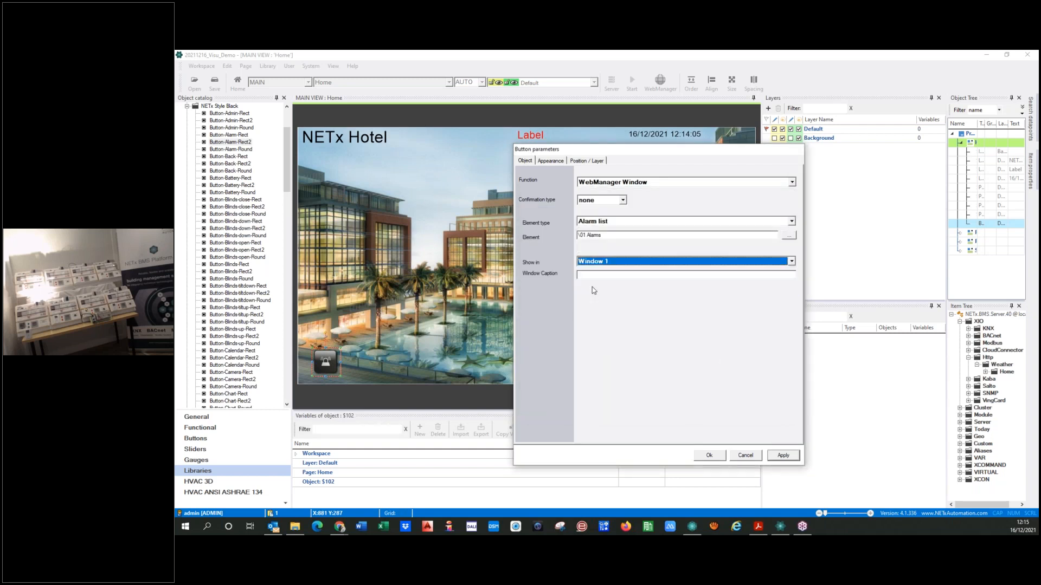
key("Tab")
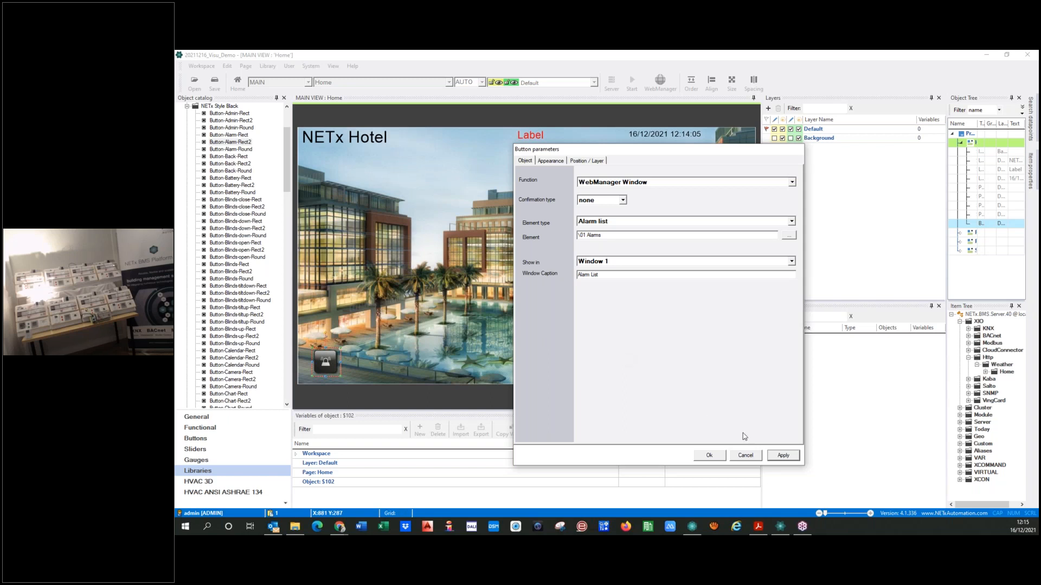
left_click(784, 456)
left_click(623, 200)
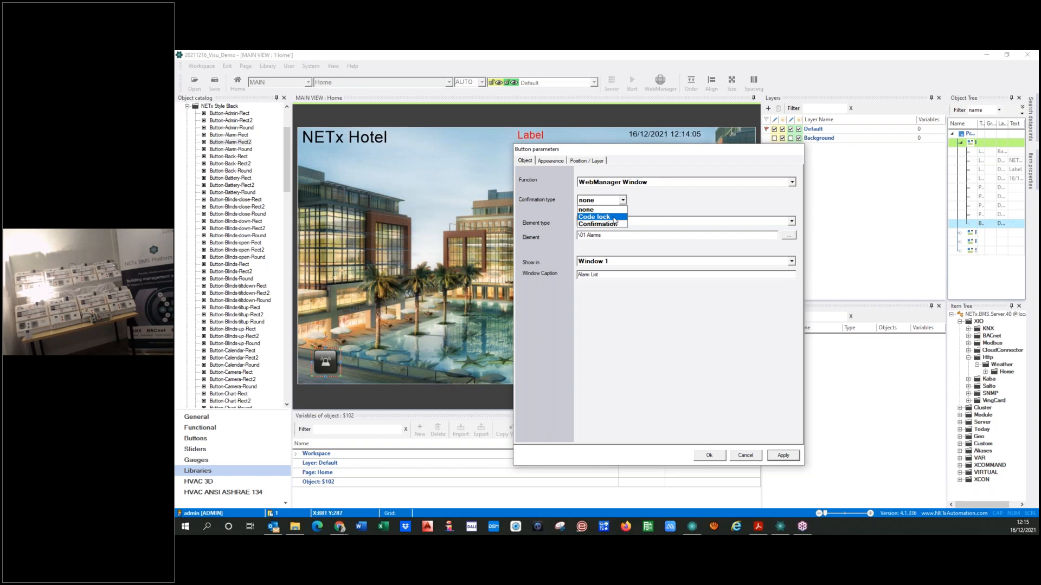
left_click(607, 218)
left_click(697, 198)
Set the alarm button's confirmation type to Confirmation with the message "Please confirm" and accept the button parameters
left_click(622, 200)
left_click(596, 224)
left_click(684, 202)
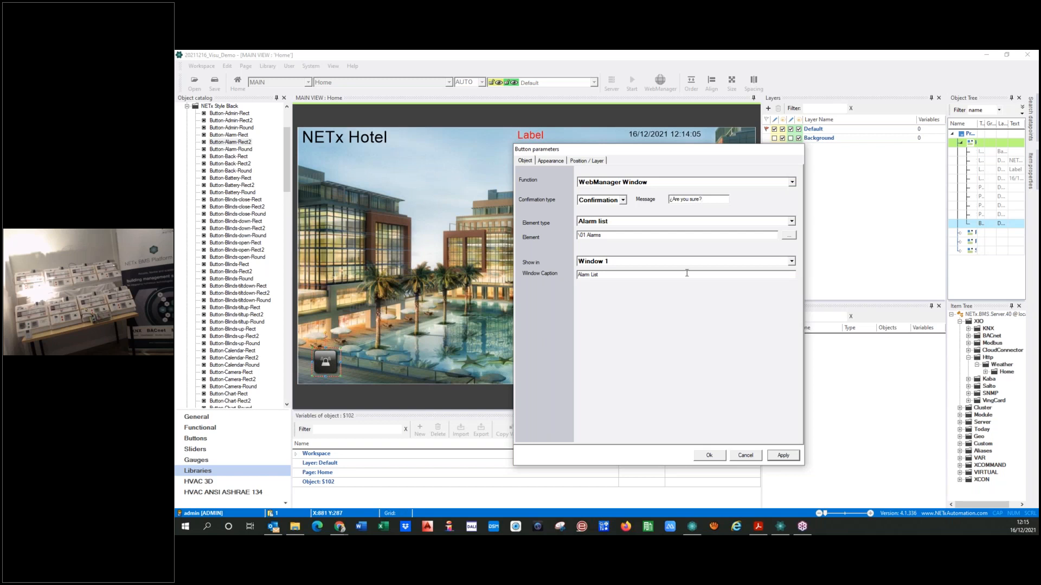
key("BackSpace")
key("BackSpace")
key("BackSpace")
key("BackSpace")
key("BackSpace")
key("BackSpace")
key("BackSpace")
key("BackSpace")
key("BackSpace")
key("BackSpace")
key("BackSpace")
left_click(768, 456)
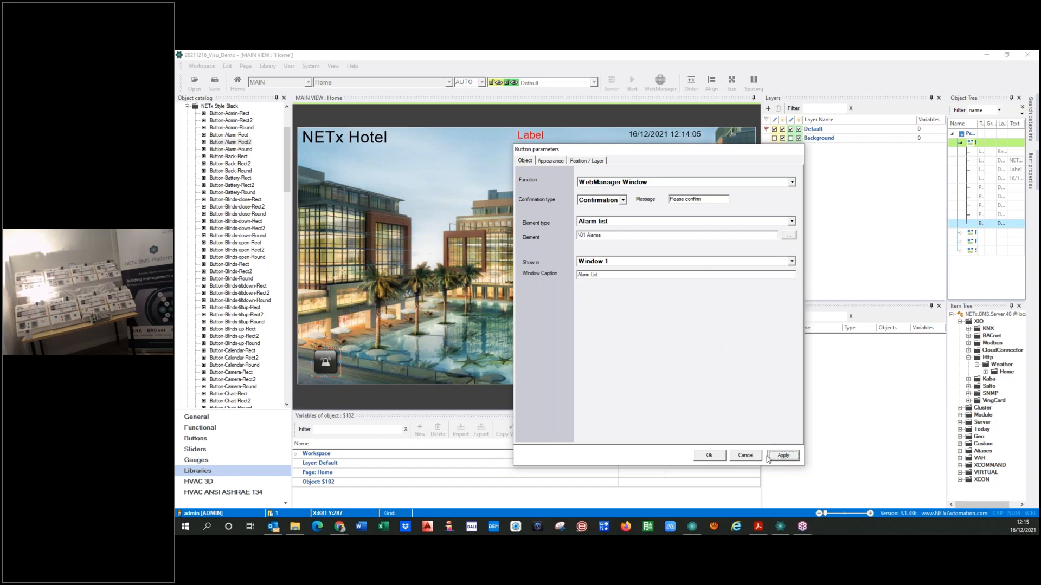
left_click(701, 458)
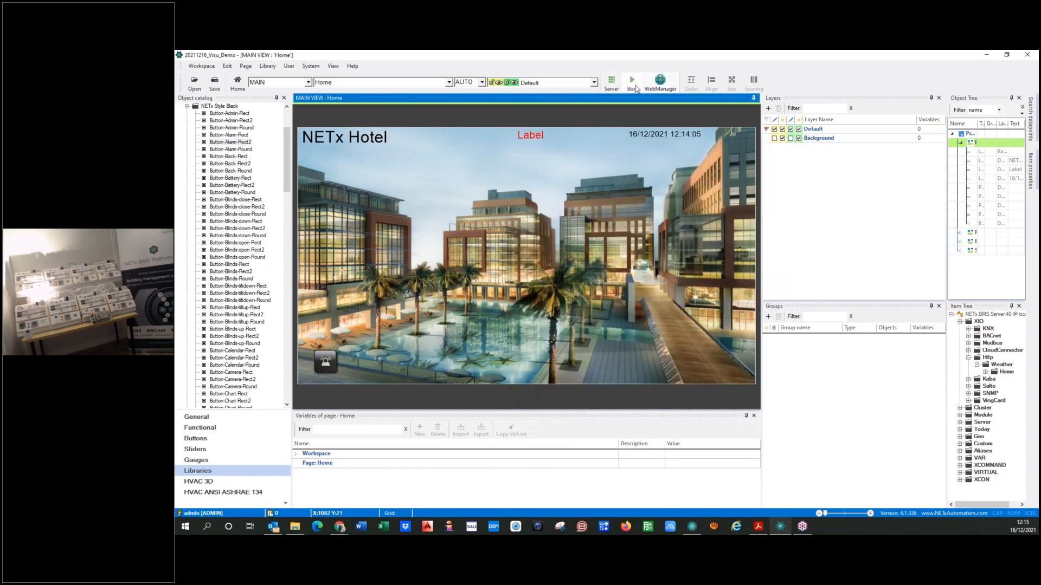
Run the visualization, open the alarm list with the new button, and widen its pane to about half the window
left_click(632, 82)
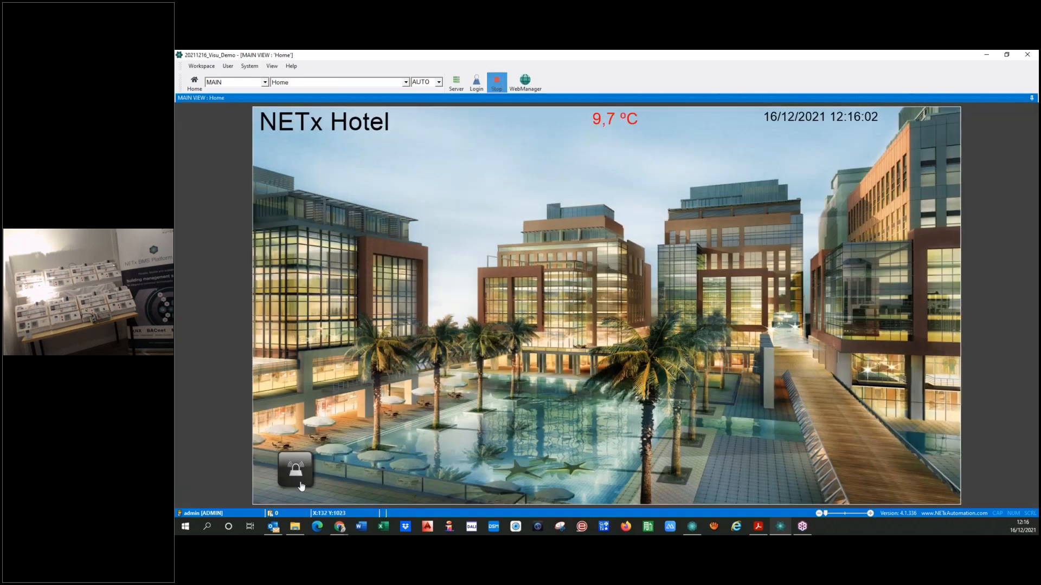
left_click(298, 471)
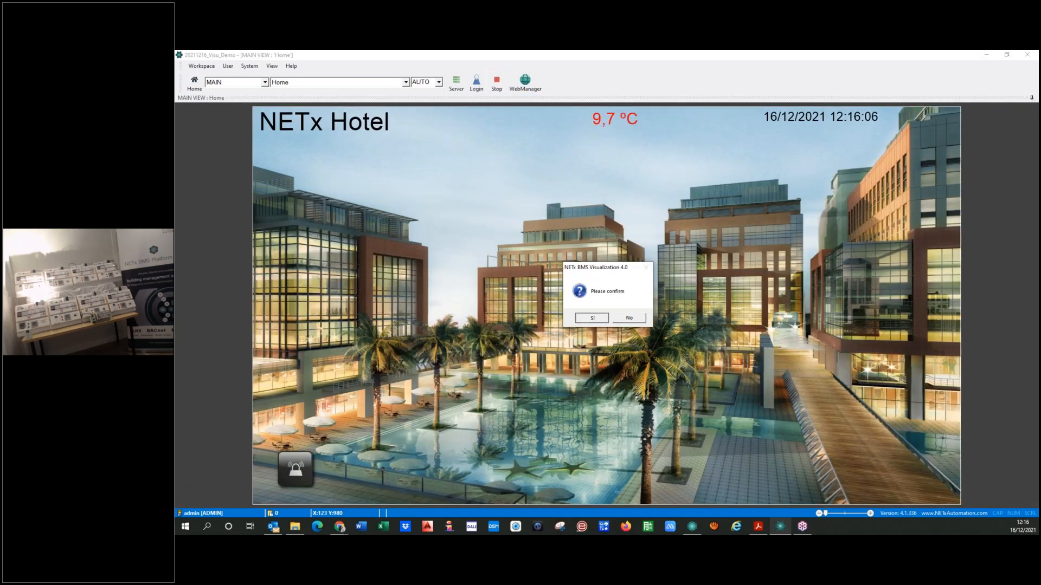
left_click(592, 318)
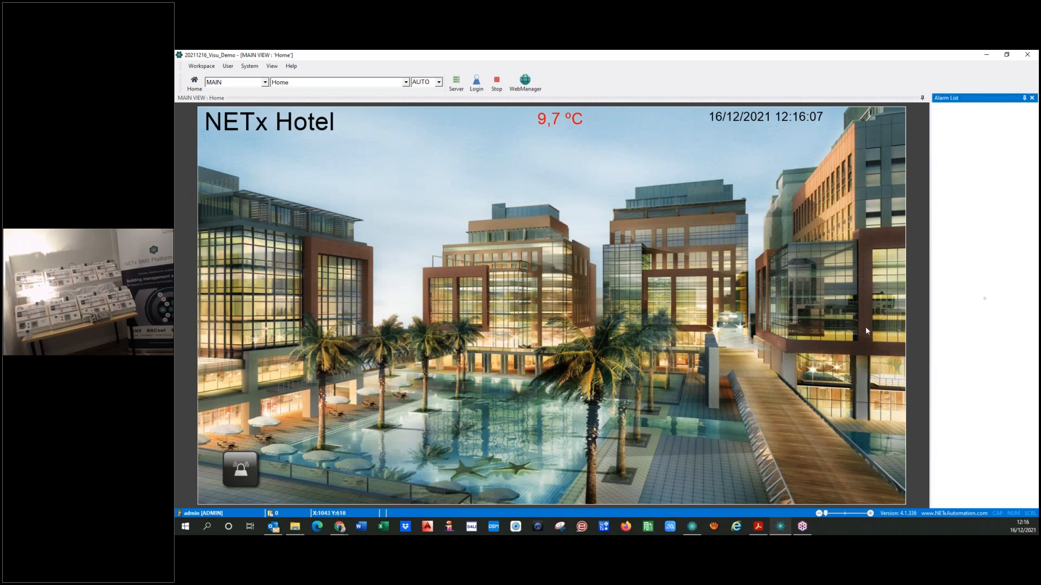
left_click_drag(930, 335, 634, 340)
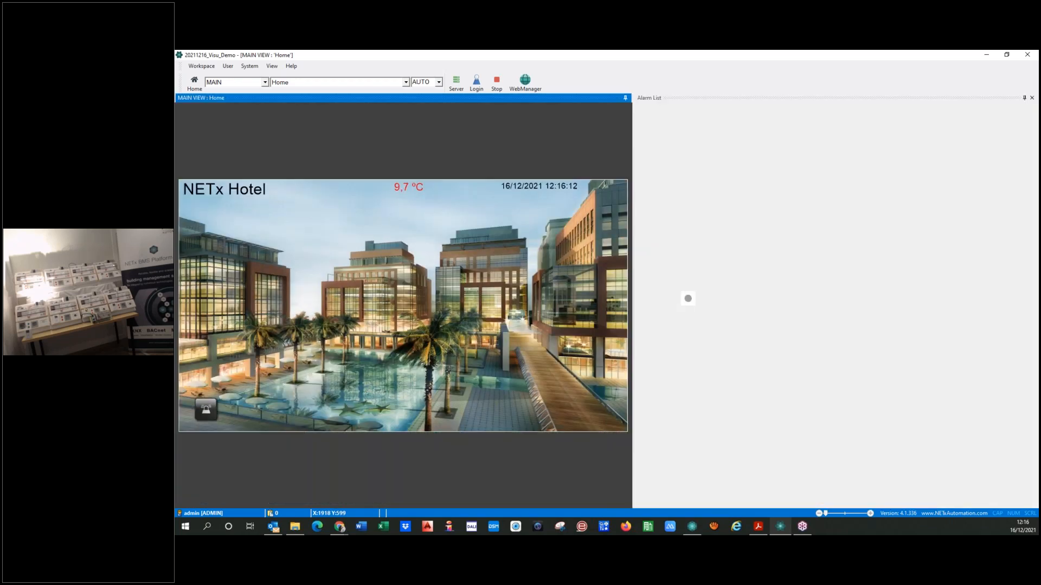
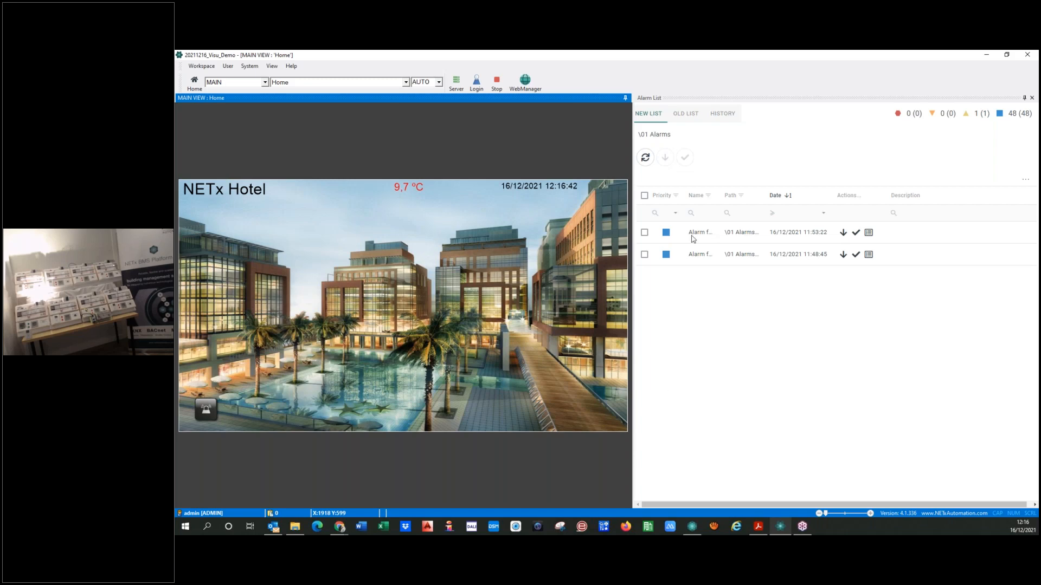
Close the Alarm List window and stop the running visualization to return to edit mode
left_click_drag(632, 317, 760, 314)
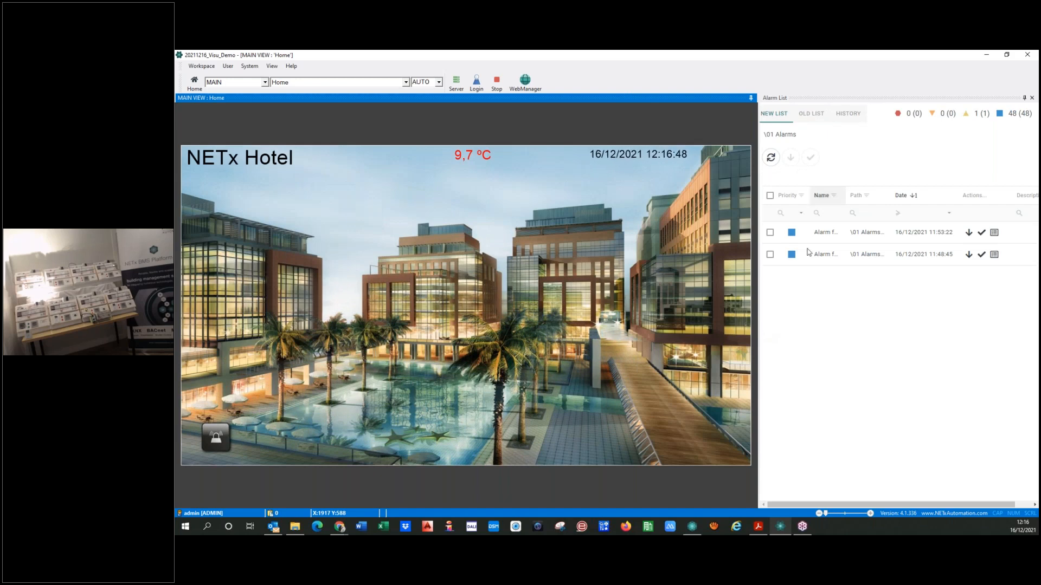
left_click(1030, 98)
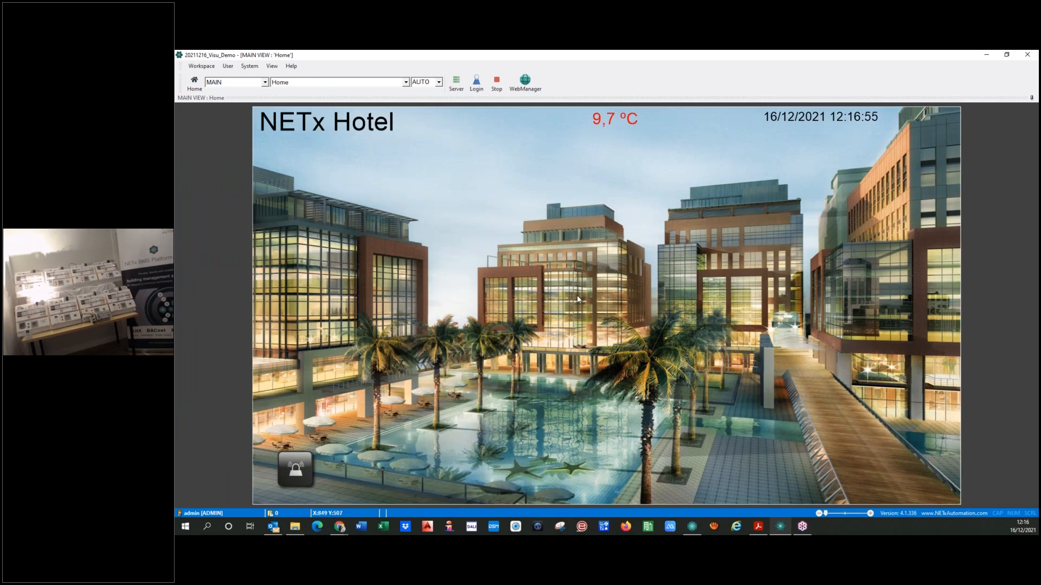
left_click(497, 82)
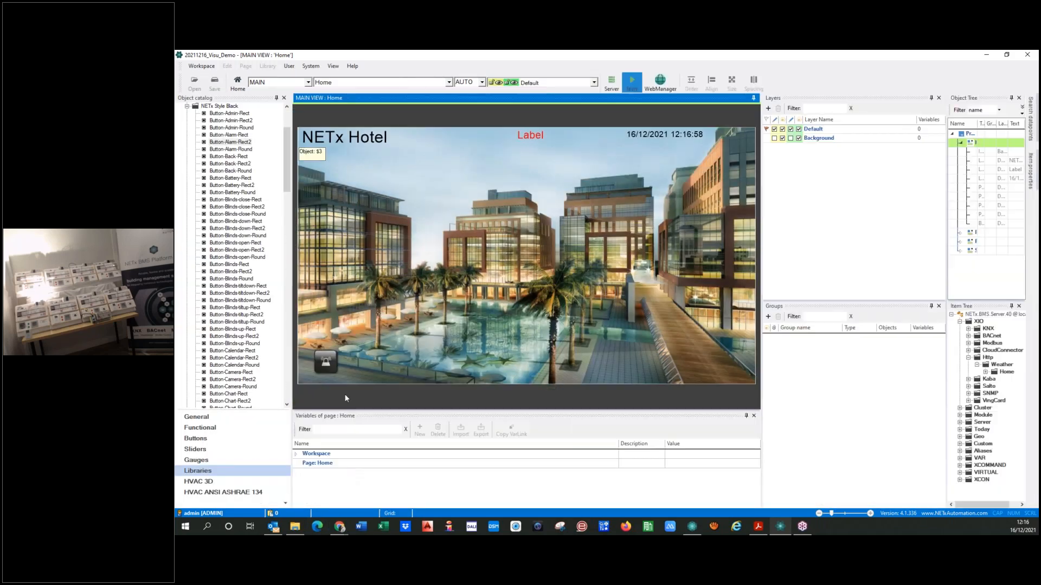
Save the workspace and open the Floor page for editing
key("ctrl+s")
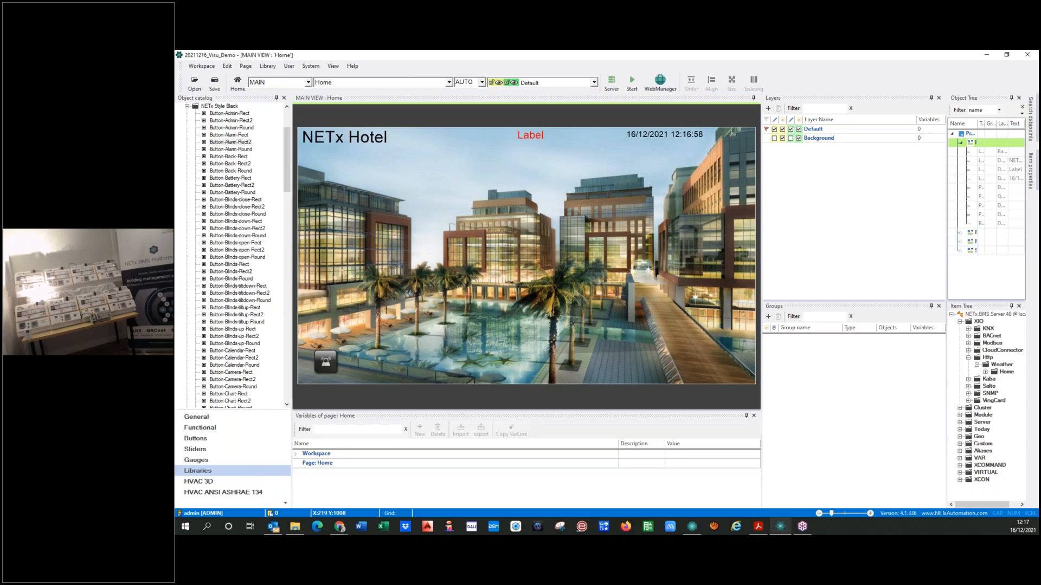
left_click(449, 82)
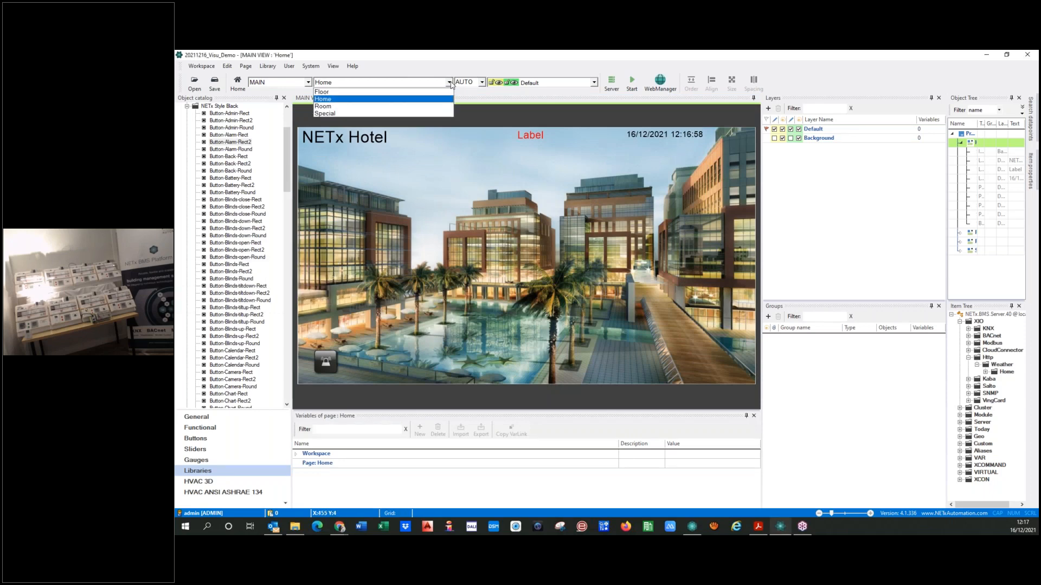
left_click(358, 96)
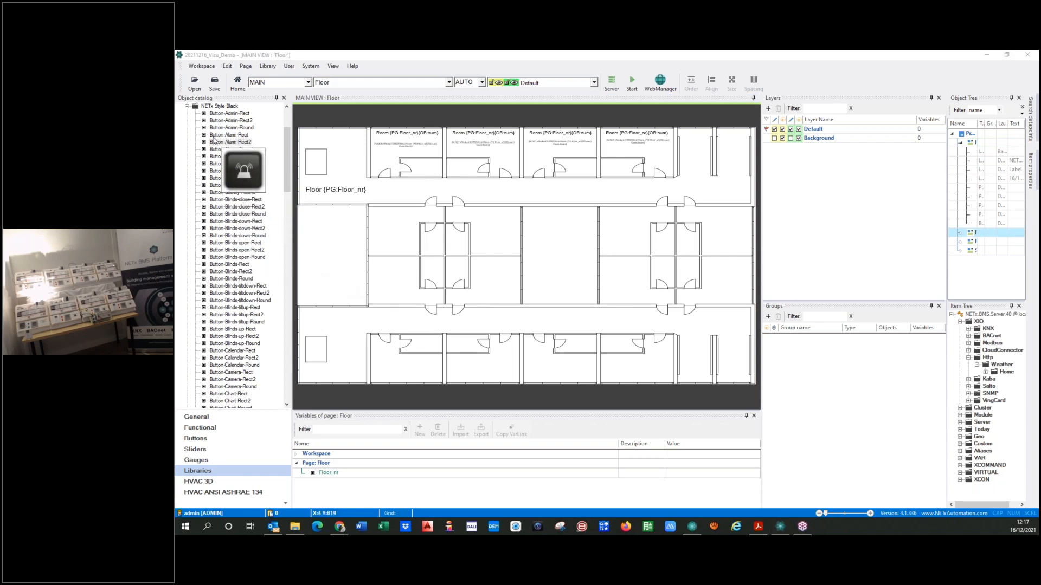
Place an alarm button from the NETx Style Black library on the floor plan below the Floor label and set its function to WebManager Window
left_click_drag(250, 185, 315, 219)
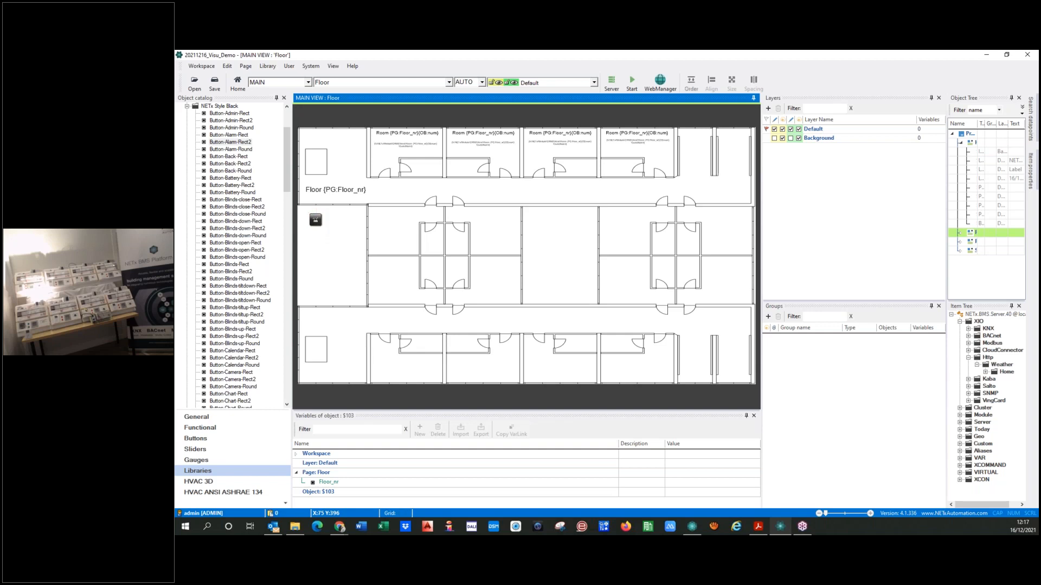
left_click(640, 183)
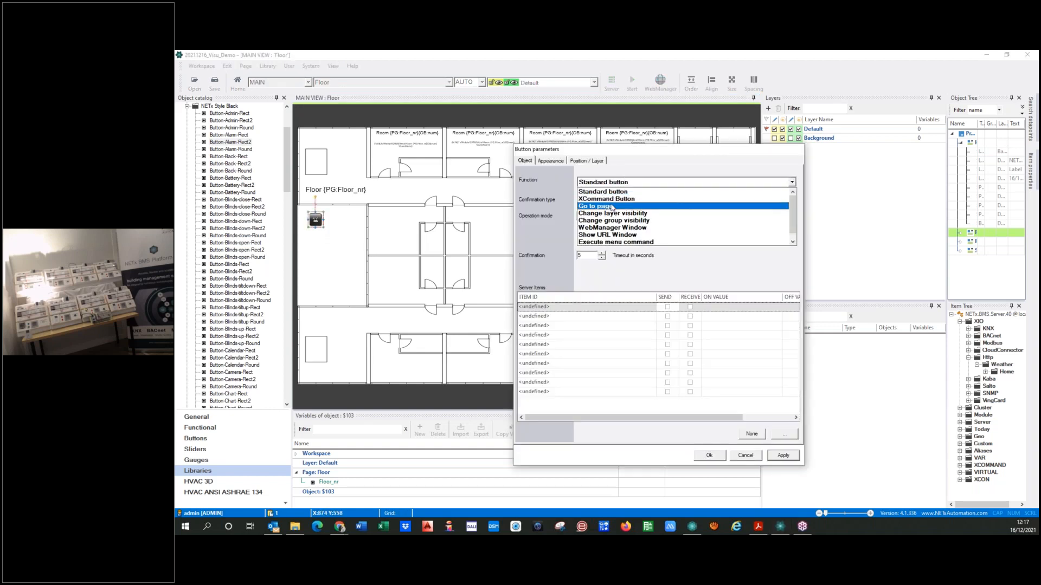
left_click(599, 228)
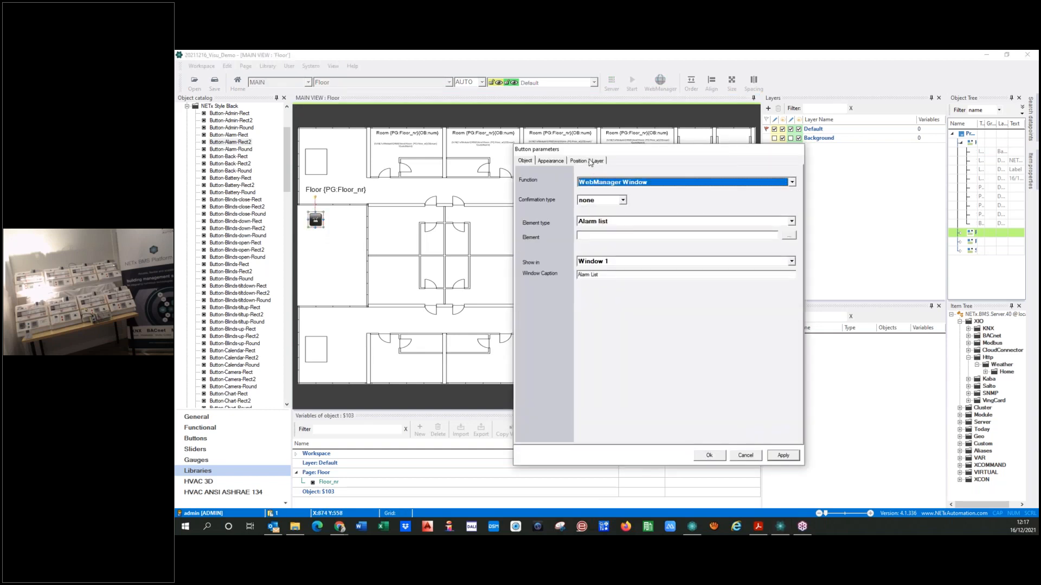
Resize the new alarm button to a width and height of 120
left_click(590, 161)
type("100")
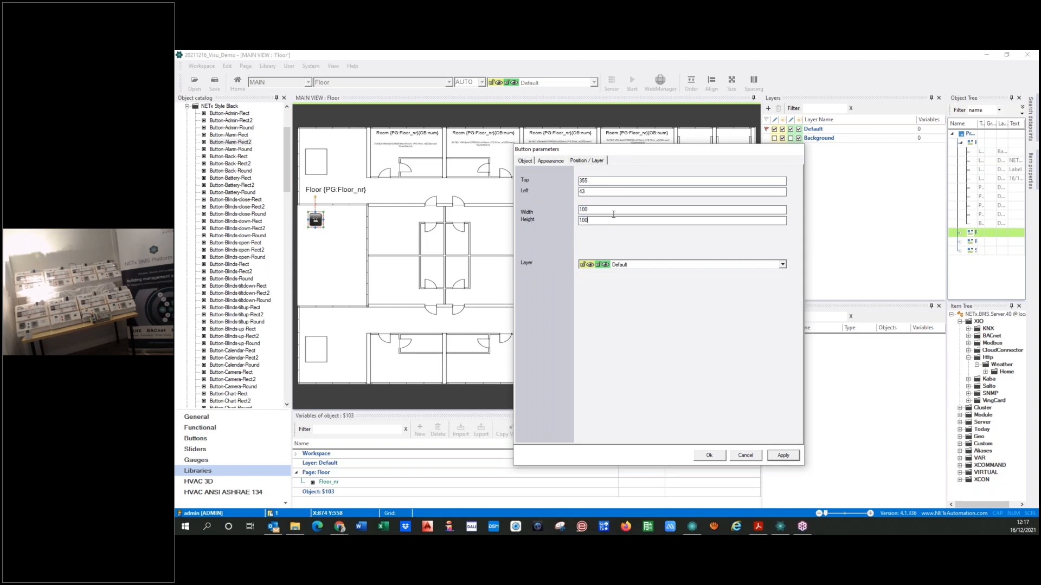
left_click(783, 455)
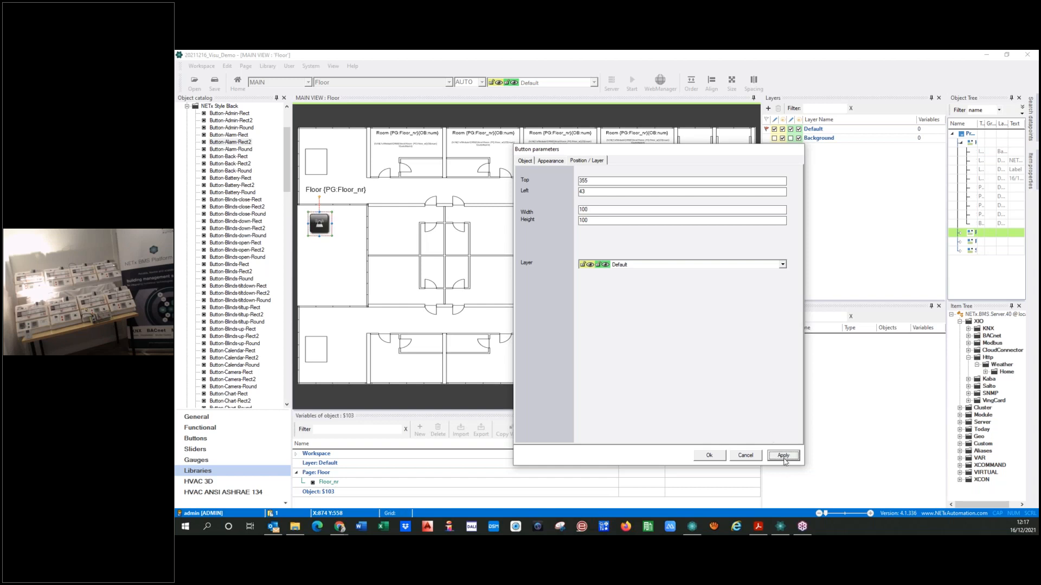
left_click_drag(596, 211, 531, 213)
type("120")
left_click(599, 221)
key("BackSpace")
left_click(791, 457)
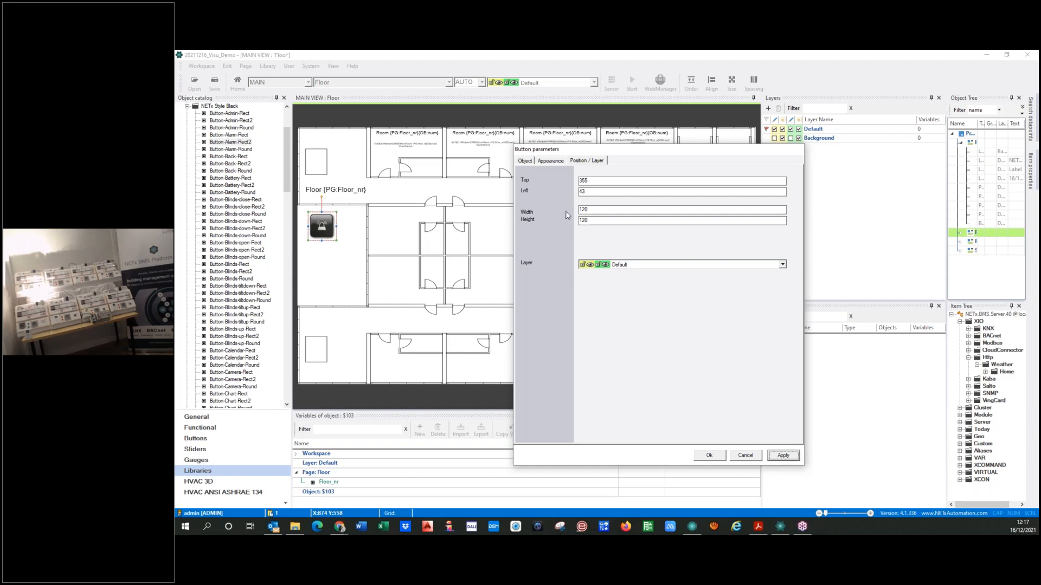
Set the alarm button's element type to Alarm list and assign the project tree element \01 Alarms\Lights\Room 0101
left_click(549, 161)
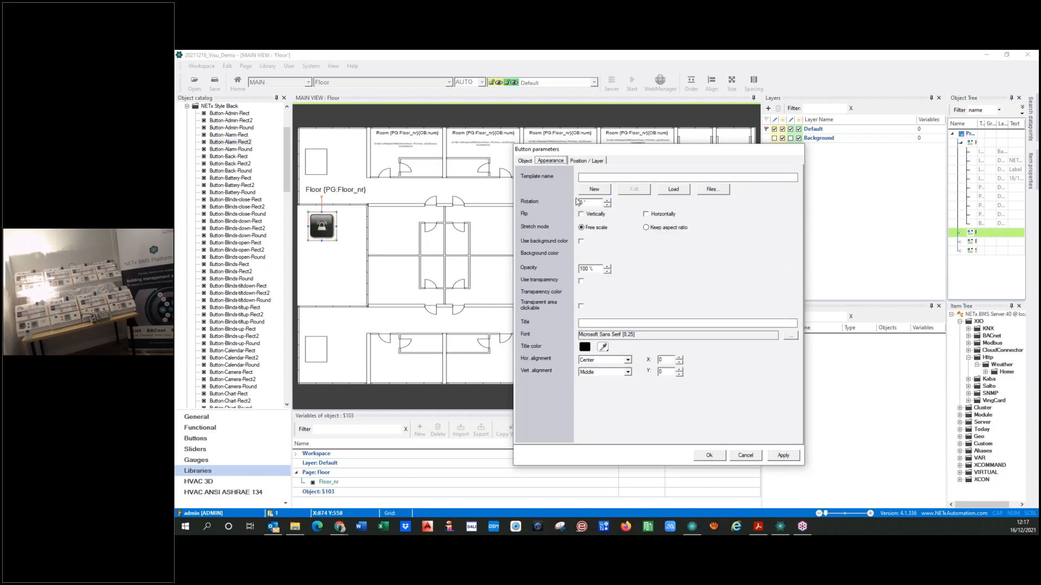
left_click(524, 161)
left_click(790, 222)
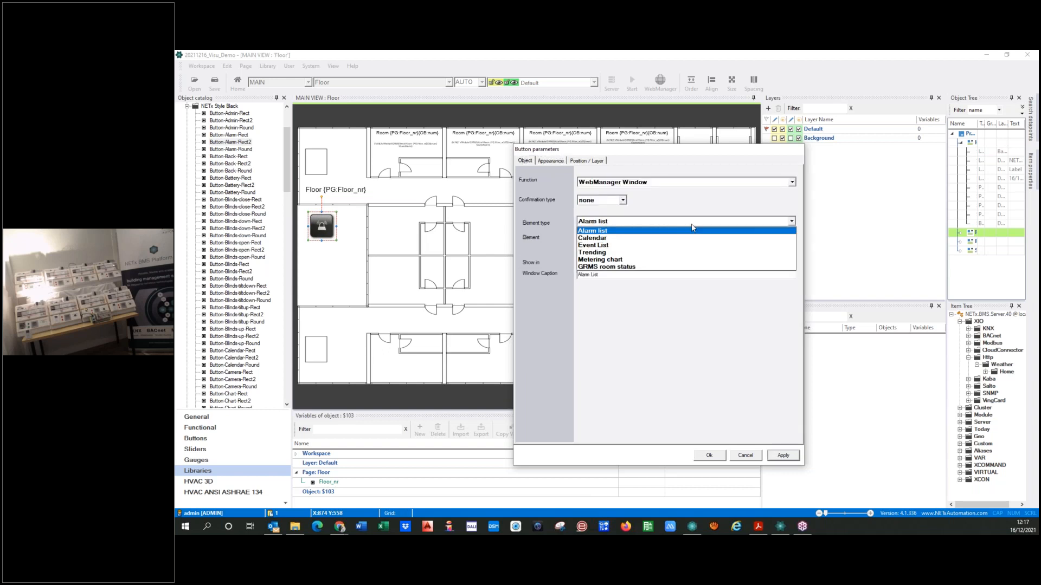
left_click(614, 233)
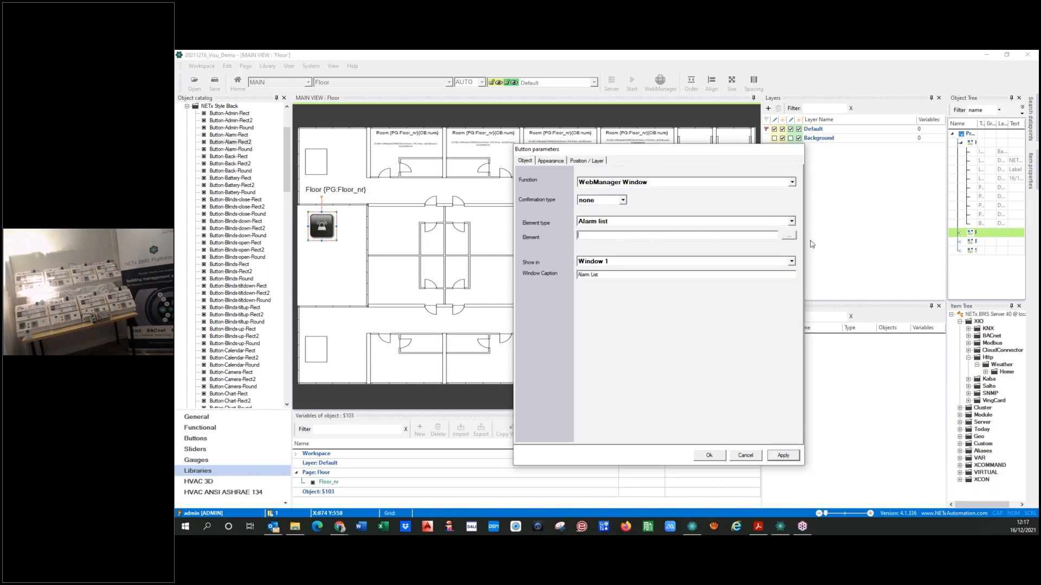
left_click(789, 236)
left_click(191, 215)
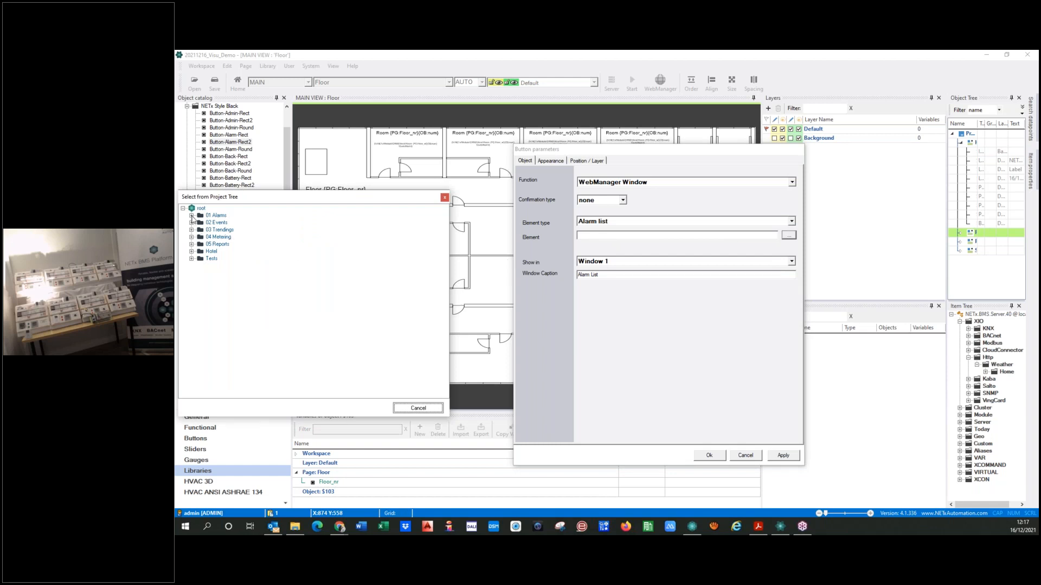
left_click(200, 223)
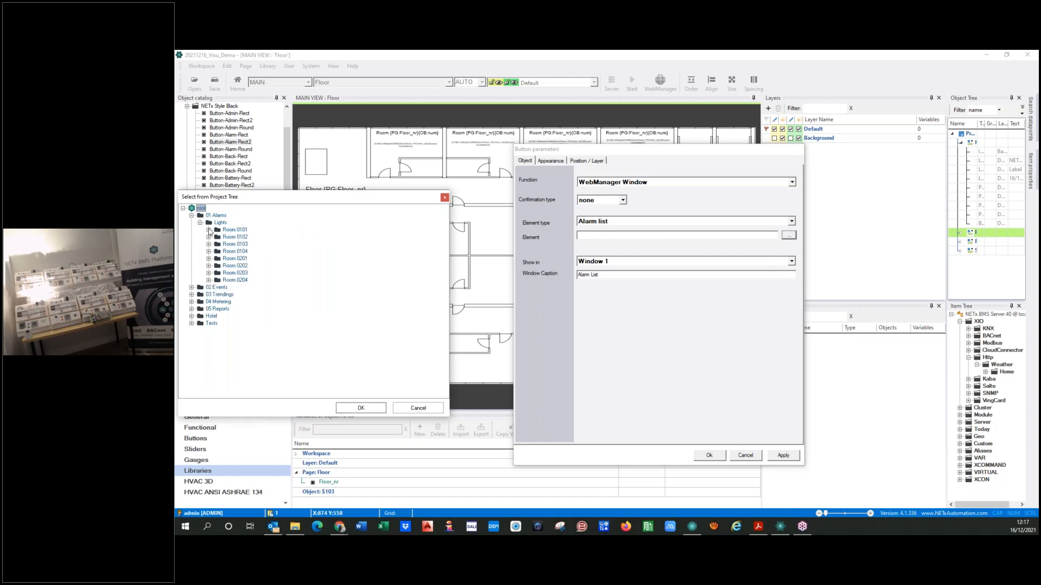
left_click(225, 230)
left_click(352, 410)
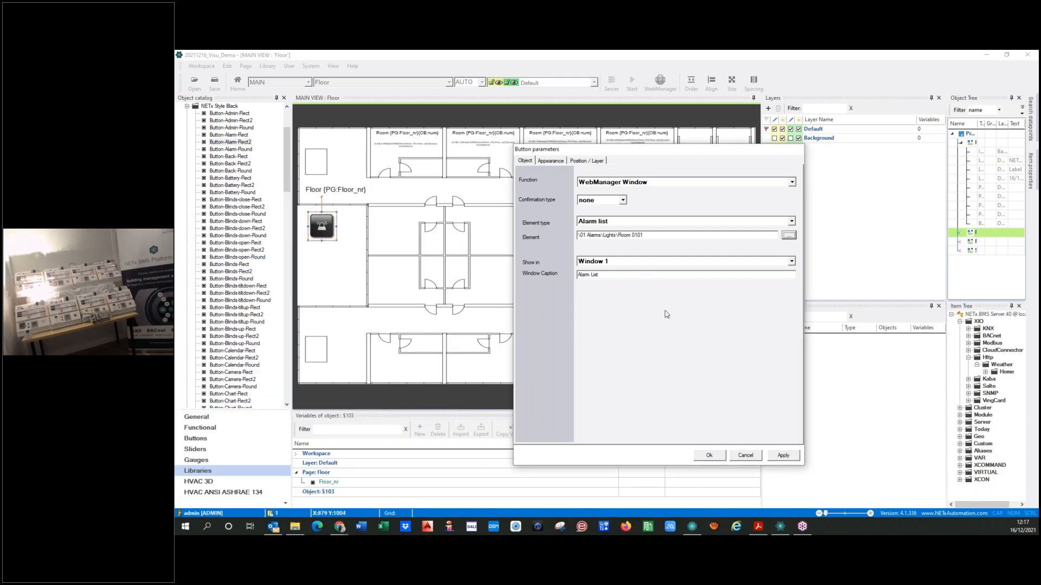
Replace the room number 0101 in the button's element path with the page variable link {PG:Floor_nr}
left_click(633, 235)
left_click(320, 227)
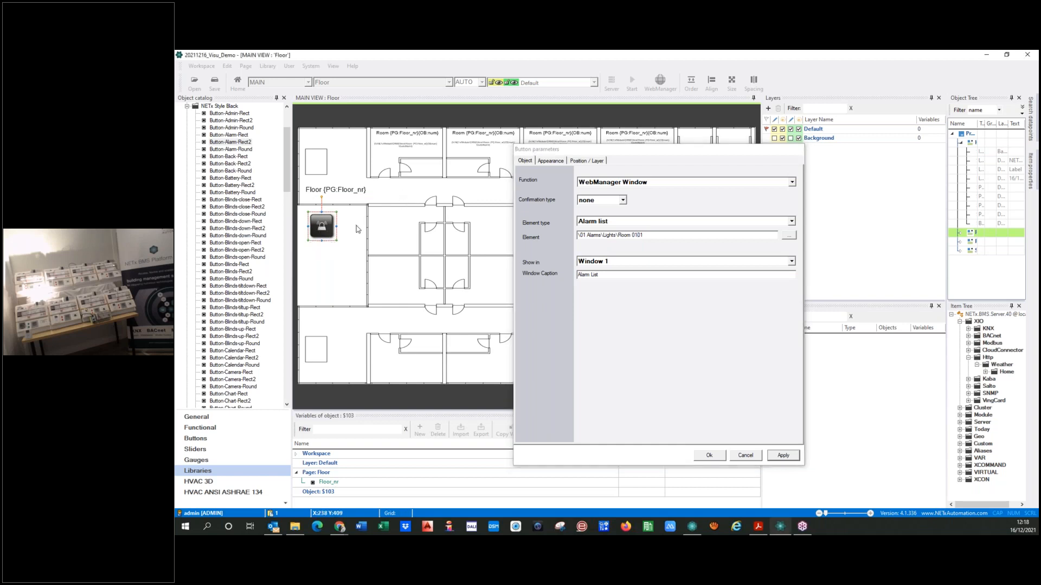
left_click(658, 236)
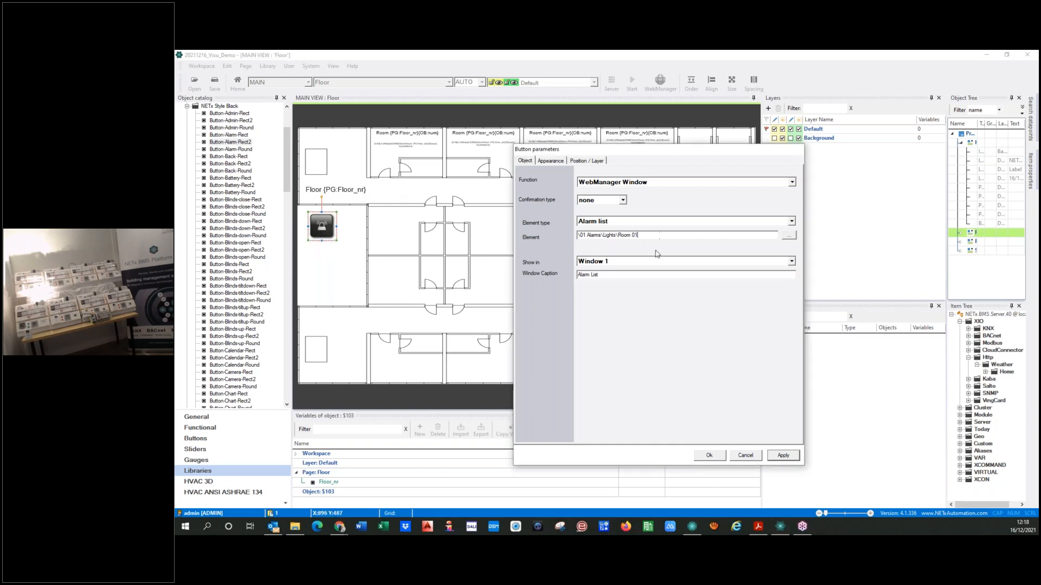
left_click(307, 485)
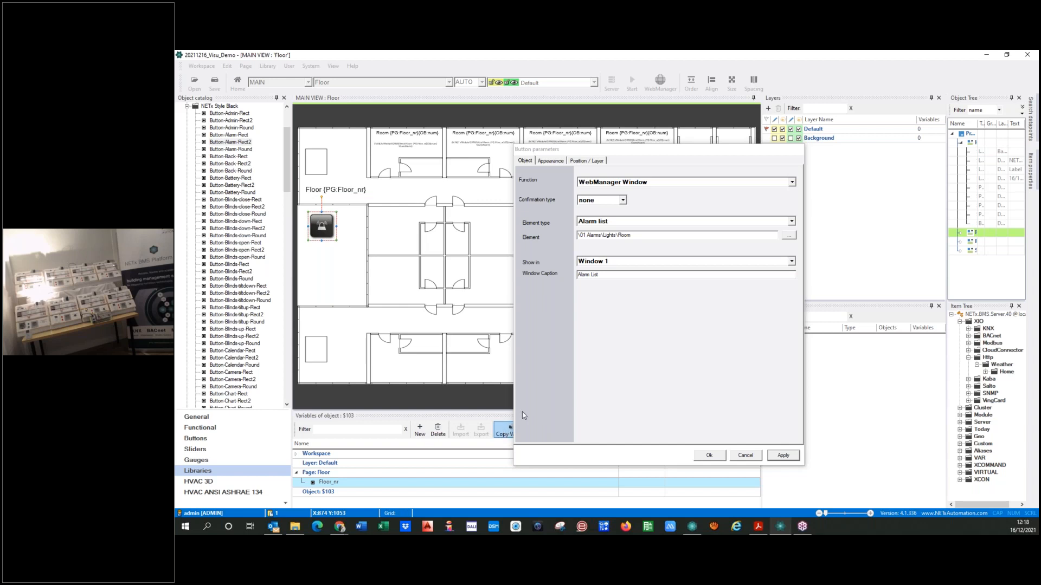
left_click(651, 237)
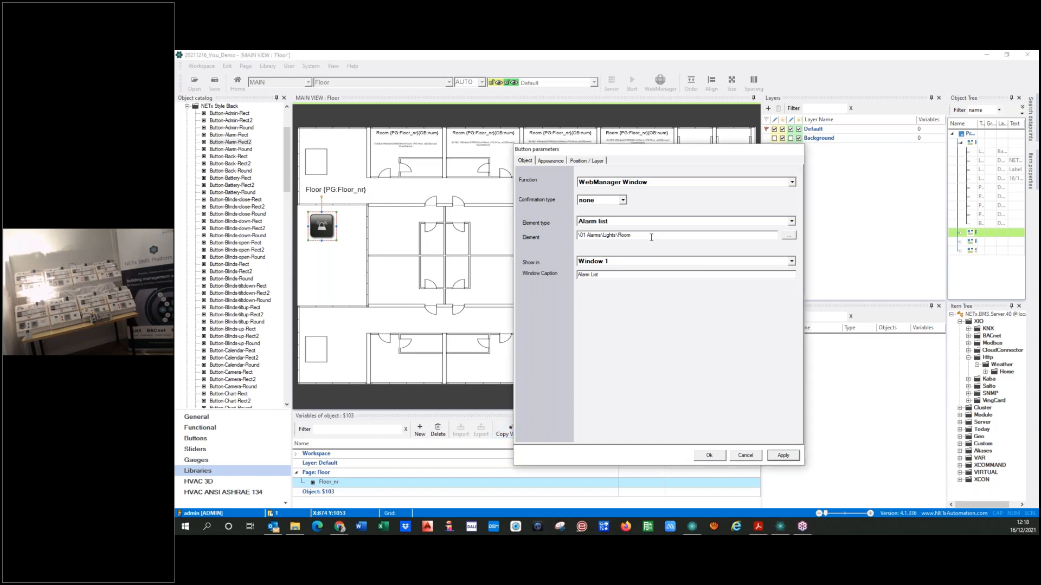
type("{PG:Floor_nr}")
Create an object variable named room for the button and append its link {OB:room} to the element path
left_click(319, 492)
left_click(419, 430)
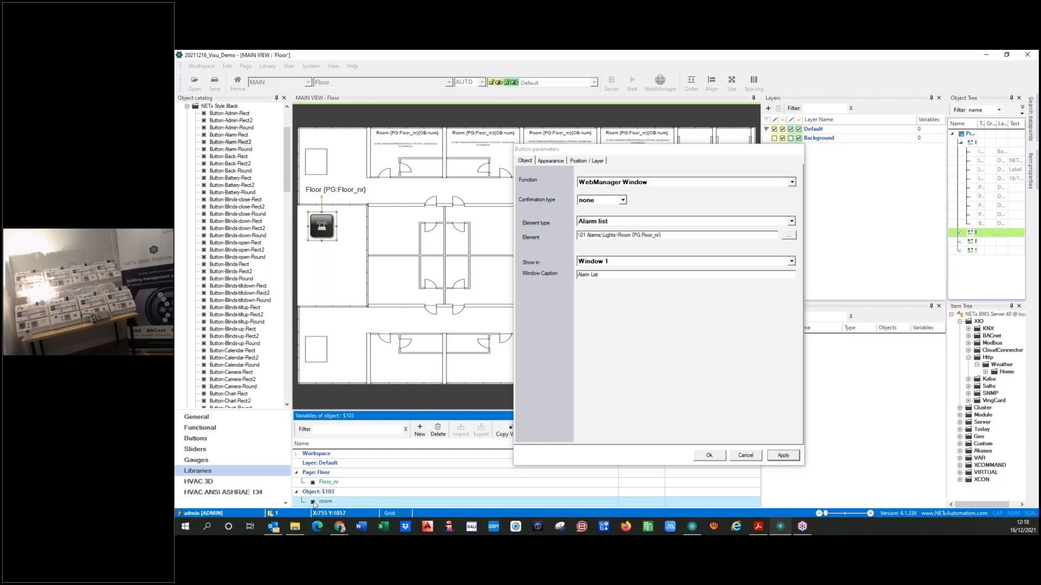
left_click(673, 233)
type("{OB:room}")
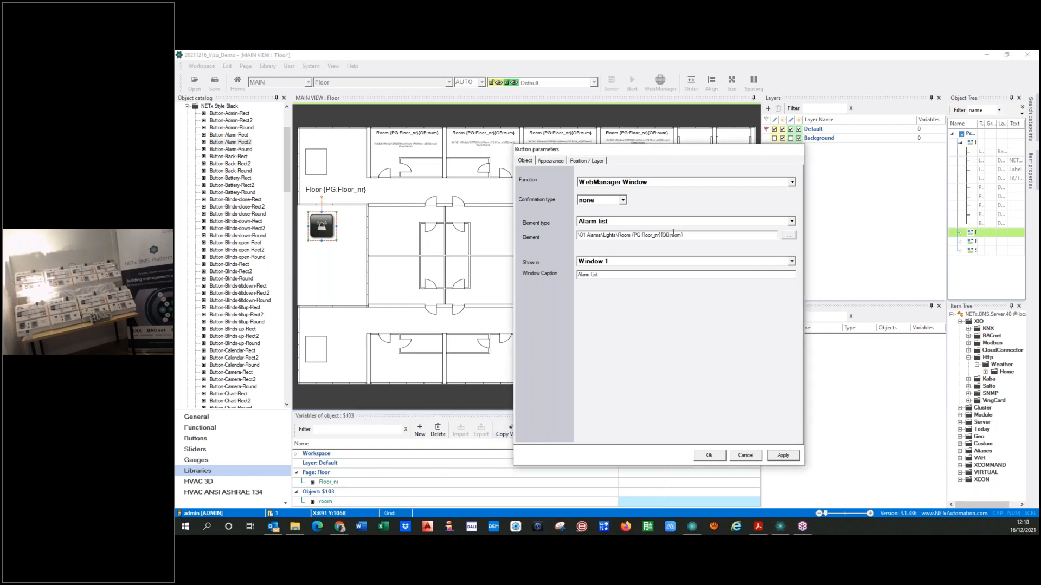
Set the button's room variable to 01, accept its parameters, and move the button into the corridor below the first room
left_click(692, 505)
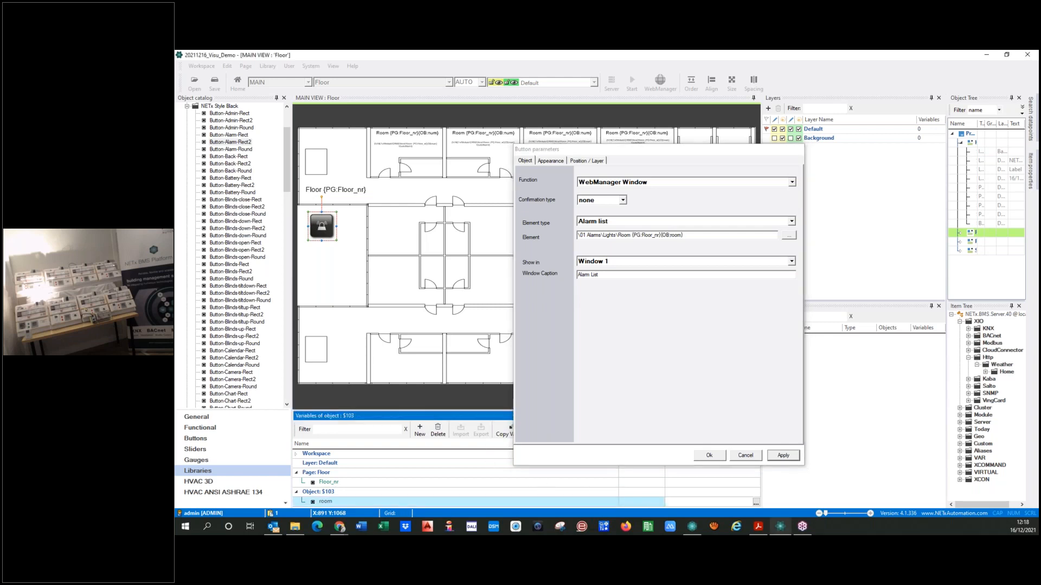
left_click(782, 456)
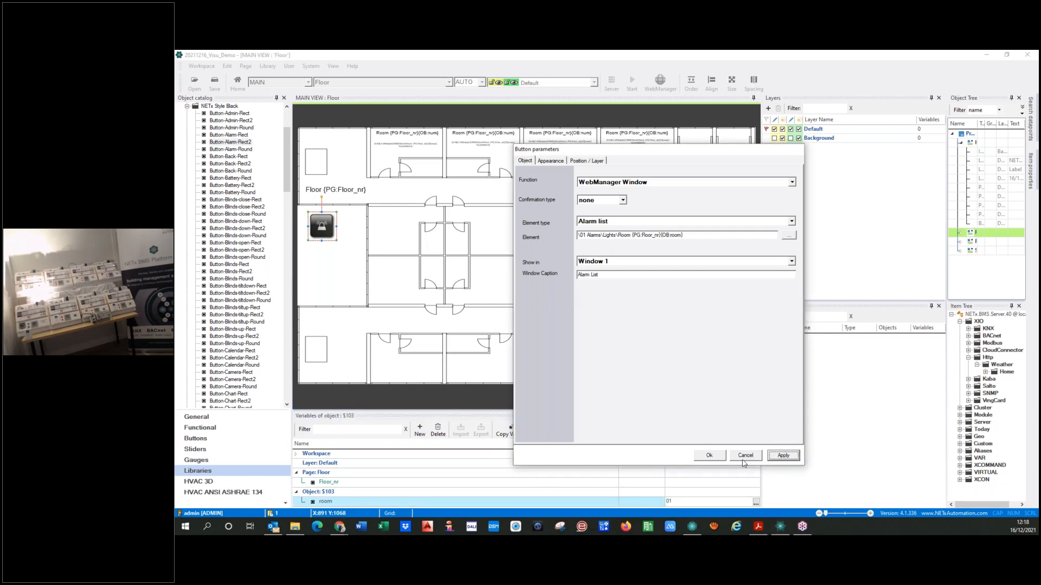
left_click(709, 455)
left_click_drag(325, 232, 413, 198)
left_click(353, 254)
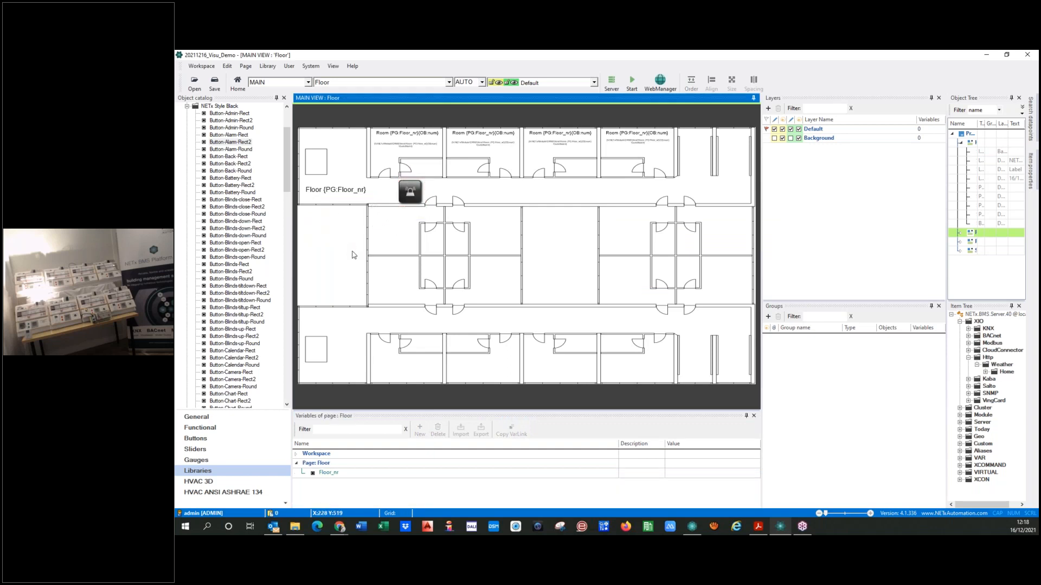
Duplicate the alarm button into the corridor below the second room and set the copy's room variable to 02
left_click(410, 192)
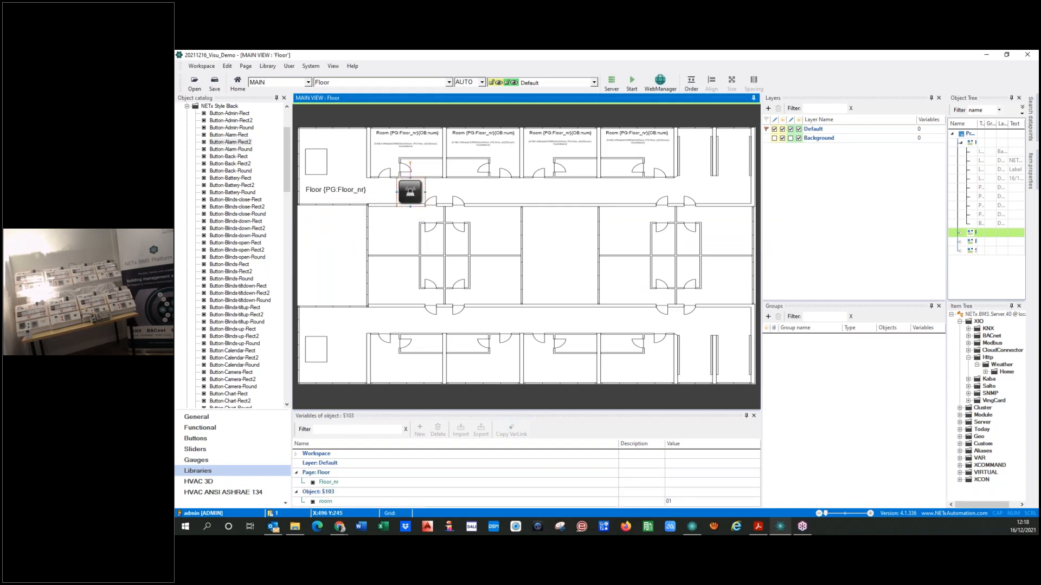
key("ctrl+v")
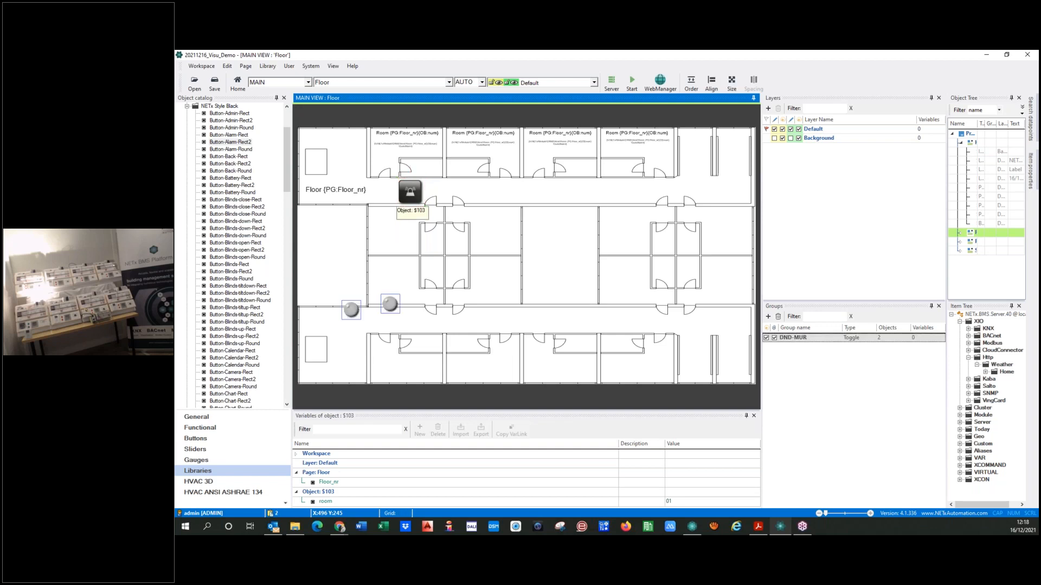
left_click(407, 195)
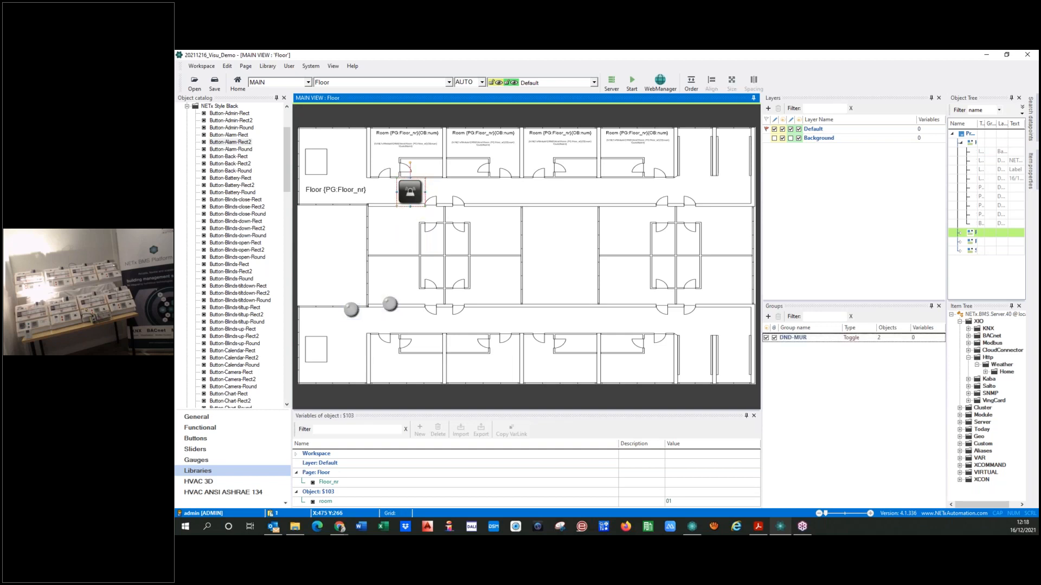
key("ctrl+v")
left_click_drag(410, 193, 487, 192)
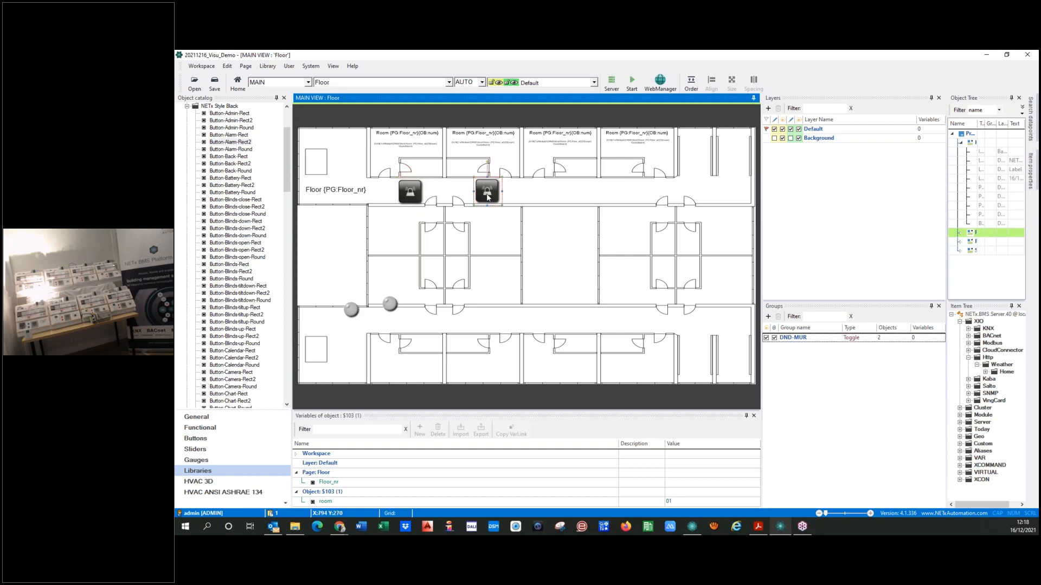
left_click(487, 194)
left_click(681, 502)
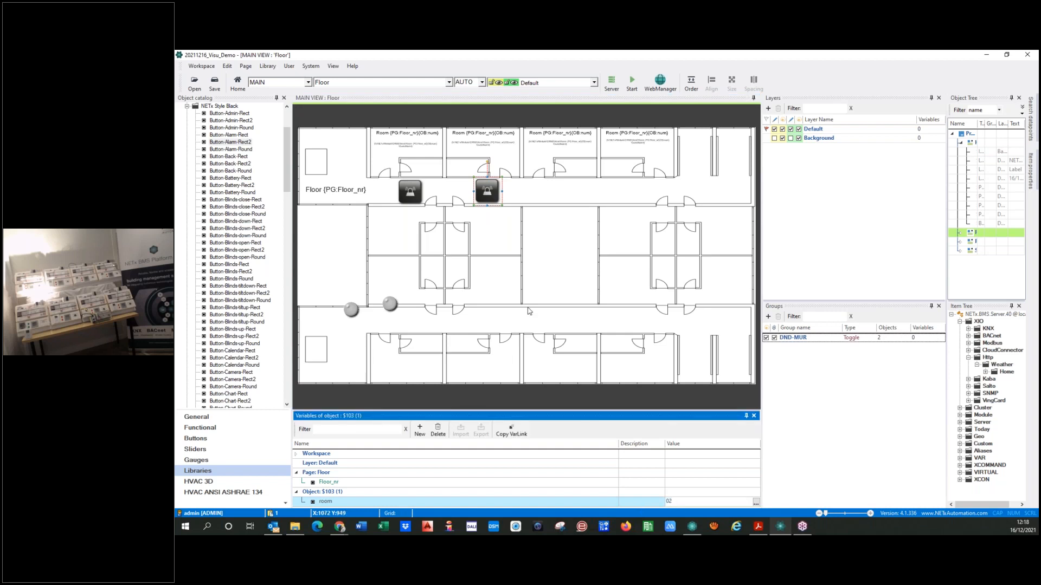
Duplicate the second alarm button into the corridor below the third room and set the copy's room variable to 03
left_click(488, 191)
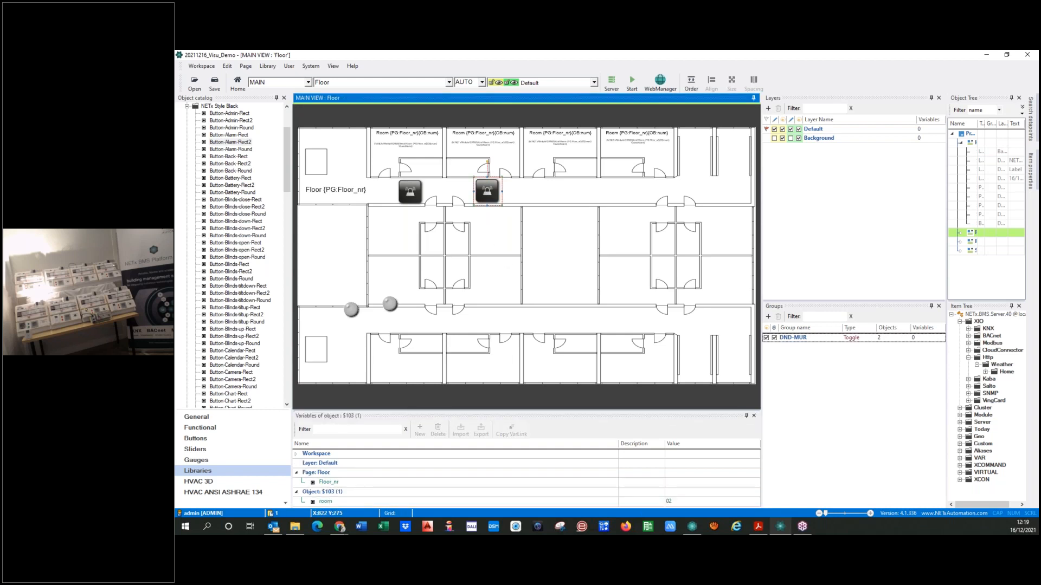
key("ctrl+v")
left_click_drag(493, 193, 564, 191)
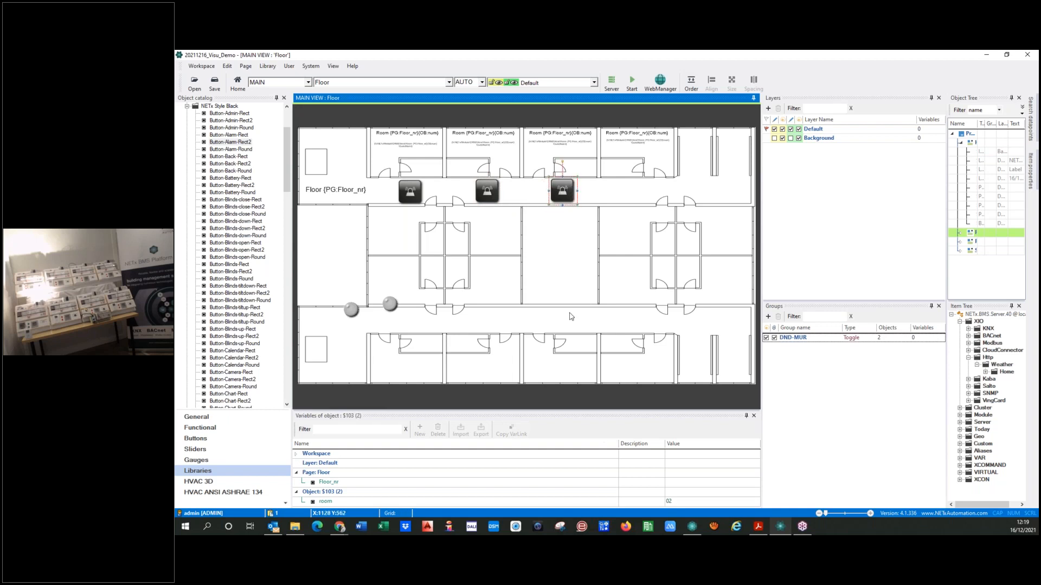
left_click(678, 502)
type("03")
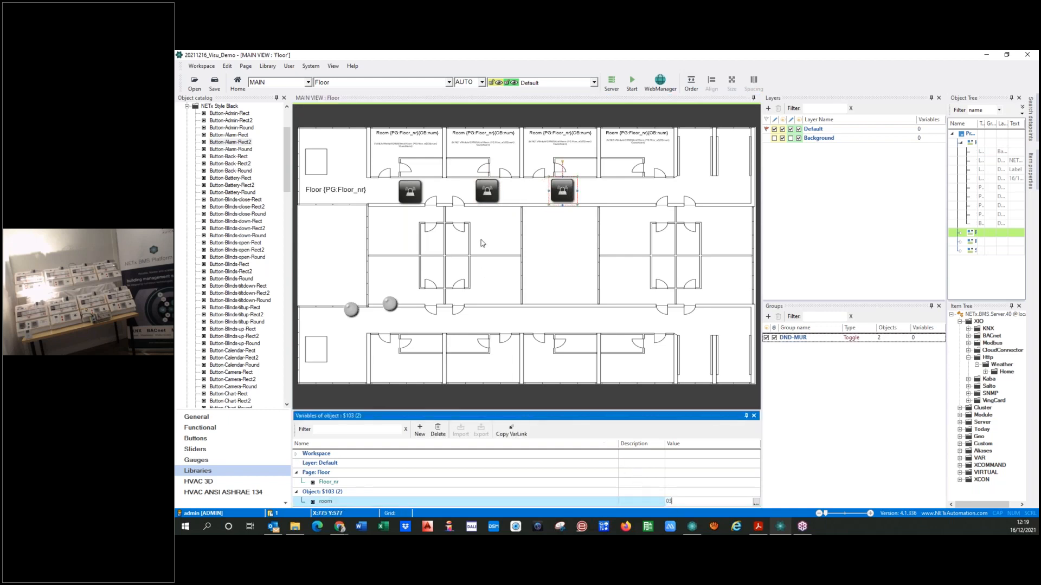
Duplicate the alarm button into the corridor below the fourth room and set the copy's room variable to 04
left_click(556, 250)
key("ctrl+v")
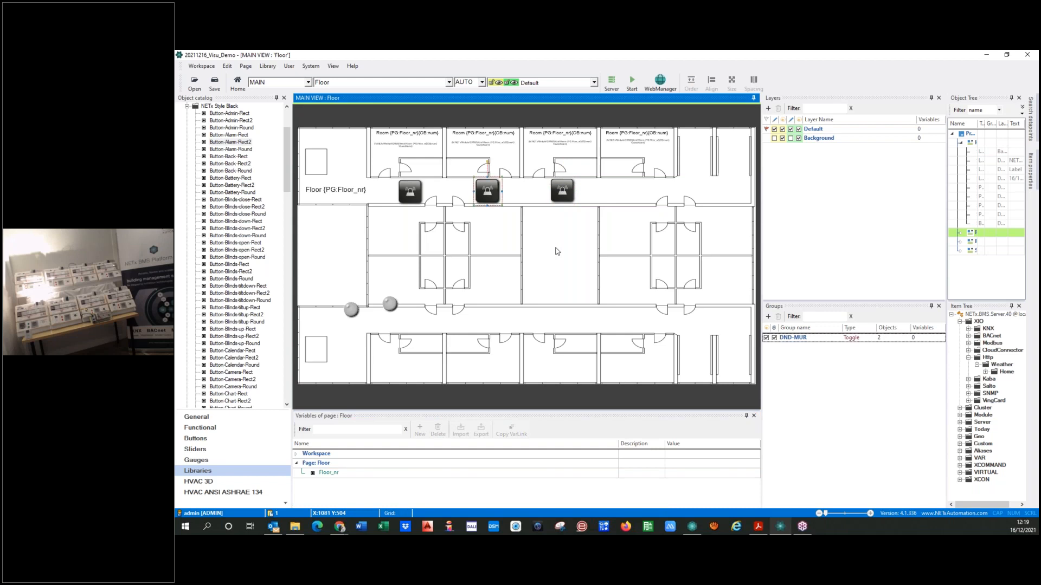
left_click_drag(498, 192, 640, 191)
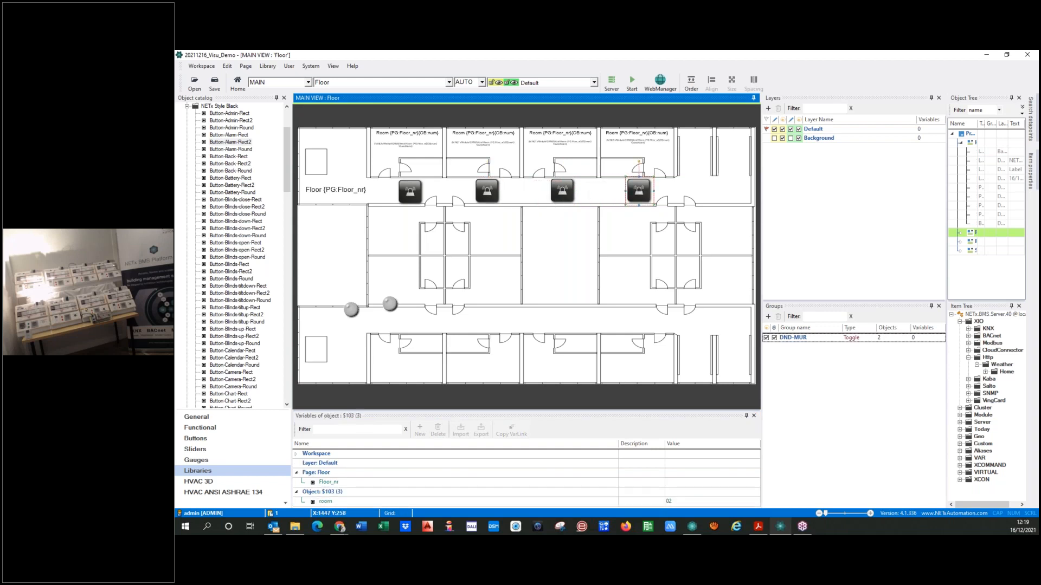
left_click(678, 502)
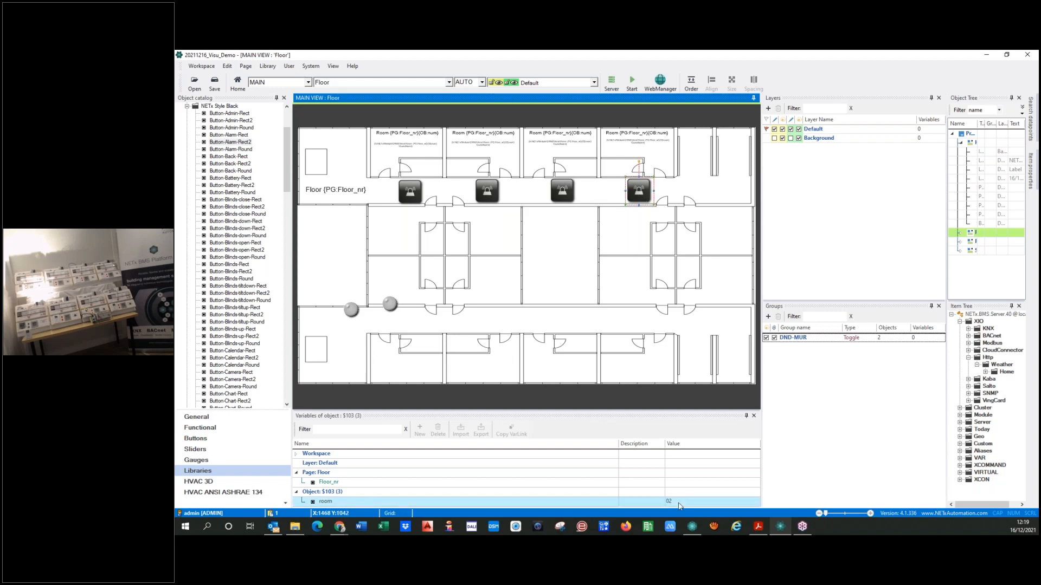
key("BackSpace")
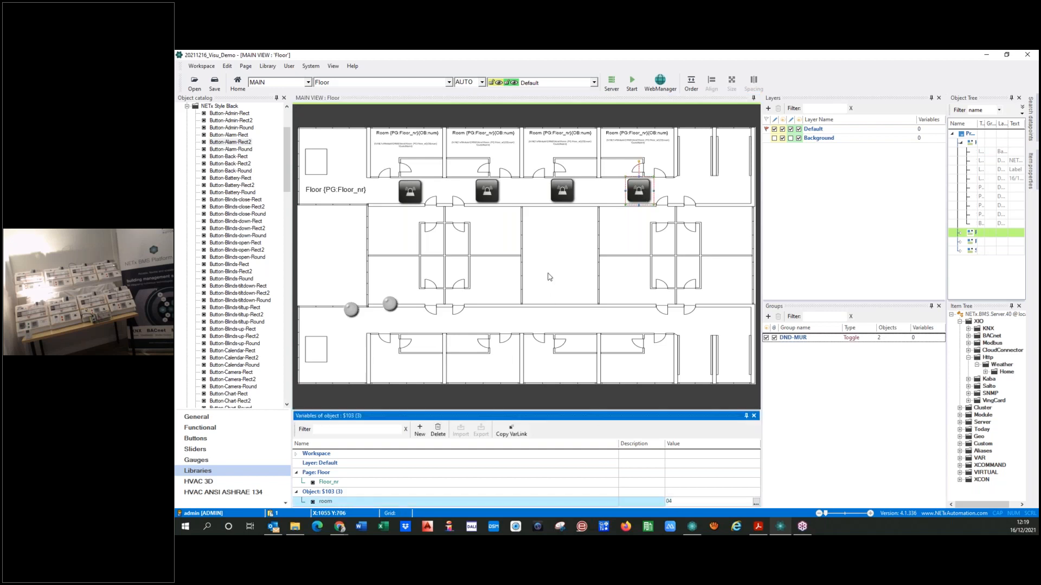
left_click(547, 256)
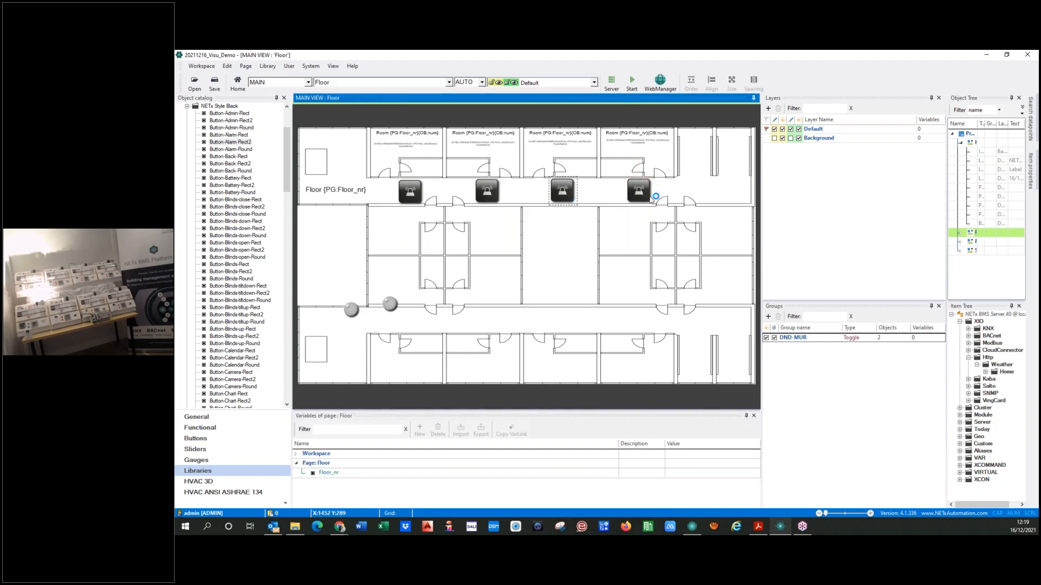
Switch to the Room page and place a copy of the alarm button on the floor below the DND and MUR controls
left_click(449, 82)
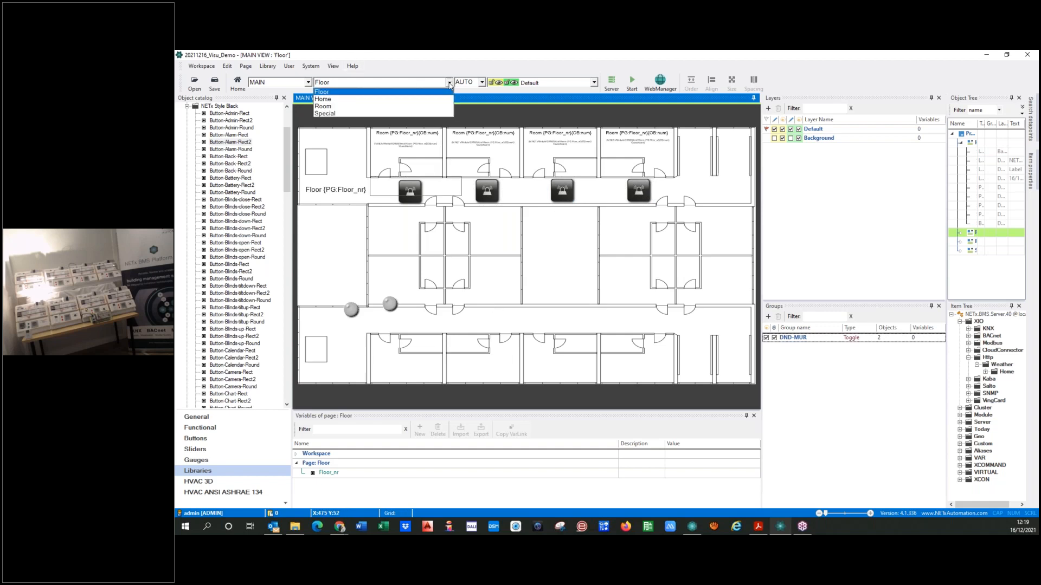
left_click(327, 106)
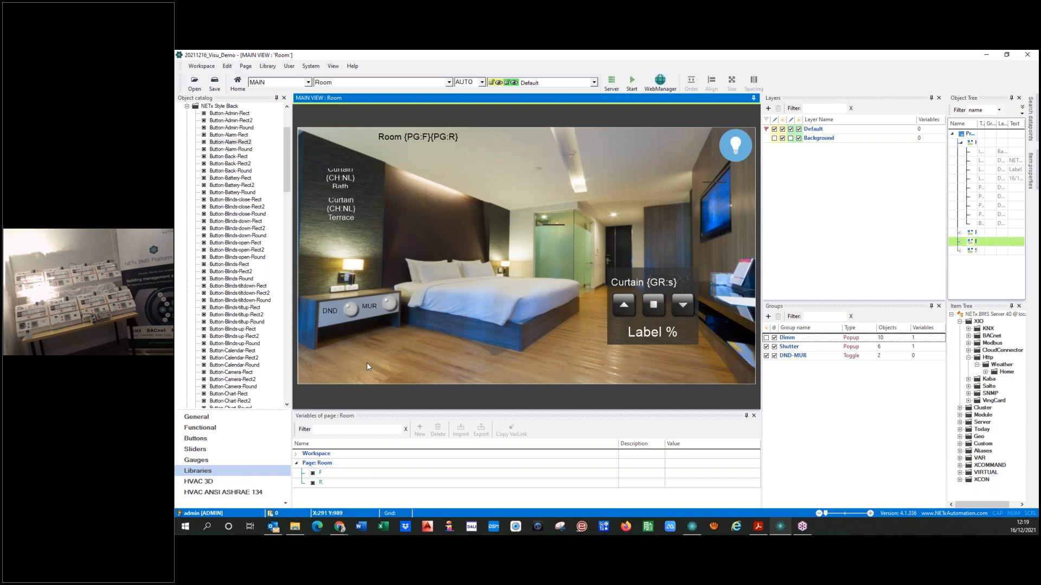
left_click_drag(485, 193, 340, 366)
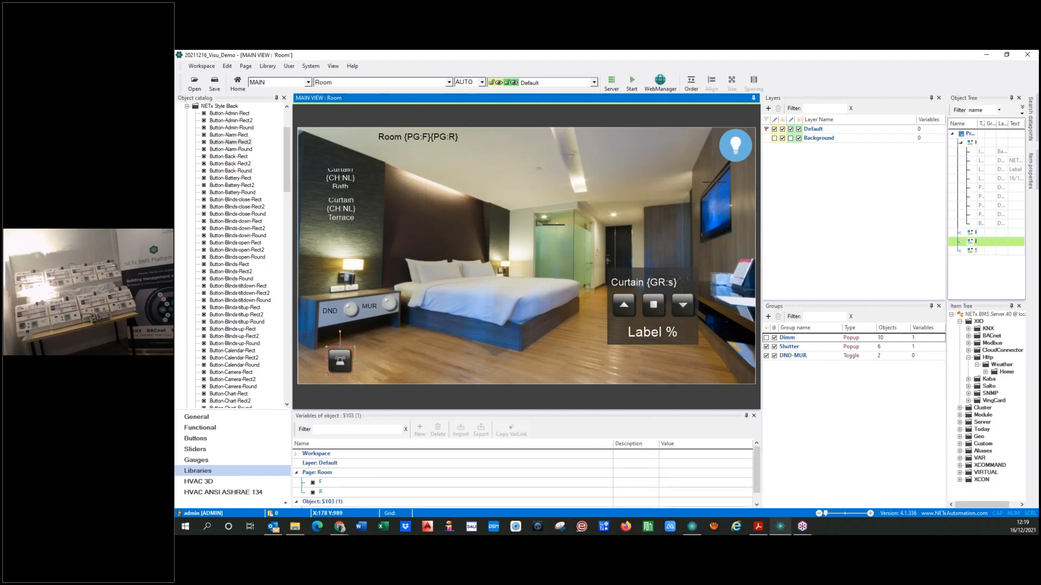
Replace the room variable in the alarm button's element path with {PG:R}, giving \01 Alarms\Lights\Room {PG:Floor_nr}{PG:R}, and accept the parameters
double_click(341, 362)
left_click(698, 236)
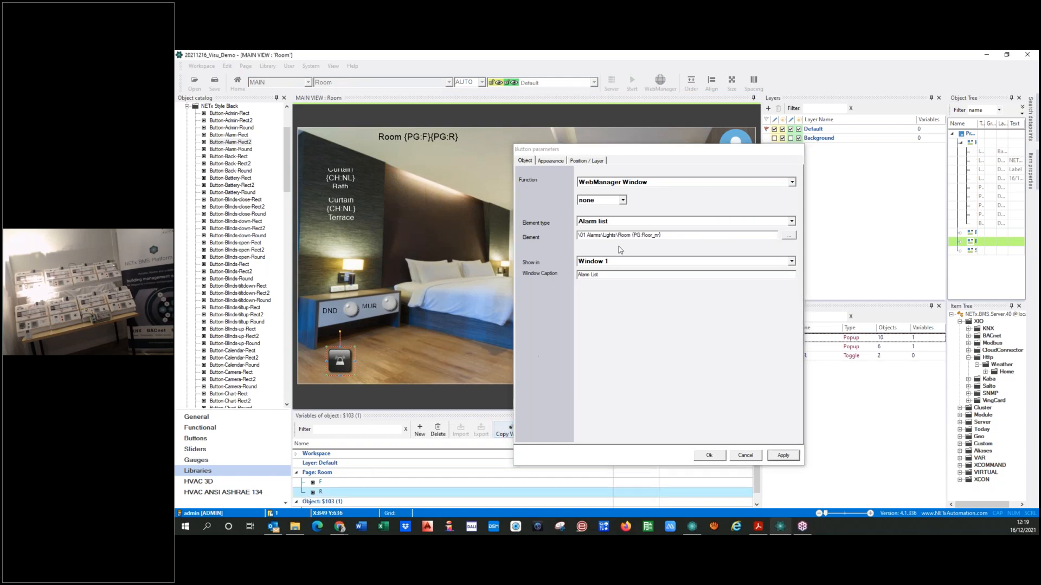
left_click(679, 236)
type("{PG:R}")
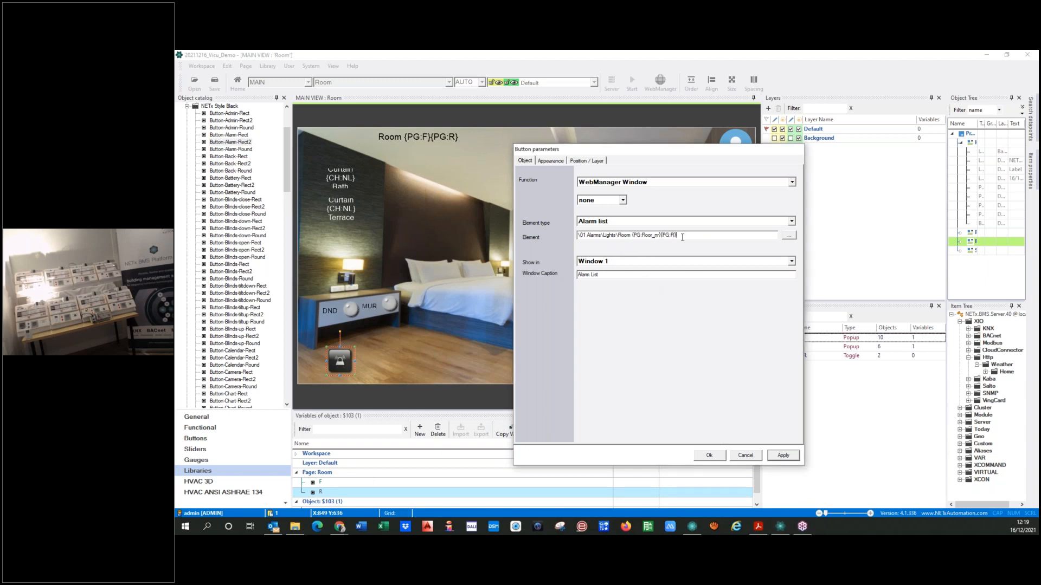
left_click(716, 458)
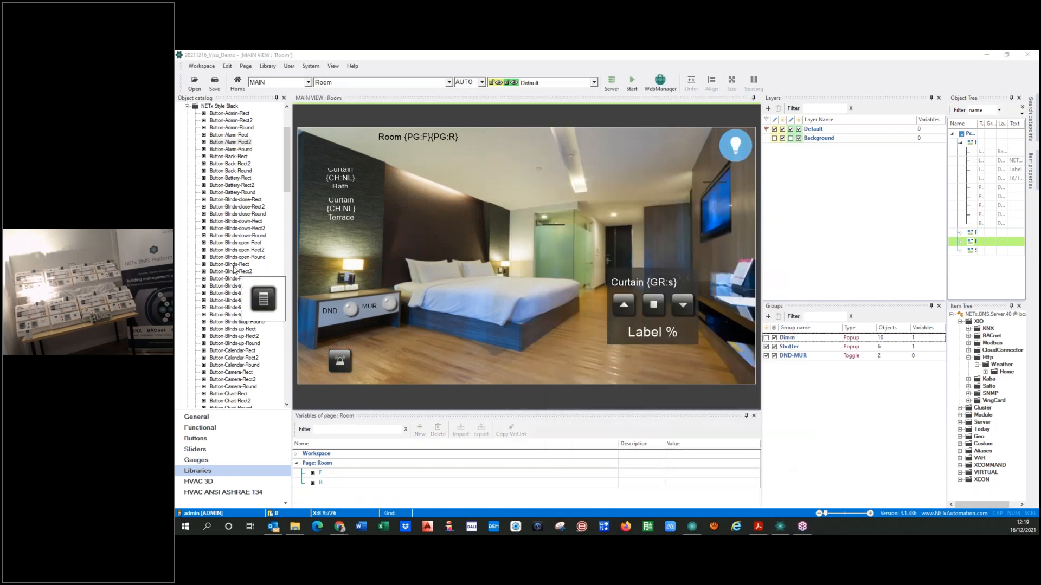
Add a calendar button from the library beside the alarm button, match its size to the alarm button, and align their tops
left_click_drag(250, 369, 366, 359)
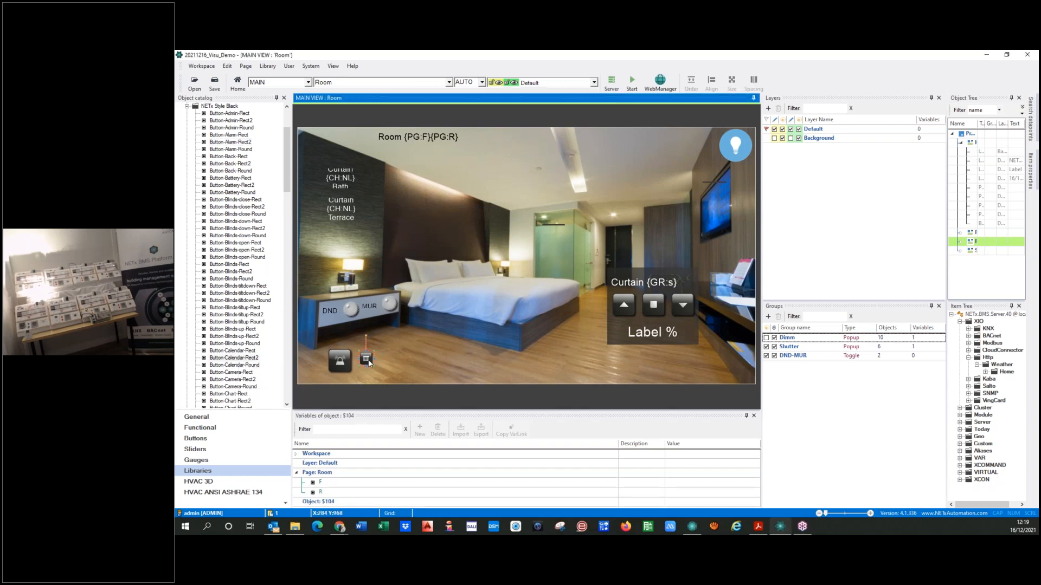
left_click(350, 364, "ctrl")
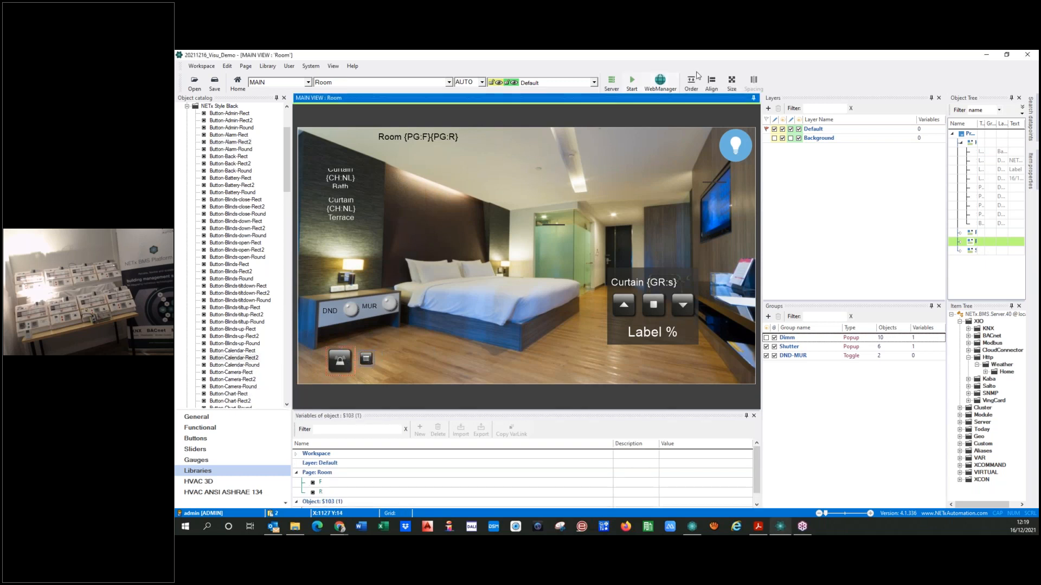
left_click(731, 81)
left_click(742, 111)
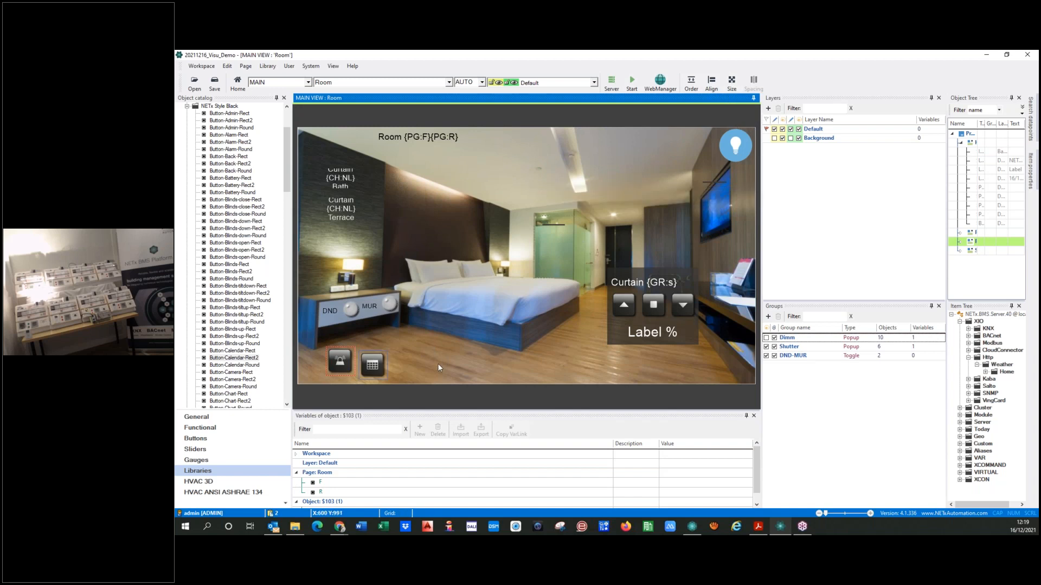
left_click(711, 81)
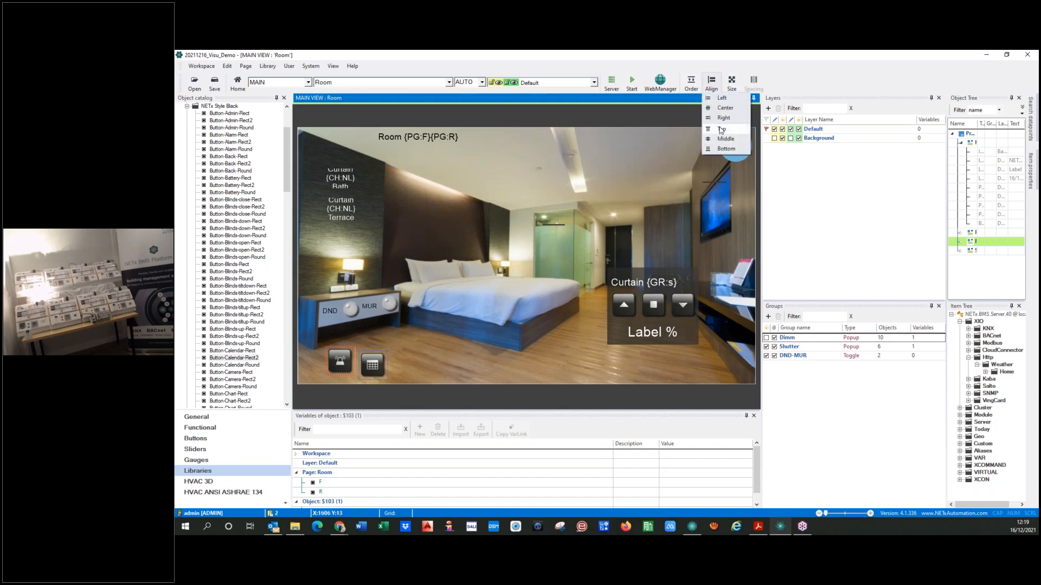
left_click(721, 130)
Set the calendar button's function to WebManager Window with the element type Calendar
left_click(372, 364)
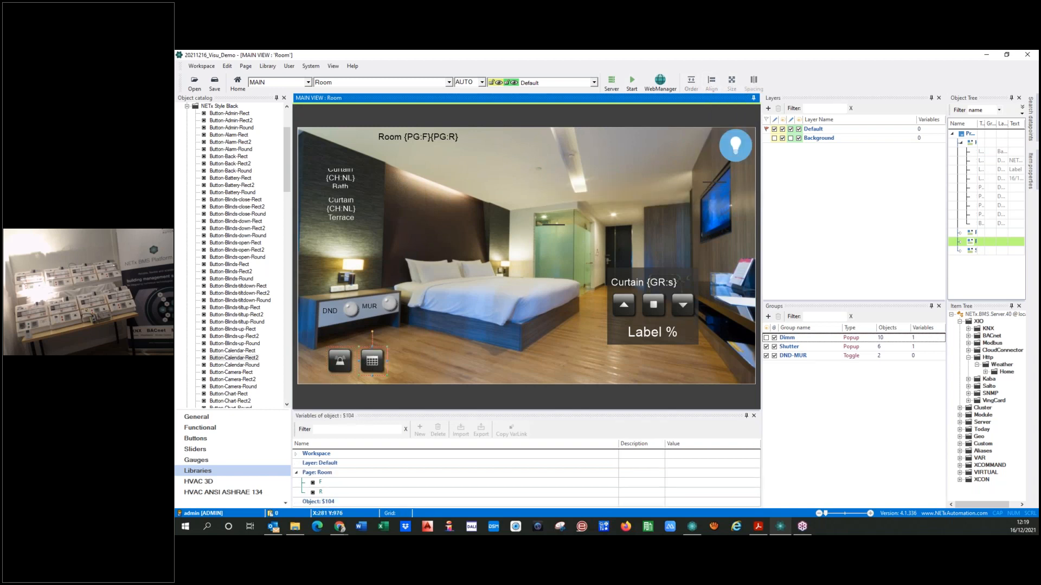
double_click(372, 364)
left_click(602, 183)
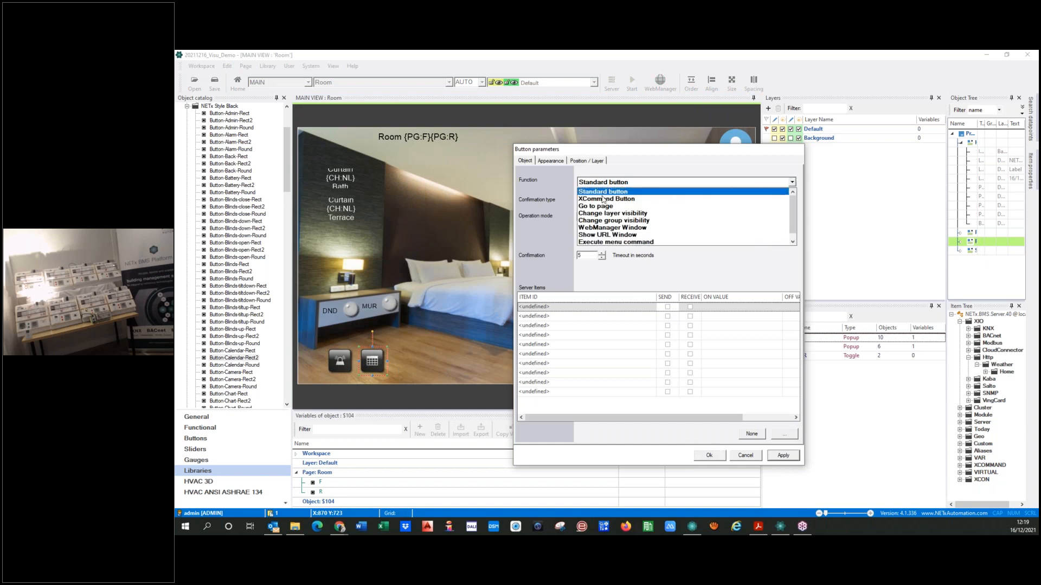
left_click(605, 227)
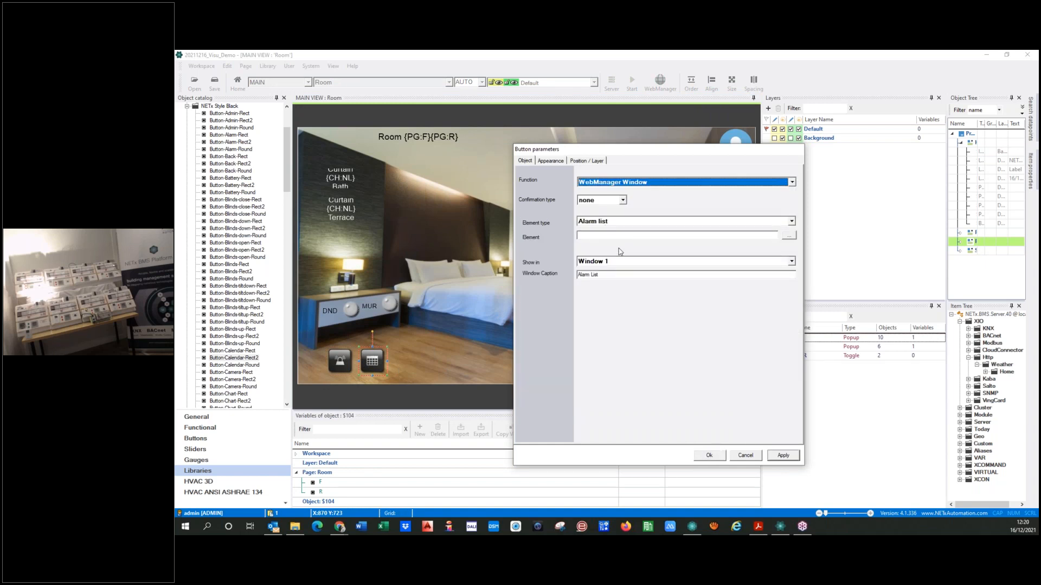
left_click(792, 221)
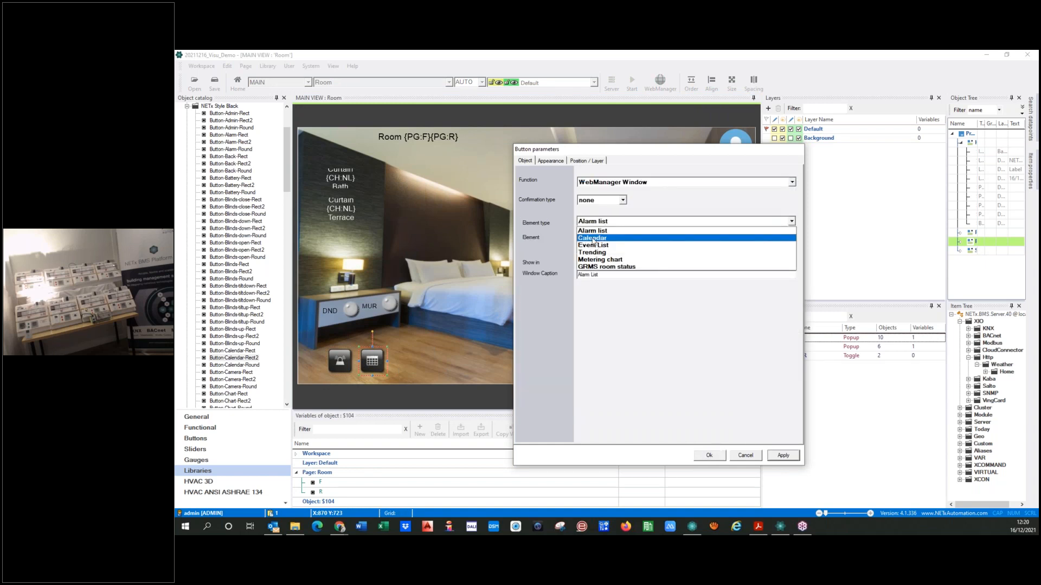
left_click(595, 239)
Select the Room 0101 folder under 02 Events\Lights in the project tree as the calendar button's element
left_click(788, 236)
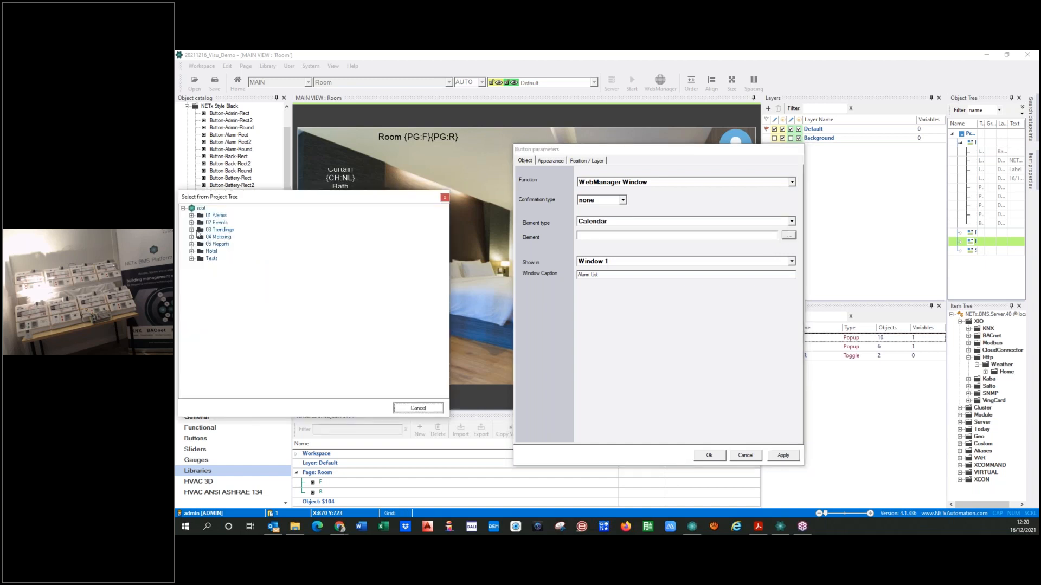
left_click(192, 223)
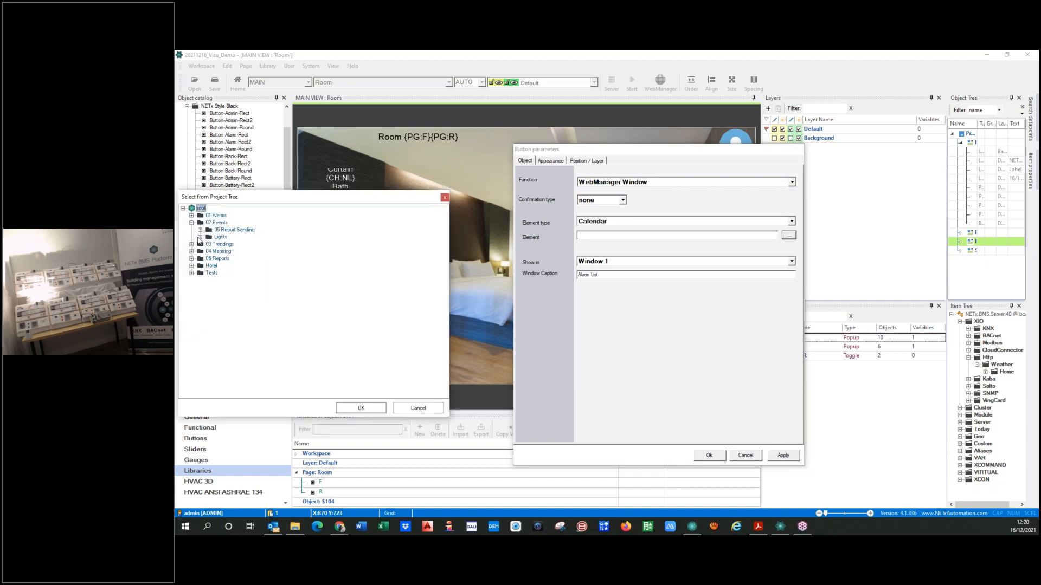
left_click(200, 238)
left_click(232, 245)
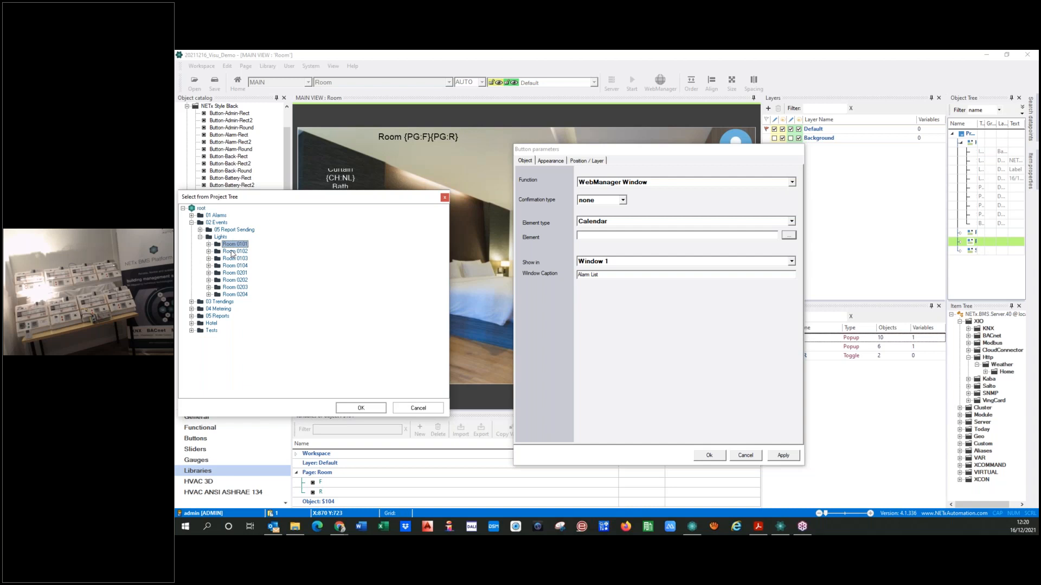
left_click(361, 408)
Replace the room number 0101 in the calendar button's element path with the page variable links {PG:F}{PG:R}
left_click(634, 235)
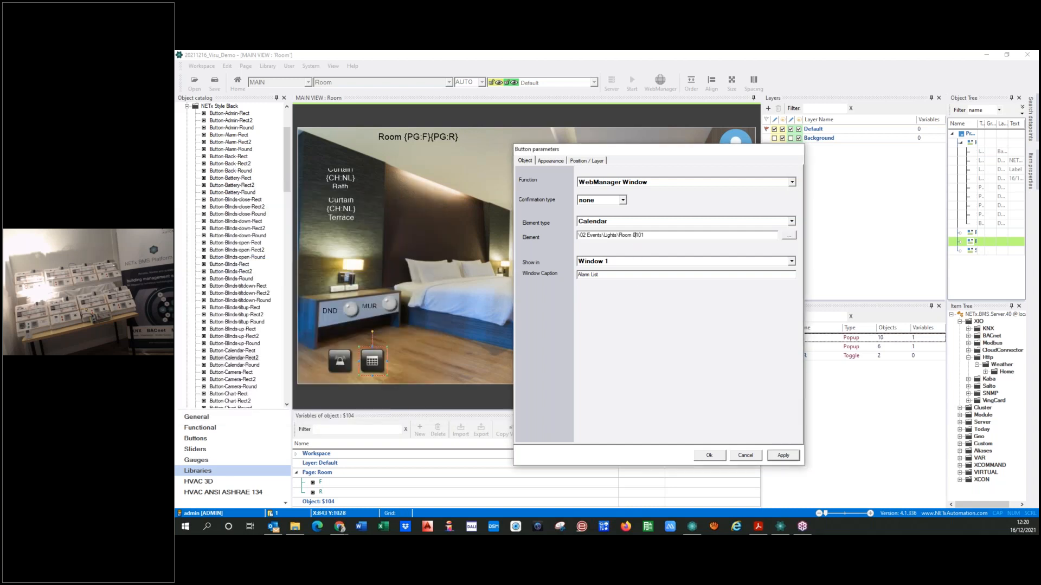
left_click(312, 485)
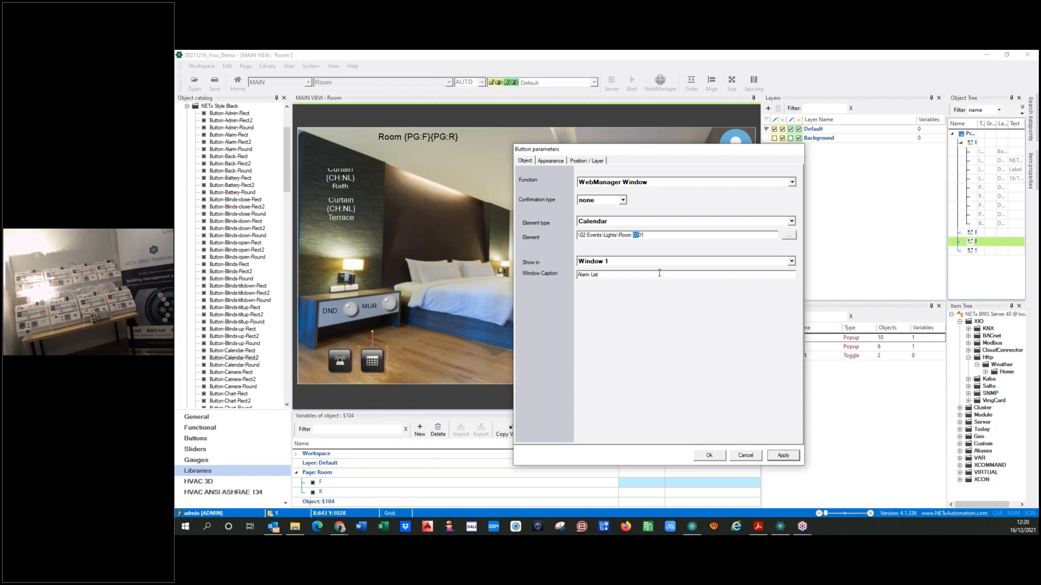
type("{PG:F}")
left_click(303, 493)
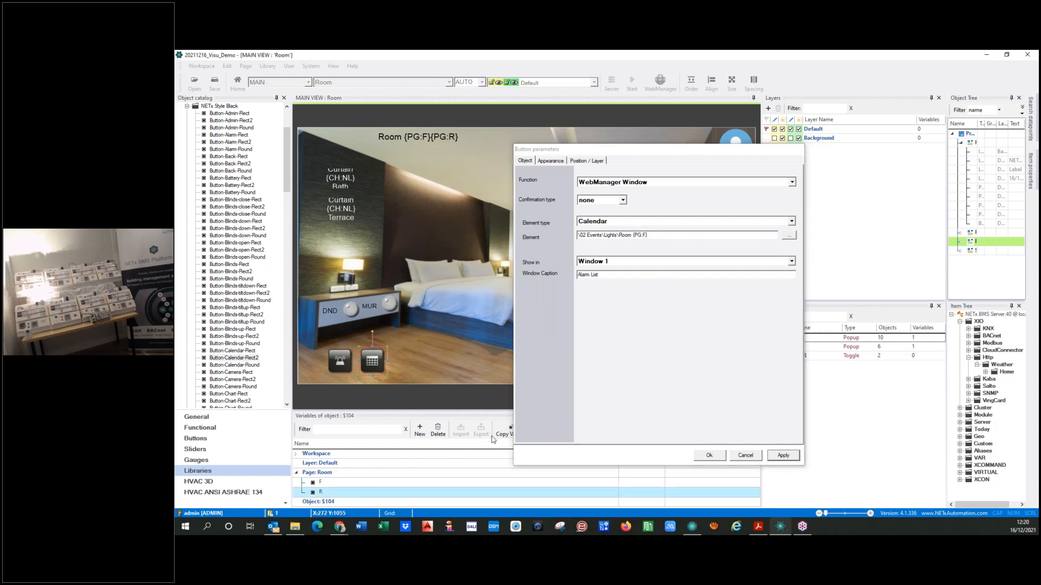
left_click(649, 235)
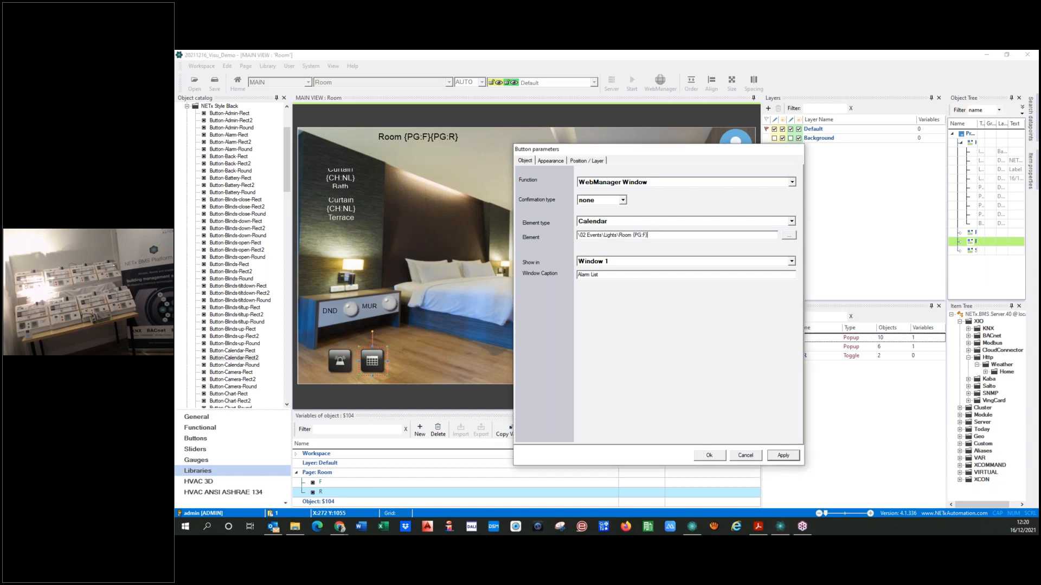
key("ctrl+v")
Show the calendar element in Window 2 and accept the button parameters
left_click(791, 261)
left_click(662, 277)
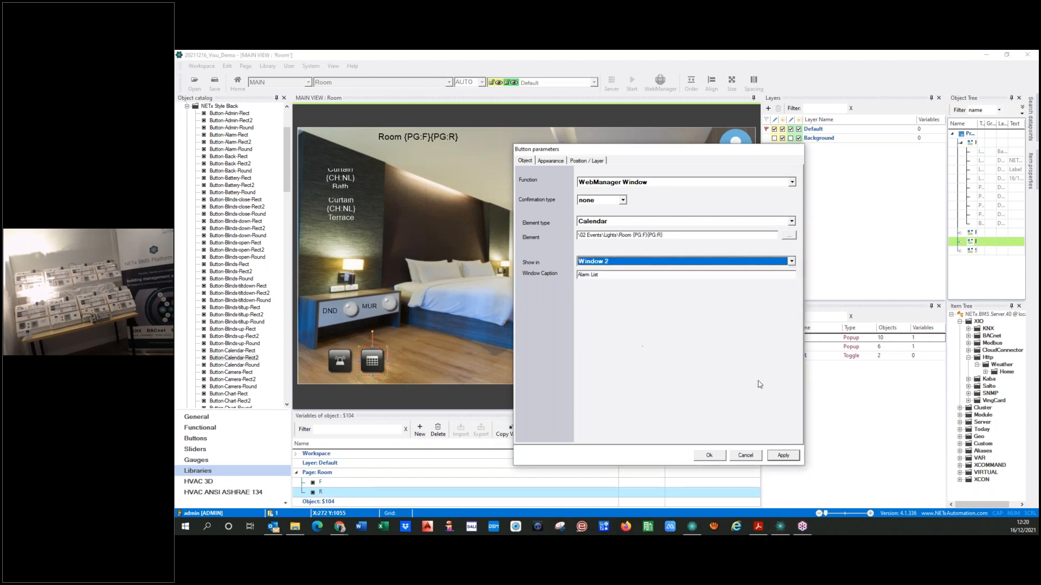
left_click(782, 458)
left_click(704, 457)
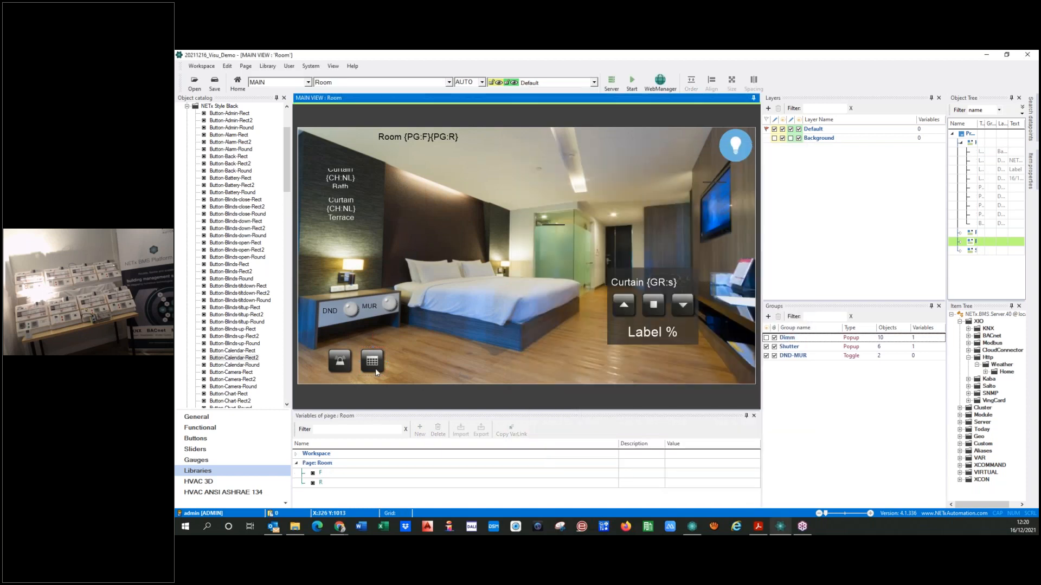
Add a chart button from the library beside the calendar button, match its size to the calendar button, and align their tops
scroll(226, 261, "down", 7)
left_click_drag(226, 262, 405, 361)
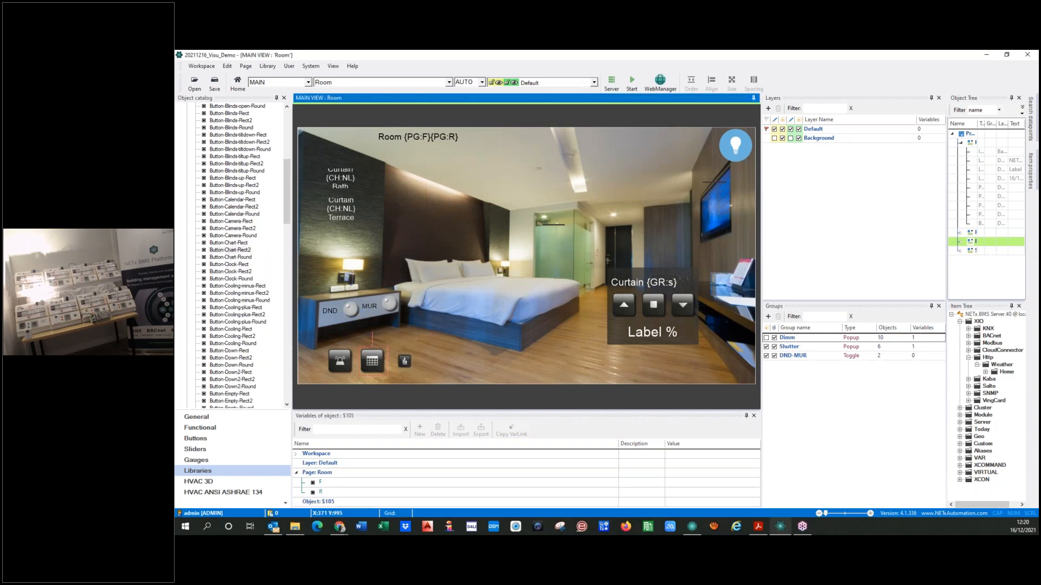
left_click(405, 364, "ctrl")
left_click(732, 84)
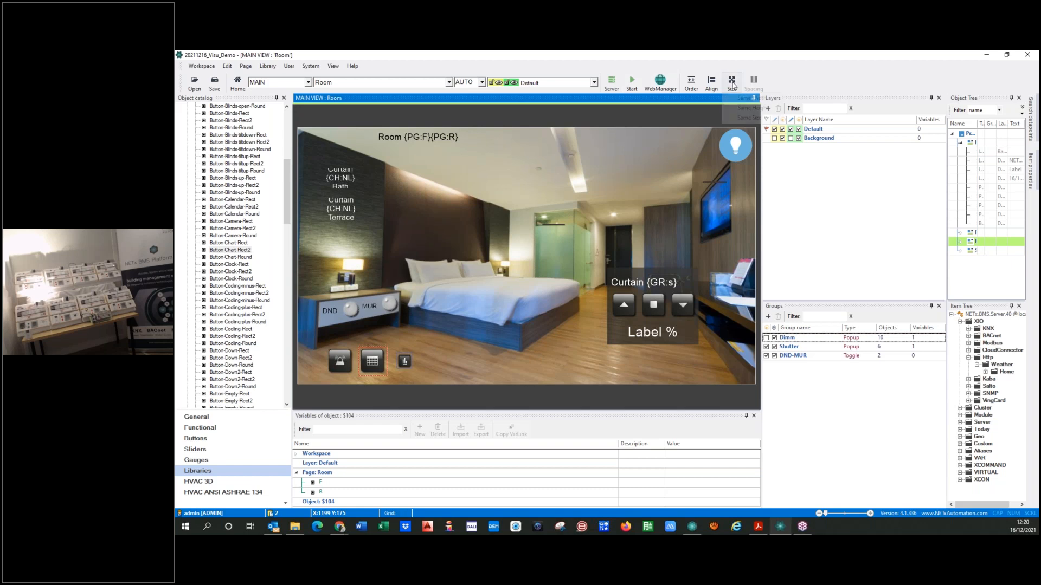
left_click(746, 118)
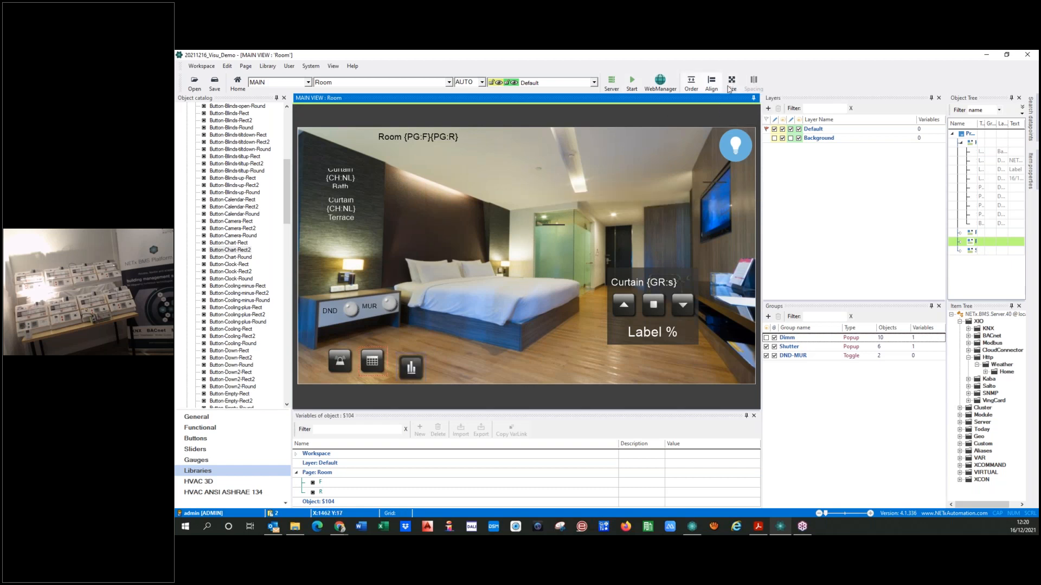
left_click(711, 83)
left_click(721, 133)
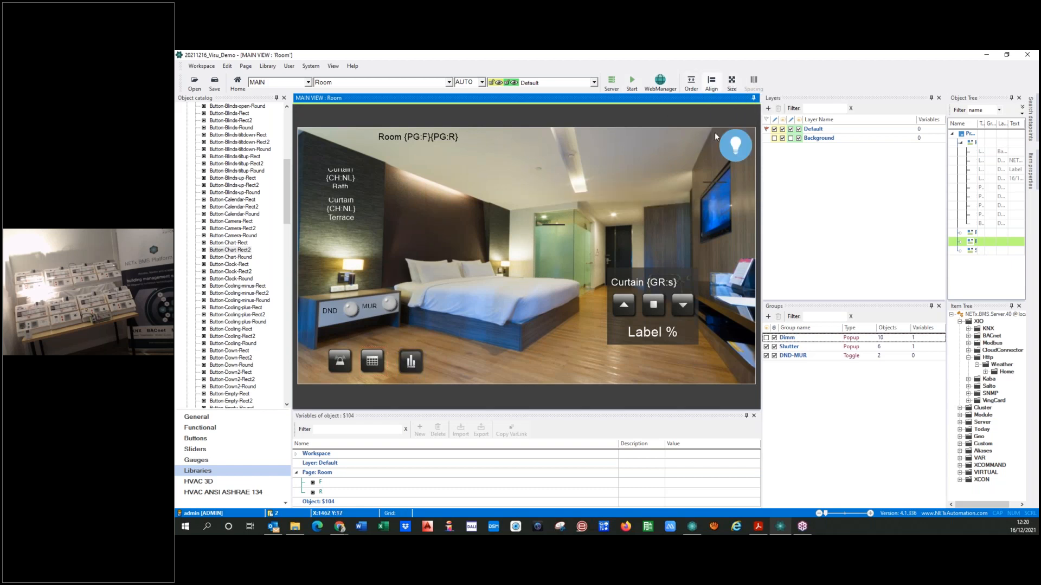
Space the alarm, calendar and chart buttons equally in the horizontal direction
left_click(334, 366)
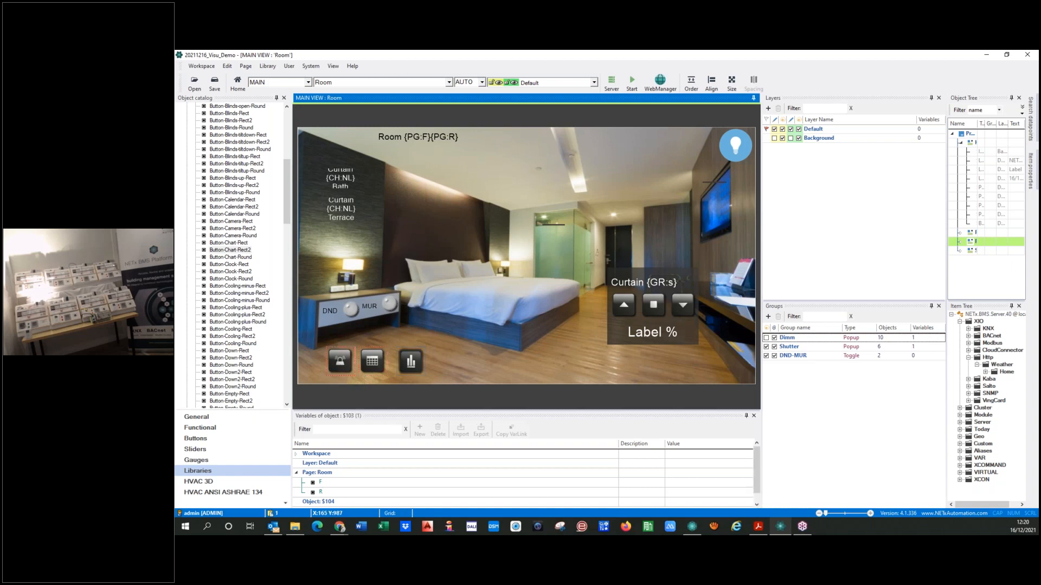
left_click(378, 367, "ctrl")
left_click(412, 366, "ctrl")
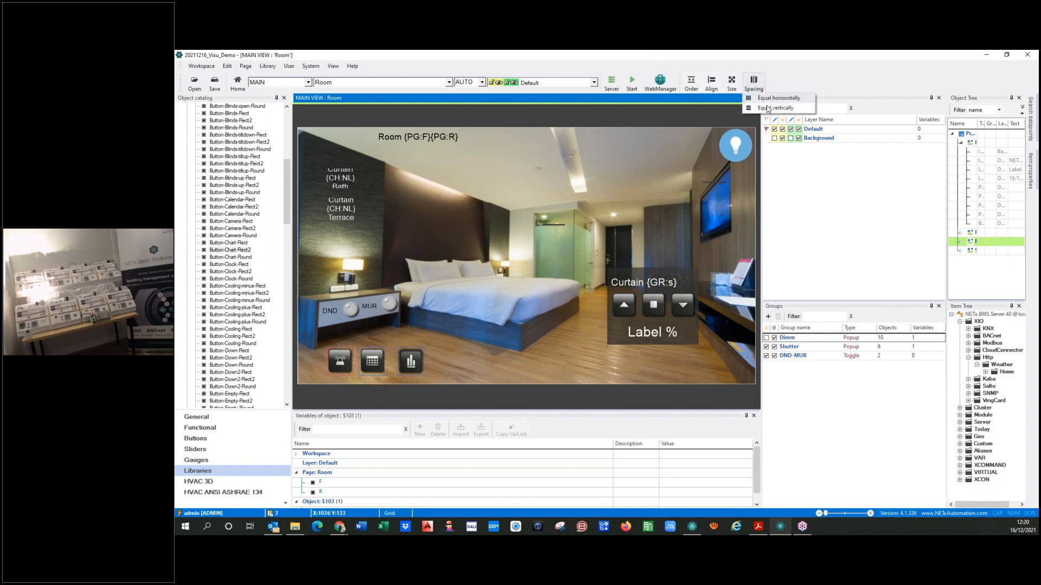
left_click(754, 83)
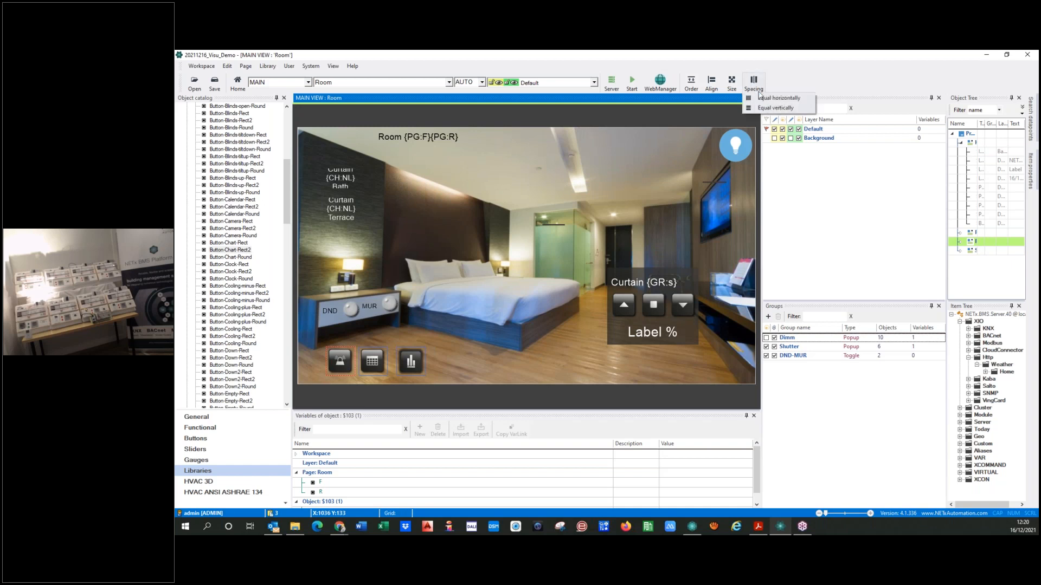
left_click(763, 98)
left_click(422, 367)
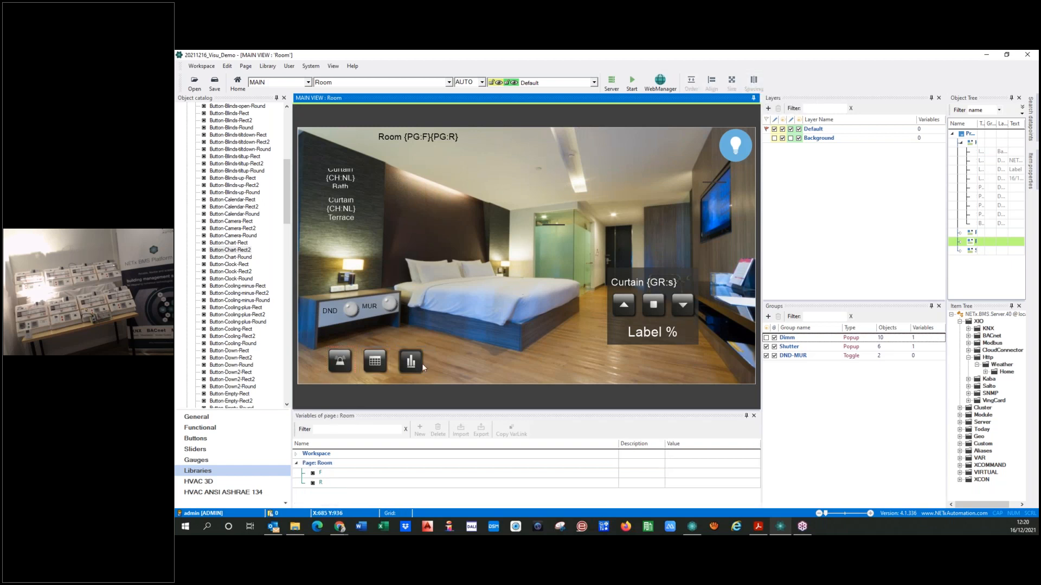
Set the Room page's chart button to the WebManager Window function with Trending as its element type
double_click(411, 362)
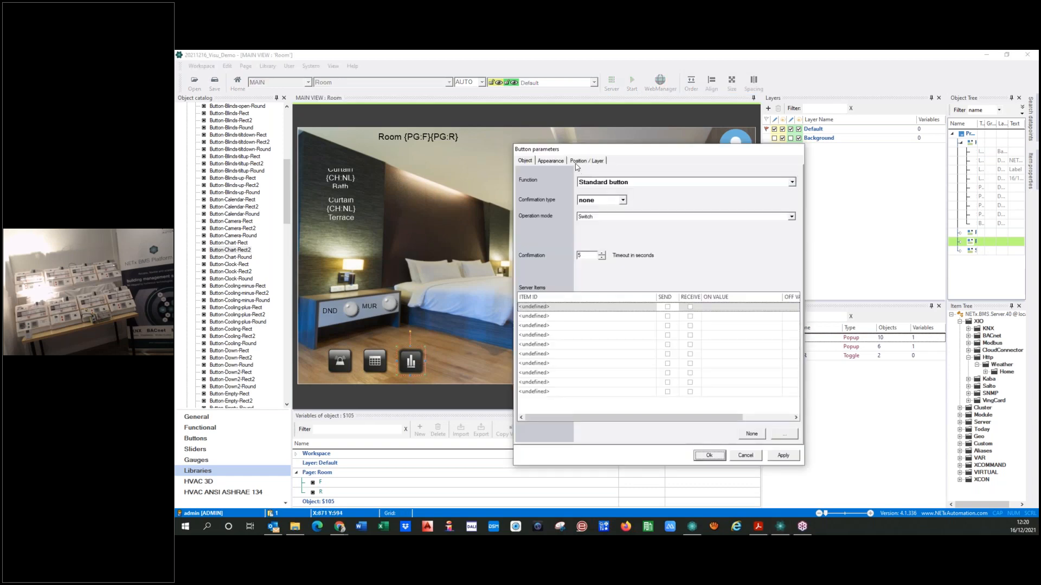
left_click(577, 165)
left_click(542, 164)
left_click(526, 162)
left_click(625, 185)
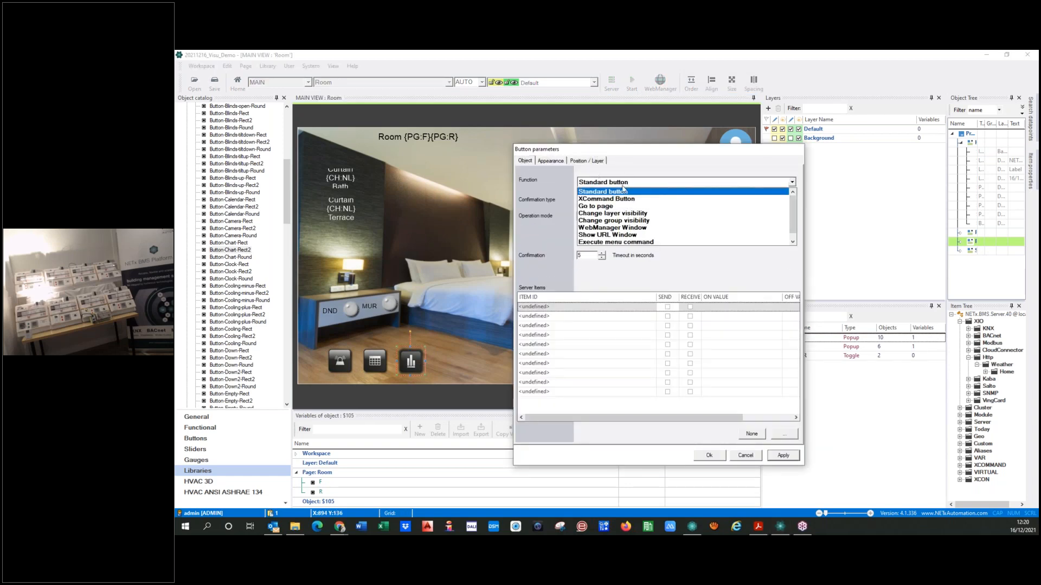
left_click(615, 229)
left_click(792, 222)
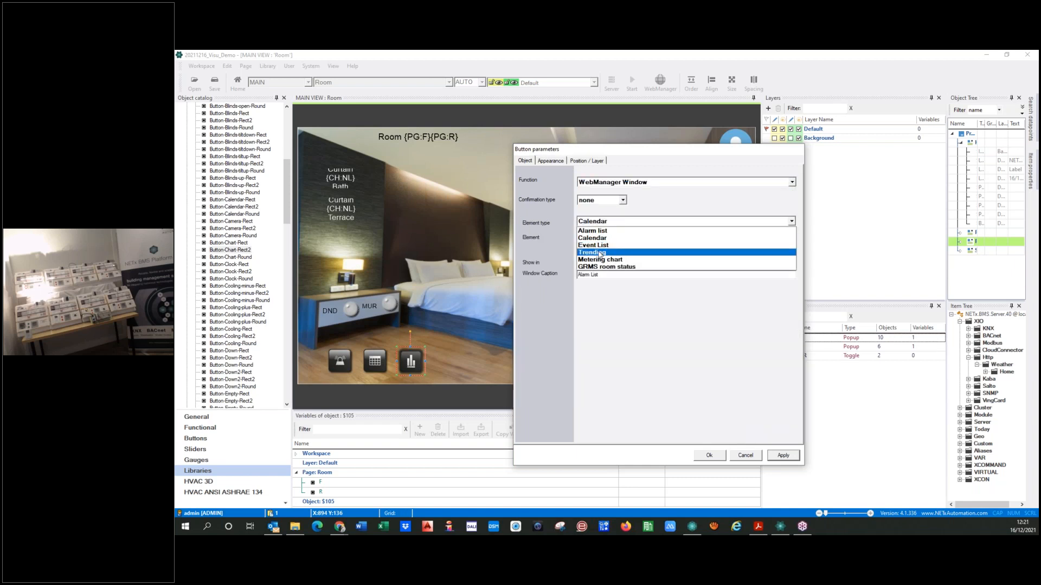
left_click(654, 256)
Select Temperature Room 0101 from 03 Trendings, Temperatures as the chart button's element and show it in Window 3
left_click(789, 235)
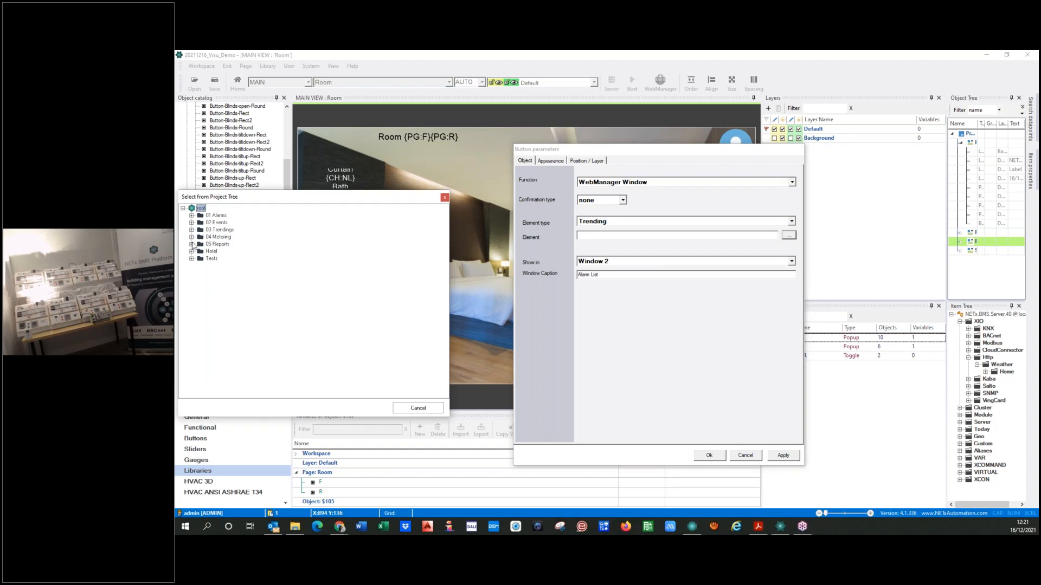
left_click(191, 230)
left_click(200, 237)
left_click(250, 245)
left_click(349, 412)
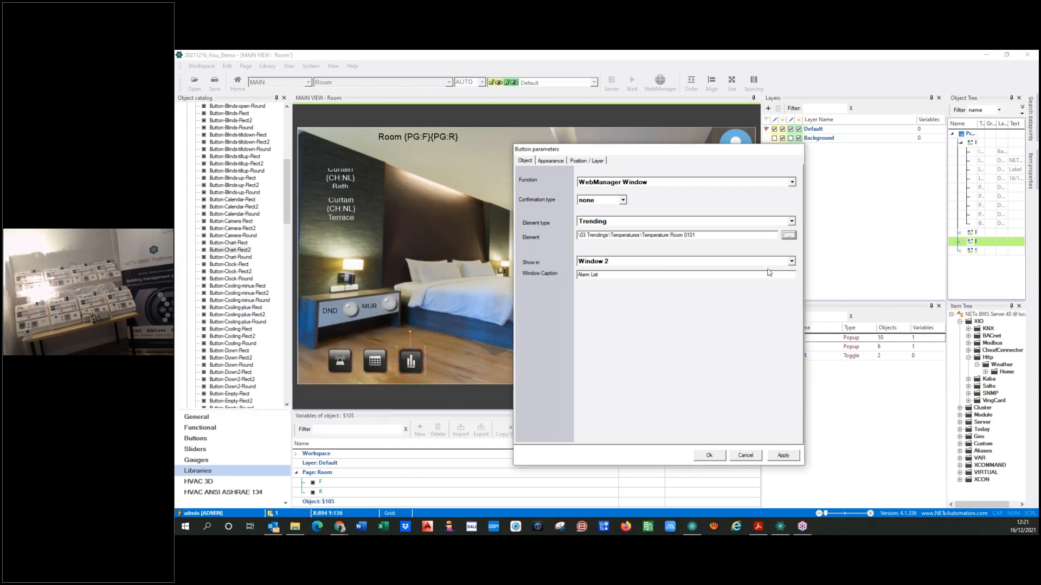
left_click(792, 261)
left_click(615, 286)
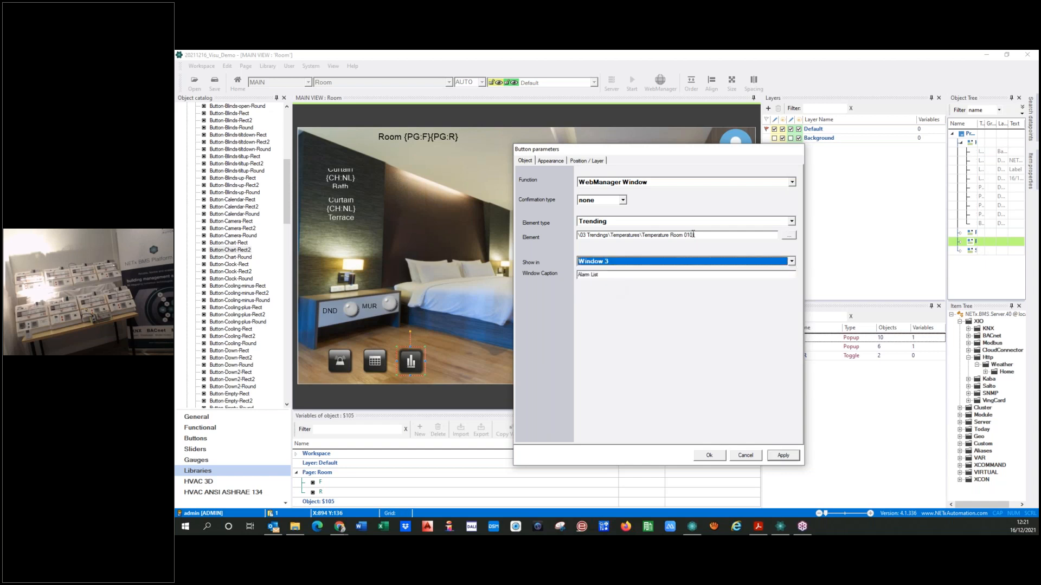
Replace the room number 0101 in the chart button's element path with the page variables {PG:F}{PG:R}
left_click(306, 482)
left_click(684, 235)
key("ctrl+v")
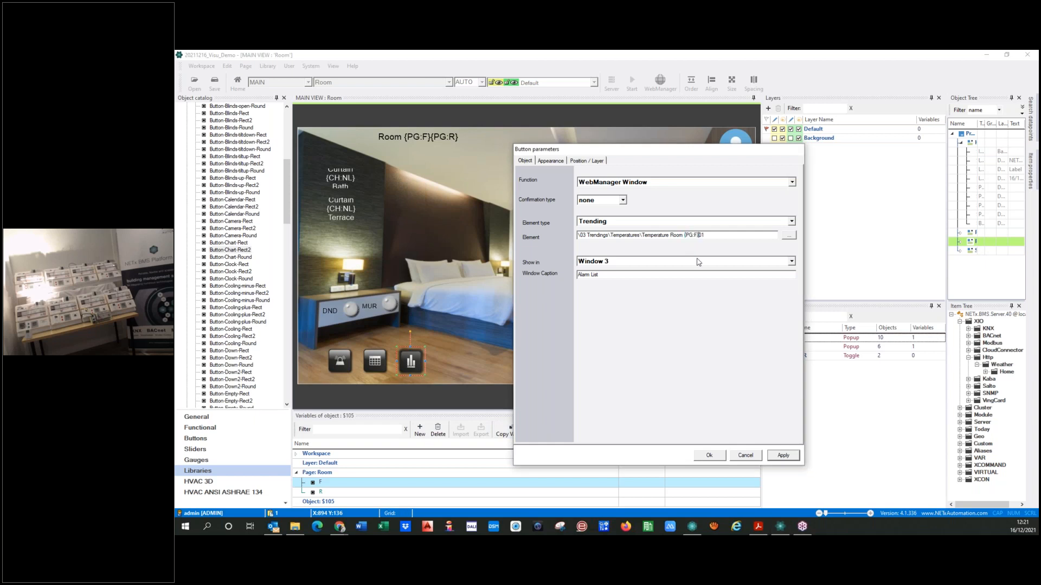
left_click(307, 492)
left_click(714, 237)
key("BackSpace")
key("BackSpace")
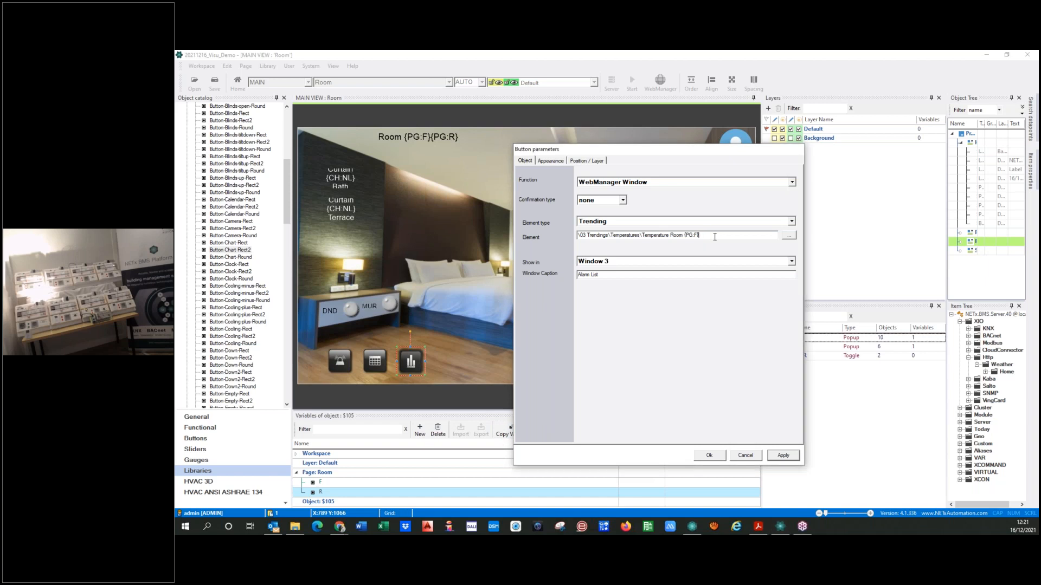
key("ctrl+v")
Set the chart button's window caption to Temperature and apply the parameters
left_click(792, 262)
left_click(793, 264)
key("Tab")
type("T")
left_click(778, 456)
Set the calendar button's window caption to Calendars and apply it
left_click(379, 363)
left_click(593, 317)
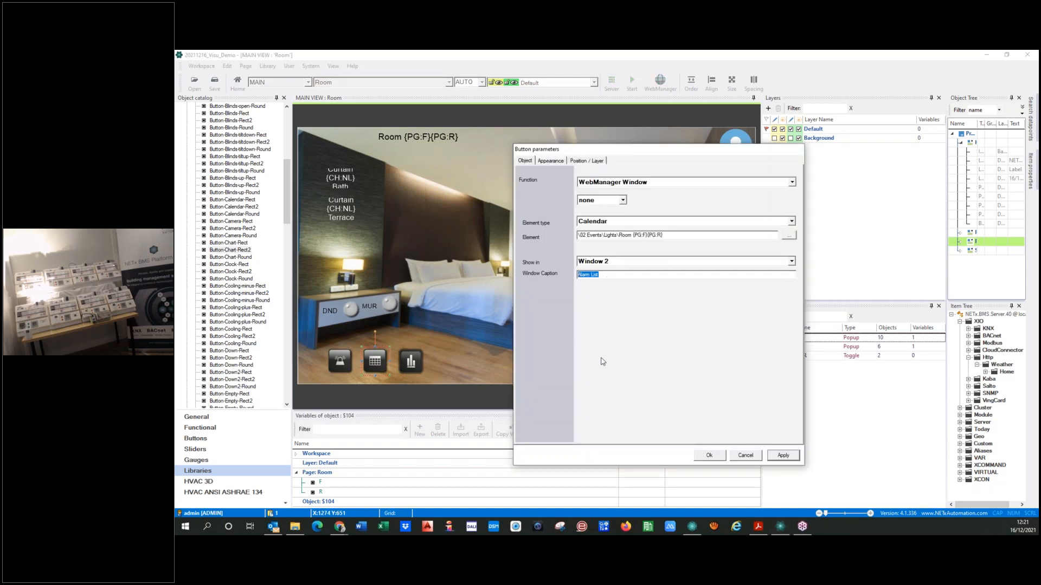
type("Calendars")
left_click(782, 457)
Set the alarm button's window caption to Alarm List Room and accept the button parameters
left_click(333, 367)
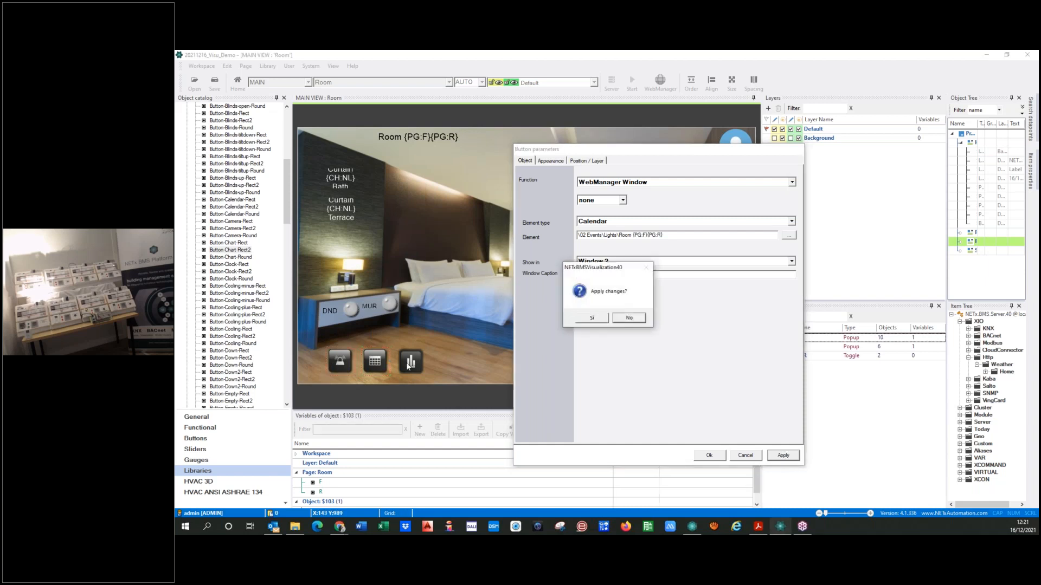
left_click(591, 318)
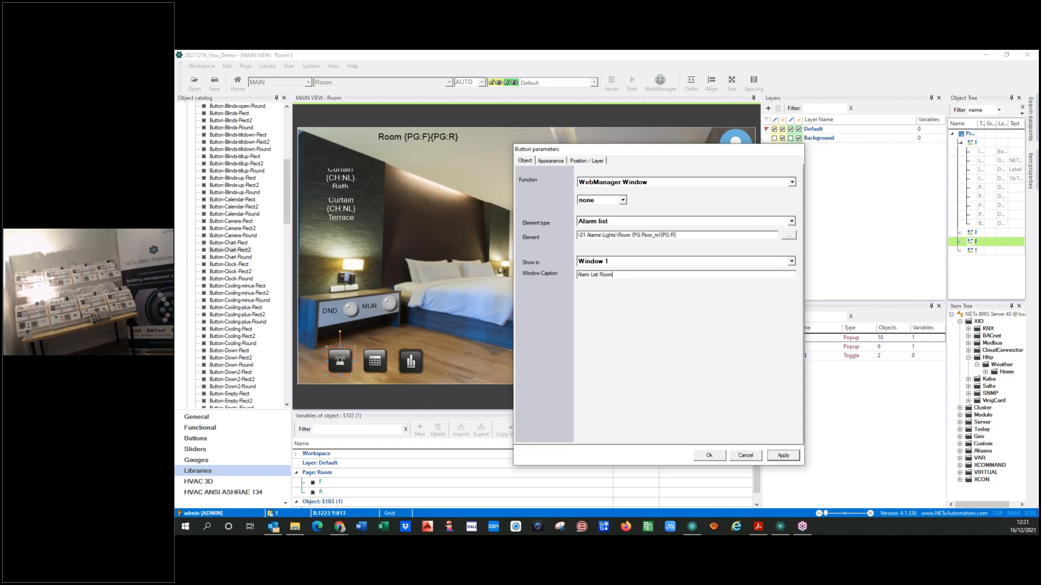
left_click(706, 457)
left_click(561, 363)
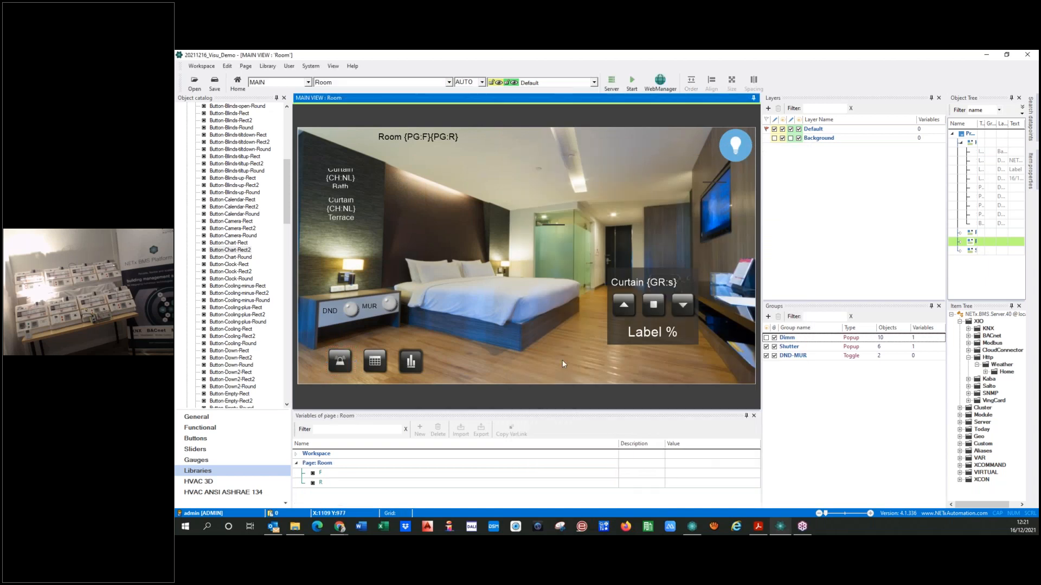
Open the Home page and start the visualization from it
left_click(378, 86)
left_click(379, 96)
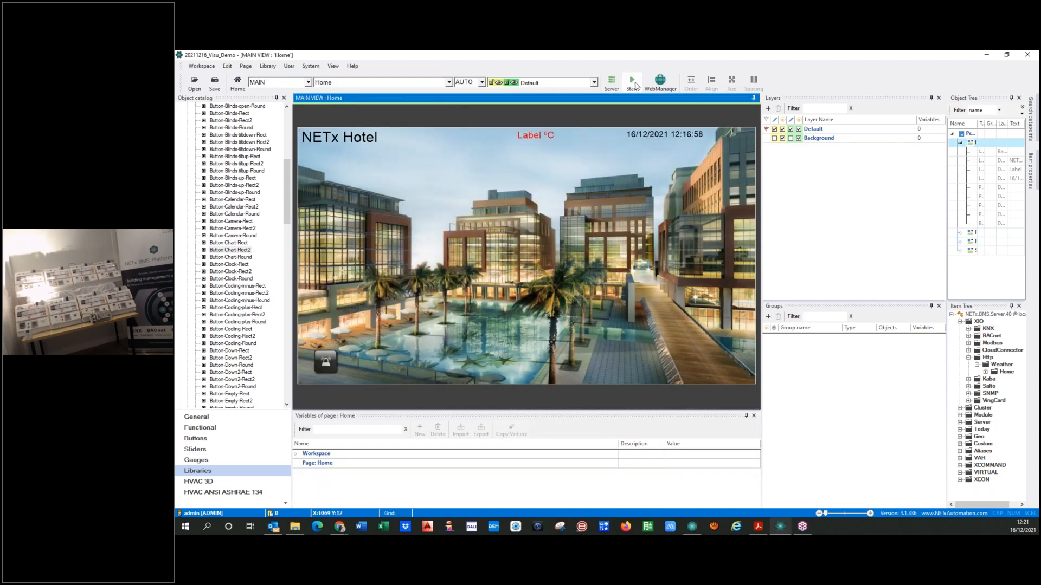
left_click(631, 82)
left_click(589, 327)
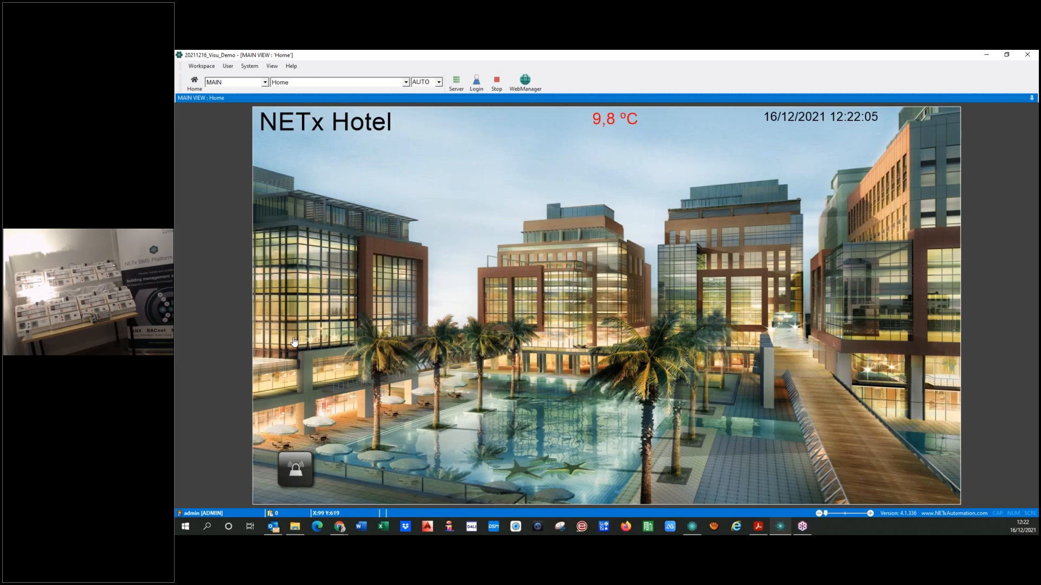
Open Floor 01 and Room 0101 in the running visualization and show the room's alarm list
left_click(292, 338)
left_click(492, 306)
left_click(654, 487)
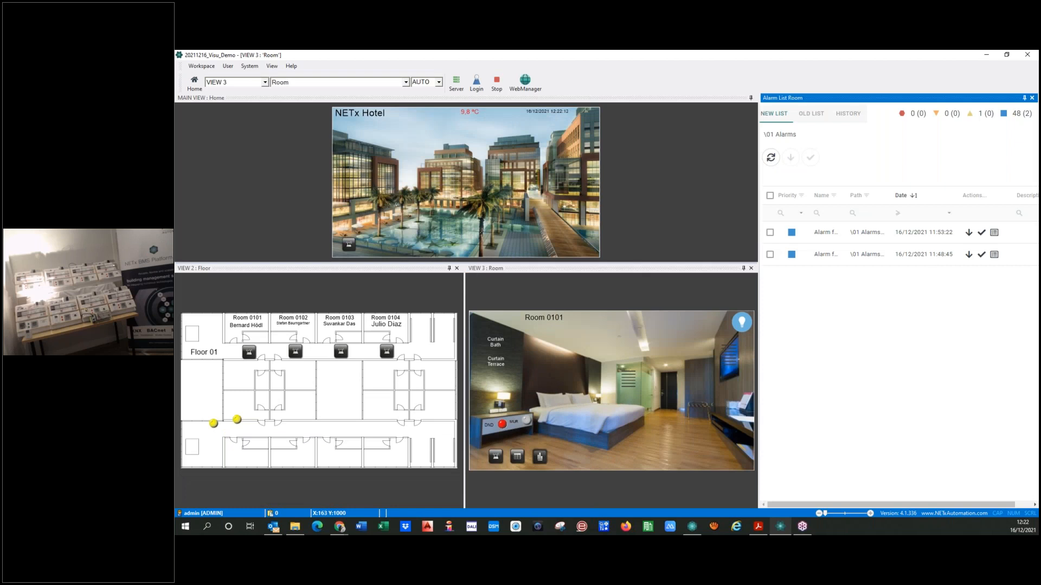
left_click(495, 458)
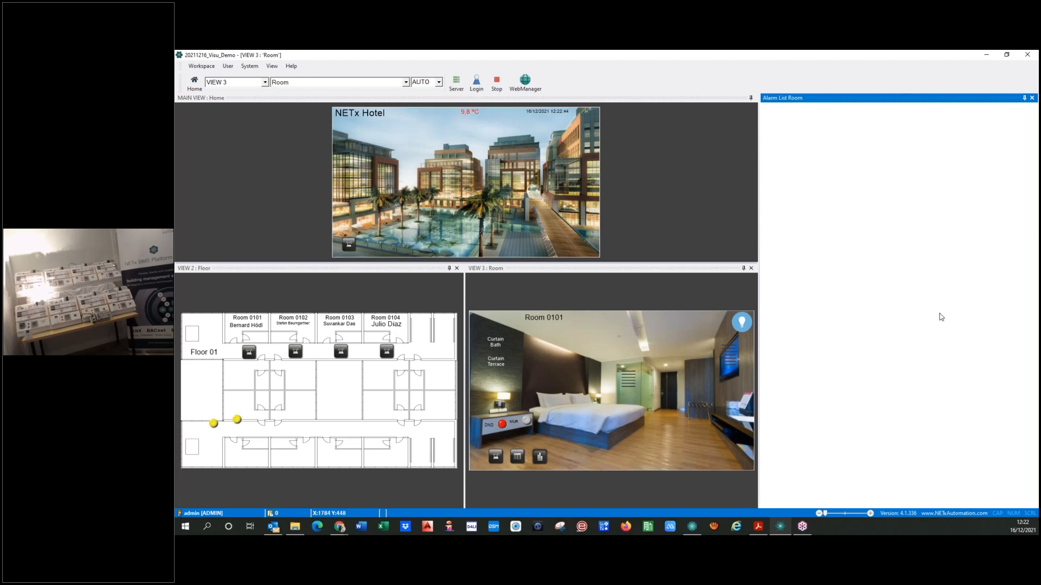
Show the calendar for Room 0101 in Agenda view and widen its window to read the schedules
left_click(518, 457)
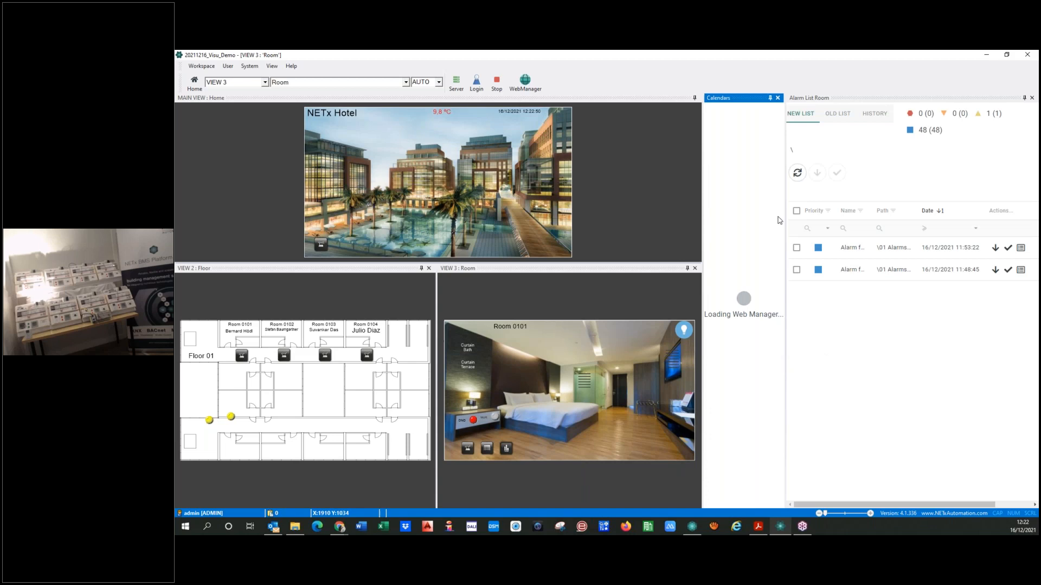
left_click_drag(787, 215, 849, 230)
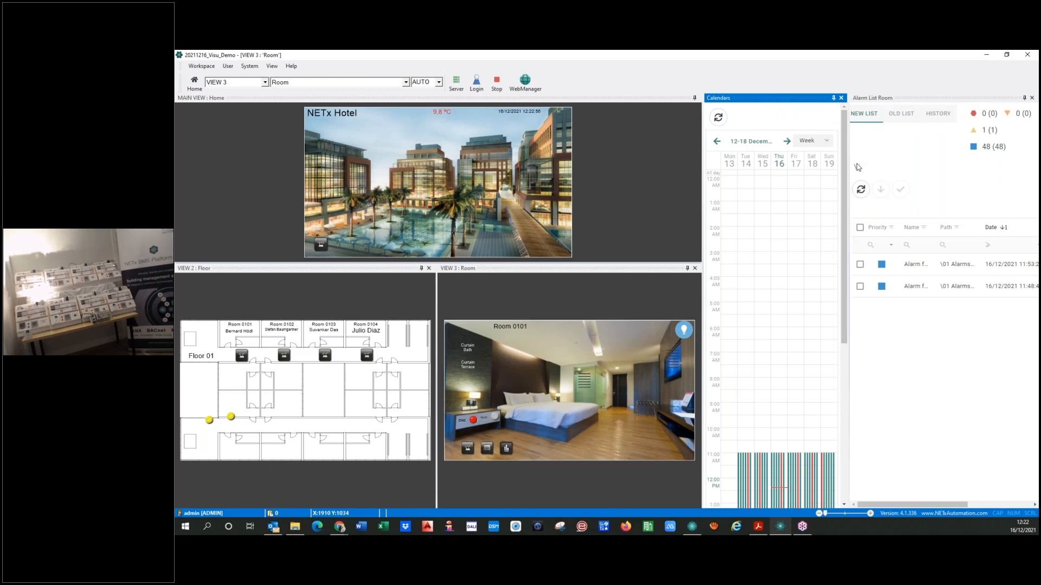
left_click(827, 142)
left_click(809, 206)
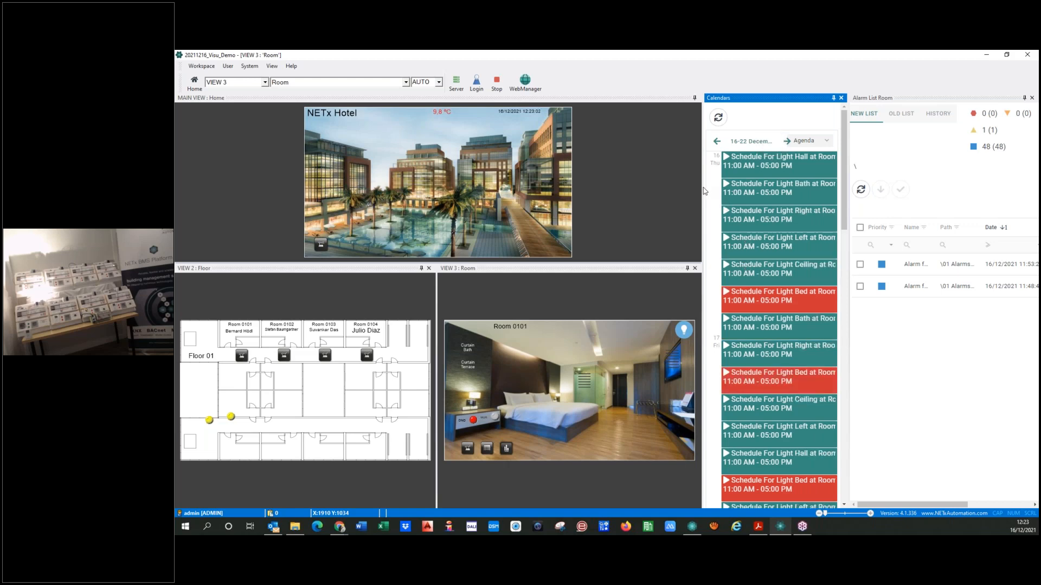
left_click_drag(849, 216, 934, 216)
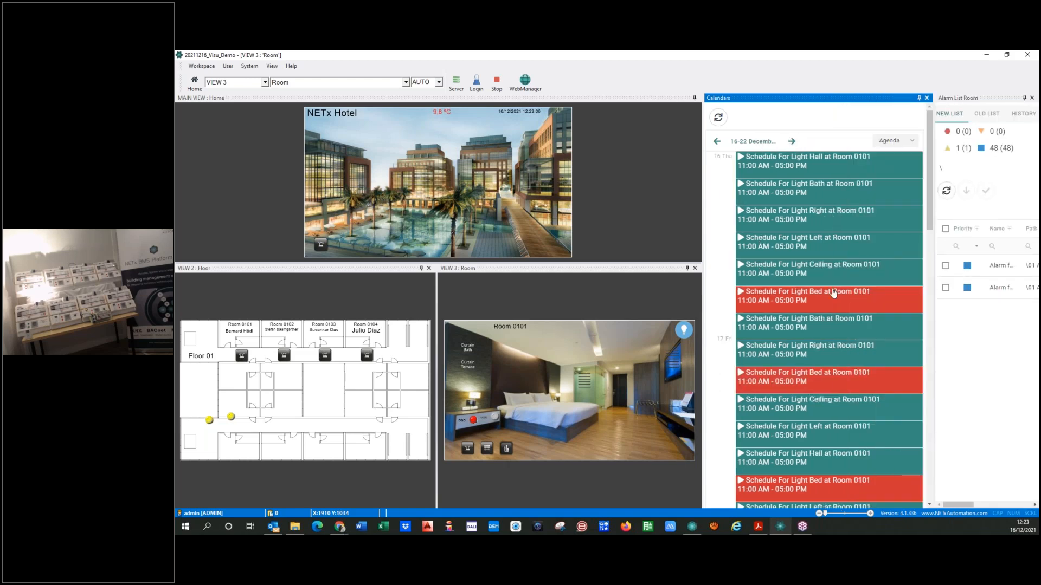
Show the temperature trend for Room 0101 in an enlarged floating window and turn on aggregation
left_click(505, 449)
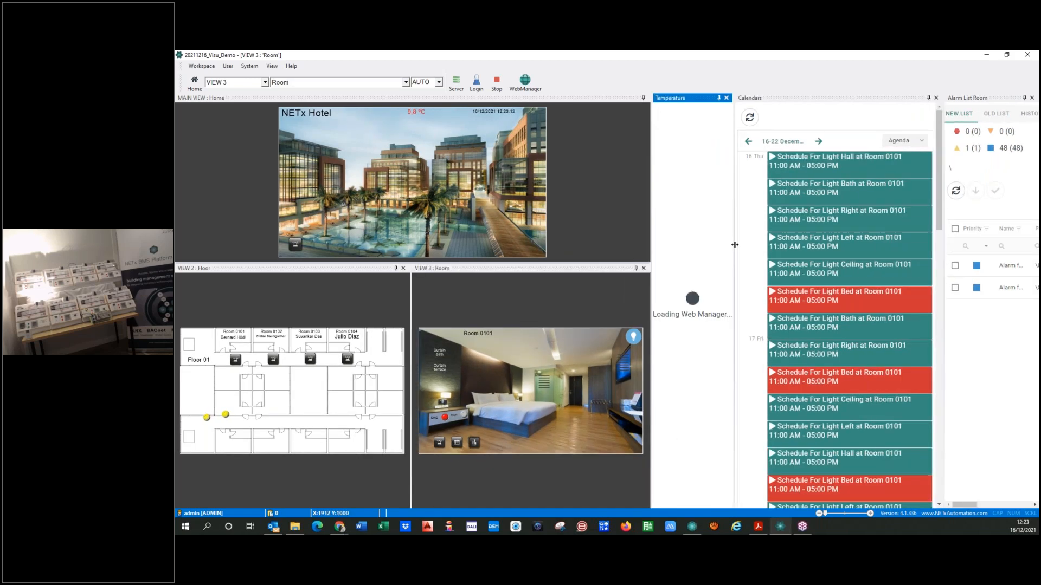
left_click_drag(611, 207, 612, 208)
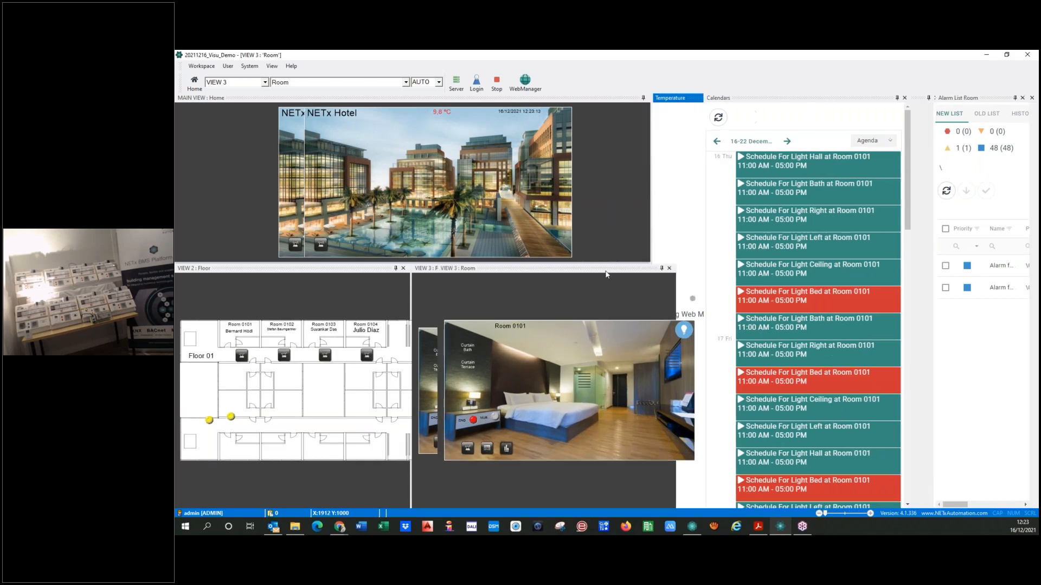
left_click_drag(649, 263, 974, 485)
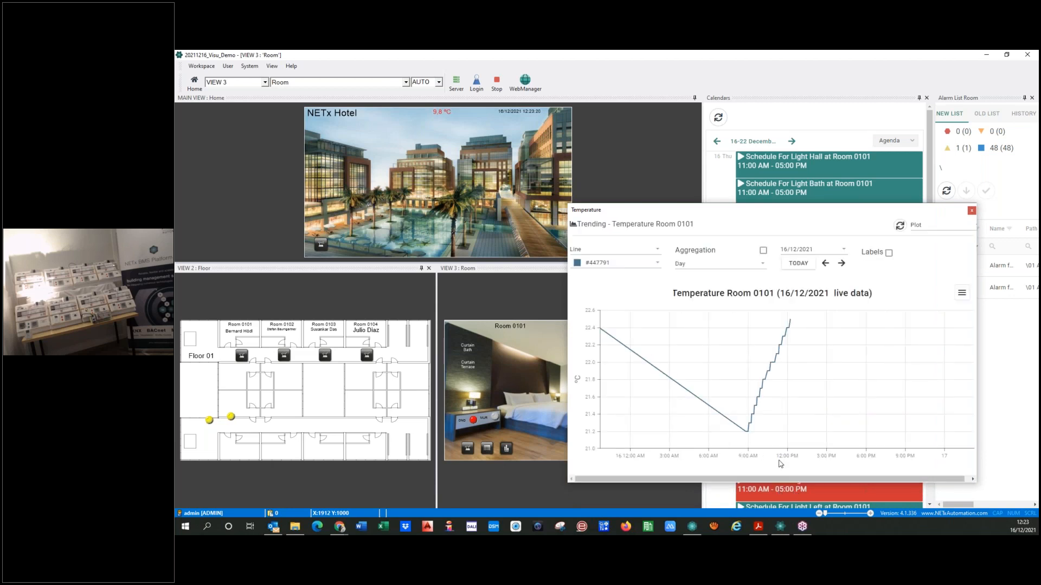
left_click(763, 251)
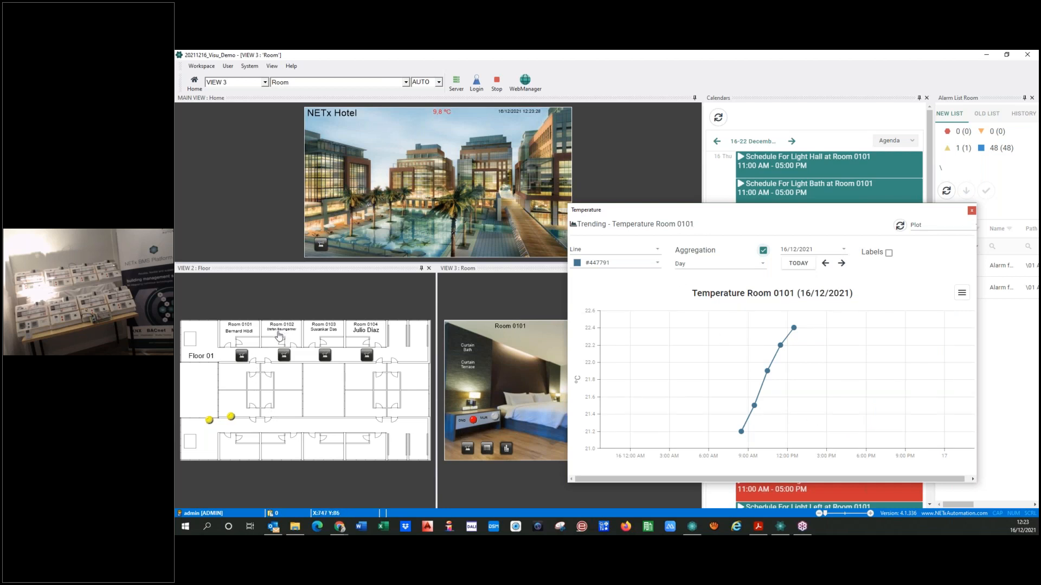
Switch to Room 0104, view its temperature trend, and close the chart window
left_click(364, 332)
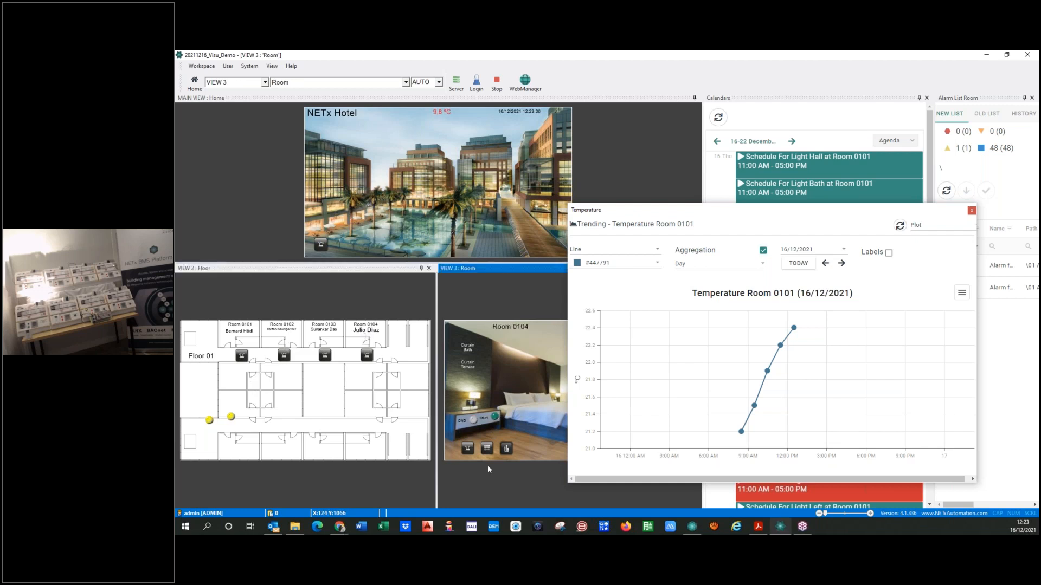
left_click(506, 449)
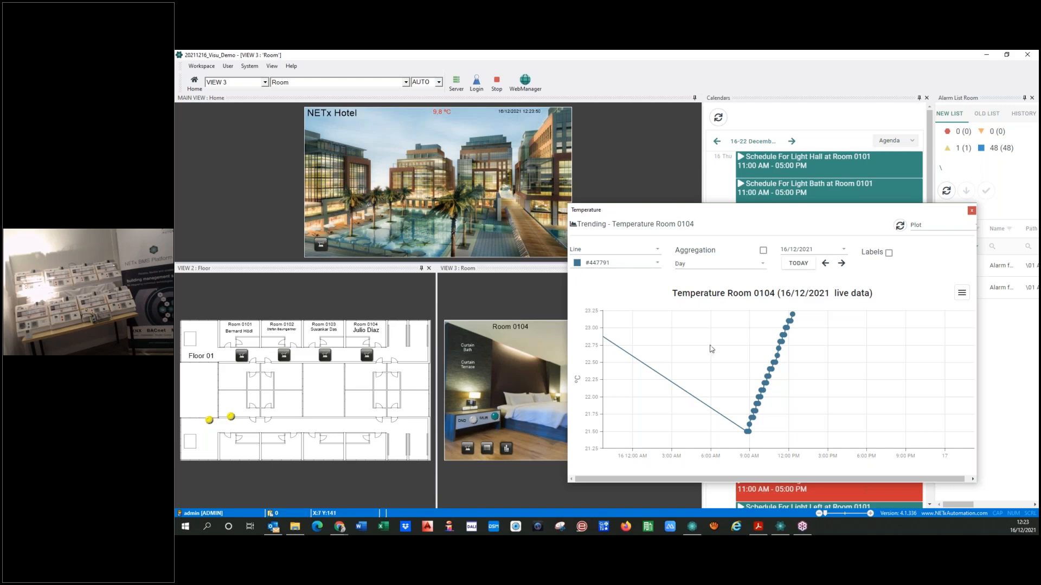
left_click(972, 212)
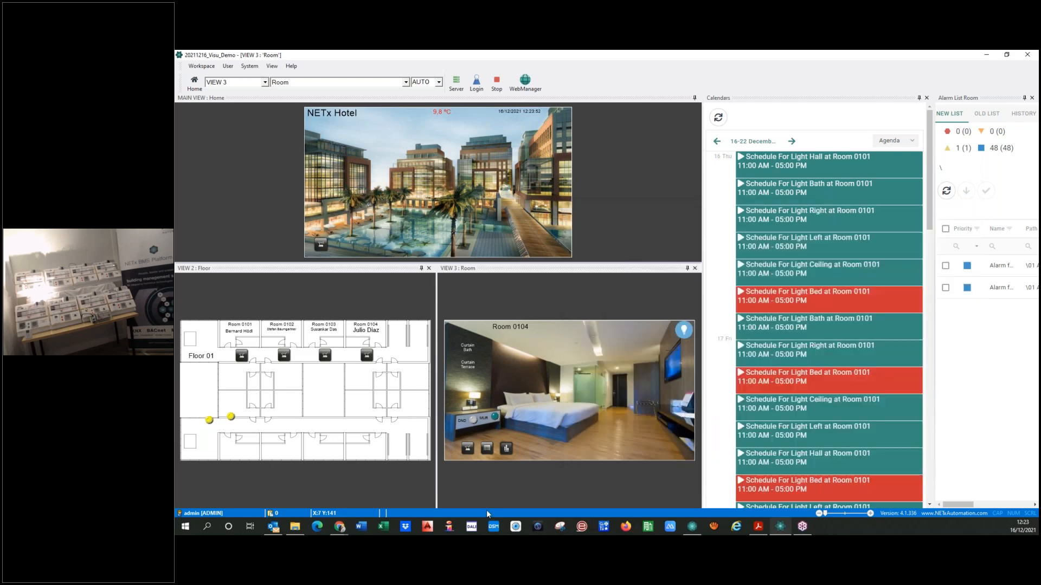
Show the calendar for Room 0104, close the alarm list window, and switch the calendar to Agenda view
left_click(487, 449)
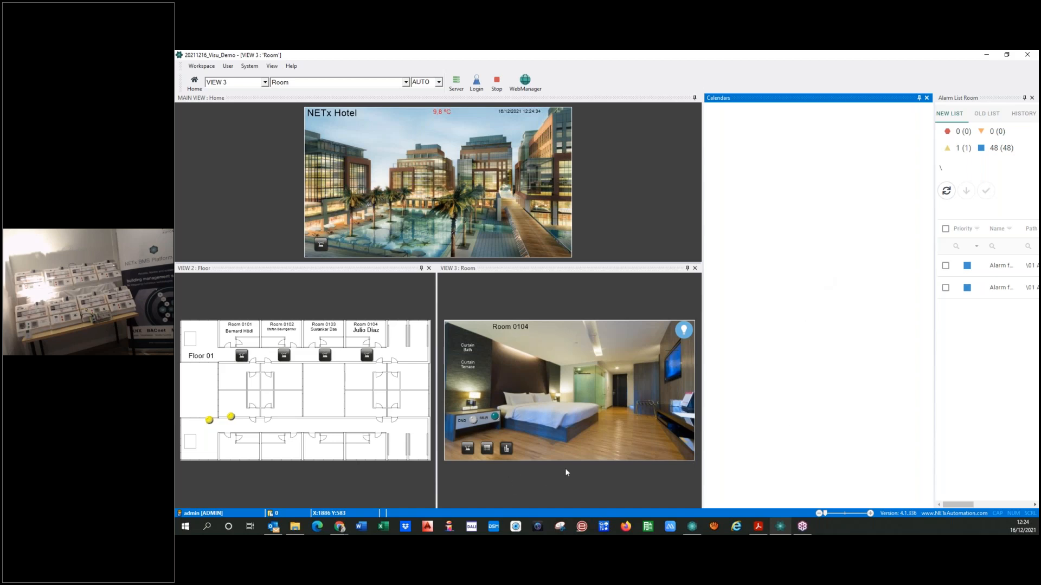
left_click(968, 379)
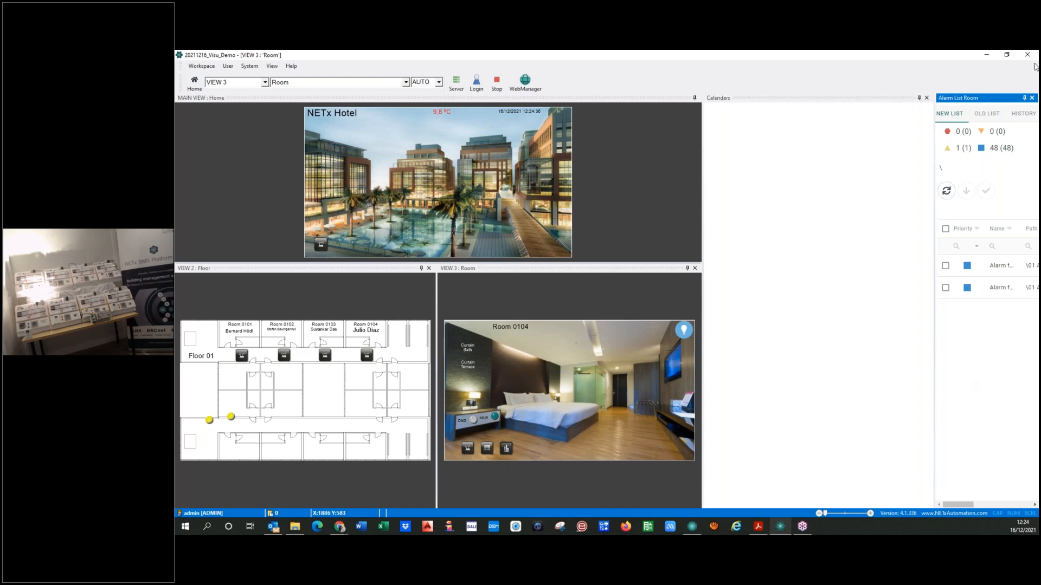
left_click(1031, 98)
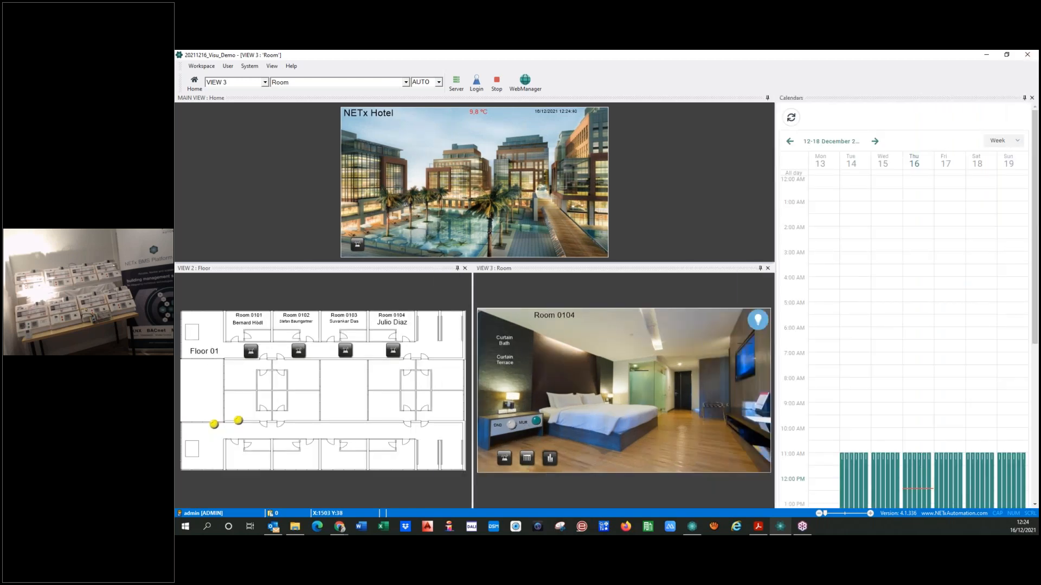
left_click(1019, 142)
left_click(1019, 142)
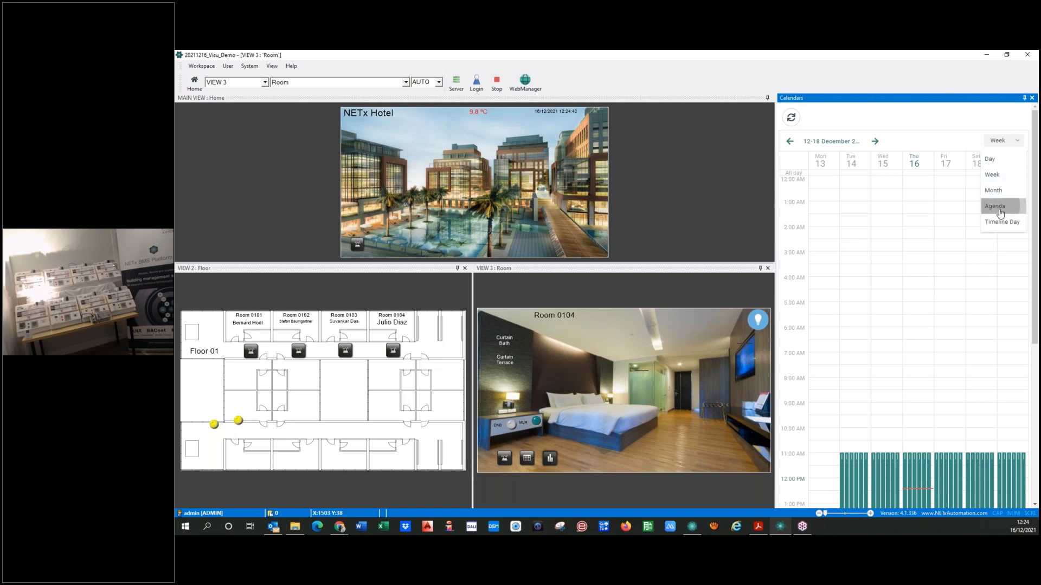
left_click(1000, 213)
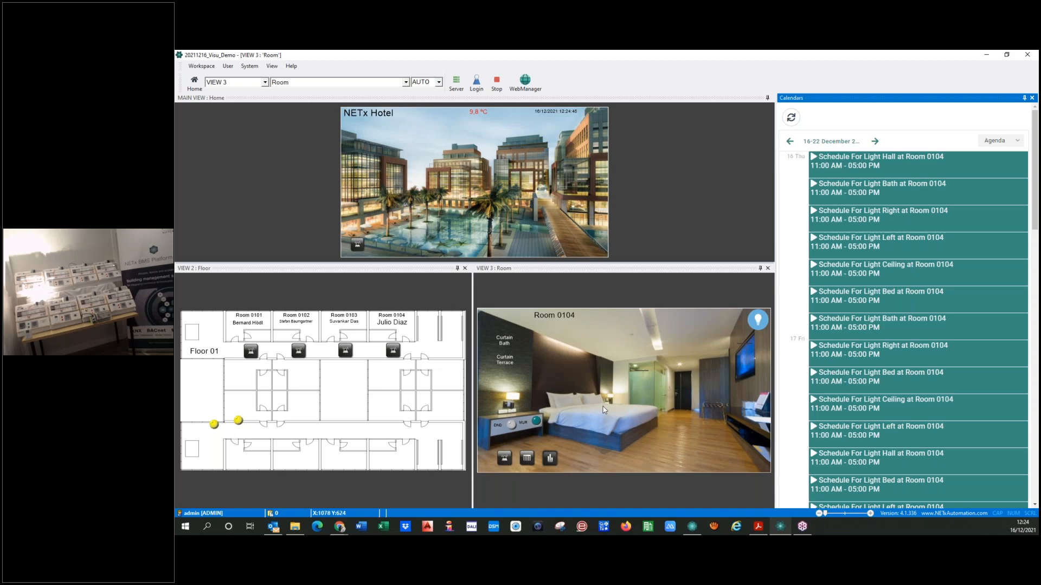
Stop the running visualization and open the Room page for editing
left_click(497, 83)
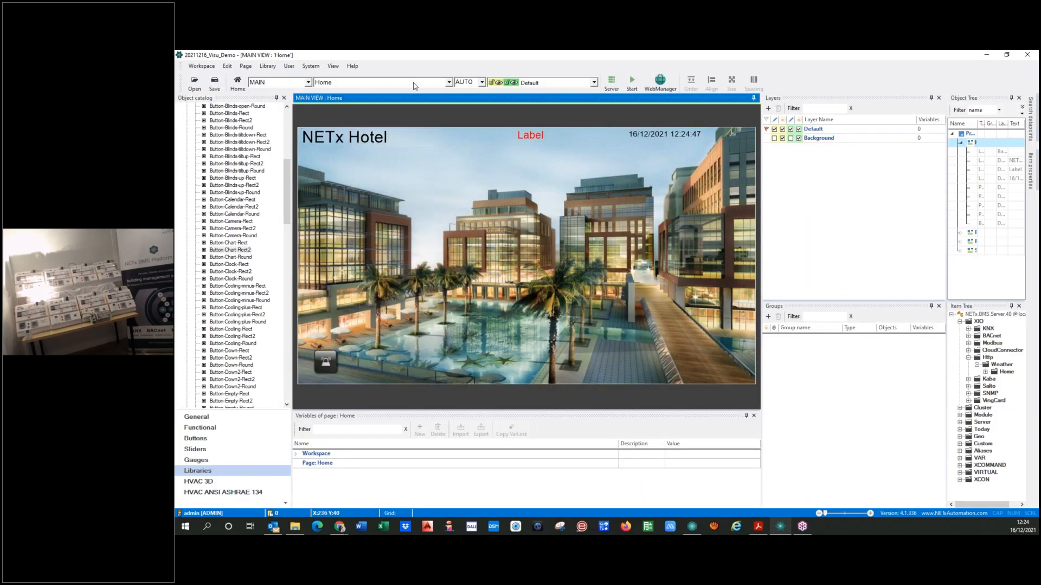
left_click(449, 82)
left_click(329, 108)
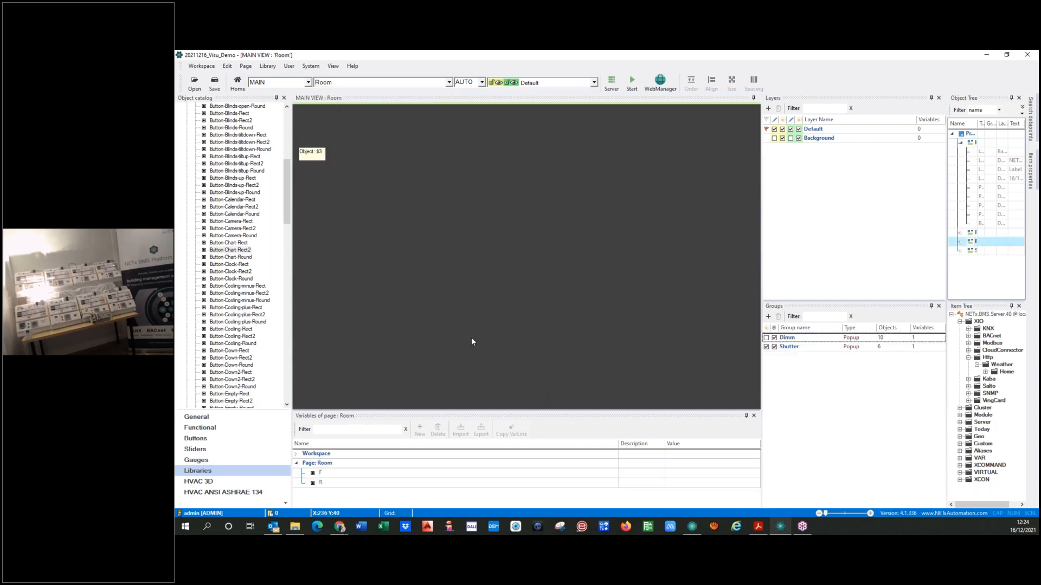
Correct the floor variable in the alarm button's element path so the path reads \01 Alarms\Lights\Room {PG:F}{PG:R}
double_click(340, 360)
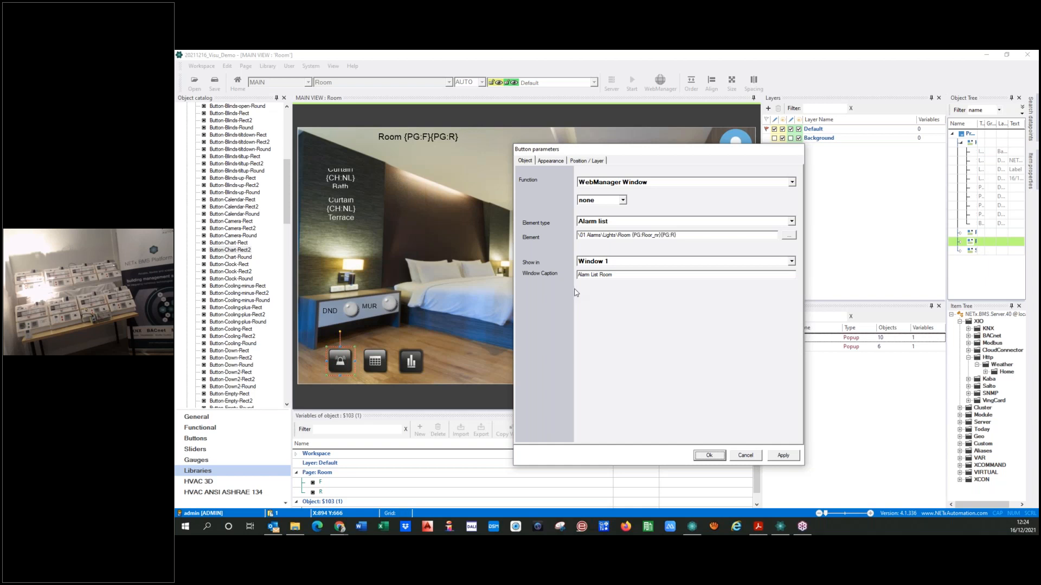
left_click(647, 237)
key("Delete")
key("Delete")
key("Delete")
key("Delete")
key("Delete")
key("Delete")
key("Delete")
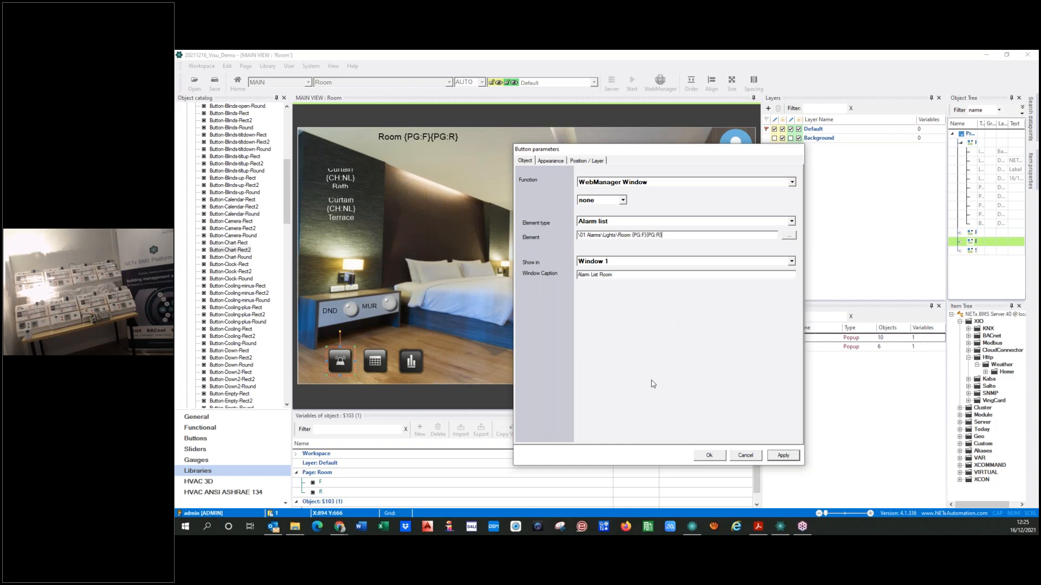
Confirm the alarm button's parameters, save the workspace, and transfer it to the server
left_click(707, 457)
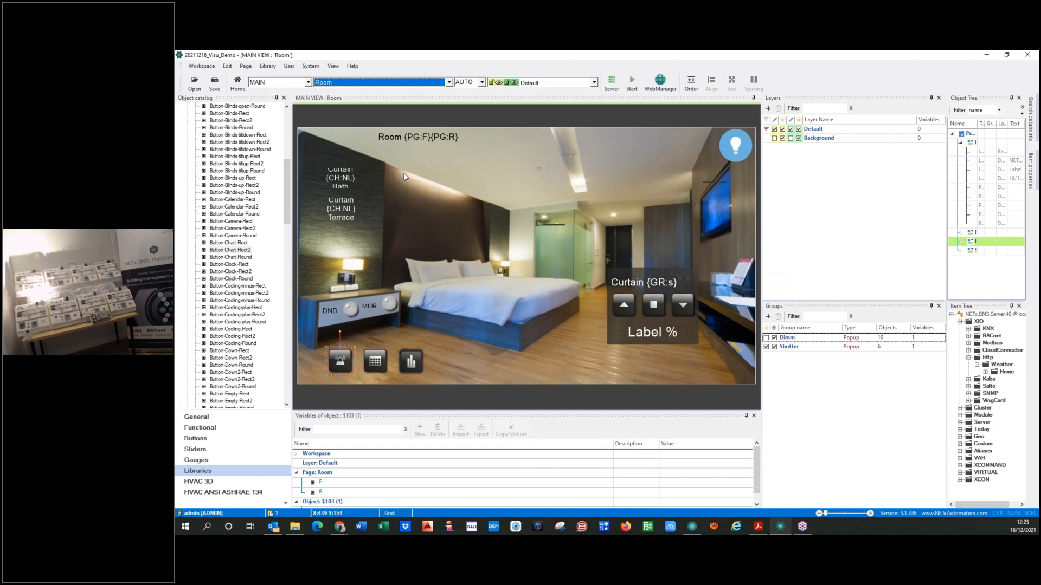
left_click(483, 309)
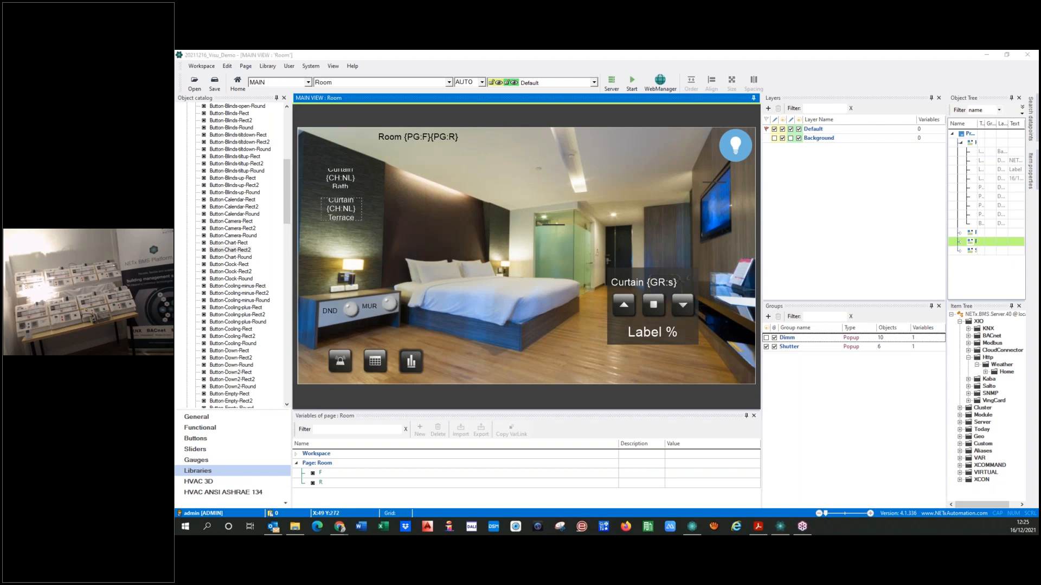
left_click(215, 84)
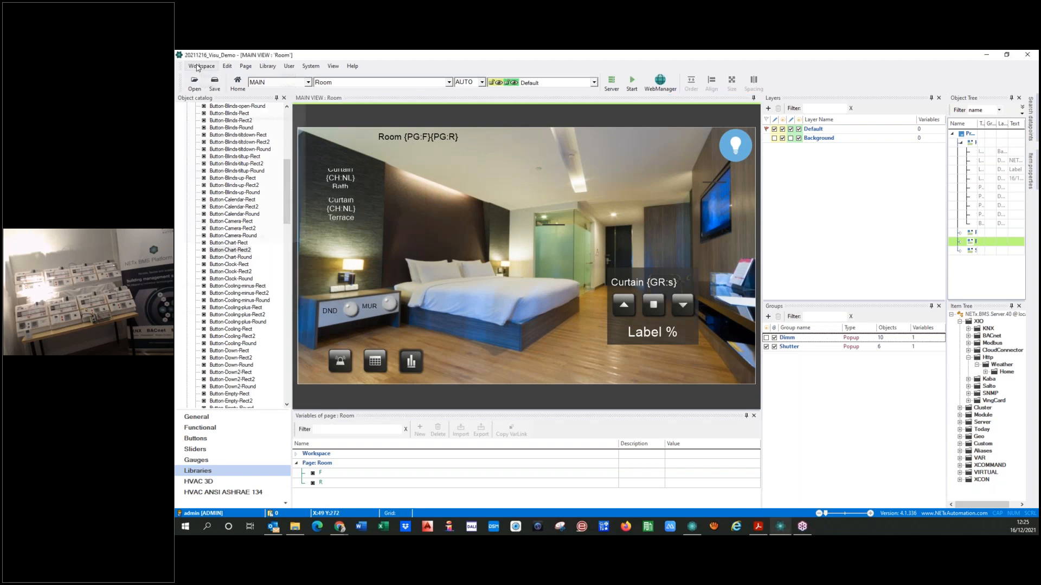
left_click(202, 66)
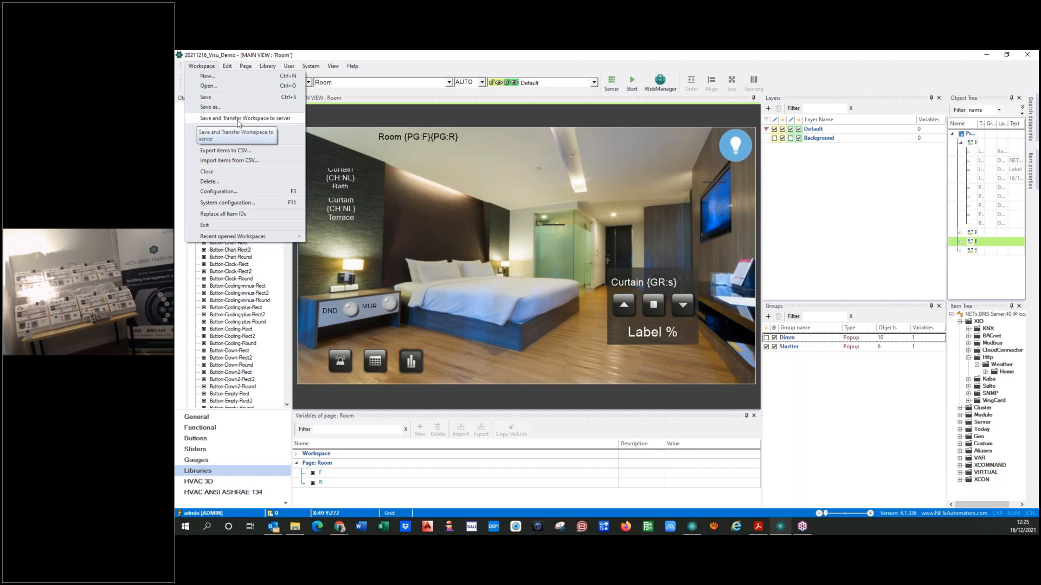
left_click(255, 120)
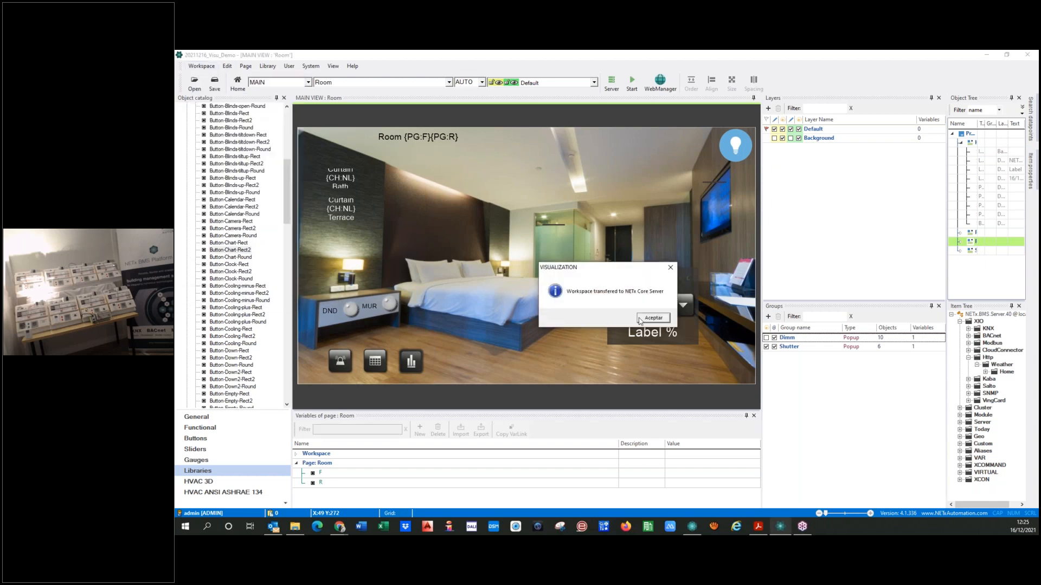
left_click(653, 318)
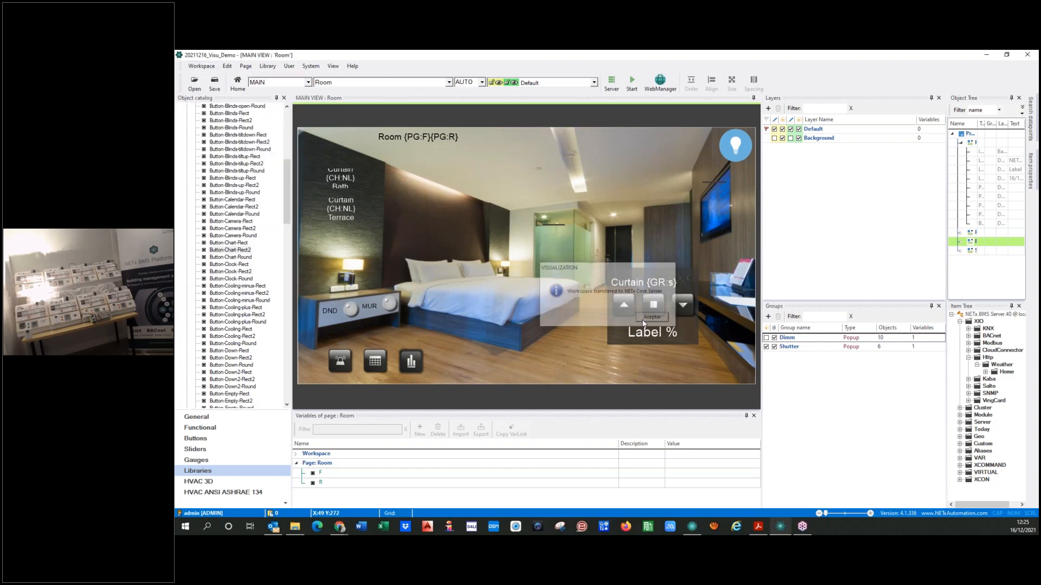
Launch WebManager from Core Server Studio and deploy the 20211216_Visu_Demo project in Visualization Management
left_click(989, 56)
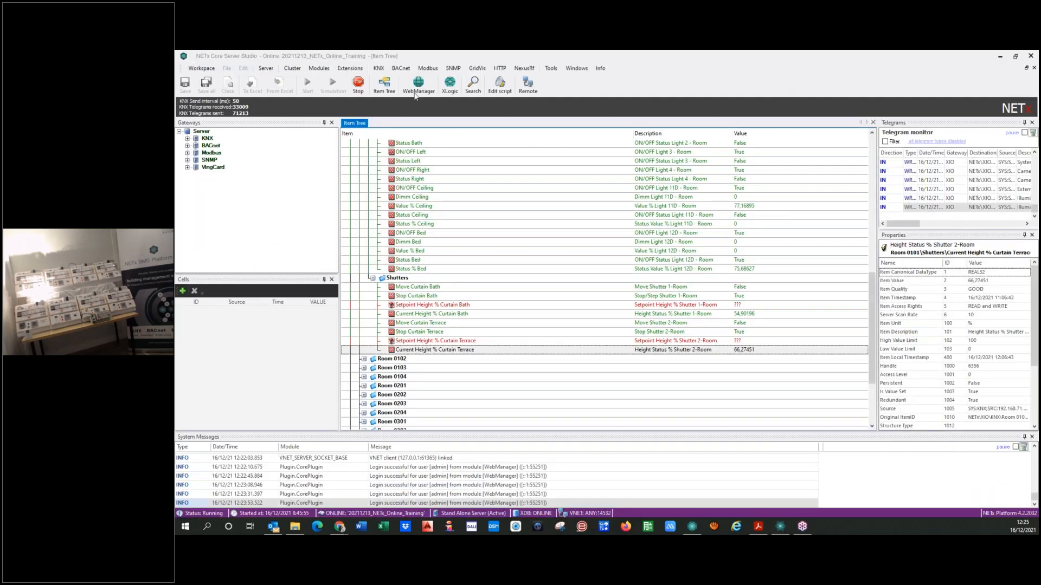
left_click(417, 84)
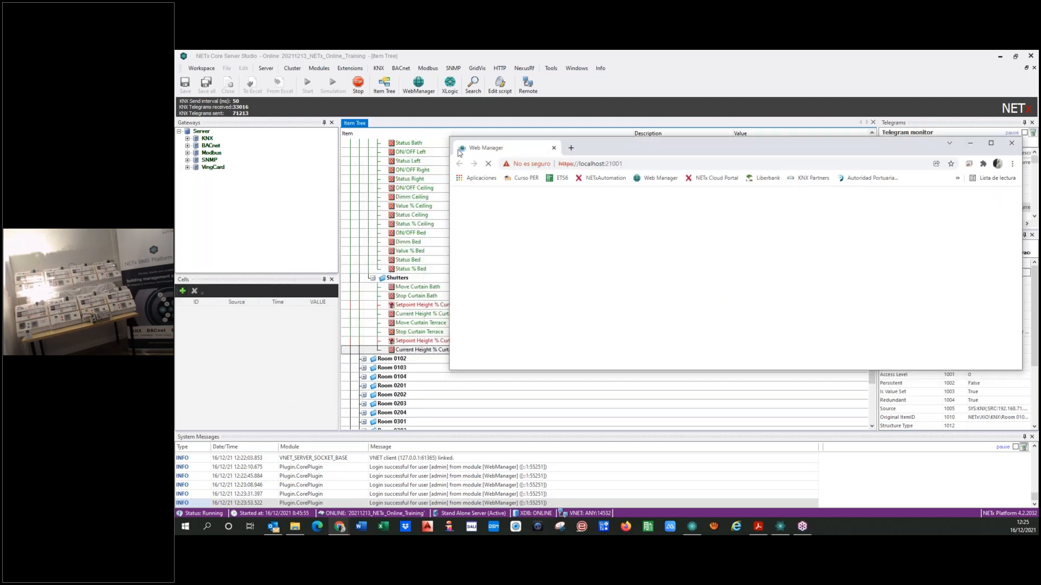
left_click(815, 145)
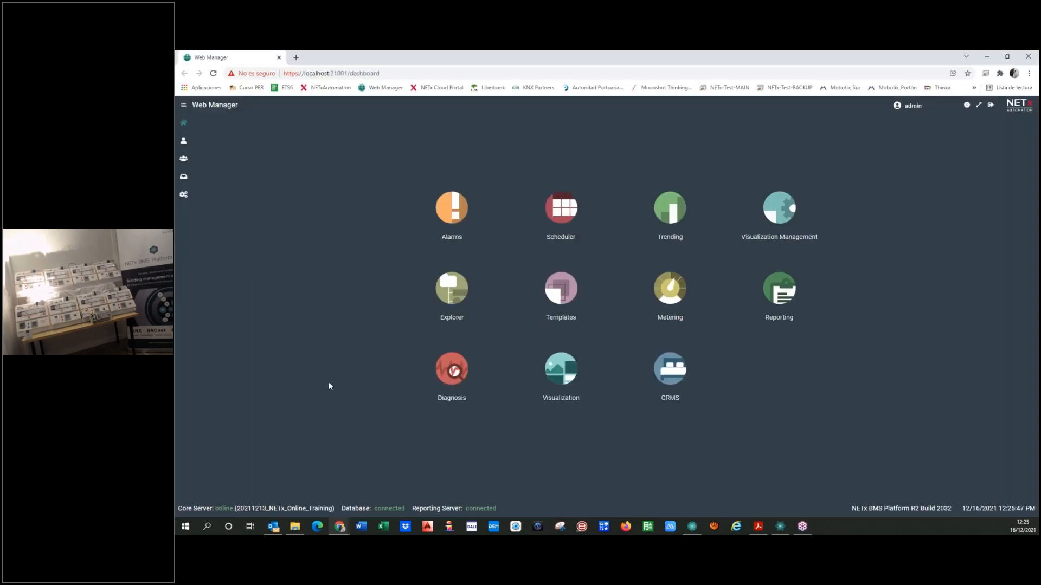
left_click(779, 205)
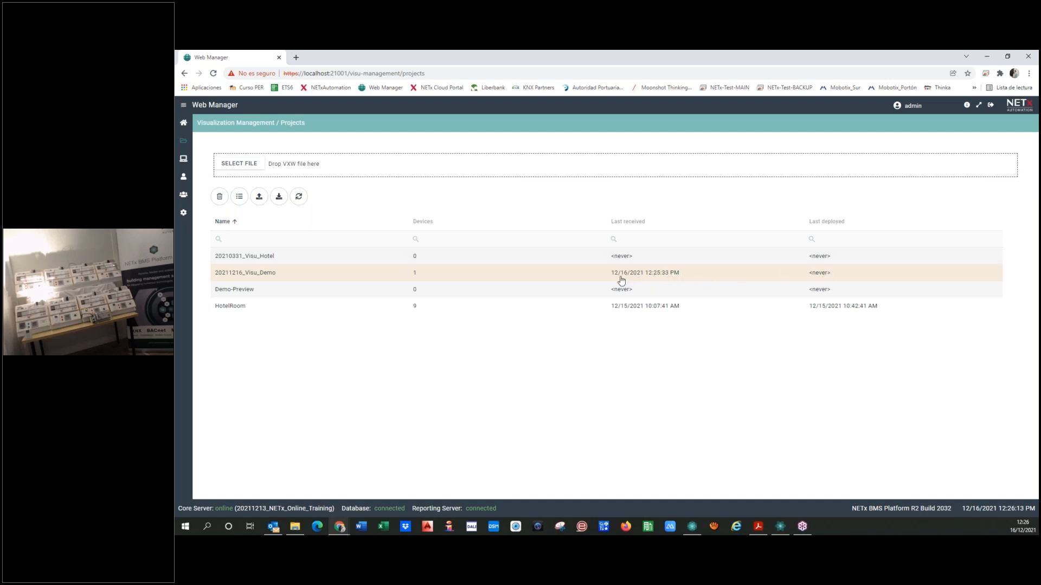
left_click(259, 200)
left_click(298, 196)
Add a visualization device named Web, assign it to the 20211216_Visu_Demo project, and save it
left_click(184, 160)
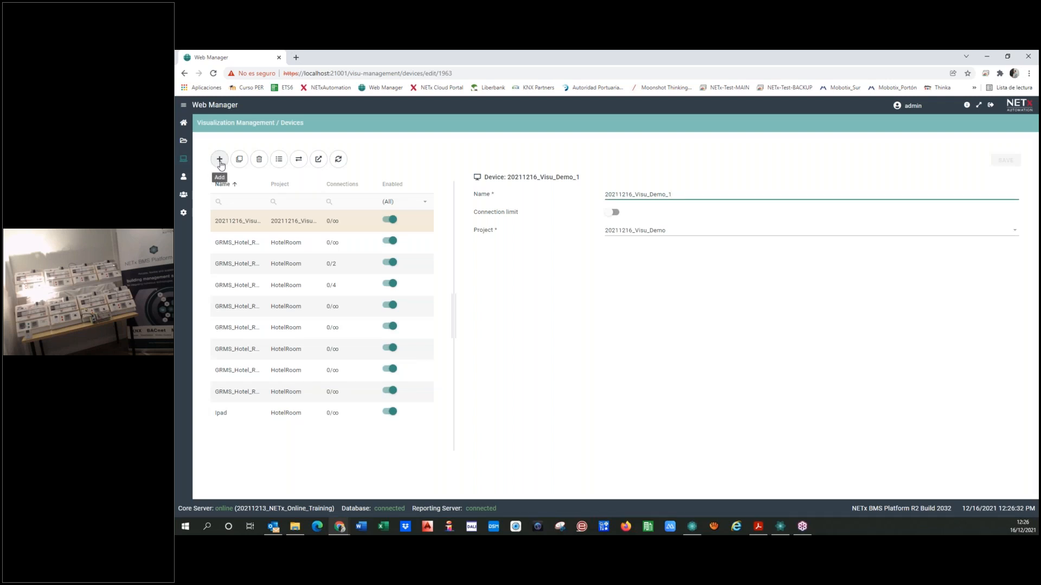
left_click(220, 159)
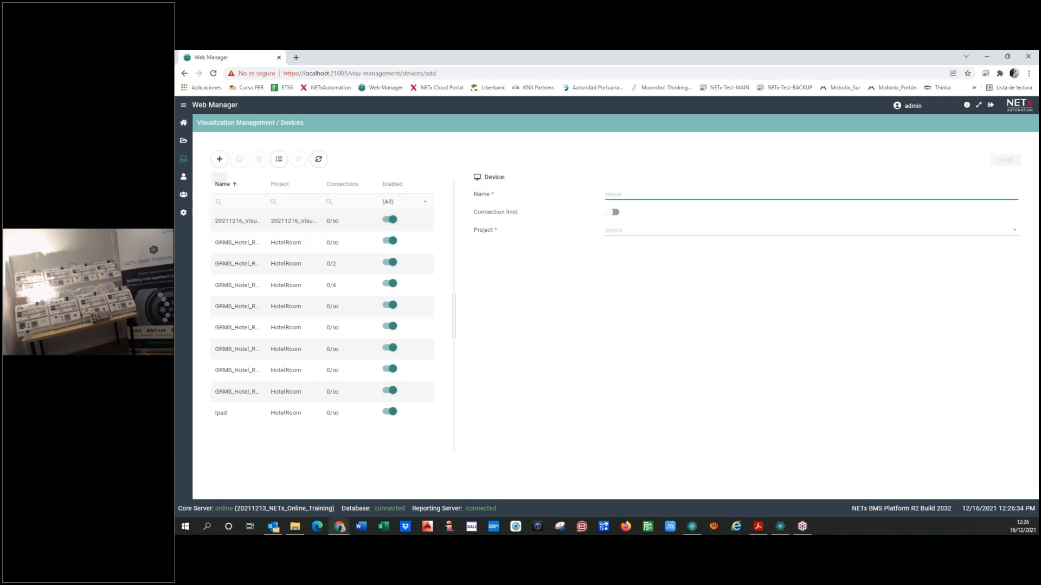
type("Web")
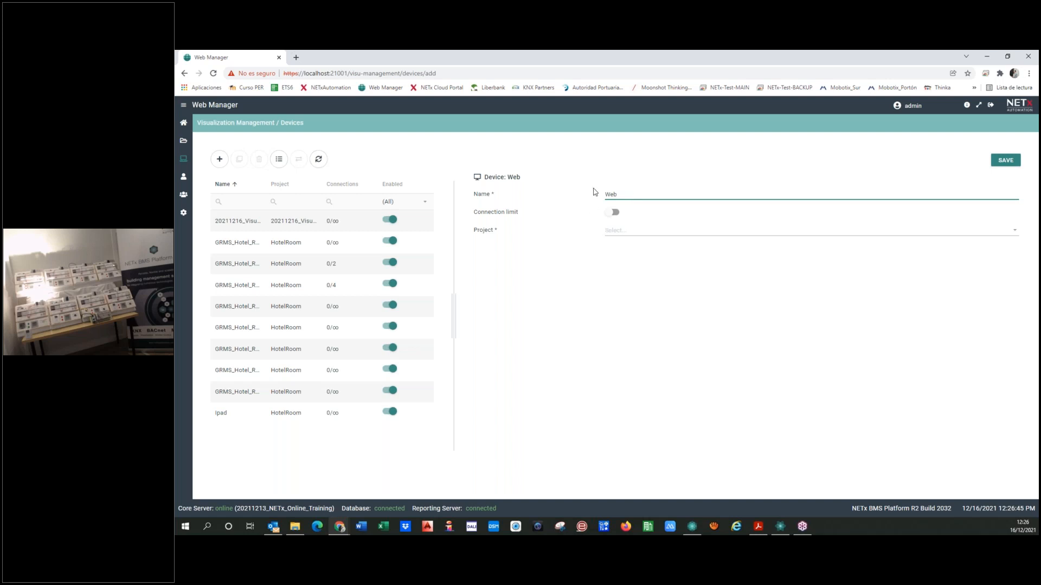
left_click_drag(610, 194, 591, 205)
key("Left")
left_click(1004, 163)
left_click(639, 232)
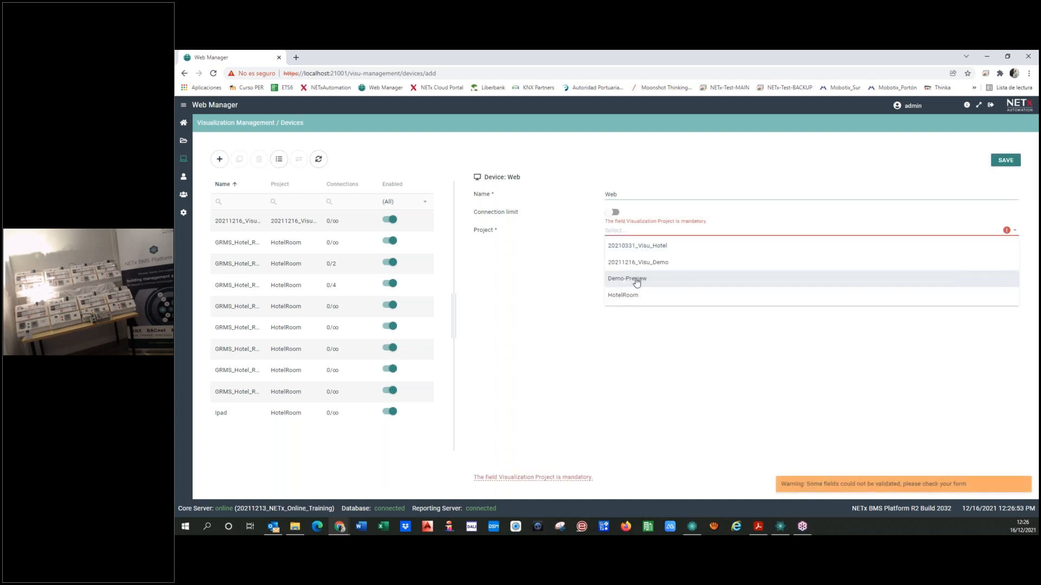
left_click(634, 266)
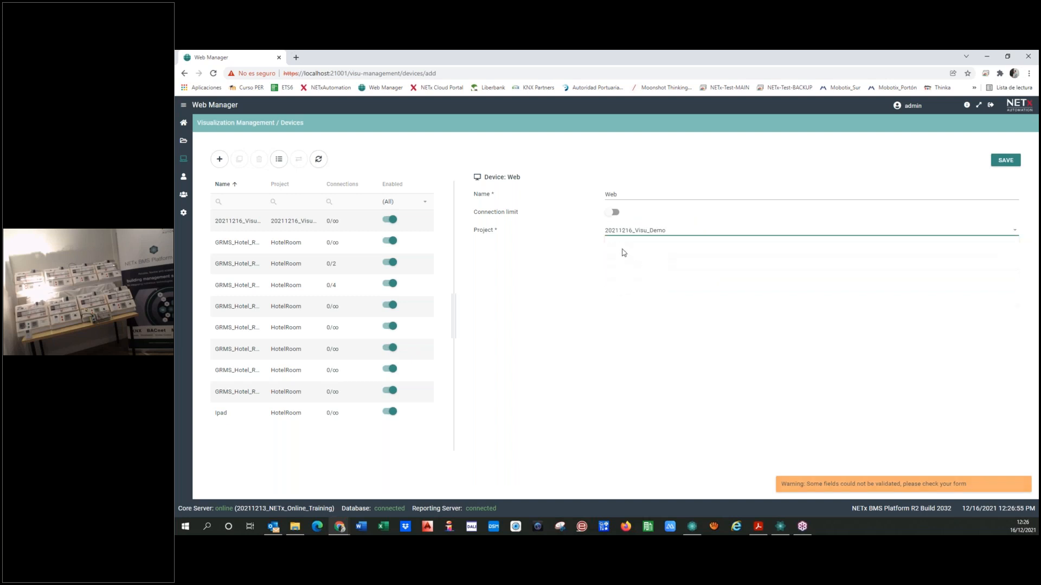
left_click(1012, 162)
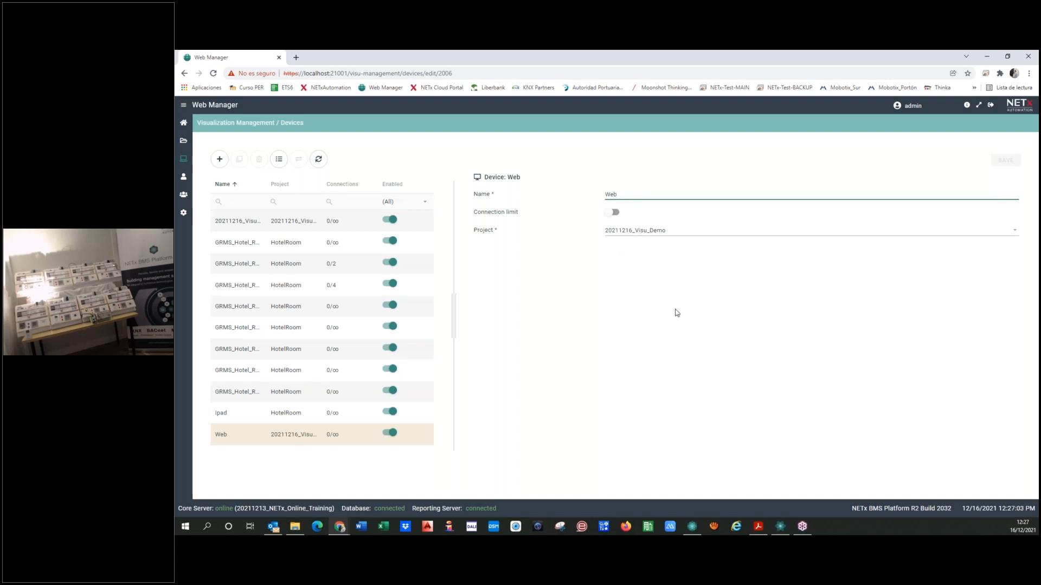
Connect the Web device to the account named User in the visualization user settings and save the assignment
left_click(184, 177)
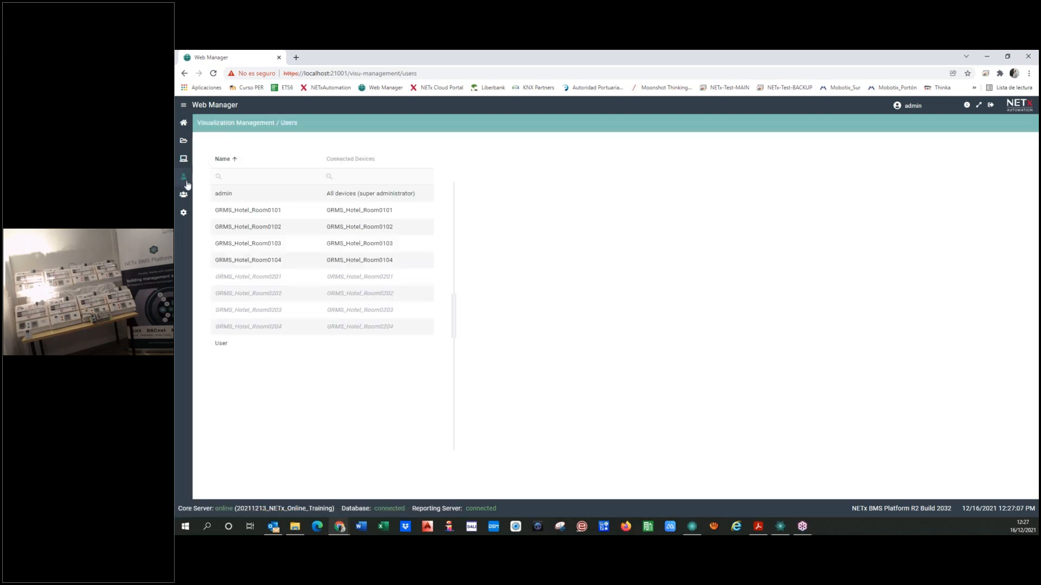
left_click(239, 345)
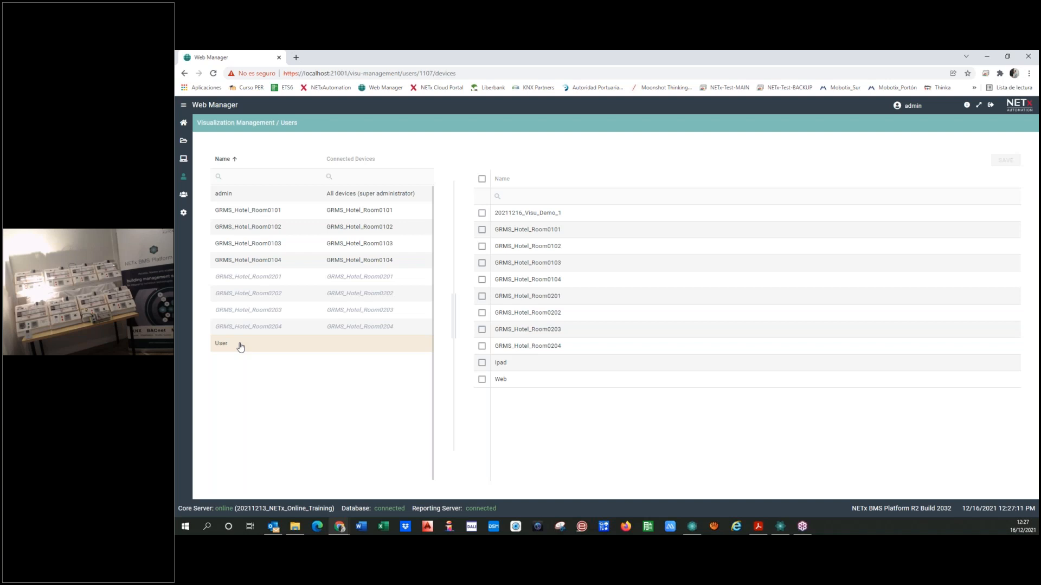
left_click(238, 196)
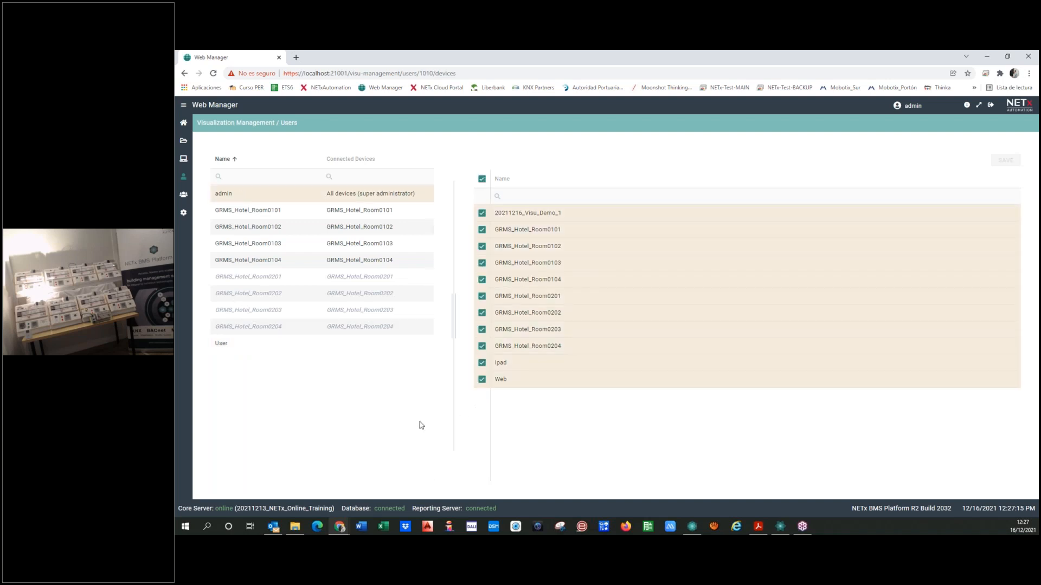
left_click(238, 346)
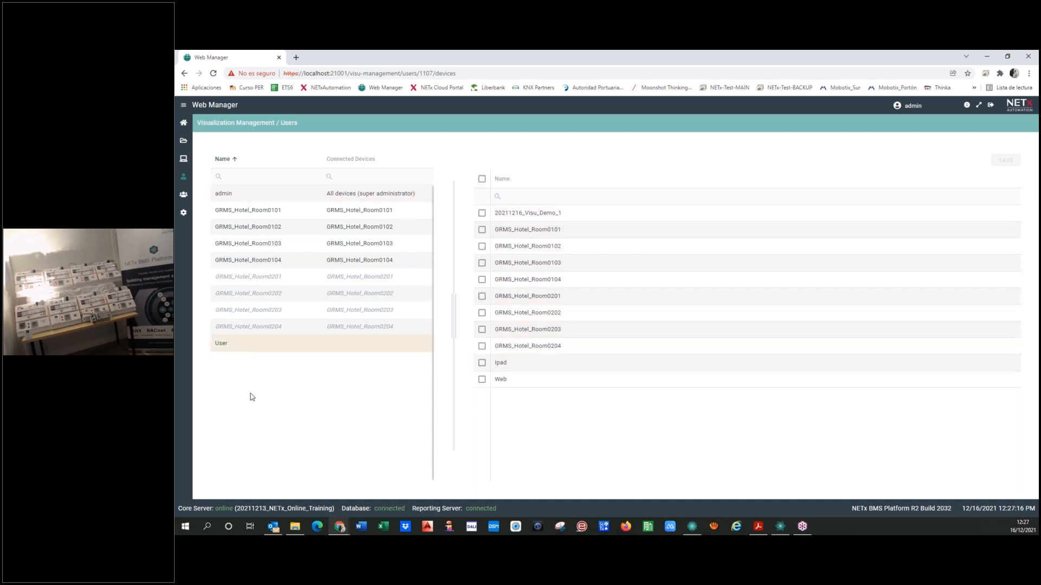
left_click(483, 380)
left_click(1004, 161)
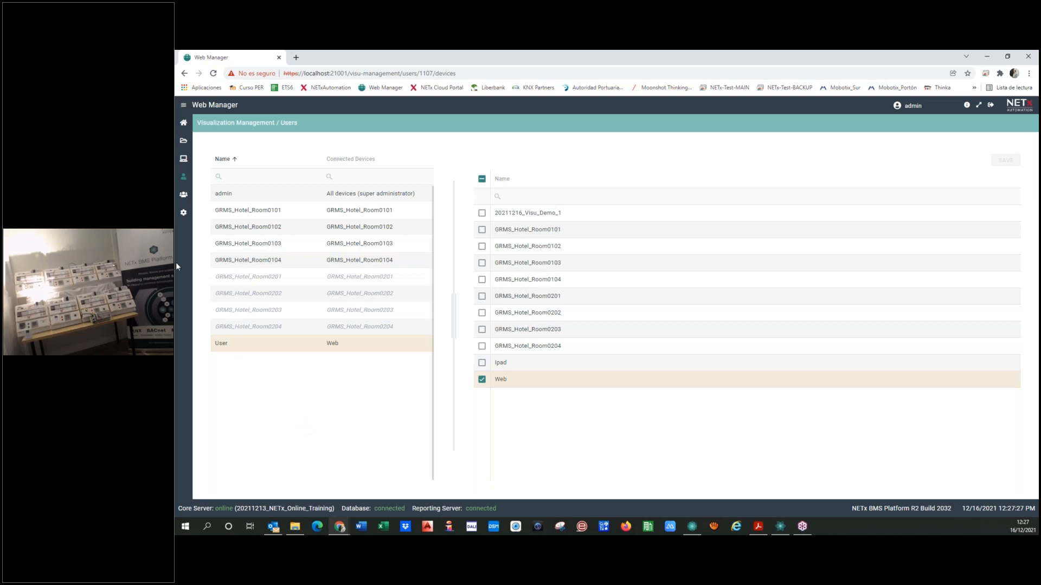
Return to the device list in Visualization Management and open the Web device's settings
left_click(184, 125)
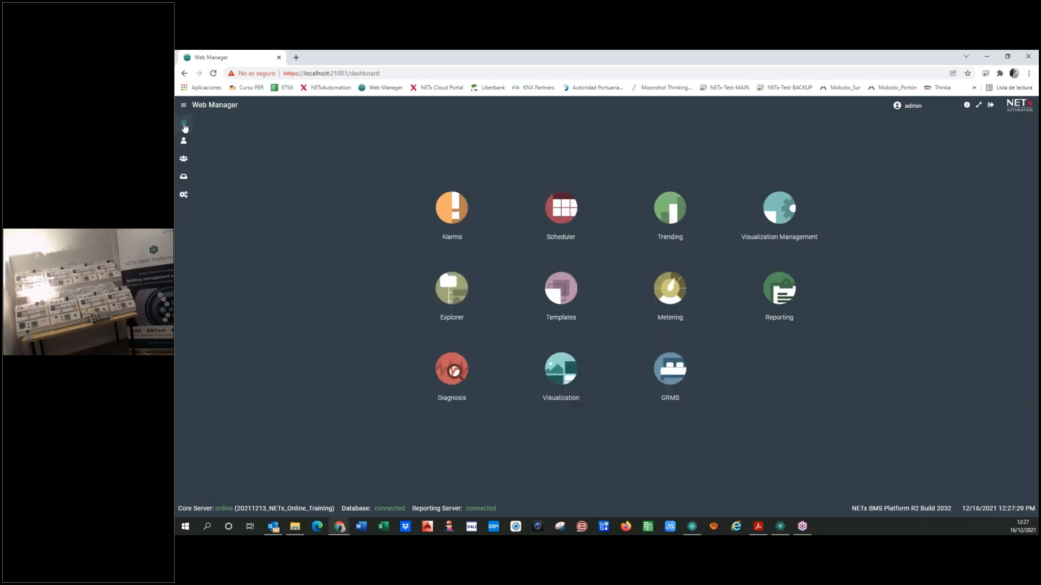
left_click(772, 211)
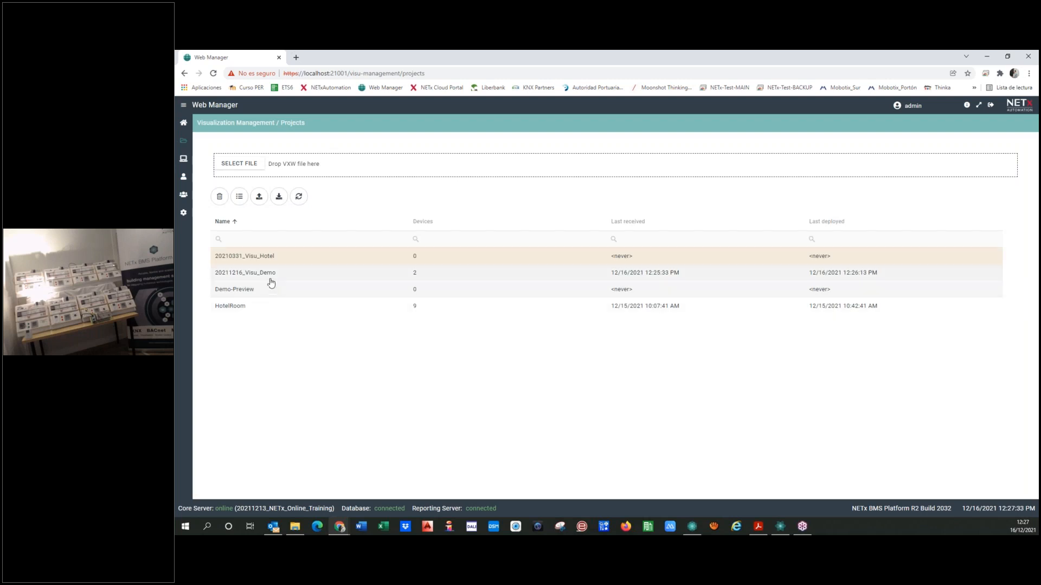
left_click(184, 160)
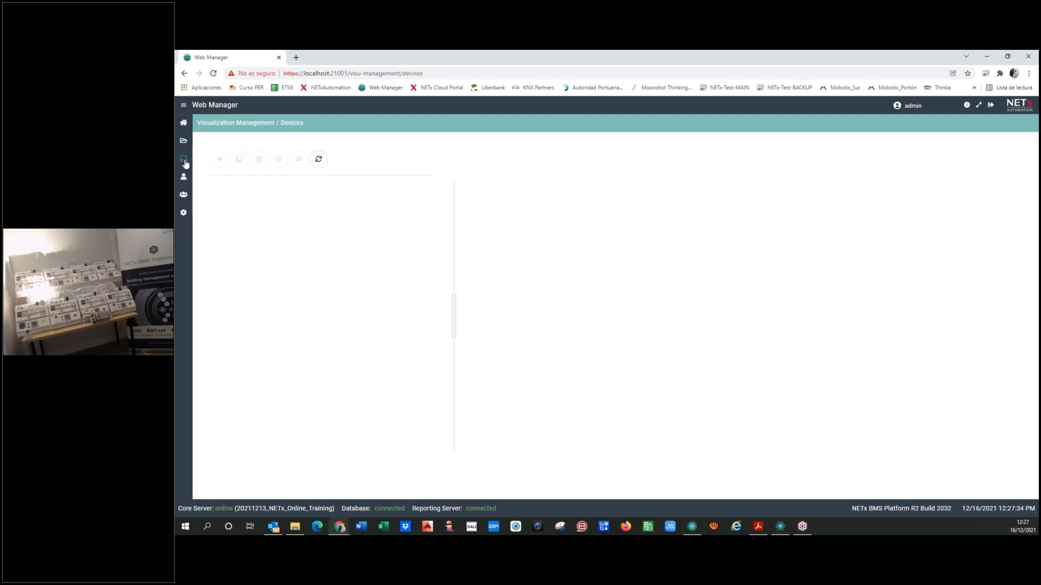
left_click(237, 434)
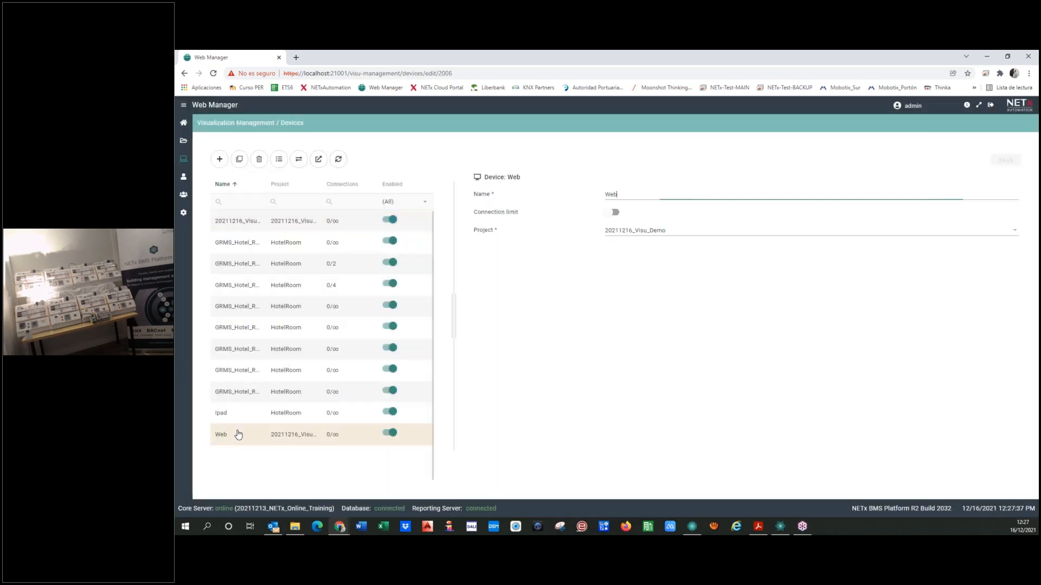
Try a connection limit of 02 on the Web device and switch the limit off again
left_click(614, 212)
left_click(637, 215)
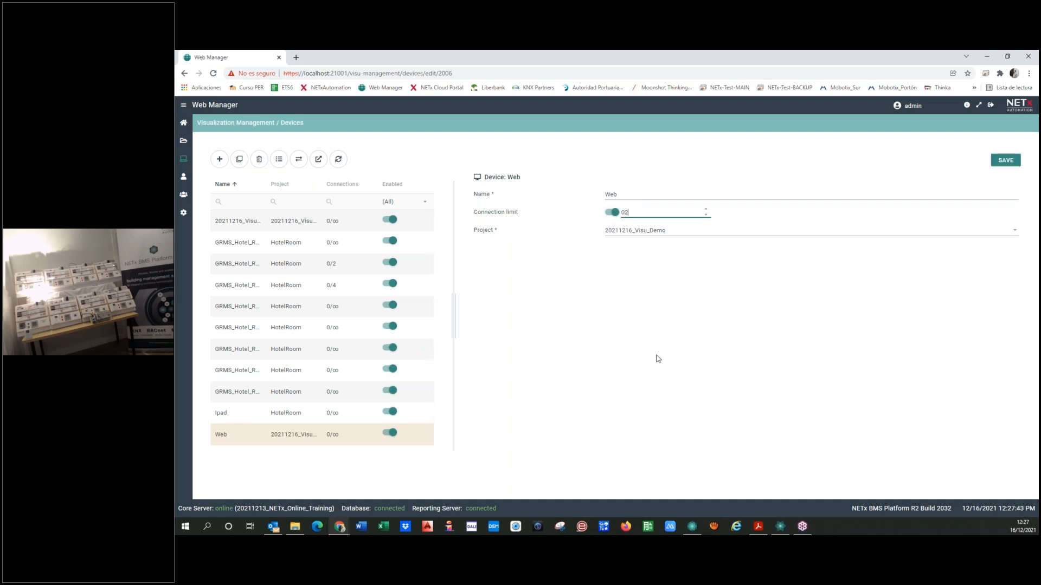
left_click(684, 301)
left_click(613, 213)
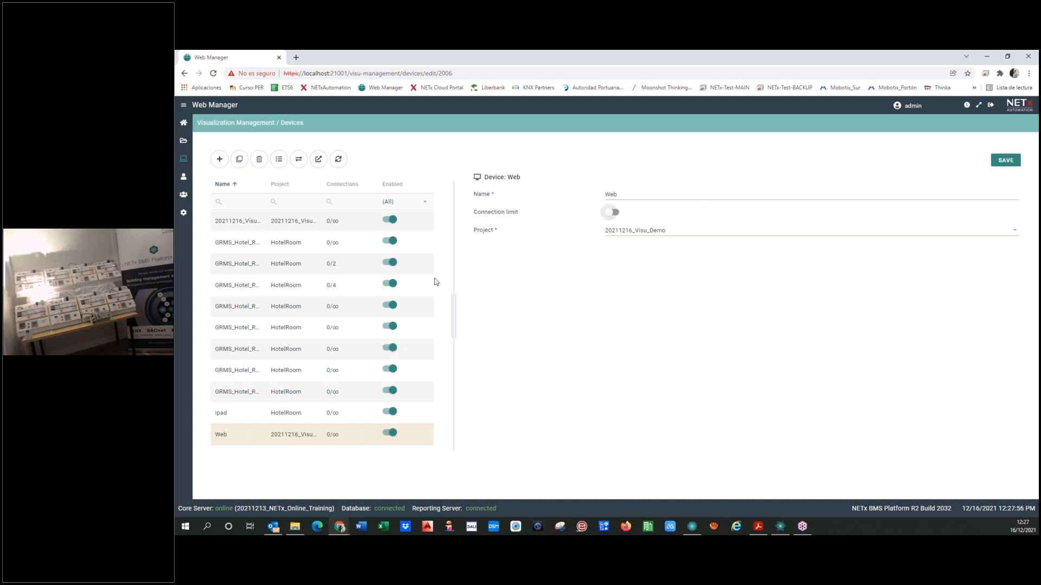
Open the Web device's visualization login page in the browser and examine the host and port in its address
left_click(318, 160)
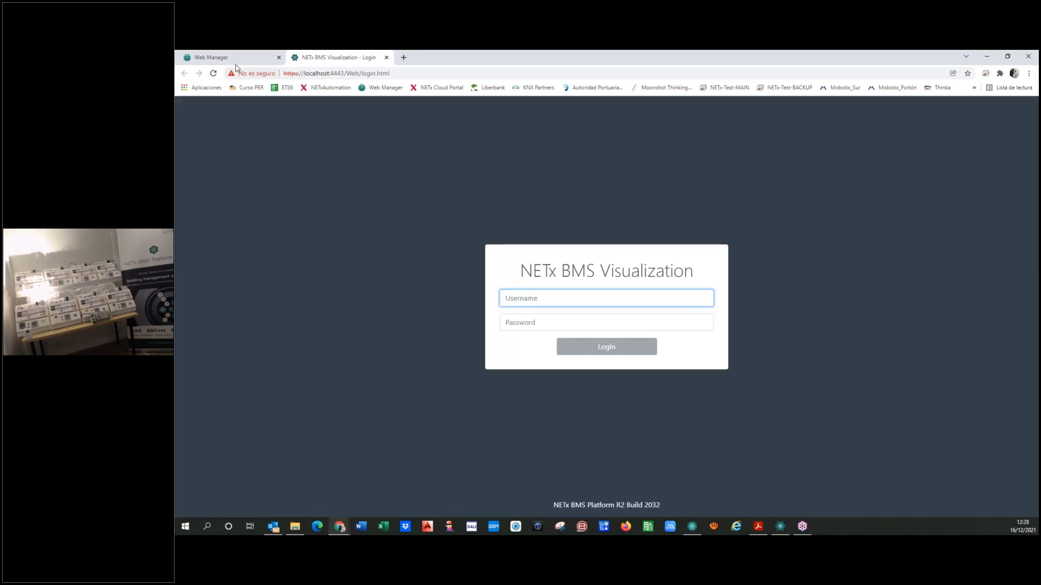
left_click(237, 57)
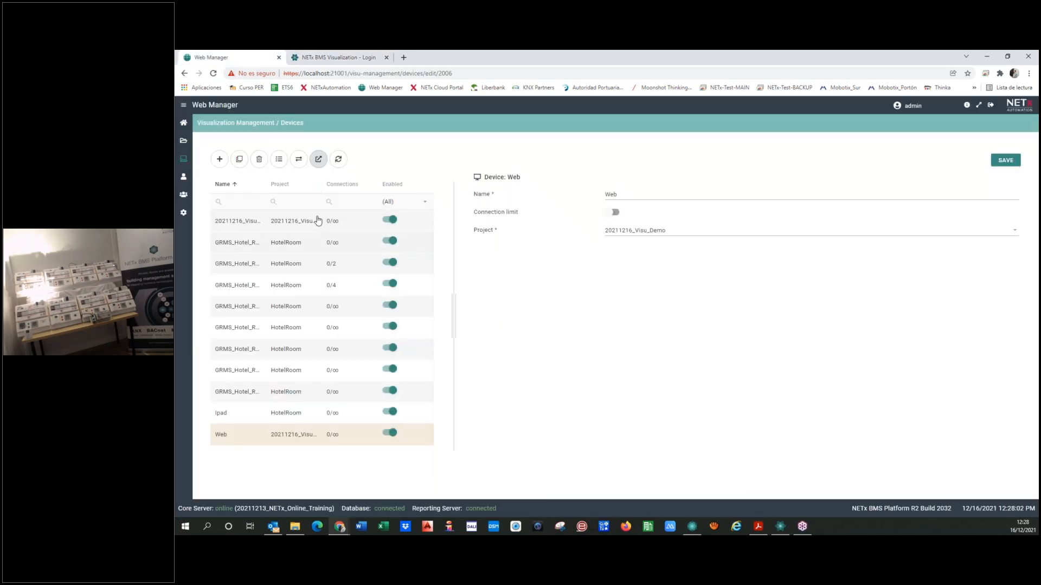
left_click(327, 61)
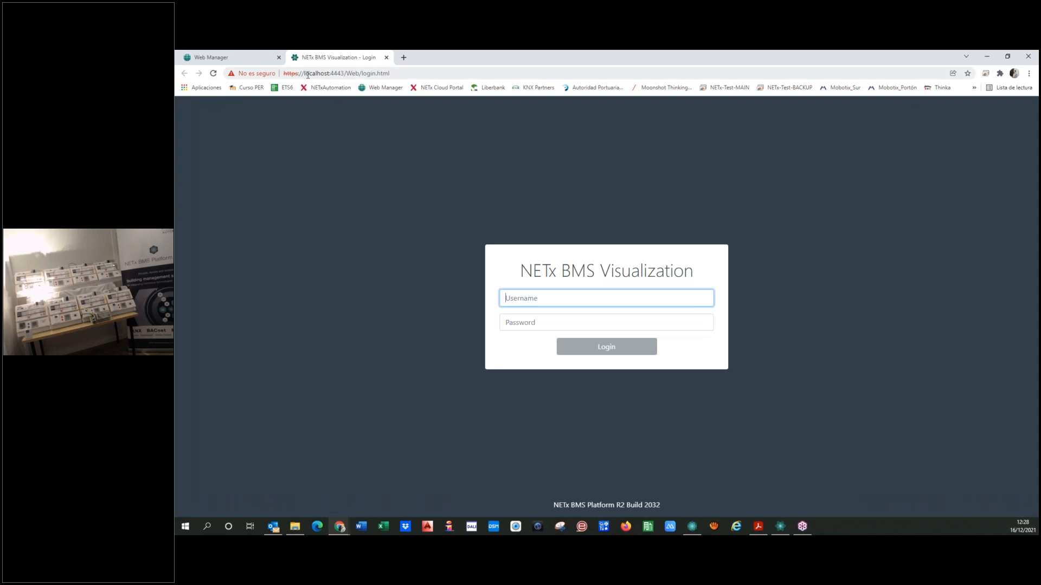
left_click_drag(304, 73, 325, 73)
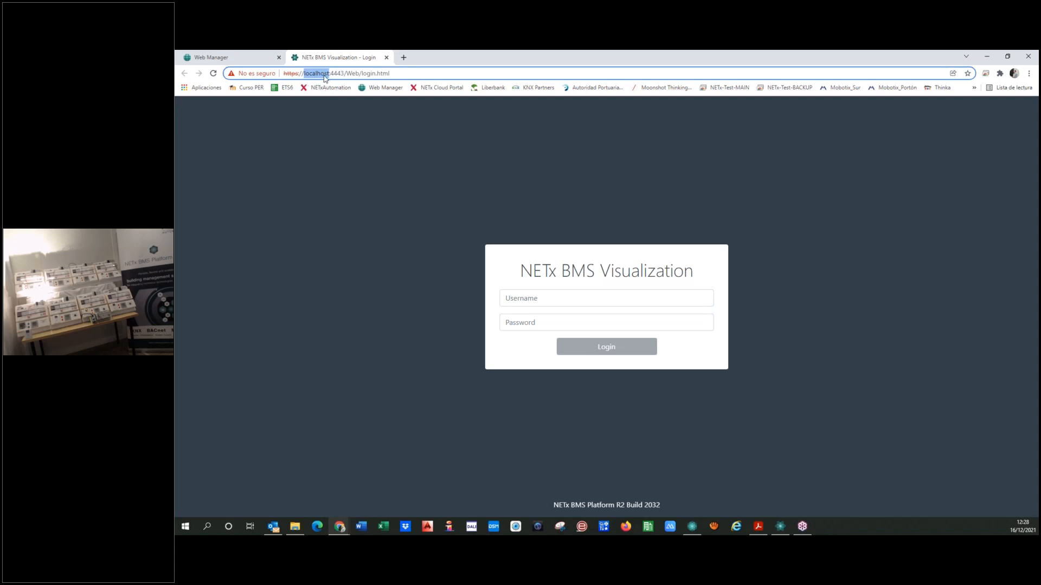
left_click_drag(330, 73, 344, 74)
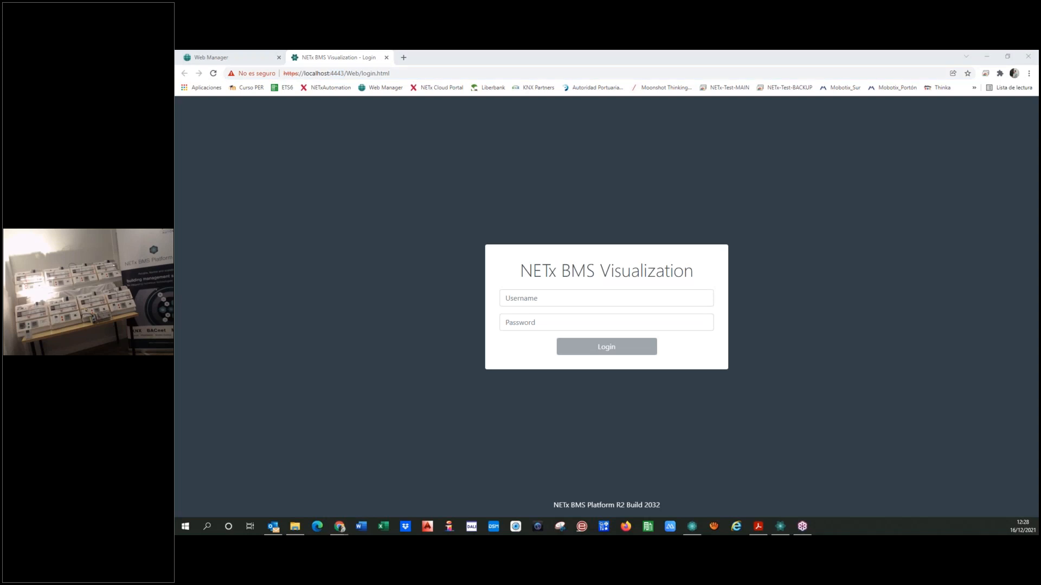
Check the Web Visualization HTTPS port in the BMS Platform Service Control details and close both windows
left_click(458, 354)
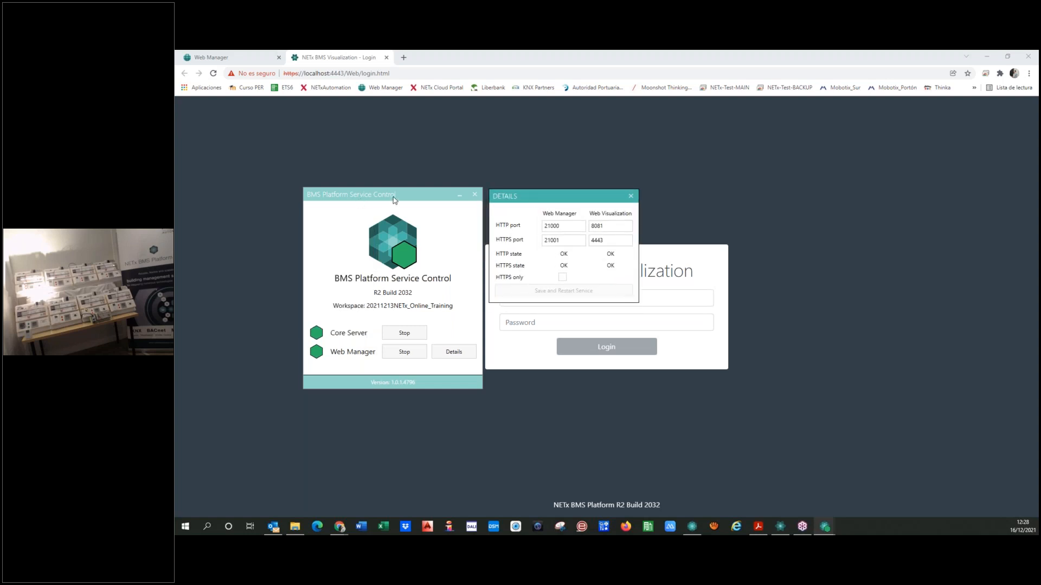
left_click(612, 241)
left_click(630, 196)
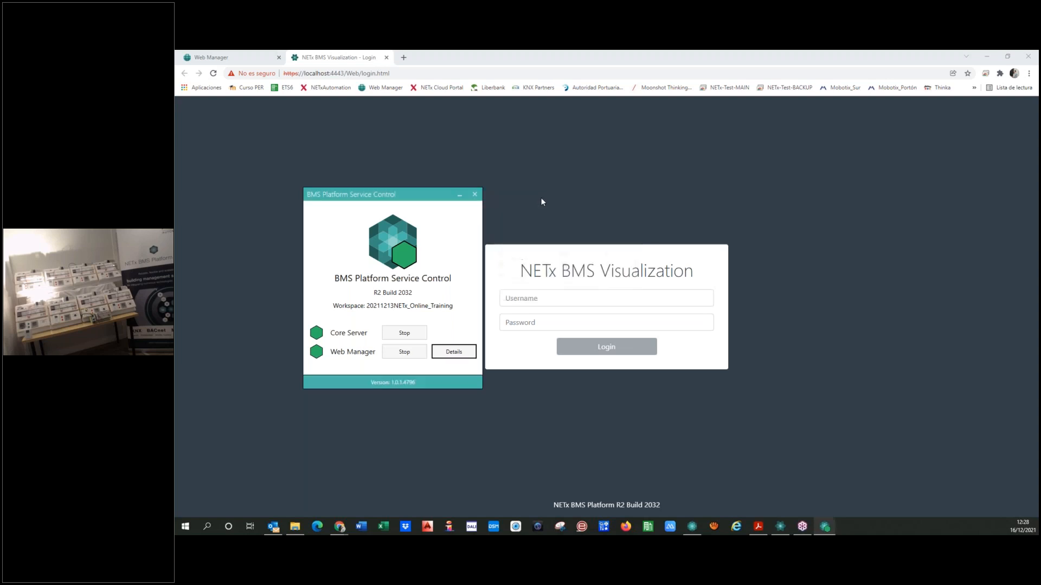
left_click(474, 195)
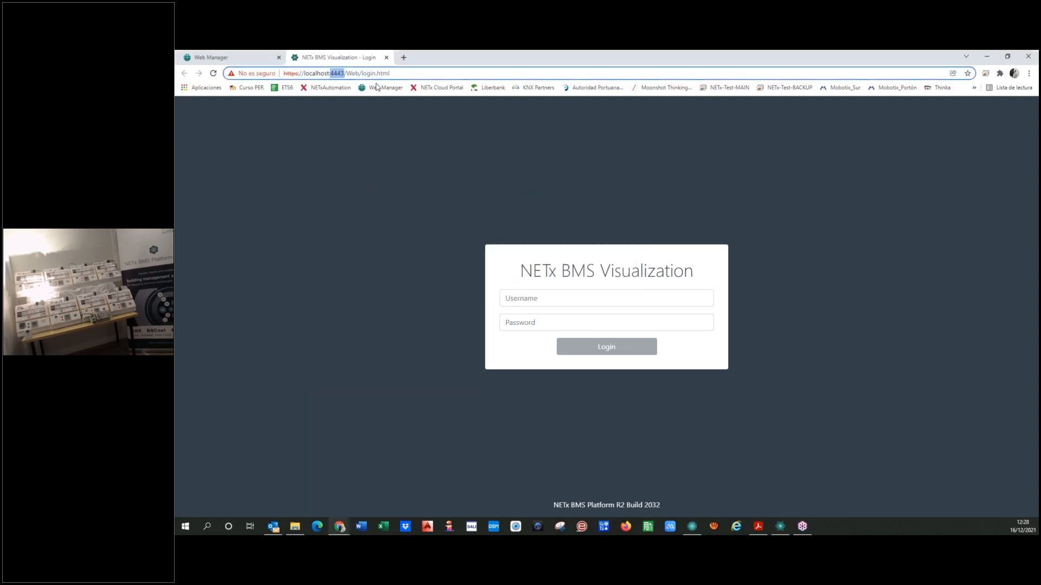
Log in to the Web device's visualization by entering the username and the account password
left_click(358, 195)
left_click(532, 305)
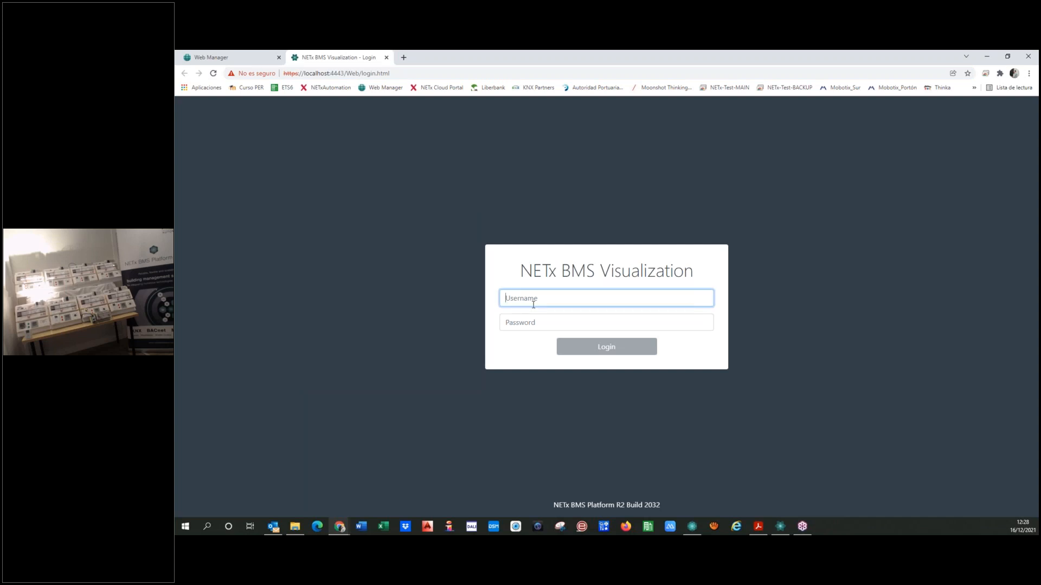
type("user")
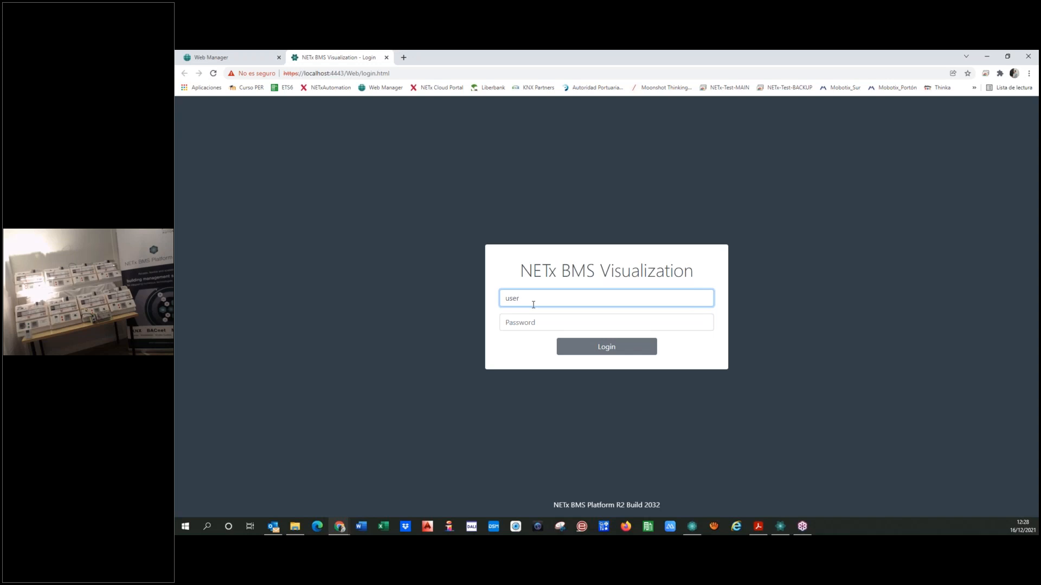
left_click(511, 322)
type("•")
left_click(597, 347)
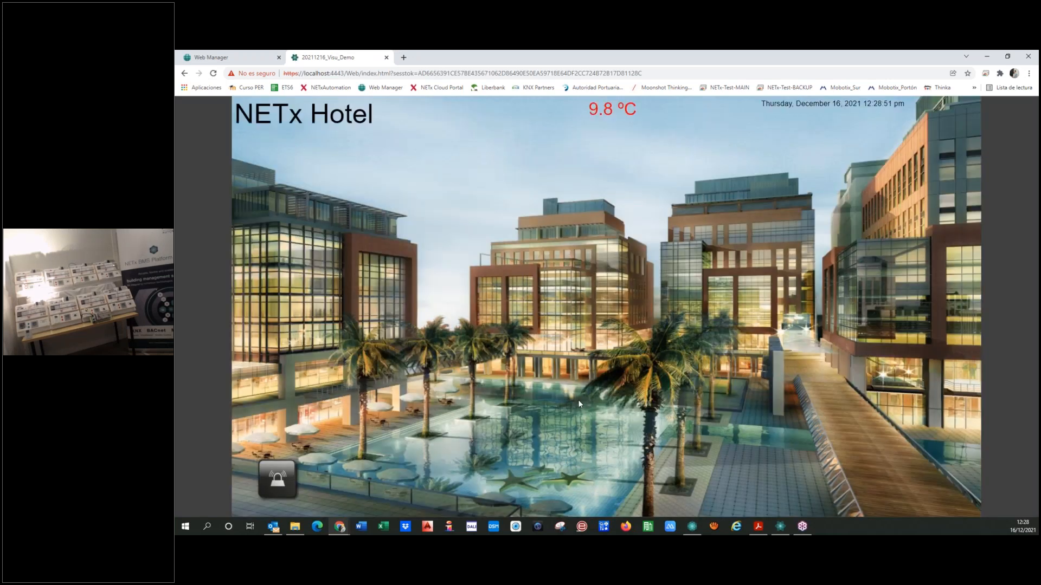
Open the Floor 01 plan from the hotel overview, compare both pages, and open Room 0101 from the plan
left_click(306, 367)
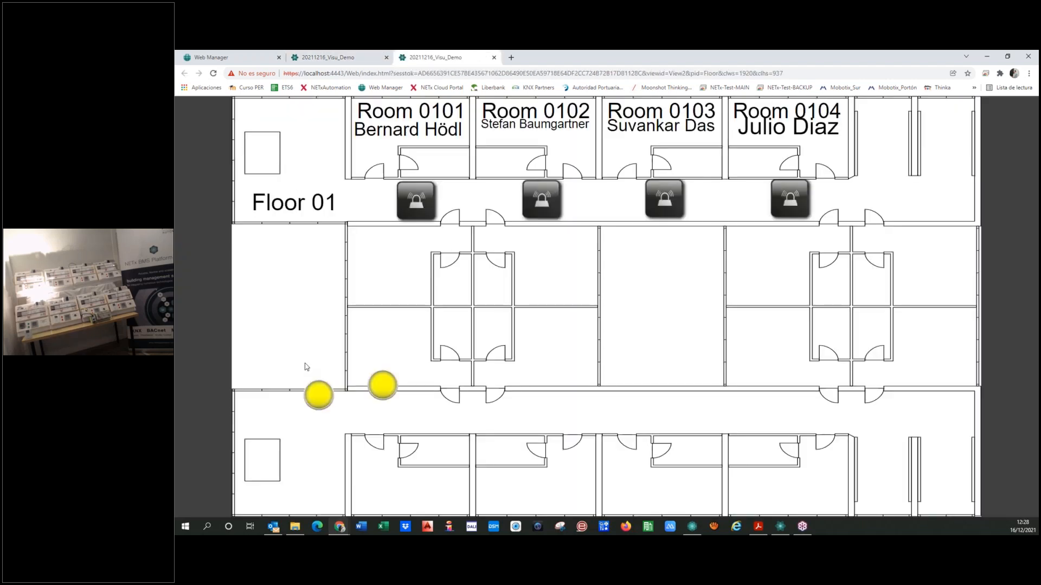
left_click(360, 56)
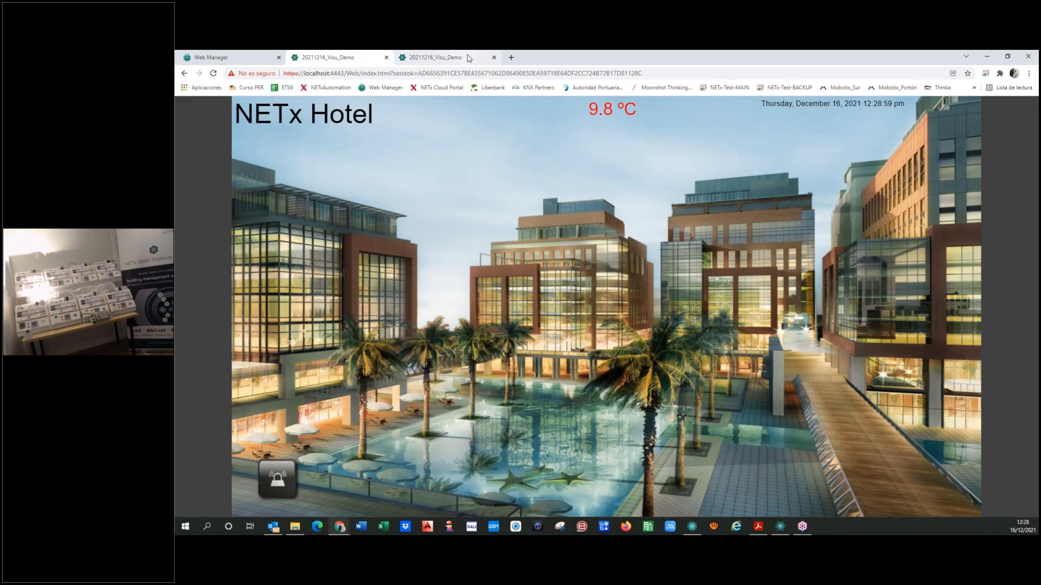
left_click(467, 56)
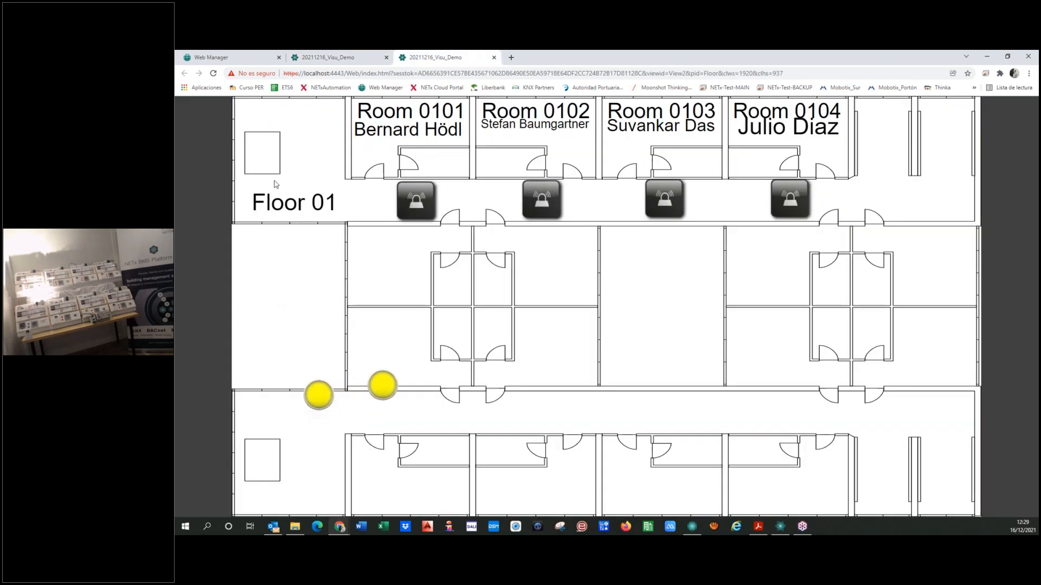
left_click(388, 156)
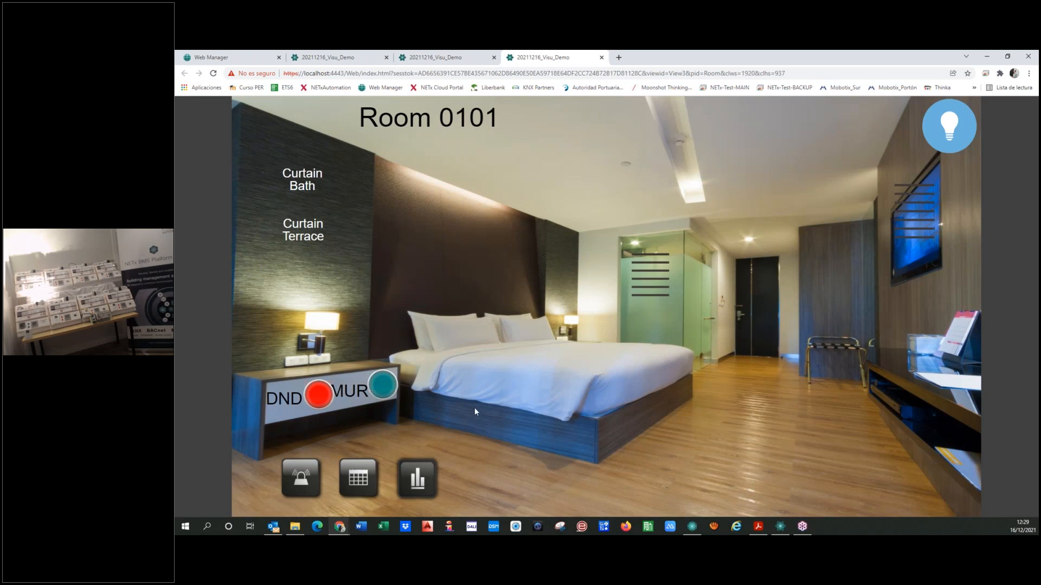
Toggle the bed light in Room 0101 and open the Curtain Terrace control
left_click(433, 251)
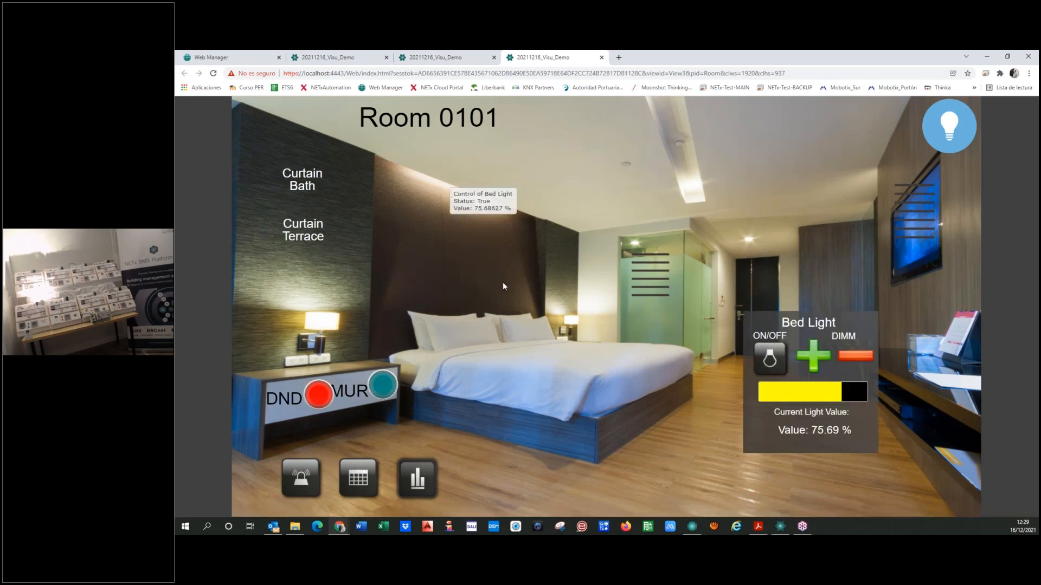
left_click(773, 361)
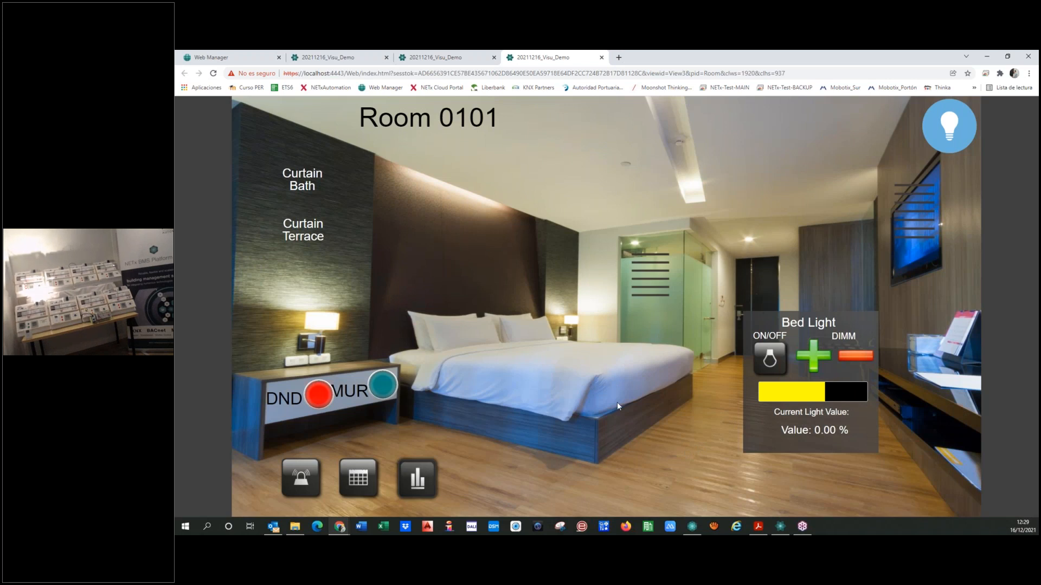
left_click(317, 233)
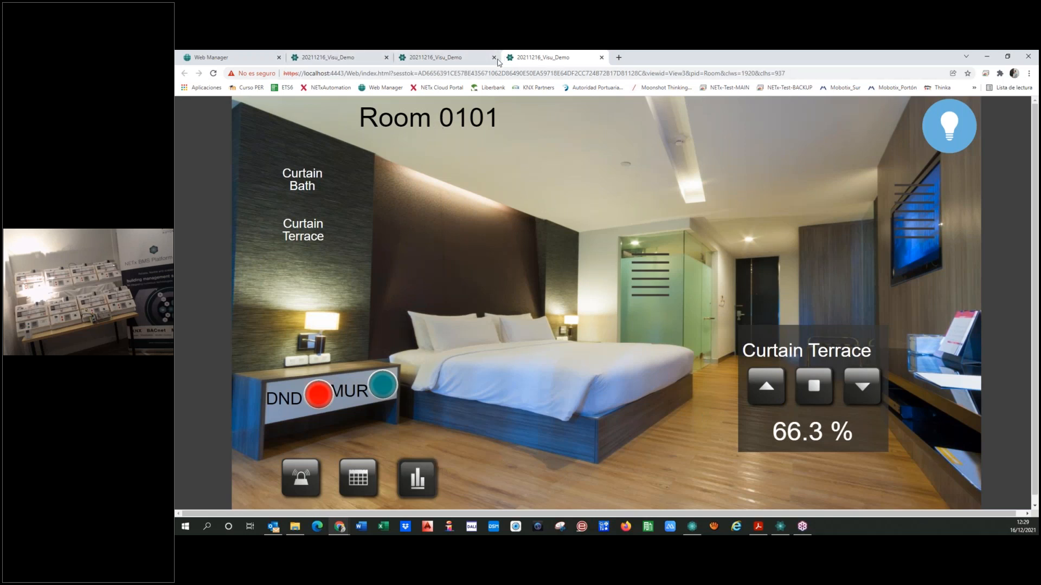
Close the visualization pages, reload the Web Manager session and open the visualization inside Web Manager
left_click(602, 57)
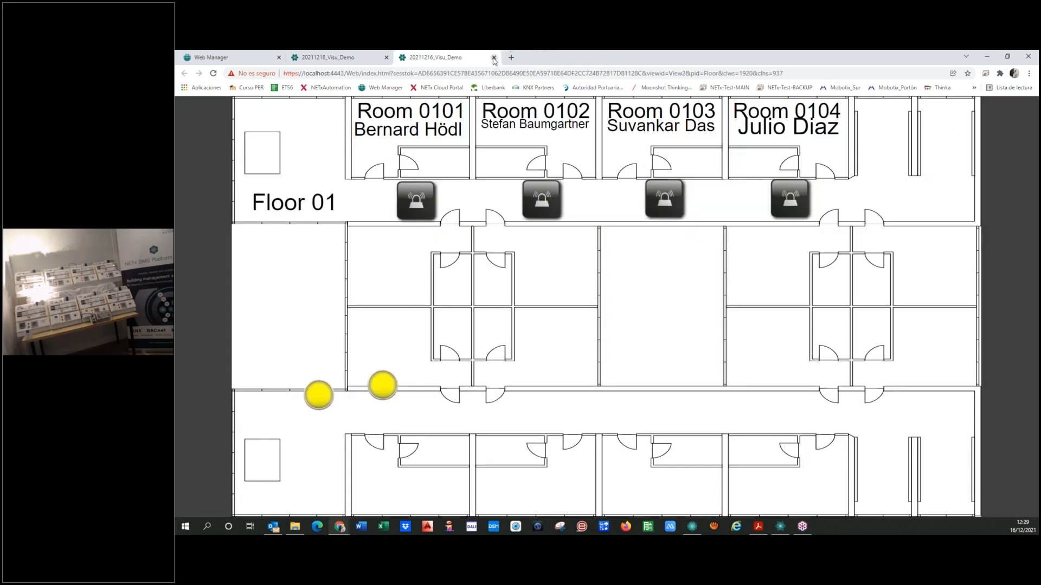
left_click(494, 57)
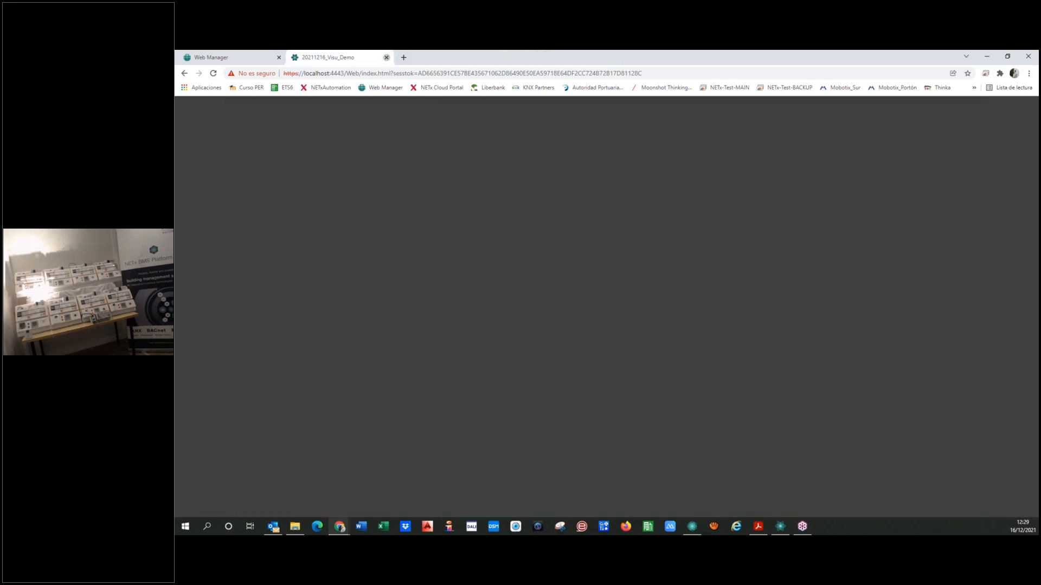
left_click(386, 57)
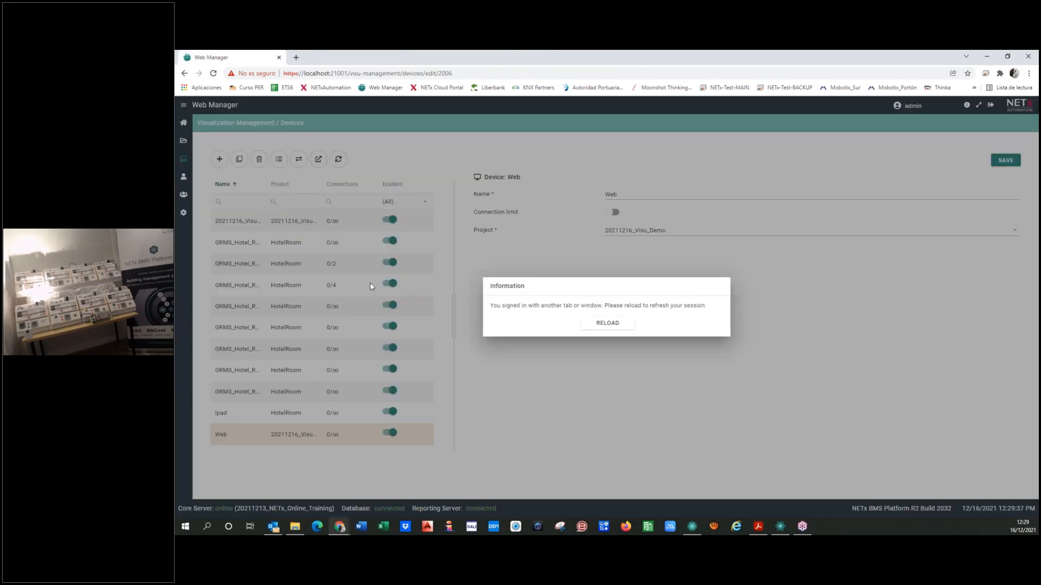
left_click(606, 326)
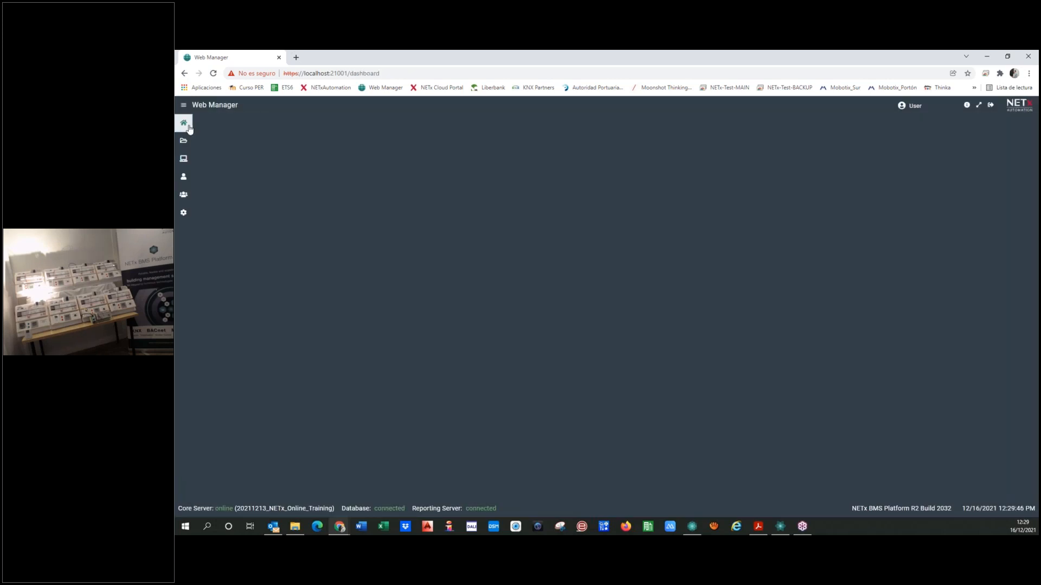
left_click(560, 370)
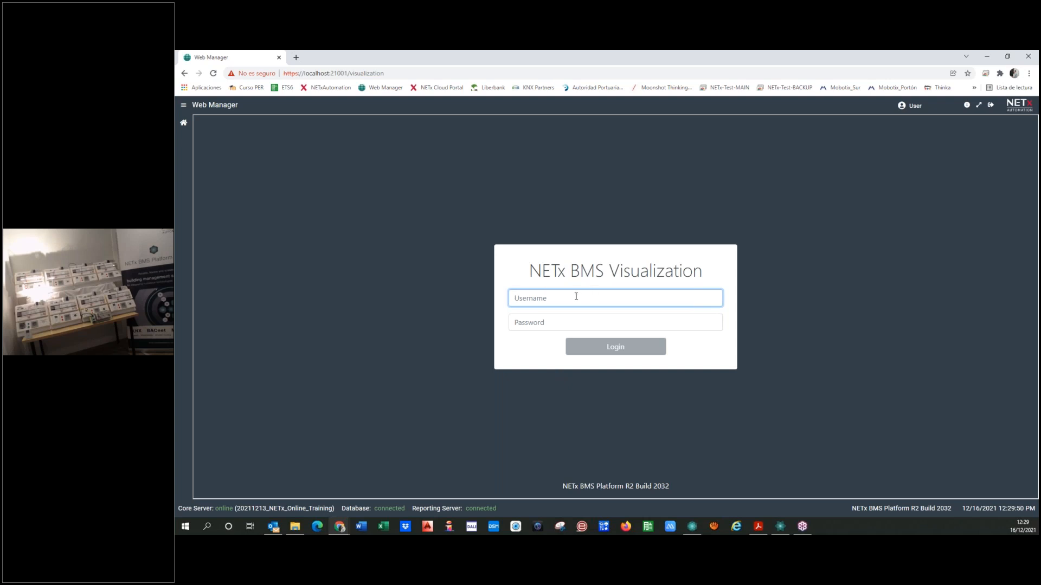
Log in to the embedded visualization as admin with the account password and select the Web device
type("admin")
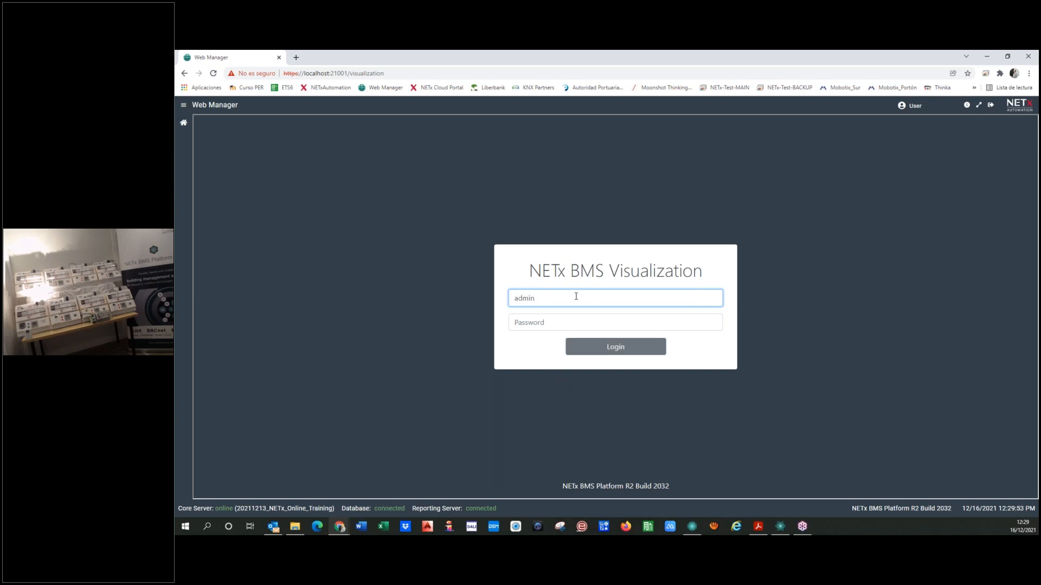
key("Tab")
type("ad")
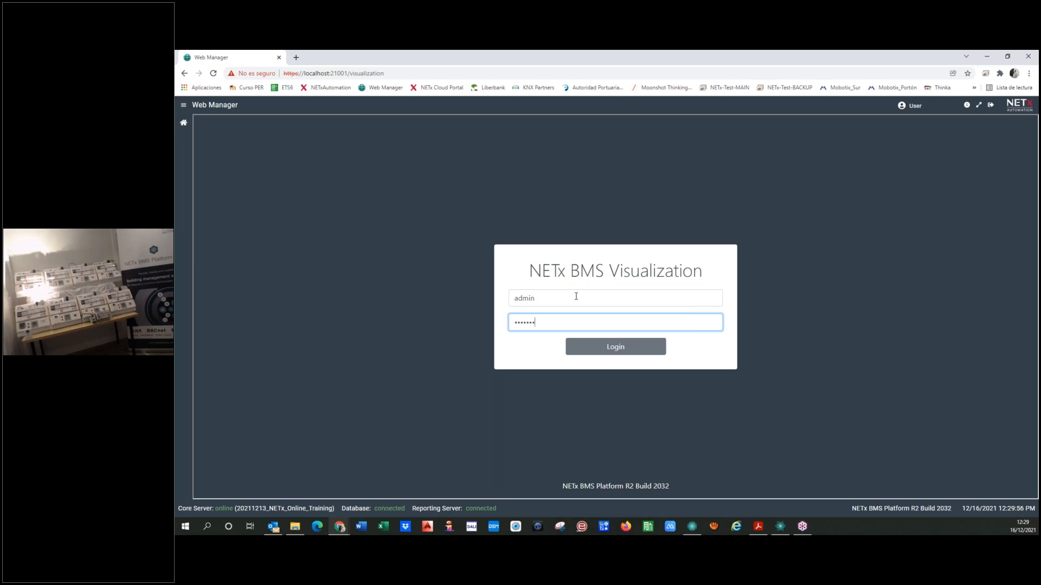
left_click(597, 354)
left_click(719, 320)
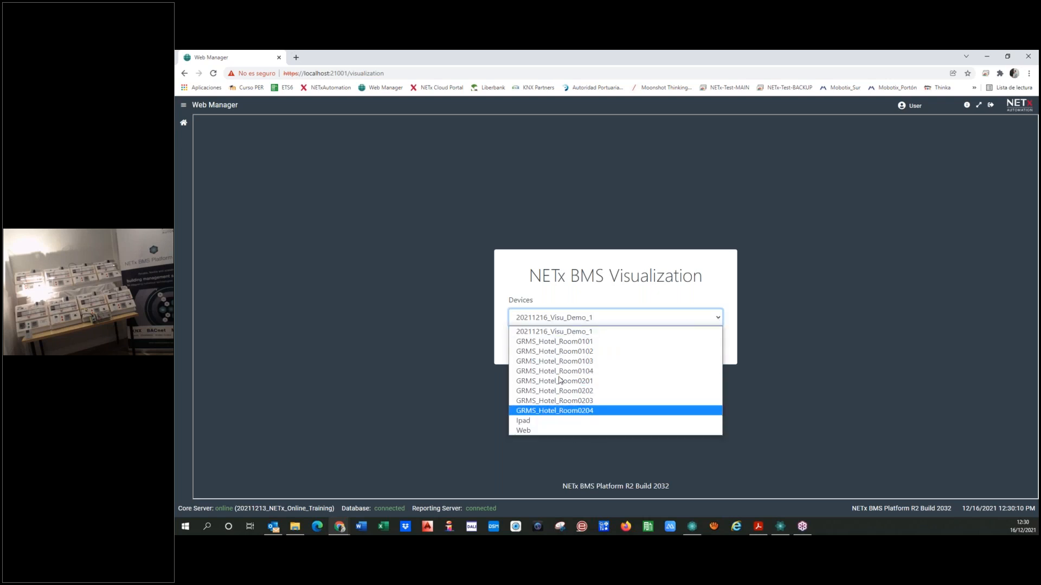
left_click(525, 432)
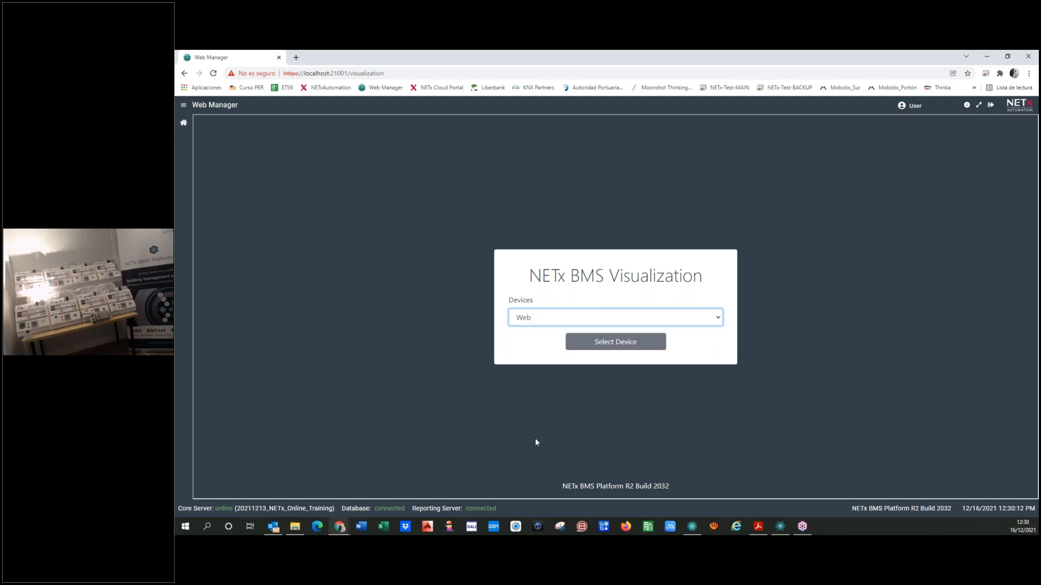
left_click(636, 342)
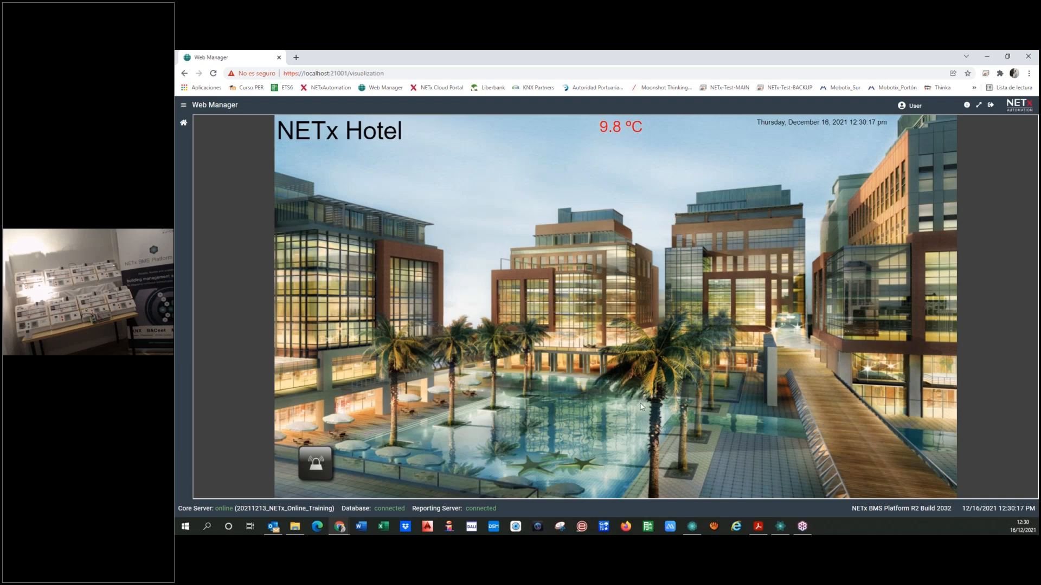
Open Room 0104 from the Floor 01 plan and lower its terrace curtain
left_click(339, 357)
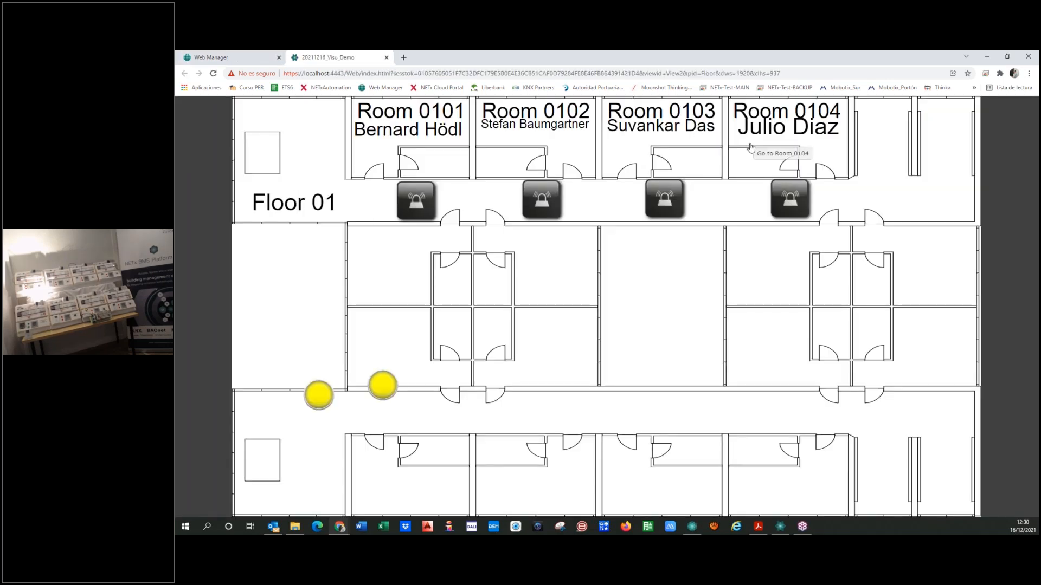
left_click(750, 148)
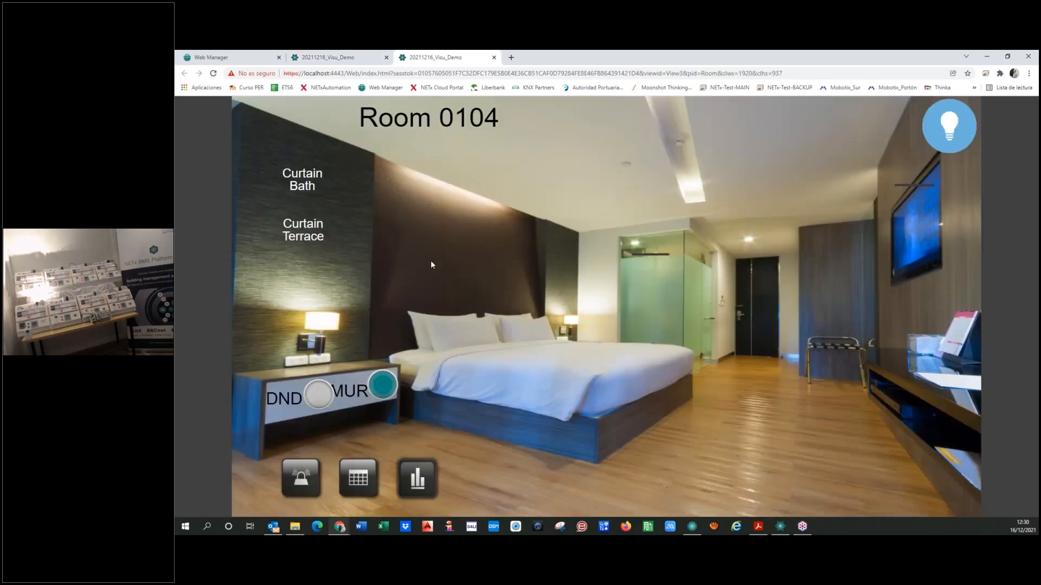
left_click(303, 233)
left_click(859, 398)
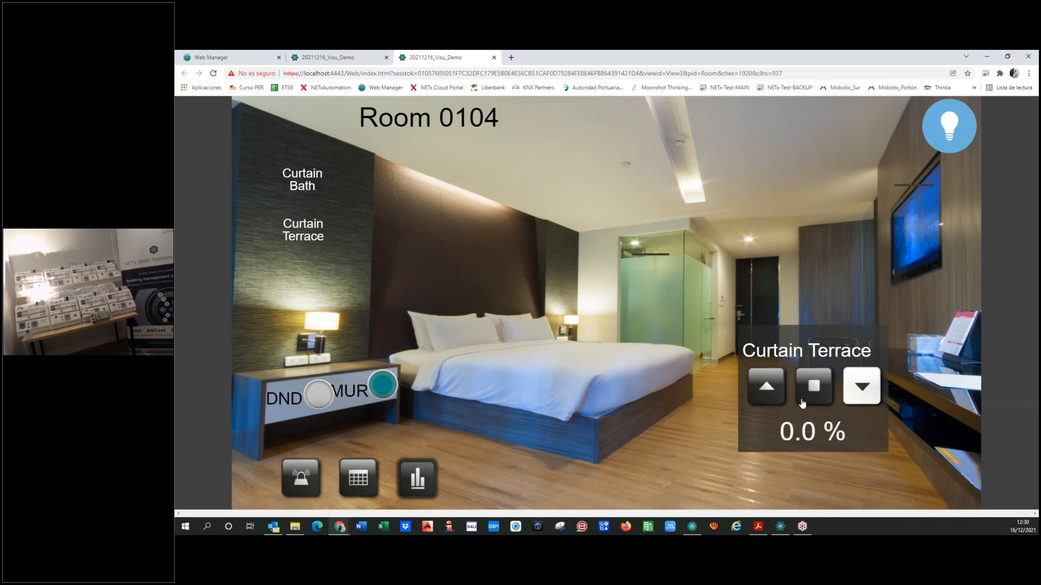
Switch on the bed light and the ceiling light in Room 0104
left_click(473, 202)
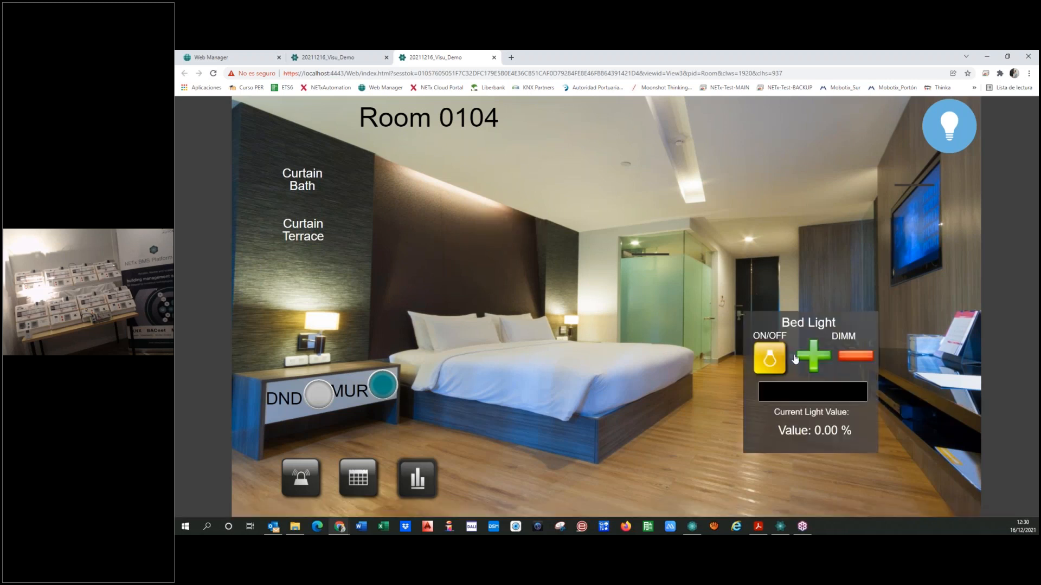
left_click(773, 366)
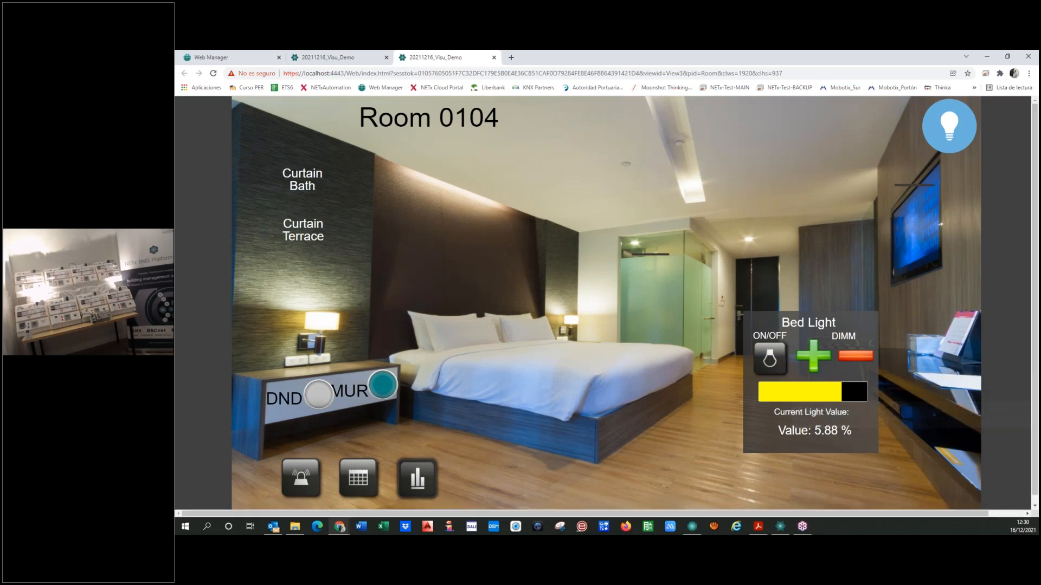
left_click(687, 147)
left_click(686, 147)
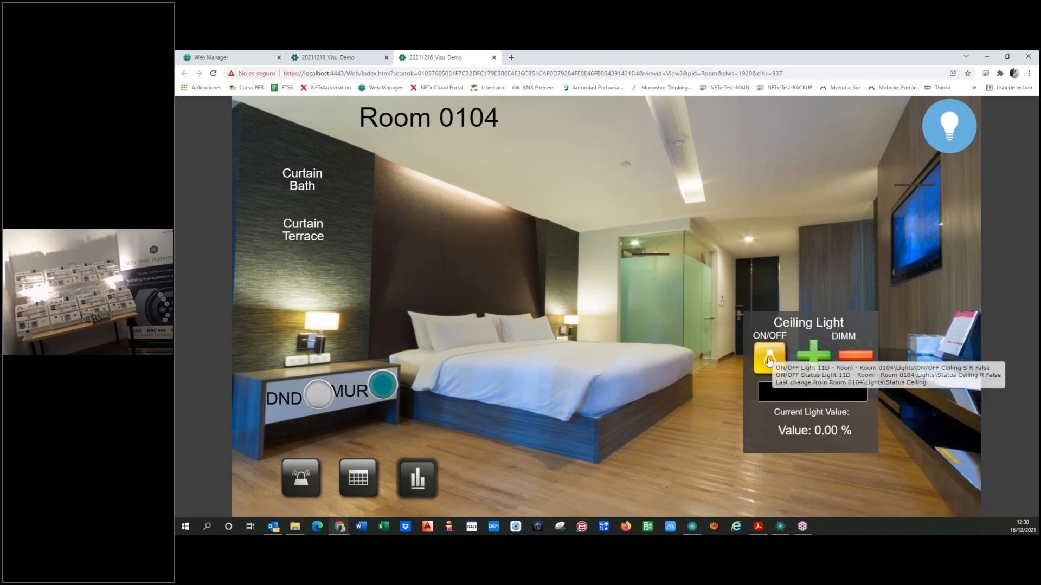
left_click(769, 360)
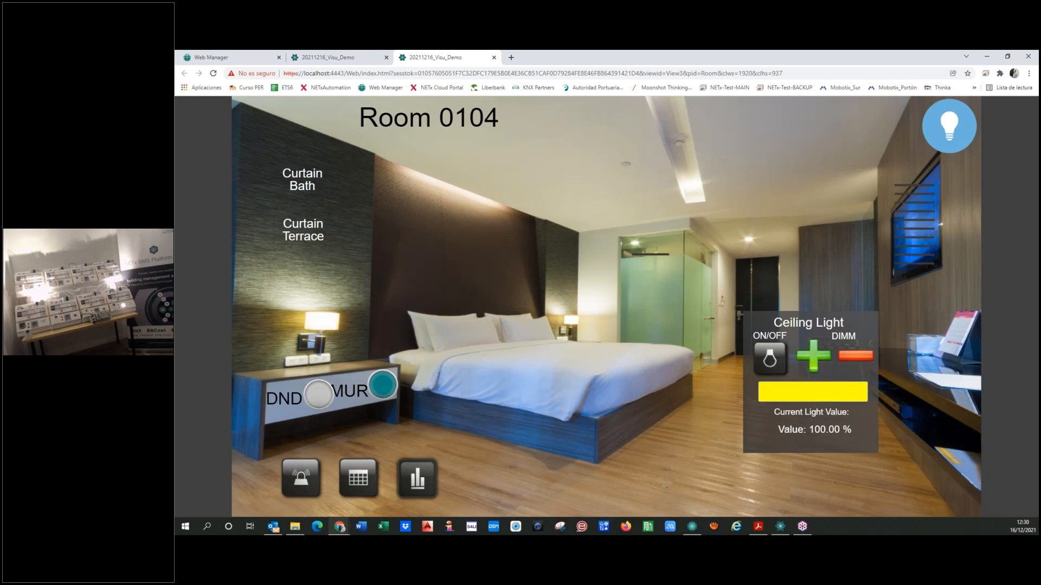
Examine Room 0104's temperature trend, weekly calendar and lights alarm list through the room page's Web Manager links
left_click(419, 477)
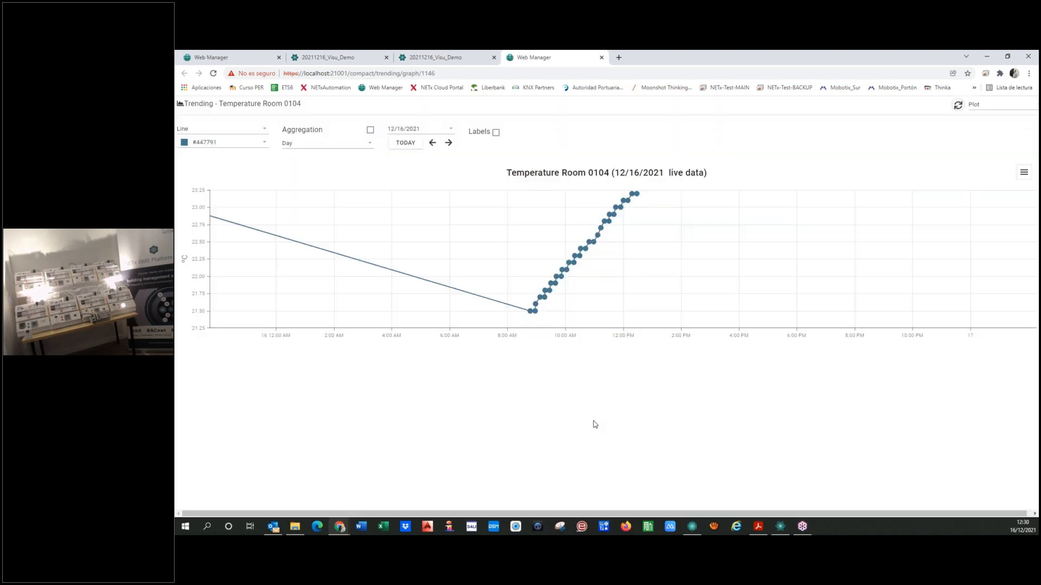
left_click(457, 58)
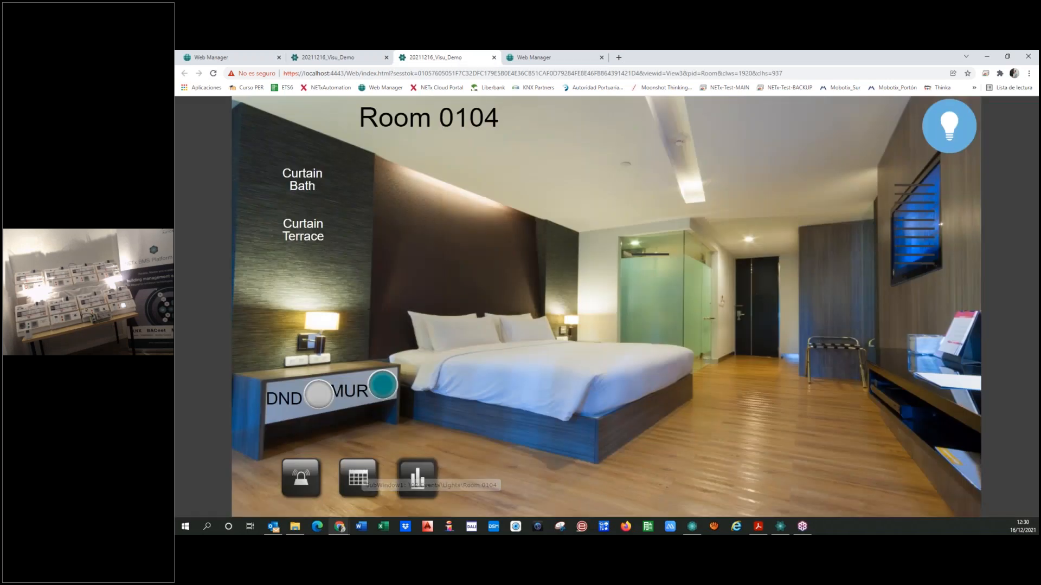
left_click(358, 477)
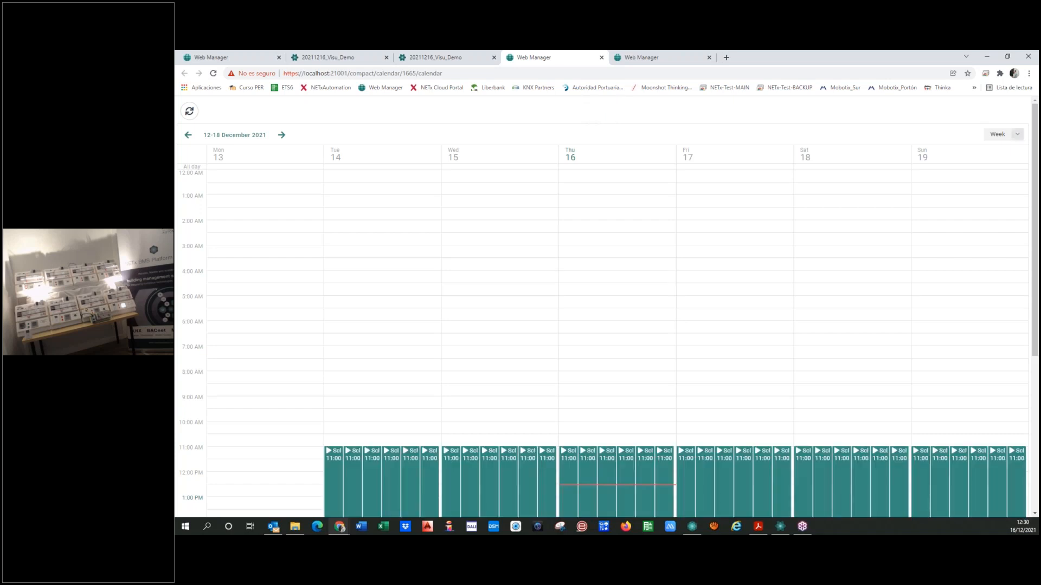
left_click(435, 60)
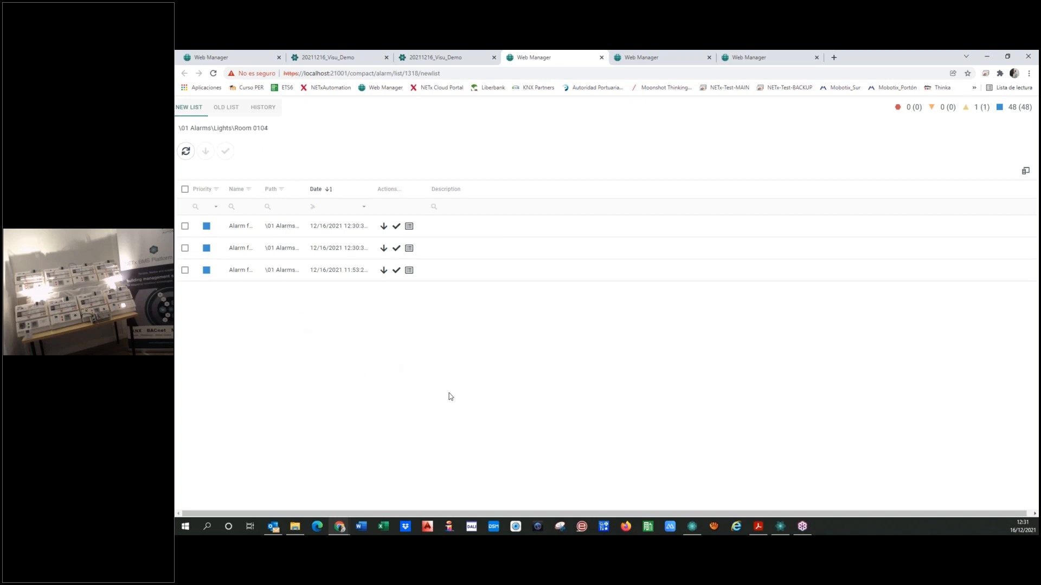
Try data labels on Room 0104's temperature trend, switch them off again and enable aggregation for the day
left_click(735, 62)
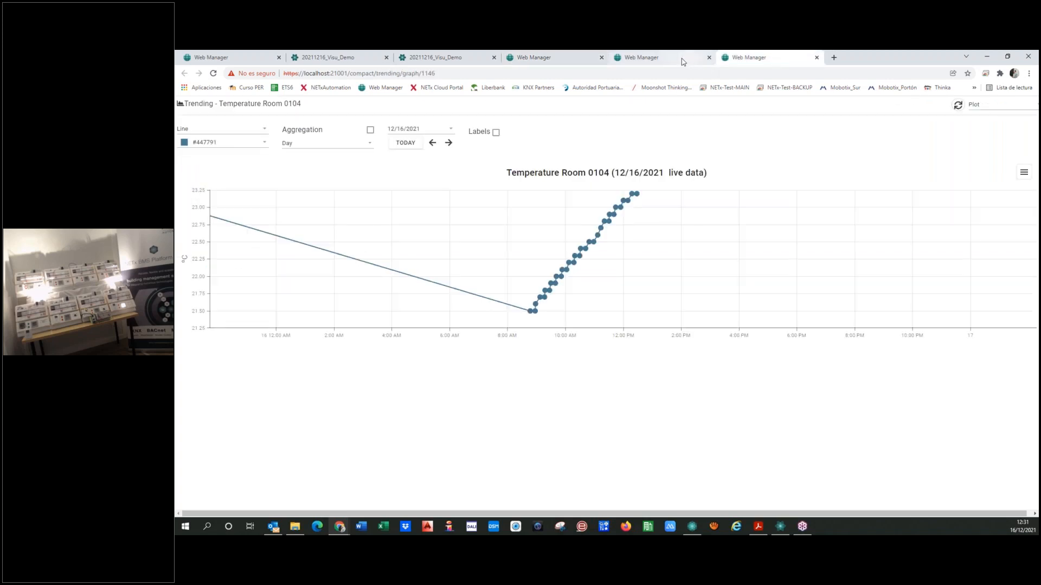
left_click(496, 133)
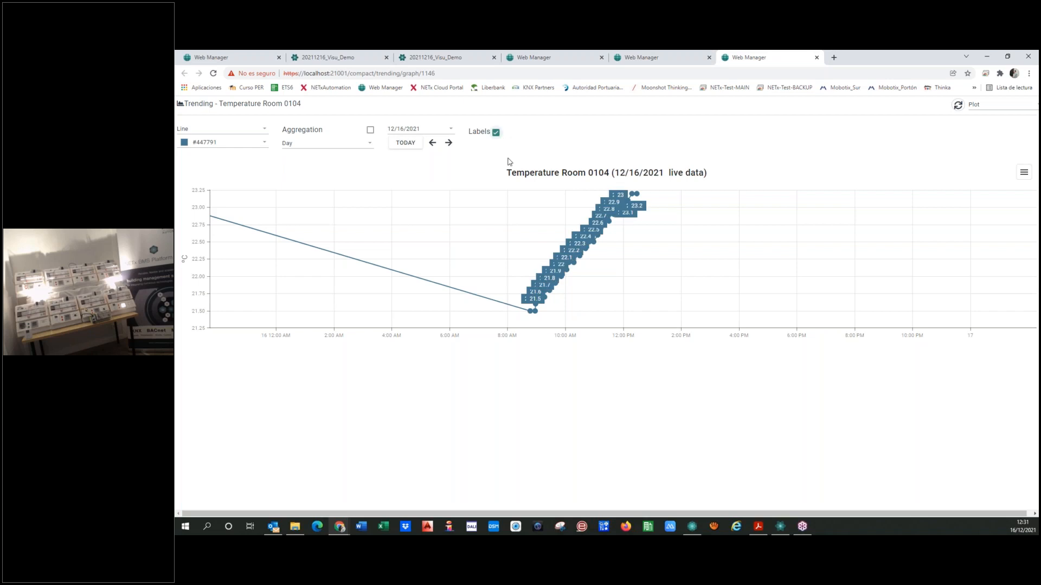
left_click(496, 133)
left_click(370, 131)
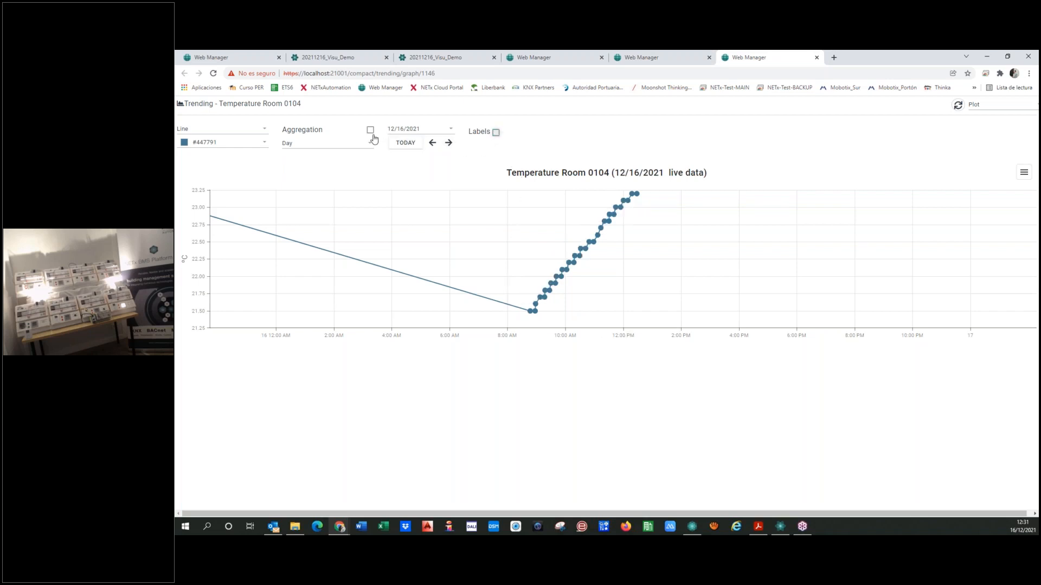
Display the aggregated Room 0104 temperature trend as a table and export it to an Excel file
left_click(982, 107)
left_click(975, 120)
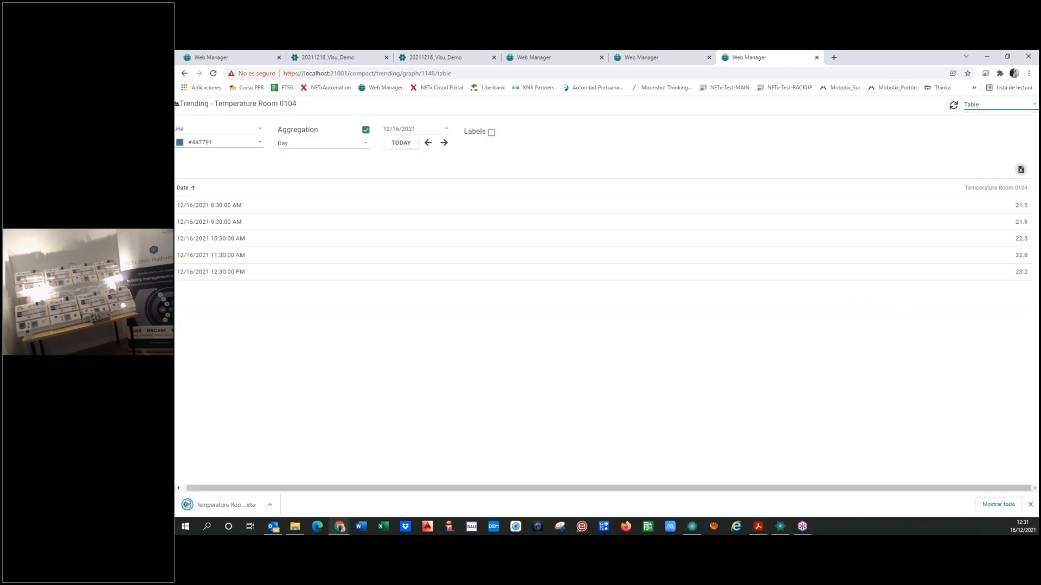
Return the Room 0104 temperature trend to the Plot view and export the chart as a PNG image
left_click(982, 106)
left_click(973, 136)
left_click(1019, 173)
left_click(1002, 205)
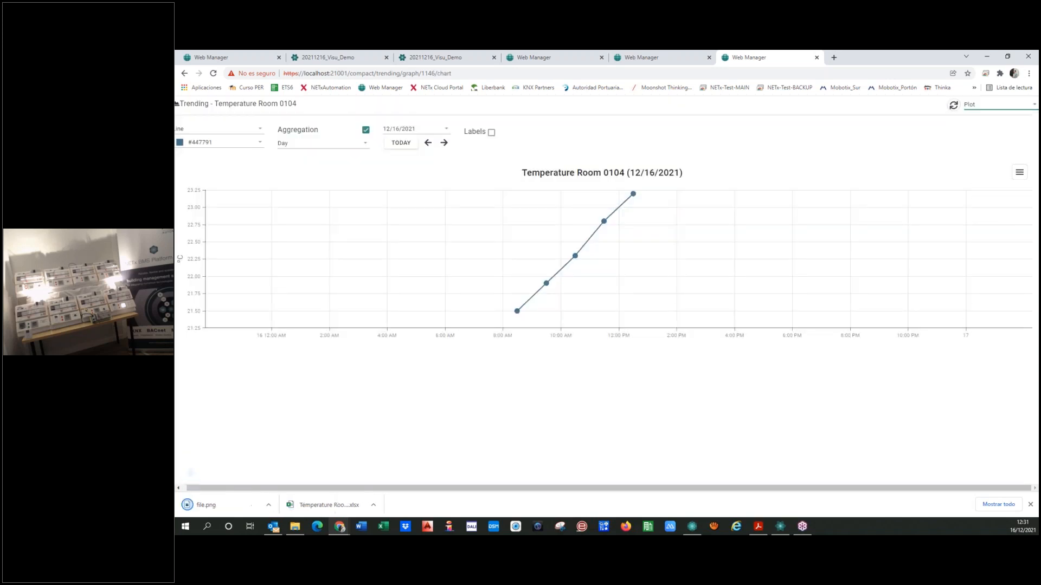
Detach the weekly calendar page into its own browser window and shrink that window to a narrow width
left_click(683, 59)
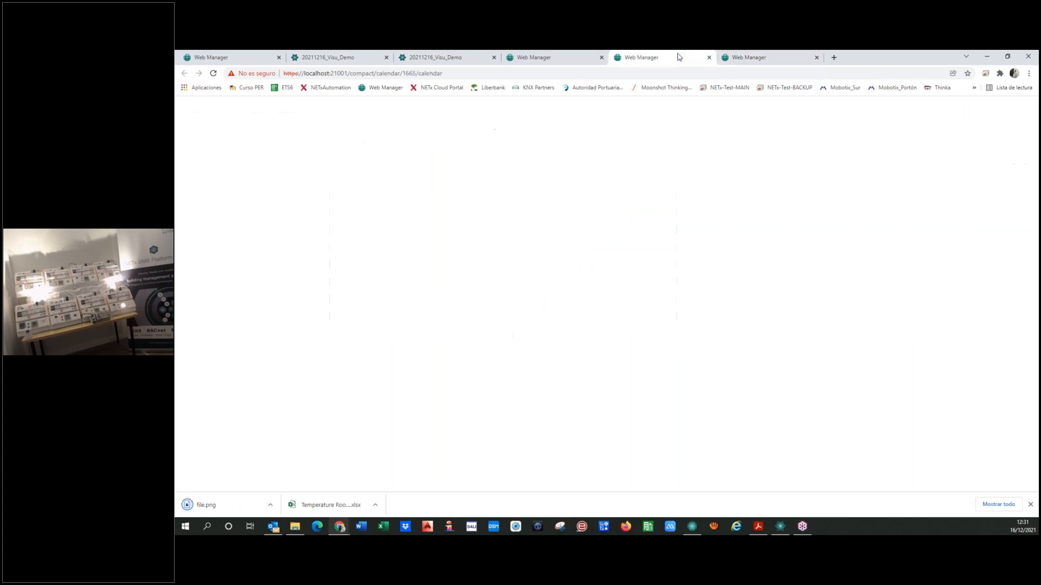
left_click_drag(683, 59, 672, 169)
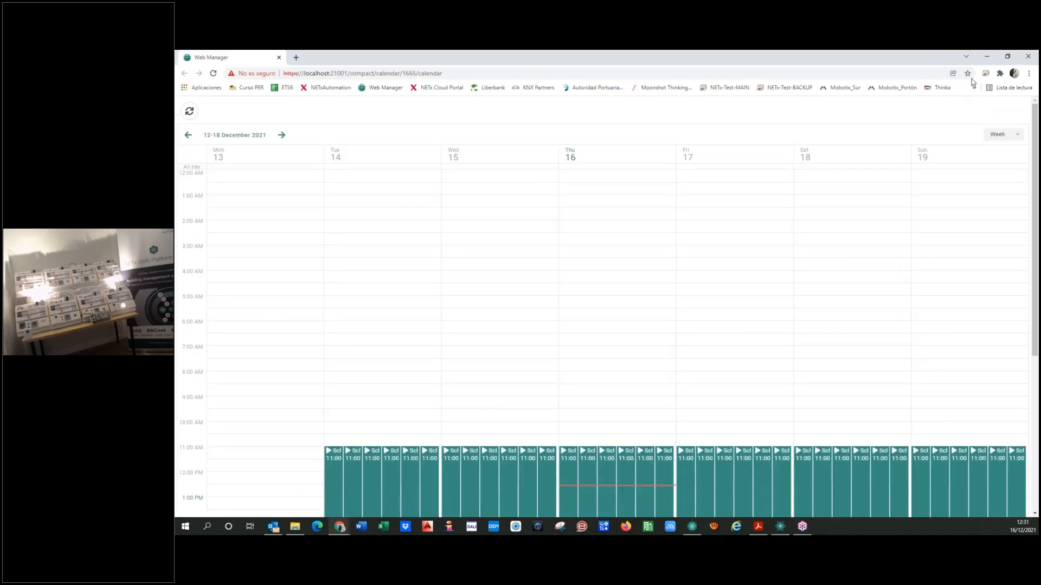
left_click(1007, 56)
left_click_drag(356, 245, 703, 245)
Detach the Room 0104 temperature trend into its own narrowed window beside the calendar and minimize the main browser window
left_click_drag(673, 59, 654, 165)
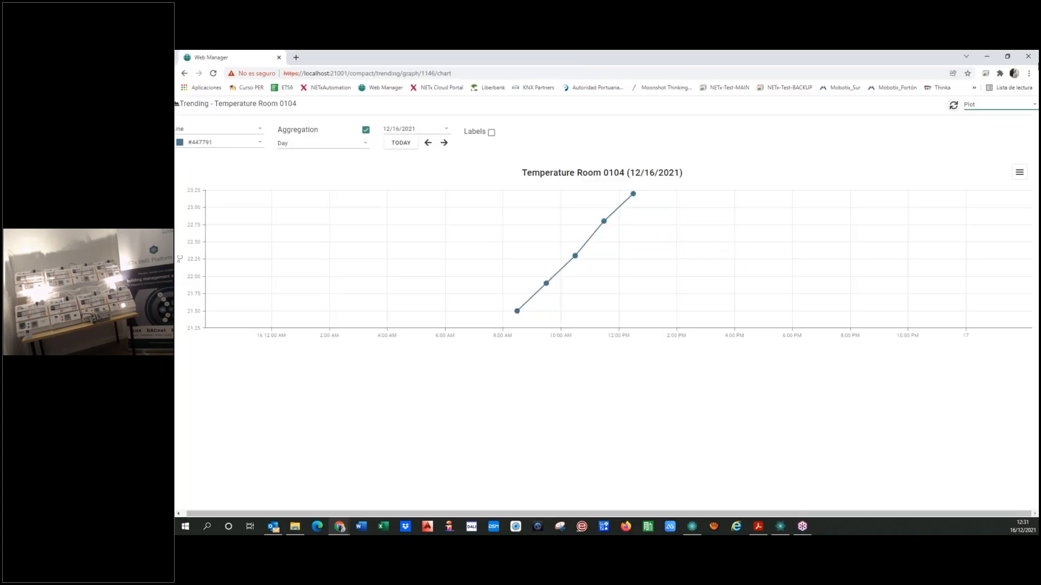
left_click(1007, 57)
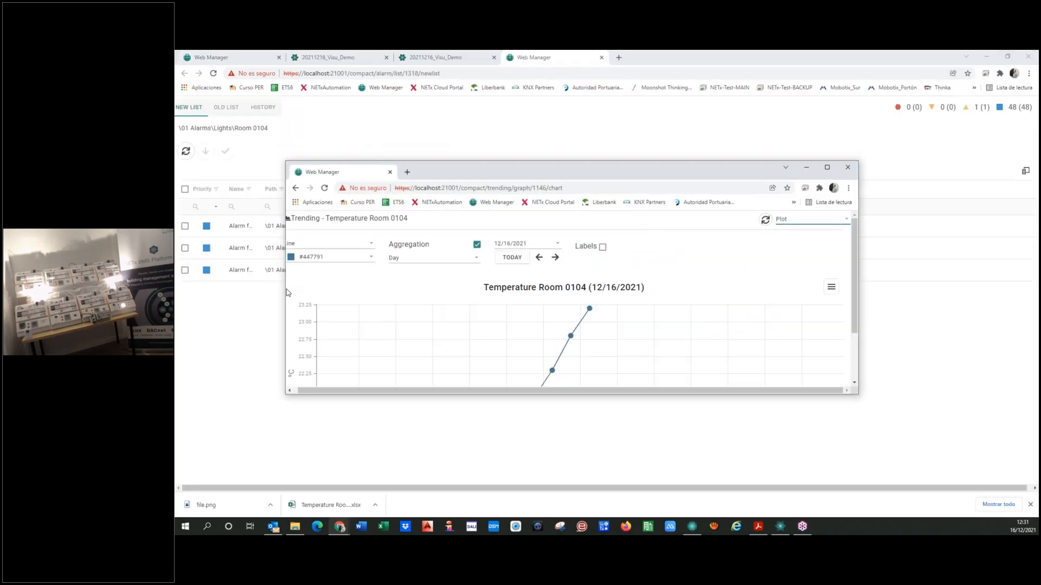
left_click_drag(286, 291, 633, 291)
left_click(987, 56)
left_click_drag(765, 172, 619, 153)
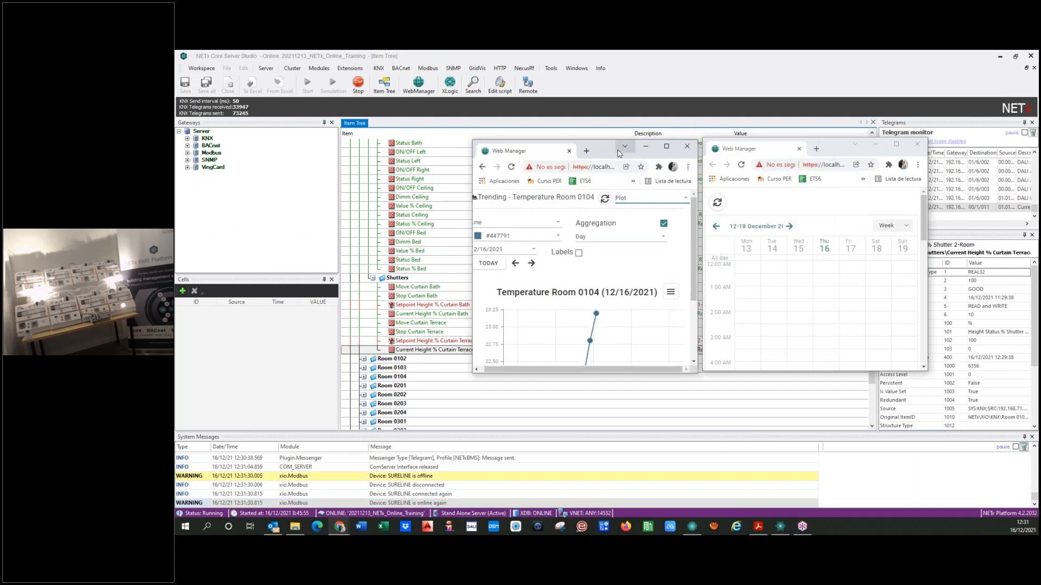
mouse_move(600, 148)
left_mouse_down()
mouse_move(281, 144)
mouse_move(578, 124)
mouse_move(613, 142)
left_mouse_up()
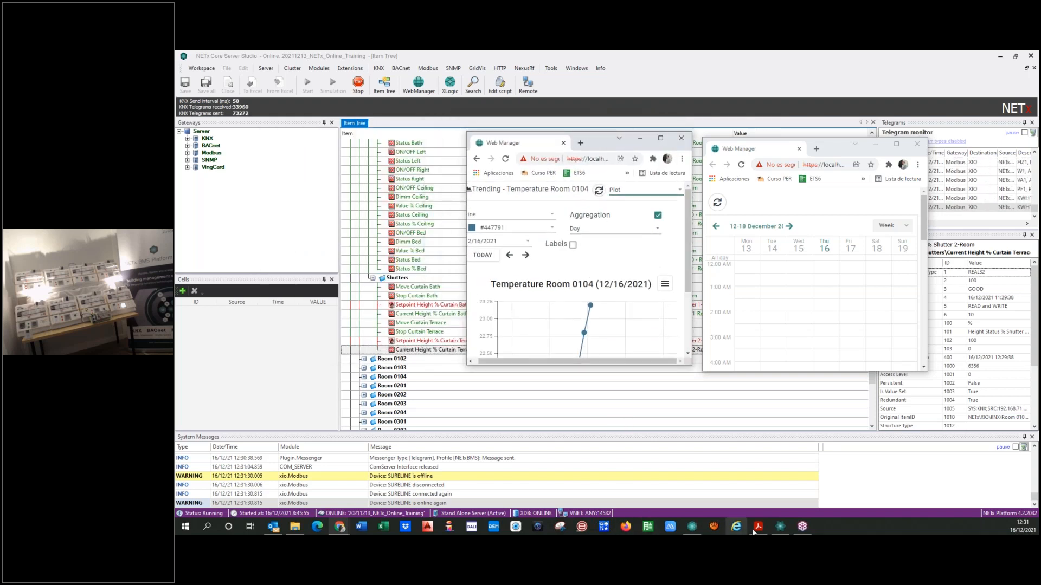
Switch to the 20211216_Visu_Demo visualization client showing the Room view
left_click(783, 530)
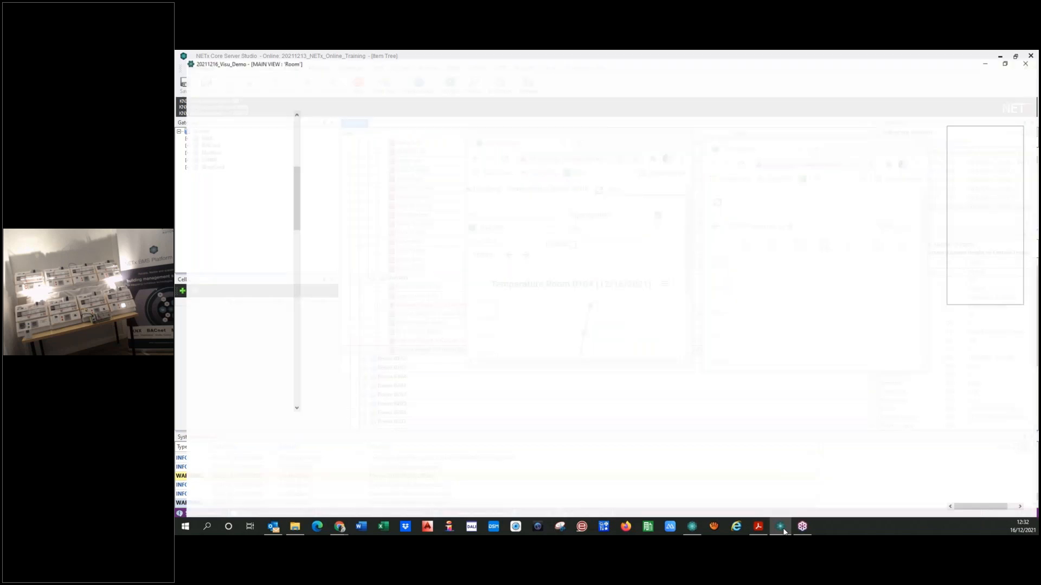